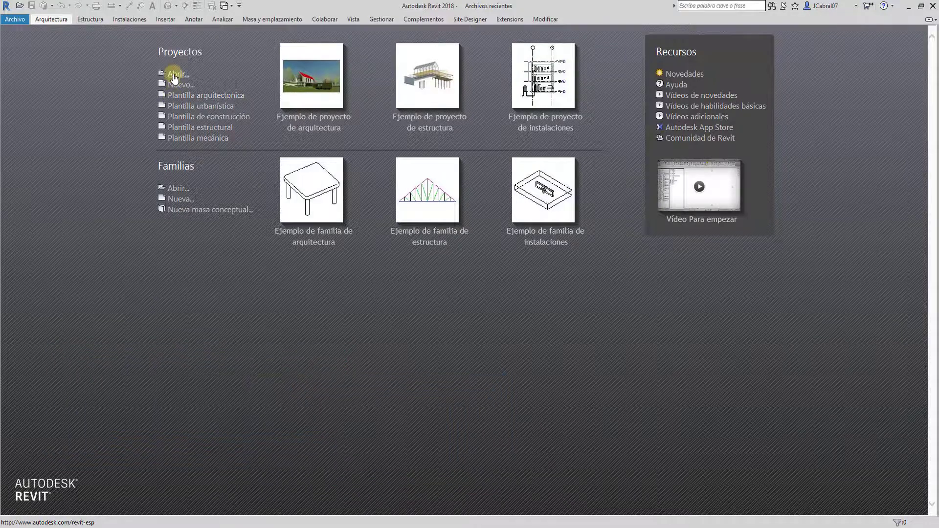
- Add the Las Orquideas project folder to the Open dialog's Places bar, at the top
{"action": "left_click", "coordinate": [172, 74]}
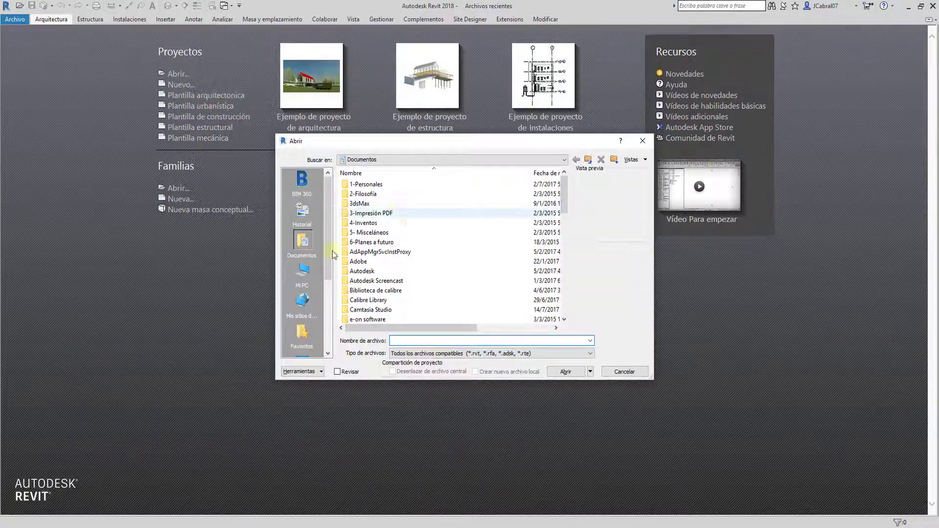
{"action": "scroll", "coordinate": [328, 236], "scroll_direction": "down", "scroll_amount": 3}
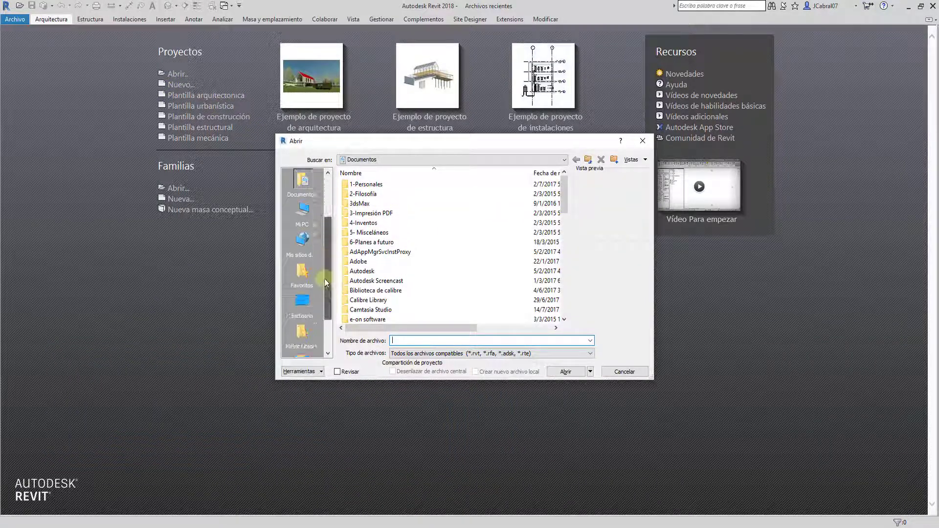
{"action": "left_click", "coordinate": [302, 272]}
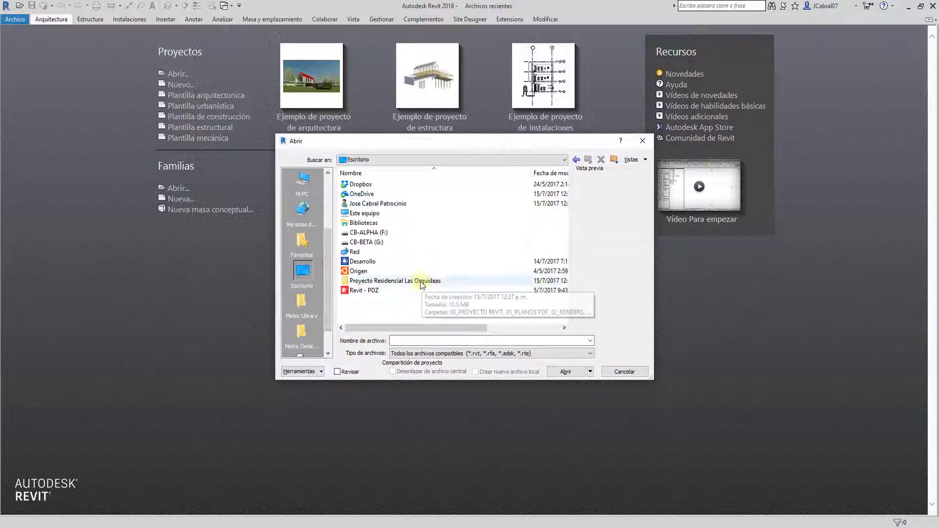
{"action": "left_click_drag", "start_coordinate": [431, 282], "coordinate": [313, 177]}
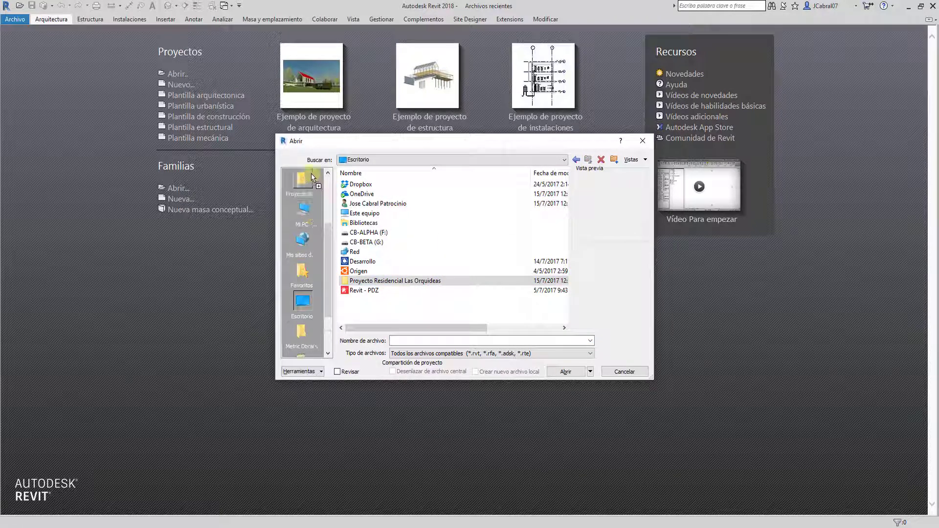
{"action": "scroll", "coordinate": [327, 235], "scroll_direction": "up", "scroll_amount": 3}
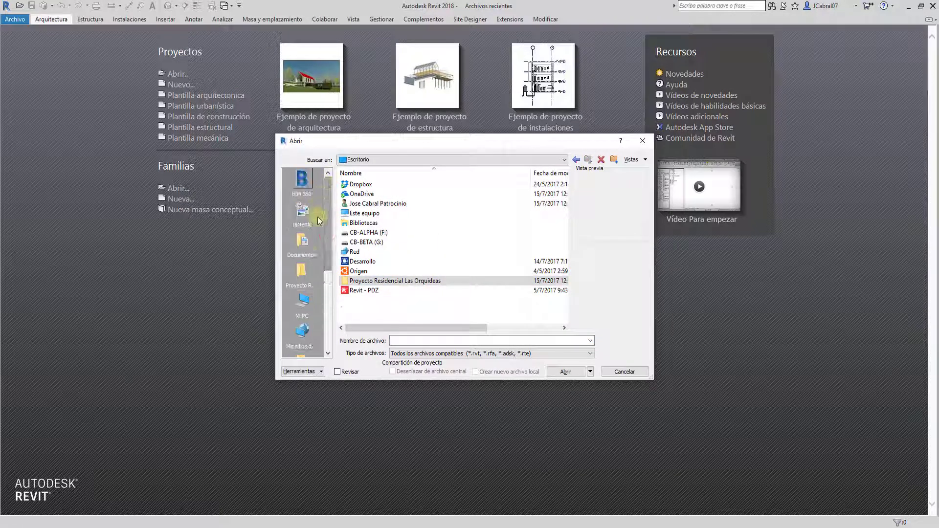
{"action": "left_click_drag", "start_coordinate": [313, 181], "coordinate": [313, 177]}
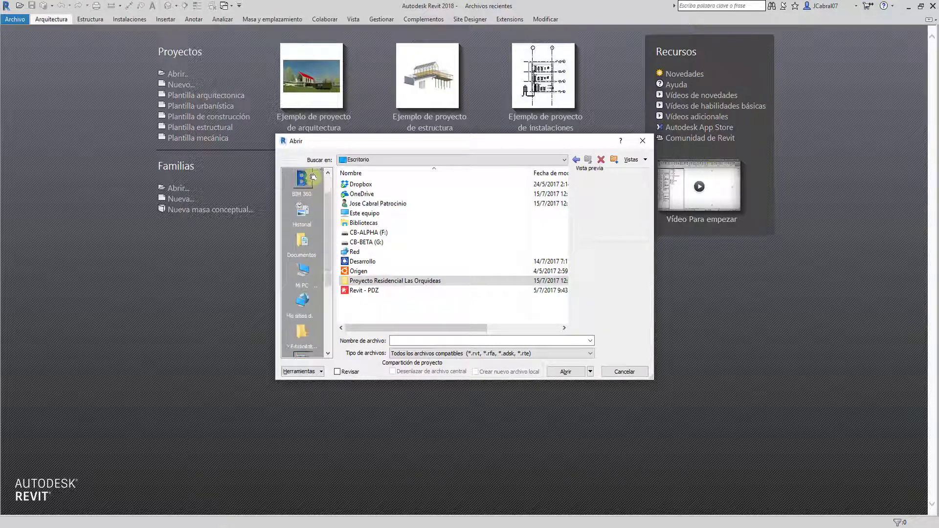
- Open Terreno - PDC - PRLO.rvt from the 00_MULTIDISCIPLINARIO folder
{"action": "left_click", "coordinate": [302, 181]}
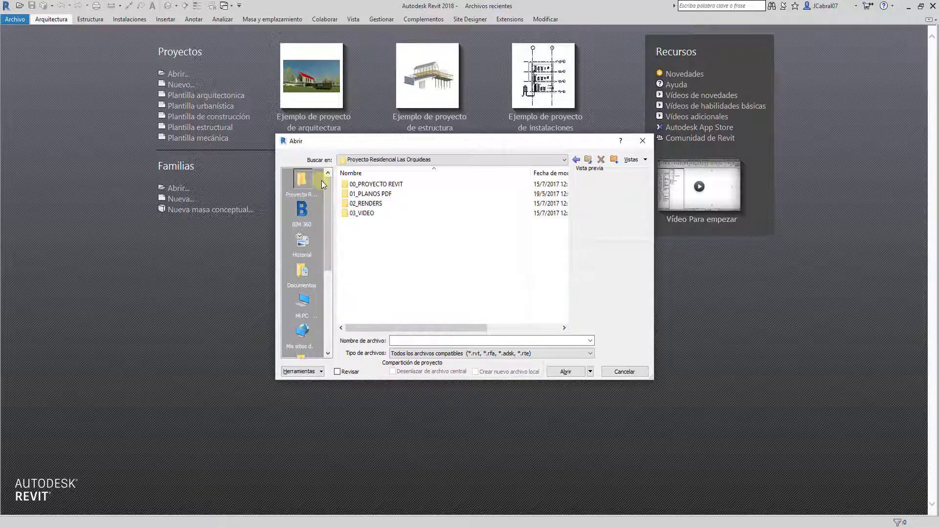
{"action": "double_click", "coordinate": [364, 184]}
{"action": "double_click", "coordinate": [365, 185]}
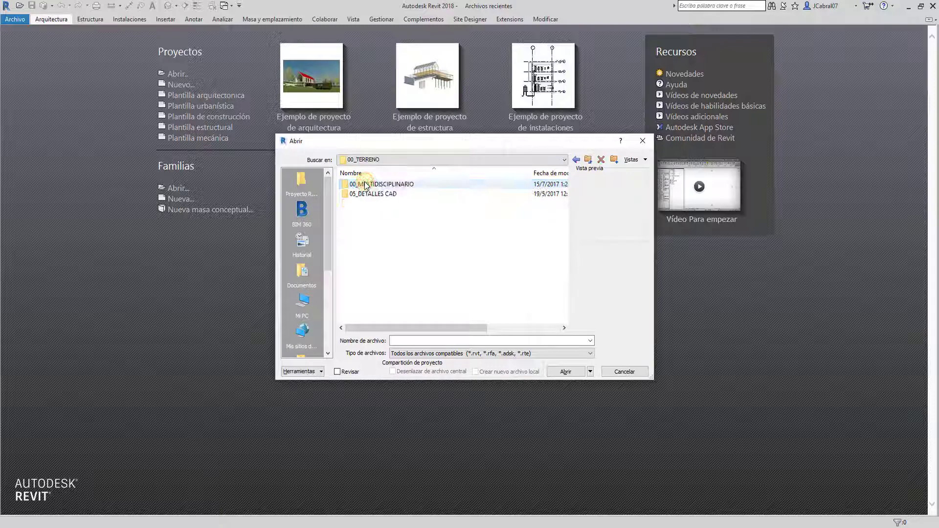
{"action": "left_click", "coordinate": [366, 185]}
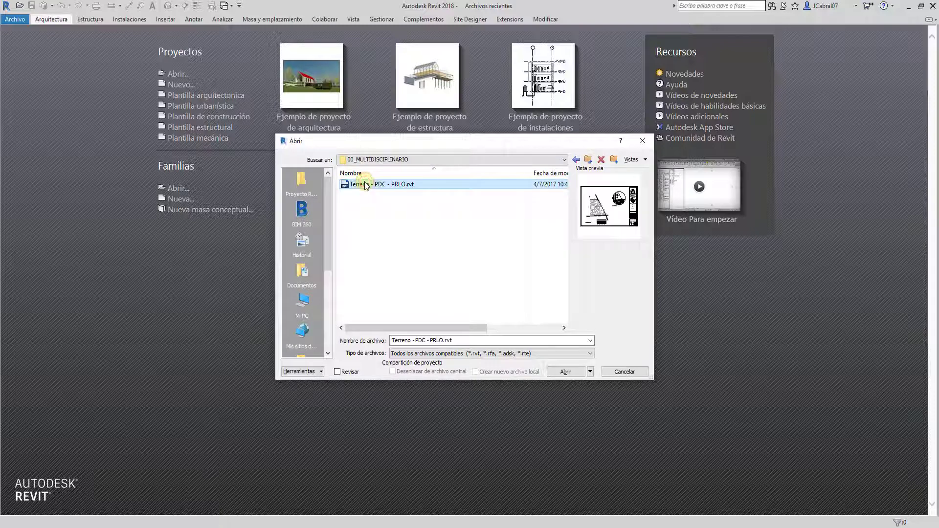
{"action": "left_click", "coordinate": [566, 372]}
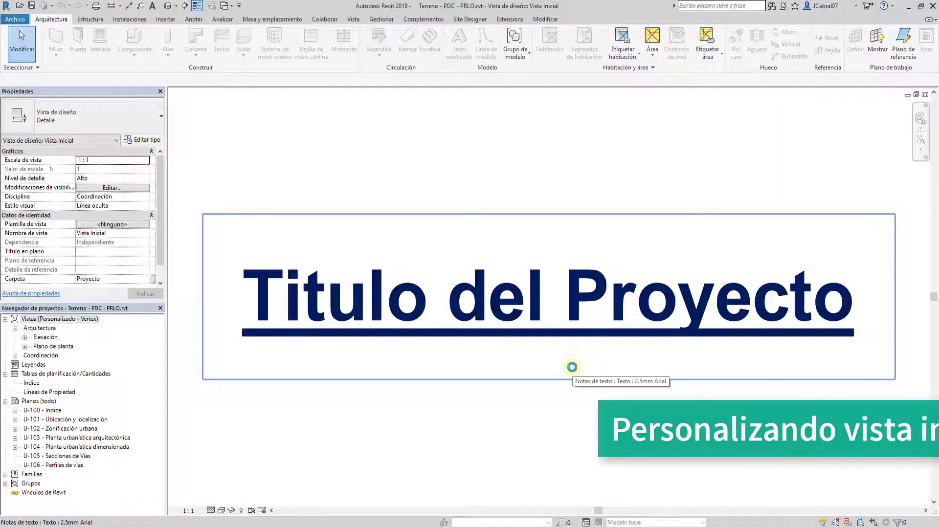
- Replace the title note text with 'Proyecto Residencial Las Orquídeas'
{"action": "left_click", "coordinate": [571, 367]}
{"action": "double_click", "coordinate": [853, 327]}
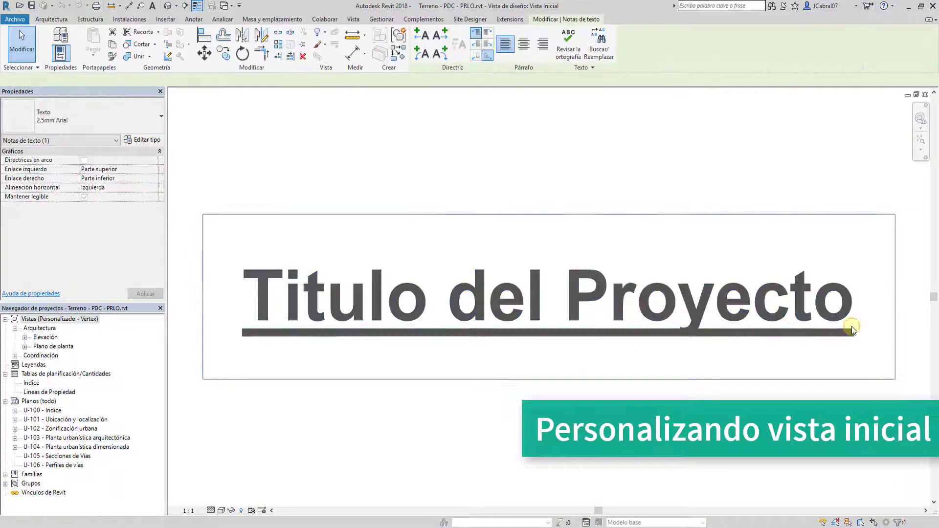
{"action": "left_click_drag", "start_coordinate": [853, 327], "coordinate": [321, 401]}
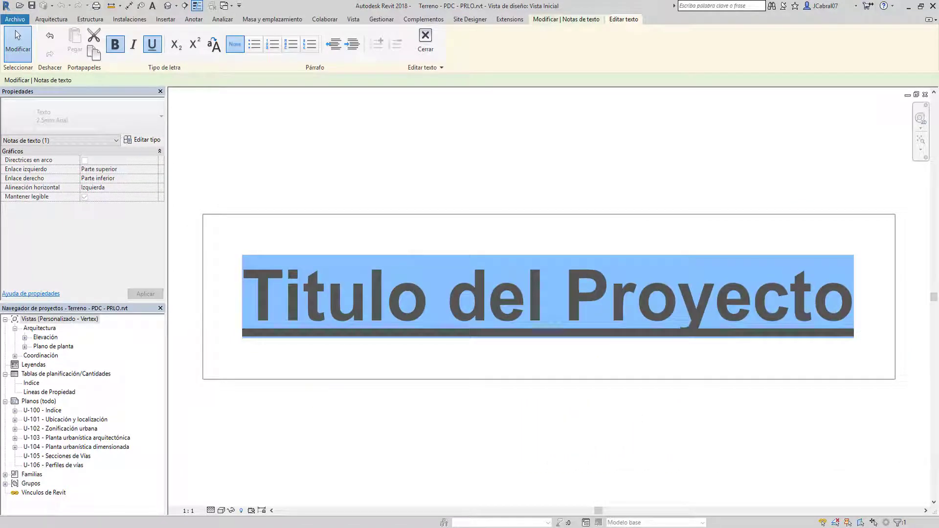
{"action": "type", "text": "Proyecto"}
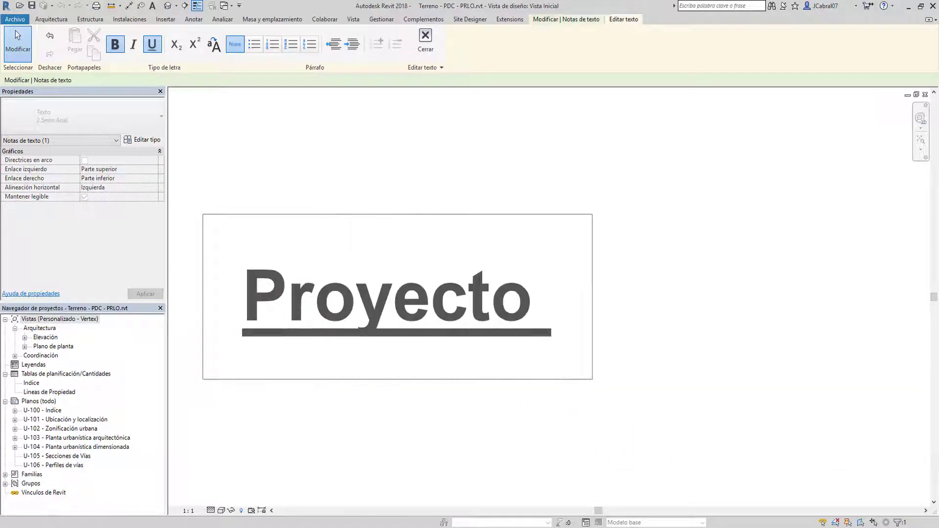
{"action": "type", "text": " Residencial"}
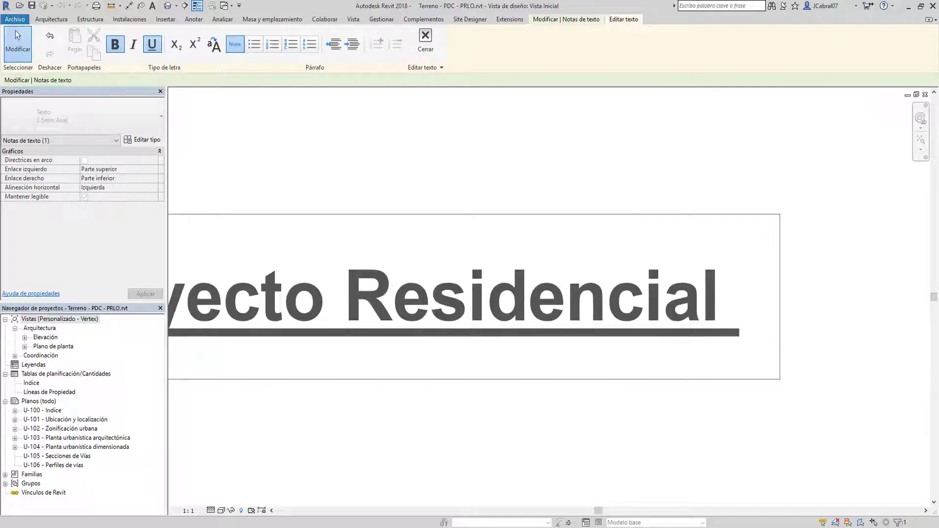
{"action": "type", "text": " Las Orquíde"}
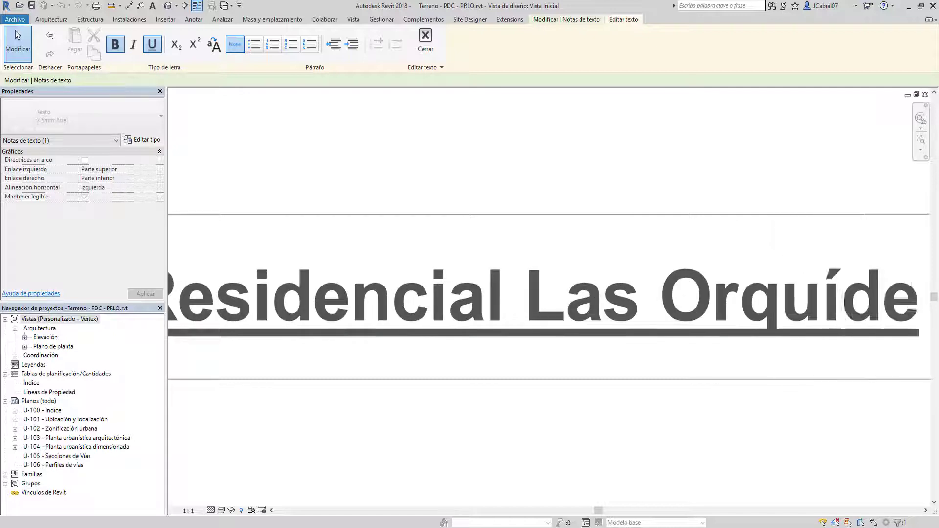
{"action": "type", "text": "s"}
{"action": "key", "text": "BackSpace"}
{"action": "type", "text": "as"}
{"action": "key", "text": "Home"}
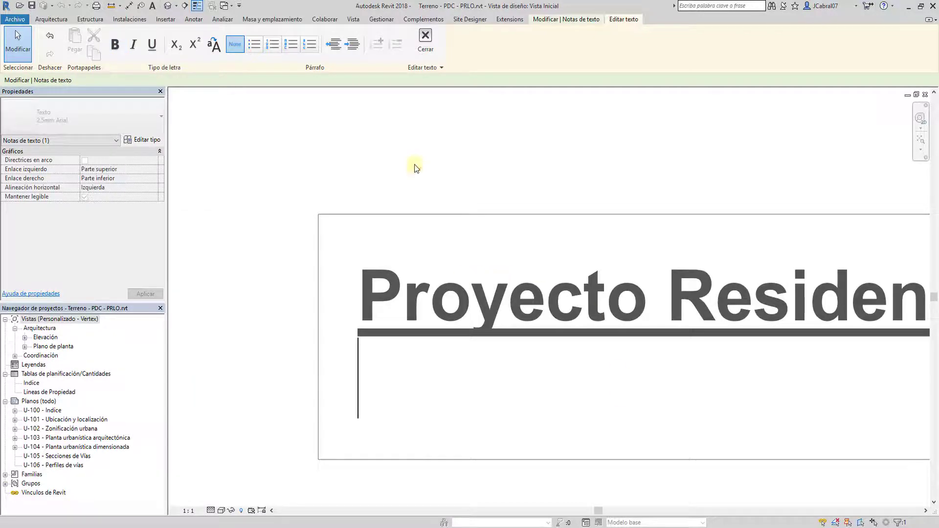
{"action": "left_click", "coordinate": [386, 181]}
- Zoom to fit so the whole title is visible, and reselect the title note
{"action": "scroll", "coordinate": [328, 252], "scroll_direction": "down", "scroll_amount": 2}
{"action": "middle_click_drag", "start_coordinate": [450, 249], "coordinate": [546, 303]}
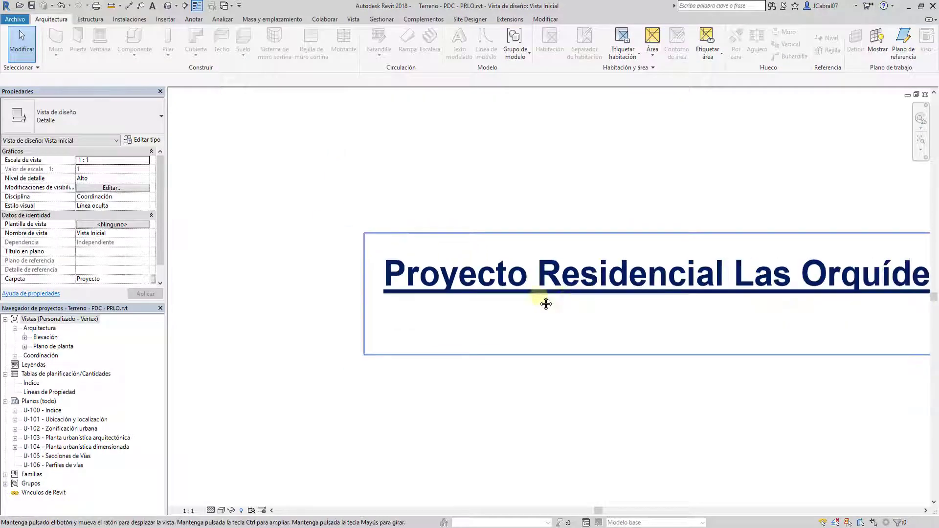
{"action": "right_click", "coordinate": [596, 419]}
{"action": "left_click", "coordinate": [646, 369]}
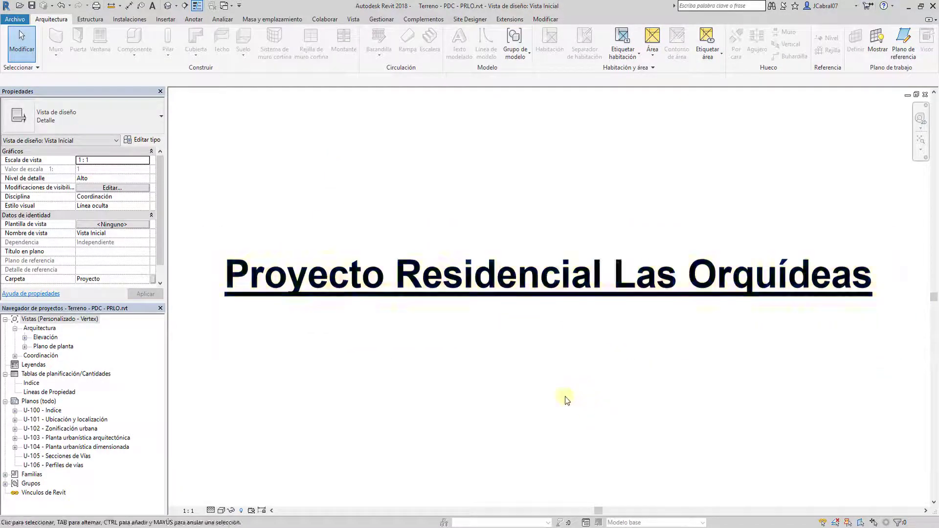
{"action": "left_click", "coordinate": [391, 345]}
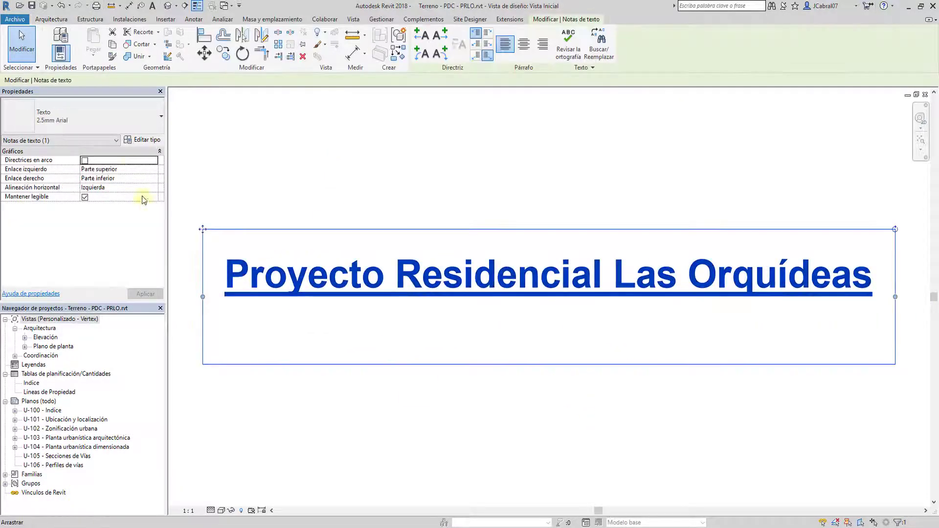
- Set the title text type's line weight to 4 with a border, and toggle thin lines to compare
{"action": "left_click", "coordinate": [140, 141]}
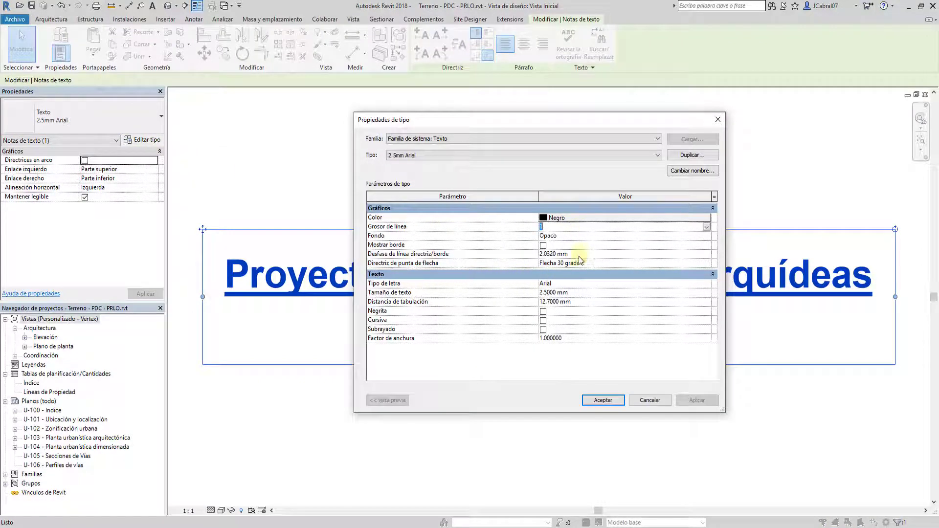
{"action": "type", "text": "4"}
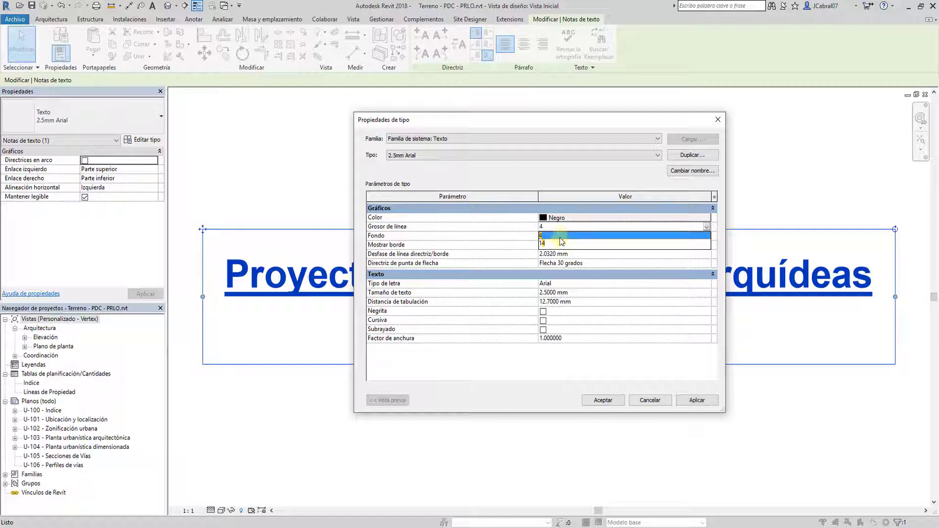
{"action": "left_click", "coordinate": [560, 237]}
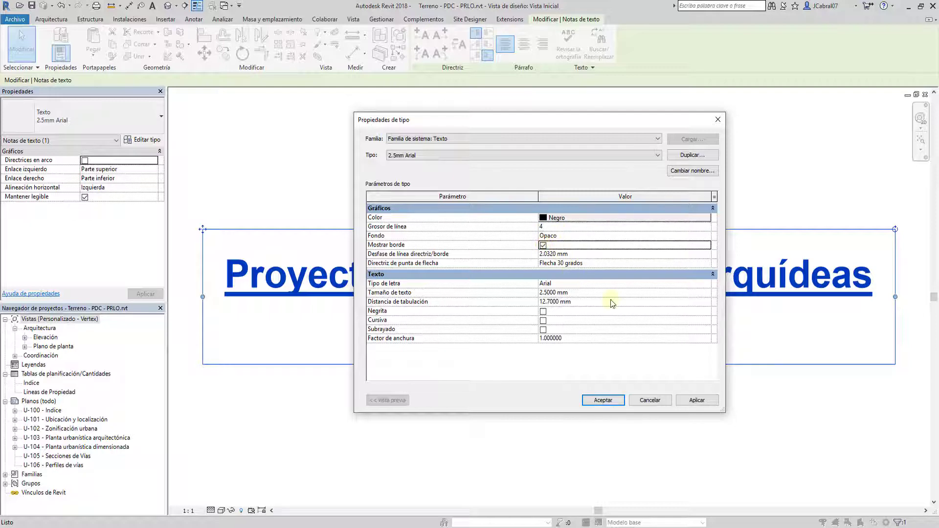
{"action": "left_click", "coordinate": [616, 402]}
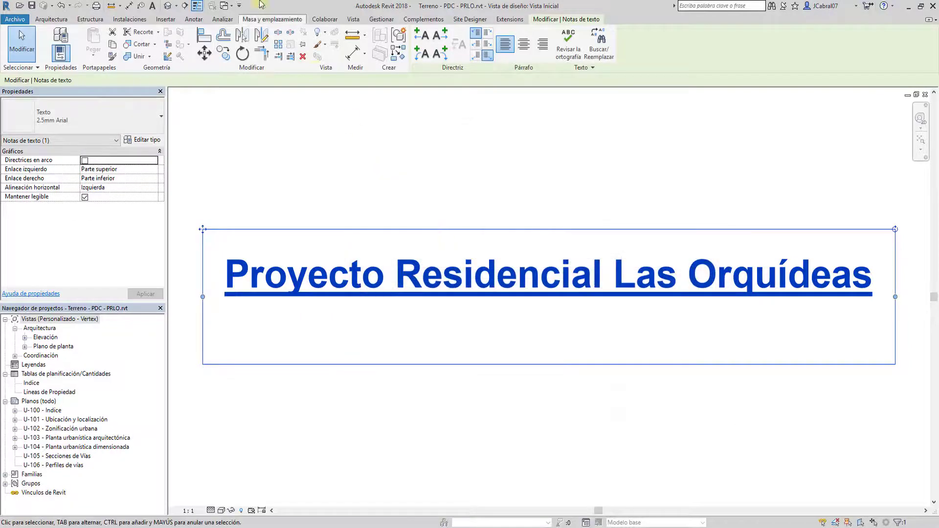
{"action": "left_click", "coordinate": [200, 8]}
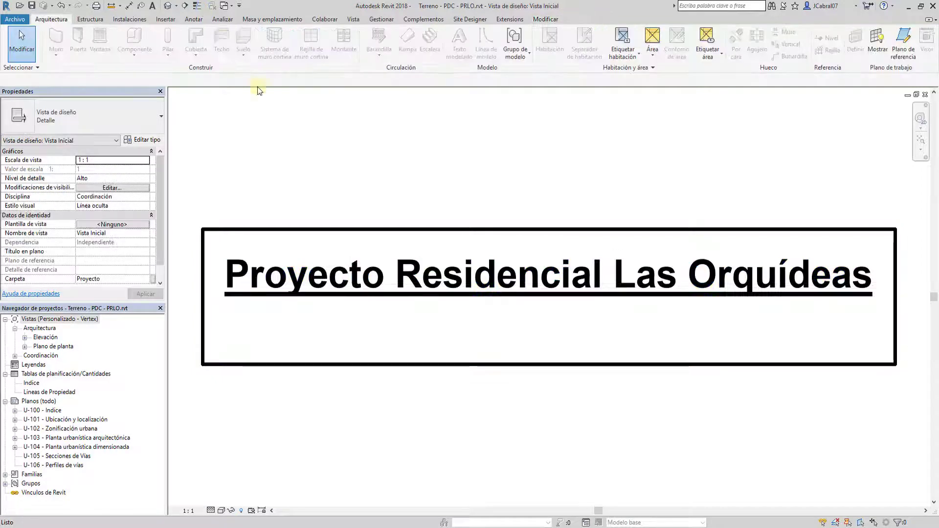
{"action": "left_click", "coordinate": [199, 8]}
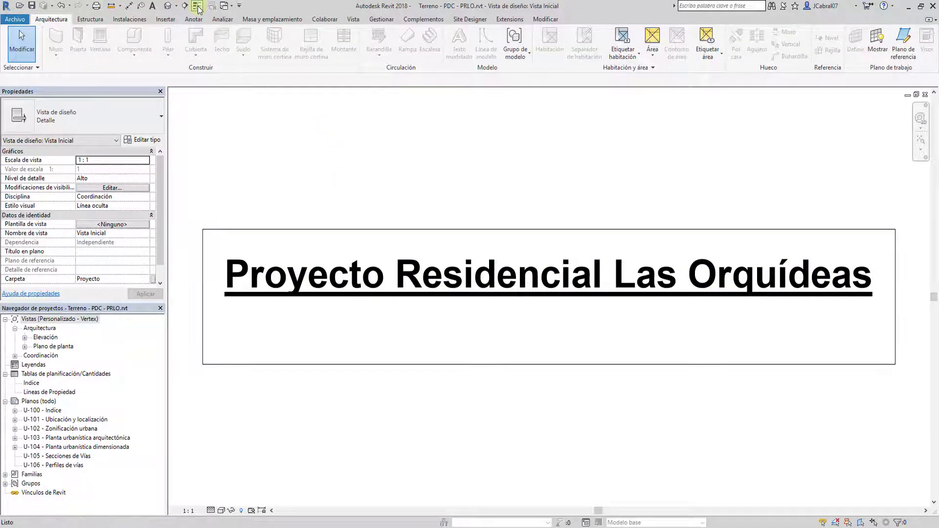
{"action": "left_click", "coordinate": [199, 8]}
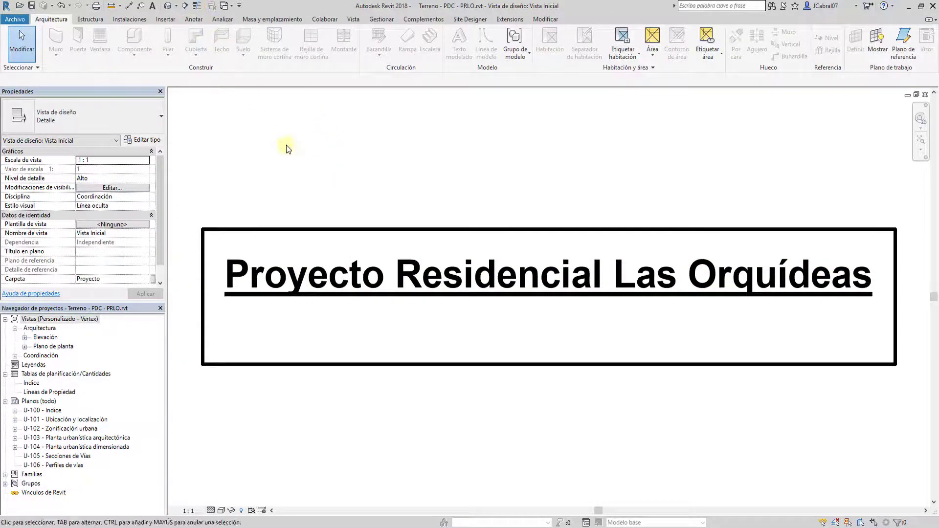
- Turn off the title text type's border and return its line weight to 1
{"action": "left_click", "coordinate": [338, 279]}
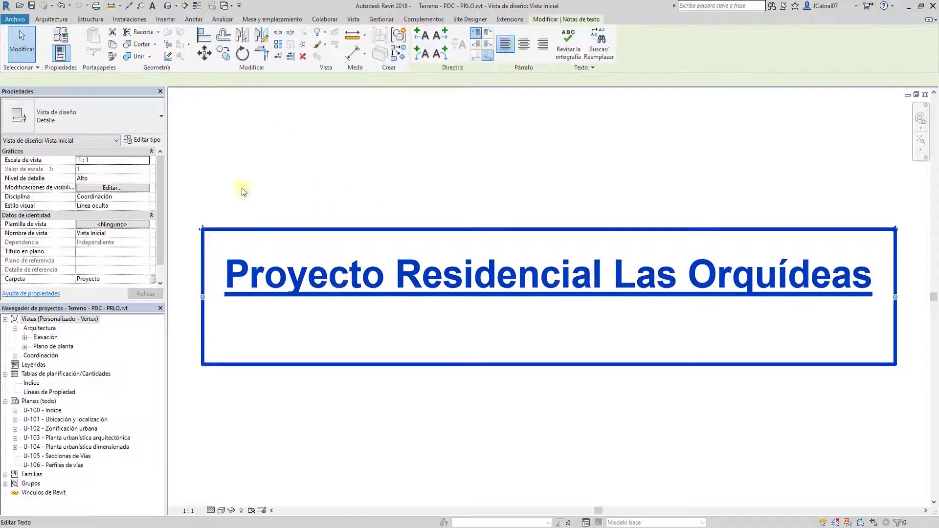
{"action": "left_click", "coordinate": [143, 139]}
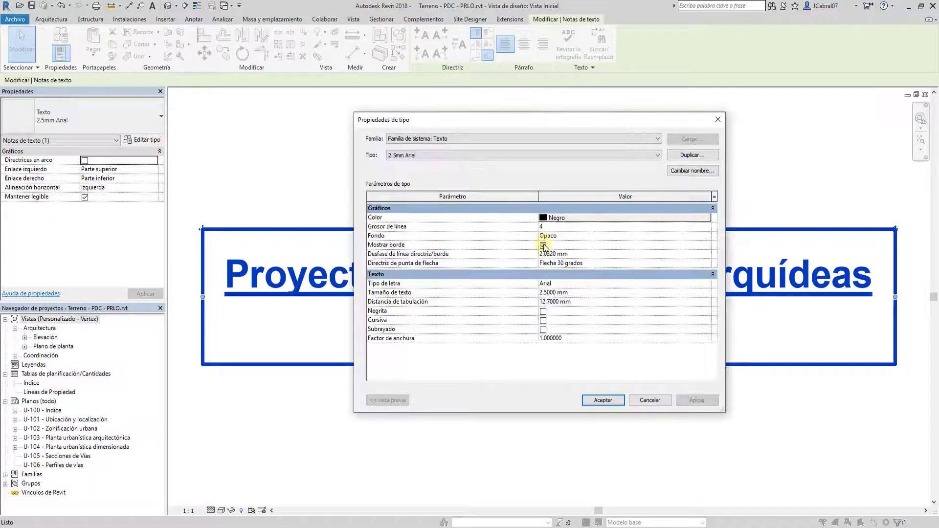
{"action": "left_click", "coordinate": [543, 245]}
{"action": "left_click", "coordinate": [568, 226]}
{"action": "type", "text": "1"}
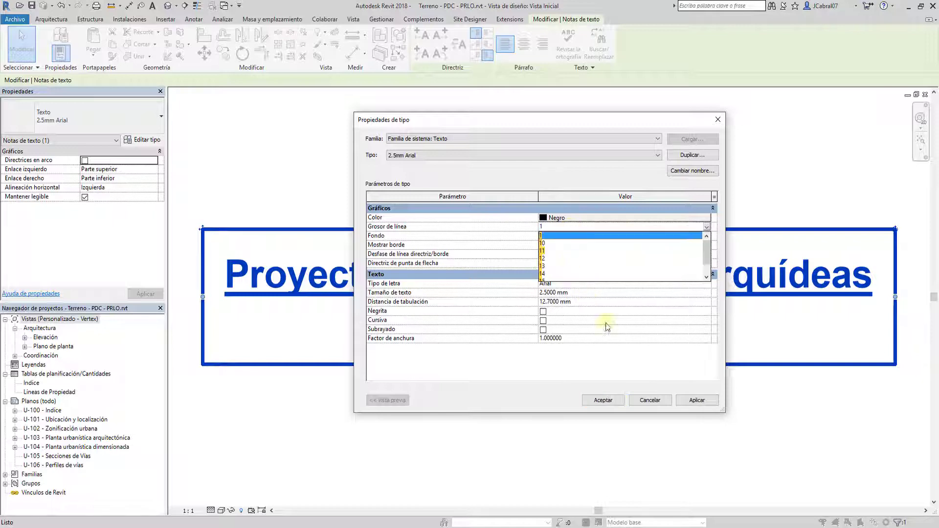
{"action": "left_click", "coordinate": [695, 400]}
{"action": "left_click", "coordinate": [603, 400]}
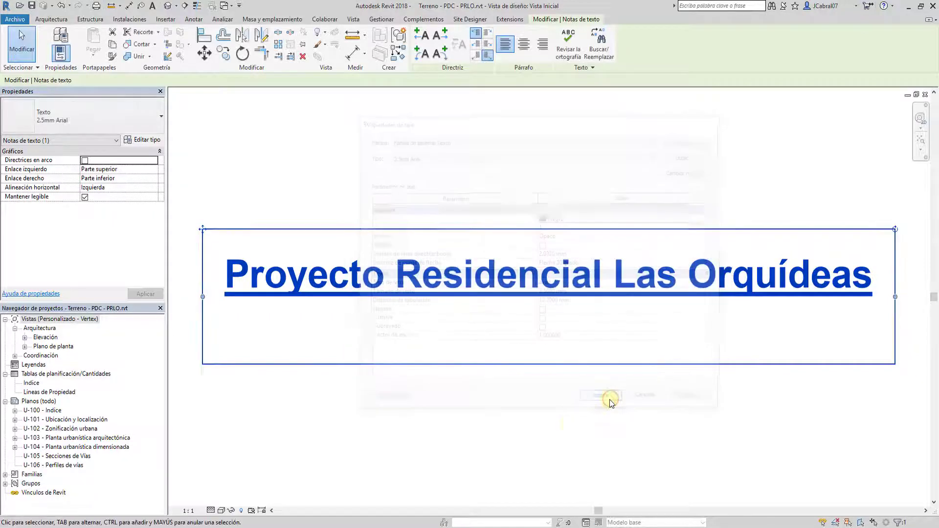
{"action": "left_click", "coordinate": [569, 411]}
{"action": "scroll", "coordinate": [558, 206], "scroll_direction": "down", "scroll_amount": 2}
{"action": "scroll", "coordinate": [583, 215], "scroll_direction": "up", "scroll_amount": 1}
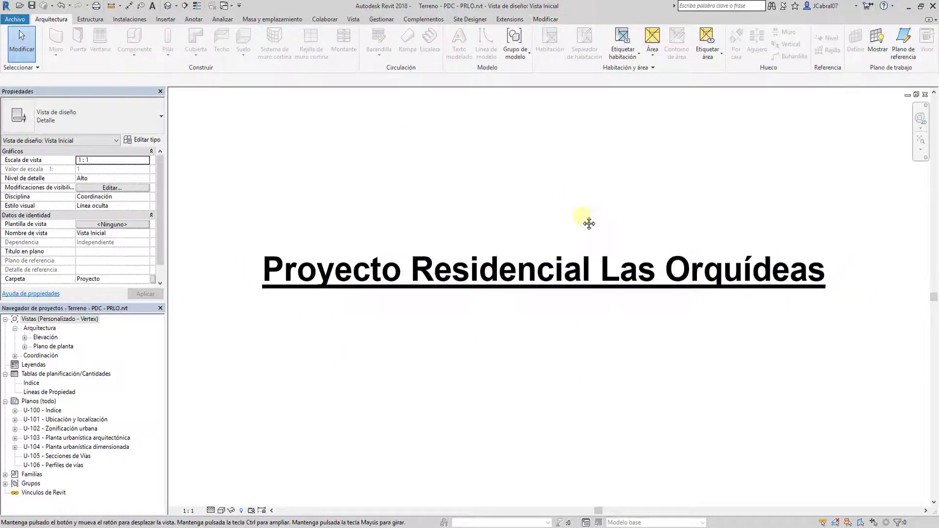
- Draw a Líneas finas detail-line rectangle around the title, lowering its bottom edge
{"action": "left_click", "coordinate": [188, 22]}
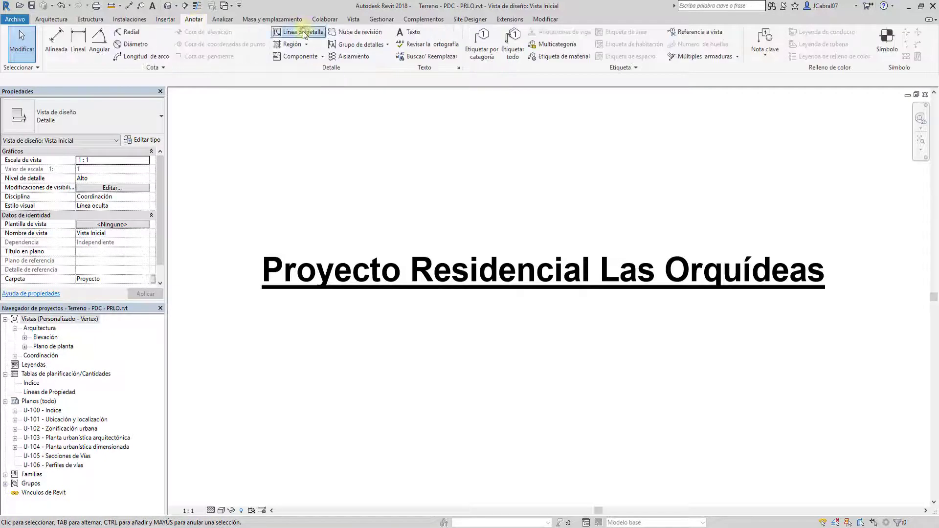
{"action": "left_click", "coordinate": [304, 32]}
{"action": "left_click", "coordinate": [429, 32]}
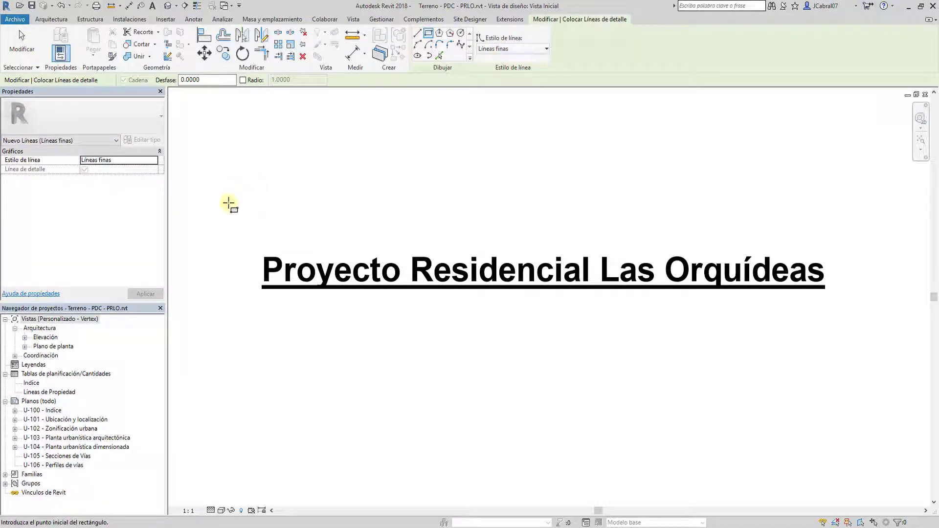
{"action": "left_click", "coordinate": [229, 203]}
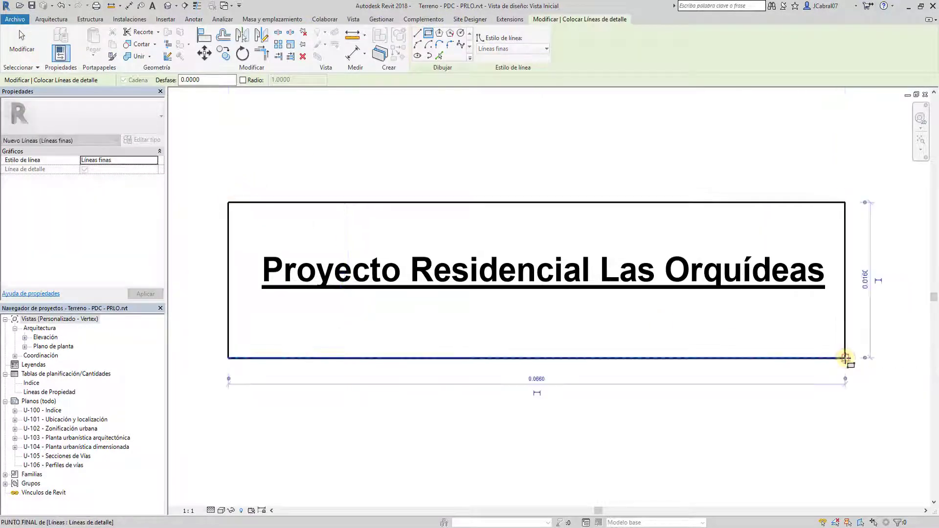
{"action": "left_click", "coordinate": [846, 359]}
{"action": "key", "text": "Escape"}
{"action": "key", "text": "Escape"}
{"action": "left_click", "coordinate": [558, 358]}
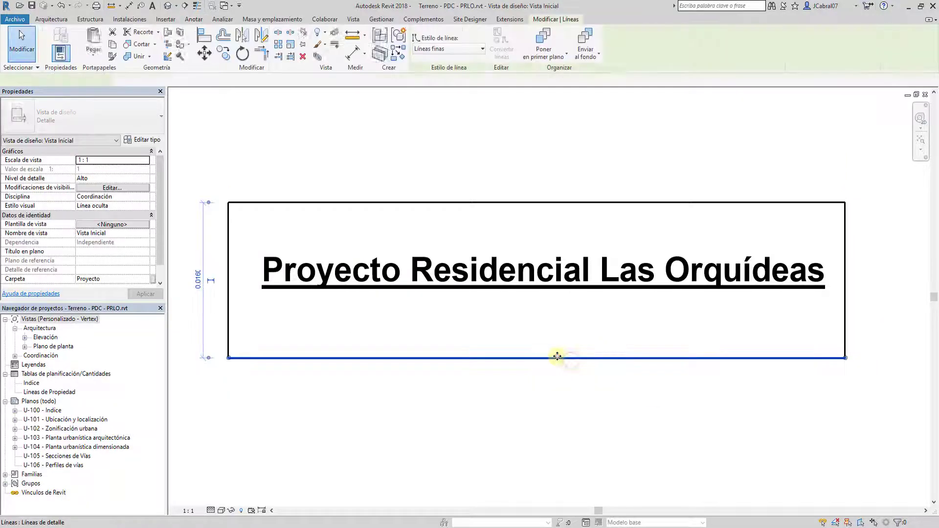
{"action": "left_click_drag", "start_coordinate": [558, 359], "coordinate": [560, 407]}
{"action": "left_click", "coordinate": [567, 120]}
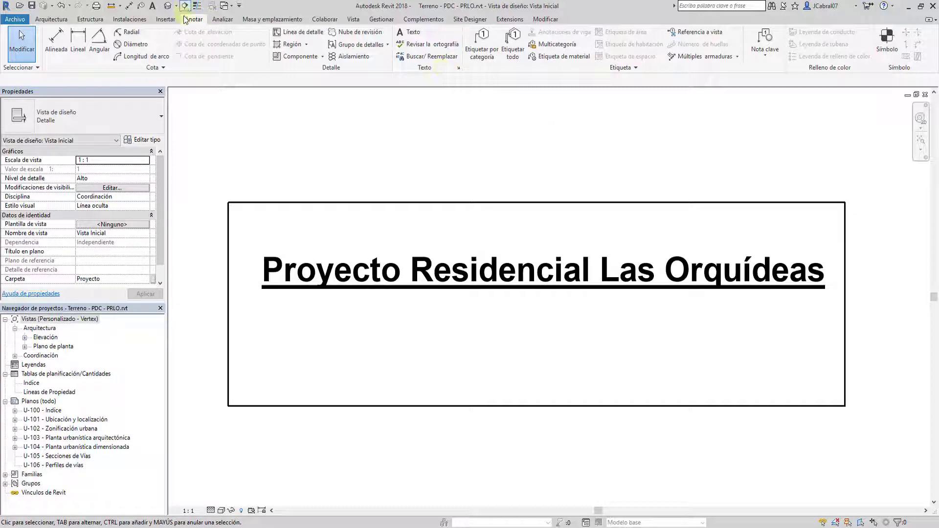
- Place a text box below the title and start typing 'Fecha de Inici'
{"action": "left_click", "coordinate": [409, 32]}
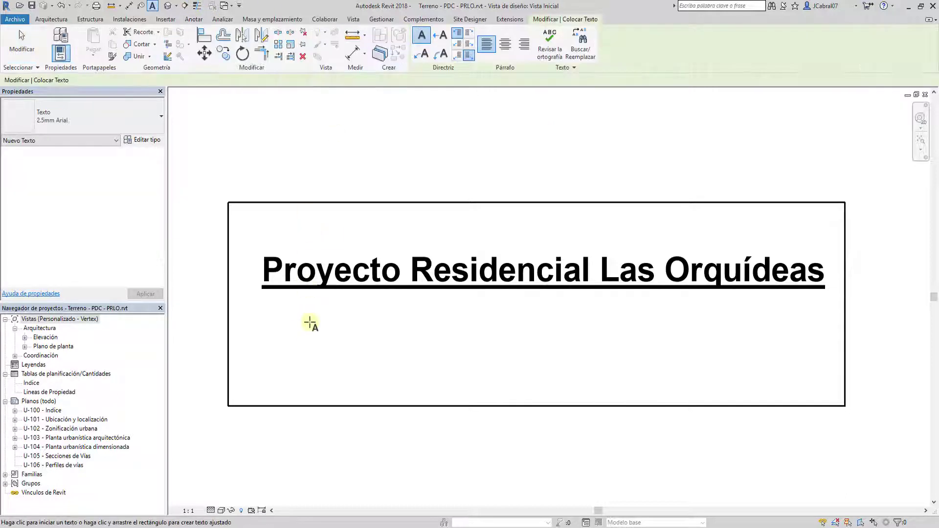
{"action": "left_click_drag", "start_coordinate": [264, 299], "coordinate": [311, 319]}
{"action": "type", "text": "Fec"}
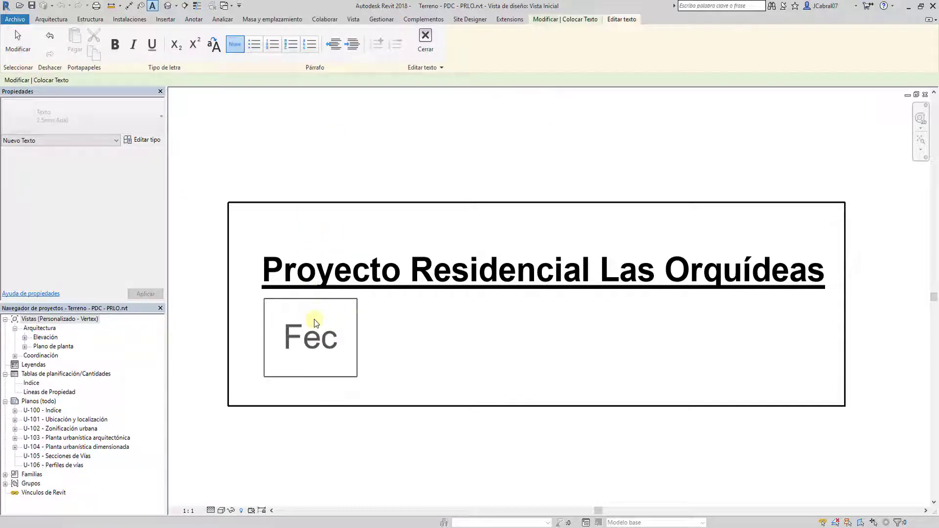
{"action": "type", "text": "ha de Inicio"}
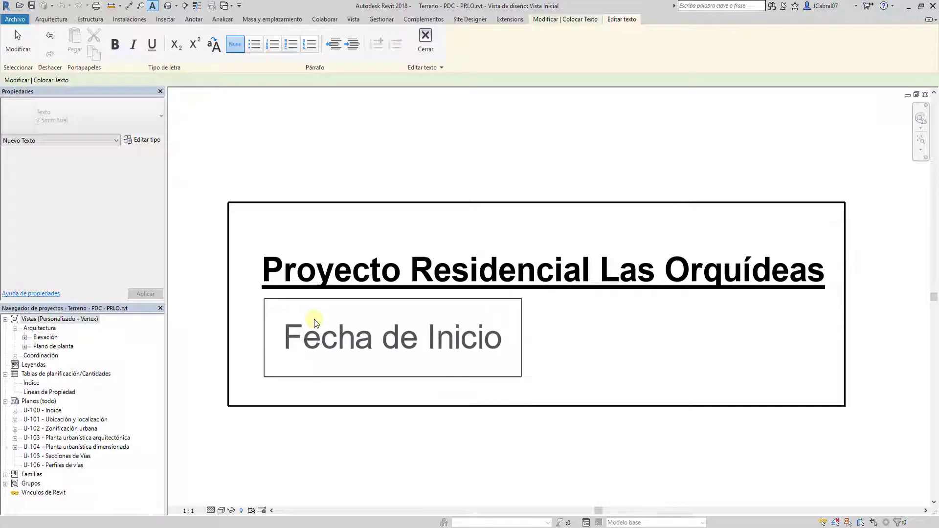
{"action": "left_click", "coordinate": [18, 42]}
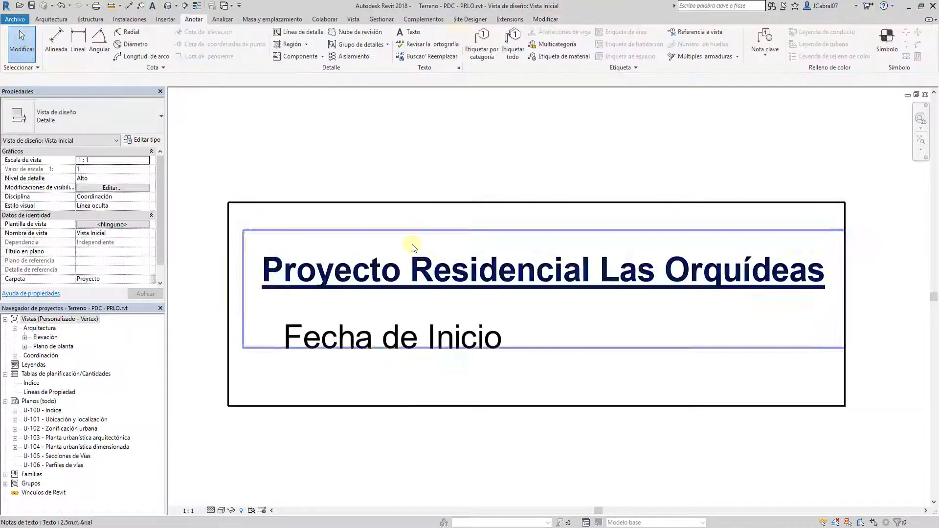
- Complete the note as 'Fecha de Inicio:' and 'Fecha de Finalización:' on two lines
{"action": "double_click", "coordinate": [384, 343]}
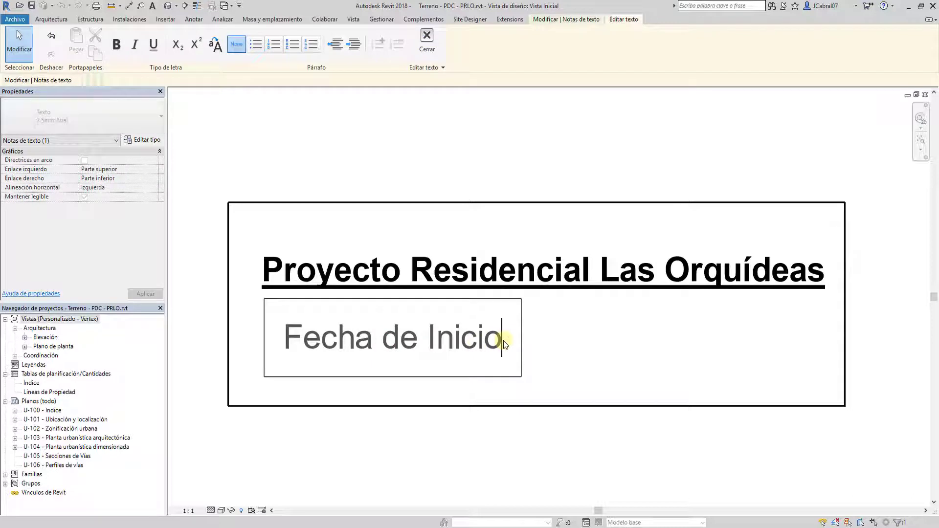
{"action": "type", "text": "asd"}
{"action": "key", "text": "BackSpace"}
{"action": "key", "text": "BackSpace"}
{"action": "key", "text": "BackSpace"}
{"action": "type", "text": ":"}
{"action": "key", "text": "Return"}
{"action": "type", "text": "Fec"}
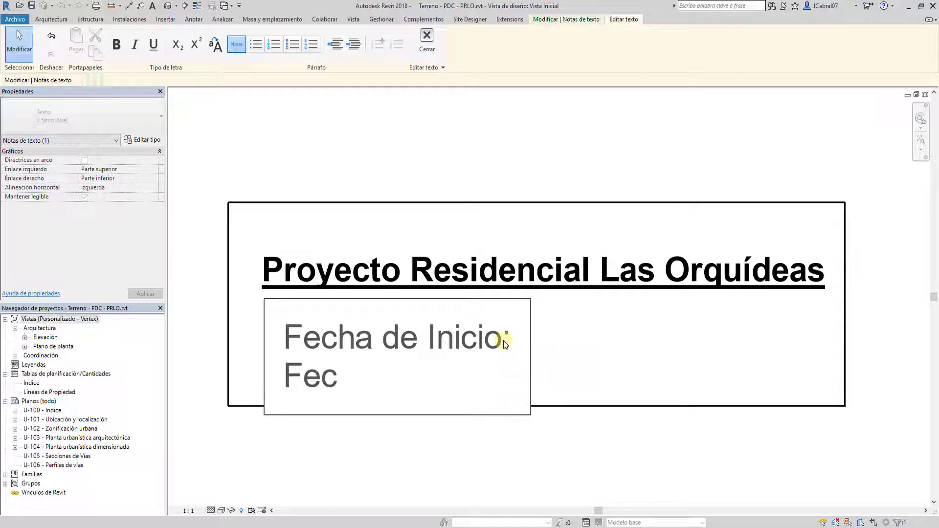
{"action": "type", "text": "ha de Final"}
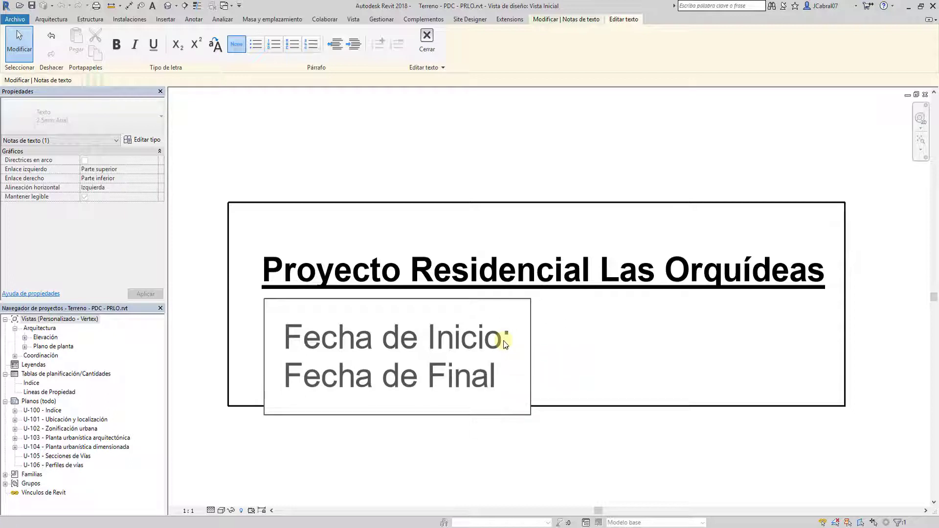
{"action": "type", "text": "ización"}
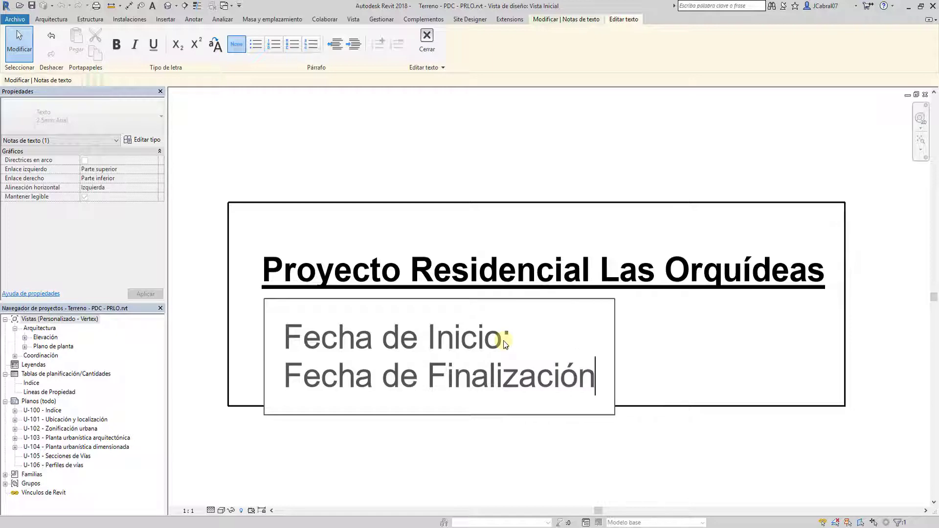
{"action": "type", "text": "_"}
{"action": "key", "text": "BackSpace"}
{"action": "type", "text": ":"}
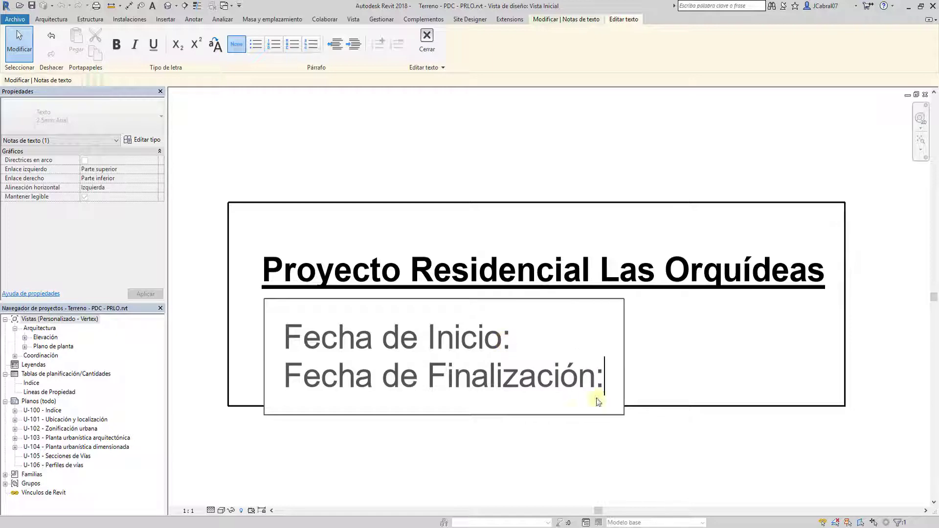
{"action": "left_click", "coordinate": [766, 384]}
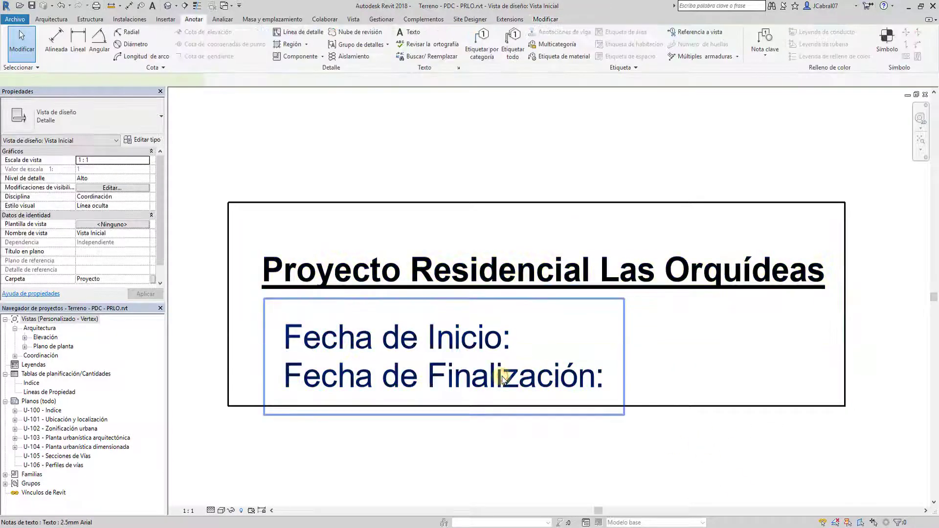
- Give the date note a new text type '1mm Arial' with 1 mm text size
{"action": "left_click", "coordinate": [558, 377]}
{"action": "left_click", "coordinate": [82, 121]}
{"action": "left_click", "coordinate": [112, 122]}
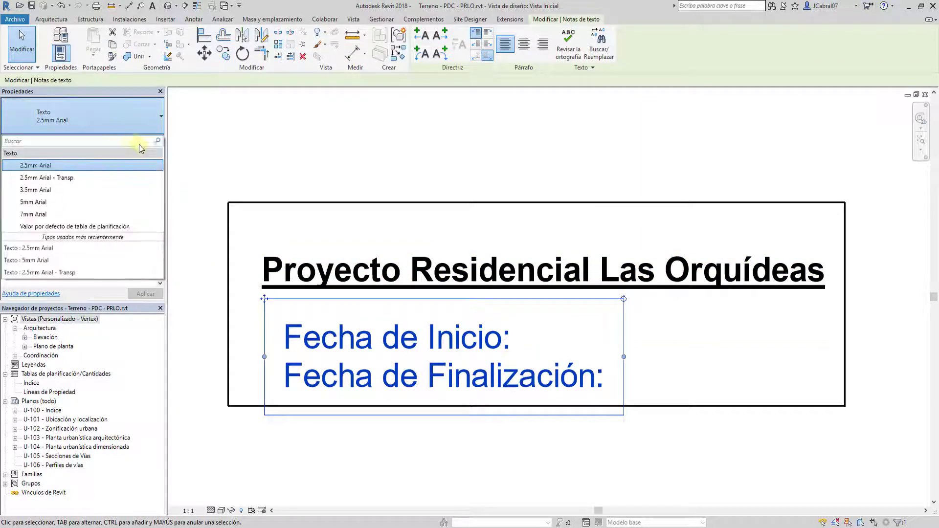
{"action": "left_click", "coordinate": [160, 118]}
{"action": "left_click", "coordinate": [143, 140]}
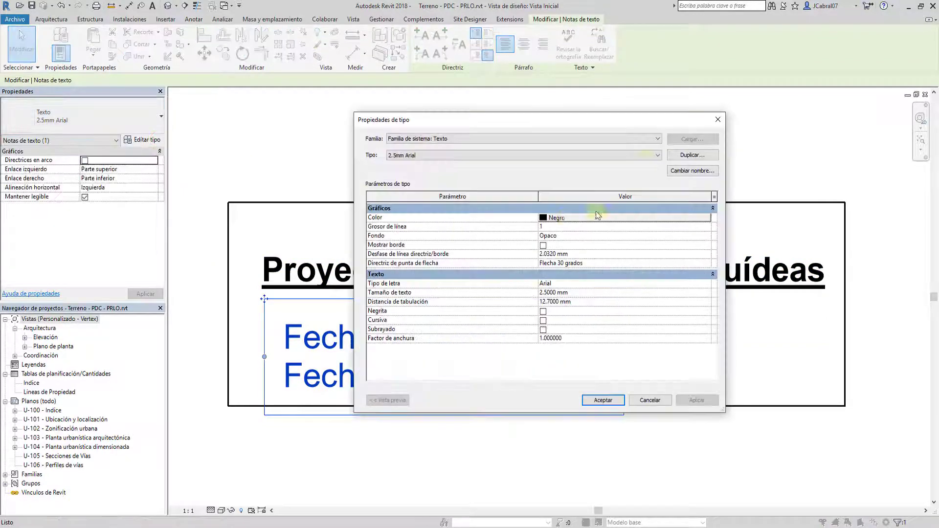
{"action": "left_click", "coordinate": [684, 155]}
{"action": "type", "text": "1mm Arial"}
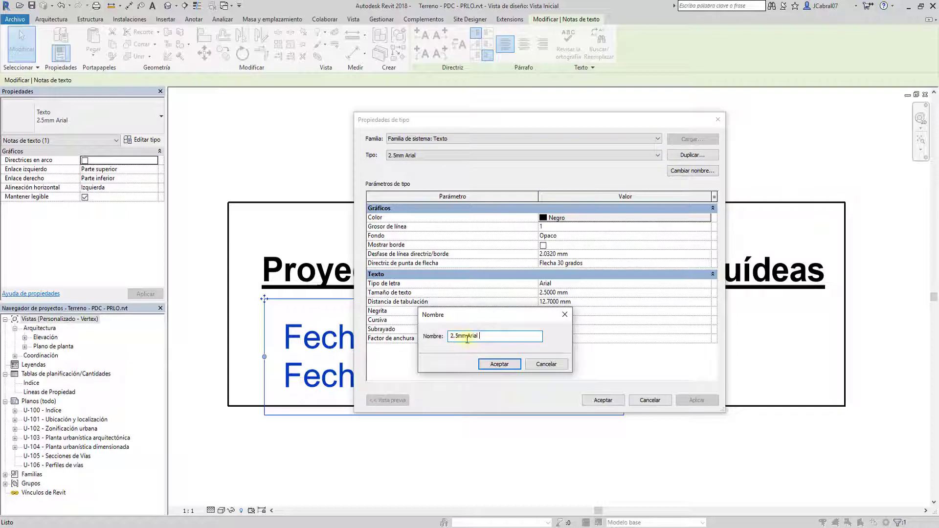
{"action": "left_click", "coordinate": [497, 364]}
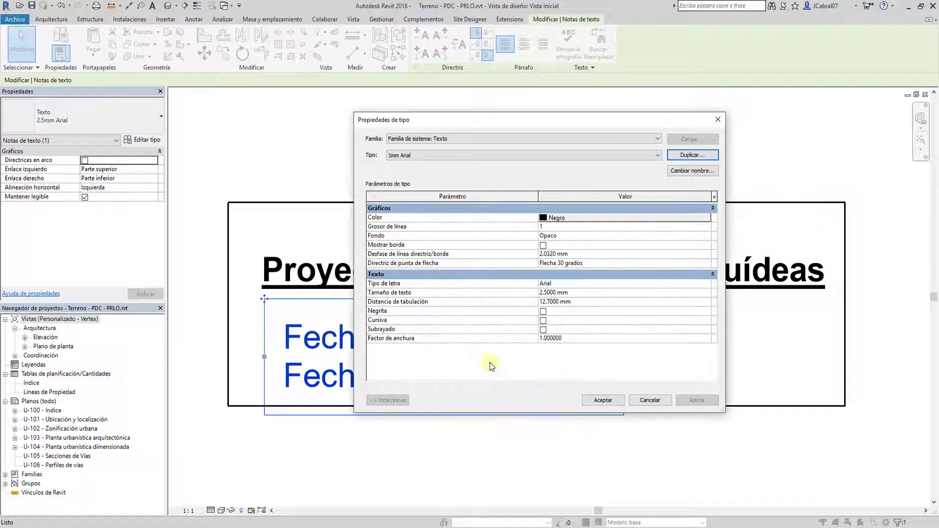
{"action": "double_click", "coordinate": [565, 294]}
{"action": "type", "text": "1"}
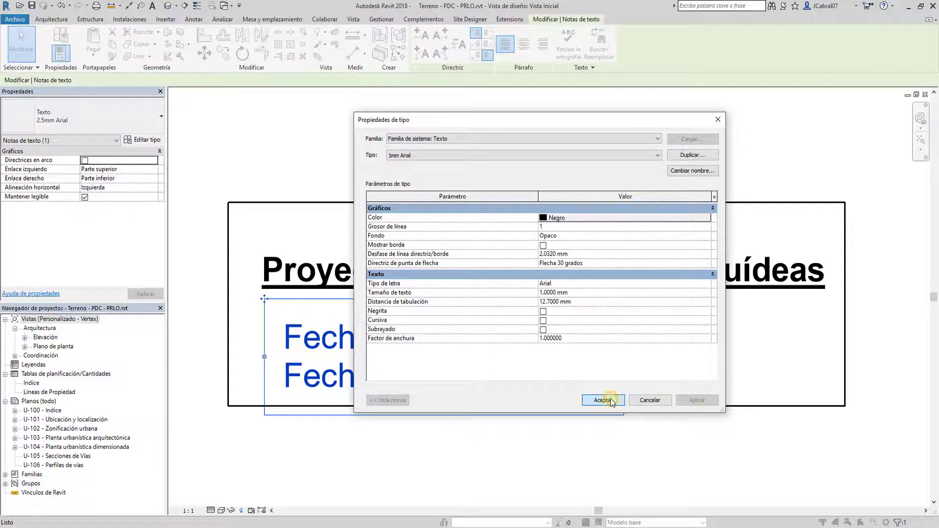
{"action": "left_click", "coordinate": [603, 400]}
- Raise the frame's bottom edge and enter start date 25/06/2017 after 'Fecha de Inicio:'
{"action": "left_click", "coordinate": [503, 405]}
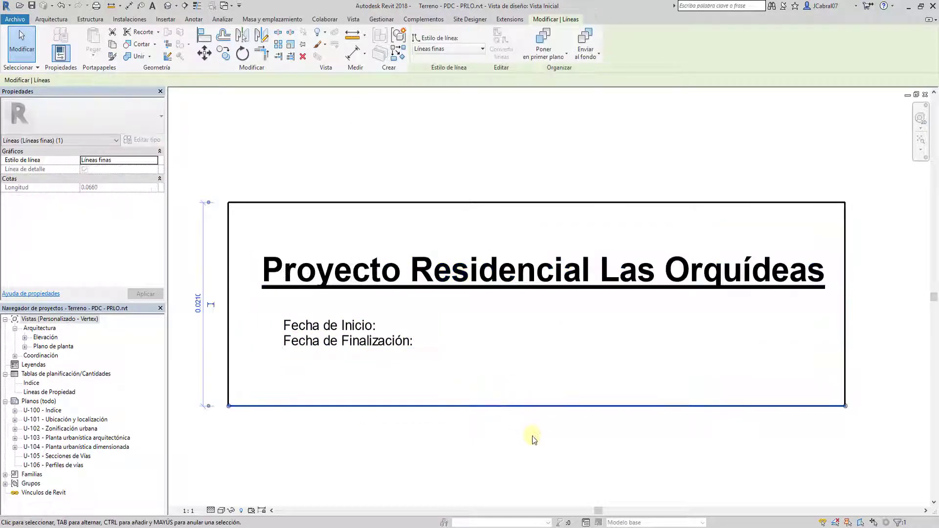
{"action": "left_click_drag", "start_coordinate": [548, 397], "coordinate": [550, 357]}
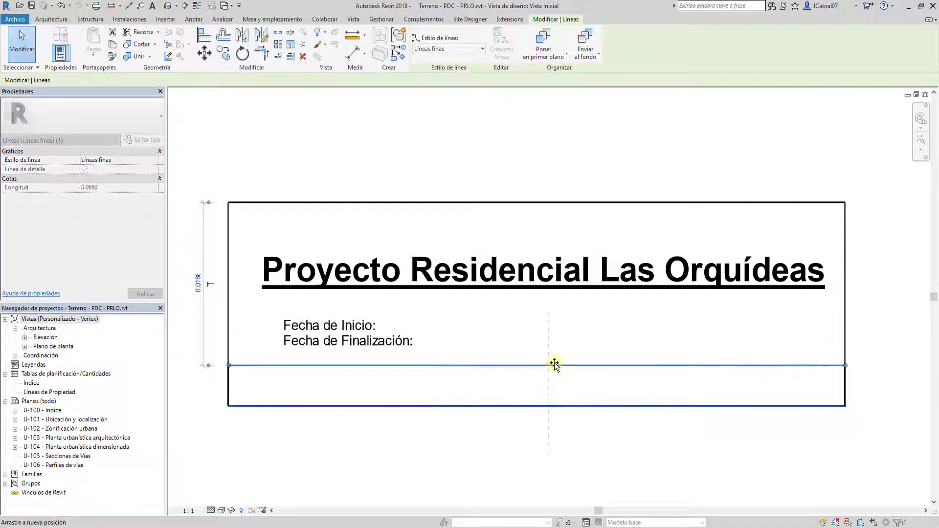
{"action": "double_click", "coordinate": [379, 326]}
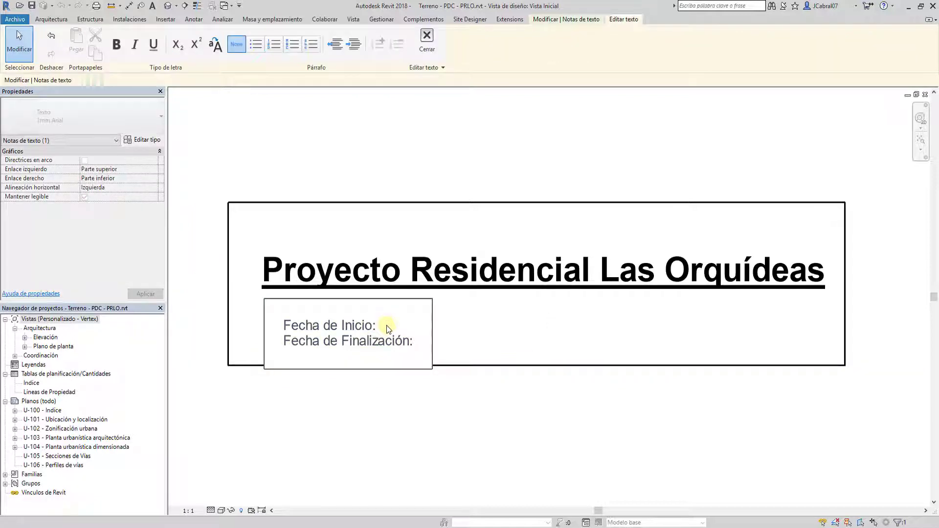
{"action": "type", "text": "25"}
{"action": "type", "text": "/06/201"}
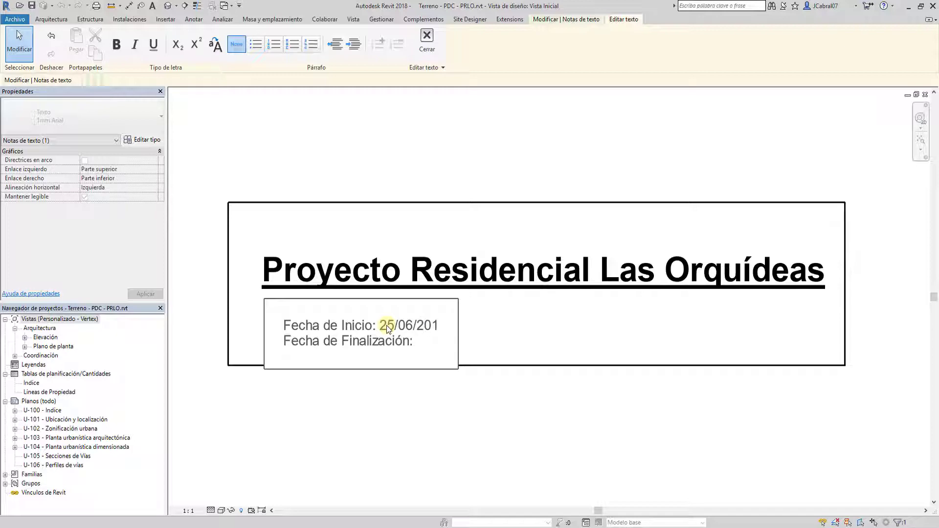
{"action": "type", "text": "7"}
{"action": "left_click", "coordinate": [494, 422]}
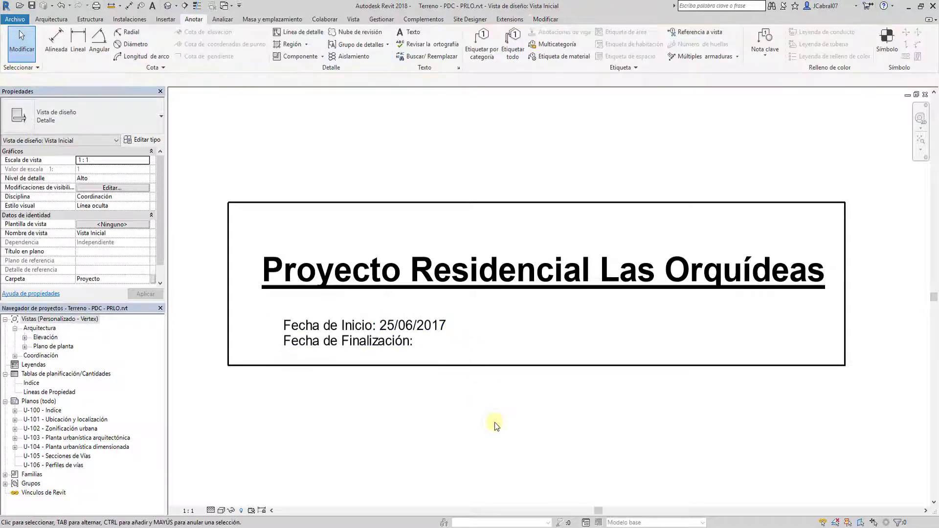
- Shift the date note slightly to the left
{"action": "left_click", "coordinate": [375, 350]}
{"action": "left_click", "coordinate": [336, 371]}
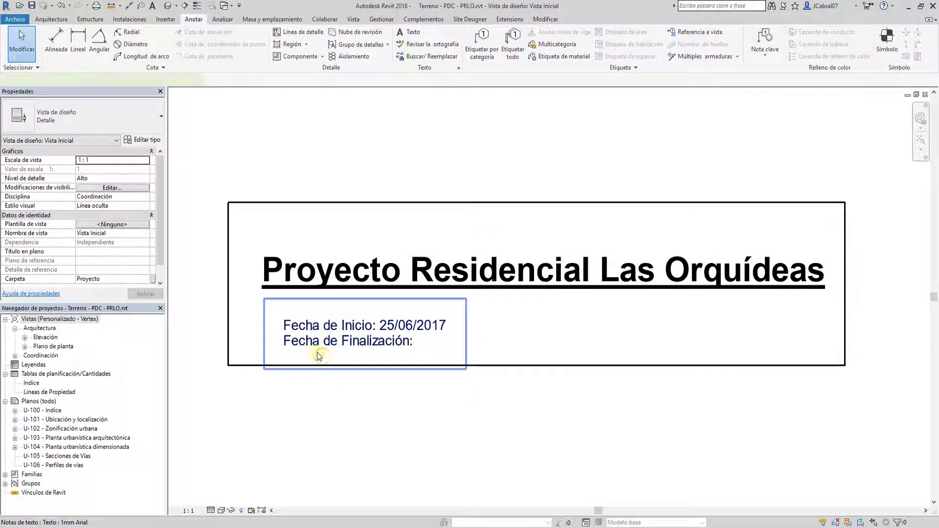
{"action": "left_click", "coordinate": [321, 357]}
{"action": "left_click_drag", "start_coordinate": [265, 299], "coordinate": [259, 299]}
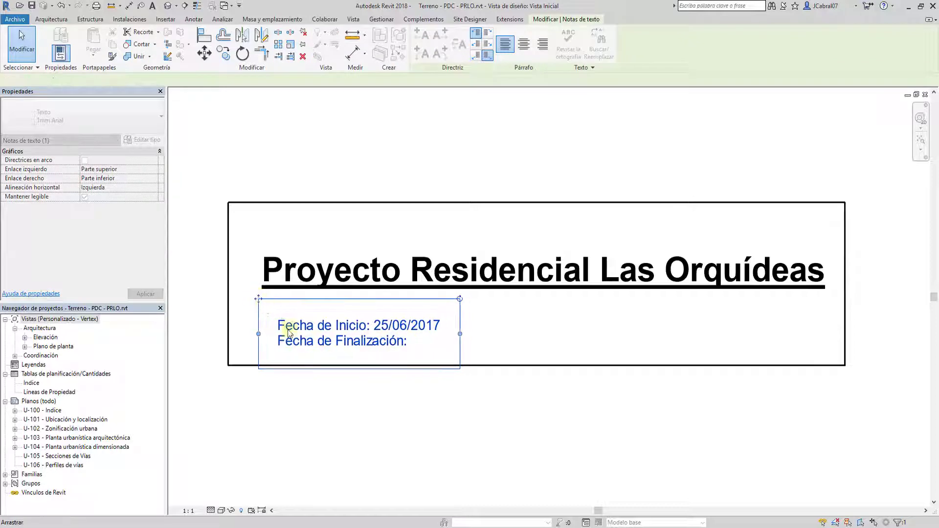
{"action": "key", "text": "Escape"}
{"action": "scroll", "coordinate": [471, 308], "scroll_direction": "down", "scroll_amount": 1}
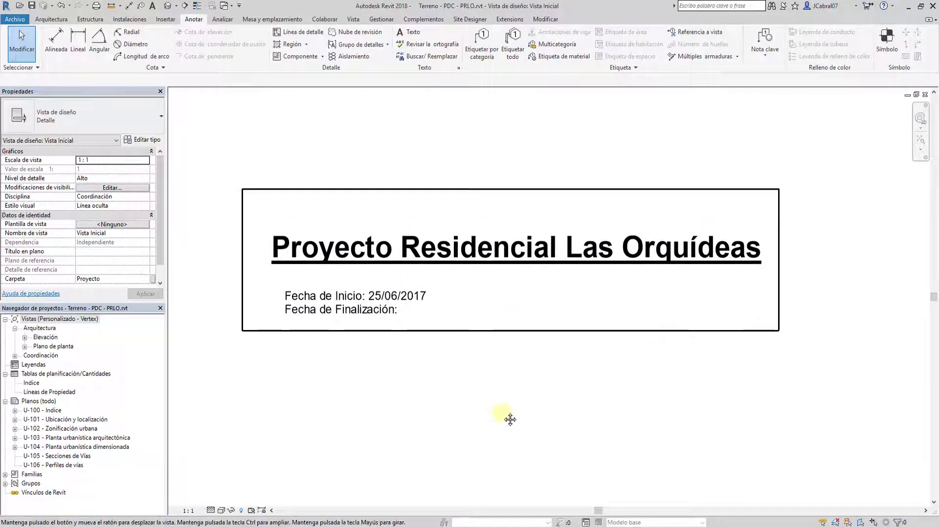
{"action": "scroll", "coordinate": [510, 419], "scroll_direction": "down", "scroll_amount": 1}
- Place a 'Notas' text note below the frame
{"action": "left_click", "coordinate": [414, 32]}
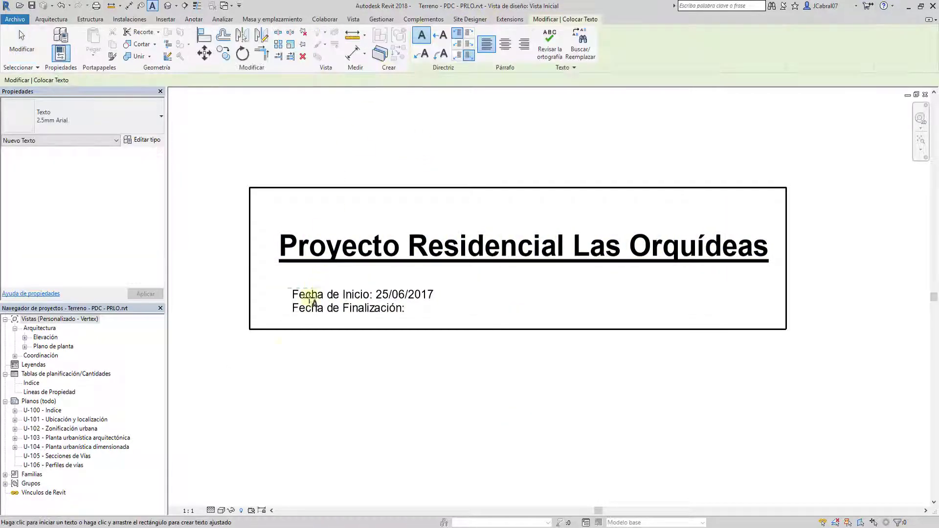
{"action": "left_click", "coordinate": [270, 359]}
{"action": "type", "text": "N"}
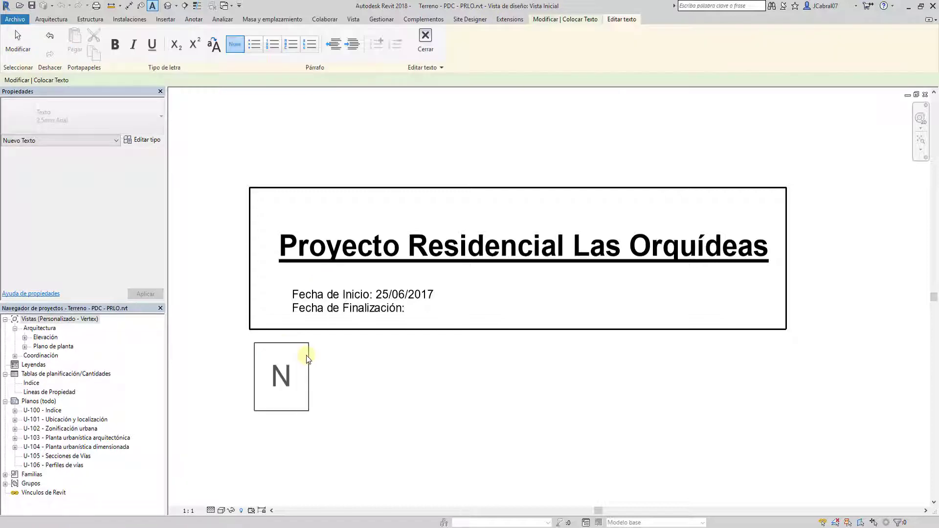
{"action": "type", "text": "otas"}
{"action": "left_click", "coordinate": [414, 384]}
{"action": "key", "text": "Escape"}
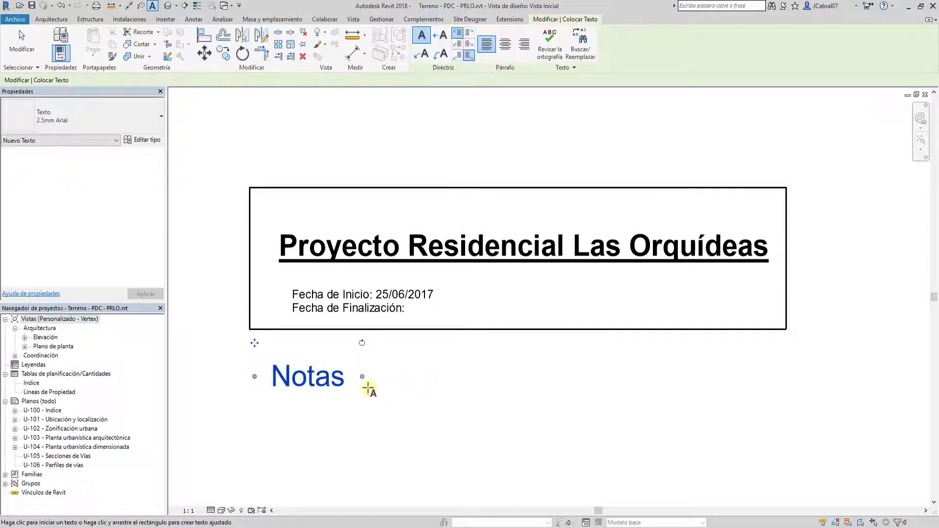
{"action": "key", "text": "Escape"}
- Duplicate its text type as '2mm Arial' with 2 mm text size
{"action": "left_click", "coordinate": [340, 390]}
{"action": "left_click", "coordinate": [147, 116]}
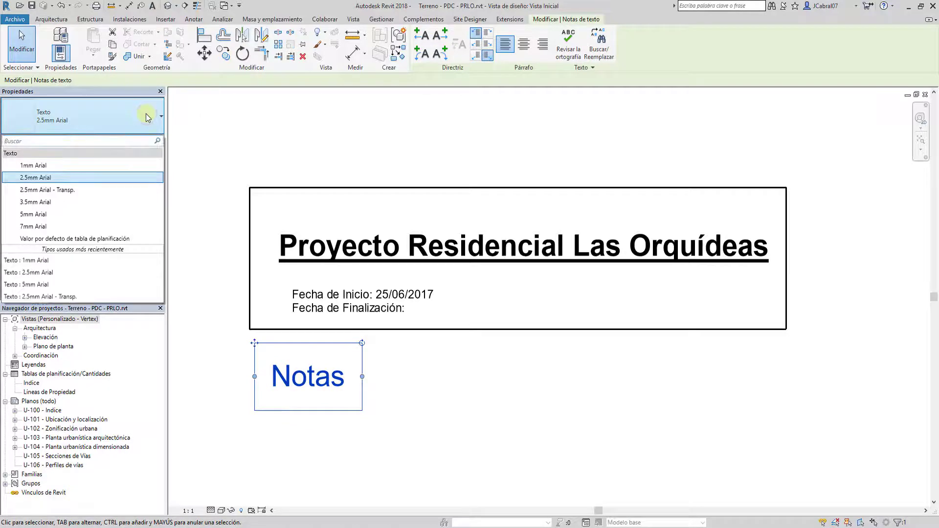
{"action": "left_click", "coordinate": [147, 116]}
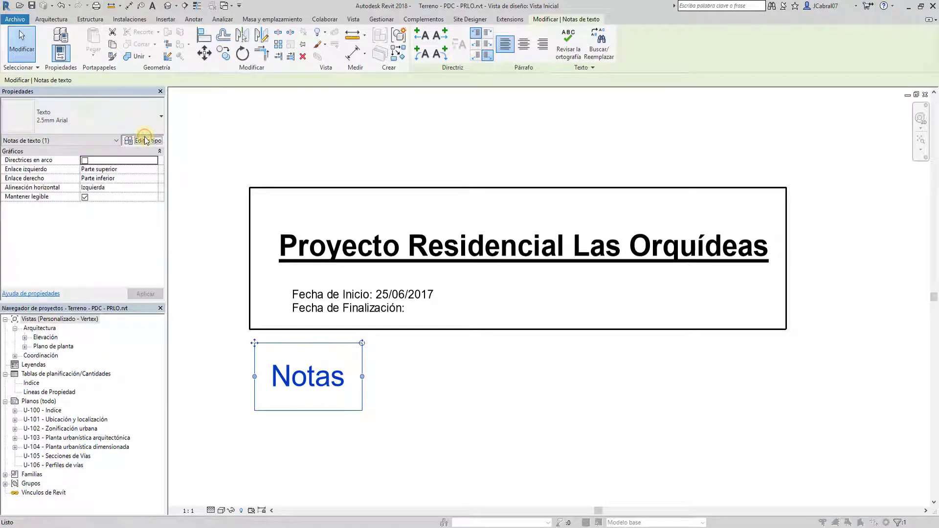
{"action": "left_click", "coordinate": [153, 140]}
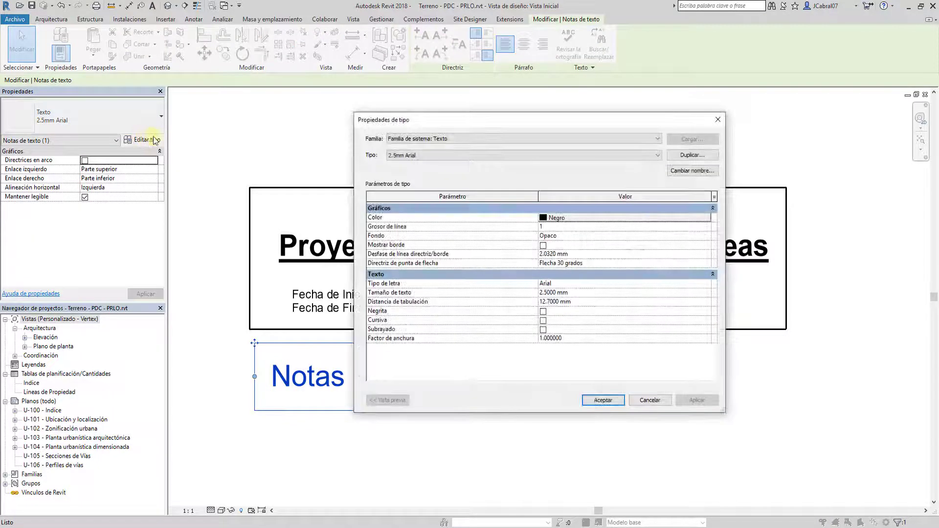
{"action": "left_click", "coordinate": [693, 155]}
{"action": "type", "text": "2mm Arial"}
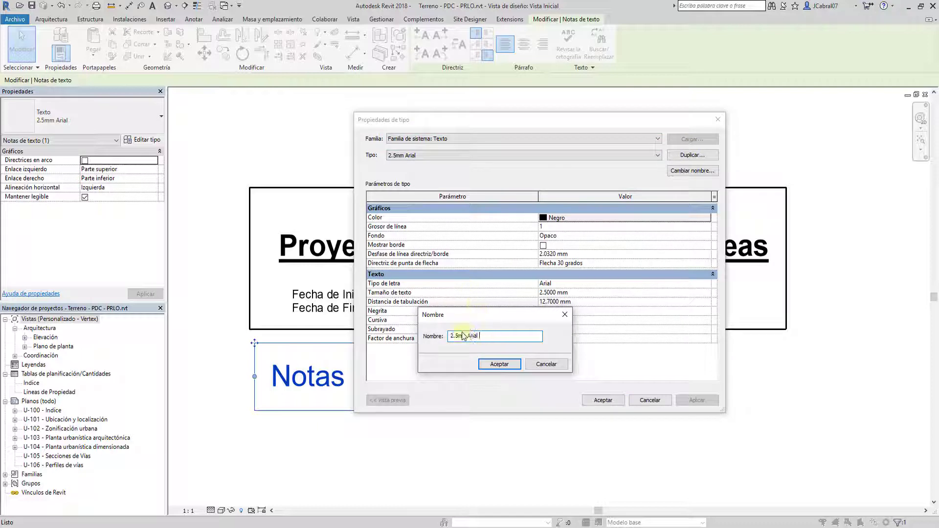
{"action": "left_click", "coordinate": [490, 368]}
{"action": "left_click", "coordinate": [588, 294]}
{"action": "type", "text": "2"}
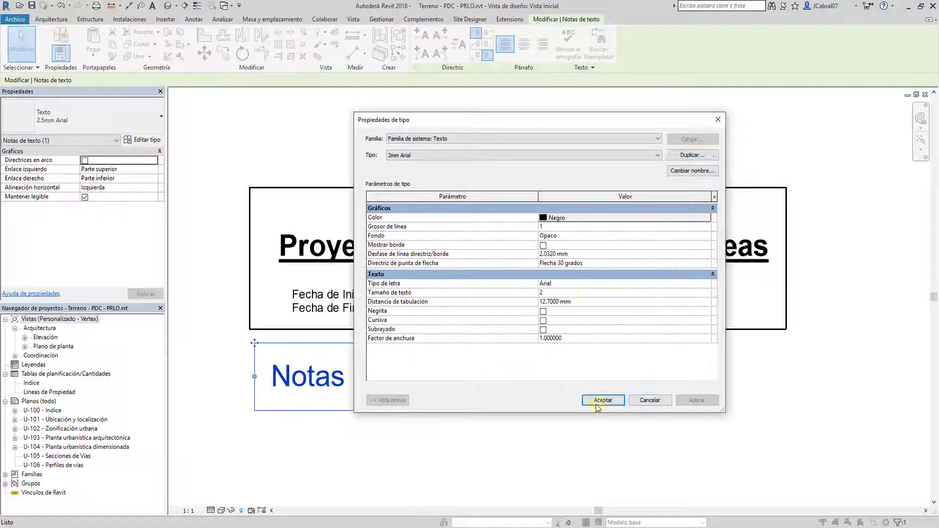
{"action": "left_click", "coordinate": [597, 400]}
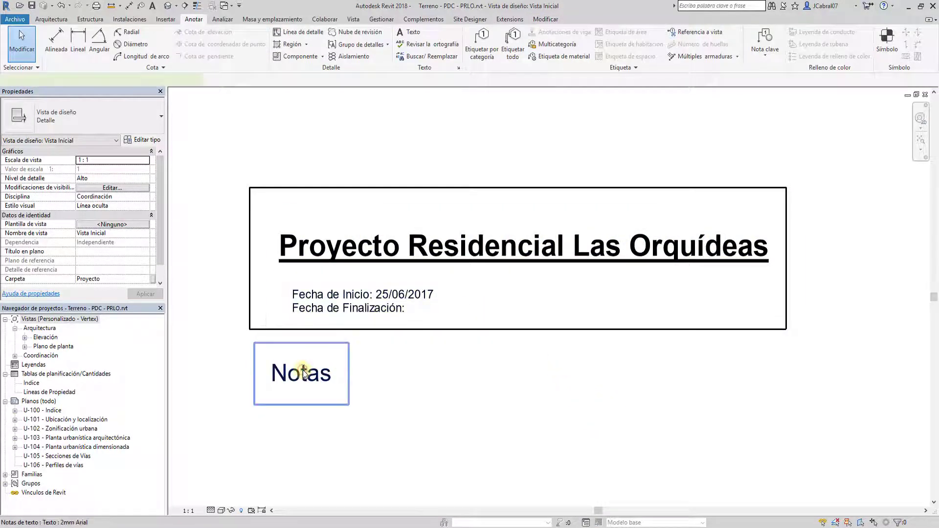
- Make the heading bold and change it to 'Notas:'
{"action": "left_click", "coordinate": [304, 374]}
{"action": "left_click_drag", "start_coordinate": [334, 374], "coordinate": [268, 374]}
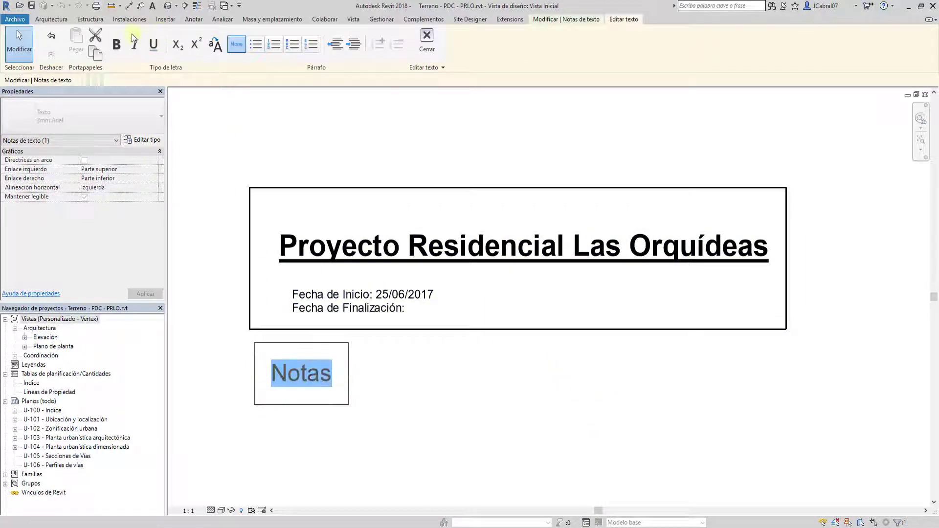
{"action": "left_click", "coordinate": [116, 44]}
{"action": "left_click", "coordinate": [409, 386]}
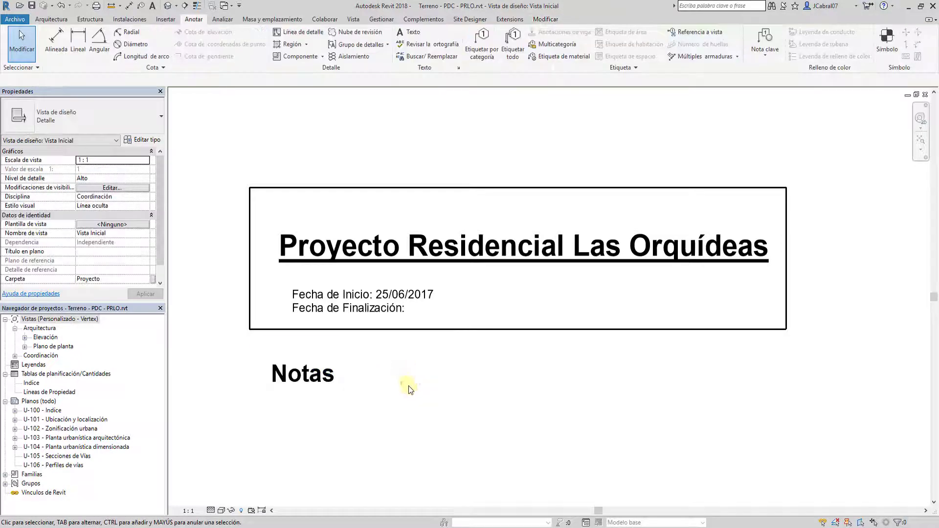
{"action": "left_click", "coordinate": [315, 377]}
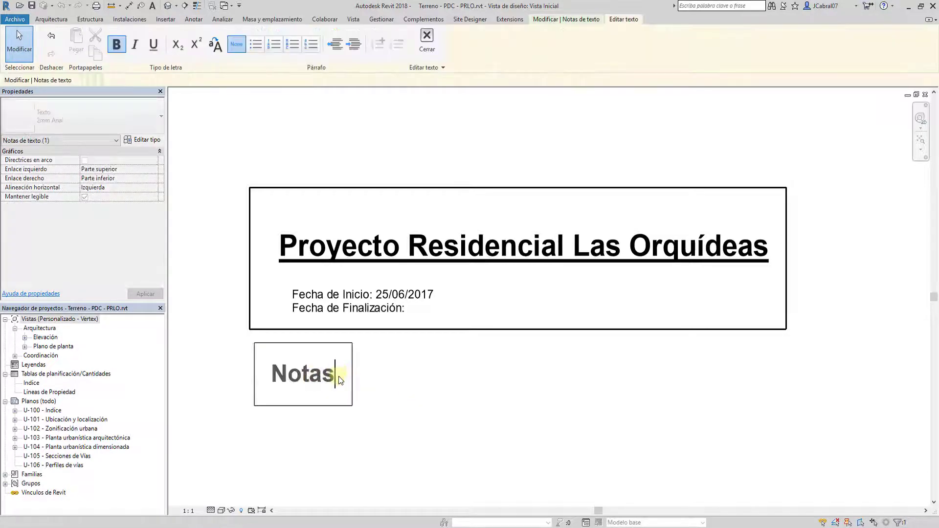
{"action": "type", "text": ":"}
{"action": "left_click", "coordinate": [401, 388]}
- Nudge the dates note up inside the frame, then reselect the Notas: heading
{"action": "scroll", "coordinate": [440, 386], "scroll_direction": "down", "scroll_amount": 2}
{"action": "key", "text": "Escape"}
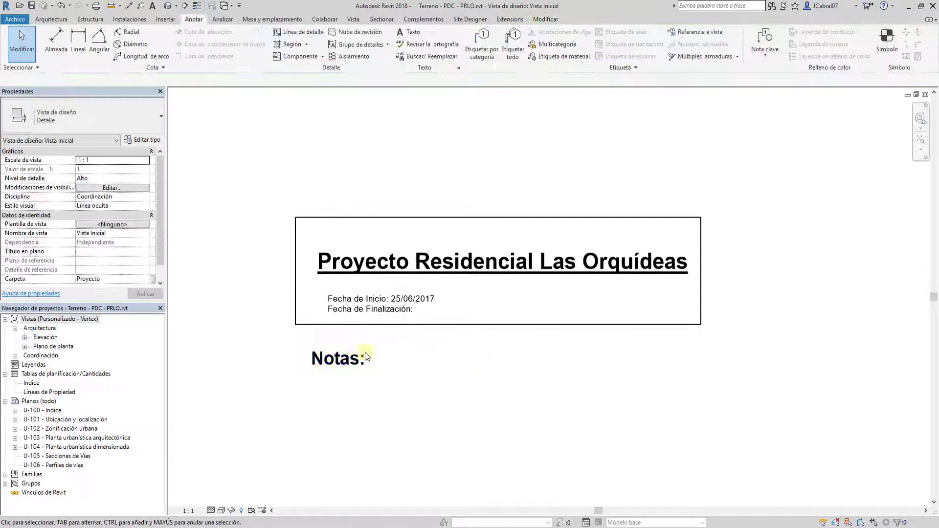
{"action": "left_click", "coordinate": [368, 317]}
{"action": "key", "text": "Escape"}
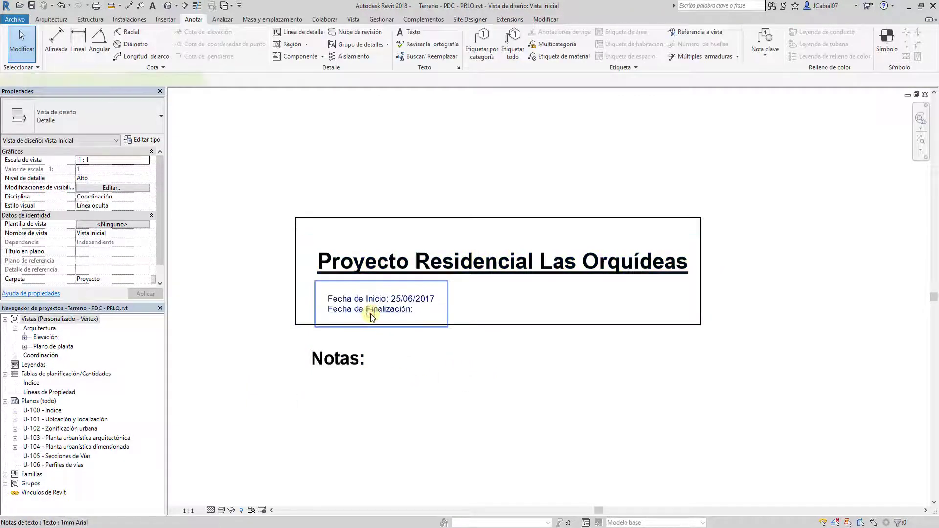
{"action": "left_click", "coordinate": [371, 314]}
{"action": "key", "text": "Up"}
{"action": "key", "text": "Up"}
{"action": "left_click", "coordinate": [393, 363]}
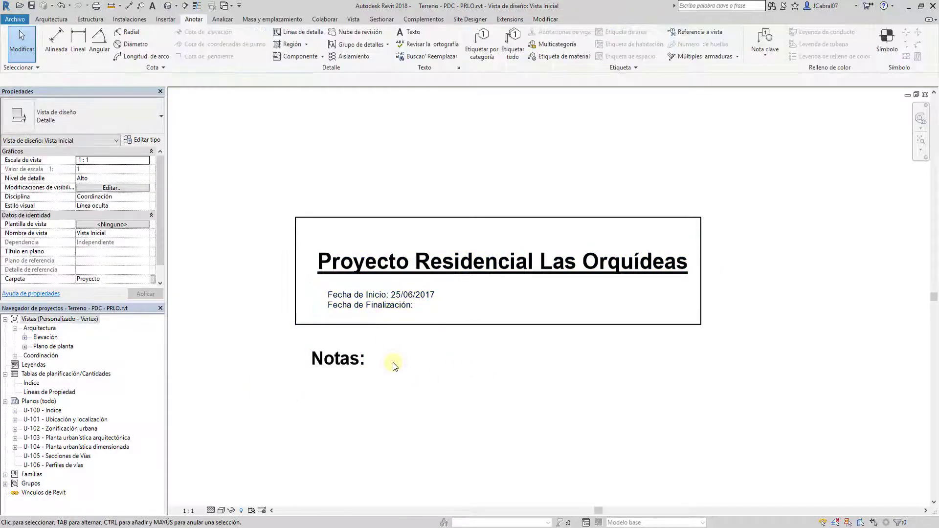
{"action": "left_click", "coordinate": [313, 366]}
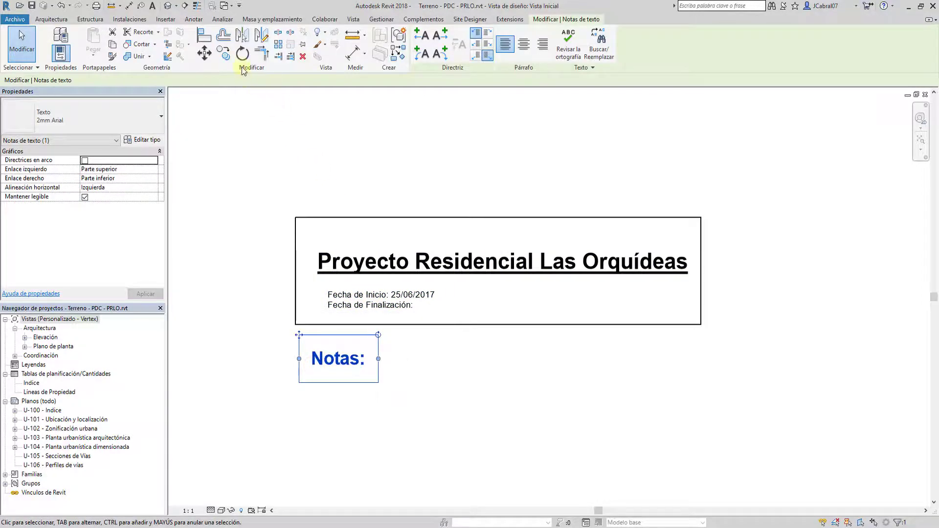
- Copy the Notas: note to a spot just below itself
{"action": "left_click", "coordinate": [229, 58]}
{"action": "left_click", "coordinate": [325, 384]}
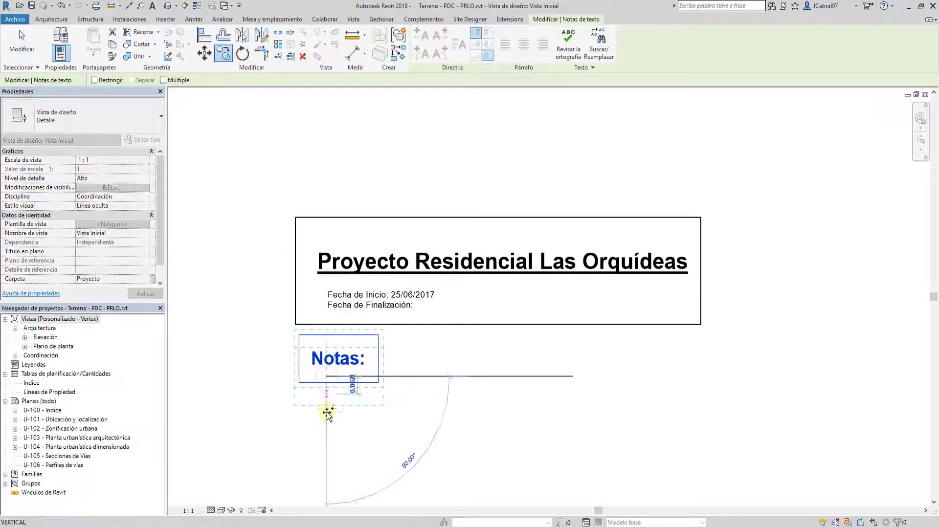
{"action": "left_click", "coordinate": [326, 435]}
{"action": "key", "text": "Escape"}
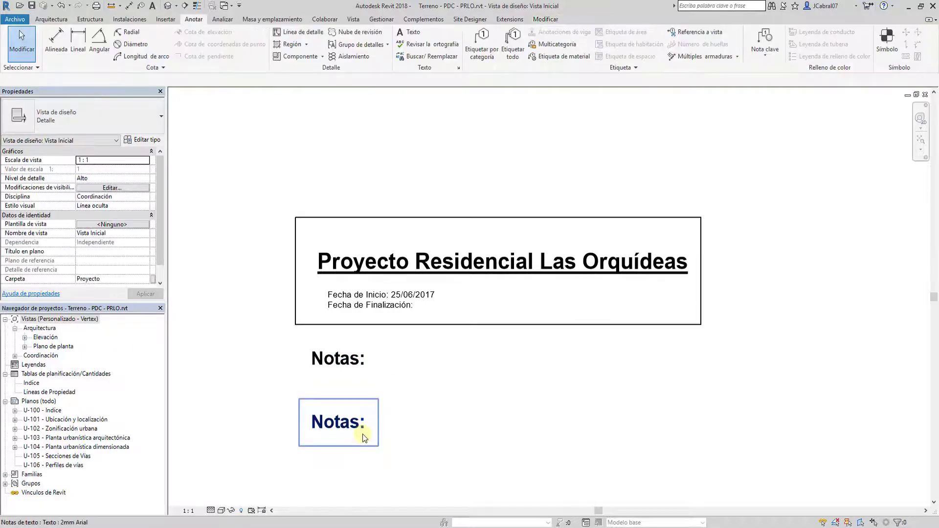
- Switch the copy to 1mm Arial and start rewriting it as 'Esta es una n'
{"action": "left_click", "coordinate": [322, 423]}
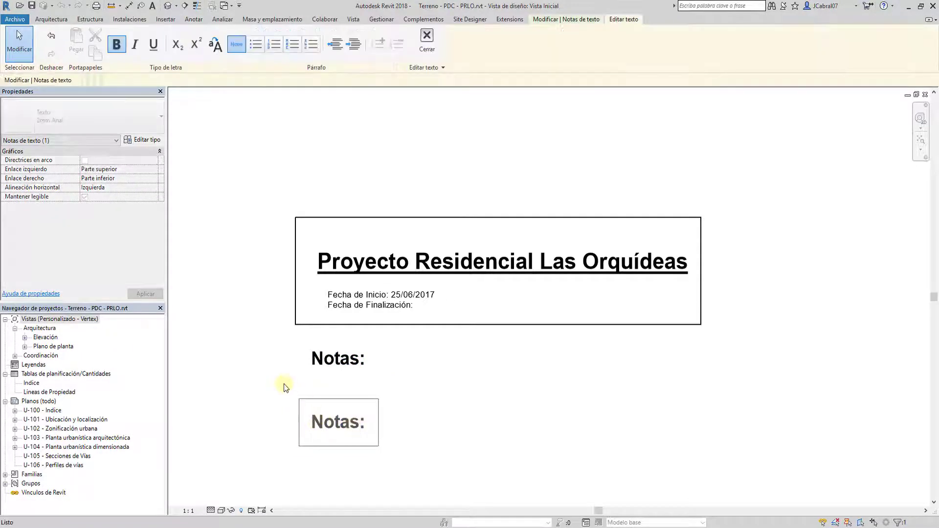
{"action": "key", "text": "Escape"}
{"action": "left_click", "coordinate": [487, 276]}
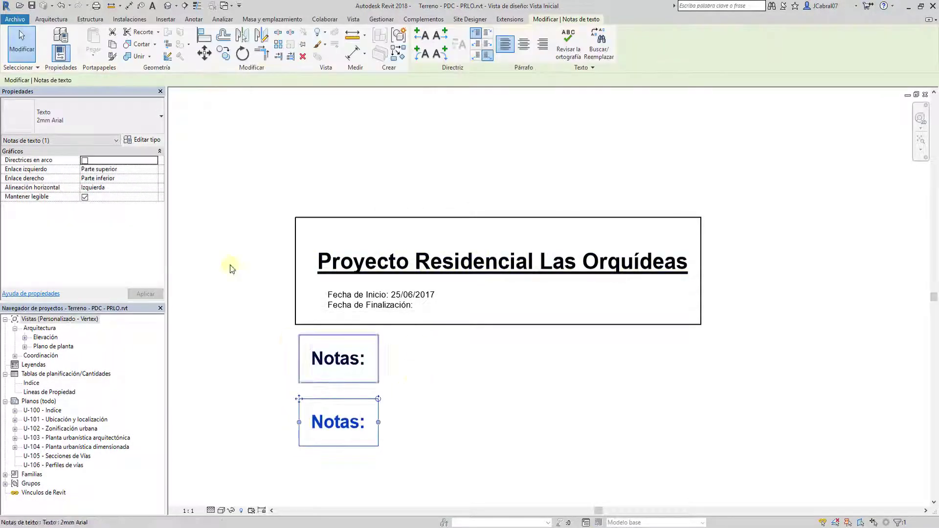
{"action": "left_click", "coordinate": [98, 117]}
{"action": "left_click", "coordinate": [84, 166]}
{"action": "left_click", "coordinate": [240, 330]}
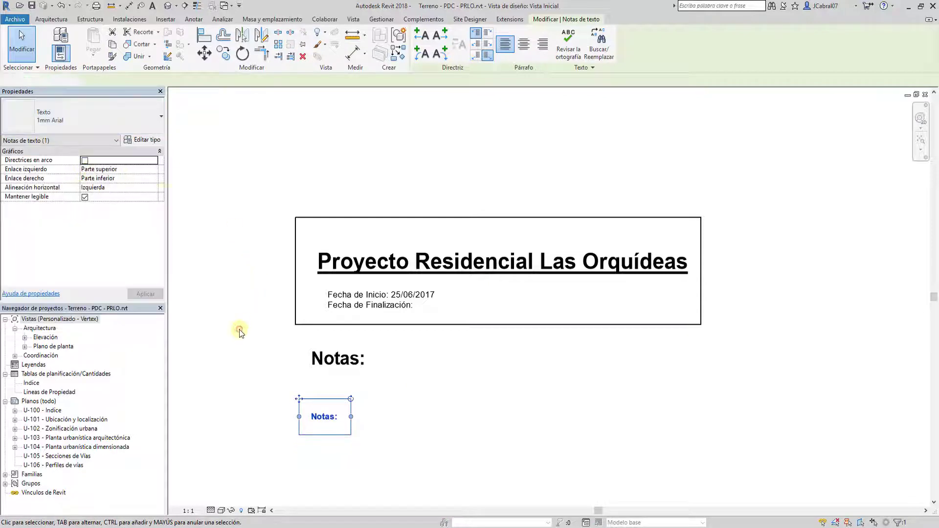
{"action": "left_click", "coordinate": [310, 419]}
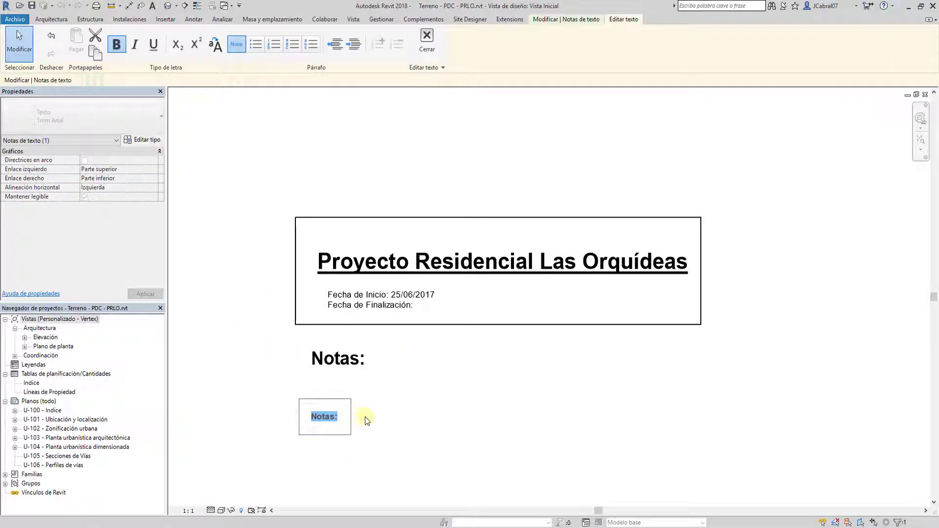
{"action": "type", "text": "Esta e"}
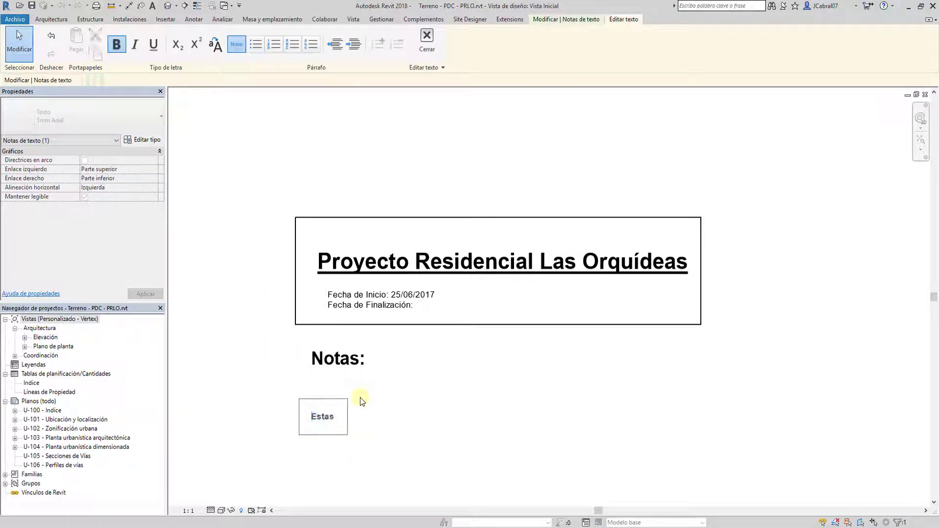
{"action": "type", "text": "s una n"}
- Type the note 'una nota genérica para los usuarios que participaran en el proceso de diseño de este proyecto.'
{"action": "key", "text": "BackSpace"}
{"action": "type", "text": "una "}
{"action": "type", "text": "nota fe"}
{"action": "key", "text": "BackSpace"}
{"action": "key", "text": "BackSpace"}
{"action": "type", "text": "gen"}
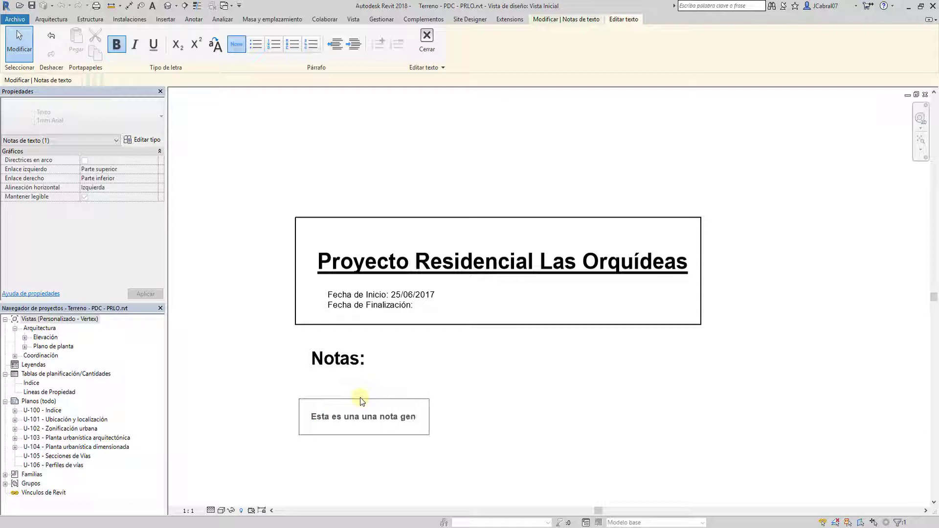
{"action": "type", "text": "érica"}
{"action": "type", "text": " para los usua"}
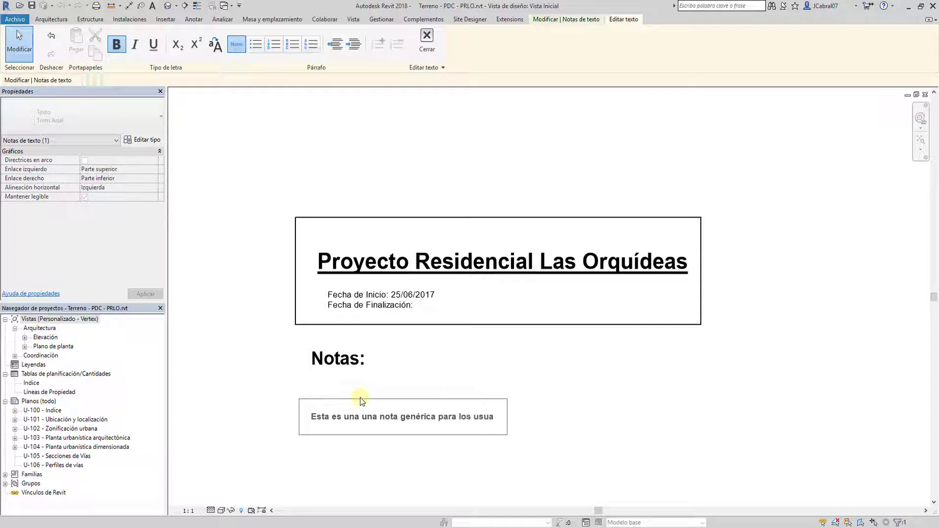
{"action": "type", "text": "rios que "}
{"action": "type", "text": "participaran en"}
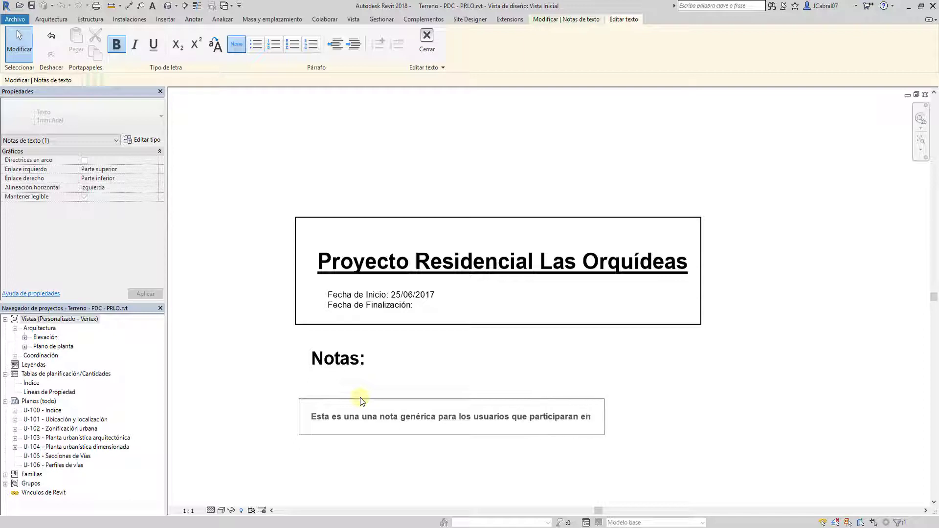
{"action": "type", "text": " el proceso de di"}
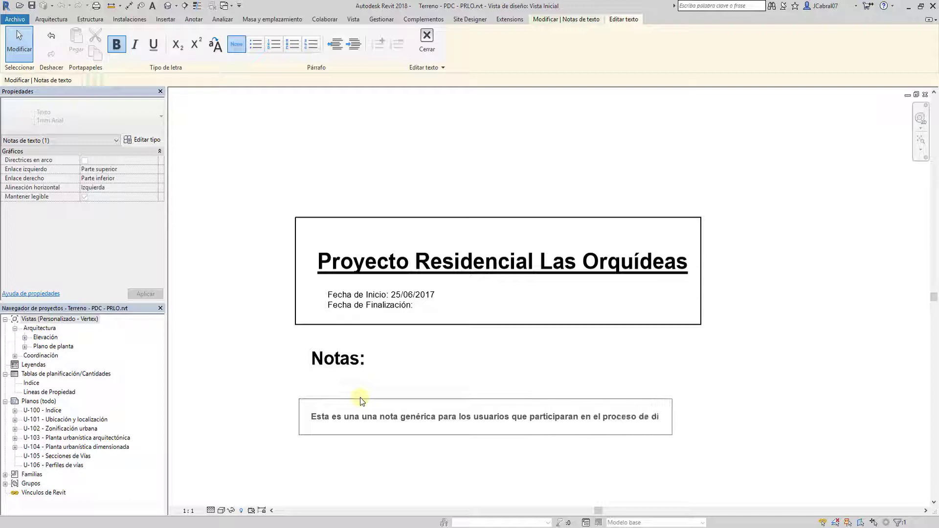
{"action": "type", "text": "seño de este proyecto."}
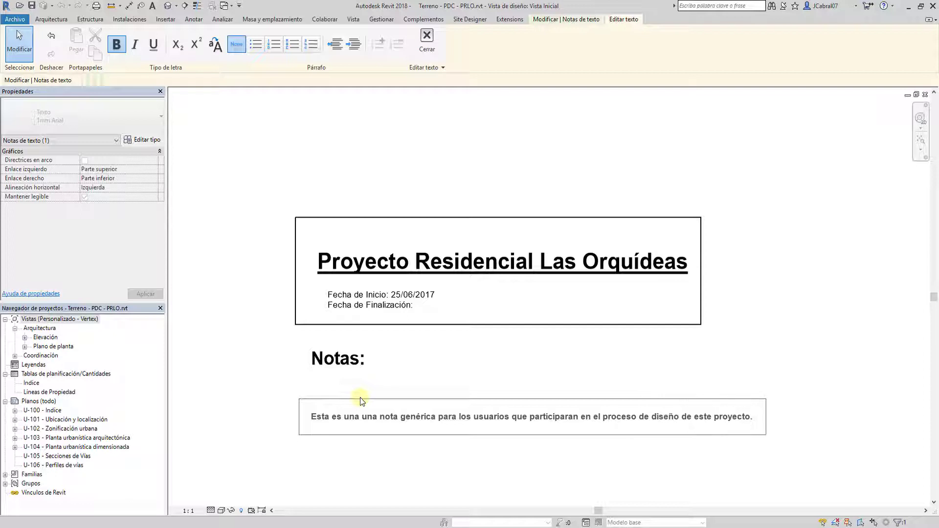
{"action": "key", "text": "Return"}
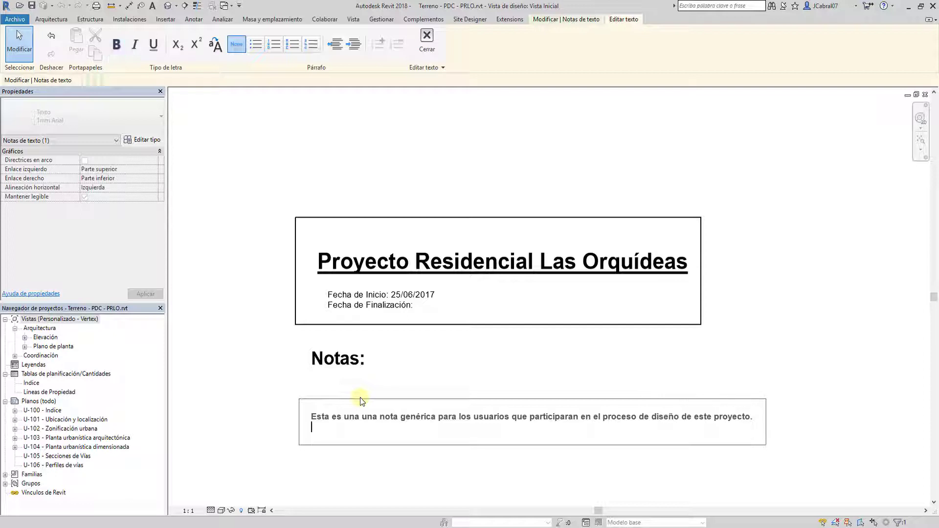
{"action": "key", "text": "BackSpace"}
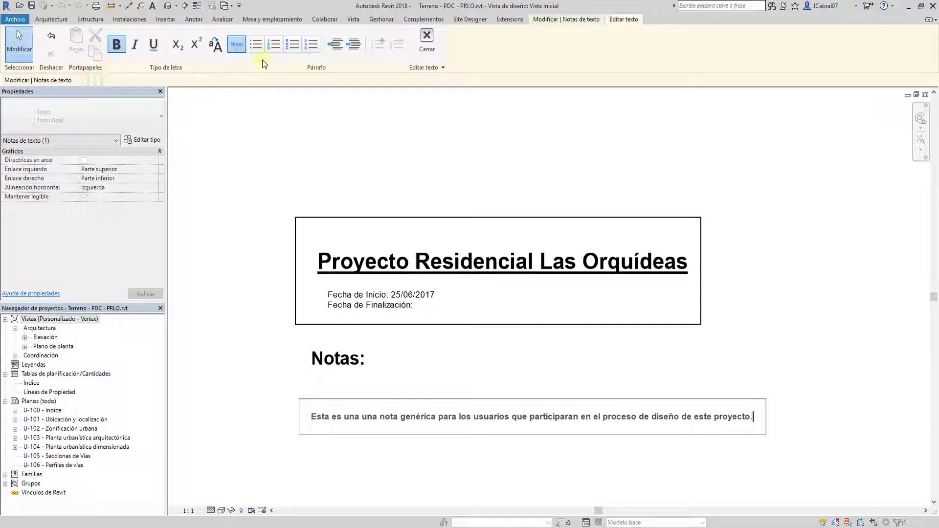
- Format the note as a bulleted list, after trying numbered and uppercase-letter styles
{"action": "left_click", "coordinate": [256, 45]}
{"action": "left_click", "coordinate": [274, 46]}
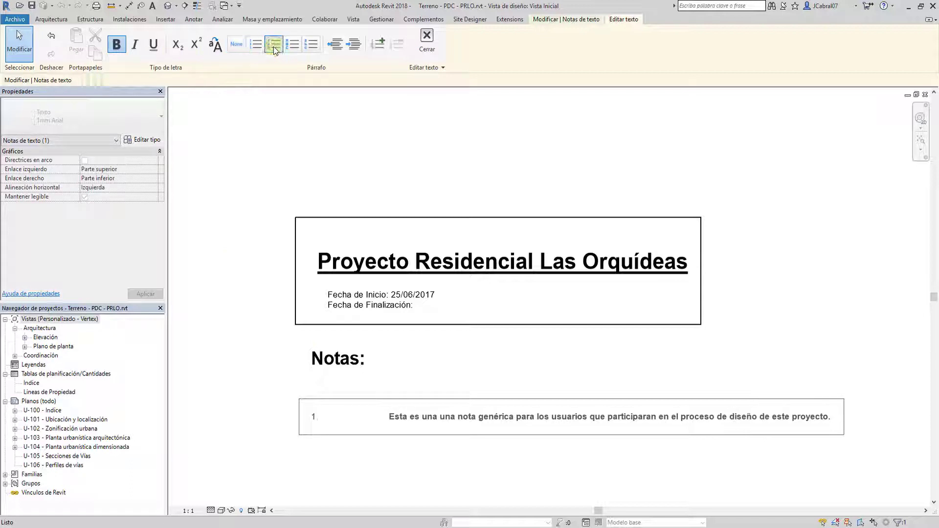
{"action": "left_click", "coordinate": [291, 49]}
{"action": "left_click", "coordinate": [256, 45]}
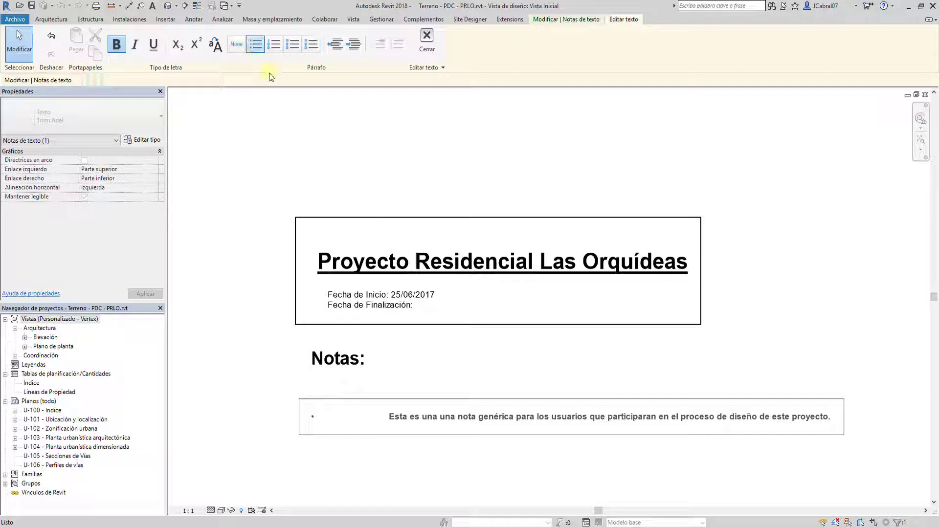
{"action": "left_click", "coordinate": [357, 456]}
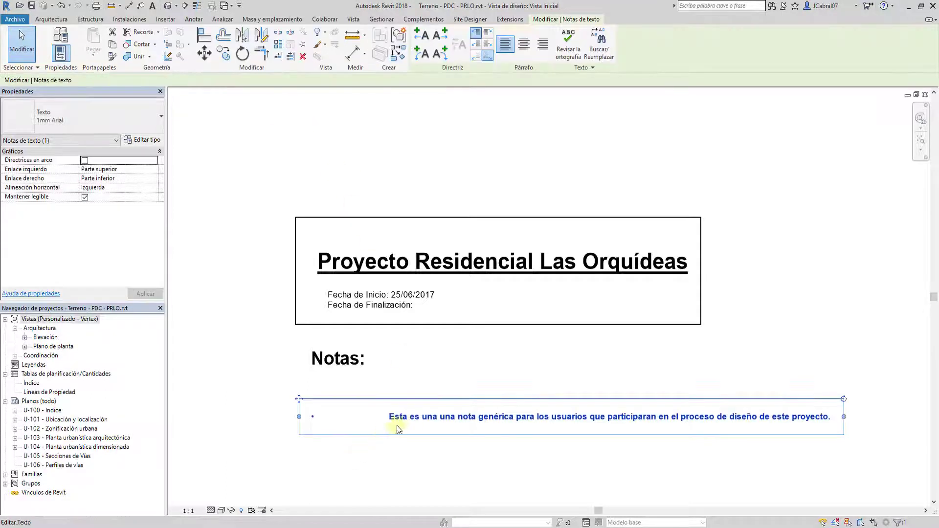
- Set the 1mm Arial text type's tab distance to 2.5 mm, after first trying 3
{"action": "left_click", "coordinate": [158, 141]}
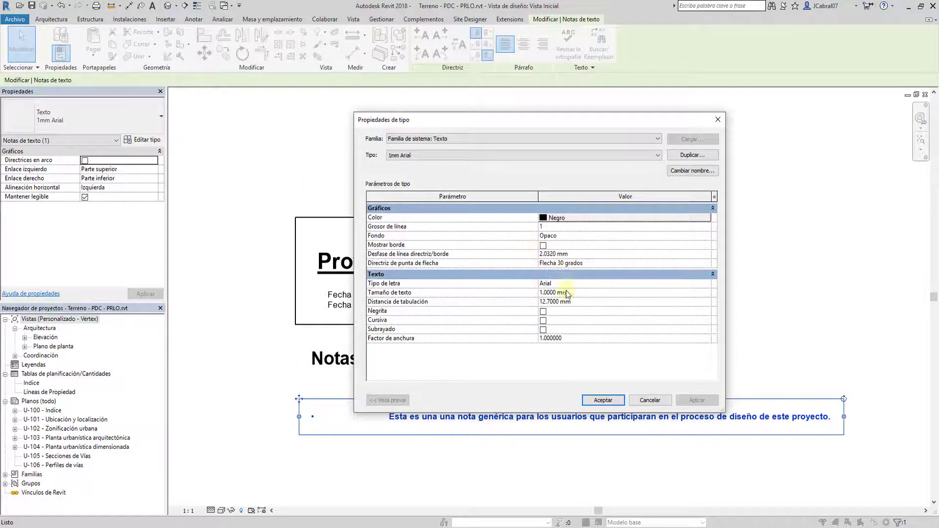
{"action": "type", "text": "3"}
{"action": "left_click", "coordinate": [688, 400]}
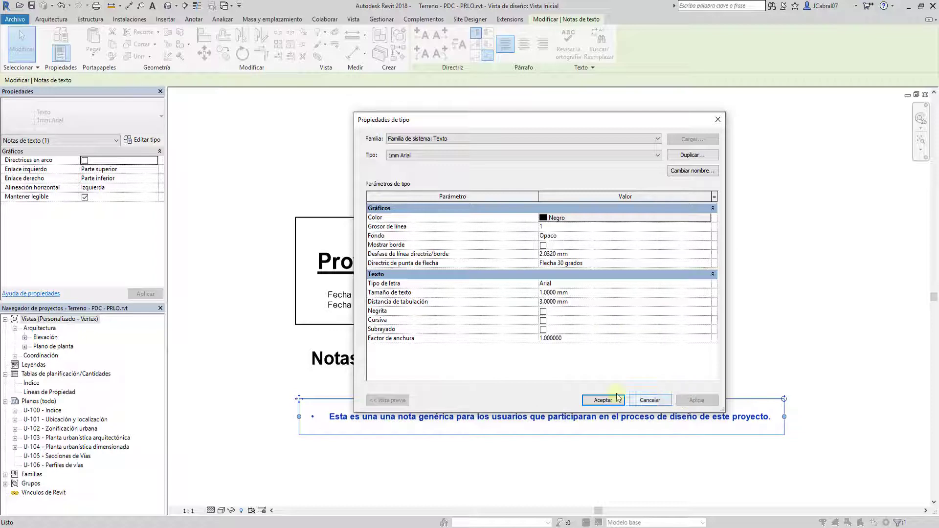
{"action": "left_click", "coordinate": [573, 302]}
{"action": "type", "text": "2"}
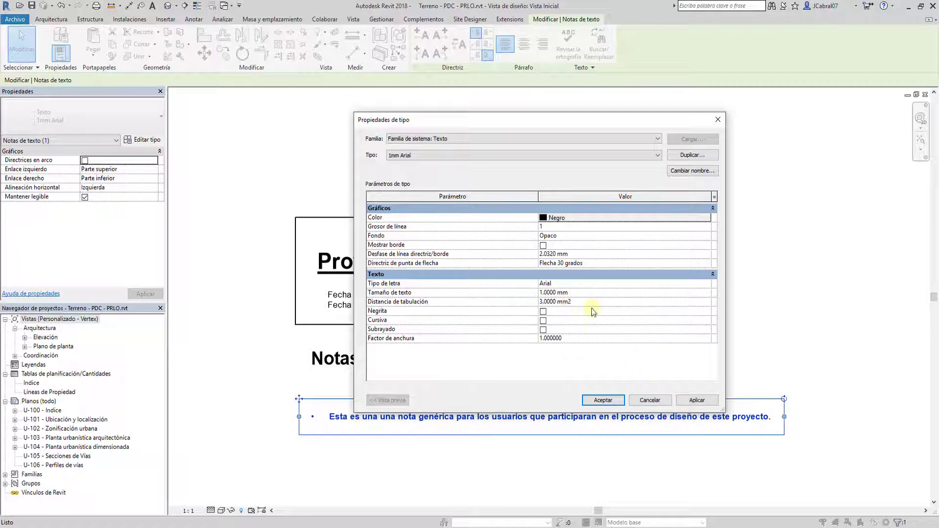
{"action": "double_click", "coordinate": [577, 302]}
{"action": "type", "text": "2.5"}
{"action": "left_click", "coordinate": [697, 400]}
{"action": "left_click", "coordinate": [604, 400]}
- Move the bullet note up to sit just under the Notas: heading
{"action": "left_click", "coordinate": [339, 451]}
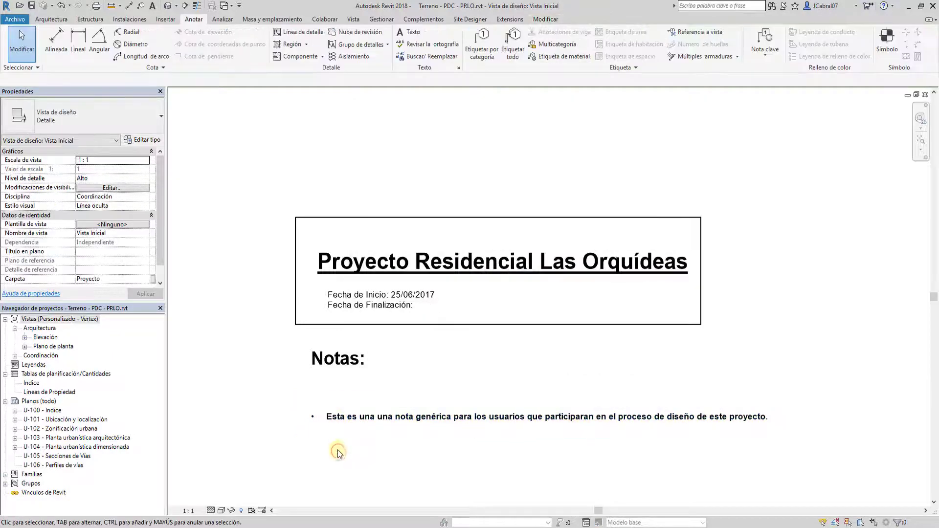
{"action": "left_click", "coordinate": [304, 406]}
{"action": "left_click_drag", "start_coordinate": [299, 398], "coordinate": [304, 375], "text": "ctrl"}
{"action": "left_click", "coordinate": [335, 426]}
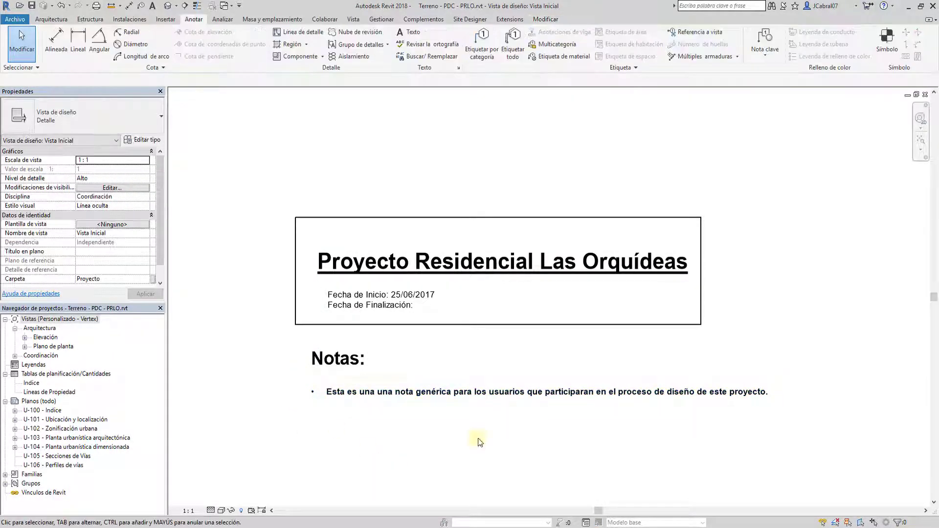
- Add a second bullet line 'Esta es una segunda nota' to the note
{"action": "left_click", "coordinate": [648, 395]}
{"action": "double_click", "coordinate": [775, 392]}
{"action": "key", "text": "Return"}
{"action": "type", "text": "Esta es una segunda nota"}
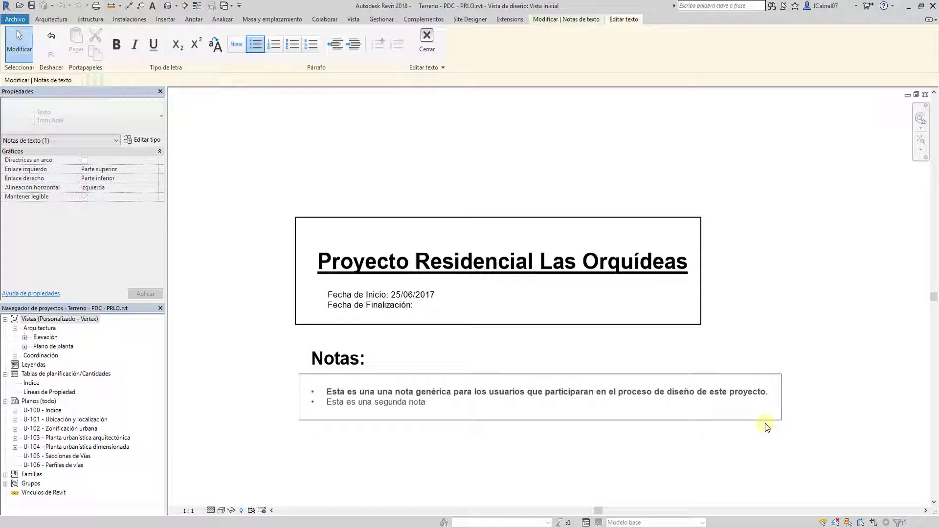
{"action": "left_click", "coordinate": [541, 467]}
- Remove bold formatting from all of the note's text
{"action": "left_click", "coordinate": [473, 398]}
{"action": "double_click", "coordinate": [489, 406]}
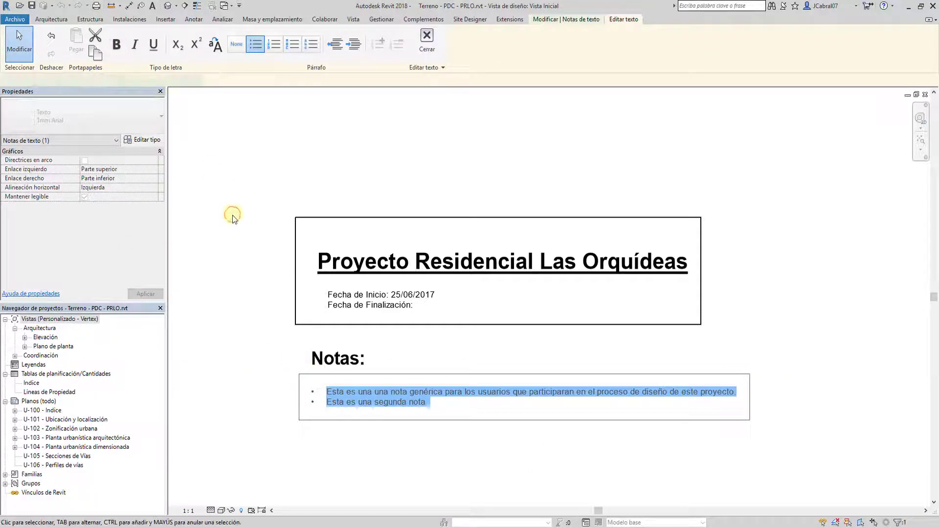
{"action": "left_click", "coordinate": [228, 249]}
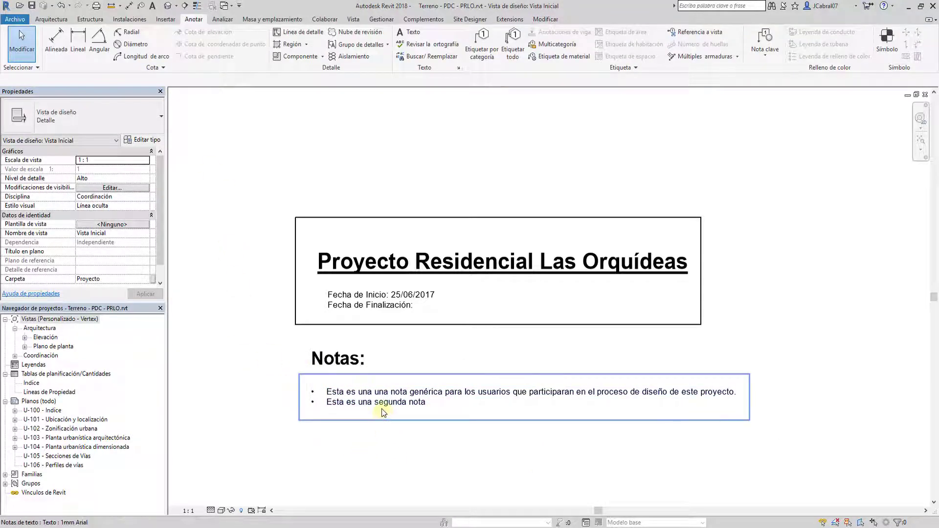
{"action": "left_click", "coordinate": [333, 363]}
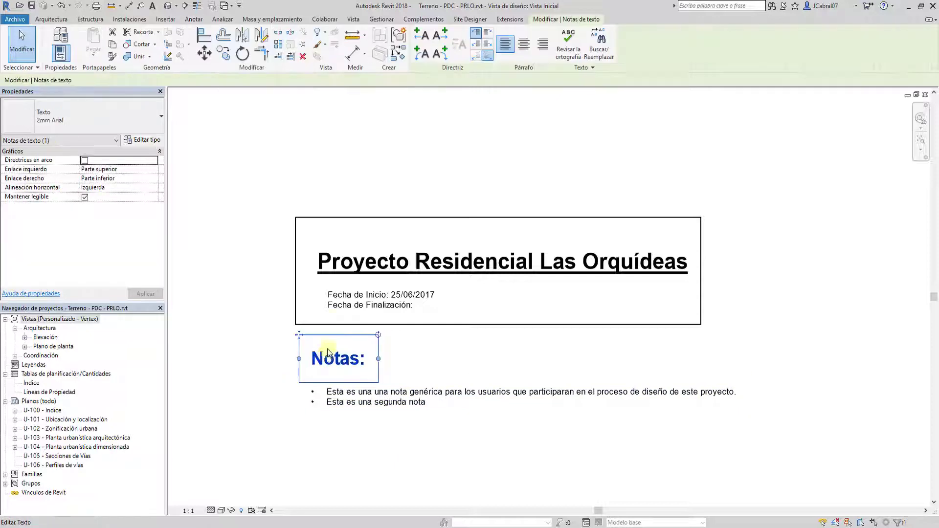
- Shift the Notas: heading and bullet list slightly left, then zoom to fit the view
{"action": "left_click", "coordinate": [821, 286]}
{"action": "left_click_drag", "start_coordinate": [397, 472], "coordinate": [326, 359]}
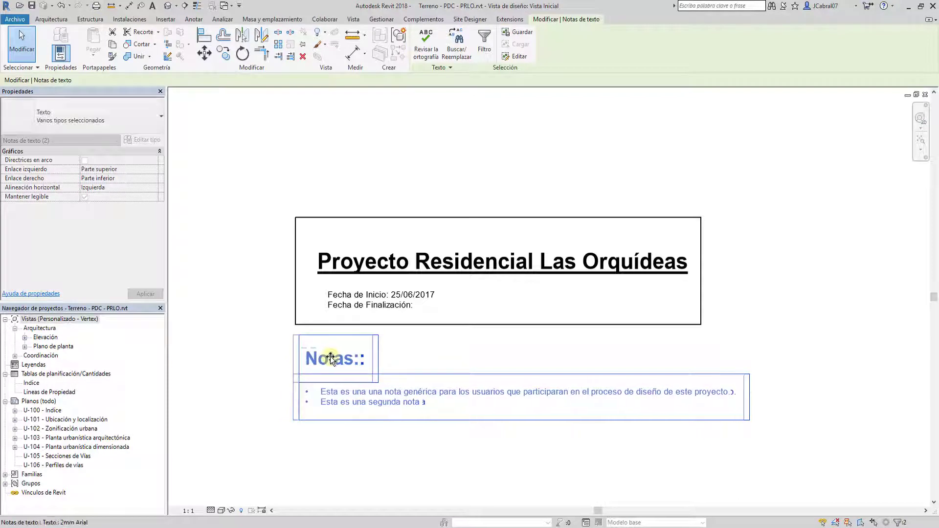
{"action": "left_click", "coordinate": [378, 481]}
{"action": "right_click", "coordinate": [755, 123]}
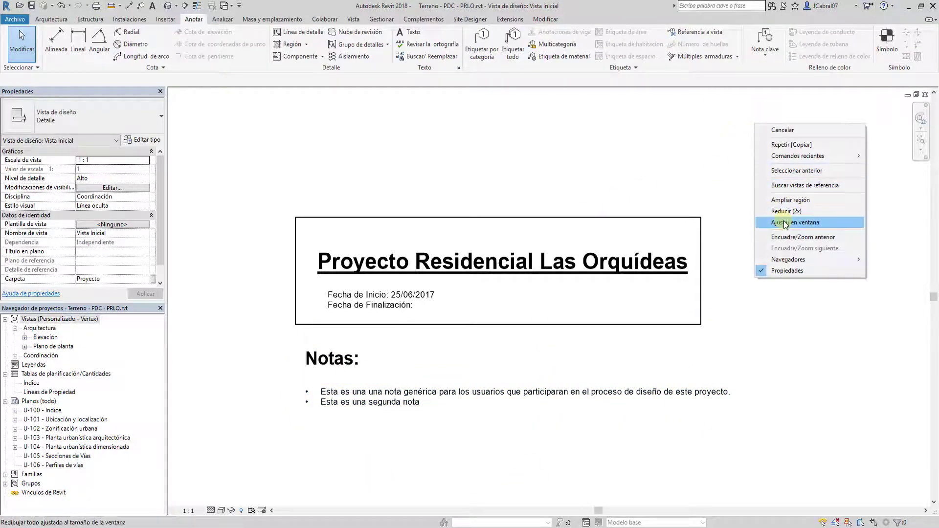
{"action": "left_click", "coordinate": [784, 223]}
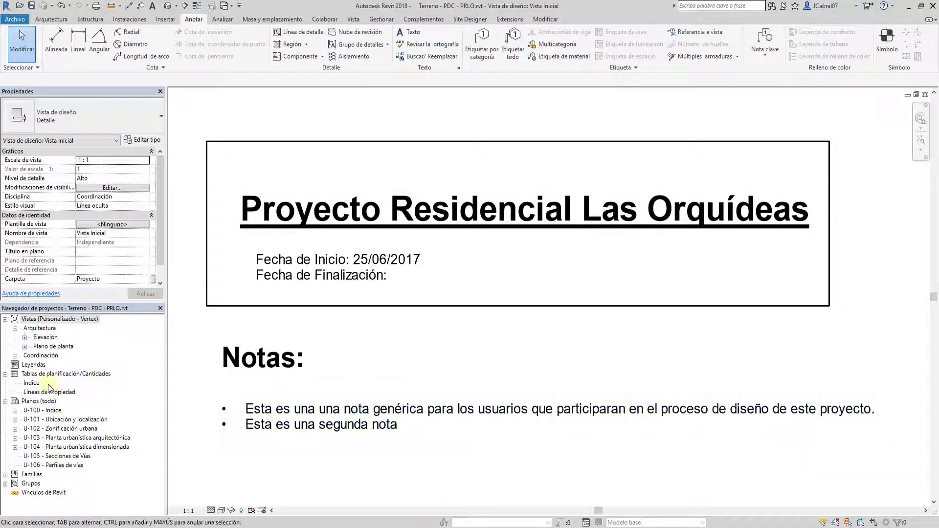
{"action": "left_click", "coordinate": [53, 411]}
- Open sheet U-100 - Indice and zoom in on the title block's Consultores area
{"action": "double_click", "coordinate": [44, 412]}
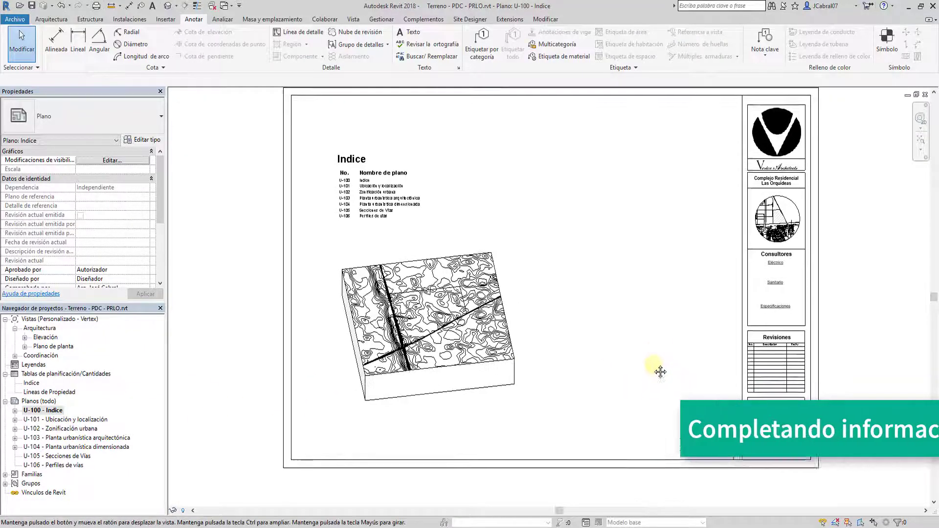
{"action": "middle_click_drag", "start_coordinate": [465, 191], "coordinate": [391, 223]}
{"action": "scroll", "coordinate": [712, 327], "scroll_direction": "up", "scroll_amount": 2}
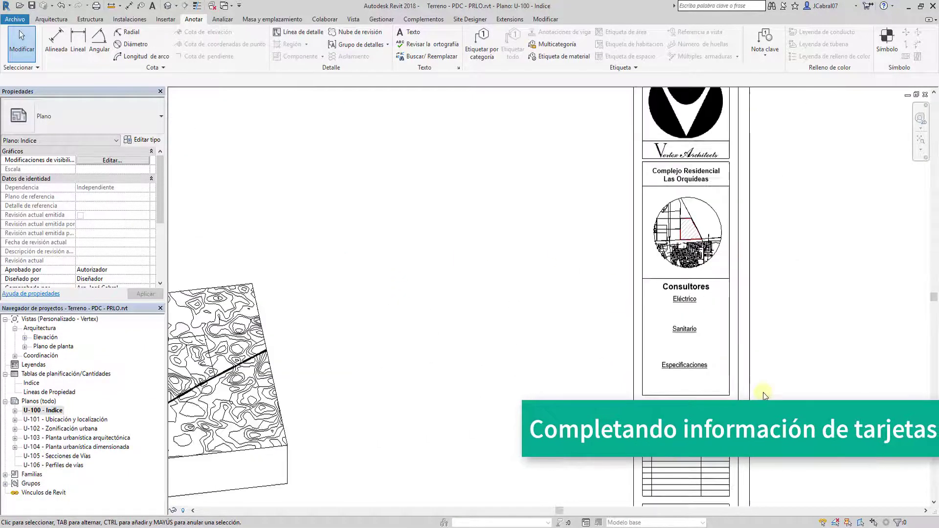
{"action": "middle_click_drag", "start_coordinate": [767, 392], "coordinate": [712, 244]}
{"action": "scroll", "coordinate": [696, 190], "scroll_direction": "up", "scroll_amount": 1}
{"action": "scroll", "coordinate": [724, 227], "scroll_direction": "up", "scroll_amount": 1}
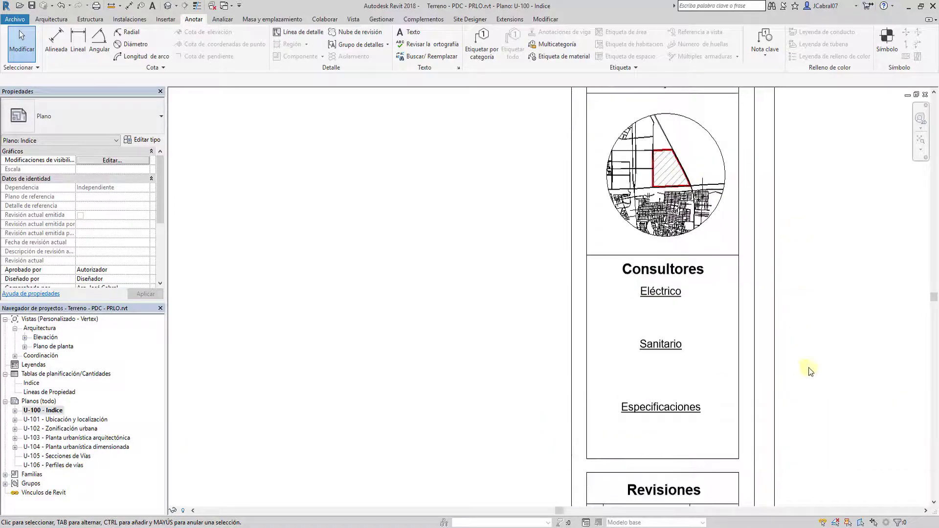
{"action": "middle_click_drag", "start_coordinate": [808, 371], "coordinate": [813, 220]}
{"action": "mouse_move", "coordinate": [838, 394]}
{"action": "middle_mouse_down"}
{"action": "mouse_move", "coordinate": [832, 188]}
{"action": "mouse_move", "coordinate": [814, 363]}
{"action": "middle_mouse_up"}
{"action": "scroll", "coordinate": [824, 291], "scroll_direction": "down", "scroll_amount": 1}
{"action": "middle_click_drag", "start_coordinate": [805, 303], "coordinate": [801, 417]}
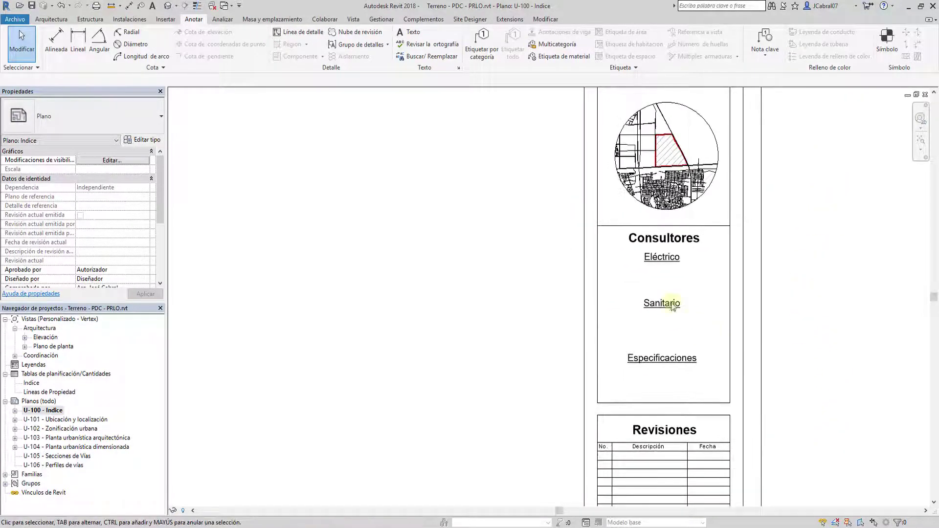
- Enter the electrical consultant's name and ID in the title block
{"action": "left_click", "coordinate": [659, 260]}
{"action": "left_click", "coordinate": [665, 280]}
{"action": "type", "text": "123456"}
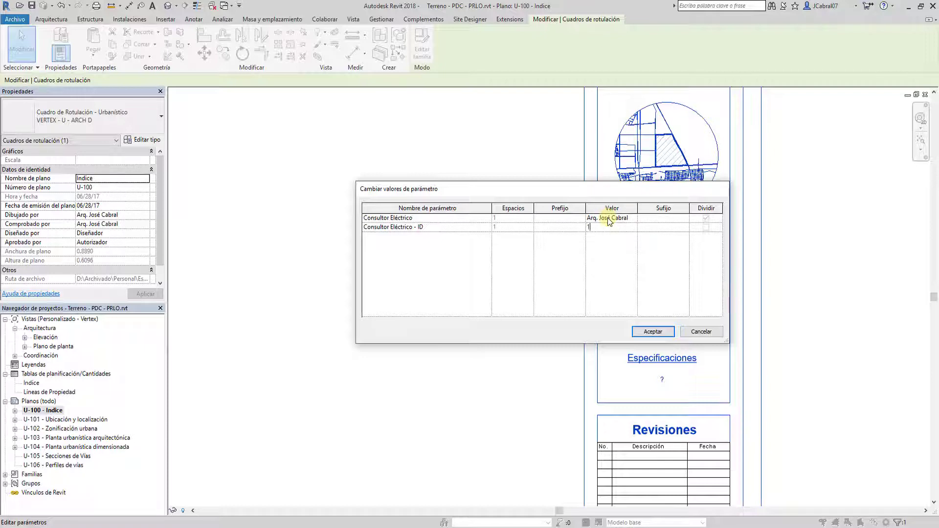
{"action": "left_click", "coordinate": [633, 218]}
{"action": "left_click", "coordinate": [653, 331]}
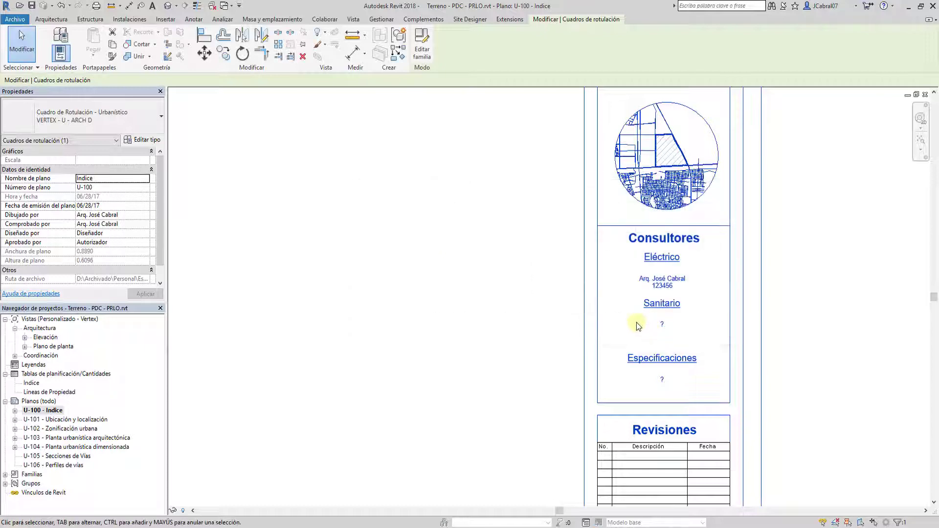
- Review the project parameters list under Manage
{"action": "left_click", "coordinate": [381, 19]}
{"action": "left_click", "coordinate": [191, 32]}
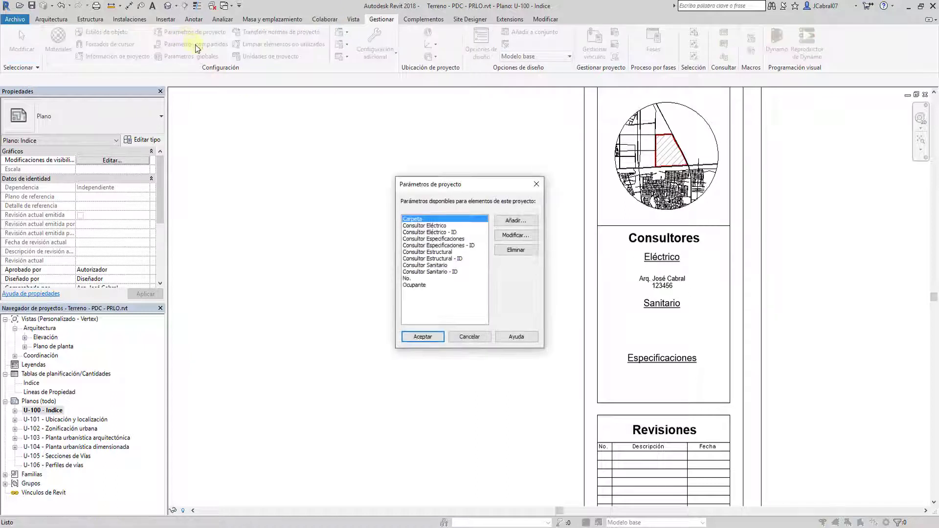
{"action": "left_click", "coordinate": [536, 185]}
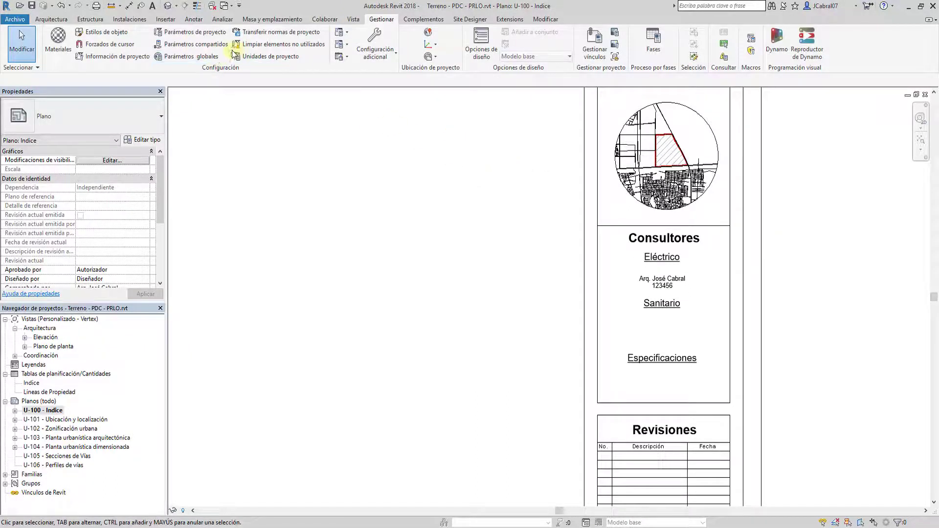
- In Project Information, enter the structural and specifications consultants' names
{"action": "left_click", "coordinate": [113, 56]}
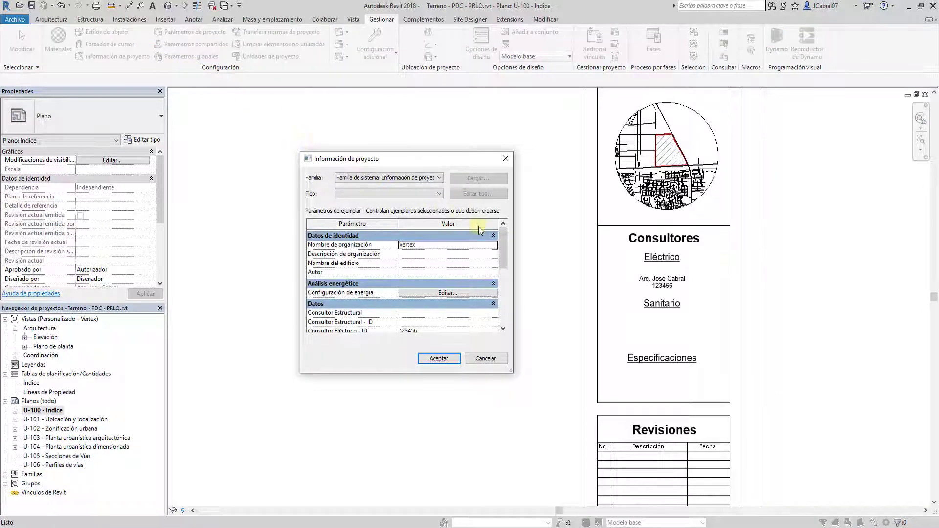
{"action": "left_click_drag", "start_coordinate": [504, 240], "coordinate": [503, 258]}
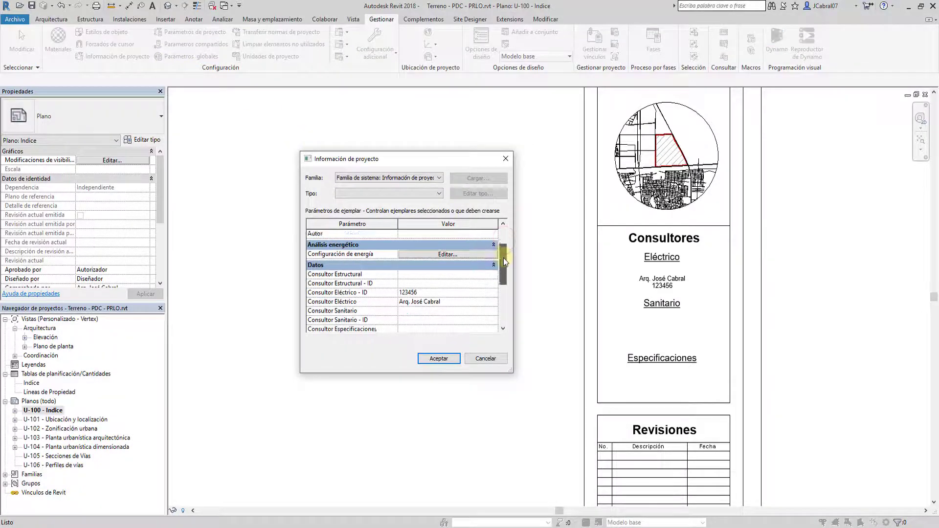
{"action": "left_click", "coordinate": [417, 265]}
{"action": "type", "text": "Arq. José Cabral"}
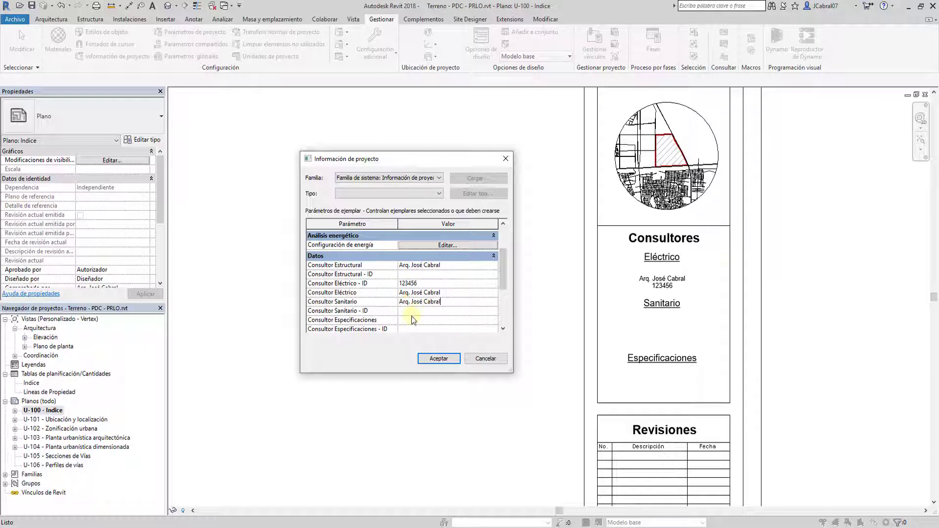
{"action": "left_click", "coordinate": [412, 319]}
{"action": "key", "text": "ctrl+v"}
{"action": "left_click_drag", "start_coordinate": [503, 290], "coordinate": [503, 312]}
- Copy the electrical consultant ID into the specifications and structural ID fields and confirm
{"action": "left_click", "coordinate": [422, 243]}
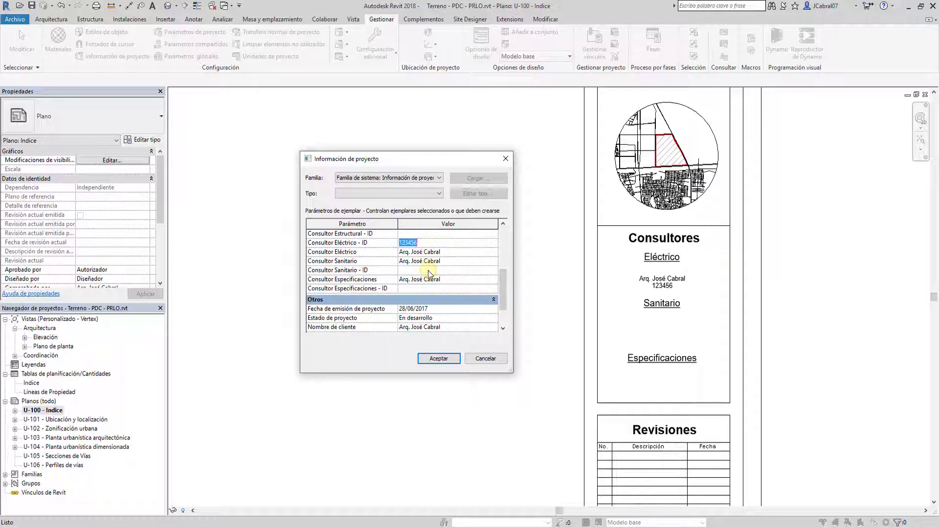
{"action": "left_click", "coordinate": [429, 289]}
{"action": "type", "text": "123456"}
{"action": "left_click", "coordinate": [416, 234]}
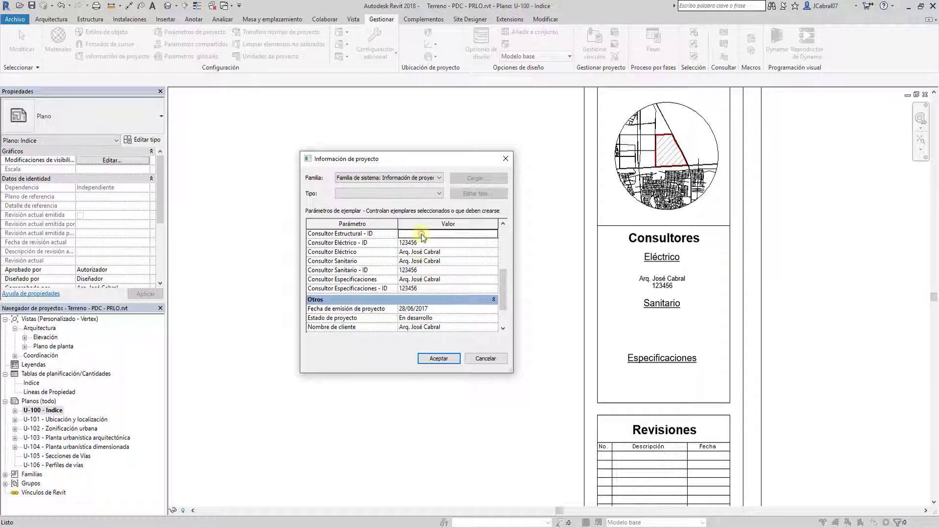
{"action": "type", "text": "123456"}
{"action": "left_click_drag", "start_coordinate": [504, 286], "coordinate": [502, 264]}
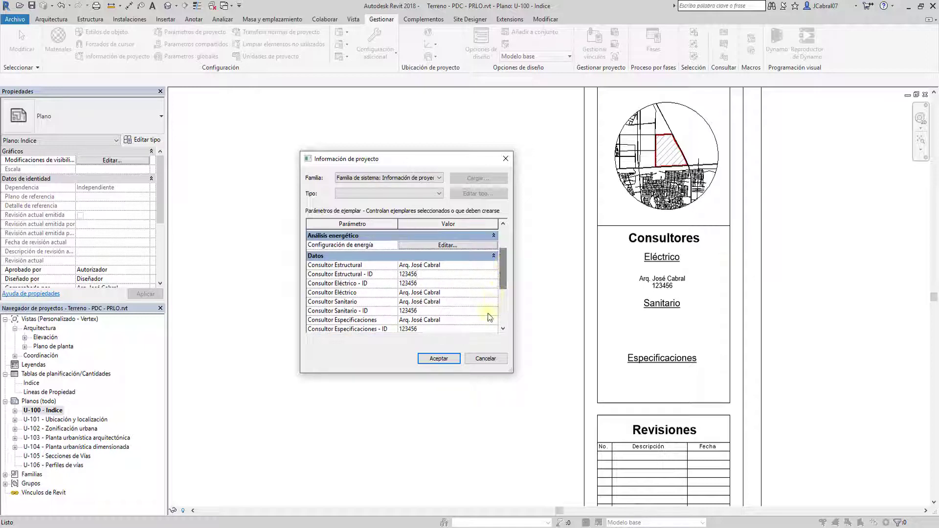
{"action": "left_click", "coordinate": [438, 359]}
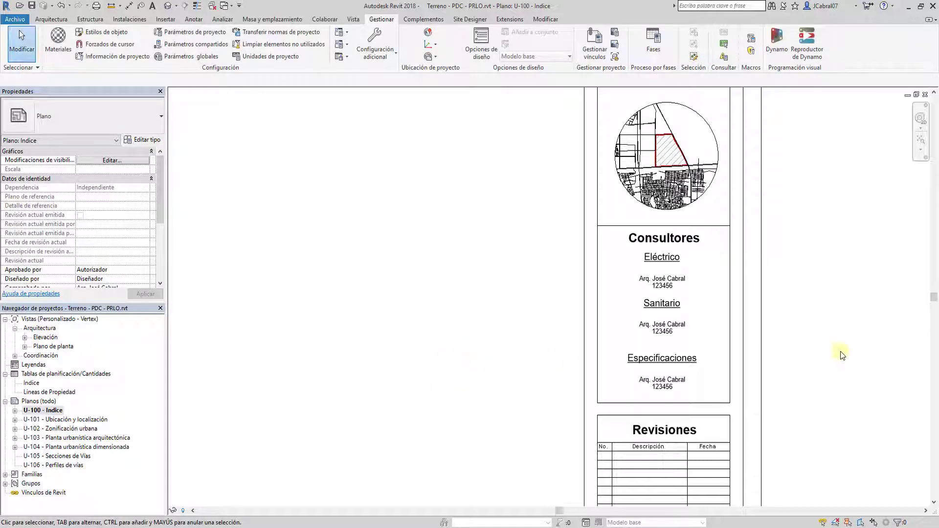
- Open sheet U-101 - Ubicación y localización
{"action": "scroll", "coordinate": [769, 285], "scroll_direction": "down", "scroll_amount": 2}
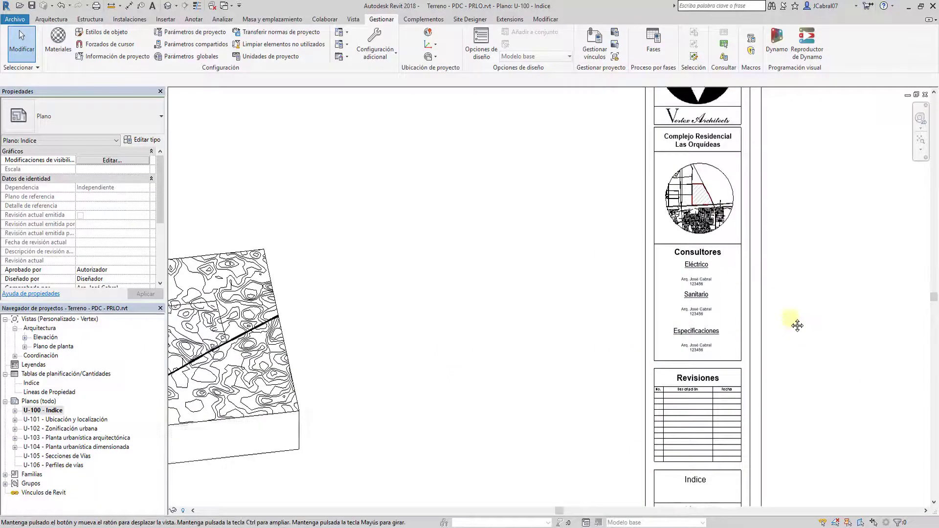
{"action": "scroll", "coordinate": [593, 304], "scroll_direction": "down", "scroll_amount": 2}
{"action": "scroll", "coordinate": [573, 327], "scroll_direction": "down", "scroll_amount": 2}
{"action": "middle_click_drag", "start_coordinate": [573, 327], "coordinate": [689, 315]}
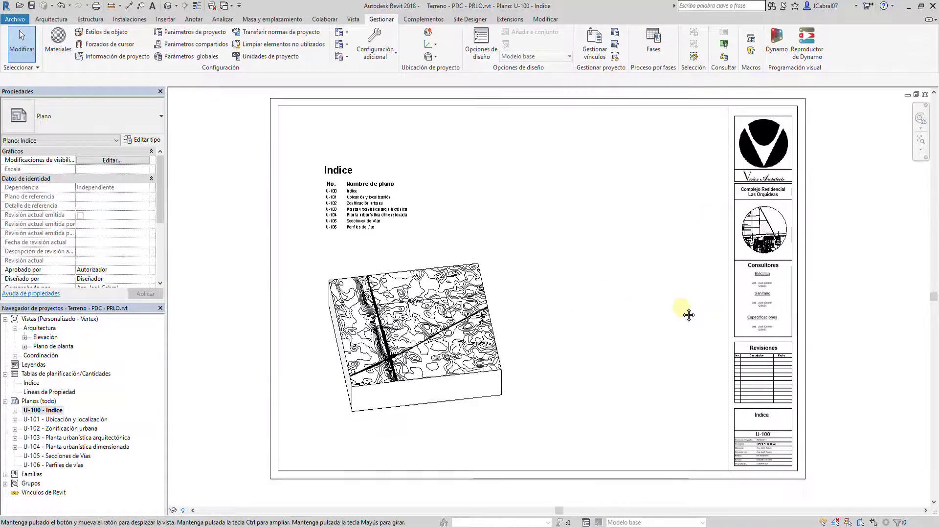
{"action": "left_click", "coordinate": [100, 420]}
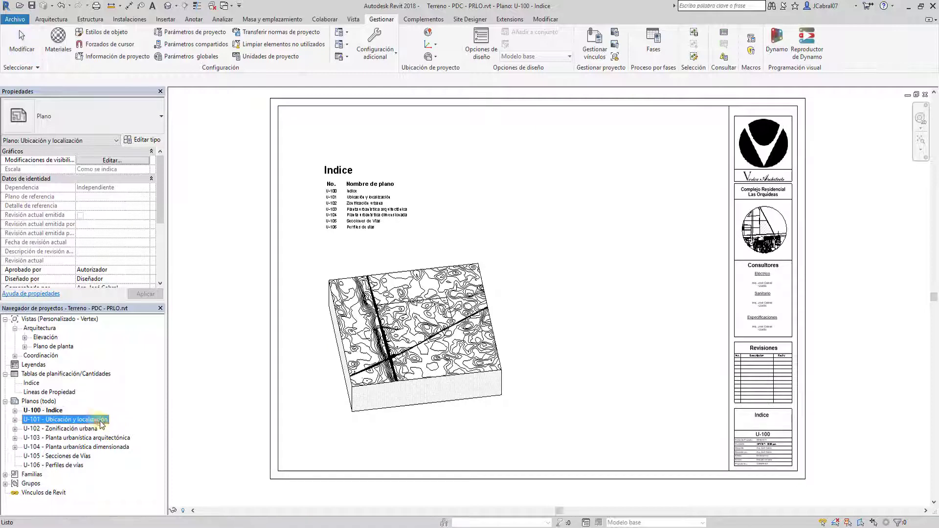
{"action": "double_click", "coordinate": [95, 421]}
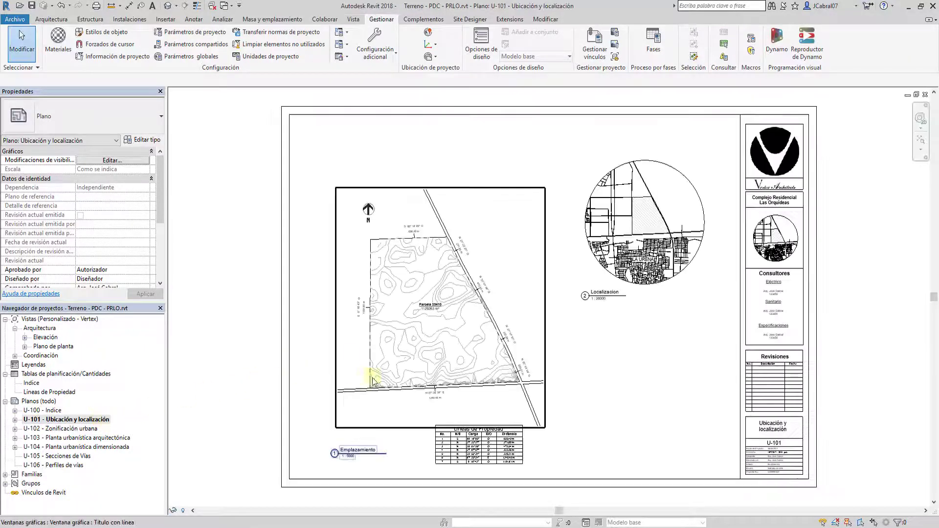
- Activate the Emplazamiento viewport on sheet U-101
{"action": "scroll", "coordinate": [485, 313], "scroll_direction": "up", "scroll_amount": 1}
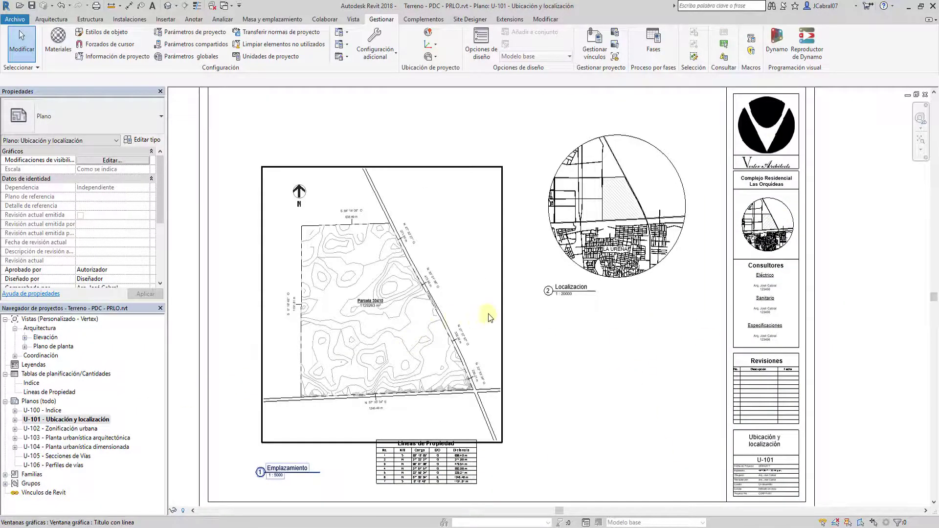
{"action": "scroll", "coordinate": [441, 304], "scroll_direction": "up", "scroll_amount": 1}
{"action": "mouse_move", "coordinate": [587, 319]}
{"action": "middle_mouse_down"}
{"action": "mouse_move", "coordinate": [598, 381]}
{"action": "mouse_move", "coordinate": [611, 338]}
{"action": "middle_mouse_up"}
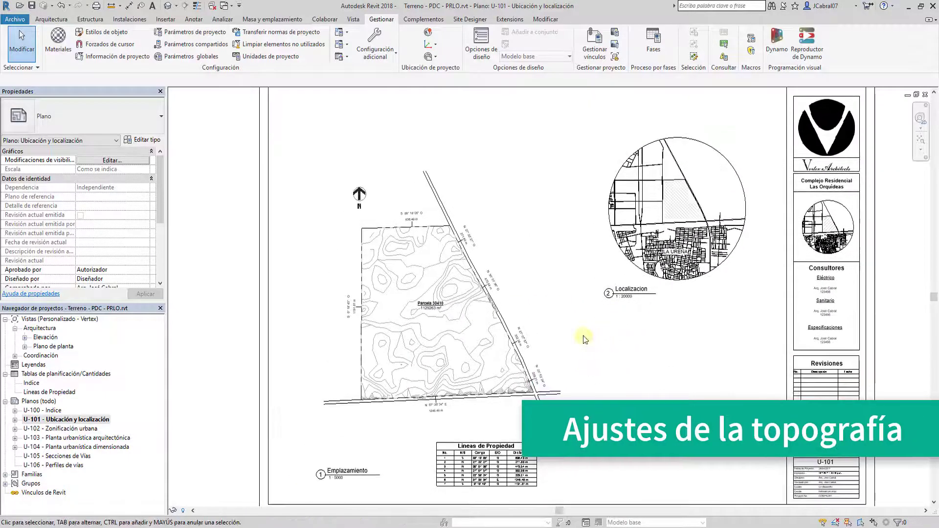
{"action": "double_click", "coordinate": [424, 320]}
{"action": "scroll", "coordinate": [424, 320], "scroll_direction": "up", "scroll_amount": 1}
{"action": "scroll", "coordinate": [413, 361], "scroll_direction": "up", "scroll_amount": 2}
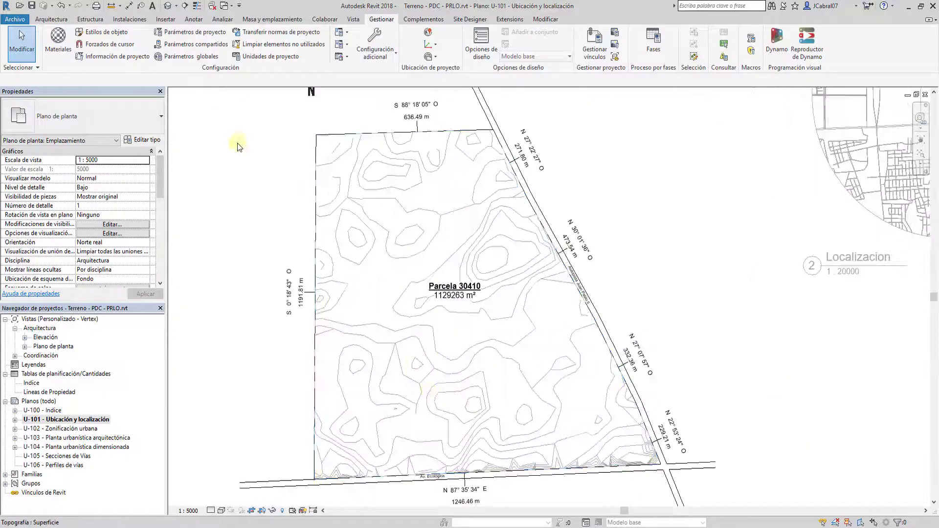
- Label contour elevations along three north-south lines drawn across Parcela 30410
{"action": "left_click", "coordinate": [261, 19]}
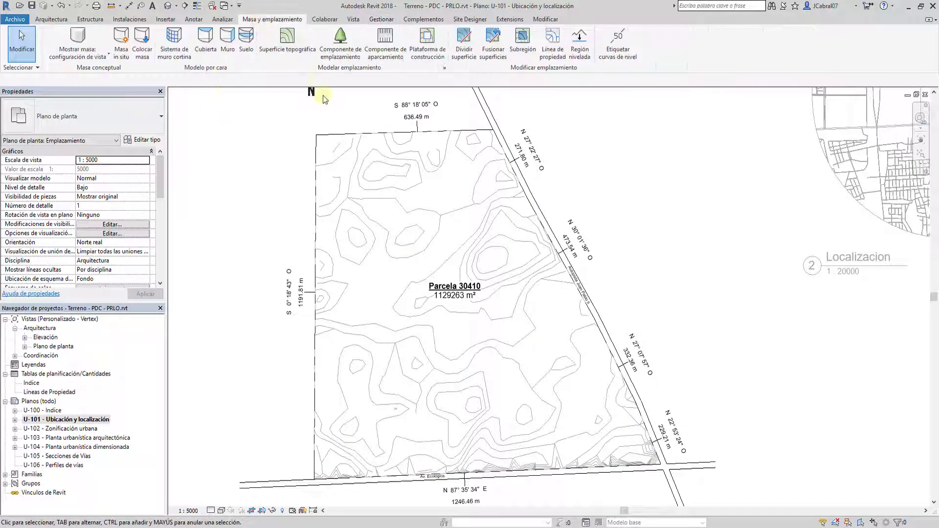
{"action": "left_click", "coordinate": [618, 44]}
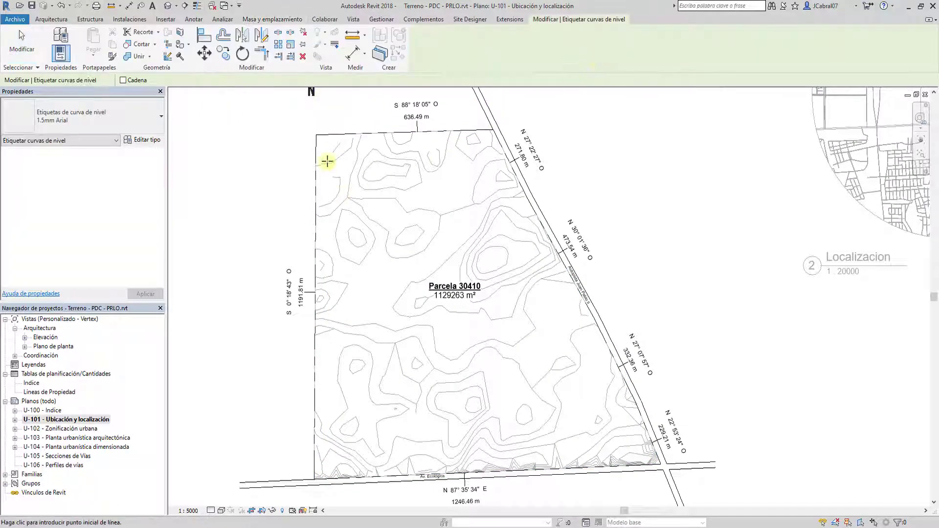
{"action": "left_click", "coordinate": [327, 161]}
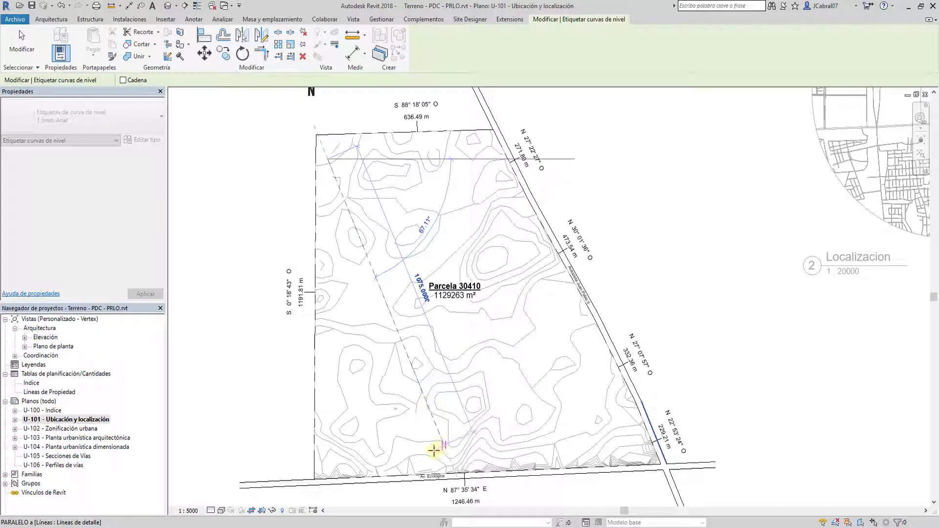
{"action": "left_click", "coordinate": [420, 454]}
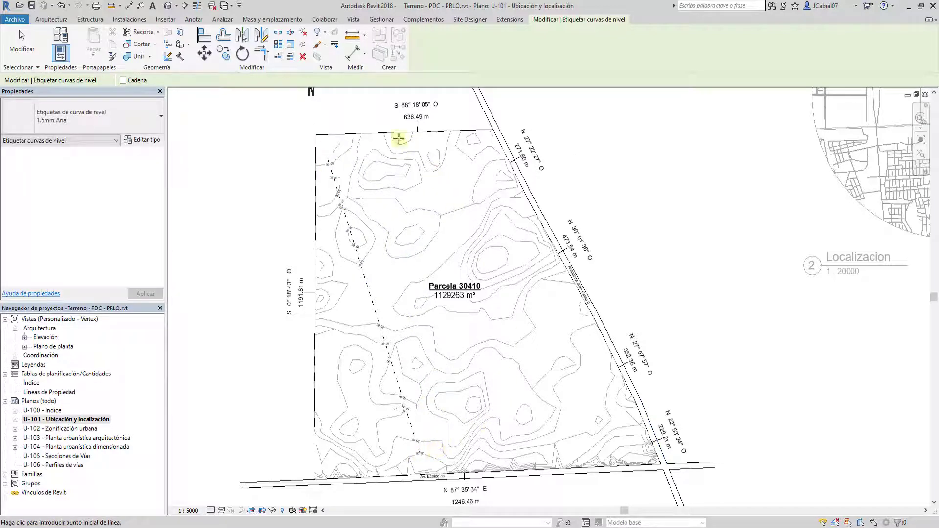
{"action": "left_click", "coordinate": [400, 139]}
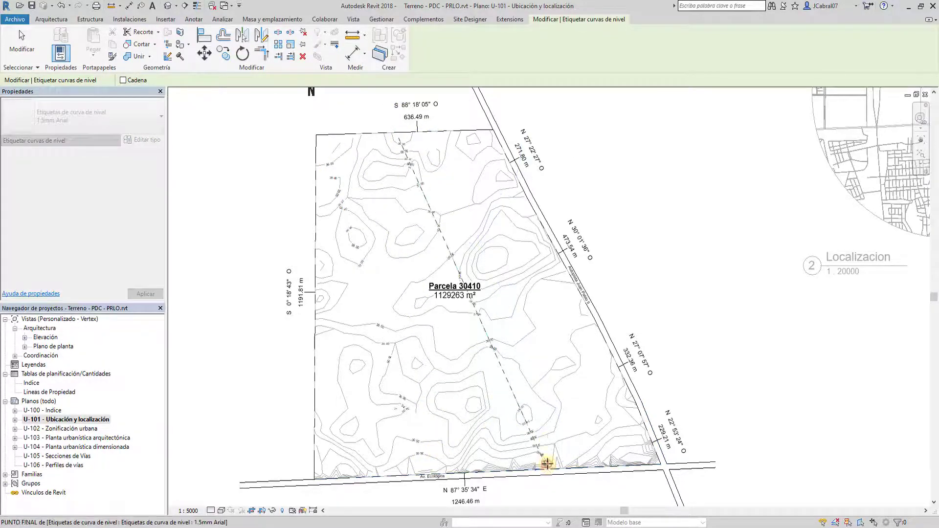
{"action": "left_click", "coordinate": [546, 463]}
{"action": "left_click", "coordinate": [474, 141]}
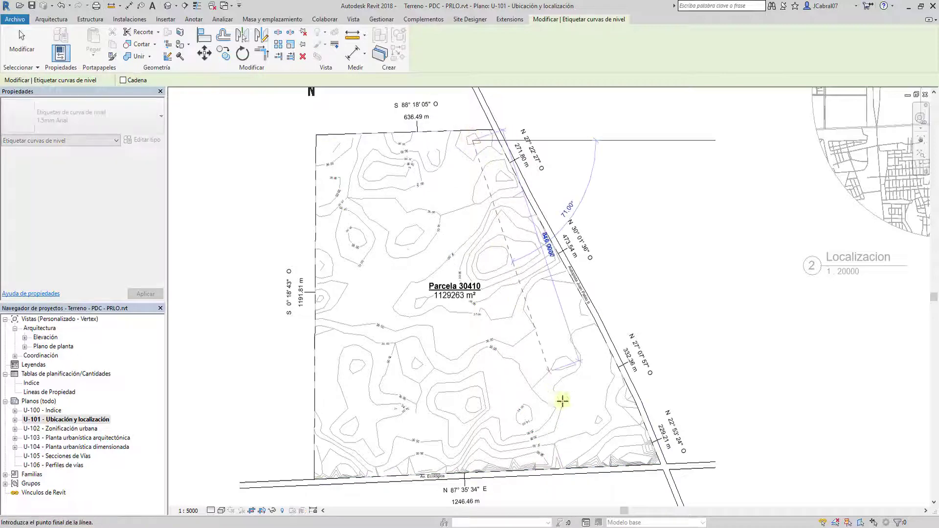
{"action": "left_click", "coordinate": [613, 457]}
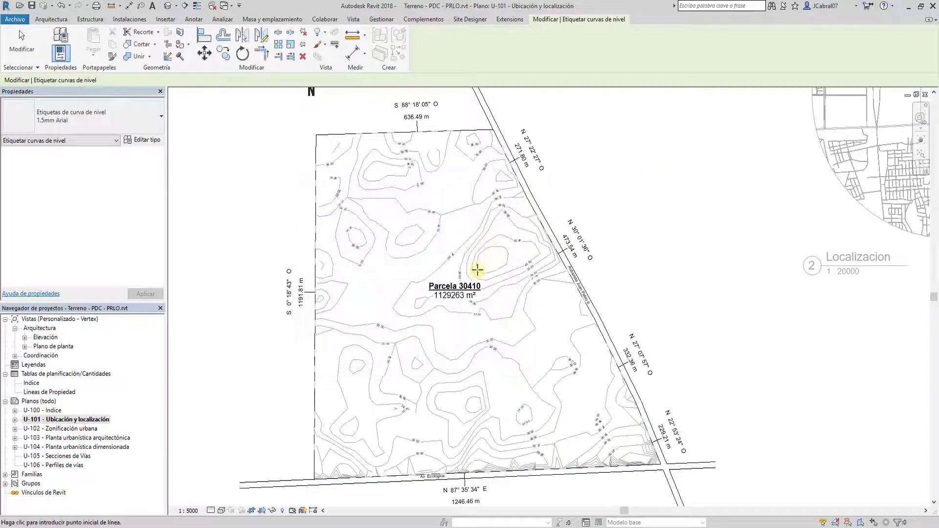
{"action": "key", "text": "Escape"}
- Pan and zoom around the plan to inspect the new contour labels
{"action": "scroll", "coordinate": [342, 196], "scroll_direction": "up", "scroll_amount": 2}
{"action": "scroll", "coordinate": [387, 235], "scroll_direction": "up", "scroll_amount": 2}
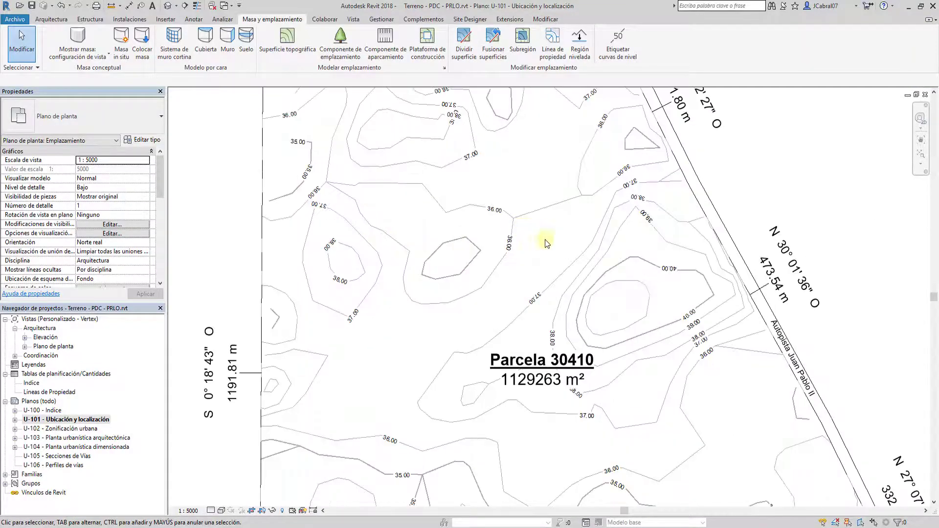
{"action": "middle_click_drag", "start_coordinate": [546, 243], "coordinate": [469, 126]}
{"action": "scroll", "coordinate": [569, 169], "scroll_direction": "up", "scroll_amount": 3}
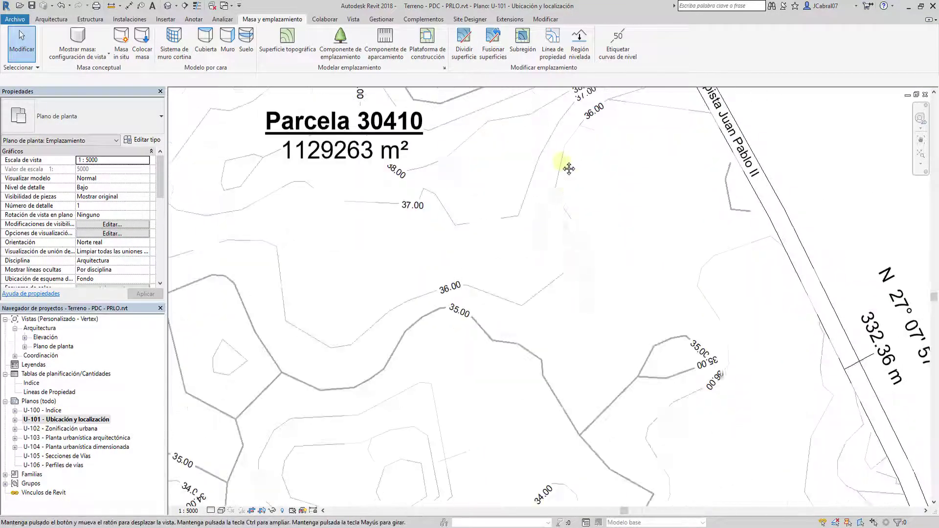
{"action": "middle_click_drag", "start_coordinate": [629, 398], "coordinate": [646, 184]}
{"action": "middle_click_drag", "start_coordinate": [587, 205], "coordinate": [569, 305]}
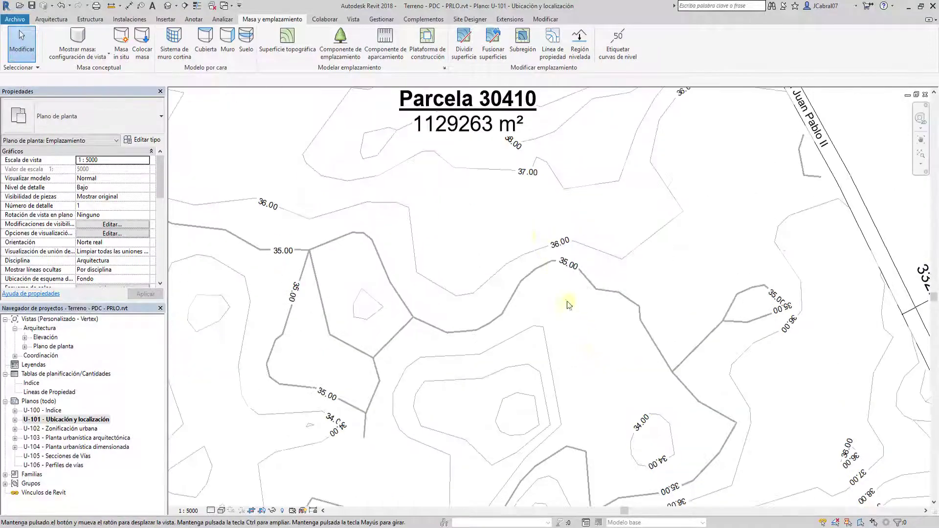
{"action": "scroll", "coordinate": [569, 304], "scroll_direction": "down", "scroll_amount": 1}
{"action": "middle_click_drag", "start_coordinate": [527, 222], "coordinate": [535, 295]}
{"action": "scroll", "coordinate": [535, 295], "scroll_direction": "down", "scroll_amount": 1}
{"action": "scroll", "coordinate": [495, 274], "scroll_direction": "down", "scroll_amount": 2}
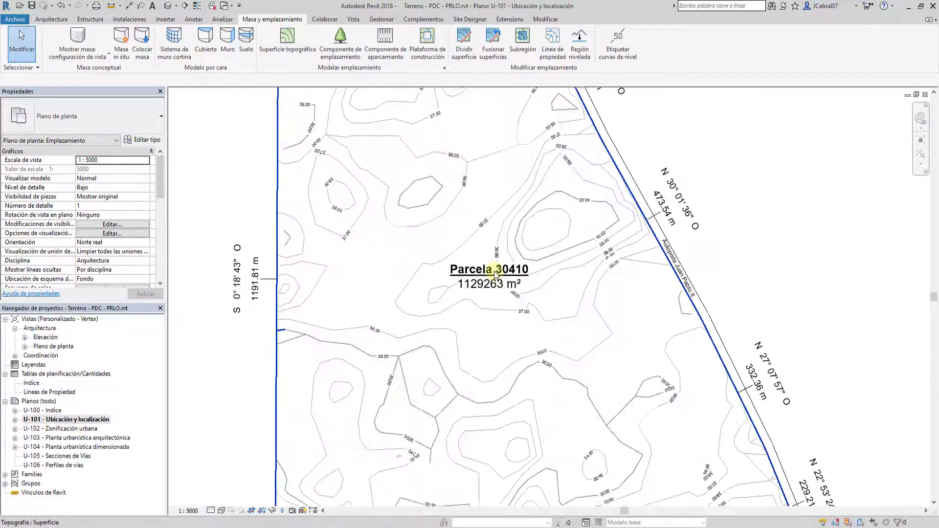
{"action": "scroll", "coordinate": [496, 274], "scroll_direction": "down", "scroll_amount": 1}
{"action": "scroll", "coordinate": [530, 268], "scroll_direction": "down", "scroll_amount": 1}
- Open the Site Settings for the topography
{"action": "left_click", "coordinate": [615, 267]}
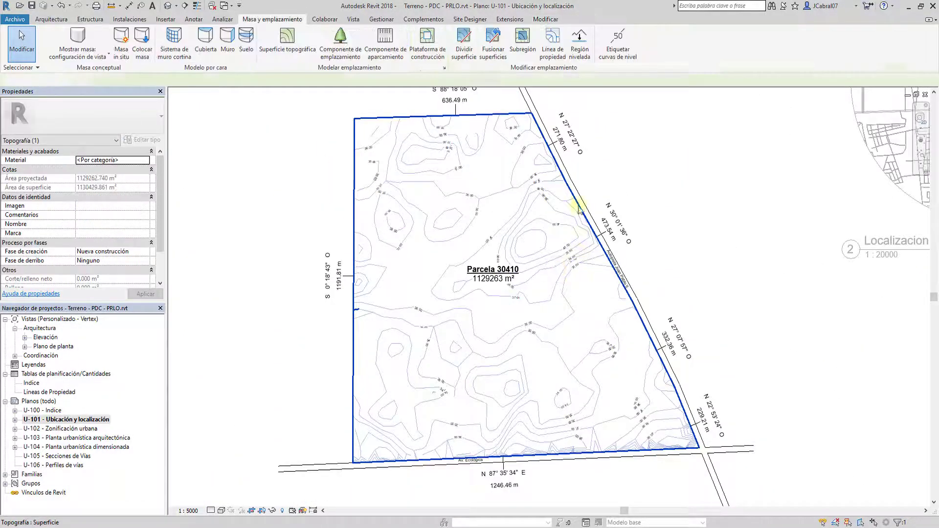
{"action": "left_click", "coordinate": [487, 89]}
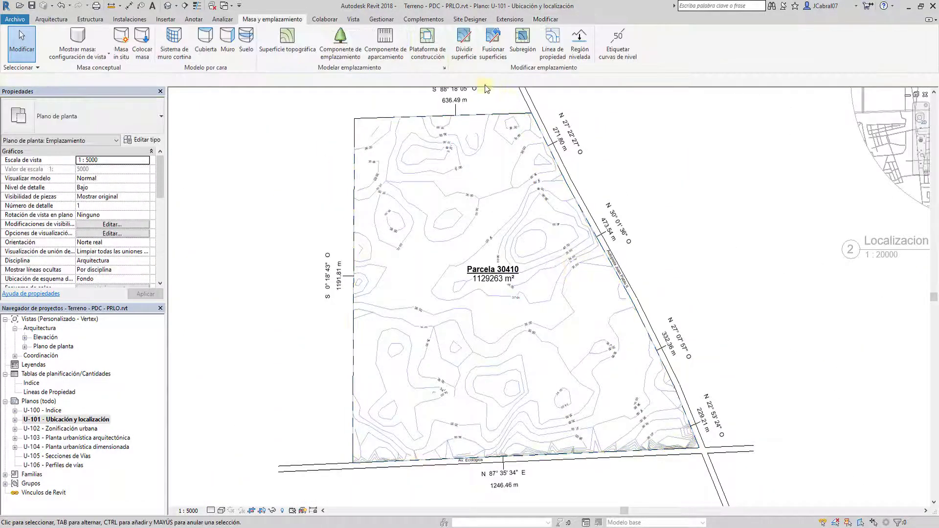
{"action": "left_click", "coordinate": [445, 69]}
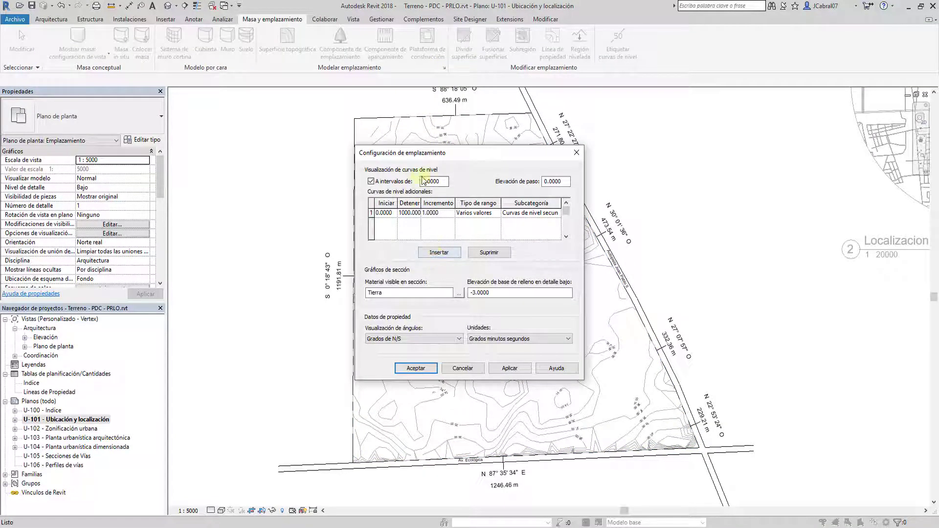
{"action": "left_click_drag", "start_coordinate": [443, 181], "coordinate": [387, 180]}
{"action": "left_click", "coordinate": [447, 214]}
{"action": "type", "text": "0.5"}
{"action": "left_click", "coordinate": [511, 369]}
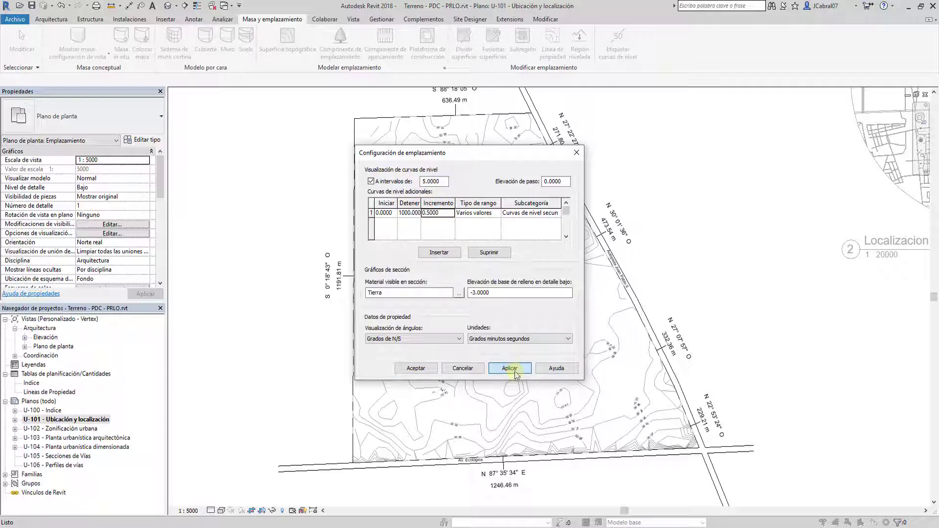
{"action": "left_click", "coordinate": [442, 212]}
{"action": "left_click_drag", "start_coordinate": [442, 212], "coordinate": [370, 214]}
{"action": "type", "text": "0.3"}
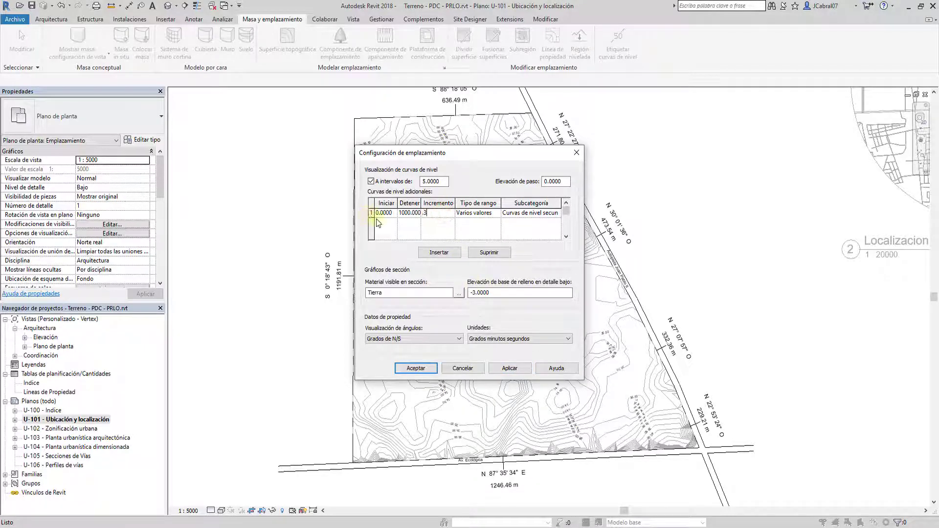
{"action": "left_click", "coordinate": [511, 367]}
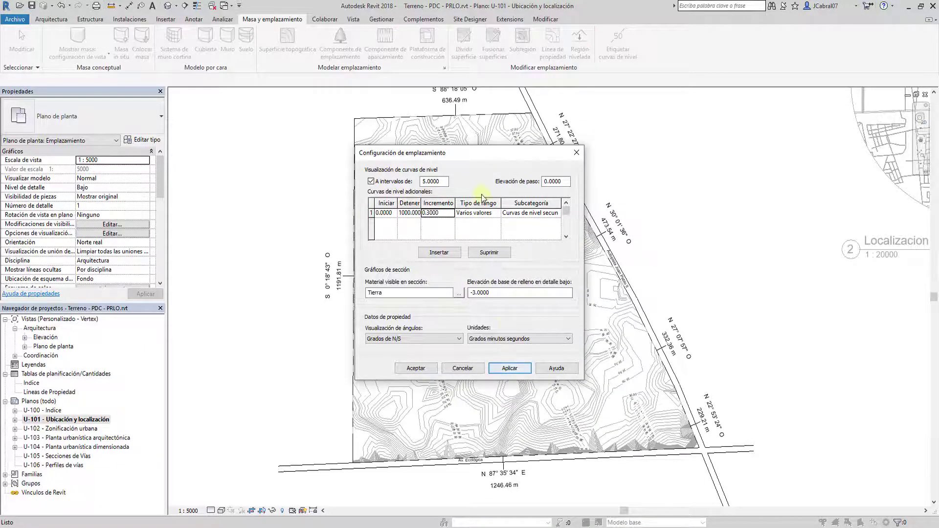
{"action": "left_click_drag", "start_coordinate": [475, 156], "coordinate": [166, 172]}
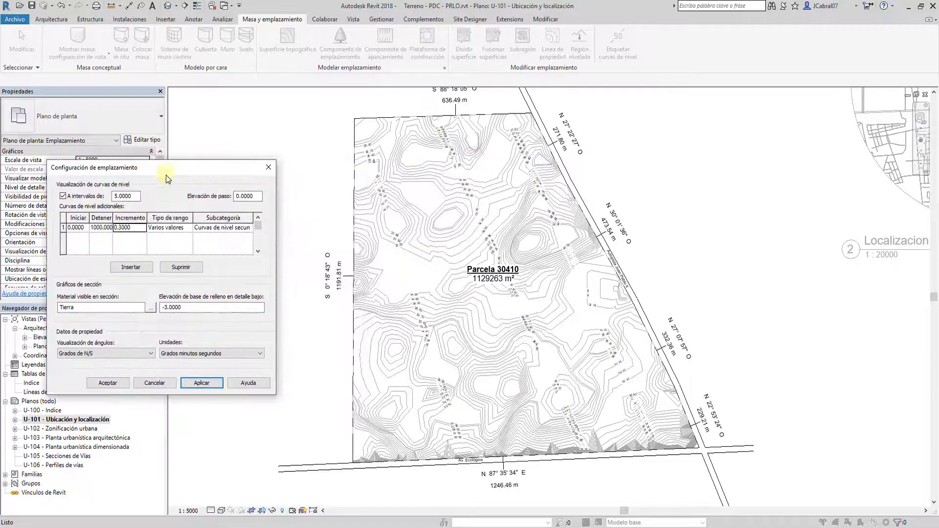
{"action": "double_click", "coordinate": [131, 228]}
{"action": "type", "text": "1"}
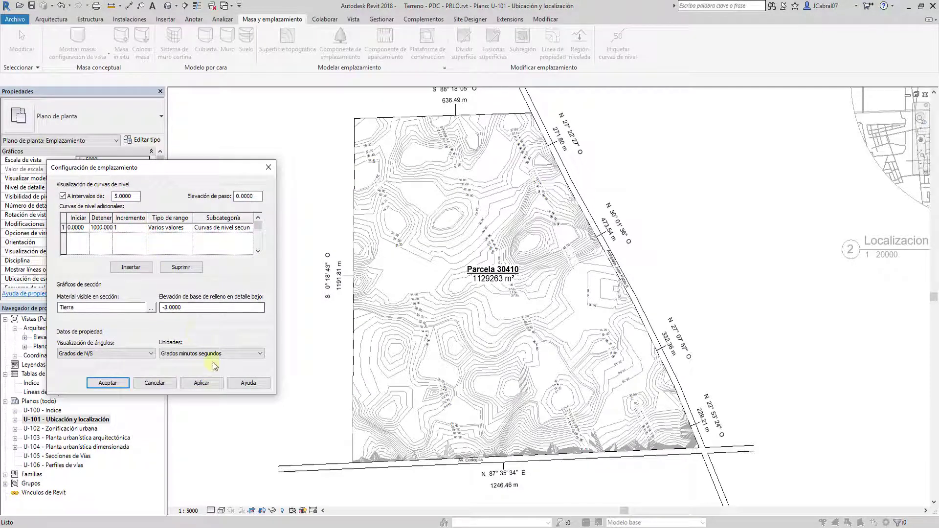
{"action": "left_click", "coordinate": [211, 386]}
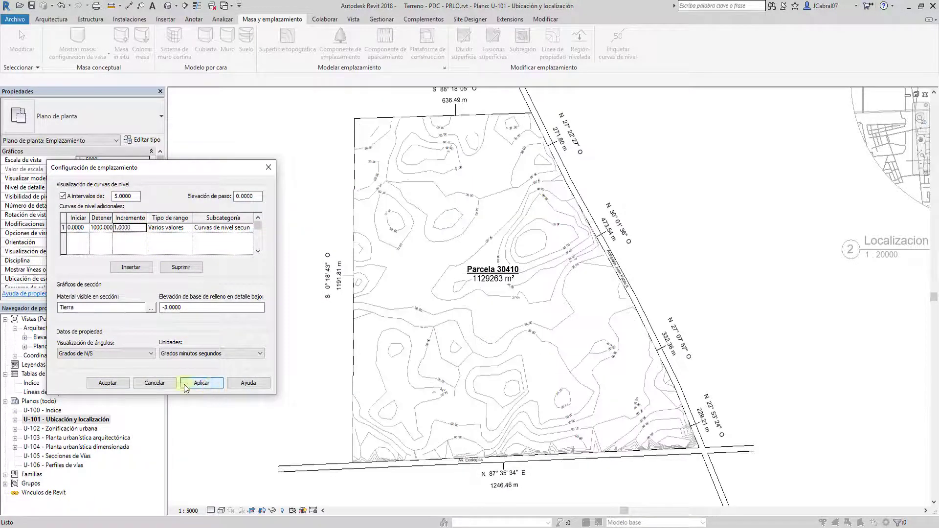
{"action": "left_click", "coordinate": [188, 307]}
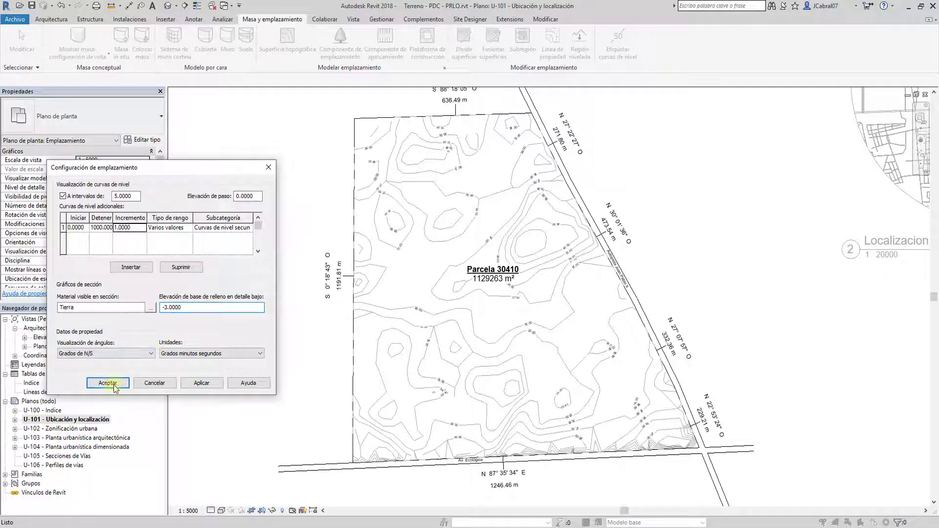
{"action": "left_click", "coordinate": [115, 387]}
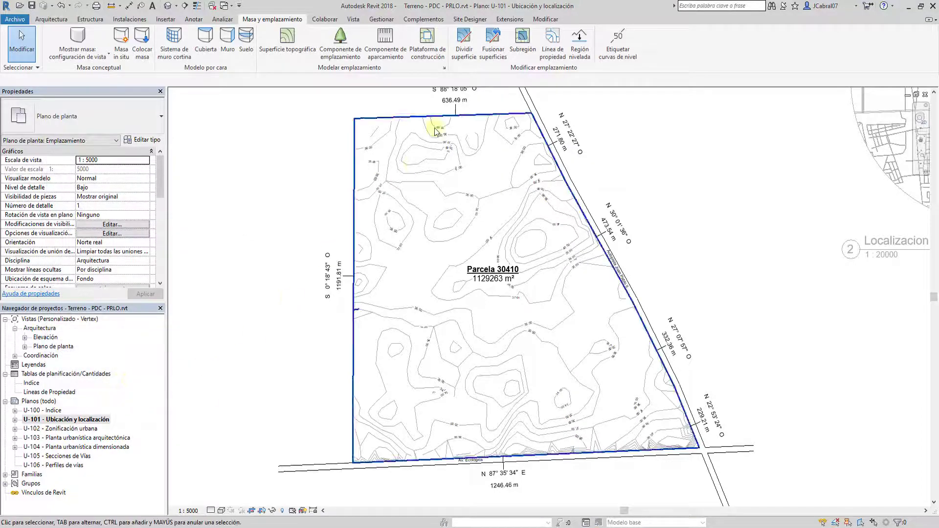
- Cut a section from west of the parcel past the eastern road and open Sección 1
{"action": "left_click", "coordinate": [354, 19]}
{"action": "left_click", "coordinate": [419, 42]}
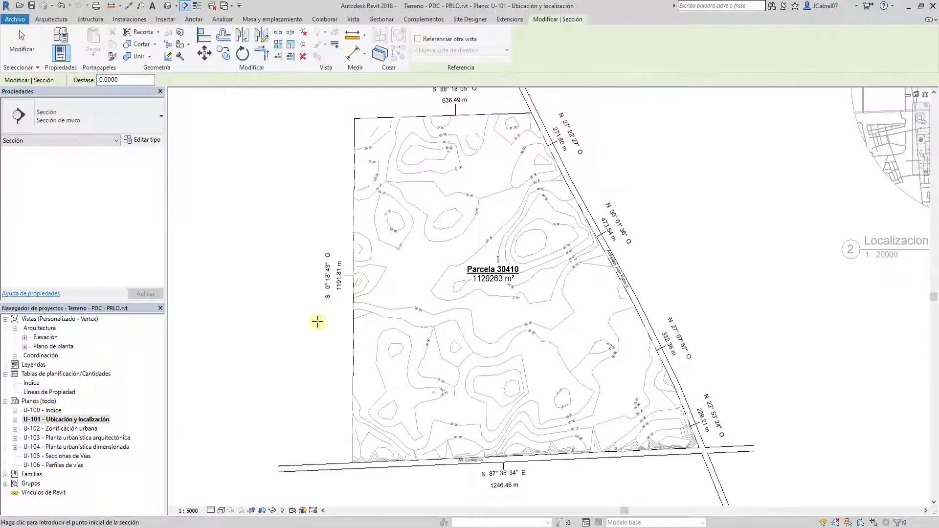
{"action": "left_click", "coordinate": [318, 321]}
{"action": "left_click", "coordinate": [720, 286]}
{"action": "right_click", "coordinate": [688, 288]}
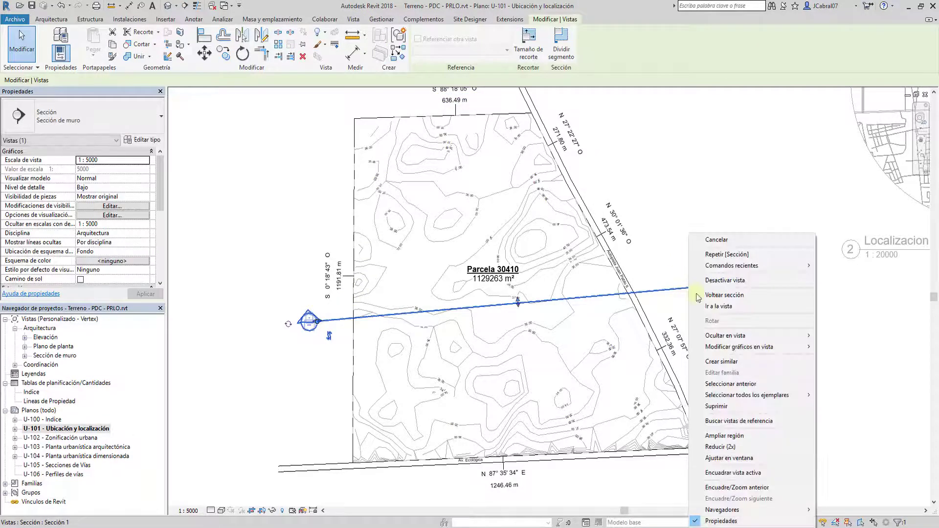
{"action": "left_click", "coordinate": [705, 305]}
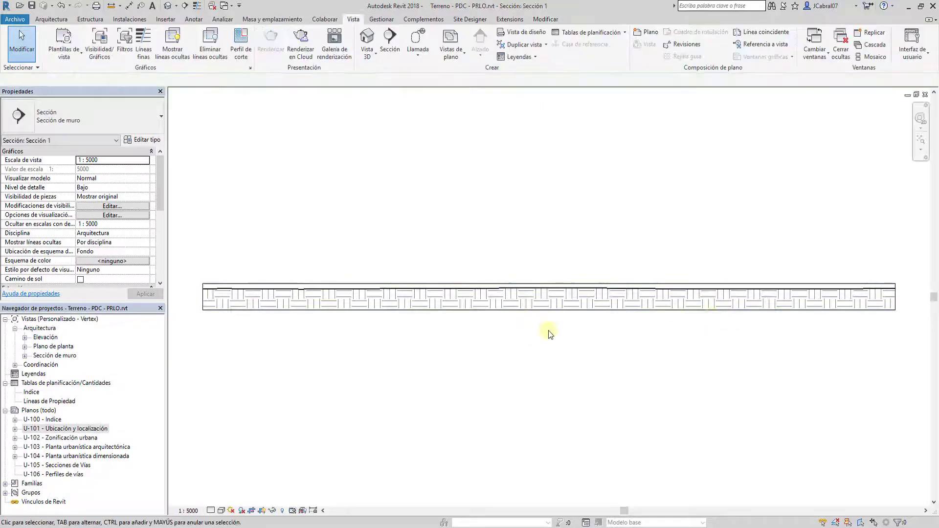
- Hide the Sección 1 crop boundary so the section fills the view
{"action": "scroll", "coordinate": [508, 324], "scroll_direction": "down", "scroll_amount": 1}
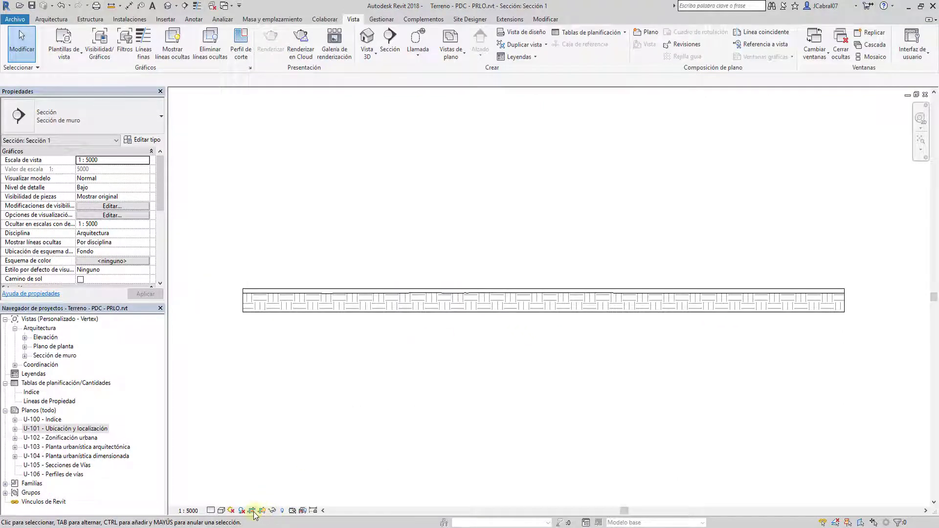
{"action": "left_click", "coordinate": [261, 511]}
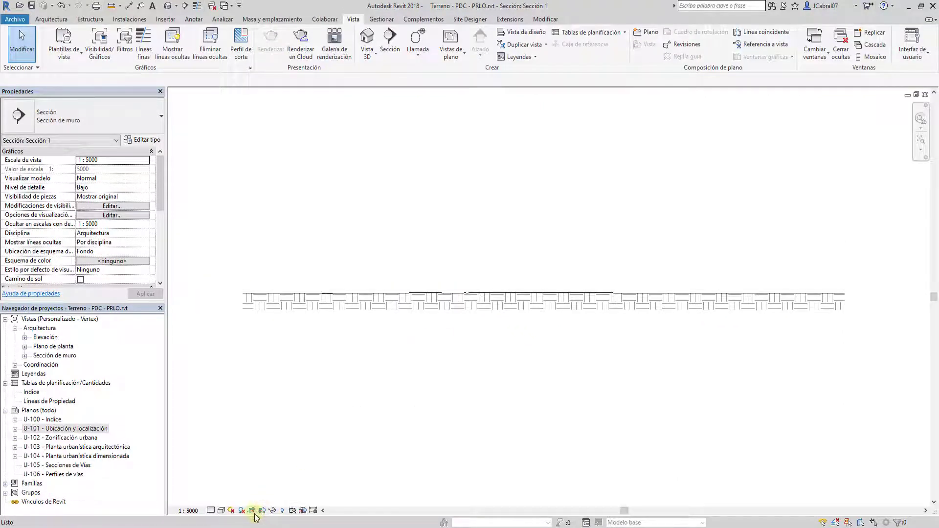
{"action": "left_click", "coordinate": [252, 512]}
{"action": "scroll", "coordinate": [507, 288], "scroll_direction": "down", "scroll_amount": 3}
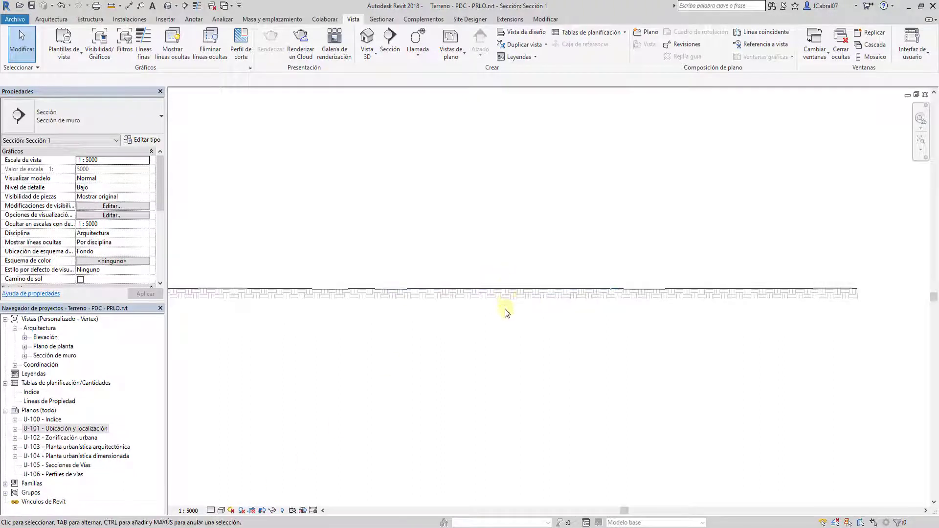
{"action": "scroll", "coordinate": [519, 318], "scroll_direction": "up", "scroll_amount": 2}
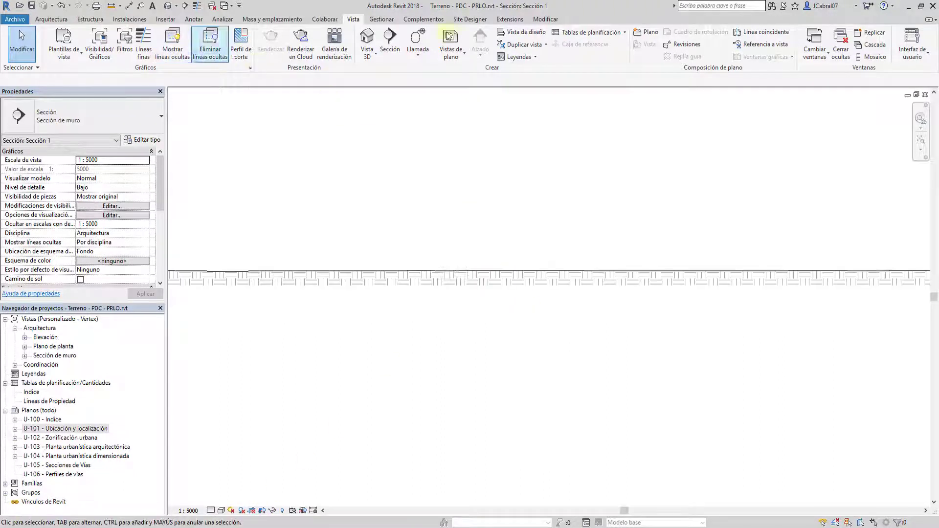
- Draw a short vertical detail line crossing the ground in Sección 1
{"action": "left_click", "coordinate": [191, 19]}
{"action": "left_click", "coordinate": [298, 32]}
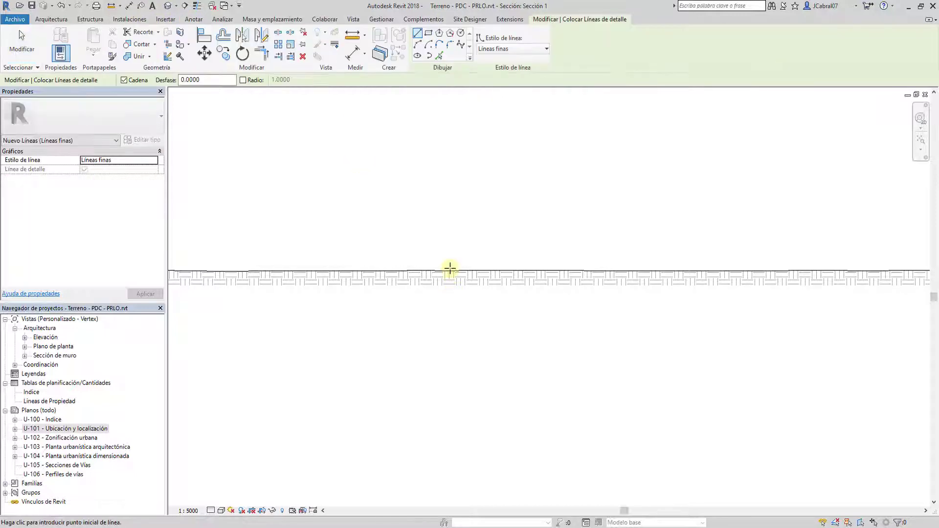
{"action": "left_click", "coordinate": [450, 270]}
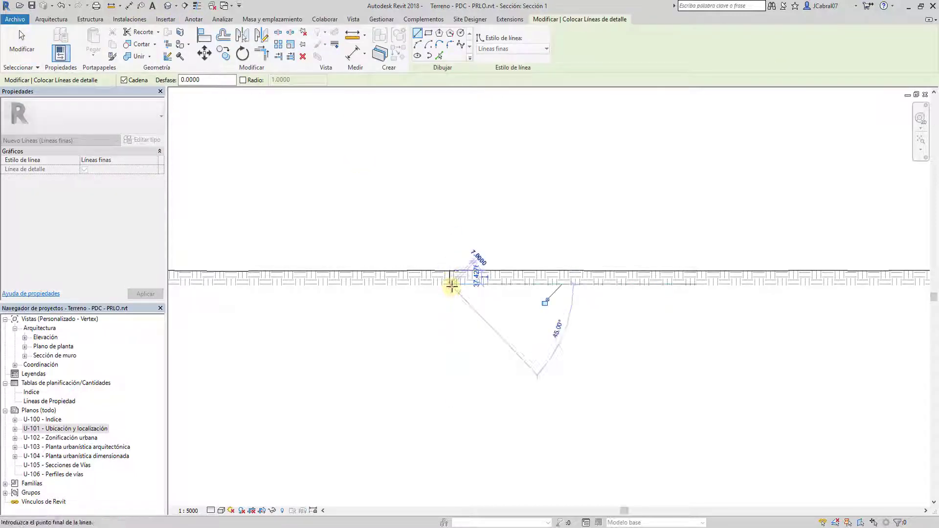
{"action": "left_click", "coordinate": [468, 281]}
{"action": "scroll", "coordinate": [441, 276], "scroll_direction": "up", "scroll_amount": 2}
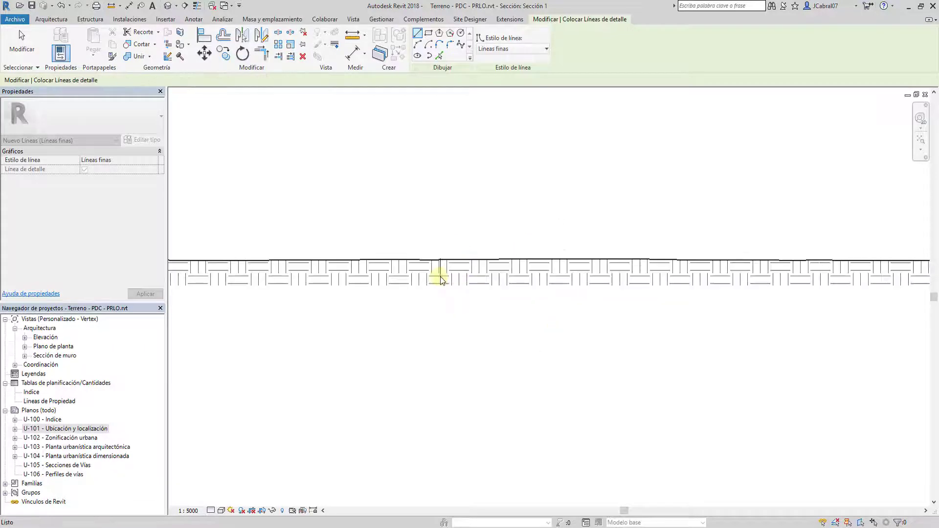
{"action": "key", "text": "Escape"}
{"action": "key", "text": "Escape"}
- Add then delete the line's 37.43 length dimension, and reopen Site Settings
{"action": "left_click", "coordinate": [441, 276]}
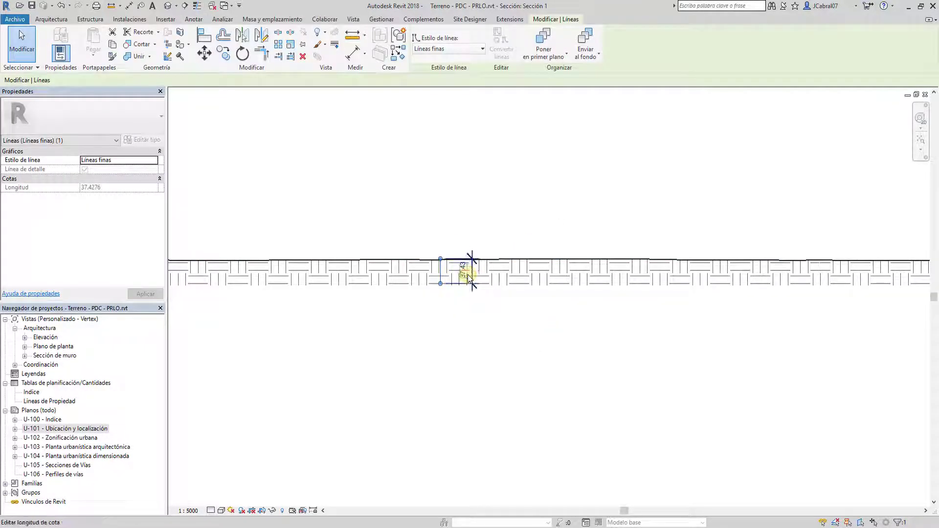
{"action": "left_click", "coordinate": [465, 271]}
{"action": "left_click", "coordinate": [478, 316]}
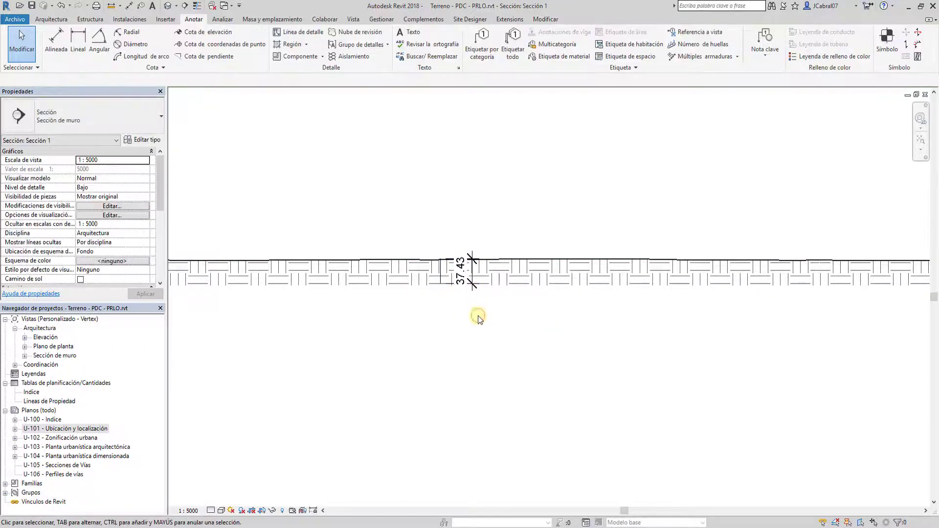
{"action": "left_click", "coordinate": [467, 272]}
{"action": "key", "text": "Delete"}
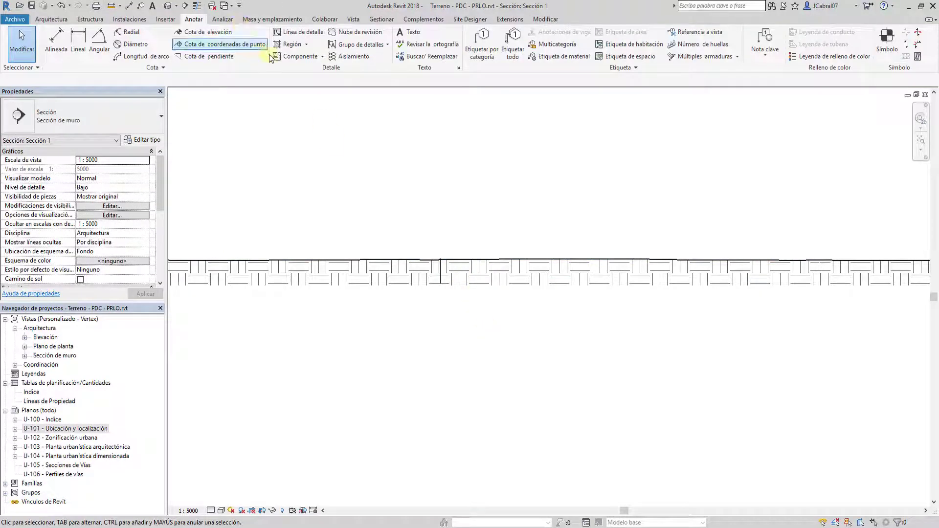
{"action": "left_click", "coordinate": [272, 19]}
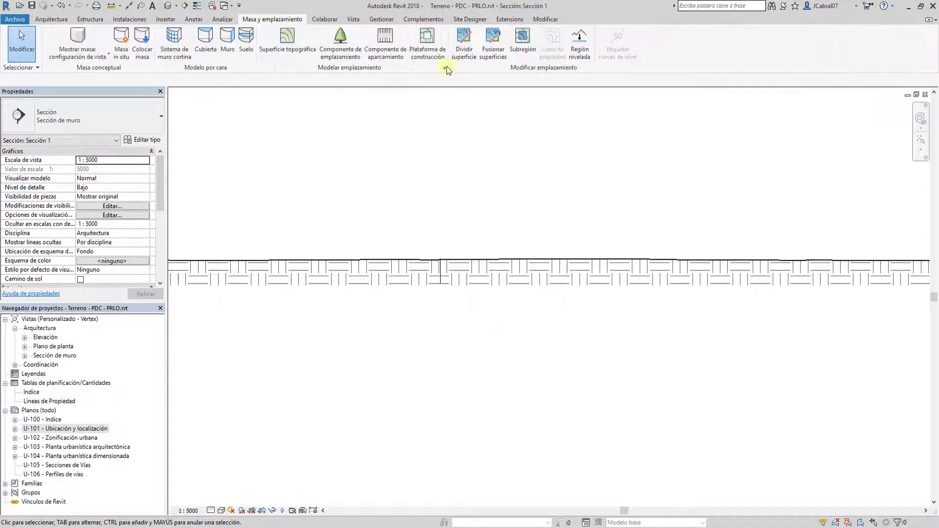
{"action": "left_click", "coordinate": [444, 68]}
{"action": "type", "text": "-40"}
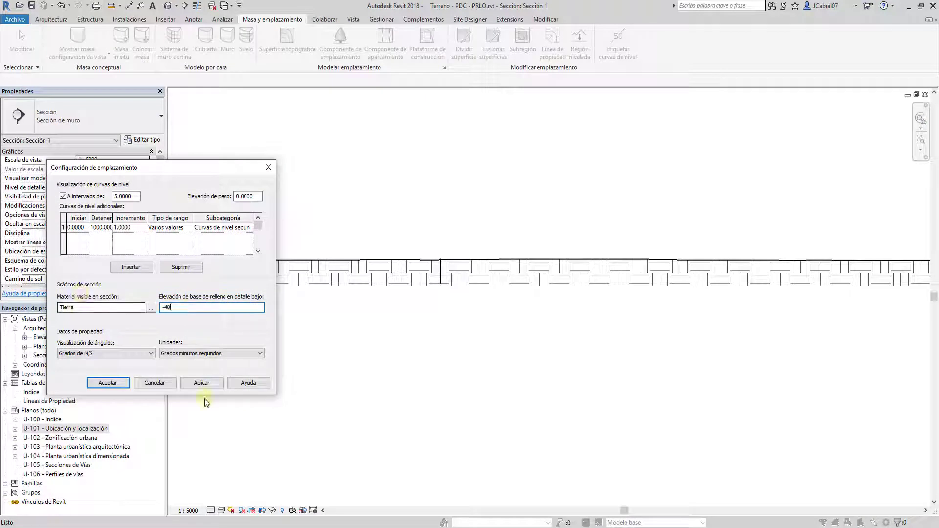
- Set the section fill base elevation to -500, after trying -40 and -100
{"action": "left_click", "coordinate": [204, 384]}
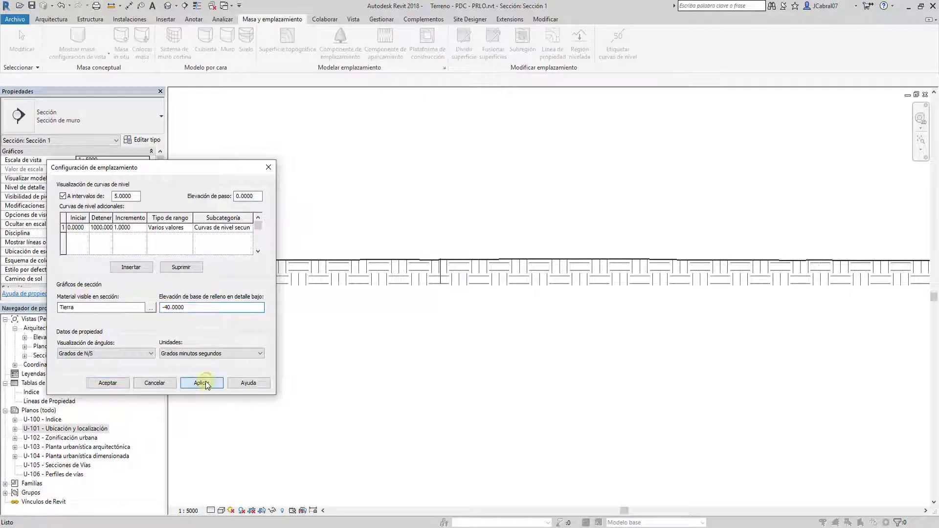
{"action": "left_click", "coordinate": [205, 308]}
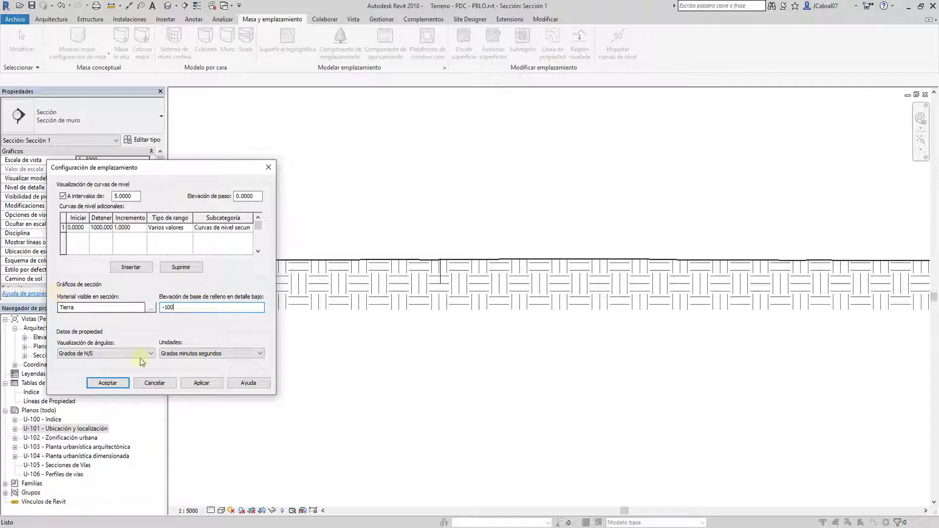
{"action": "left_click", "coordinate": [198, 385]}
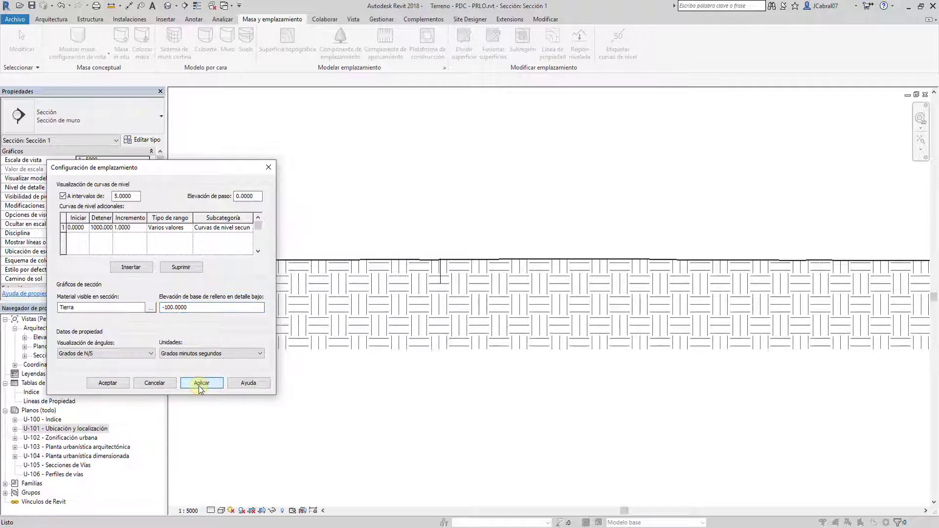
{"action": "left_click", "coordinate": [207, 308]}
{"action": "type", "text": "-500"}
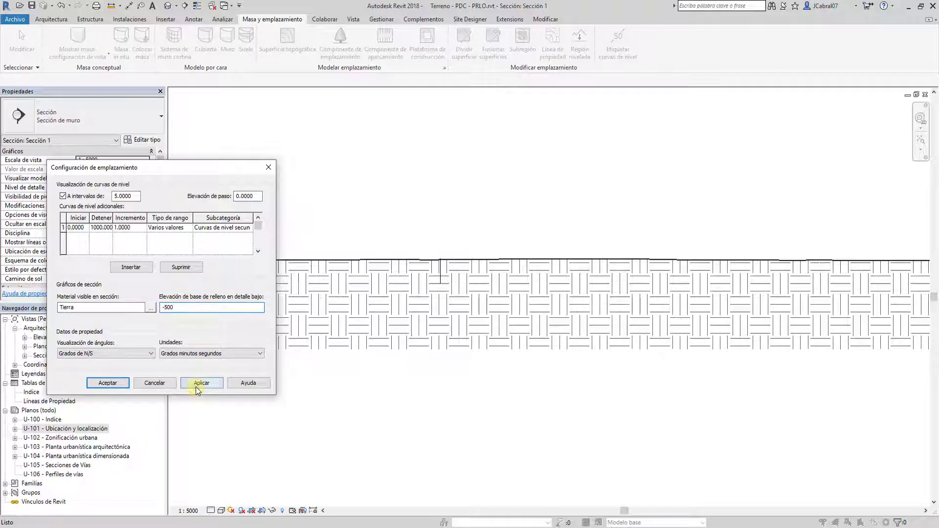
{"action": "left_click", "coordinate": [196, 386]}
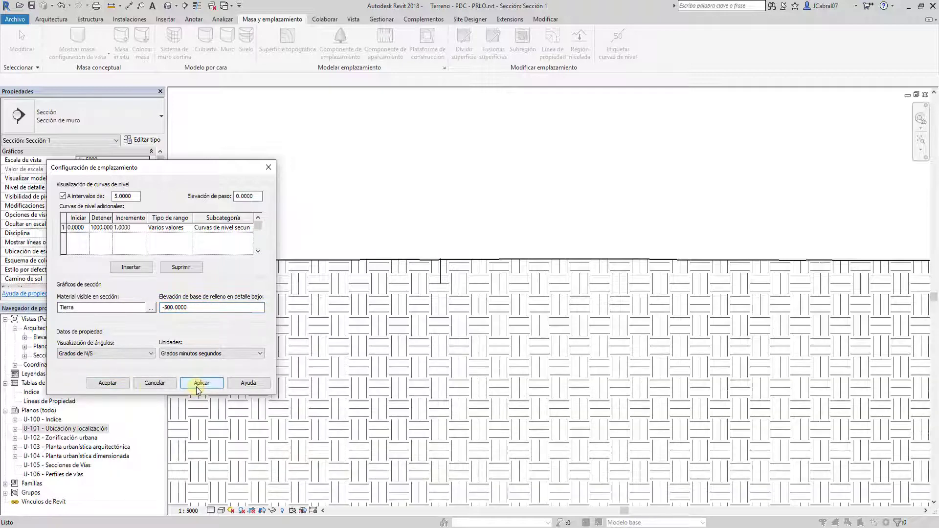
{"action": "left_click", "coordinate": [107, 383]}
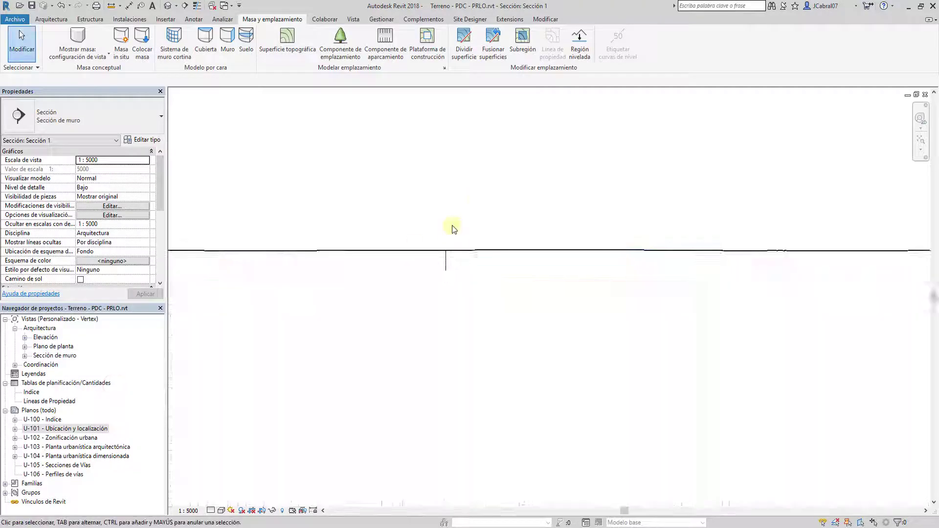
- Measure the distance from the ground line to the bottom of the earth fill in the section
{"action": "left_click", "coordinate": [475, 286]}
{"action": "key", "text": "Escape"}
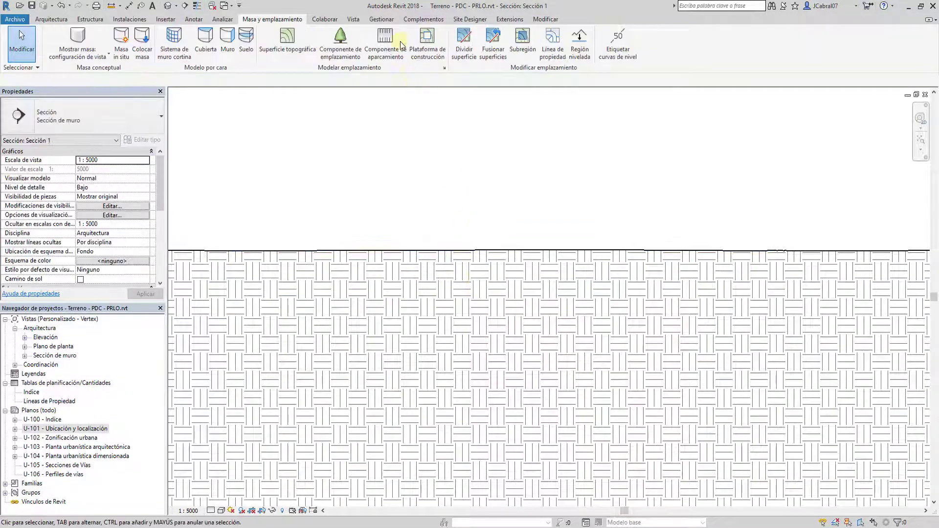
{"action": "left_click", "coordinate": [194, 19]}
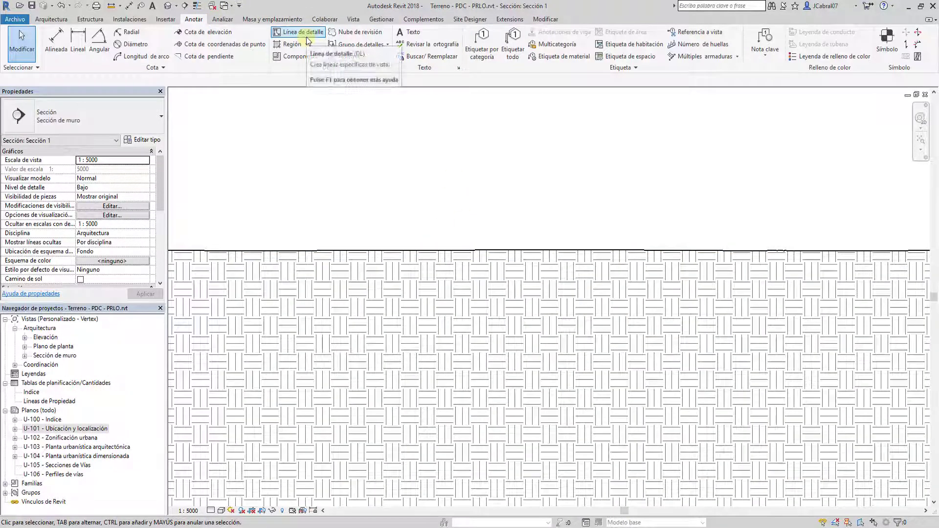
{"action": "left_click", "coordinate": [112, 7]}
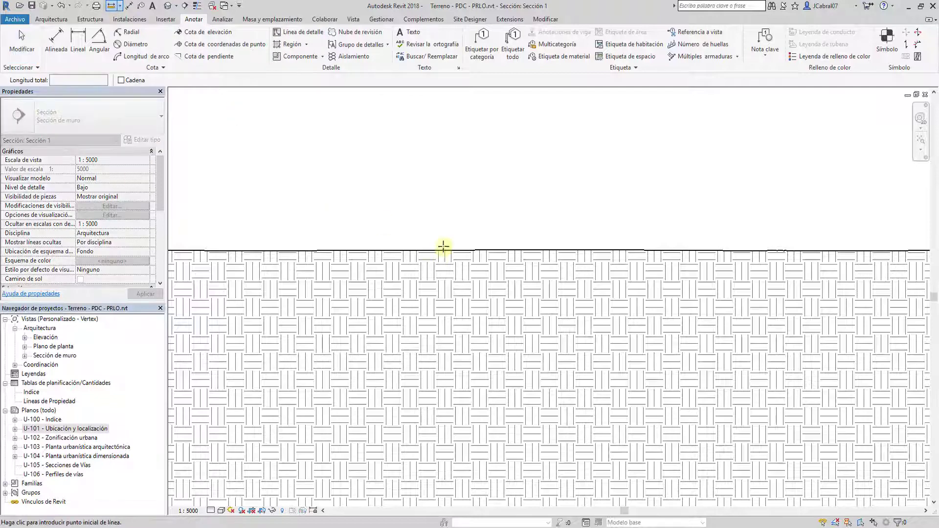
{"action": "left_click", "coordinate": [441, 249]}
{"action": "middle_click_drag", "start_coordinate": [447, 363], "coordinate": [447, 172]}
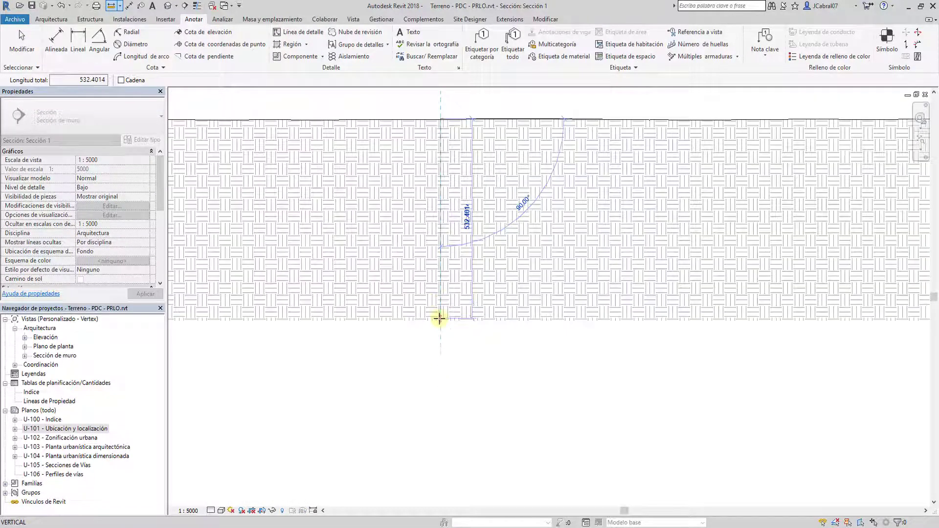
{"action": "left_click", "coordinate": [439, 319]}
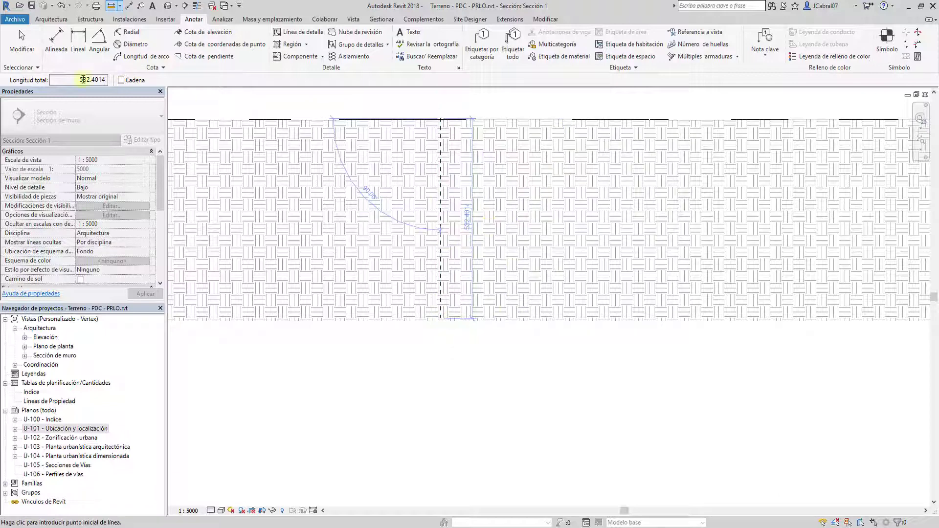
{"action": "double_click", "coordinate": [81, 82]}
{"action": "right_click", "coordinate": [92, 81]}
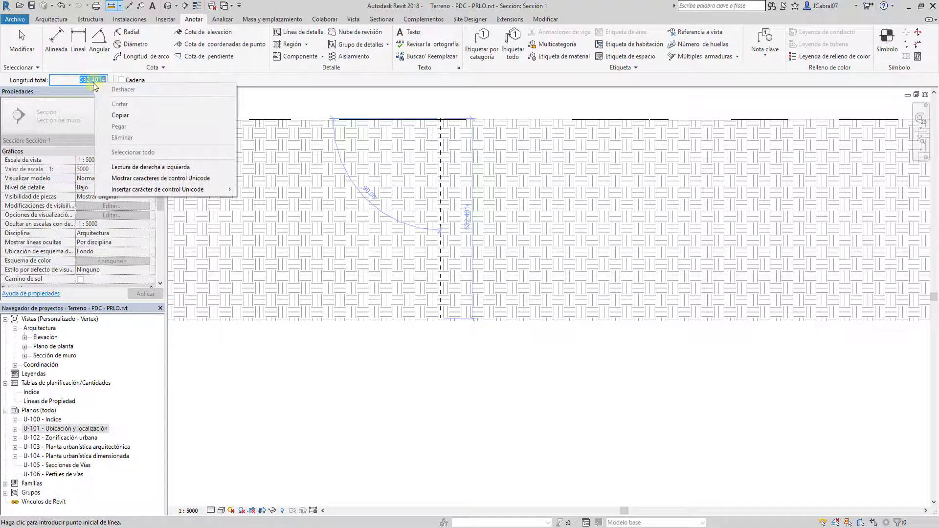
{"action": "left_click", "coordinate": [184, 108]}
{"action": "scroll", "coordinate": [319, 172], "scroll_direction": "down", "scroll_amount": 2}
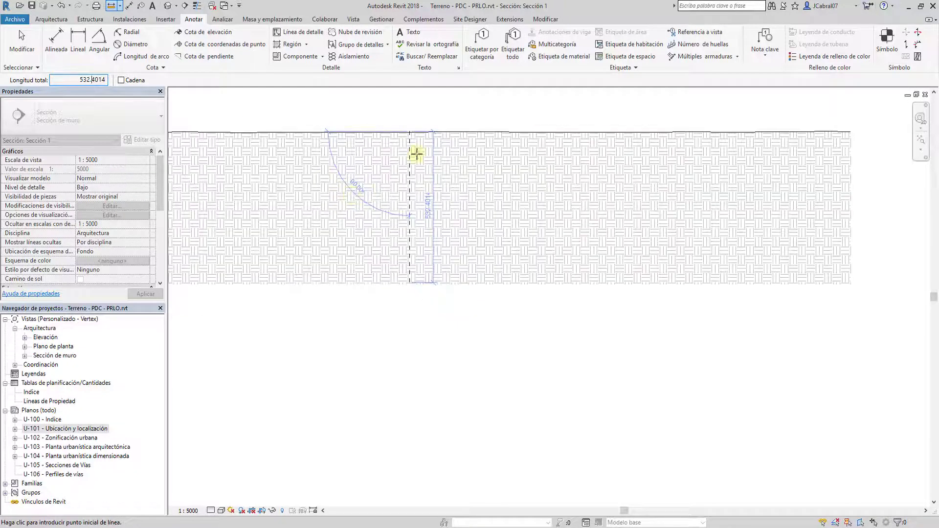
{"action": "key", "text": "Escape"}
{"action": "key", "text": "Escape"}
- Pan the section view and inspect the middle, left and right topography surfaces
{"action": "middle_click_drag", "start_coordinate": [381, 186], "coordinate": [600, 271]}
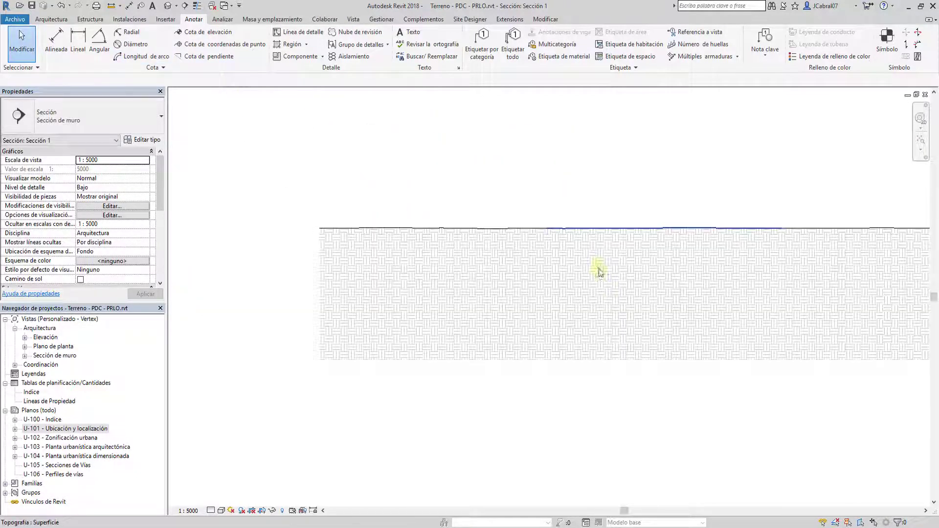
{"action": "scroll", "coordinate": [599, 271], "scroll_direction": "down", "scroll_amount": 1}
{"action": "middle_click_drag", "start_coordinate": [594, 204], "coordinate": [465, 220]}
{"action": "left_click", "coordinate": [477, 326]}
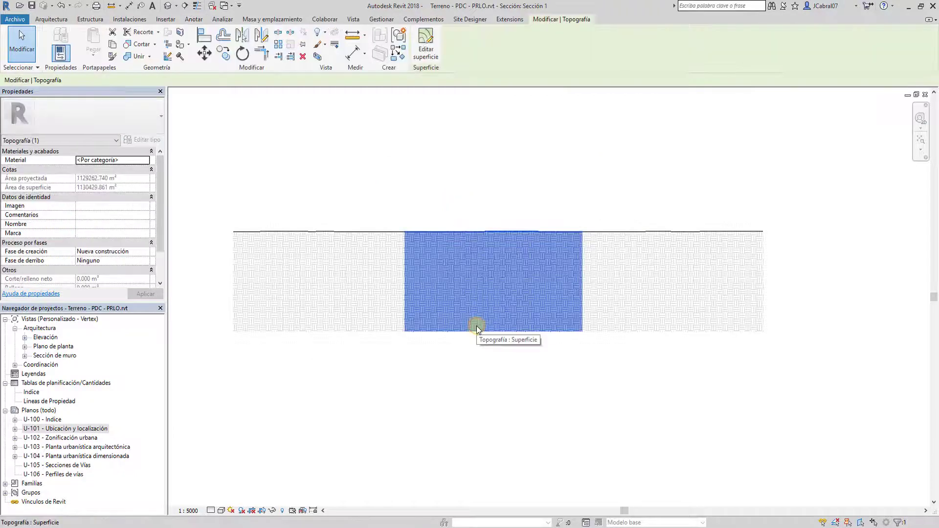
{"action": "left_click", "coordinate": [358, 305]}
{"action": "key", "text": "Escape"}
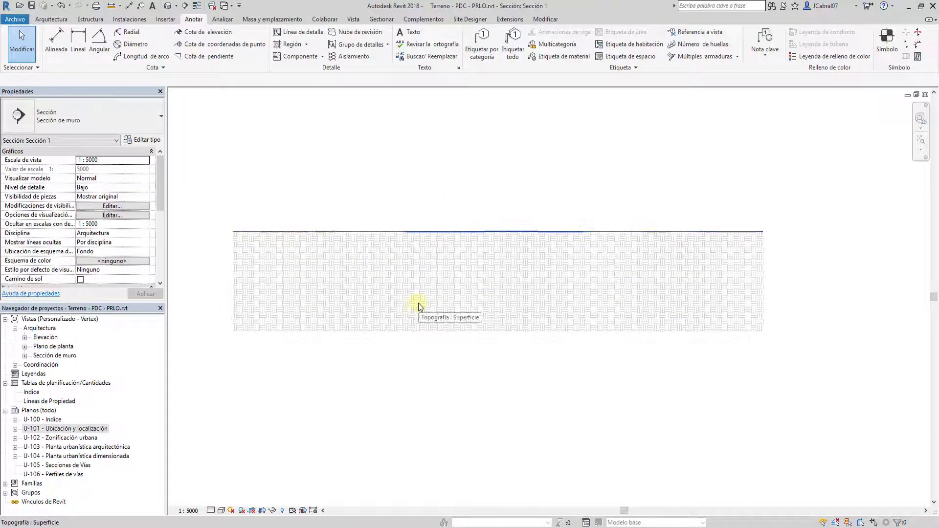
- On sheet U-101, delete the section line along with its Sección 1 view
{"action": "key", "text": "ctrl+Tab"}
{"action": "left_click", "coordinate": [463, 309]}
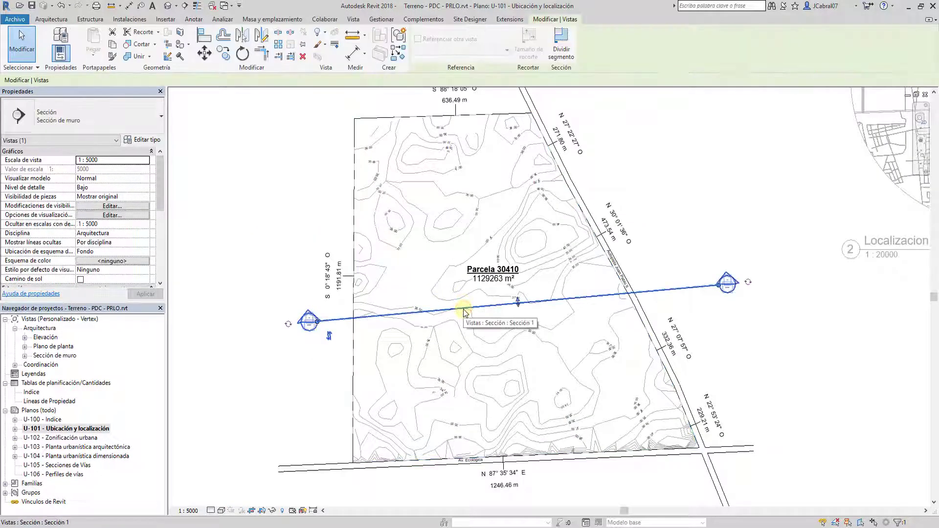
{"action": "key", "text": "Delete"}
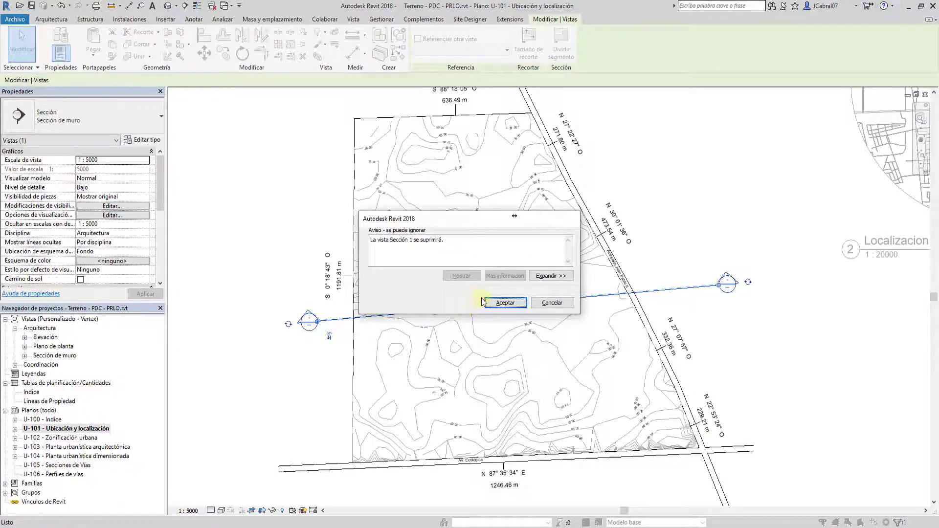
{"action": "left_click", "coordinate": [500, 303]}
- Select the Emplazamiento viewport and title block on U-101, then select sheet U-102 Zonificación urbana
{"action": "scroll", "coordinate": [294, 211], "scroll_direction": "down", "scroll_amount": 2}
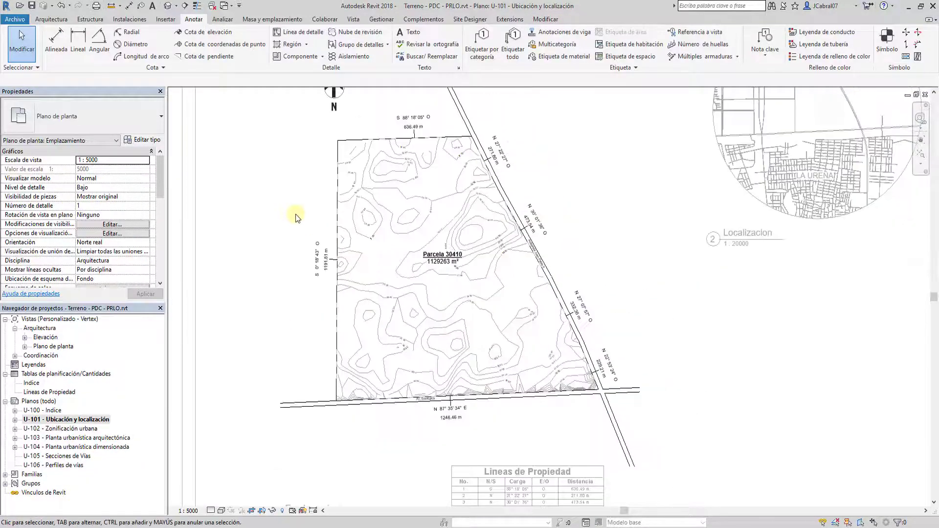
{"action": "scroll", "coordinate": [311, 219], "scroll_direction": "down", "scroll_amount": 2}
{"action": "middle_click_drag", "start_coordinate": [313, 221], "coordinate": [404, 218]}
{"action": "scroll", "coordinate": [404, 217], "scroll_direction": "down", "scroll_amount": 2}
{"action": "scroll", "coordinate": [403, 217], "scroll_direction": "down", "scroll_amount": 2}
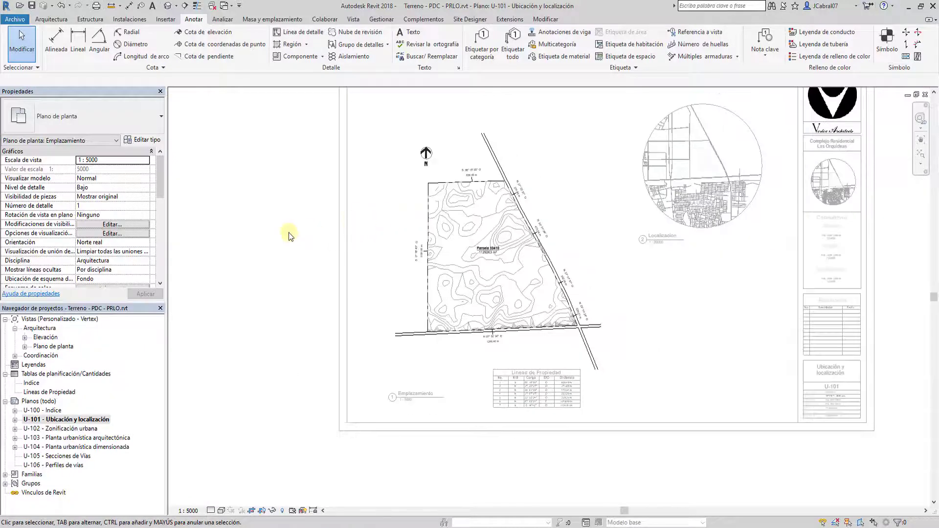
{"action": "double_click", "coordinate": [288, 233]}
{"action": "middle_click_drag", "start_coordinate": [289, 233], "coordinate": [250, 235]}
{"action": "left_click", "coordinate": [409, 235]}
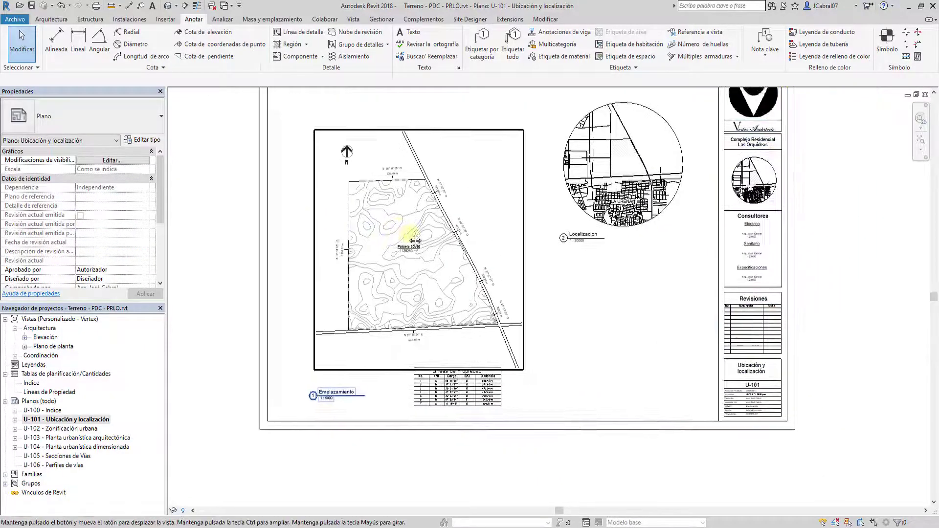
{"action": "left_click", "coordinate": [470, 322]}
{"action": "left_click", "coordinate": [86, 430]}
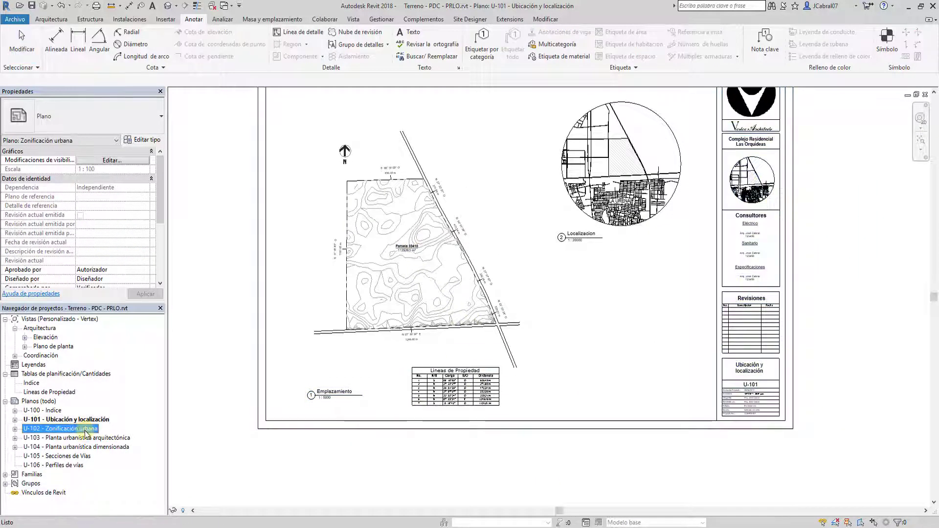
- Open sheet U-102 and zoom the activated Areas del Proyecto viewport to fit its contents
{"action": "double_click", "coordinate": [86, 430]}
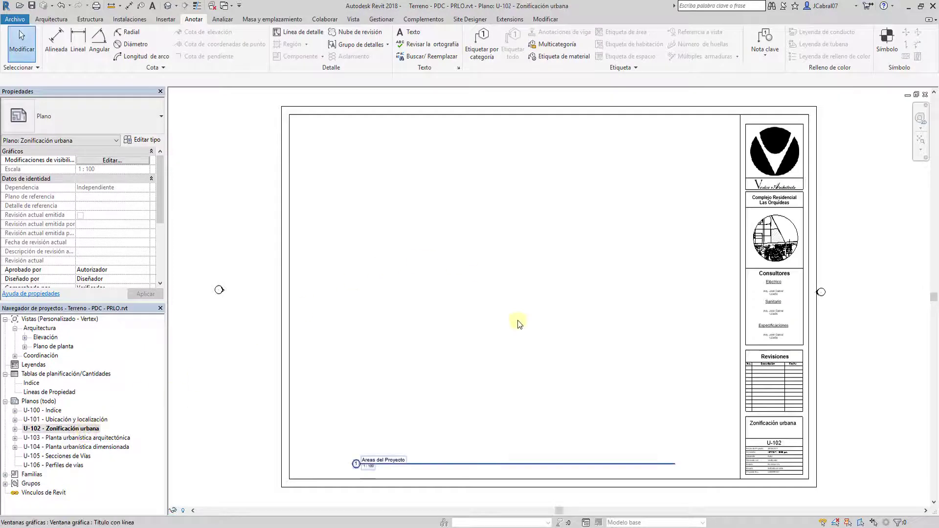
{"action": "left_click", "coordinate": [421, 301]}
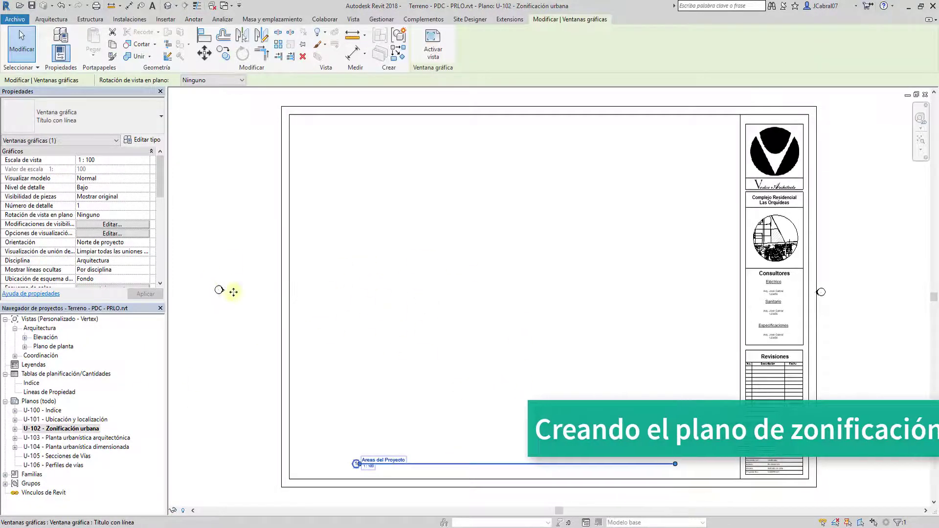
{"action": "double_click", "coordinate": [551, 304]}
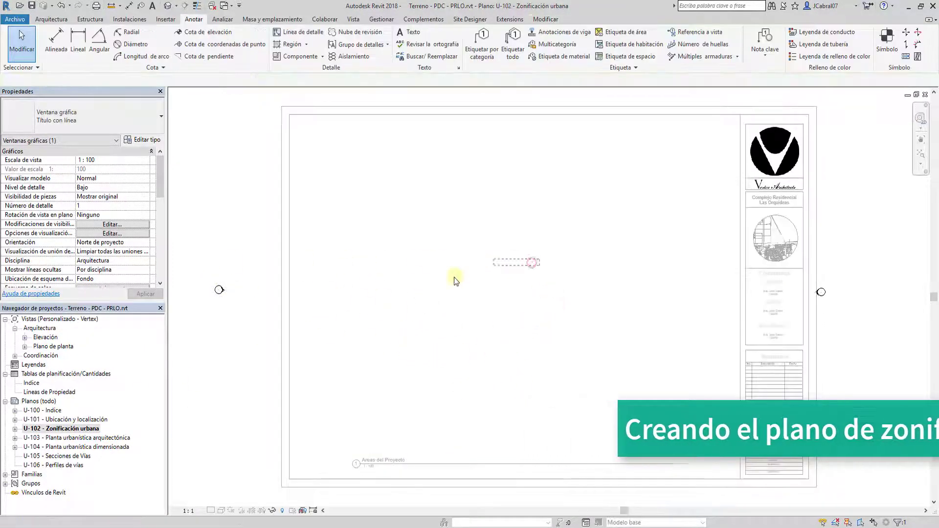
{"action": "left_click_drag", "start_coordinate": [213, 258], "coordinate": [325, 360]}
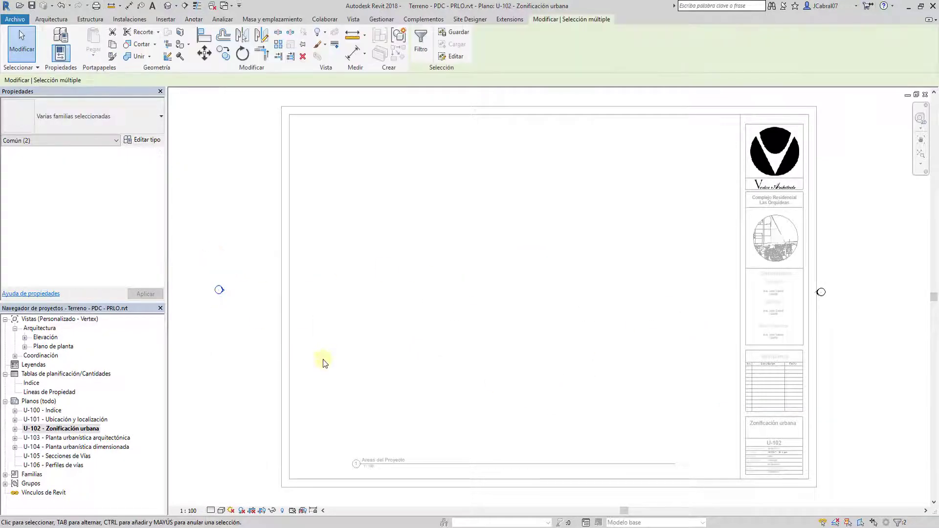
{"action": "right_click", "coordinate": [565, 270]}
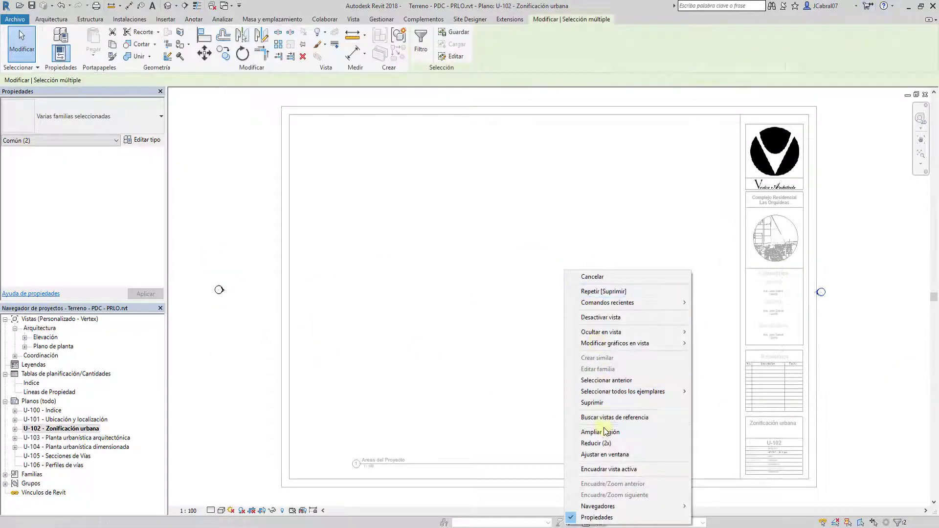
{"action": "left_click", "coordinate": [608, 455]}
{"action": "scroll", "coordinate": [528, 311], "scroll_direction": "down", "scroll_amount": 2}
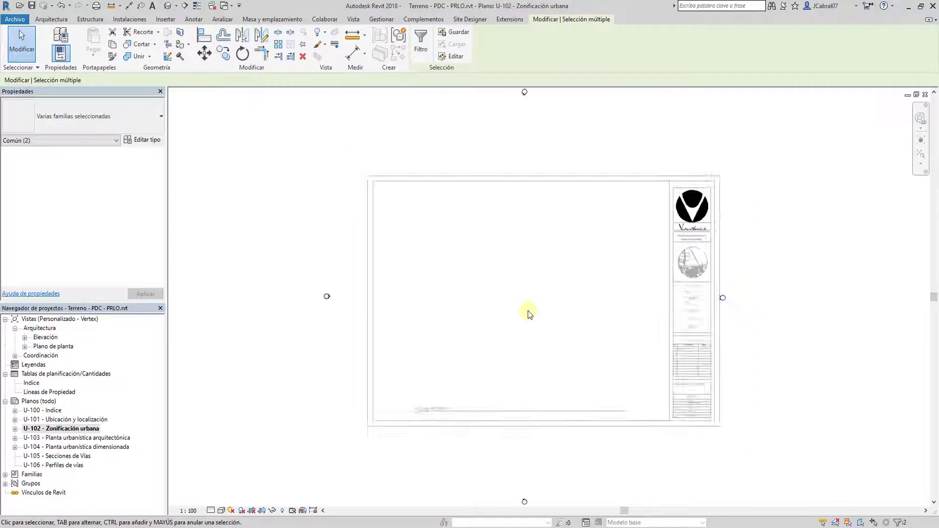
{"action": "scroll", "coordinate": [524, 311], "scroll_direction": "down", "scroll_amount": 1}
{"action": "scroll", "coordinate": [524, 310], "scroll_direction": "down", "scroll_amount": 2}
{"action": "scroll", "coordinate": [527, 310], "scroll_direction": "down", "scroll_amount": 1}
{"action": "scroll", "coordinate": [525, 309], "scroll_direction": "down", "scroll_amount": 2}
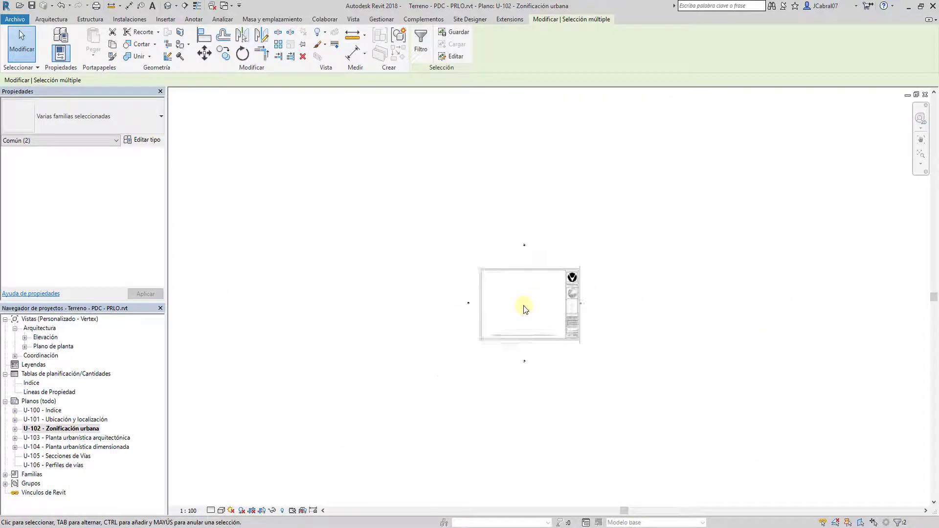
{"action": "scroll", "coordinate": [524, 308], "scroll_direction": "down", "scroll_amount": 1}
{"action": "scroll", "coordinate": [522, 305], "scroll_direction": "down", "scroll_amount": 1}
{"action": "scroll", "coordinate": [522, 305], "scroll_direction": "down", "scroll_amount": 1}
{"action": "scroll", "coordinate": [544, 288], "scroll_direction": "down", "scroll_amount": 2}
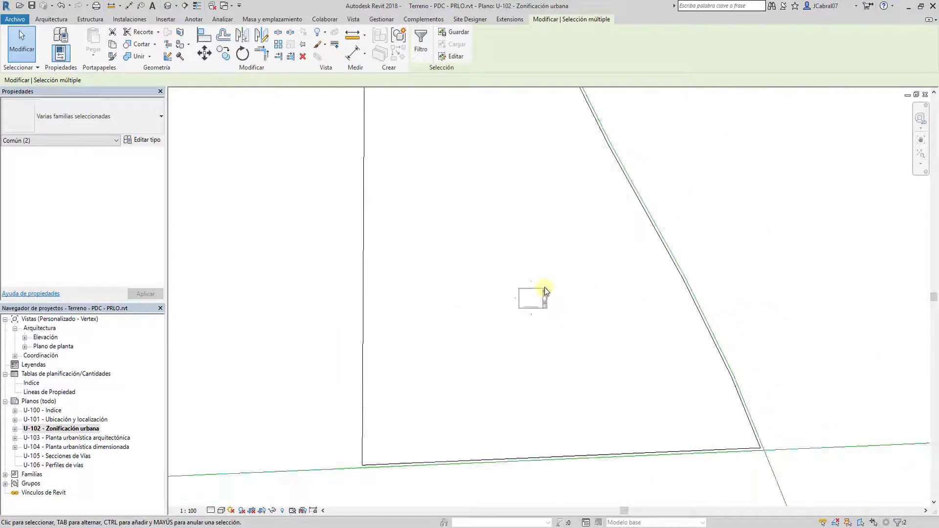
{"action": "scroll", "coordinate": [545, 287], "scroll_direction": "down", "scroll_amount": 1}
{"action": "scroll", "coordinate": [544, 286], "scroll_direction": "down", "scroll_amount": 1}
{"action": "scroll", "coordinate": [545, 286], "scroll_direction": "down", "scroll_amount": 1}
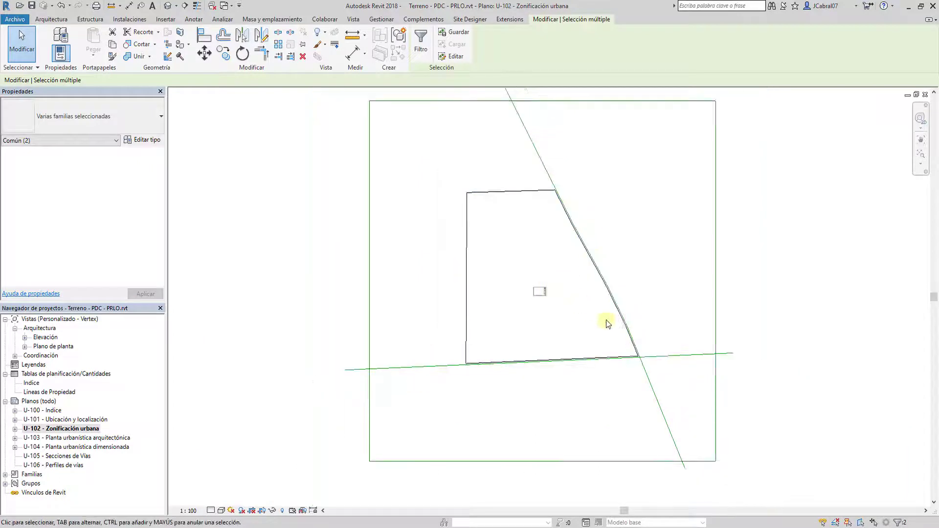
- Deactivate the viewport and drag it to a new position on the sheet
{"action": "left_click", "coordinate": [562, 347]}
{"action": "double_click", "coordinate": [788, 259]}
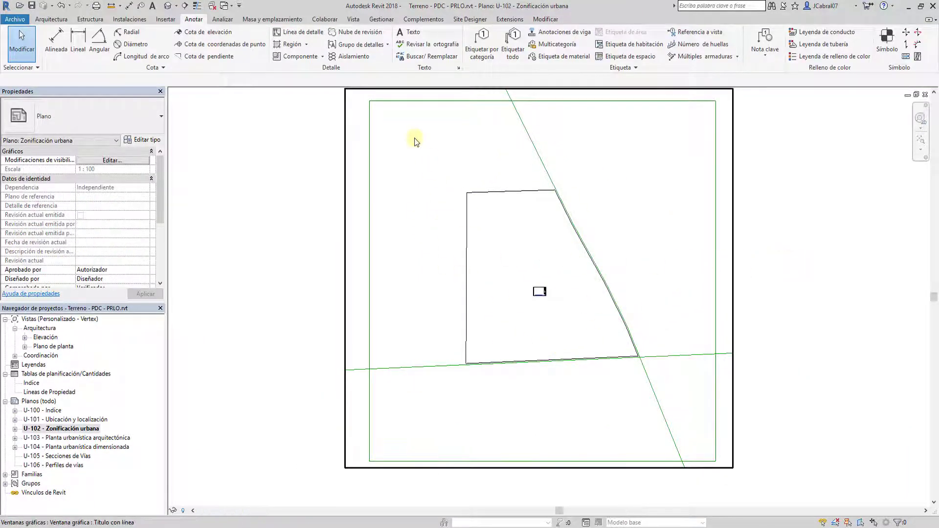
{"action": "mouse_move", "coordinate": [420, 99]}
{"action": "left_mouse_down"}
{"action": "mouse_move", "coordinate": [513, 186]}
{"action": "mouse_move", "coordinate": [670, 252]}
{"action": "mouse_move", "coordinate": [503, 180]}
{"action": "mouse_move", "coordinate": [738, 252]}
{"action": "mouse_move", "coordinate": [593, 212]}
{"action": "mouse_move", "coordinate": [604, 260]}
{"action": "left_mouse_up"}
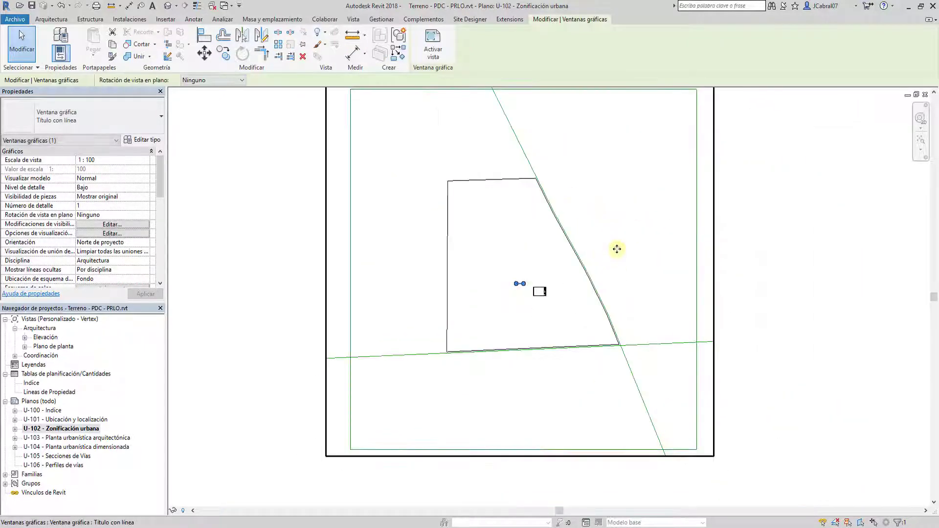
{"action": "key", "text": "Escape"}
- Set the Areas del Proyecto view scale to 1:5000 inside the activated viewport
{"action": "double_click", "coordinate": [262, 445]}
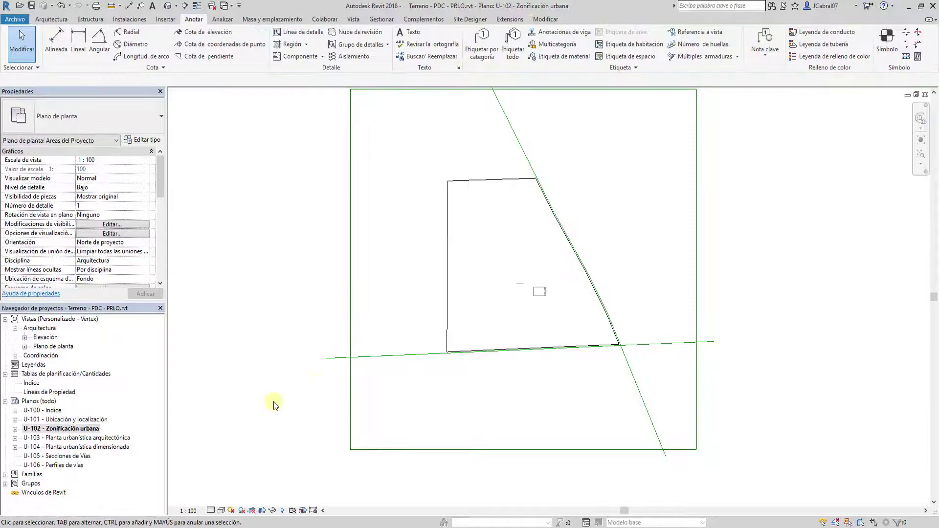
{"action": "left_click", "coordinate": [195, 513]}
{"action": "left_click", "coordinate": [205, 502]}
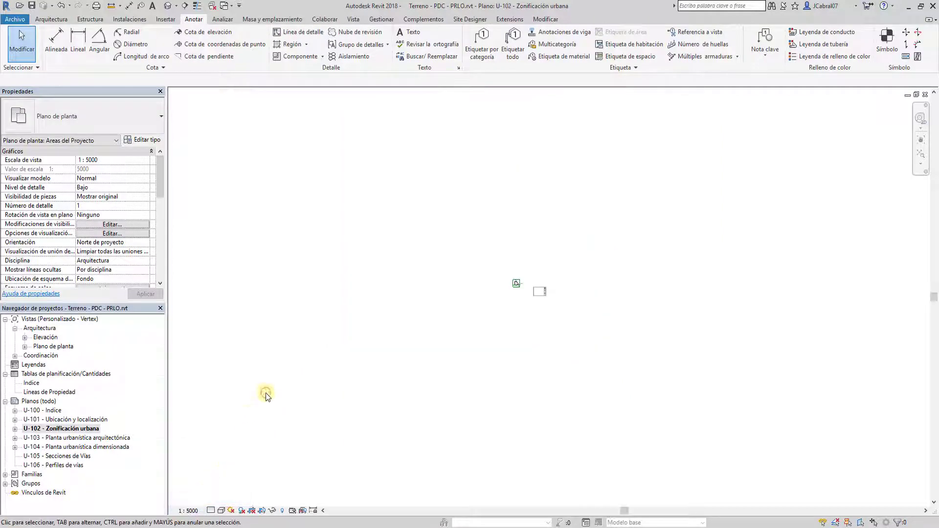
{"action": "left_click", "coordinate": [517, 283]}
{"action": "key", "text": "Escape"}
{"action": "double_click", "coordinate": [671, 244]}
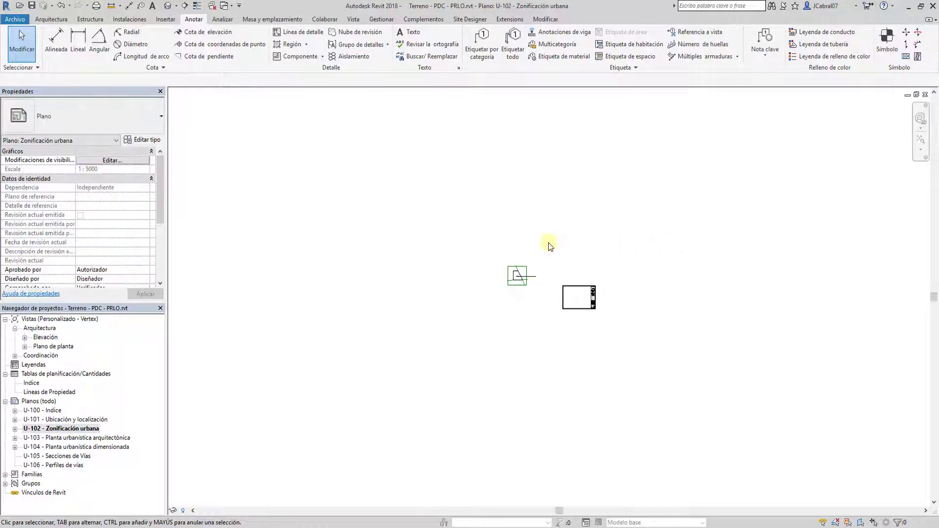
- Give the viewport a custom 1:3000 scale in Properties and apply it
{"action": "left_click", "coordinate": [517, 278]}
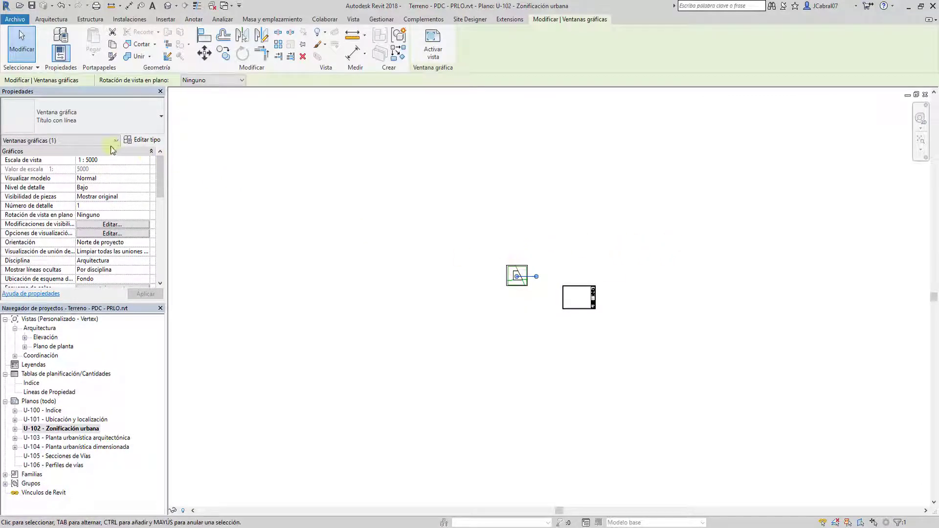
{"action": "left_click", "coordinate": [146, 162]}
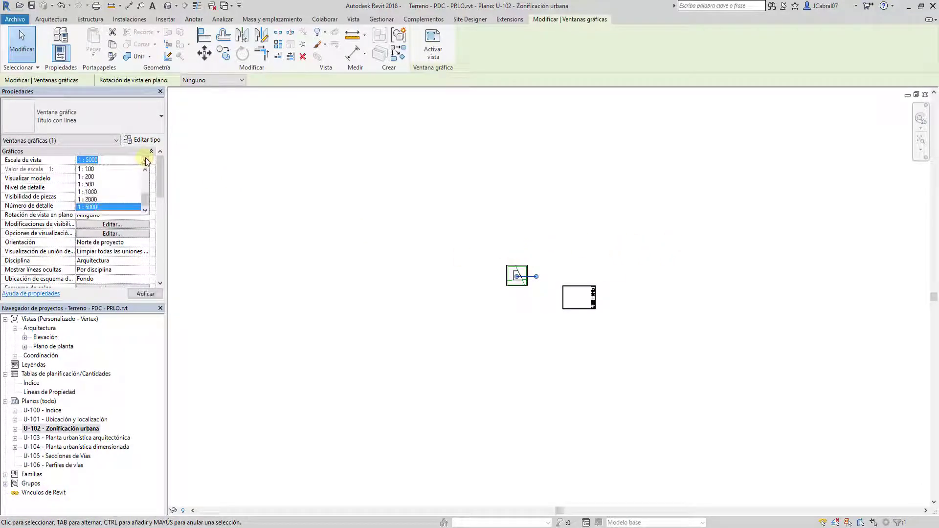
{"action": "left_click", "coordinate": [146, 161]}
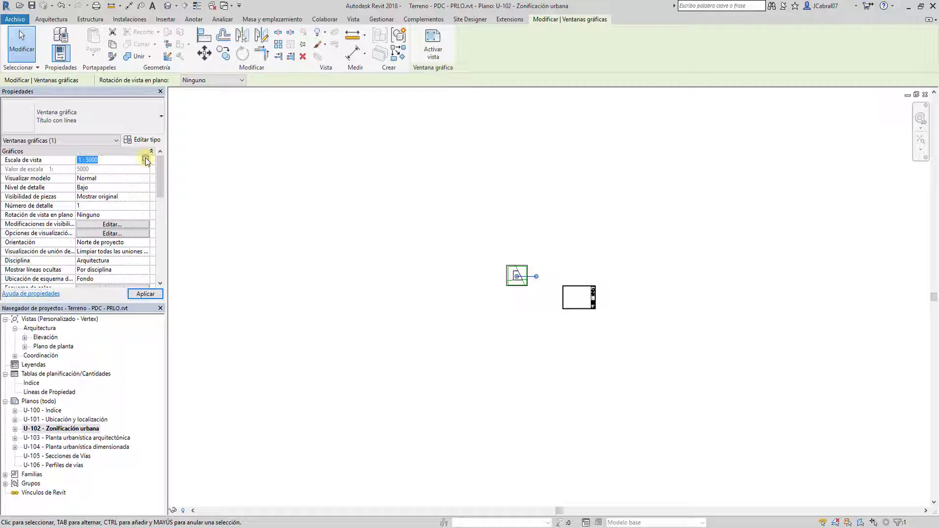
{"action": "left_click", "coordinate": [146, 161]}
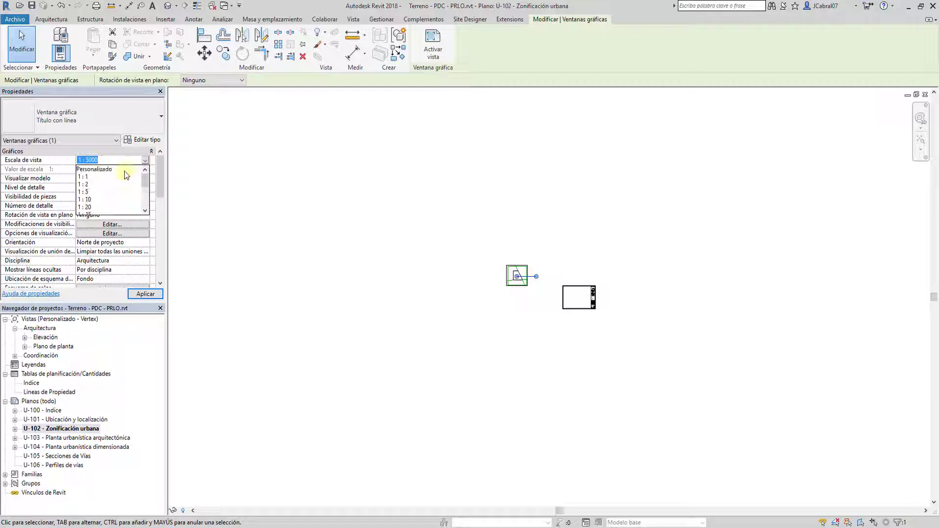
{"action": "key", "text": "Escape"}
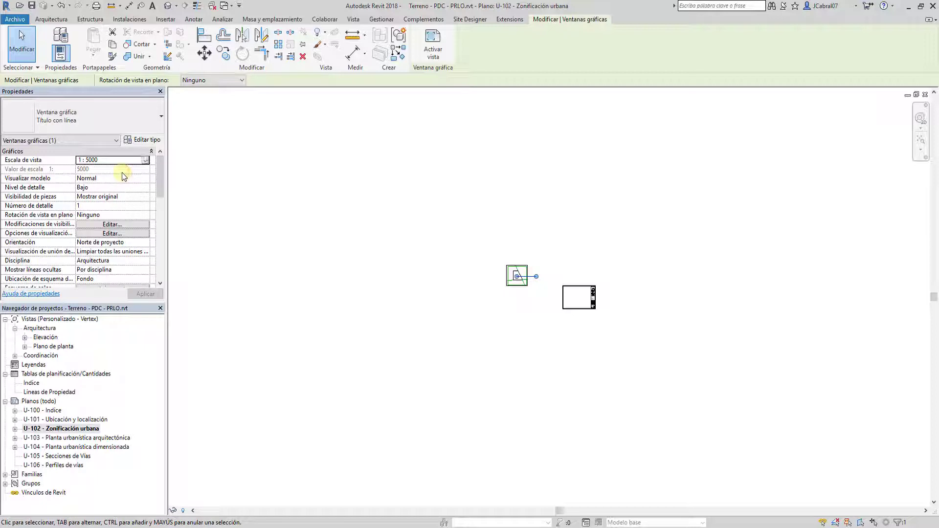
{"action": "left_click", "coordinate": [145, 160]}
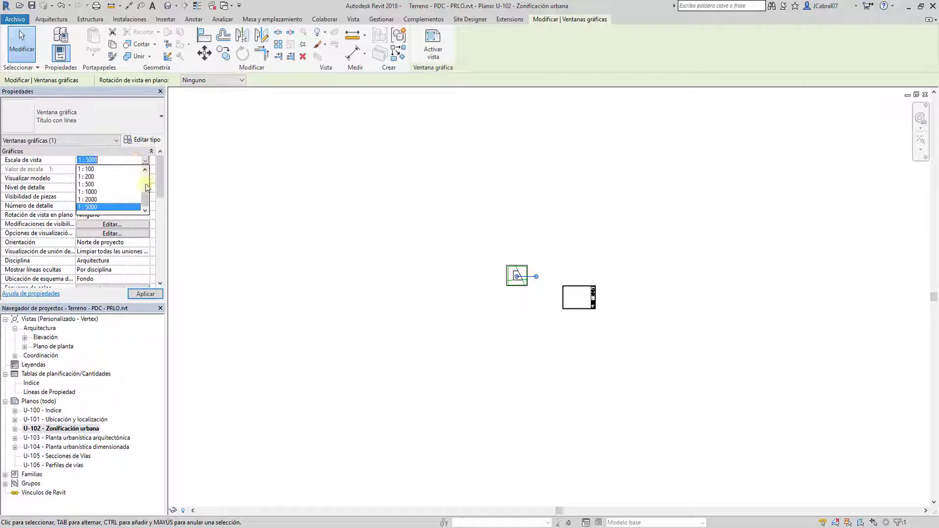
{"action": "left_click_drag", "start_coordinate": [146, 206], "coordinate": [145, 179]}
{"action": "left_click", "coordinate": [129, 169]}
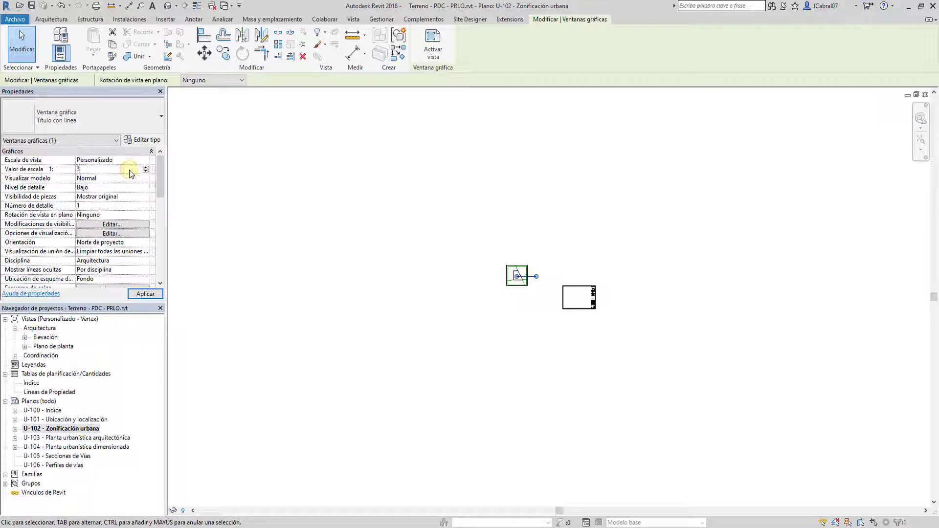
{"action": "type", "text": "3000"}
{"action": "left_click", "coordinate": [142, 292]}
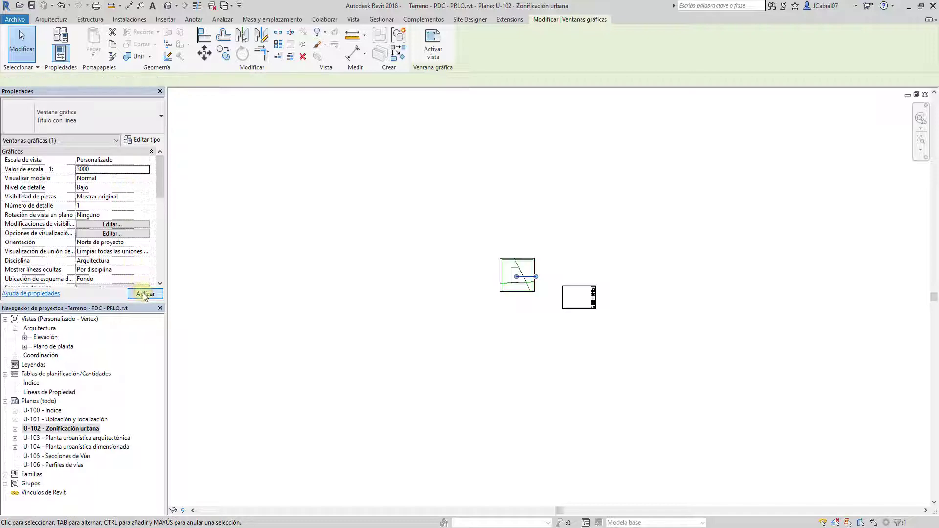
{"action": "left_click", "coordinate": [471, 364]}
- Drag the enlarged viewport inside the U-102 title block
{"action": "scroll", "coordinate": [600, 301], "scroll_direction": "up", "scroll_amount": 2}
{"action": "scroll", "coordinate": [595, 297], "scroll_direction": "up", "scroll_amount": 2}
{"action": "scroll", "coordinate": [595, 297], "scroll_direction": "up", "scroll_amount": 2}
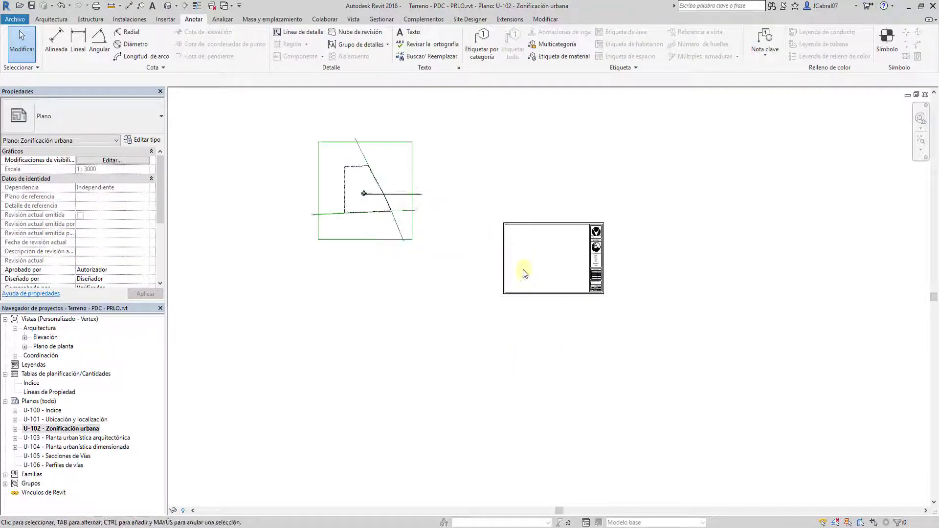
{"action": "scroll", "coordinate": [522, 271], "scroll_direction": "up", "scroll_amount": 1}
{"action": "mouse_move", "coordinate": [358, 157]}
{"action": "left_mouse_down"}
{"action": "mouse_move", "coordinate": [567, 236]}
{"action": "mouse_move", "coordinate": [577, 250]}
{"action": "left_mouse_up"}
{"action": "scroll", "coordinate": [567, 240], "scroll_direction": "up", "scroll_amount": 3}
{"action": "scroll", "coordinate": [568, 235], "scroll_direction": "up", "scroll_amount": 1}
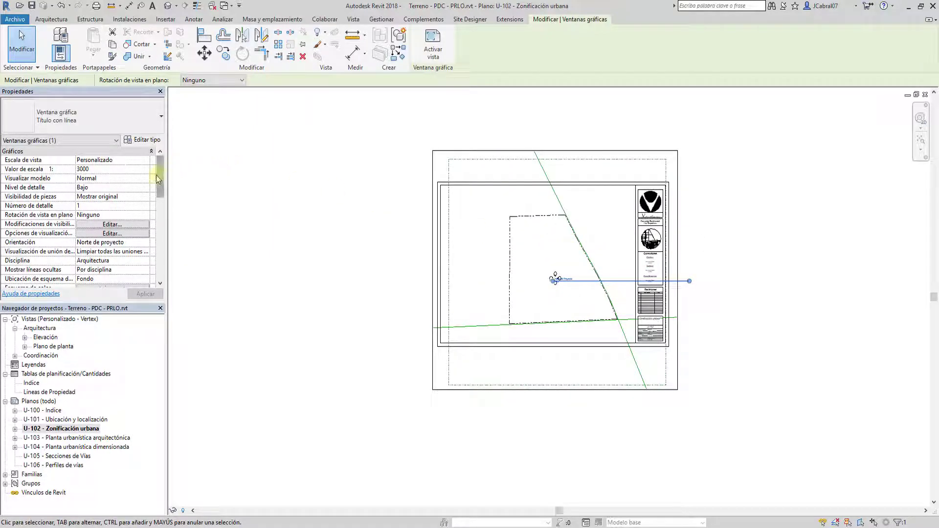
- Check the viewport's view type, then delete the viewport and undo the deletion
{"action": "mouse_move", "coordinate": [157, 176]}
{"action": "left_mouse_down"}
{"action": "mouse_move", "coordinate": [163, 255]}
{"action": "mouse_move", "coordinate": [167, 218]}
{"action": "left_mouse_up"}
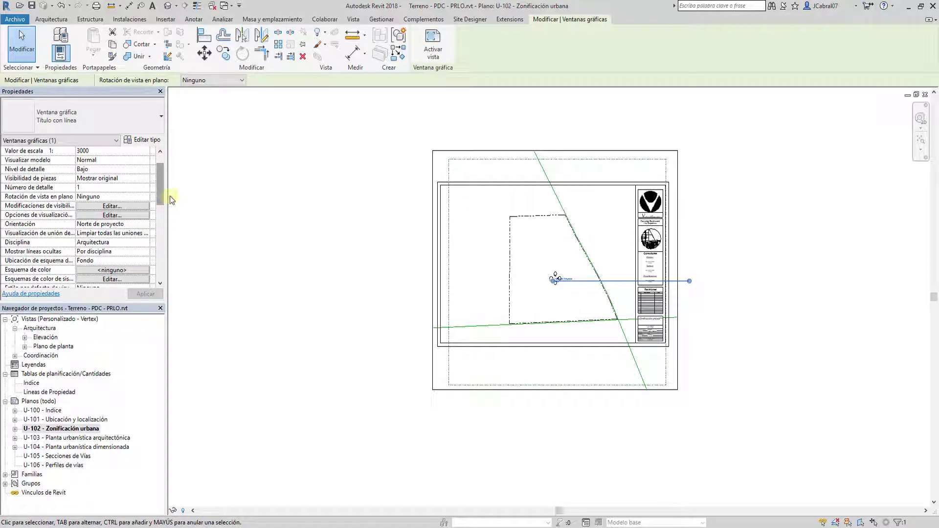
{"action": "double_click", "coordinate": [503, 236]}
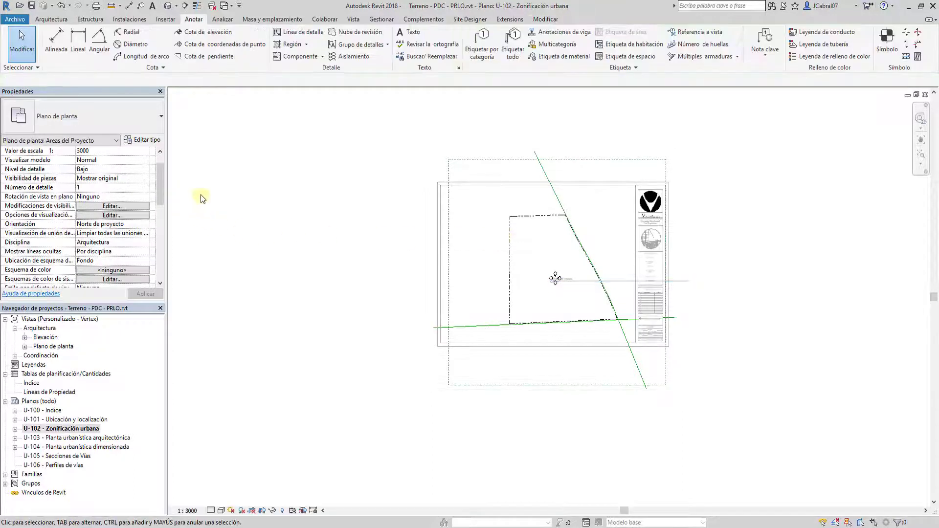
{"action": "left_click", "coordinate": [45, 128]}
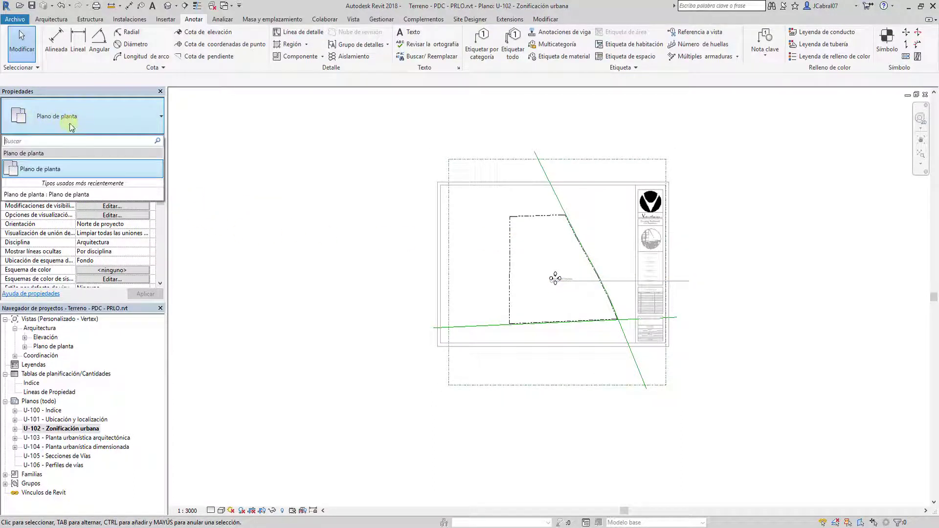
{"action": "double_click", "coordinate": [315, 219]}
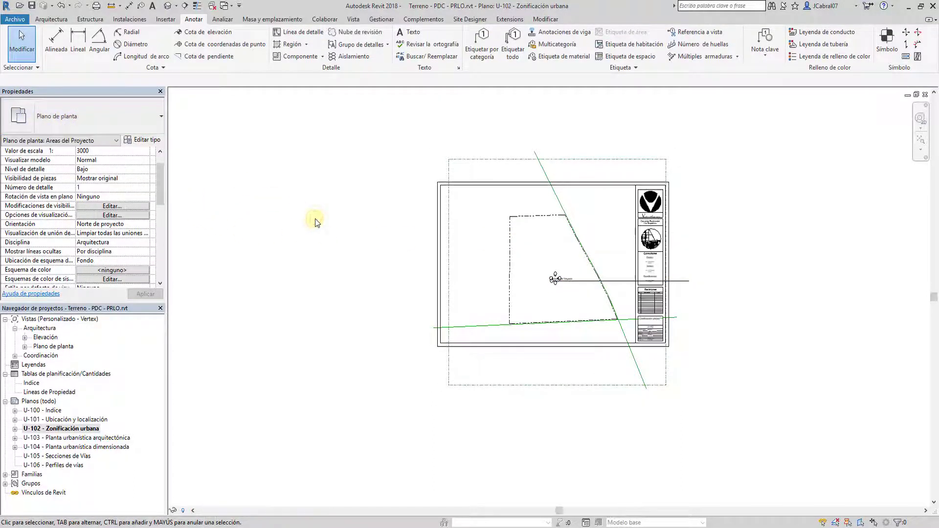
{"action": "left_click", "coordinate": [521, 207]}
{"action": "key", "text": "Delete"}
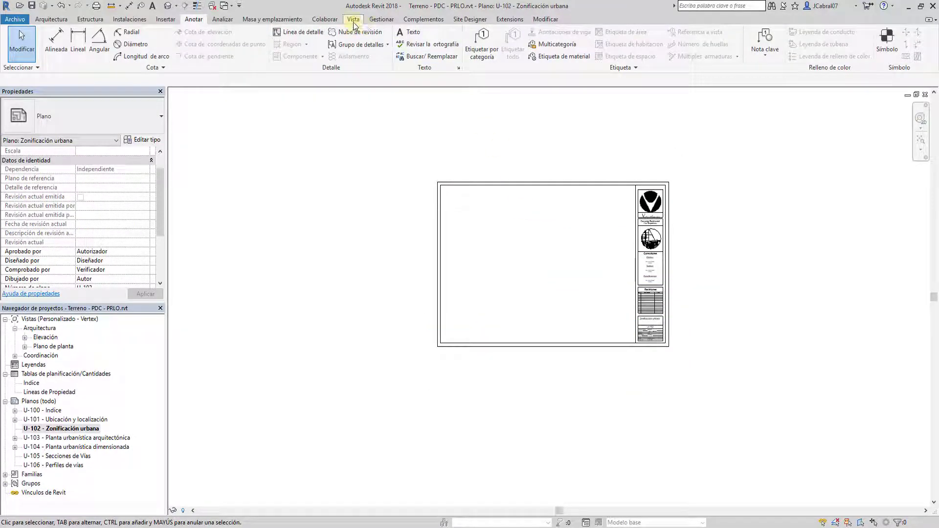
{"action": "key", "text": "ctrl+z"}
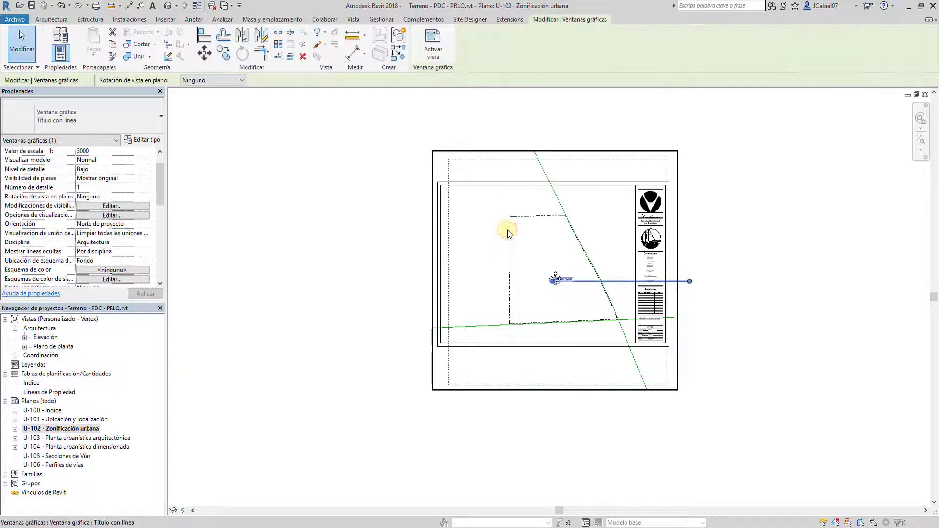
- Locate the Areas del Proyecto view under U-102 and remove its viewport from the sheet
{"action": "left_click", "coordinate": [16, 429]}
{"action": "left_click", "coordinate": [61, 438]}
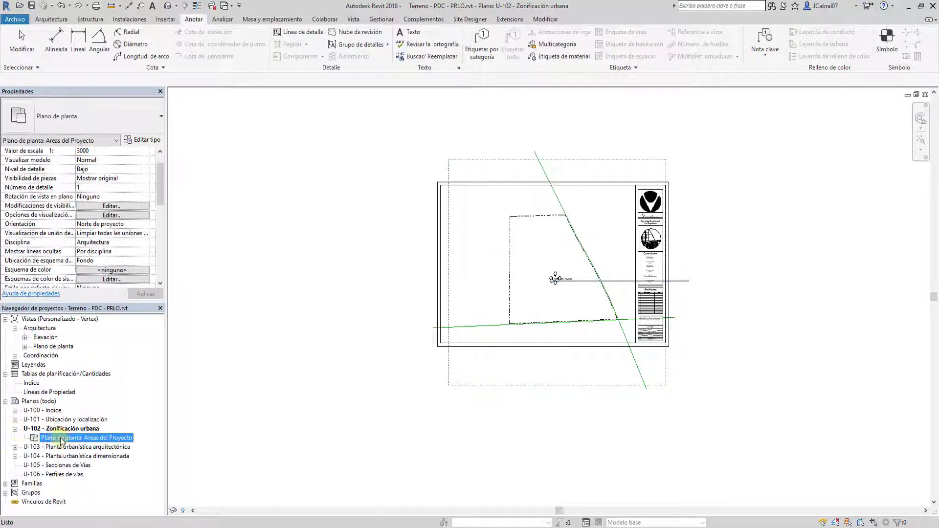
{"action": "right_click", "coordinate": [64, 439]}
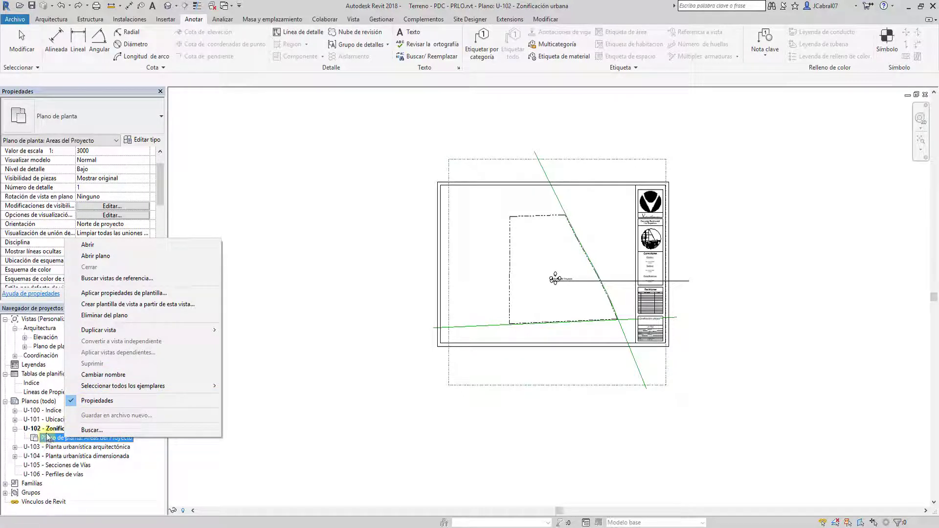
{"action": "left_click", "coordinate": [287, 411]}
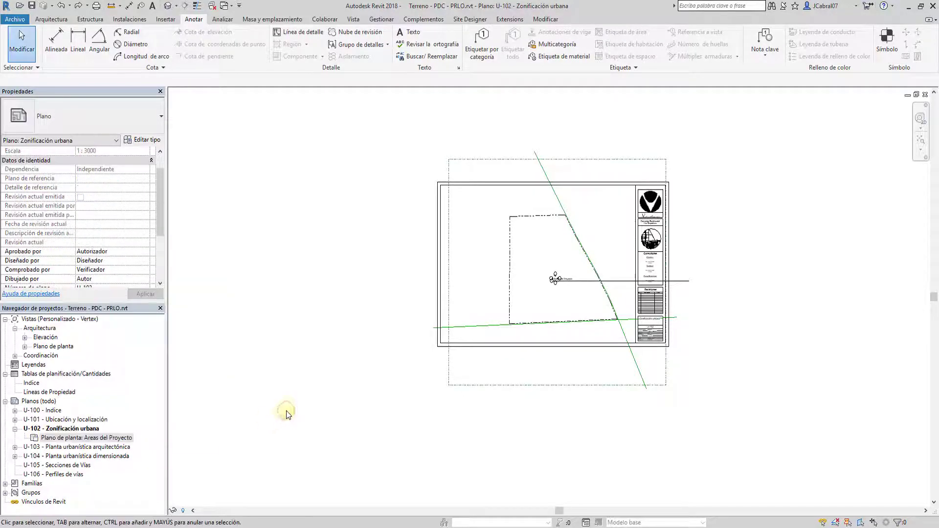
{"action": "left_click", "coordinate": [514, 324]}
{"action": "key", "text": "Delete"}
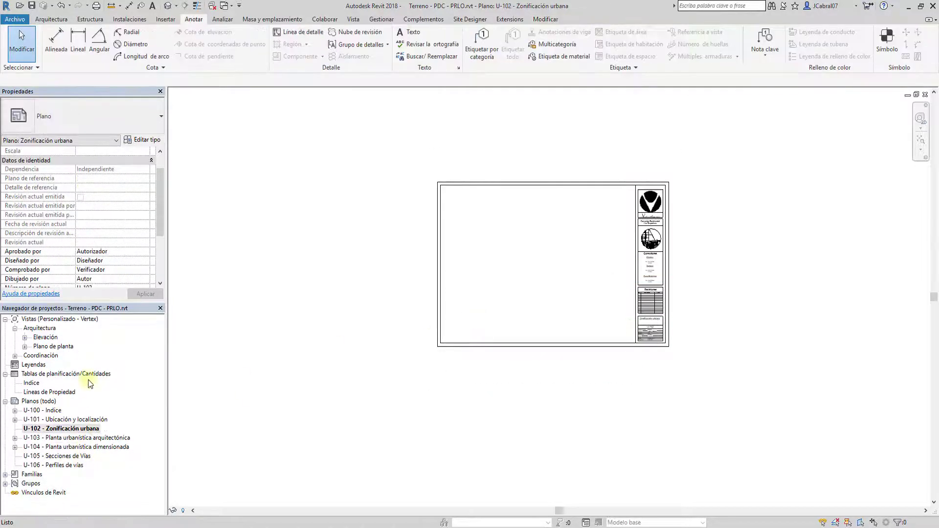
- Delete the Areas del Proyecto floor plan view from the Project Browser
{"action": "left_click", "coordinate": [25, 346]}
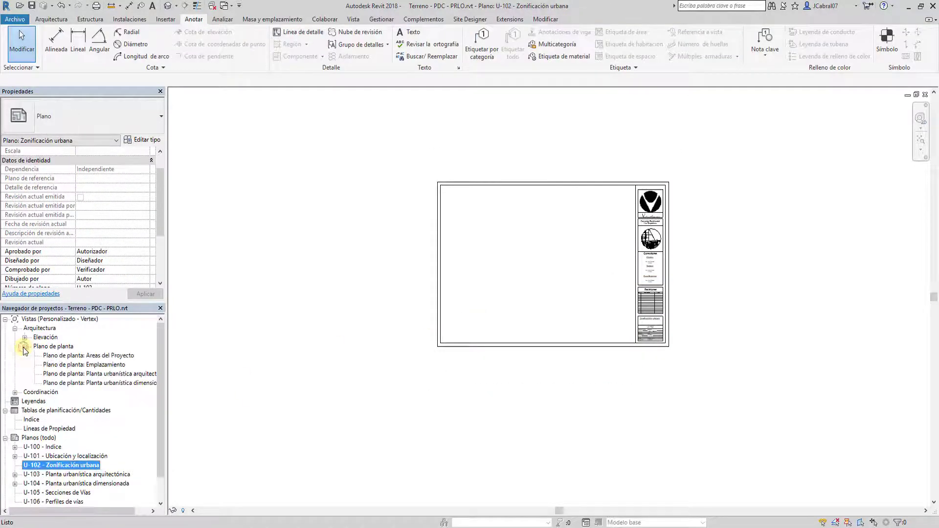
{"action": "left_click", "coordinate": [62, 365]}
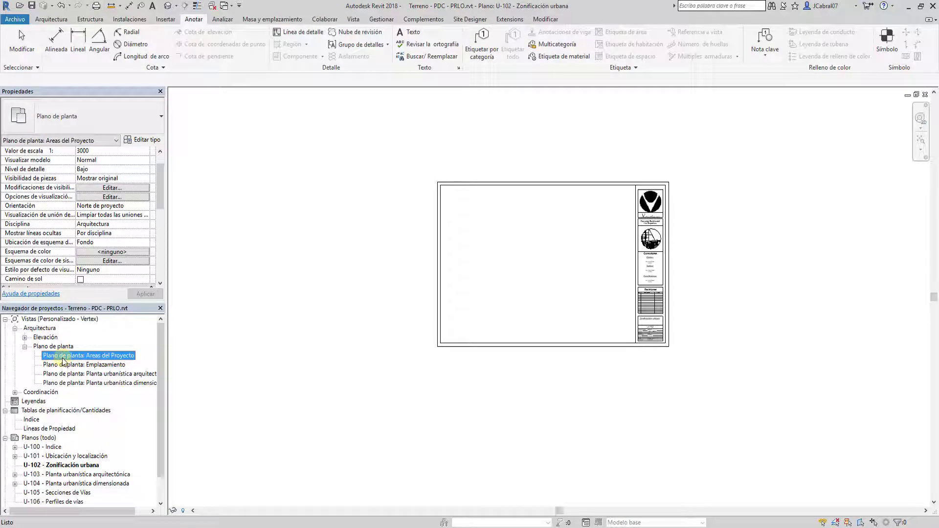
{"action": "right_click", "coordinate": [63, 360]}
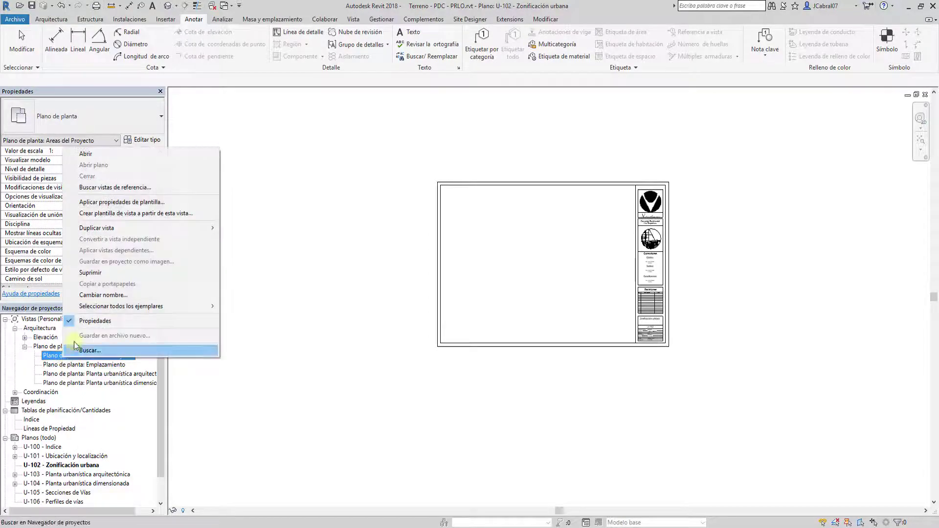
{"action": "left_click", "coordinate": [104, 278]}
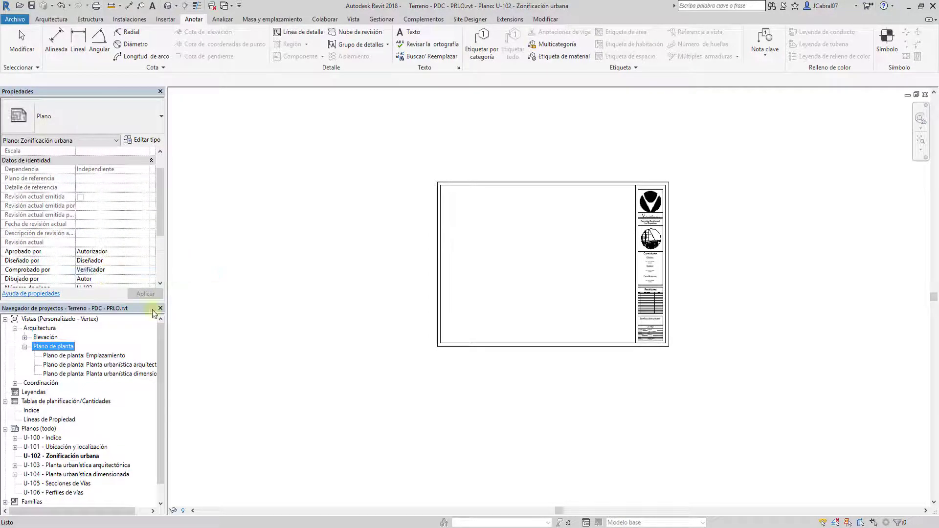
{"action": "left_click", "coordinate": [362, 21]}
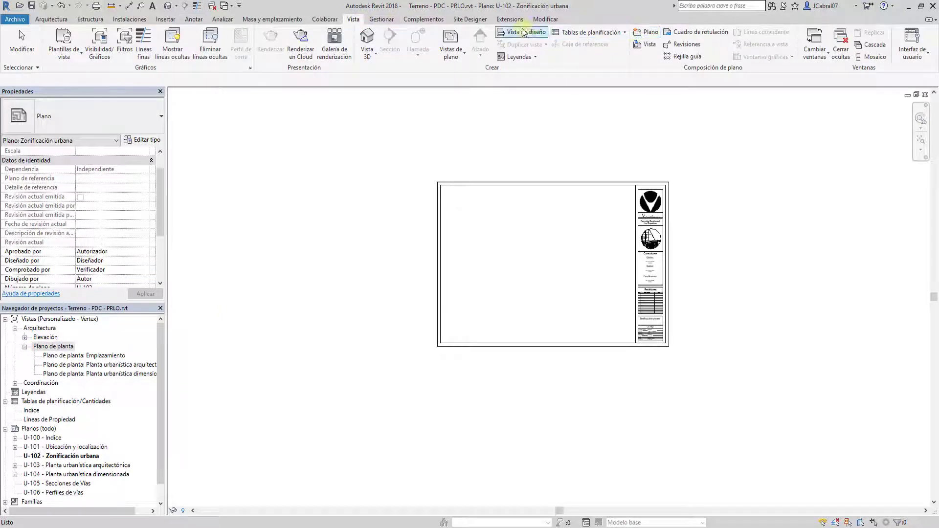
{"action": "left_click", "coordinate": [463, 54]}
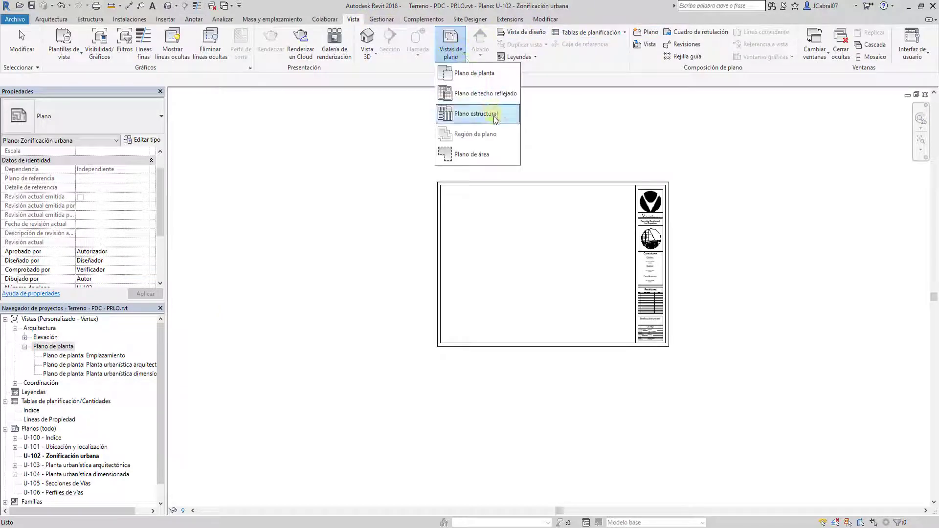
{"action": "left_click", "coordinate": [472, 154]}
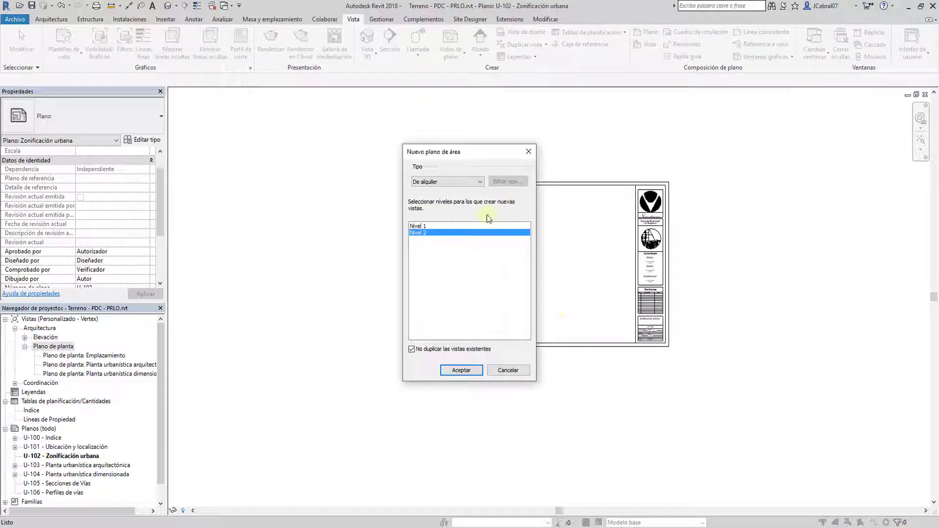
{"action": "left_click", "coordinate": [458, 184]}
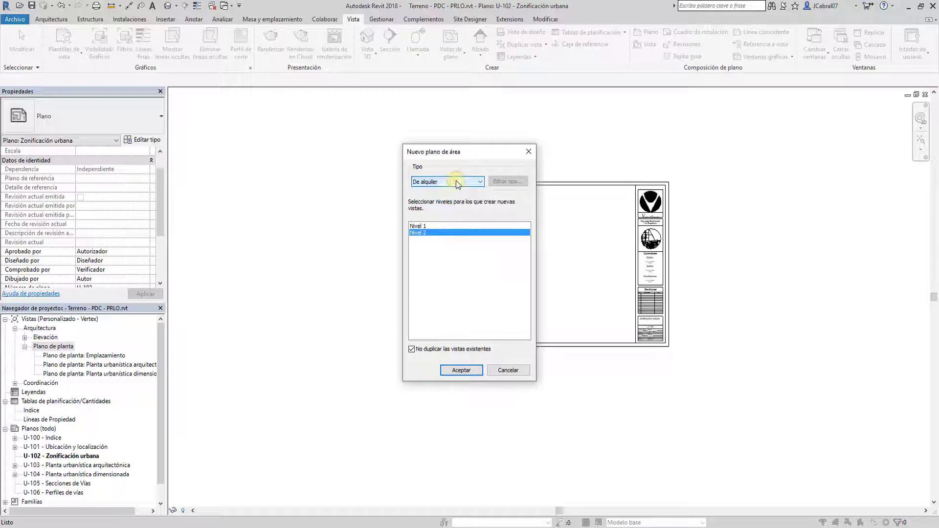
{"action": "left_click", "coordinate": [529, 151]}
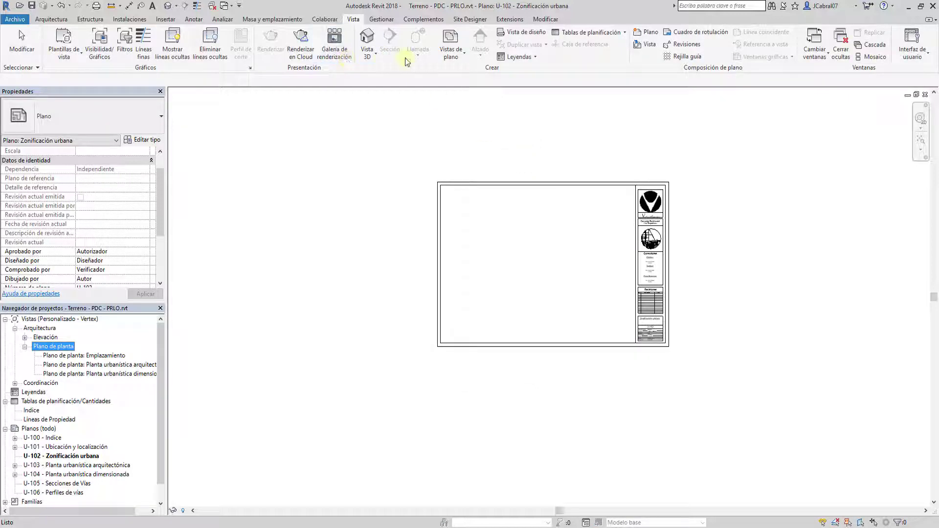
{"action": "left_click", "coordinate": [51, 19]}
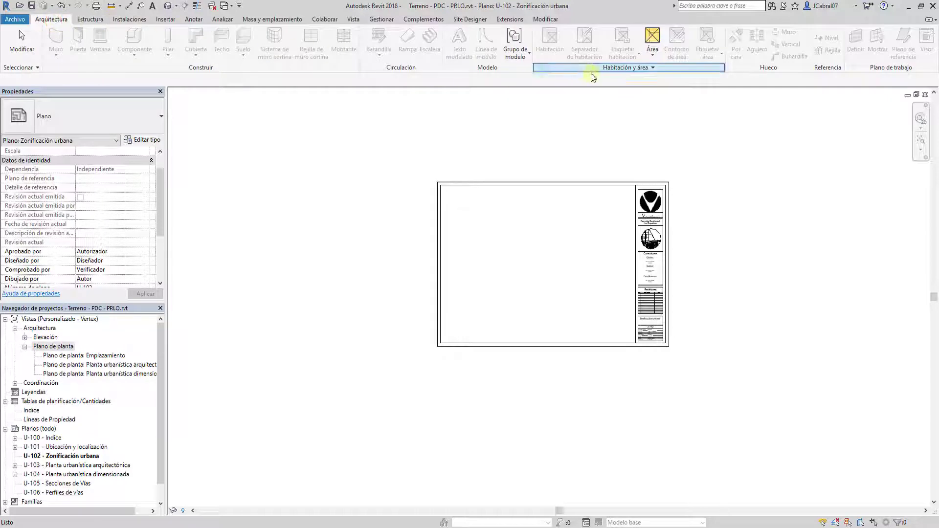
- Add a new area scheme named Zonificación urbana in Area and Volume Computations
{"action": "left_click", "coordinate": [593, 68]}
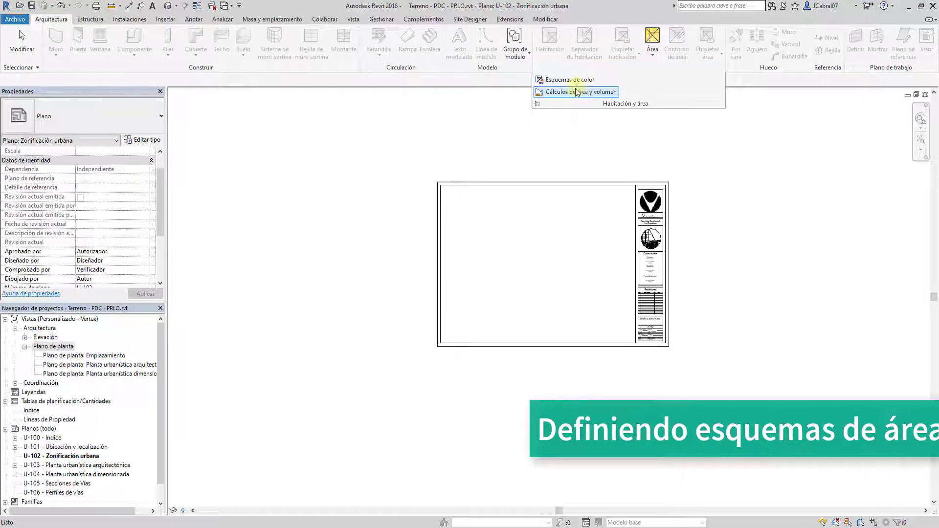
{"action": "left_click", "coordinate": [582, 93]}
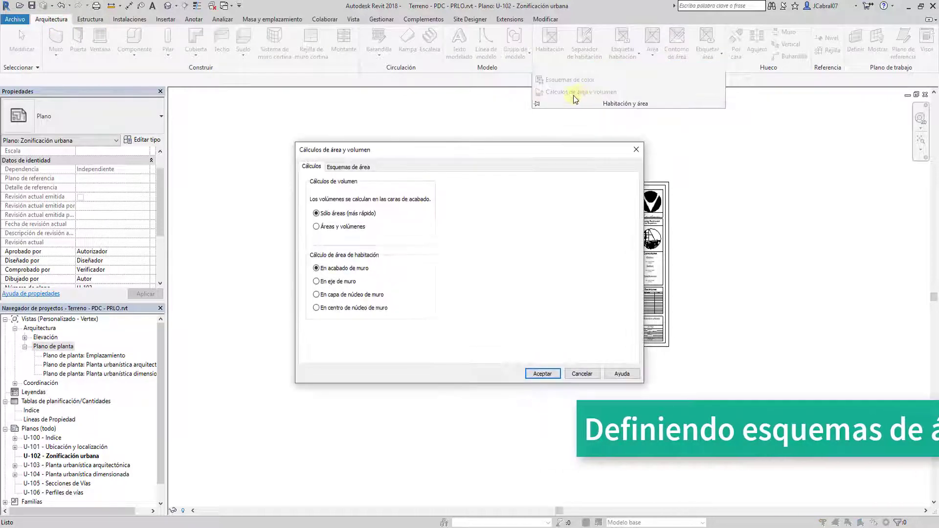
{"action": "left_click", "coordinate": [348, 166]}
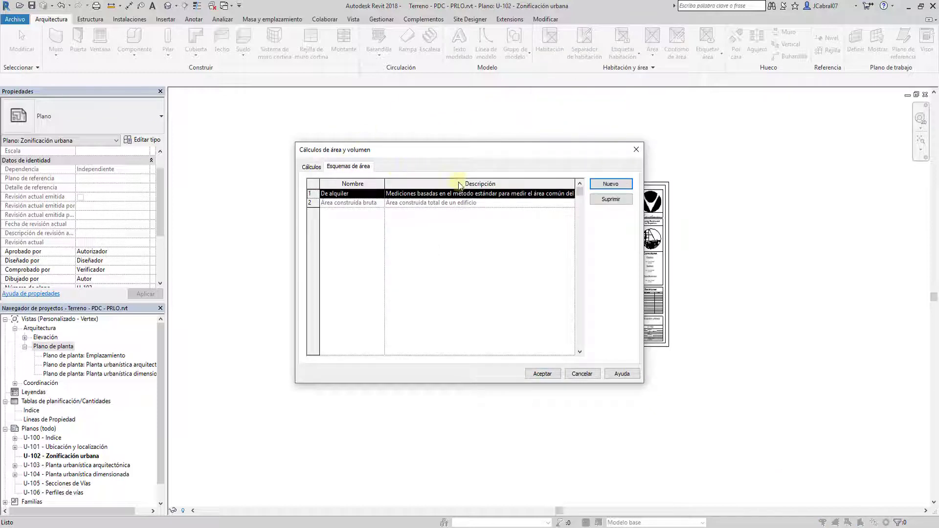
{"action": "left_click", "coordinate": [619, 183]}
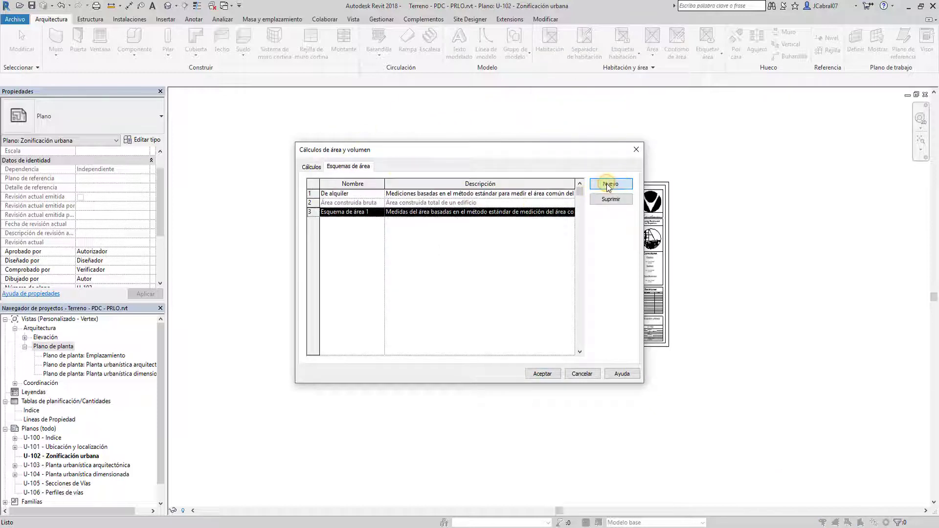
{"action": "left_click", "coordinate": [375, 217]}
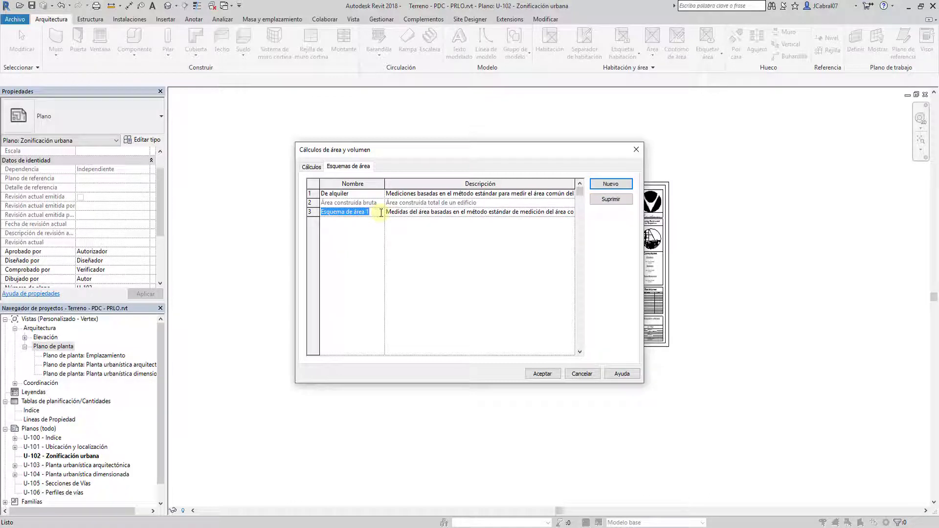
{"action": "type", "text": "Dis"}
{"action": "left_click", "coordinate": [549, 377]}
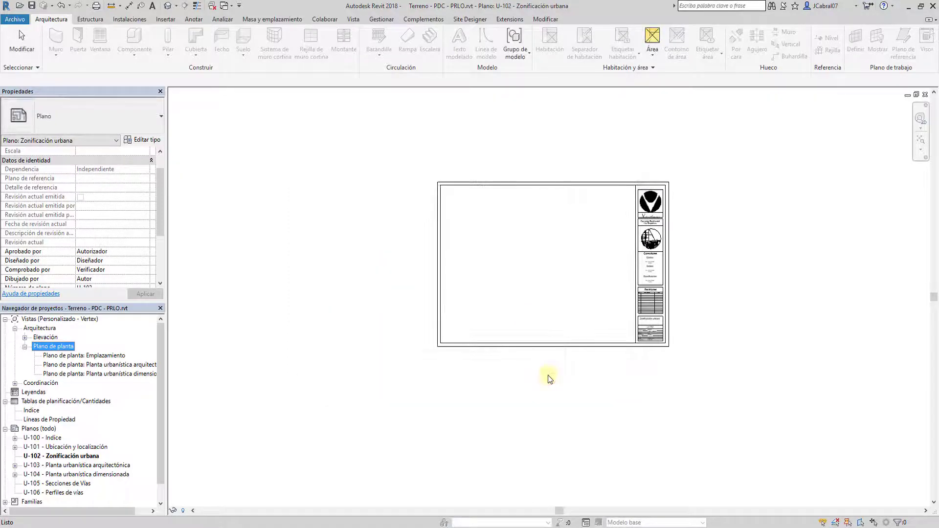
- Add a fourth area scheme named Lotificación
{"action": "left_click", "coordinate": [650, 71]}
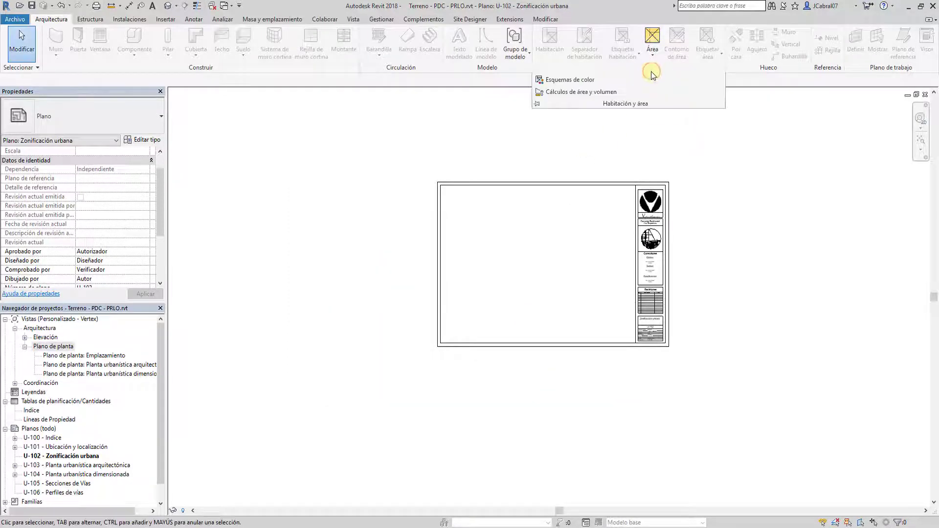
{"action": "left_click", "coordinate": [587, 91]}
{"action": "left_click", "coordinate": [362, 168]}
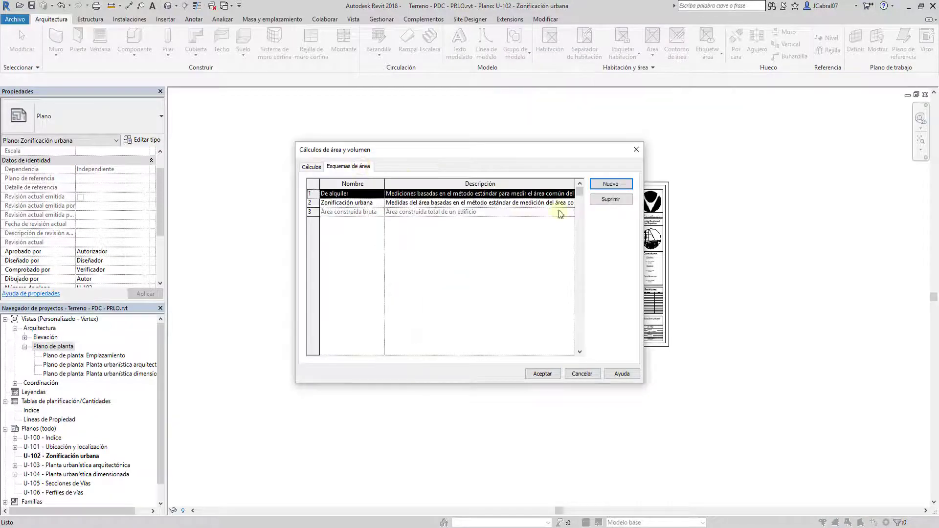
{"action": "left_click", "coordinate": [611, 183]}
{"action": "left_click", "coordinate": [372, 221]}
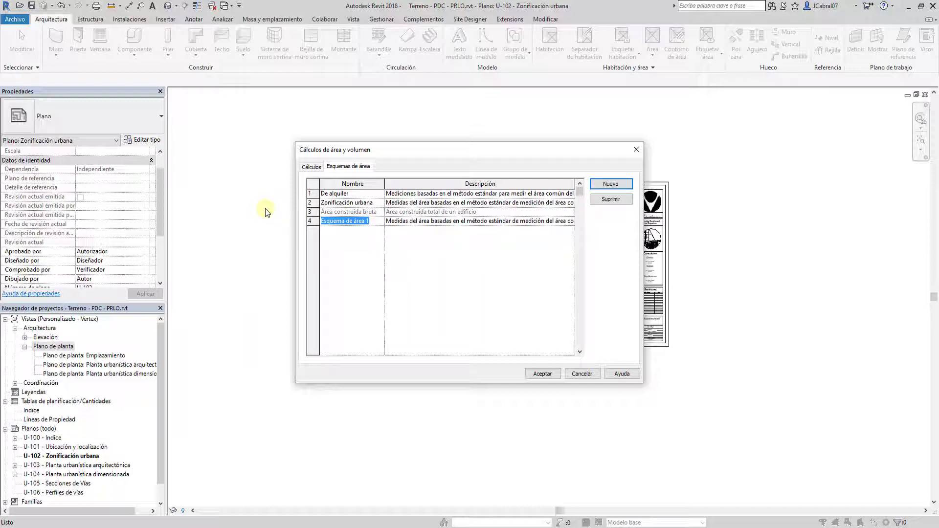
{"action": "type", "text": "Dis"}
{"action": "type", "text": "tribuc"}
{"action": "key", "text": "BackSpace"}
{"action": "key", "text": "BackSpace"}
{"action": "key", "text": "BackSpace"}
{"action": "type", "text": "Lotifi"}
{"action": "type", "text": "cación"}
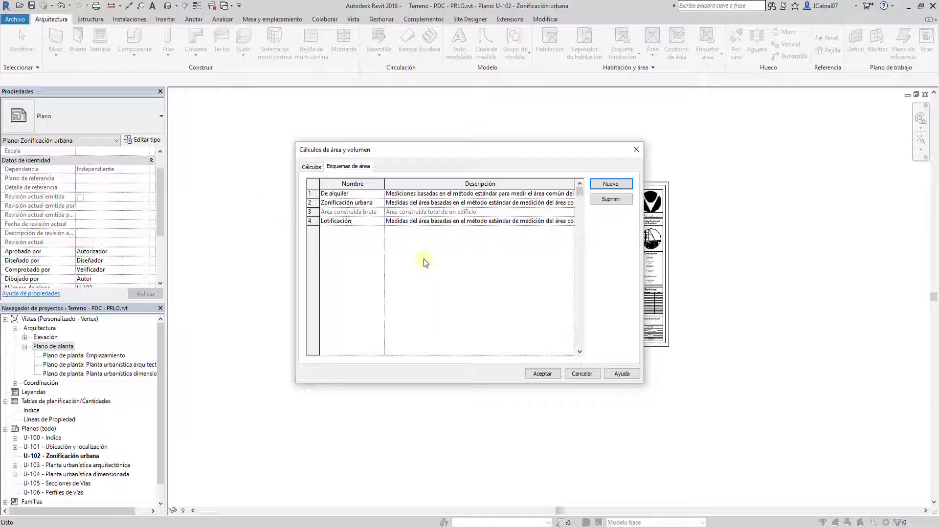
- Erase the old description text of the Zonificación urbana scheme
{"action": "left_click", "coordinate": [388, 206]}
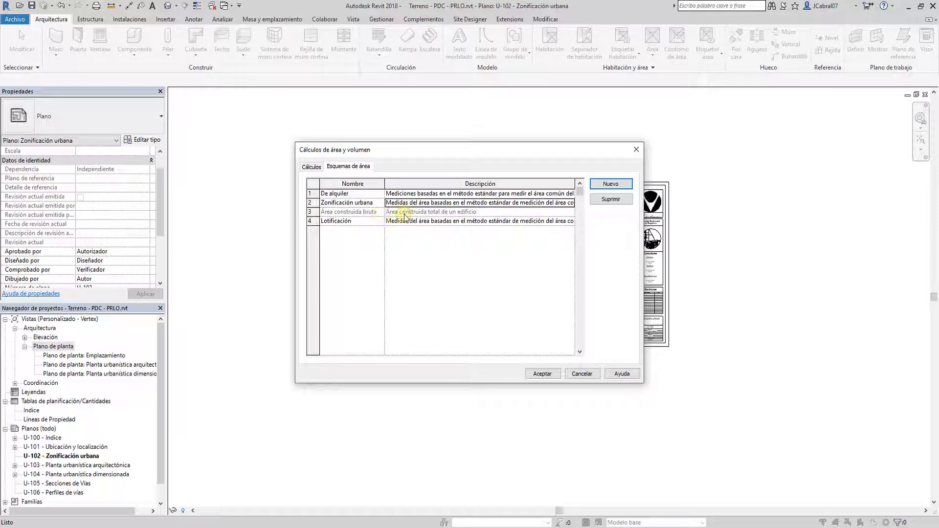
{"action": "left_click", "coordinate": [428, 204]}
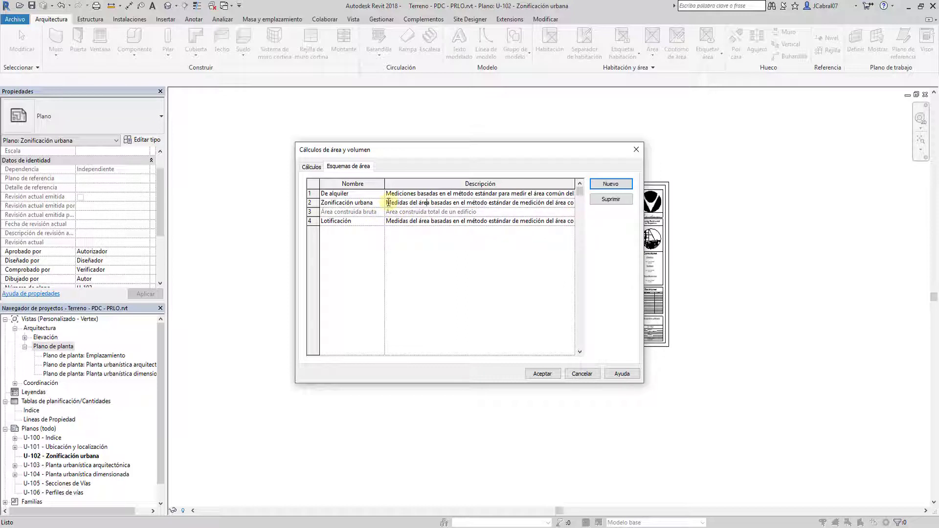
{"action": "left_click_drag", "start_coordinate": [392, 202], "coordinate": [624, 196]}
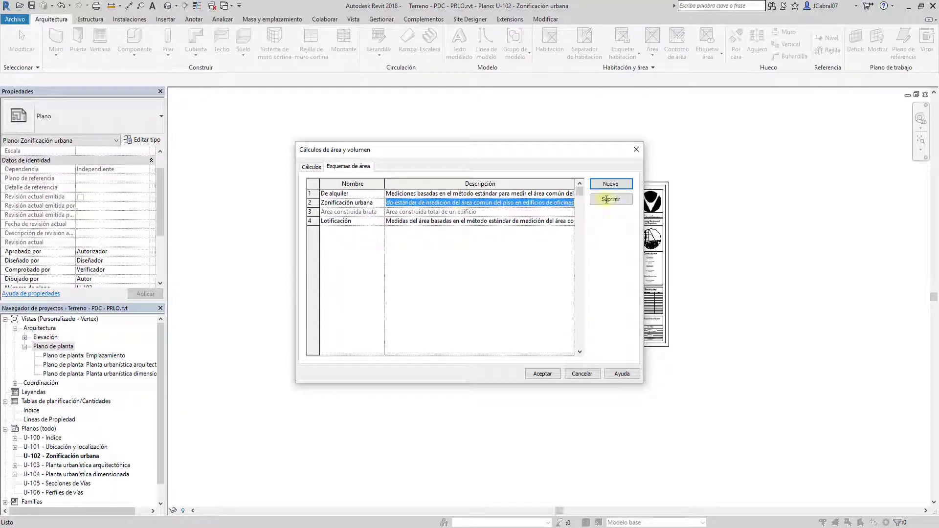
{"action": "key", "text": "Delete"}
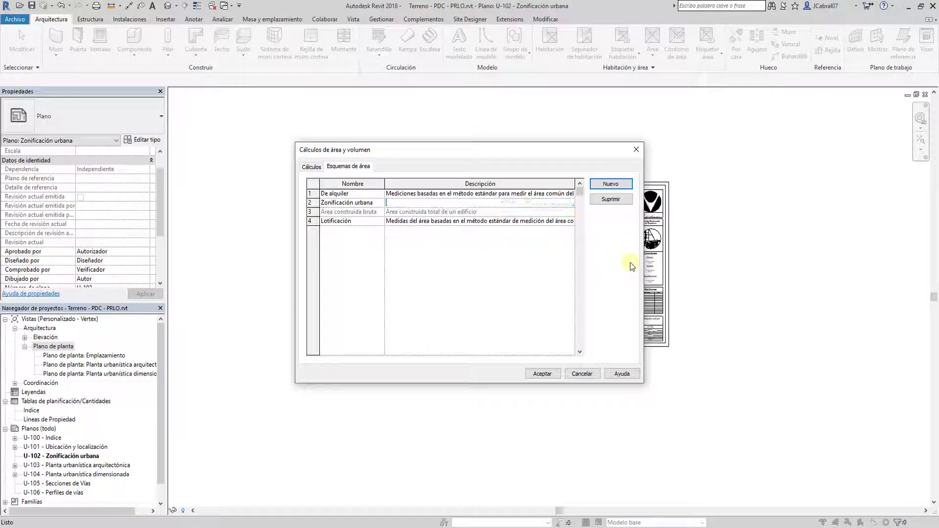
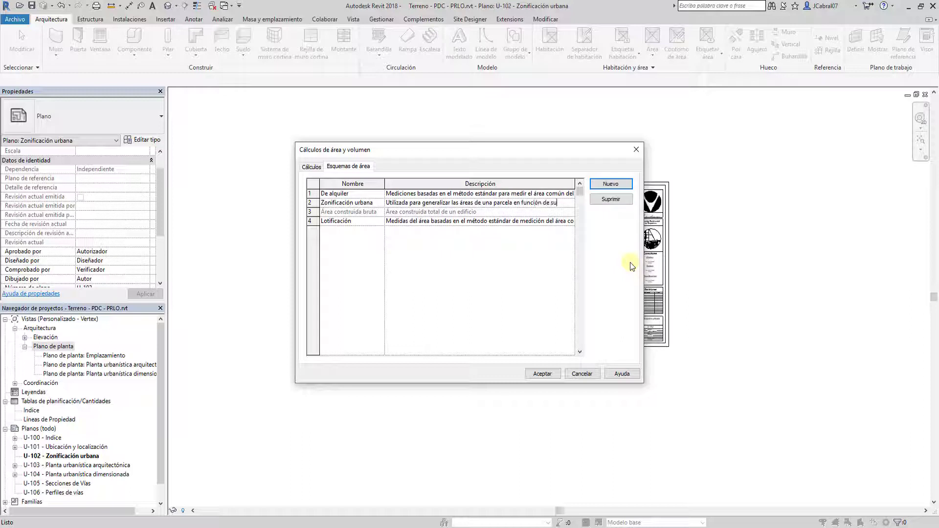
- End the Zonificación urbana description with 'final.' and make Lotificación read 'Utilizada para definir los lotes divididos de una parcela.'
{"action": "type", "text": "final."}
{"action": "left_click_drag", "start_coordinate": [387, 221], "coordinate": [598, 226]}
{"action": "key", "text": "Delete"}
{"action": "type", "text": "Utilizada para definir"}
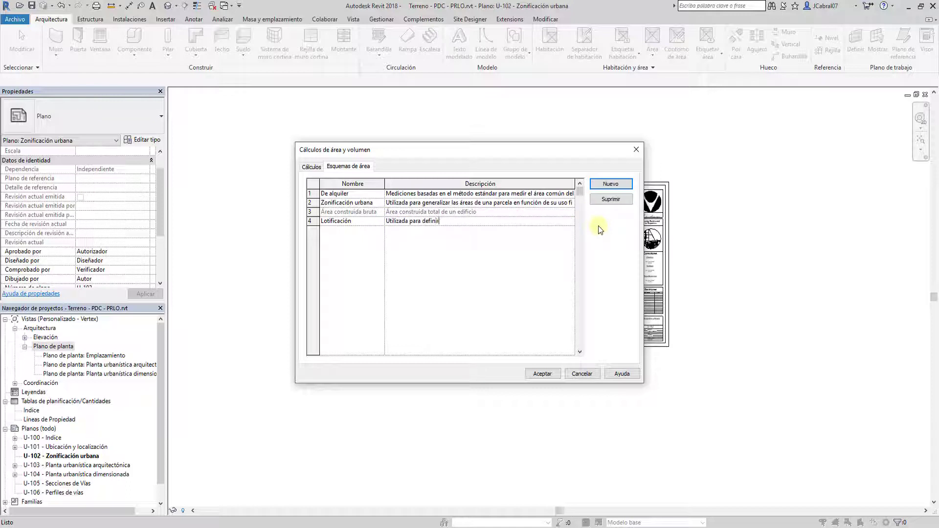
{"action": "type", "text": "los lo"}
{"action": "type", "text": "tes "}
{"action": "type", "text": "di"}
{"action": "type", "text": "vididos"}
{"action": "type", "text": " de una parcel"}
{"action": "type", "text": "a."}
- Confirm the area scheme description changes and reposition the sheet view
{"action": "left_click", "coordinate": [543, 373]}
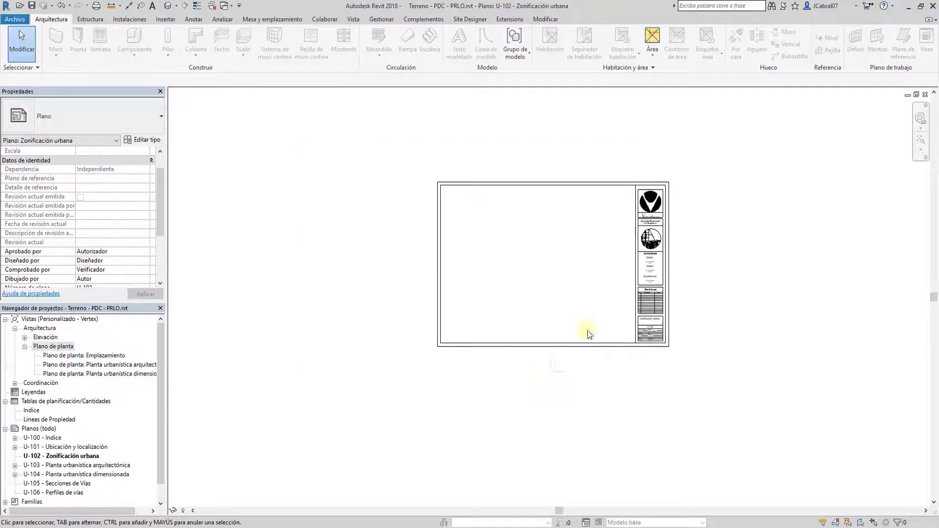
{"action": "scroll", "coordinate": [587, 329], "scroll_direction": "down", "scroll_amount": 2}
{"action": "scroll", "coordinate": [523, 165], "scroll_direction": "up", "scroll_amount": 1}
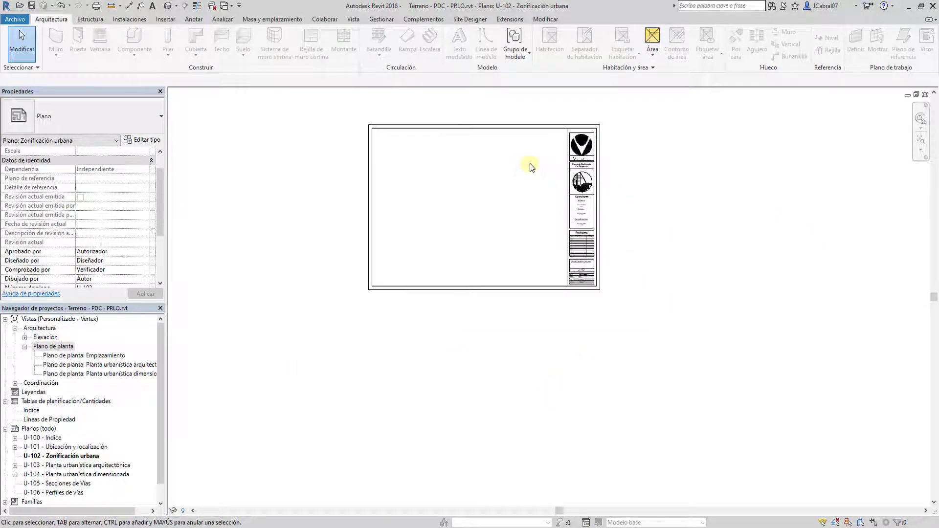
{"action": "scroll", "coordinate": [534, 167], "scroll_direction": "up", "scroll_amount": 1}
{"action": "middle_click_drag", "start_coordinate": [538, 172], "coordinate": [557, 235]}
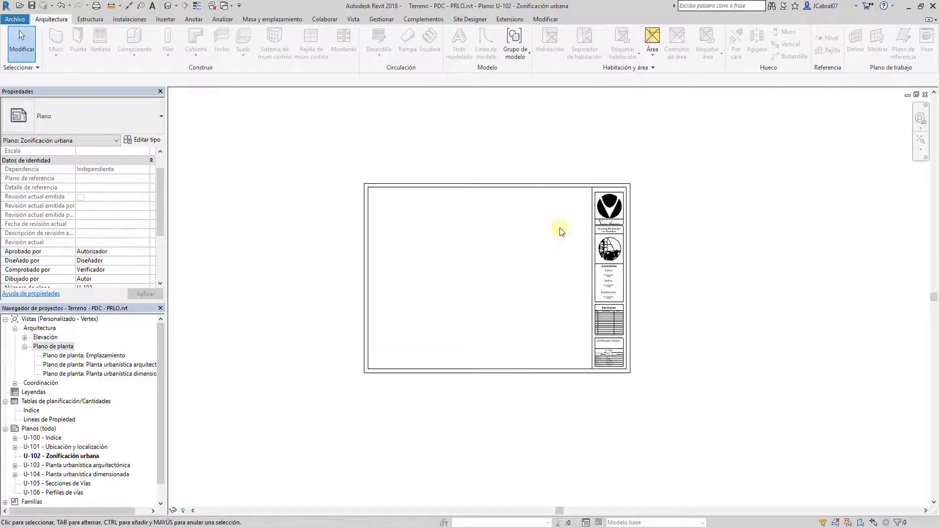
{"action": "scroll", "coordinate": [560, 230], "scroll_direction": "up", "scroll_amount": 1}
{"action": "scroll", "coordinate": [548, 322], "scroll_direction": "up", "scroll_amount": 1}
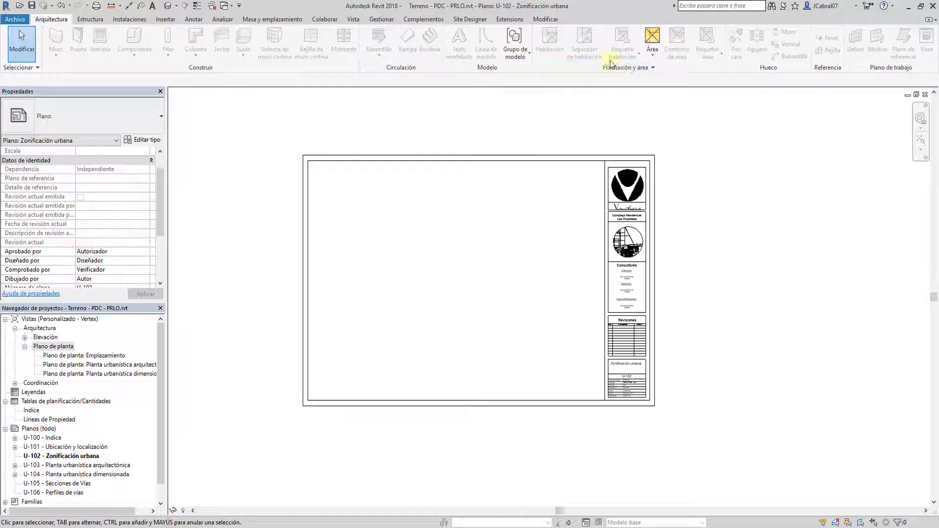
- Create a Zonificación urbana area plan for Nivel 1 without automatic boundary lines
{"action": "left_click", "coordinate": [652, 56]}
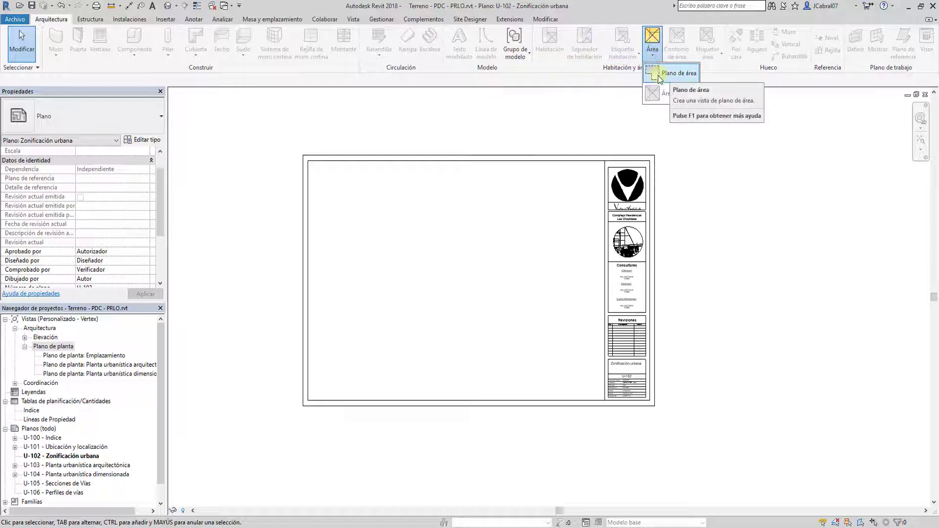
{"action": "left_click", "coordinate": [353, 19]}
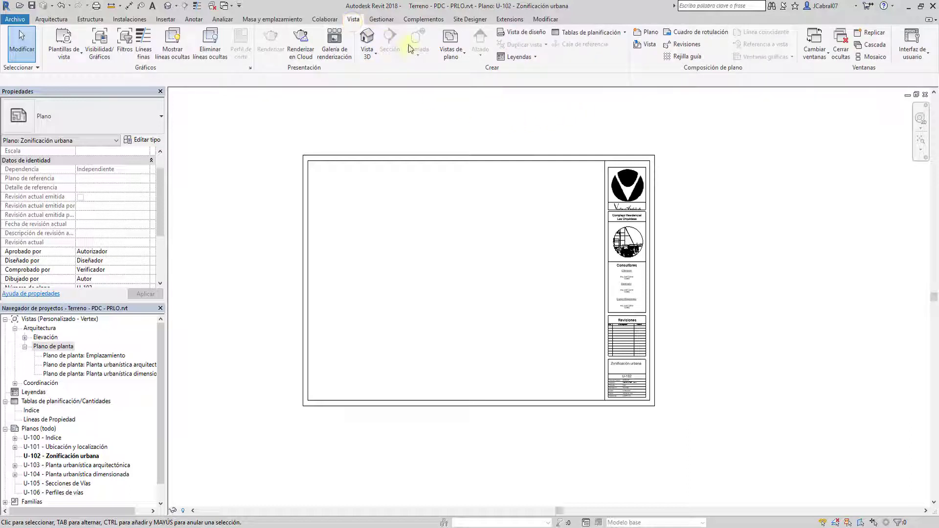
{"action": "left_click", "coordinate": [451, 49]}
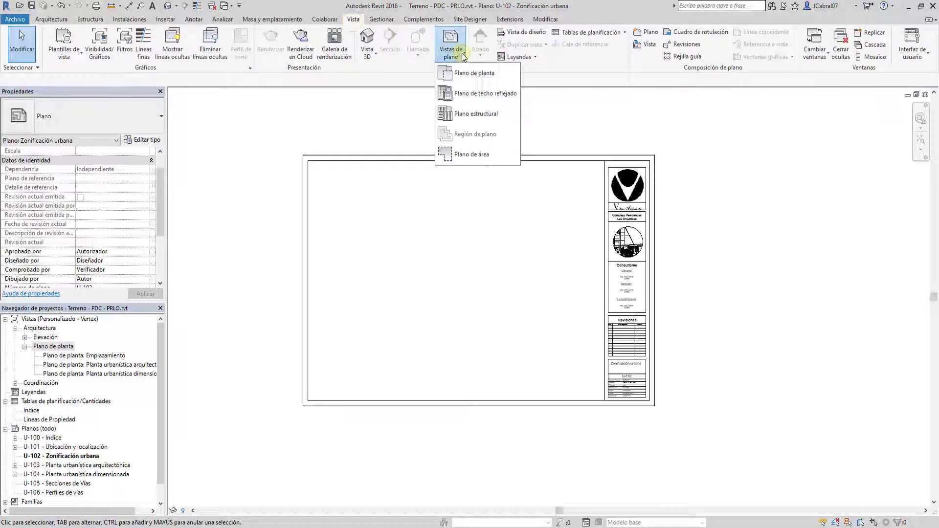
{"action": "left_click", "coordinate": [477, 155]}
{"action": "left_click", "coordinate": [442, 182]}
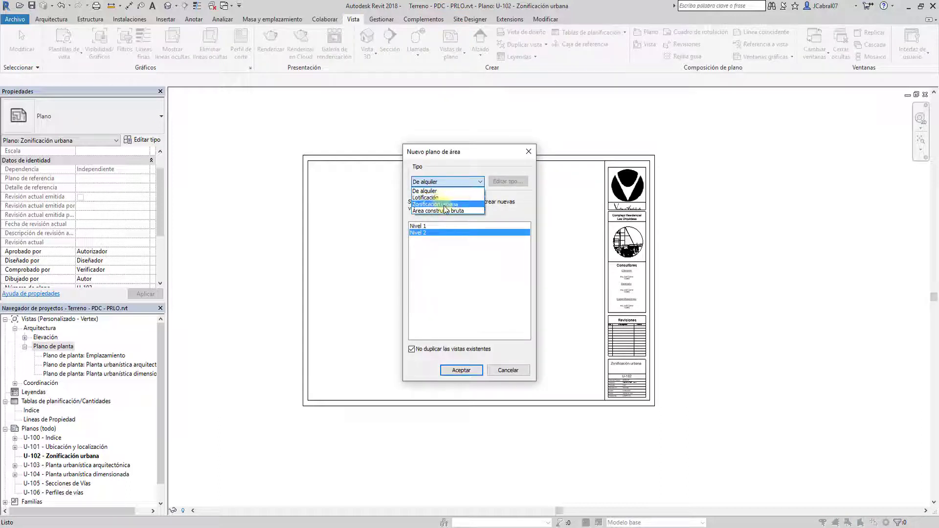
{"action": "left_click", "coordinate": [447, 205]}
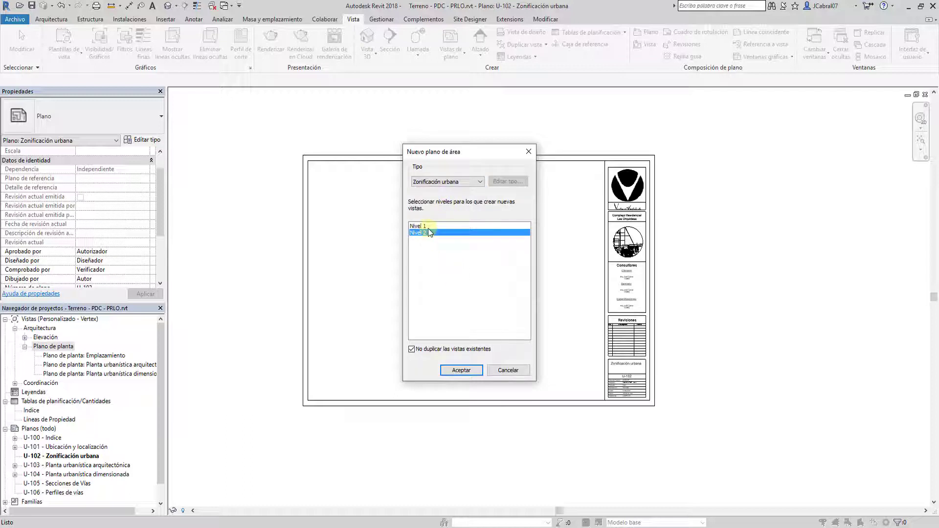
{"action": "key", "text": "Up"}
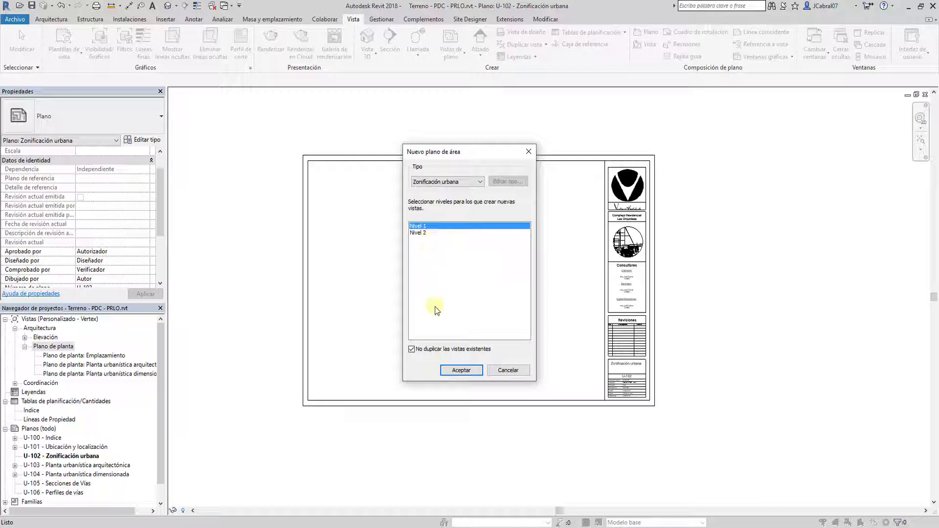
{"action": "left_click", "coordinate": [453, 370]}
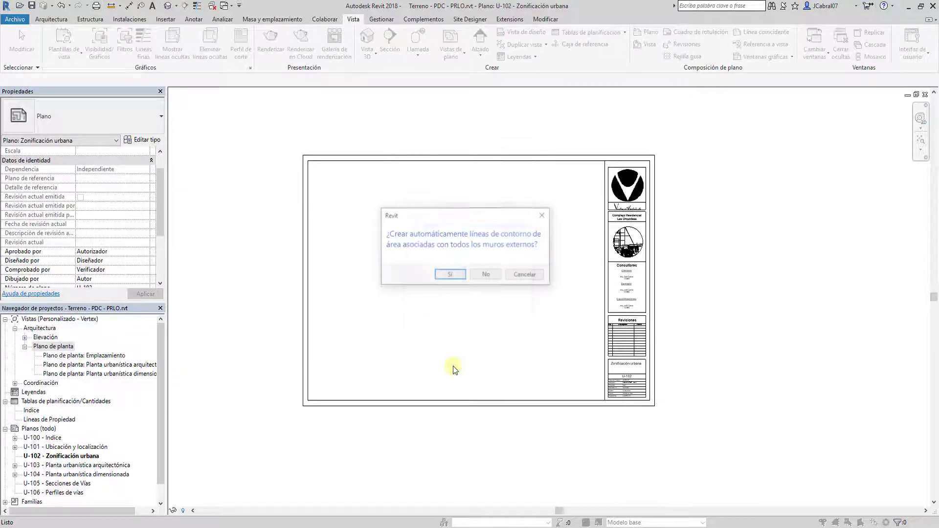
{"action": "left_click", "coordinate": [487, 277]}
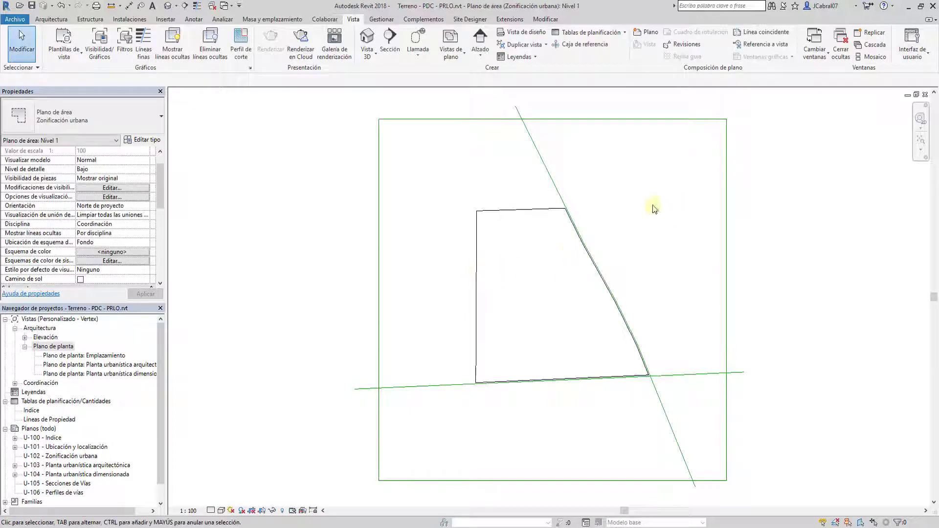
- Return to sheet U-102 and place the Zonificación urbana Nivel 1 area plan on it
{"action": "left_click", "coordinate": [925, 94]}
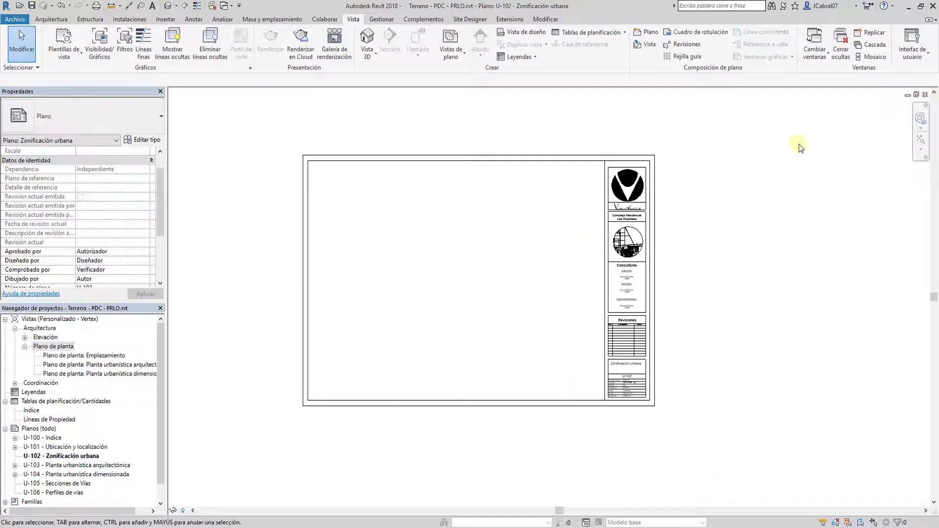
{"action": "left_click", "coordinate": [648, 45]}
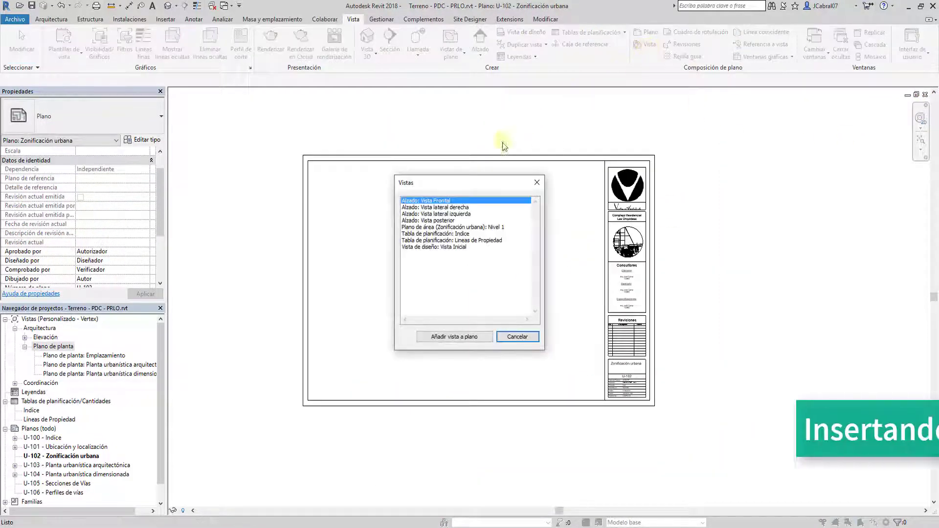
{"action": "left_click", "coordinate": [457, 228]}
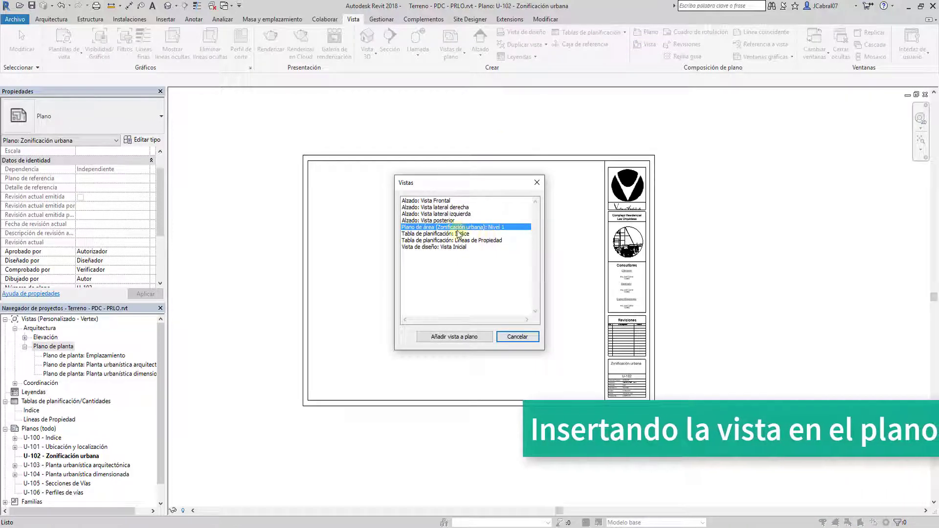
{"action": "left_click", "coordinate": [456, 338]}
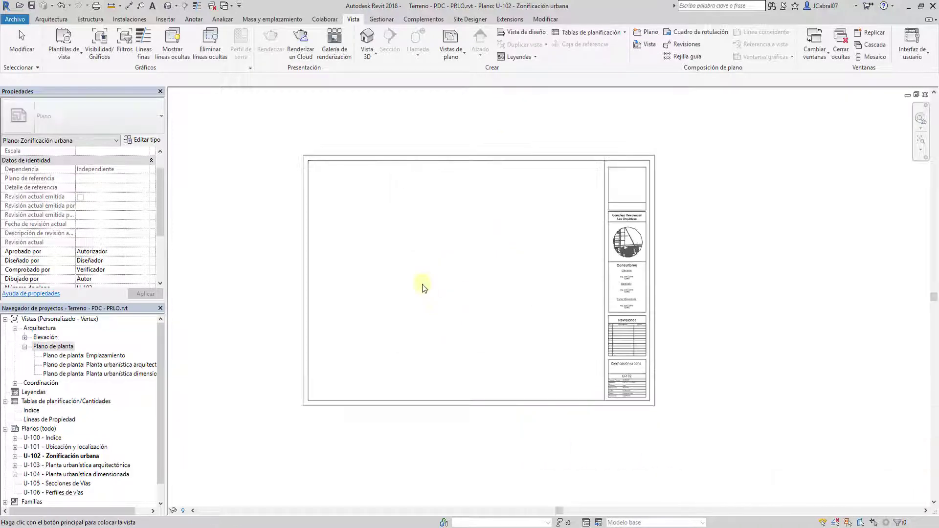
{"action": "scroll", "coordinate": [489, 294], "scroll_direction": "down", "scroll_amount": 1}
{"action": "scroll", "coordinate": [441, 275], "scroll_direction": "down", "scroll_amount": 2}
{"action": "left_click", "coordinate": [458, 281]}
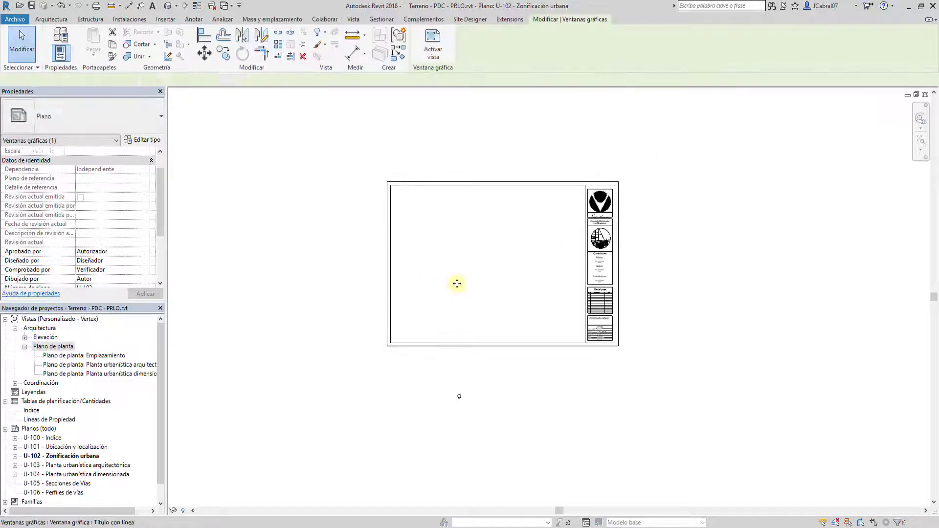
- Set the placed area plan's scale to 1:5000 and fit the view
{"action": "right_click", "coordinate": [478, 251]}
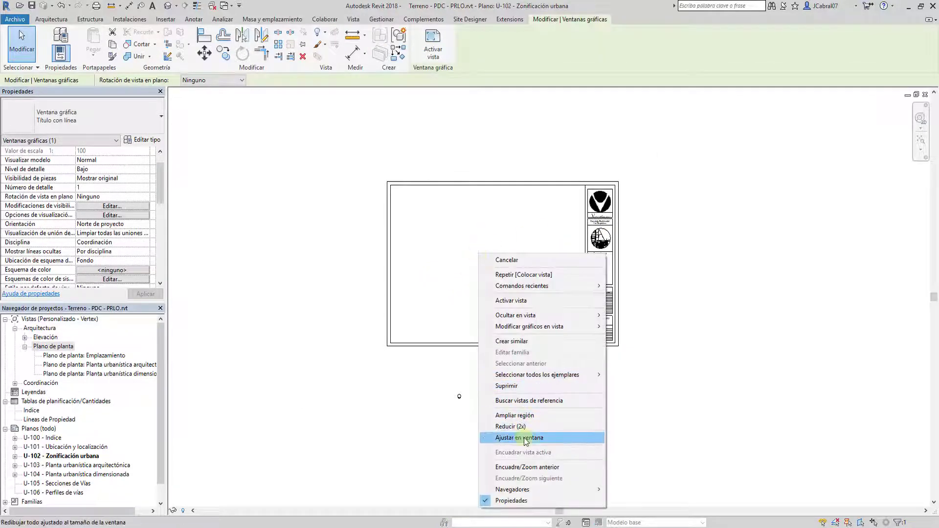
{"action": "left_click", "coordinate": [528, 425]}
{"action": "scroll", "coordinate": [550, 327], "scroll_direction": "down", "scroll_amount": 2}
{"action": "left_click", "coordinate": [550, 297]}
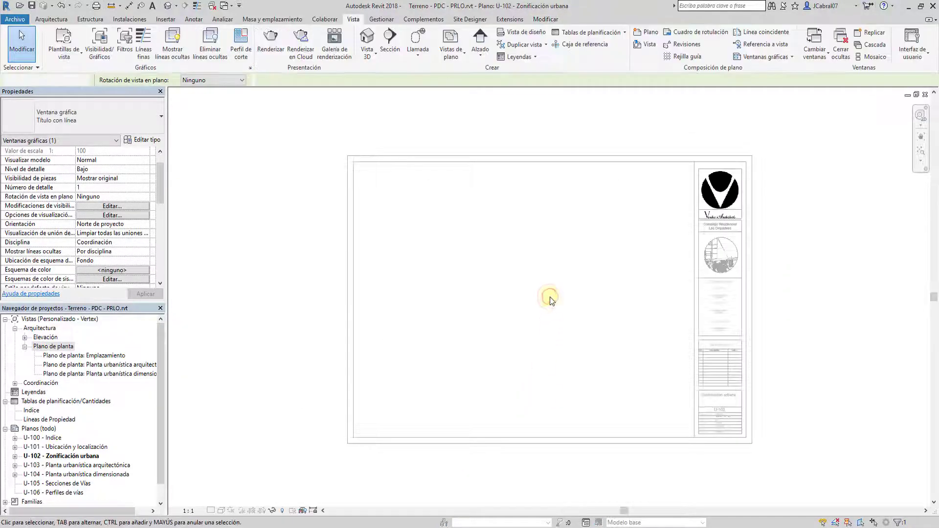
{"action": "left_click", "coordinate": [189, 511]}
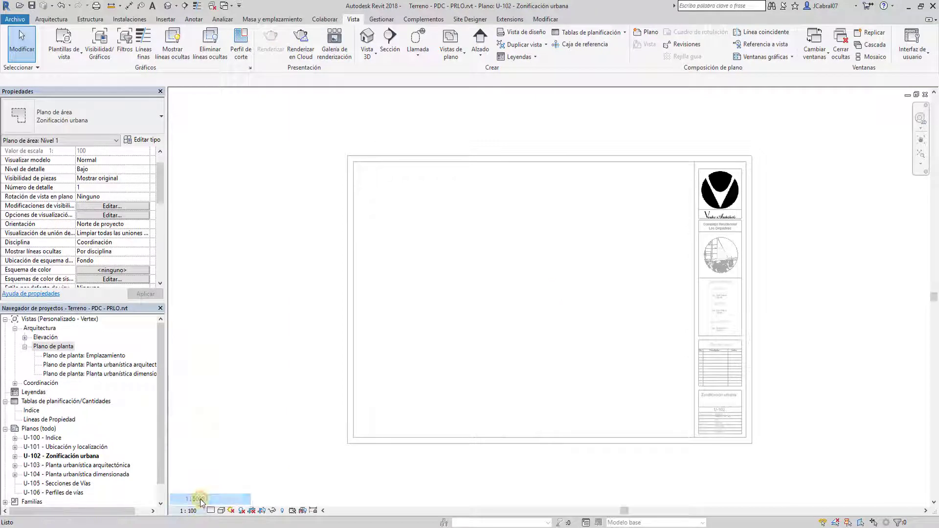
{"action": "right_click", "coordinate": [511, 353]}
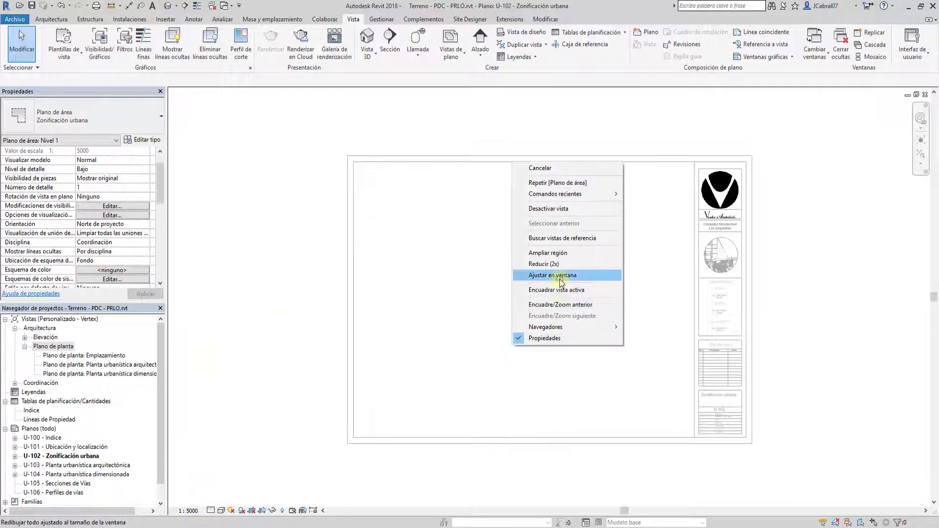
{"action": "left_click", "coordinate": [518, 274]}
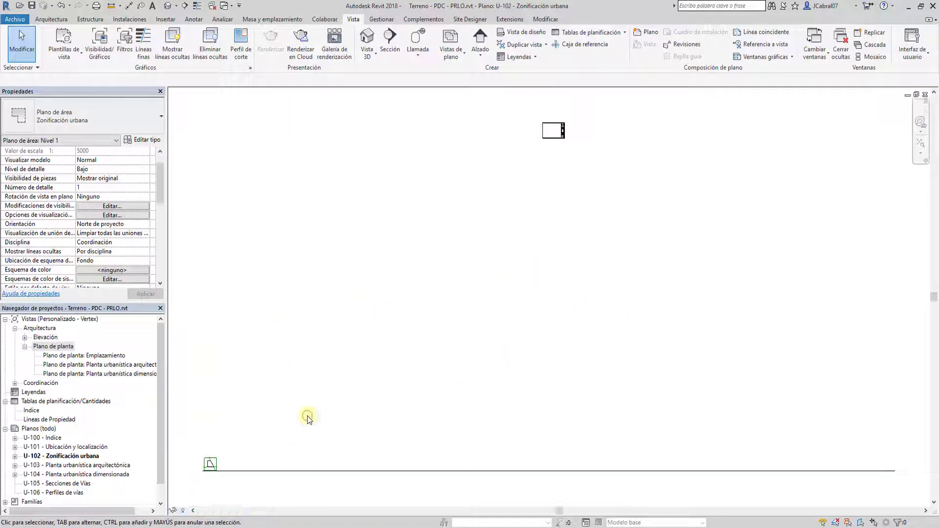
- Move the area plan viewport to the centre of the sheet
{"action": "left_click", "coordinate": [211, 461]}
{"action": "left_click_drag", "start_coordinate": [210, 464], "coordinate": [520, 283]}
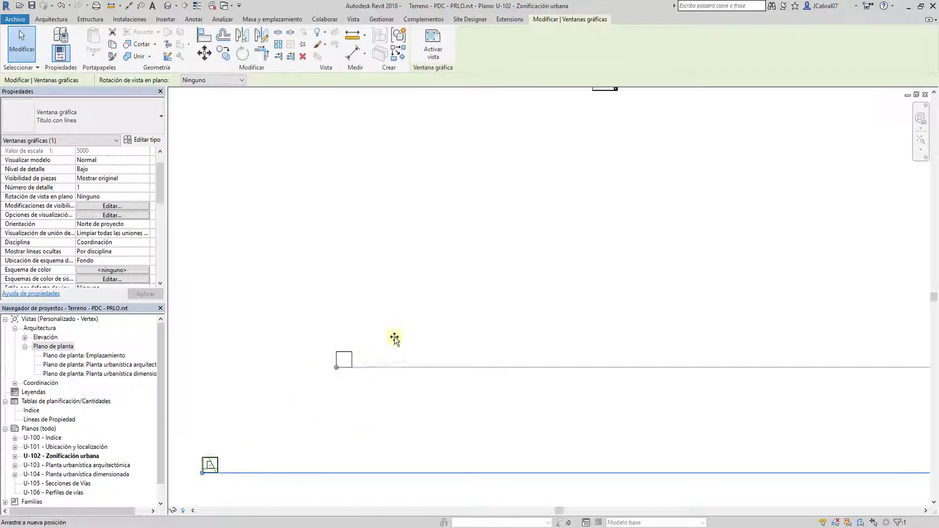
{"action": "scroll", "coordinate": [503, 245], "scroll_direction": "up", "scroll_amount": 2}
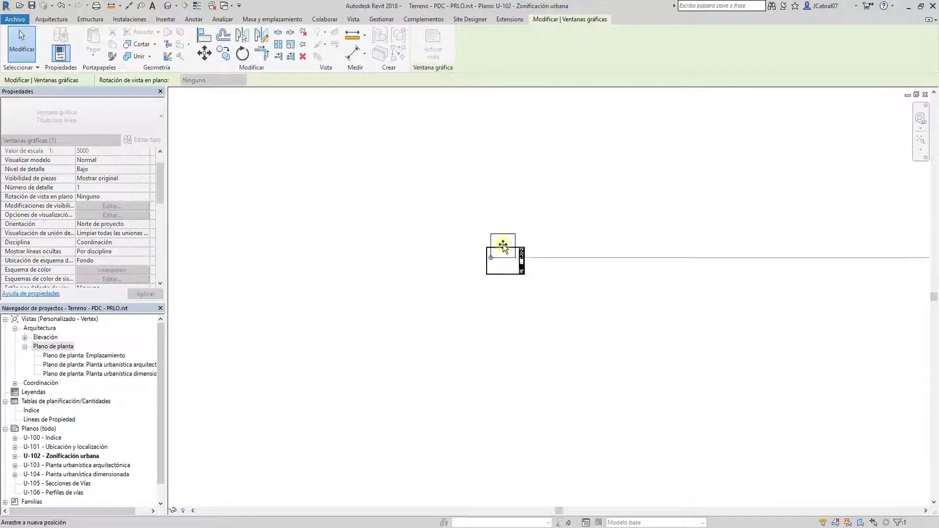
{"action": "scroll", "coordinate": [502, 258], "scroll_direction": "up", "scroll_amount": 1}
{"action": "scroll", "coordinate": [502, 258], "scroll_direction": "up", "scroll_amount": 1}
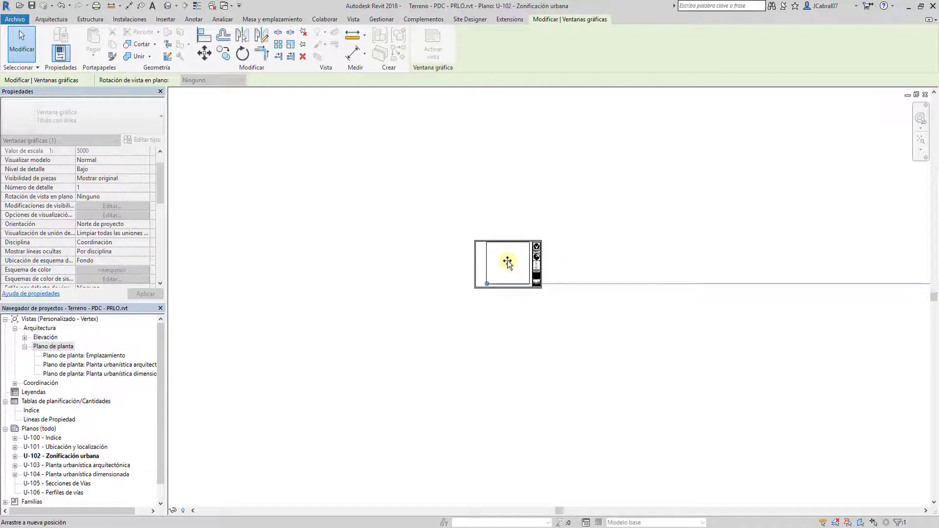
{"action": "left_click", "coordinate": [463, 299]}
{"action": "scroll", "coordinate": [510, 257], "scroll_direction": "up", "scroll_amount": 1}
{"action": "scroll", "coordinate": [508, 266], "scroll_direction": "up", "scroll_amount": 2}
{"action": "left_click", "coordinate": [509, 265]}
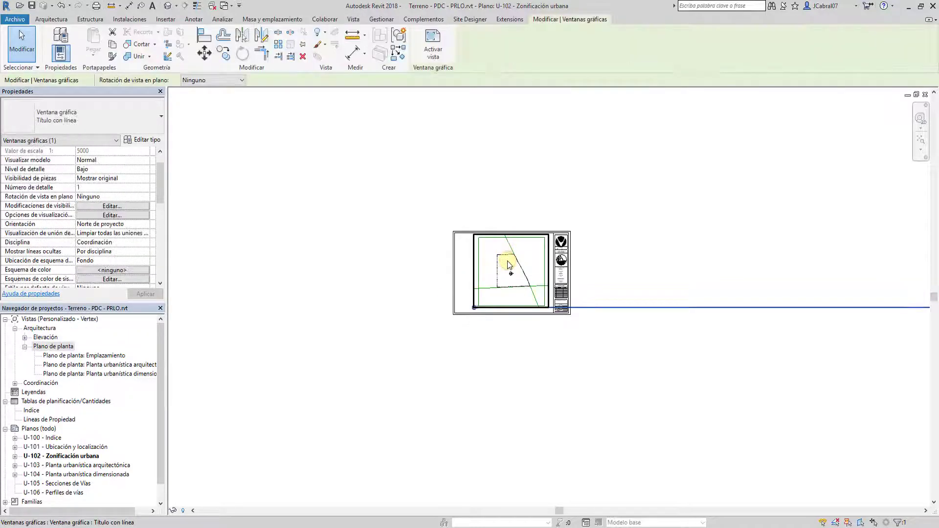
{"action": "scroll", "coordinate": [575, 303], "scroll_direction": "down", "scroll_amount": 1}
{"action": "scroll", "coordinate": [563, 342], "scroll_direction": "down", "scroll_amount": 2}
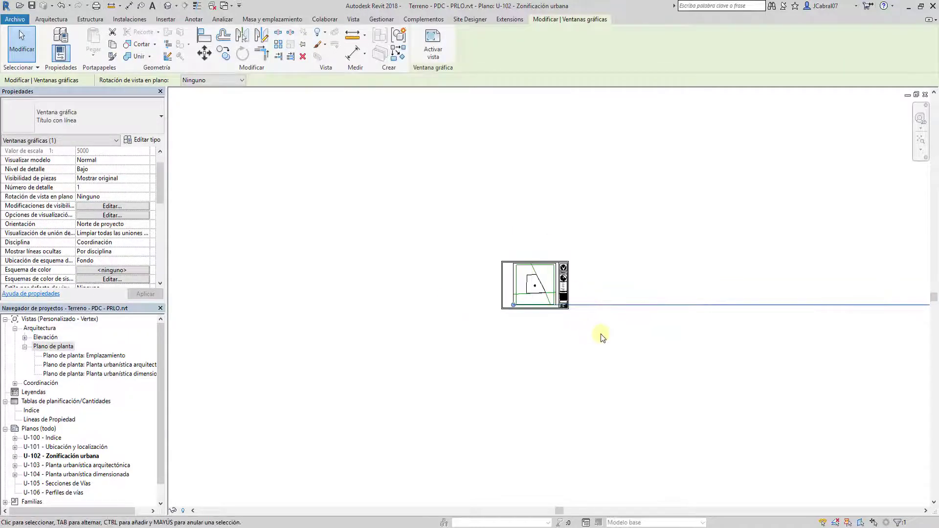
- Change the viewport's type to Título con línea
{"action": "left_click", "coordinate": [119, 117]}
{"action": "key", "text": "Escape"}
{"action": "left_click", "coordinate": [333, 220]}
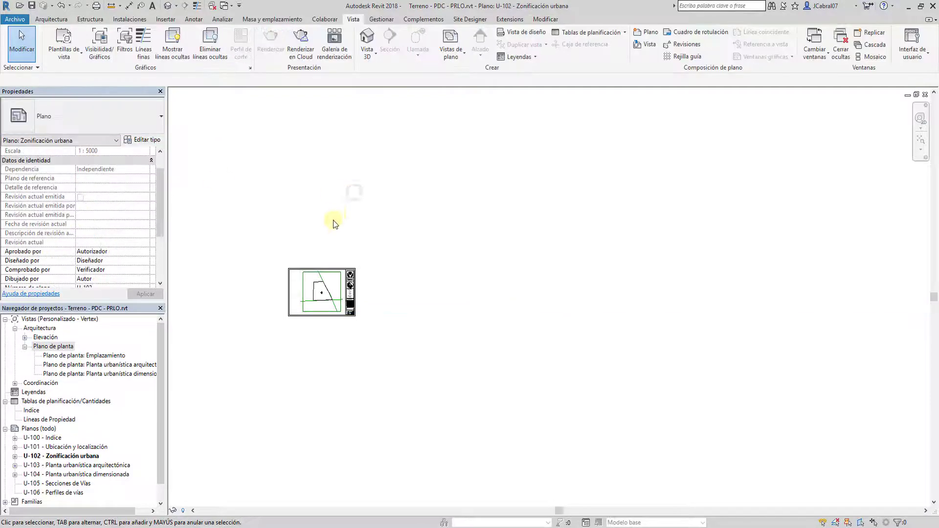
{"action": "left_click", "coordinate": [318, 288]}
{"action": "left_click", "coordinate": [118, 117]}
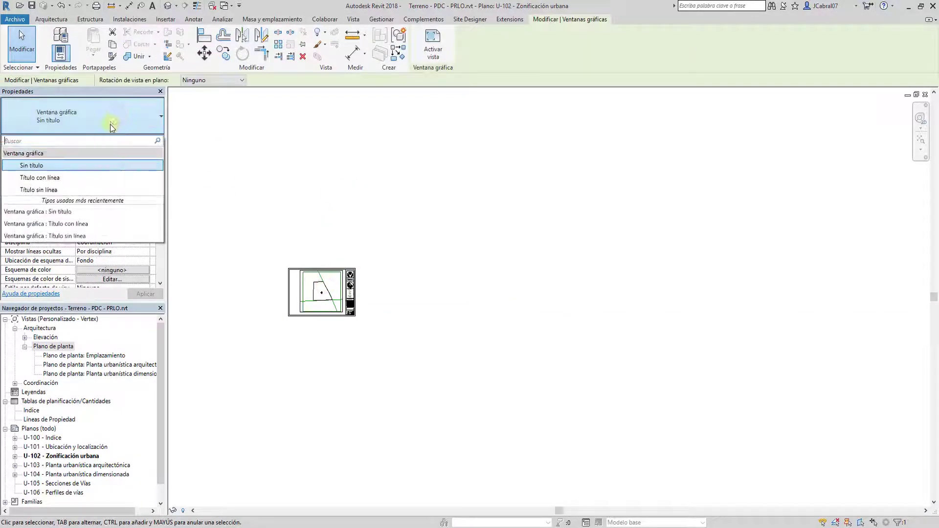
{"action": "left_click", "coordinate": [88, 177]}
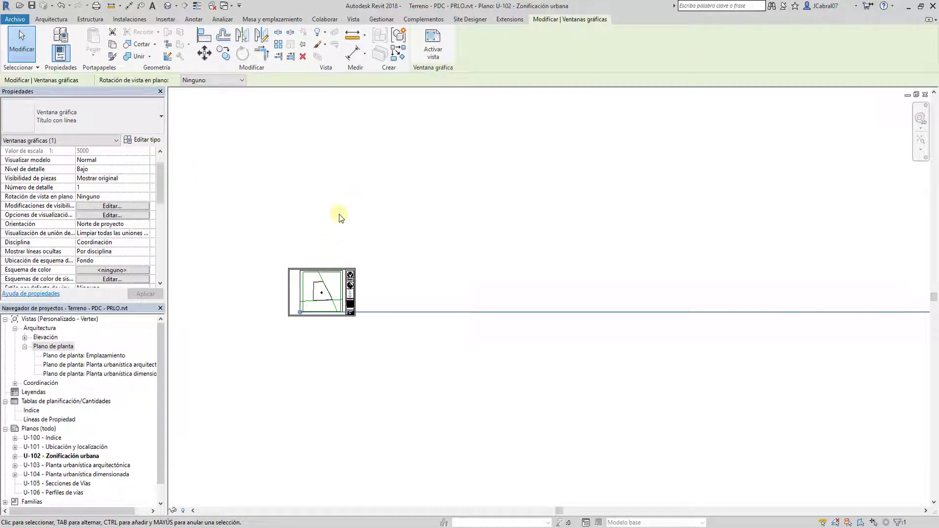
{"action": "middle_click_drag", "start_coordinate": [341, 218], "coordinate": [471, 224]}
{"action": "left_click", "coordinate": [445, 219]}
{"action": "left_click", "coordinate": [442, 314]}
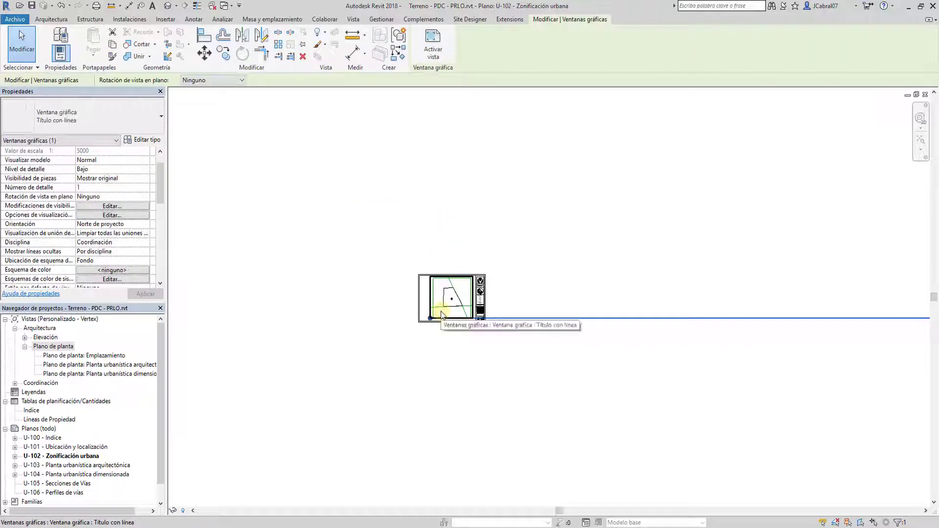
{"action": "key", "text": "Escape"}
- Place the Zonificación urbana Nivel 1 area plan on sheet U-102 again and reposition its title
{"action": "left_click", "coordinate": [641, 48]}
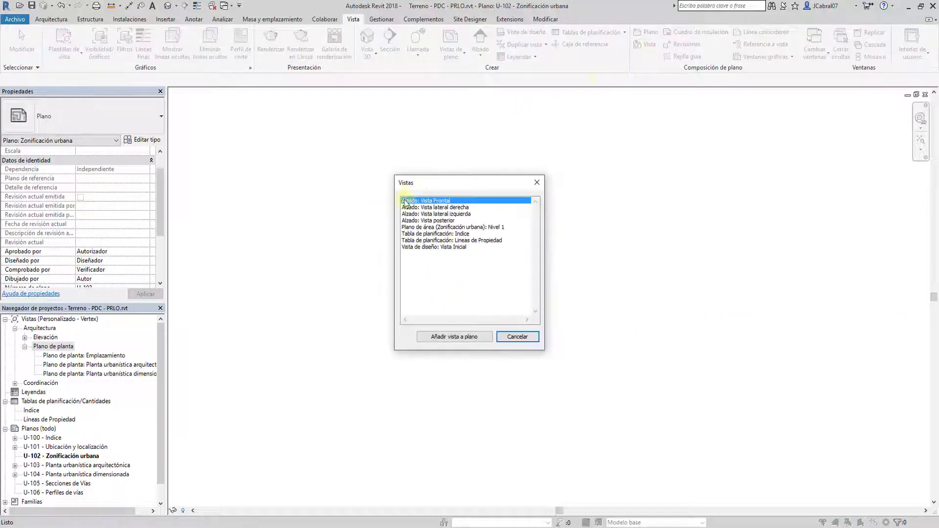
{"action": "left_click", "coordinate": [468, 227]}
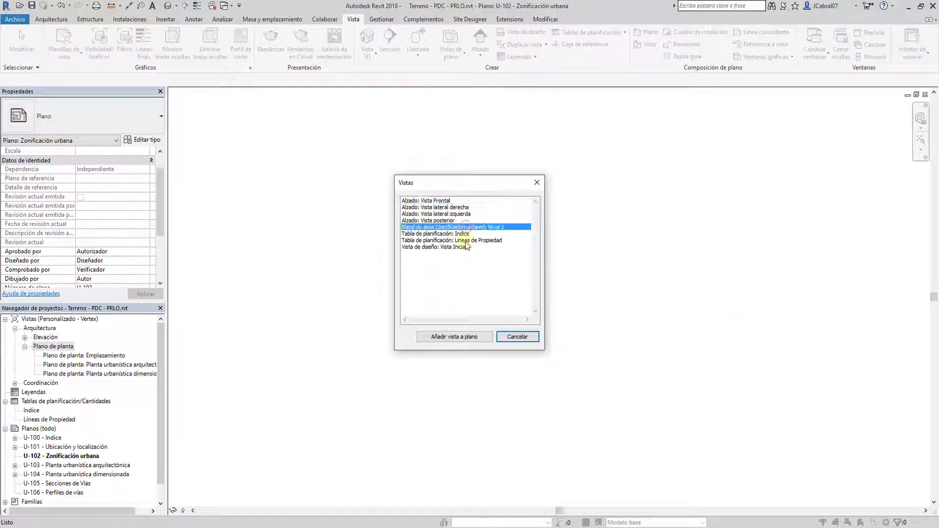
{"action": "left_click", "coordinate": [461, 338]}
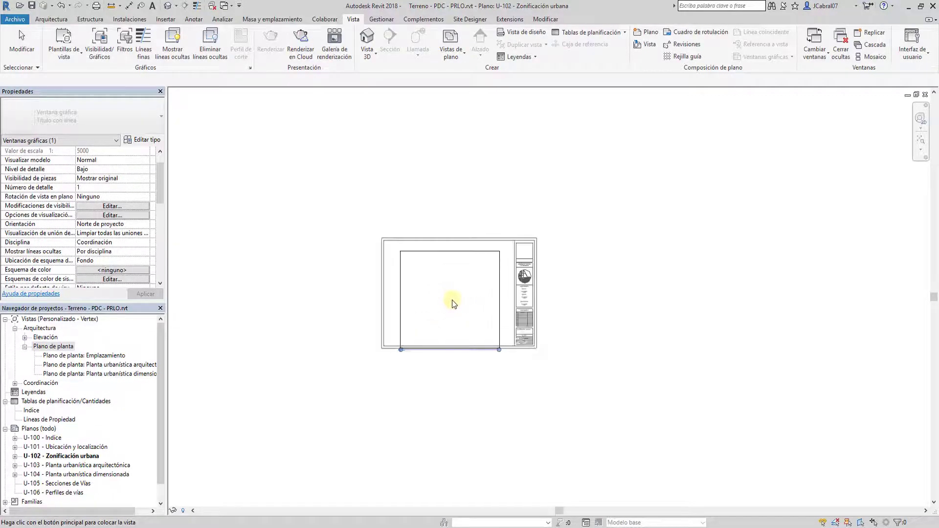
{"action": "left_click", "coordinate": [452, 300]}
{"action": "scroll", "coordinate": [452, 299], "scroll_direction": "up", "scroll_amount": 3}
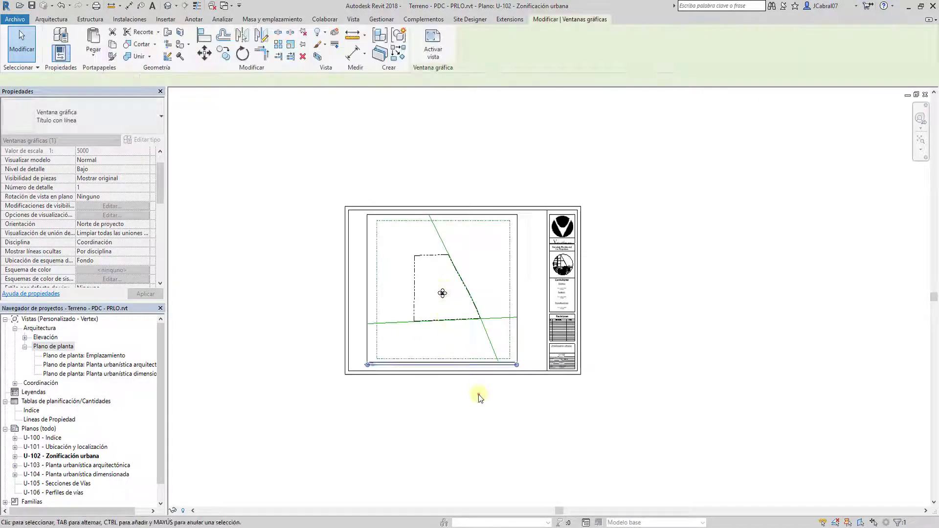
{"action": "left_click", "coordinate": [480, 397]}
{"action": "scroll", "coordinate": [455, 384], "scroll_direction": "up", "scroll_amount": 1}
{"action": "left_click", "coordinate": [448, 327]}
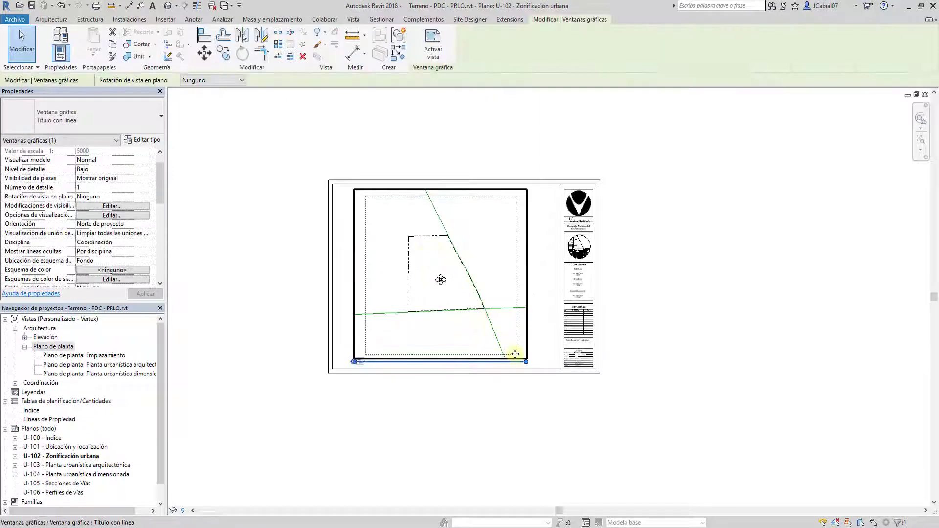
{"action": "mouse_move", "coordinate": [515, 353]}
{"action": "left_mouse_down"}
{"action": "mouse_move", "coordinate": [371, 362]}
{"action": "mouse_move", "coordinate": [383, 389]}
{"action": "left_mouse_up"}
- Position the Nivel 1 viewport title below the drawing, toward the lower left
{"action": "left_click", "coordinate": [383, 395]}
{"action": "scroll", "coordinate": [362, 372], "scroll_direction": "up", "scroll_amount": 1}
{"action": "scroll", "coordinate": [356, 359], "scroll_direction": "up", "scroll_amount": 4}
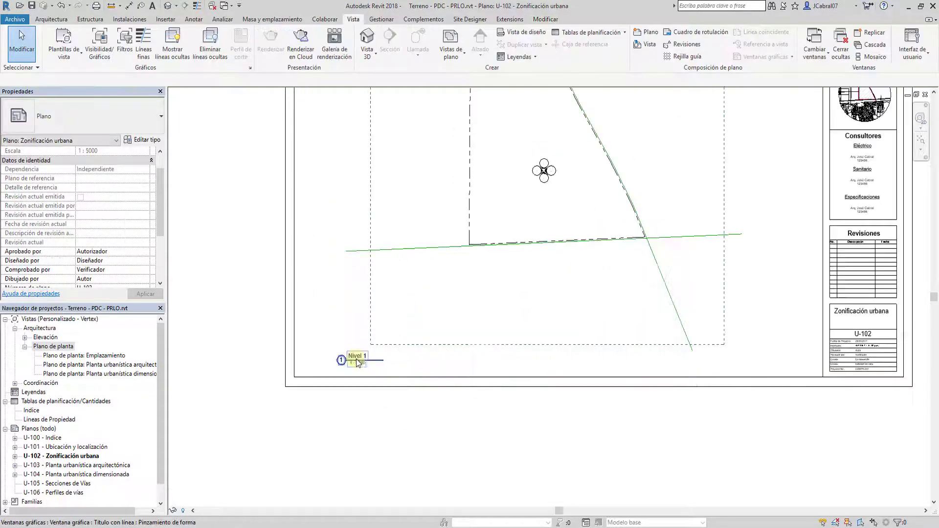
{"action": "scroll", "coordinate": [356, 363], "scroll_direction": "up", "scroll_amount": 1}
{"action": "left_click", "coordinate": [361, 363]}
{"action": "left_click_drag", "start_coordinate": [362, 364], "coordinate": [379, 369]}
{"action": "scroll", "coordinate": [489, 248], "scroll_direction": "down", "scroll_amount": 2}
{"action": "scroll", "coordinate": [469, 299], "scroll_direction": "down", "scroll_amount": 2}
{"action": "left_click", "coordinate": [455, 348]}
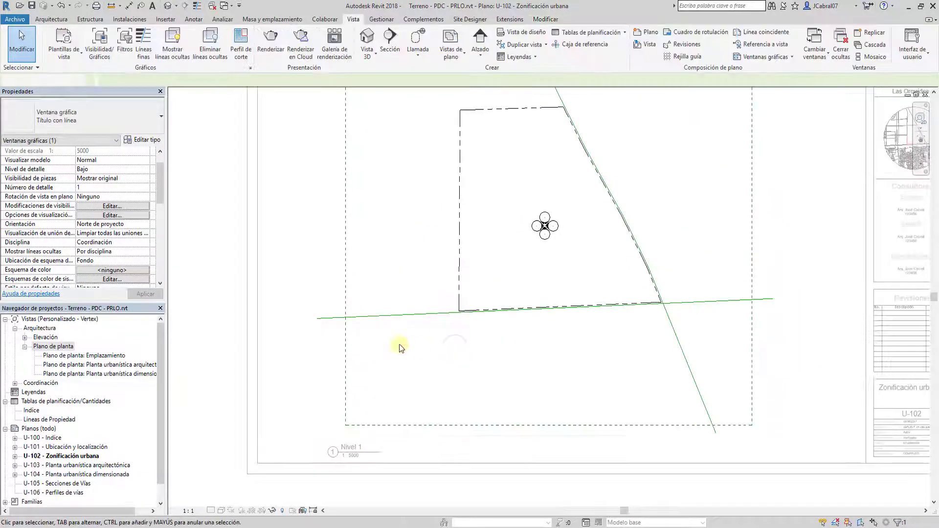
- Hide the scope box and the green lines in the view
{"action": "left_click", "coordinate": [346, 332]}
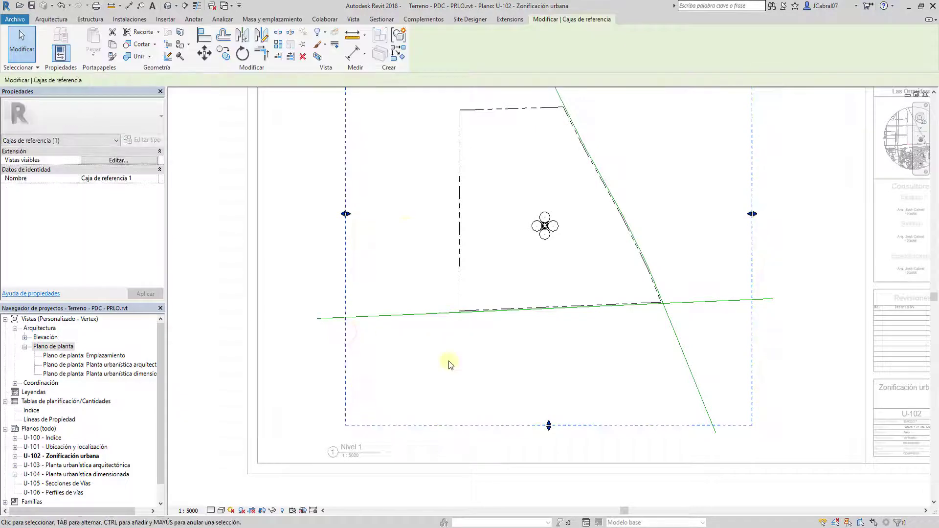
{"action": "left_click", "coordinate": [319, 33]}
{"action": "left_click", "coordinate": [344, 60]}
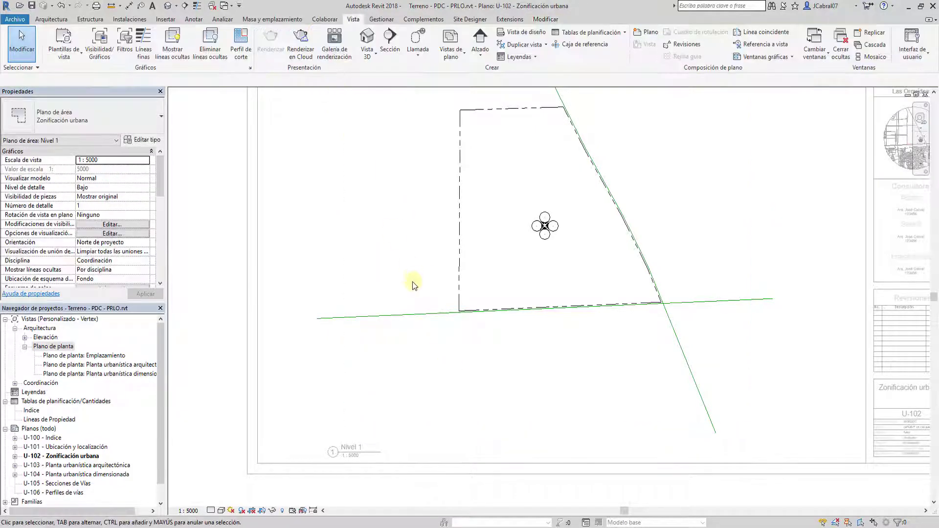
{"action": "left_click", "coordinate": [413, 314]}
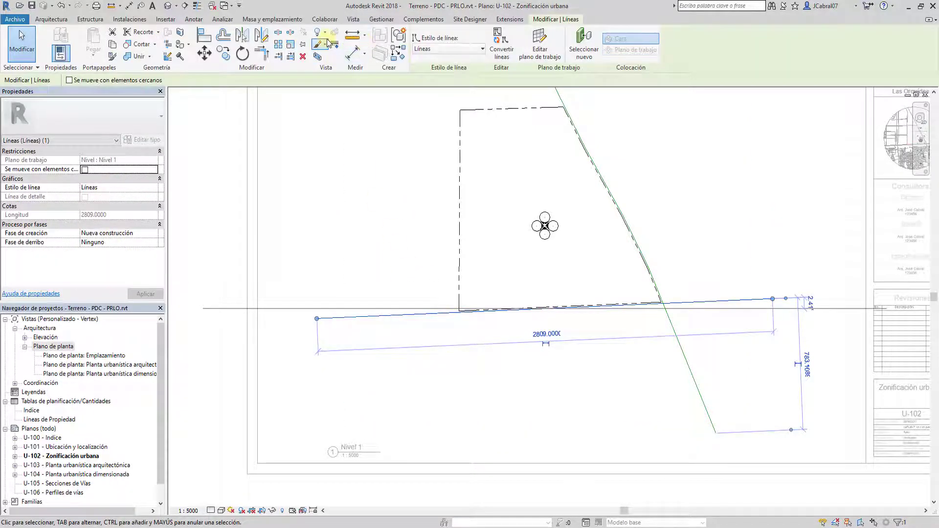
{"action": "left_click", "coordinate": [325, 32]}
{"action": "left_click", "coordinate": [342, 71]}
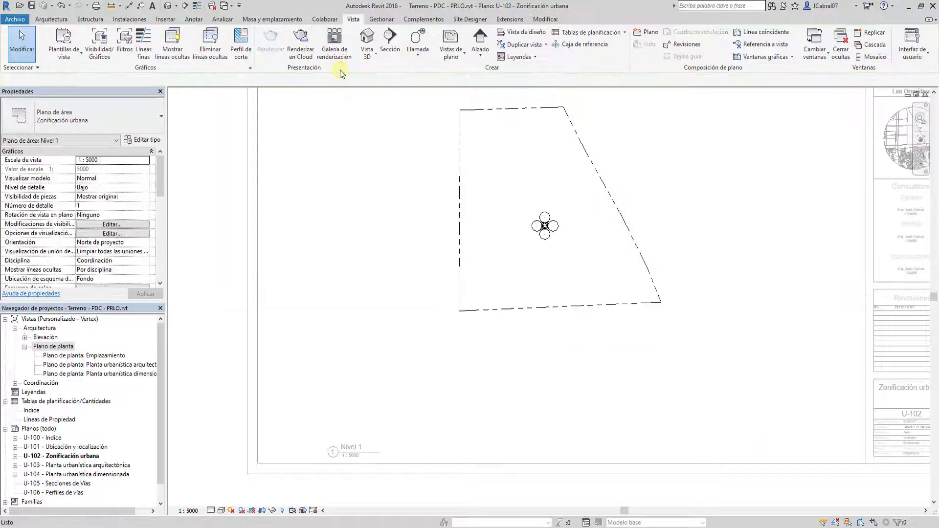
- Hide the elevation marker, restoring the accidentally hidden parcel outline
{"action": "scroll", "coordinate": [387, 317], "scroll_direction": "down", "scroll_amount": 2}
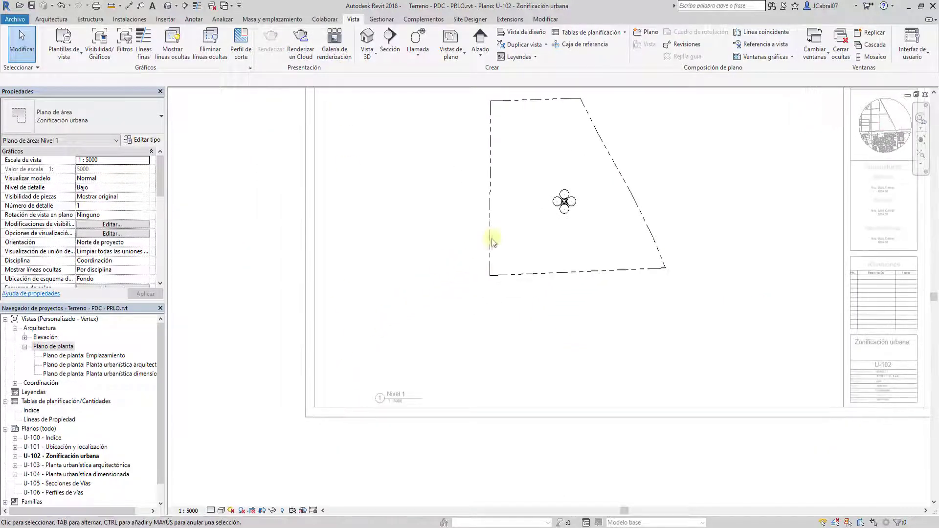
{"action": "left_click_drag", "start_coordinate": [588, 232], "coordinate": [543, 178]}
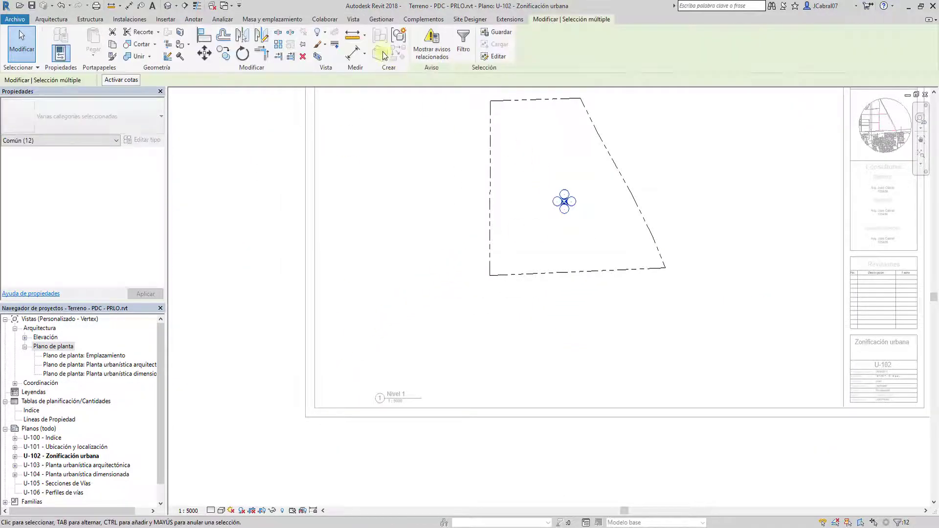
{"action": "left_click", "coordinate": [328, 35]}
{"action": "left_click", "coordinate": [343, 68]}
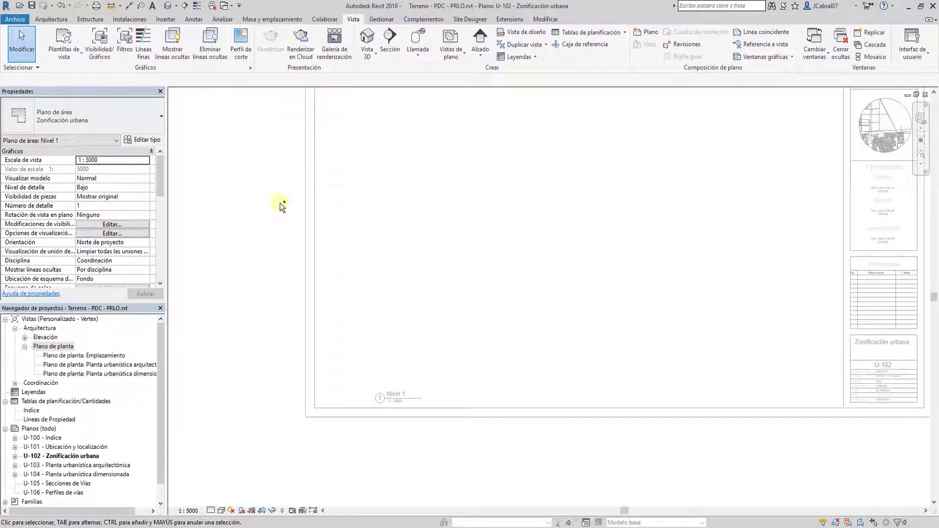
{"action": "key", "text": "ctrl+z"}
{"action": "left_click_drag", "start_coordinate": [527, 157], "coordinate": [585, 224]}
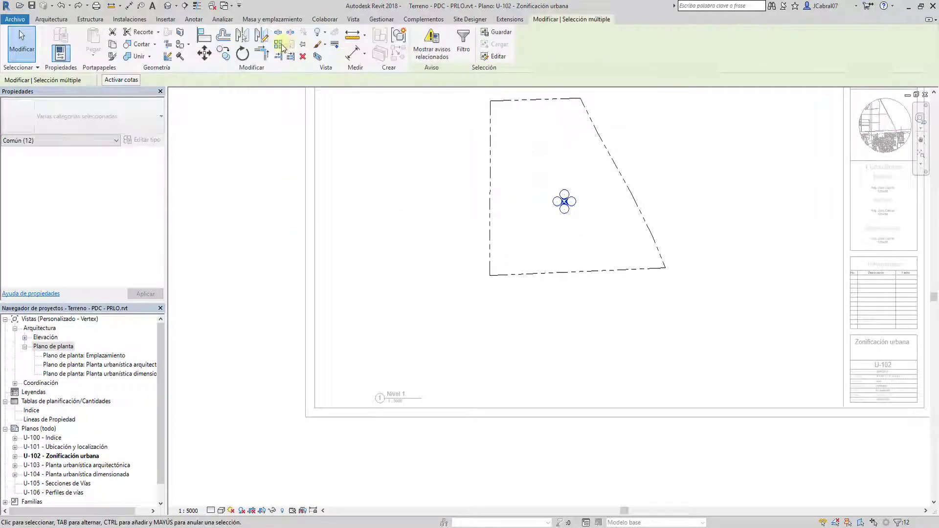
{"action": "left_click", "coordinate": [321, 33]}
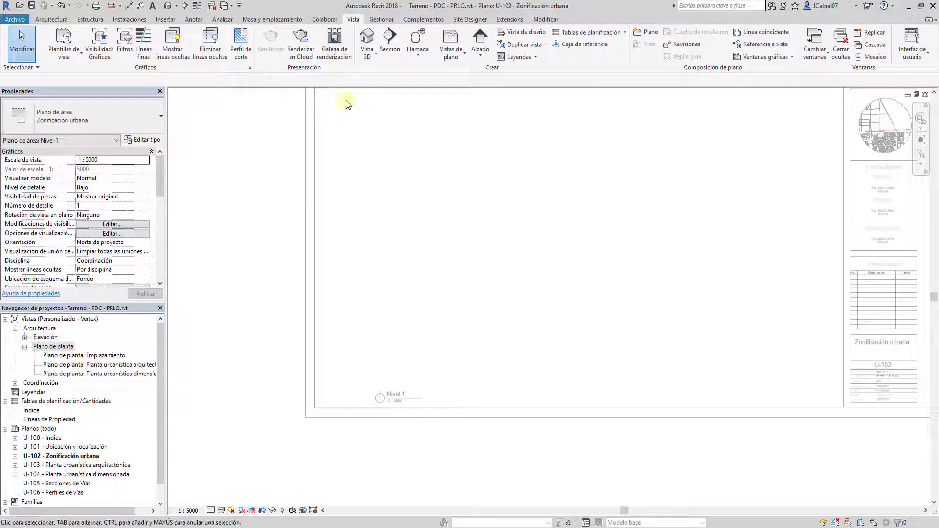
{"action": "left_click", "coordinate": [495, 195]}
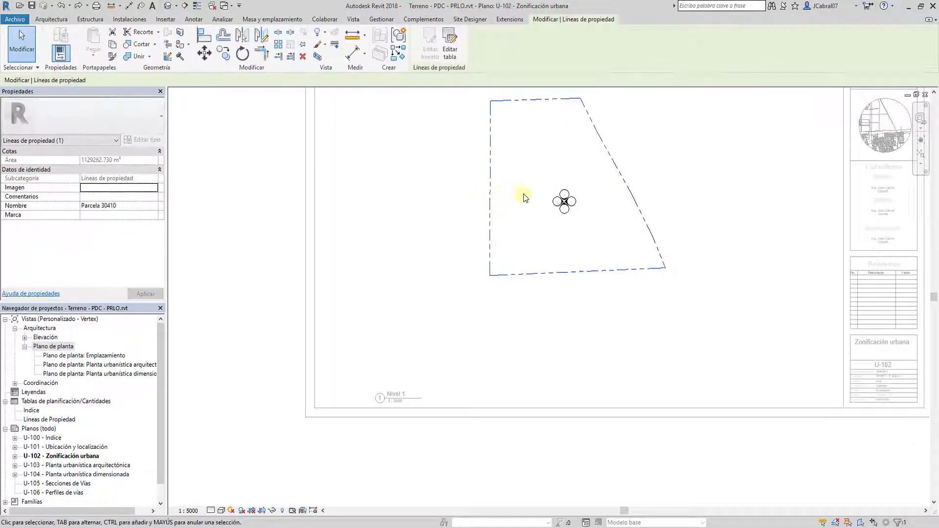
{"action": "left_click", "coordinate": [555, 202]}
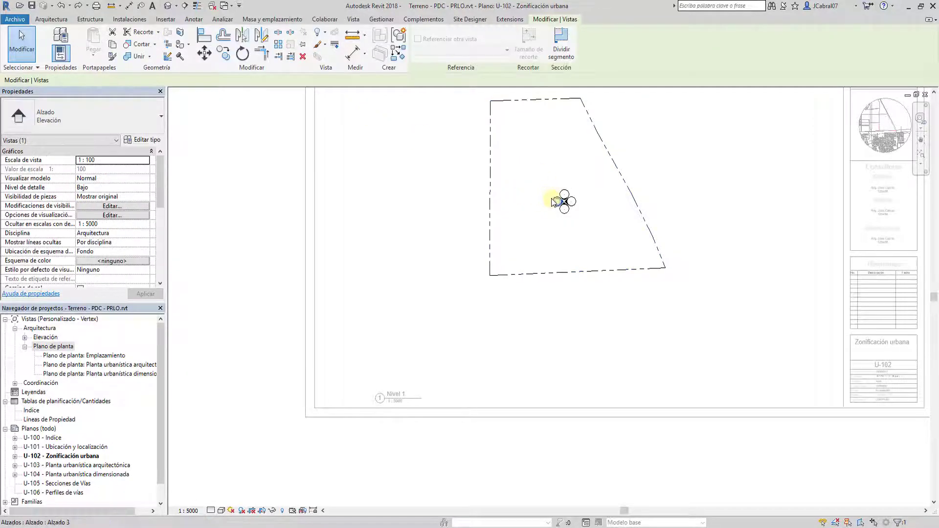
{"action": "left_click", "coordinate": [320, 33]}
{"action": "left_click", "coordinate": [338, 68]}
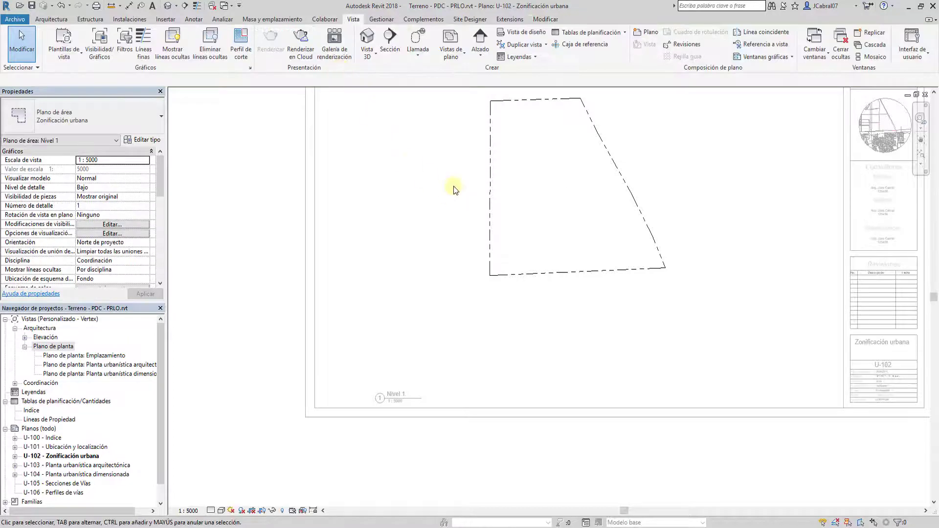
{"action": "scroll", "coordinate": [342, 234], "scroll_direction": "down", "scroll_amount": 1}
- Move the viewport title up and shift the viewport left on the sheet
{"action": "double_click", "coordinate": [343, 234]}
{"action": "scroll", "coordinate": [416, 336], "scroll_direction": "up", "scroll_amount": 1}
{"action": "scroll", "coordinate": [378, 469], "scroll_direction": "up", "scroll_amount": 1}
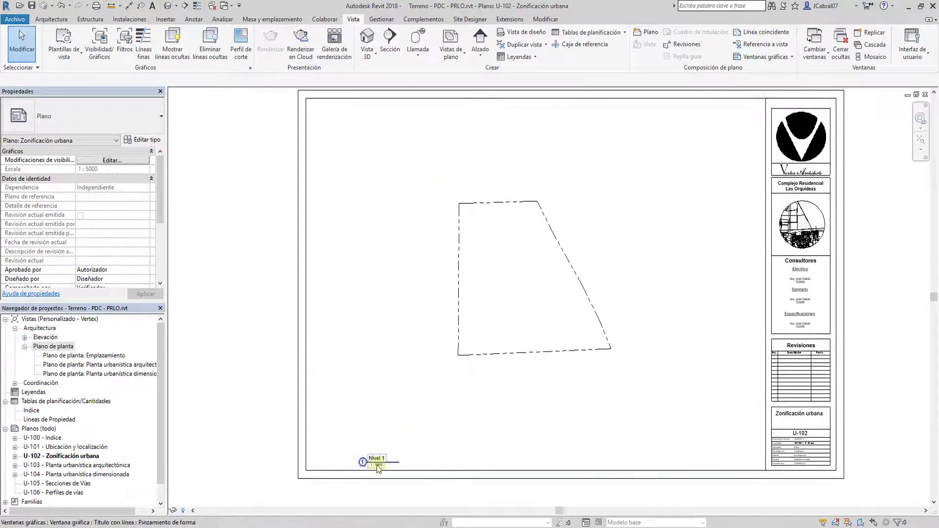
{"action": "left_click_drag", "start_coordinate": [380, 469], "coordinate": [453, 379]}
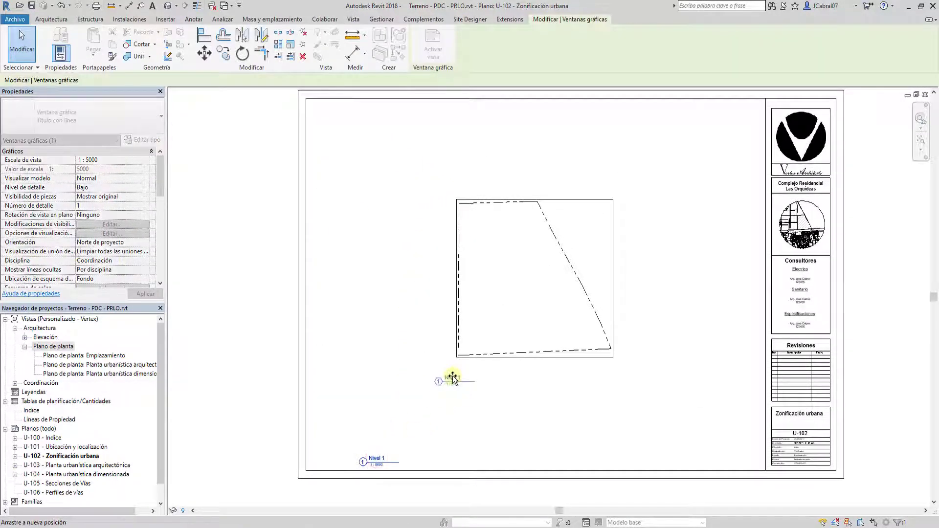
{"action": "left_click_drag", "start_coordinate": [485, 300], "coordinate": [439, 303]}
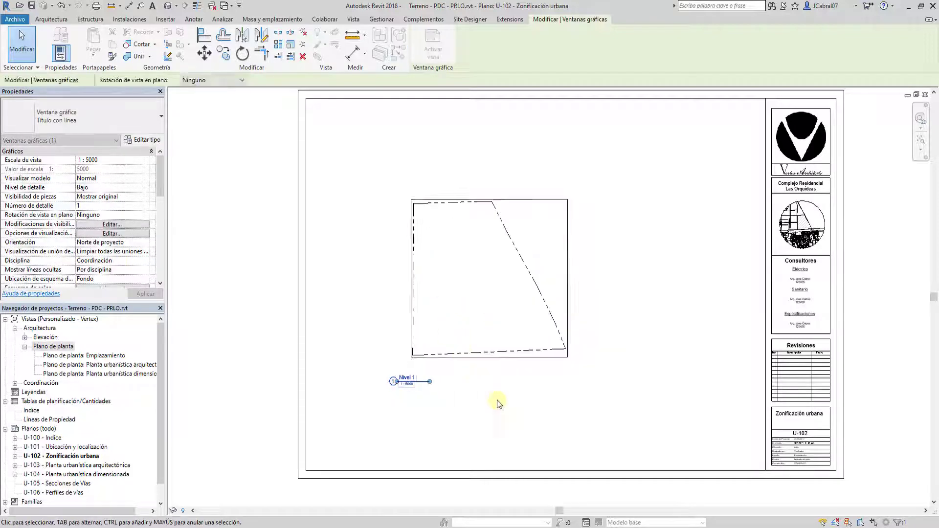
{"action": "left_click", "coordinate": [498, 404]}
{"action": "left_click", "coordinate": [399, 382]}
{"action": "scroll", "coordinate": [399, 382], "scroll_direction": "up", "scroll_amount": 1}
- Set the area plan's view scale to 1:3000
{"action": "double_click", "coordinate": [447, 311]}
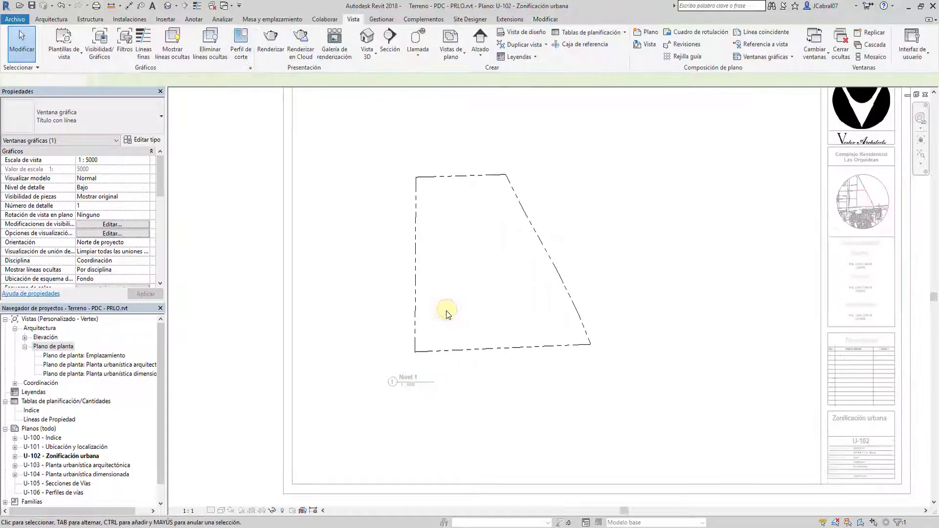
{"action": "left_click", "coordinate": [125, 160]}
{"action": "left_click", "coordinate": [144, 160]}
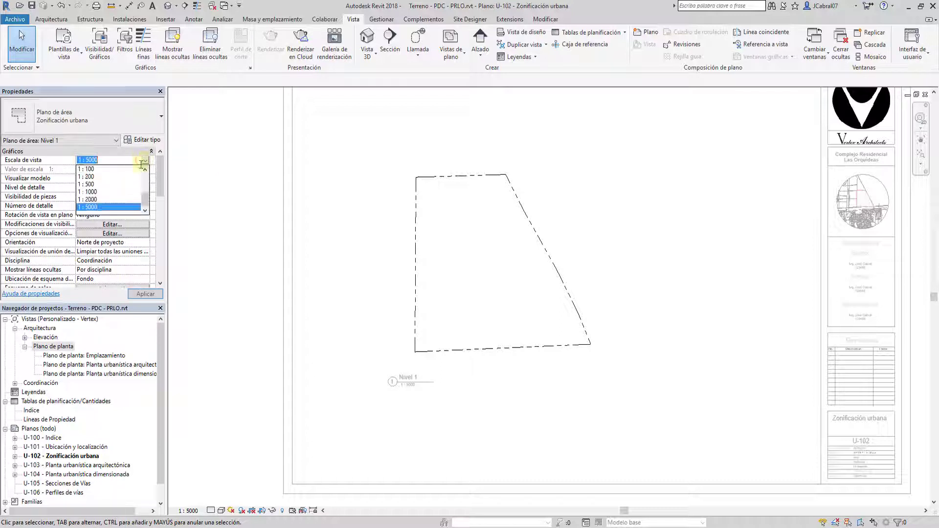
{"action": "scroll", "coordinate": [122, 171], "scroll_direction": "up", "scroll_amount": 3}
{"action": "left_click", "coordinate": [117, 169]}
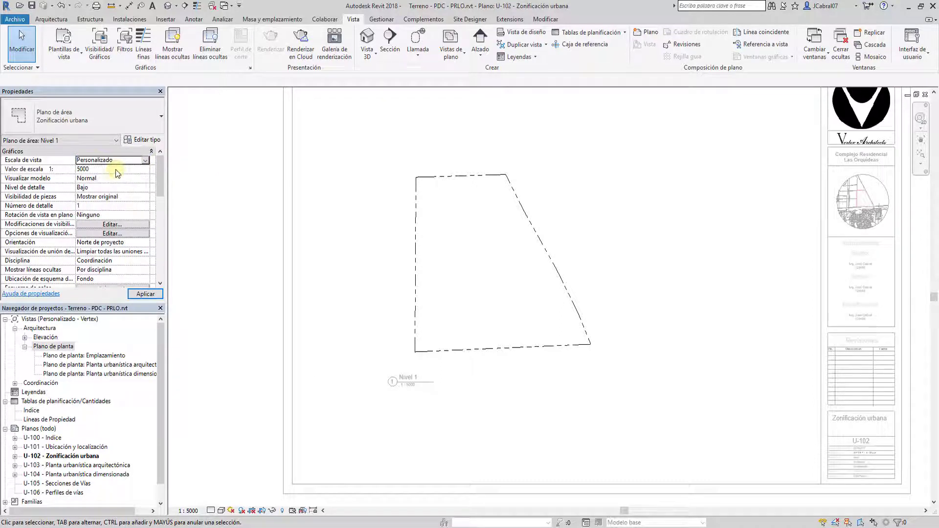
{"action": "type", "text": "3"}
{"action": "left_click", "coordinate": [145, 294]}
{"action": "double_click", "coordinate": [248, 305]}
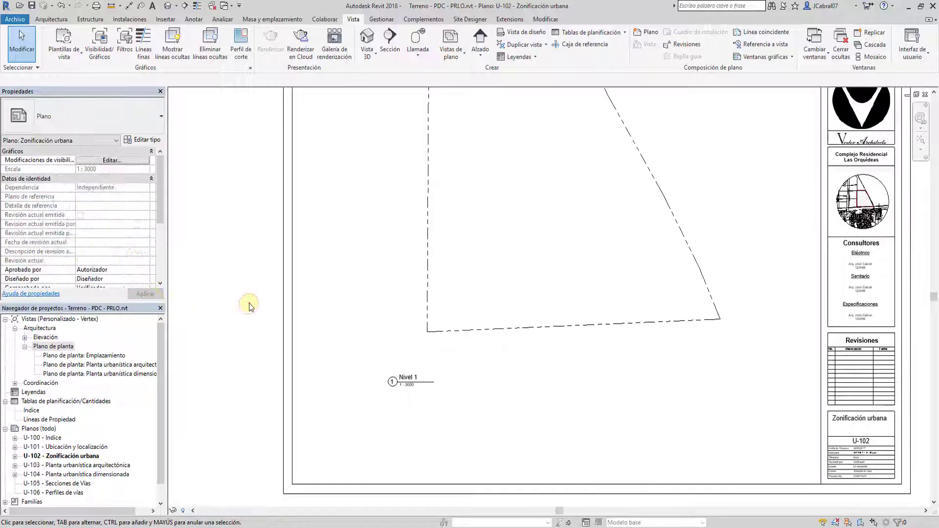
- Move the area plan viewport lower on the sheet
{"action": "left_click", "coordinate": [448, 222]}
{"action": "left_click_drag", "start_coordinate": [472, 226], "coordinate": [472, 288]}
{"action": "left_click", "coordinate": [394, 292]}
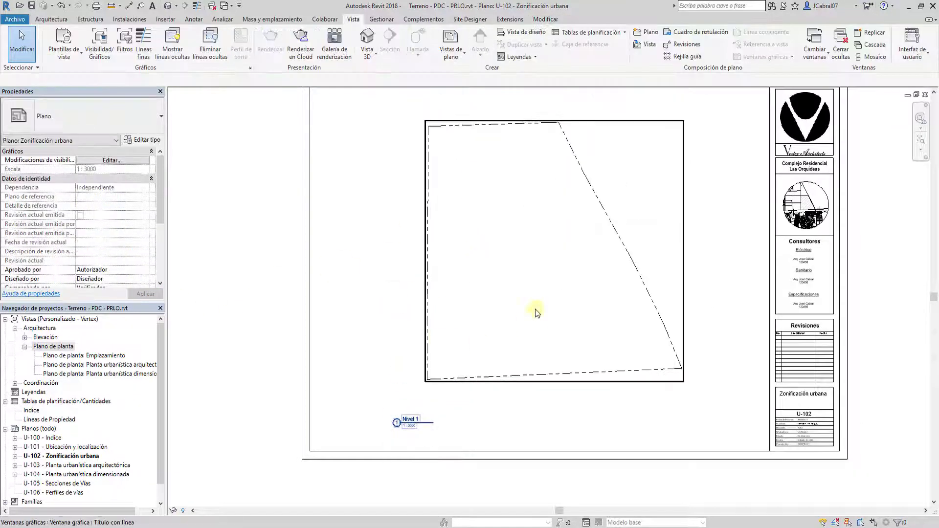
{"action": "scroll", "coordinate": [538, 293], "scroll_direction": "up", "scroll_amount": 2}
{"action": "scroll", "coordinate": [534, 387], "scroll_direction": "down", "scroll_amount": 2}
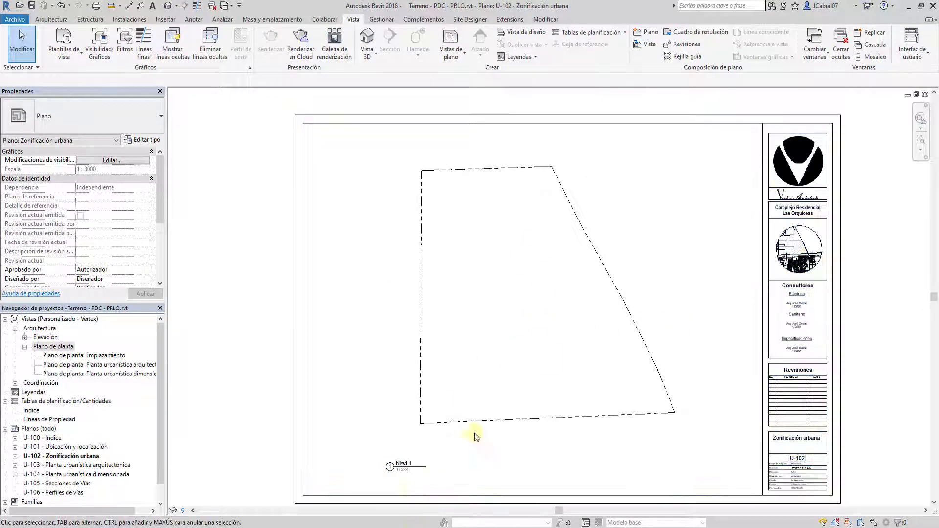
{"action": "left_click", "coordinate": [485, 420]}
{"action": "middle_click_drag", "start_coordinate": [485, 420], "coordinate": [523, 408]}
{"action": "left_click", "coordinate": [400, 304]}
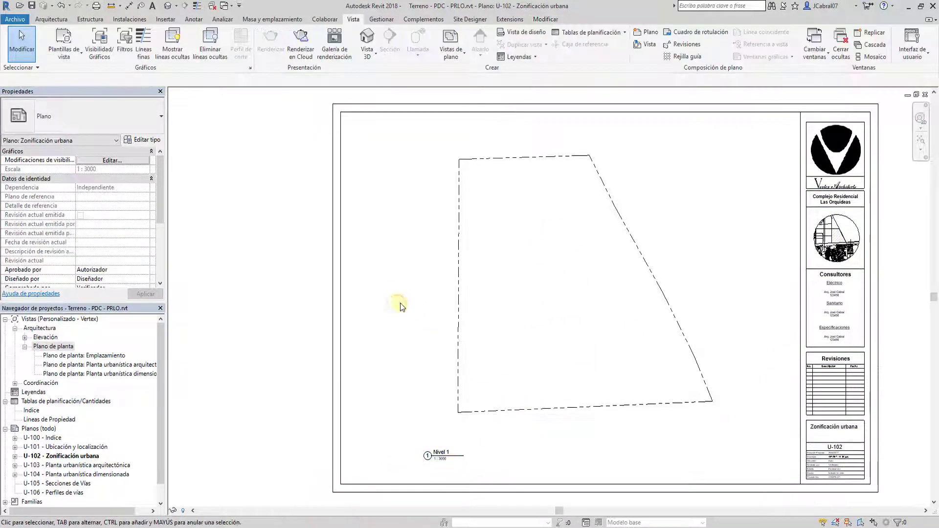
- Start an area boundary in the activated viewport using line-by-line drawing
{"action": "left_click", "coordinate": [55, 19]}
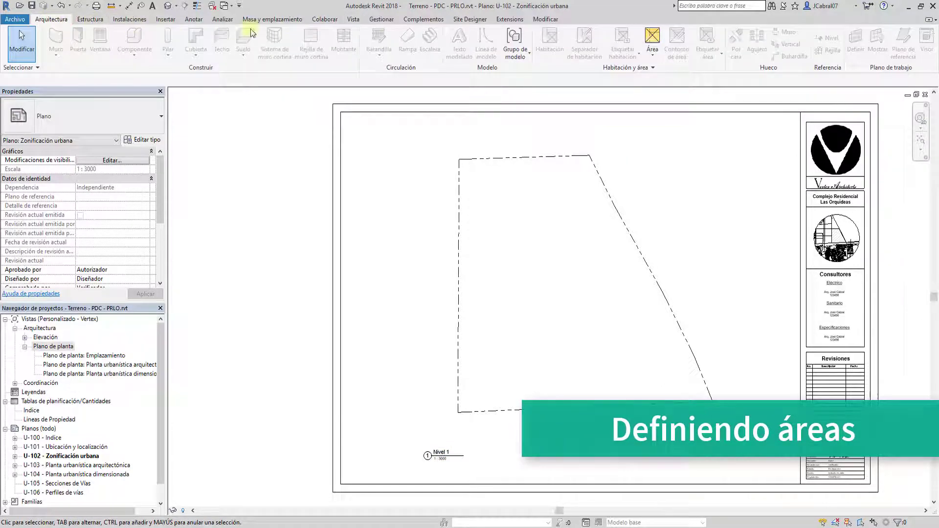
{"action": "left_click", "coordinate": [651, 56]}
{"action": "double_click", "coordinate": [536, 222]}
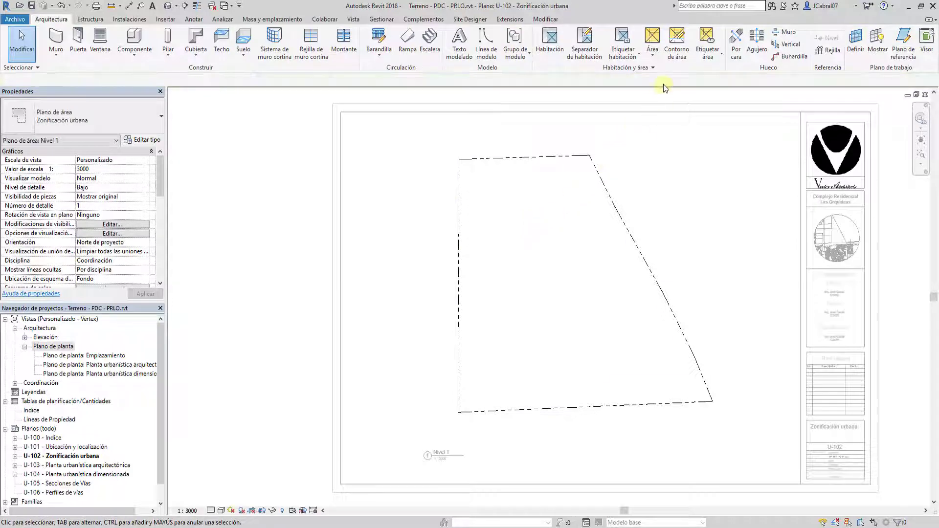
{"action": "left_click", "coordinate": [676, 49]}
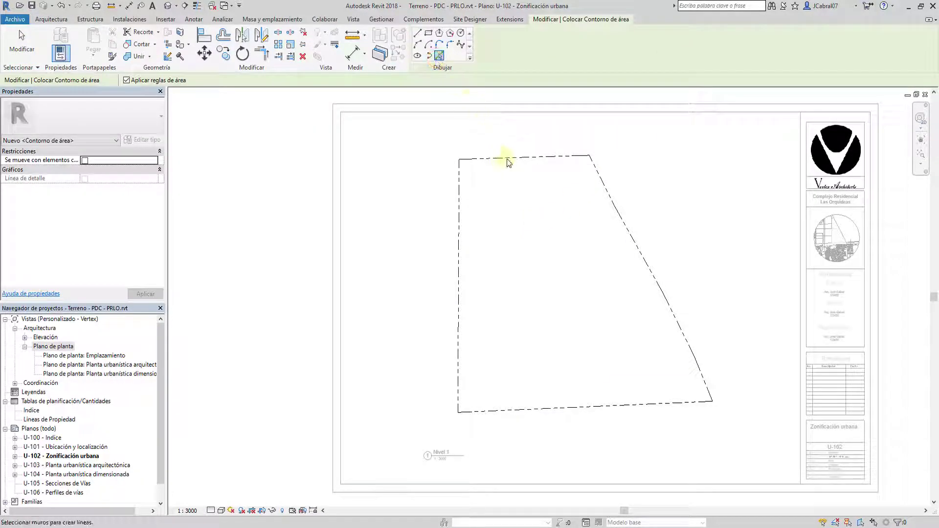
{"action": "left_click", "coordinate": [440, 57]}
{"action": "scroll", "coordinate": [497, 163], "scroll_direction": "up", "scroll_amount": 2}
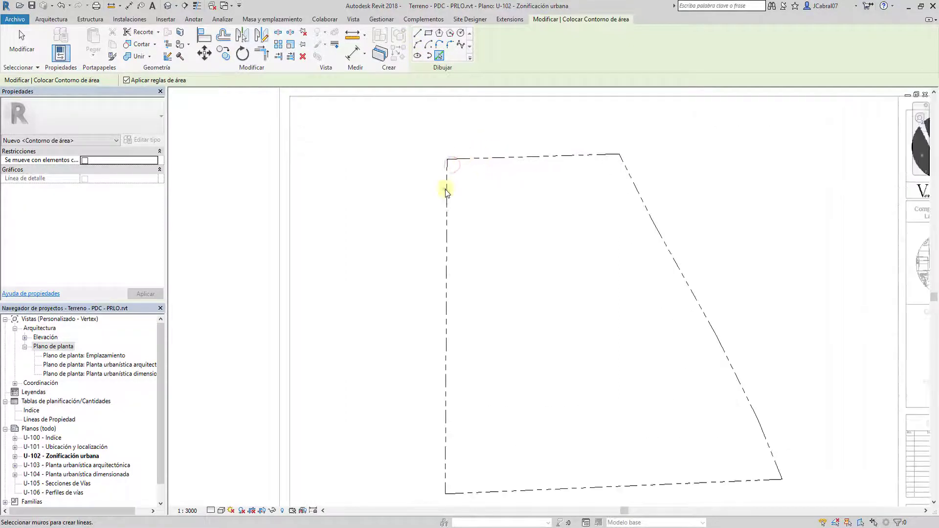
{"action": "left_click", "coordinate": [417, 34]}
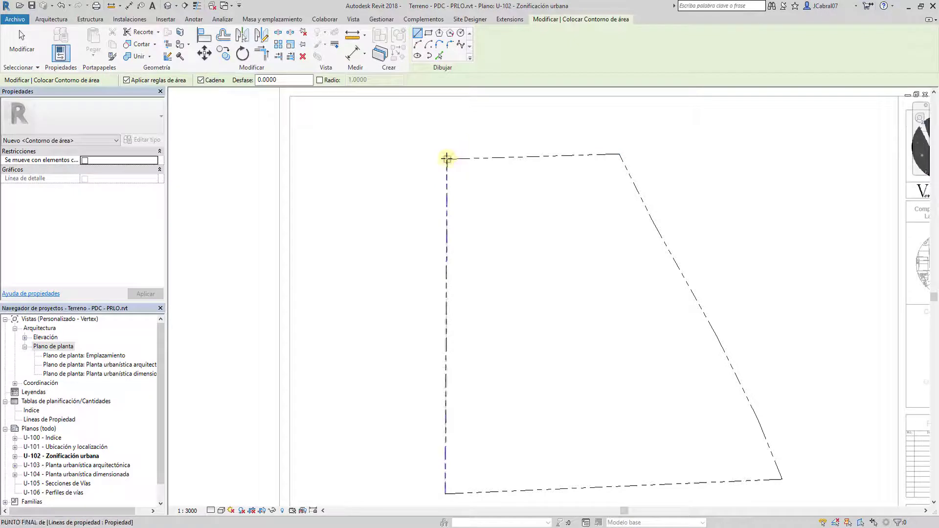
- Trace boundary lines along the parcel's left, bottom and lower slanted edges
{"action": "left_click", "coordinate": [446, 158]}
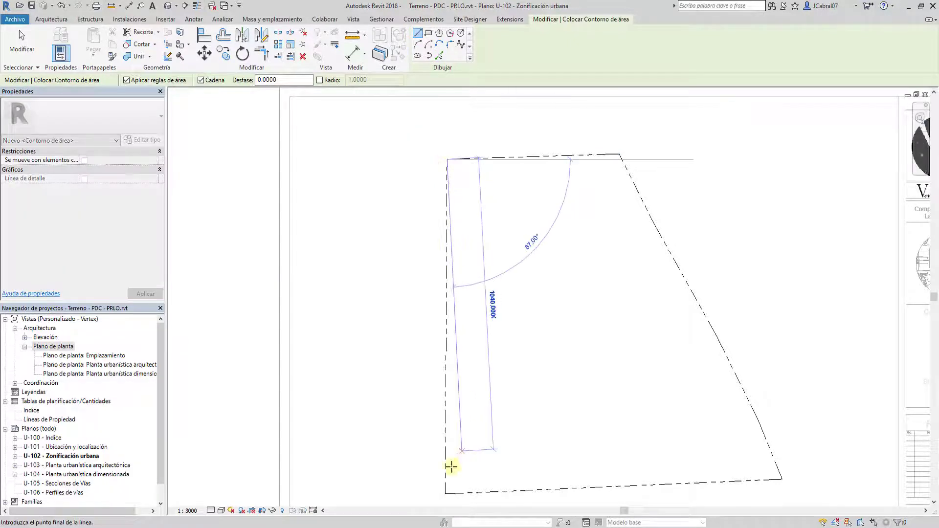
{"action": "left_click", "coordinate": [445, 494]}
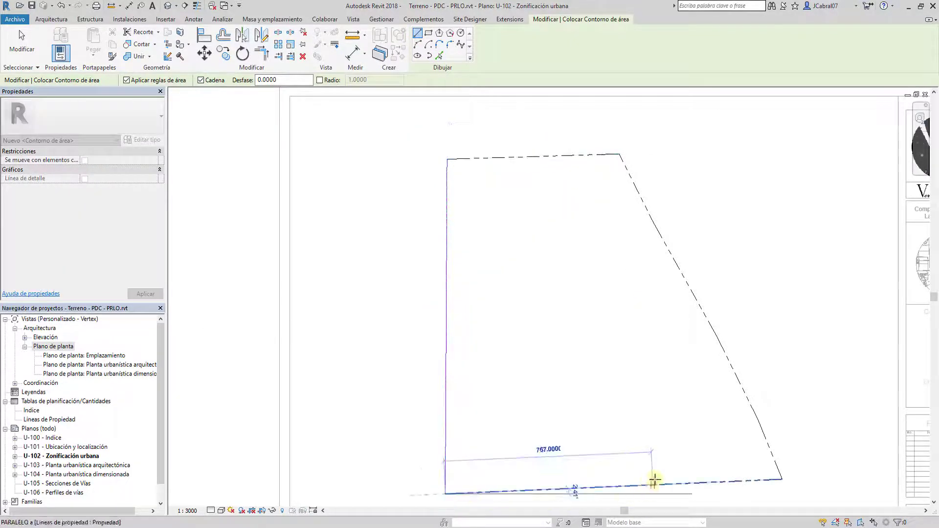
{"action": "left_click", "coordinate": [782, 479]}
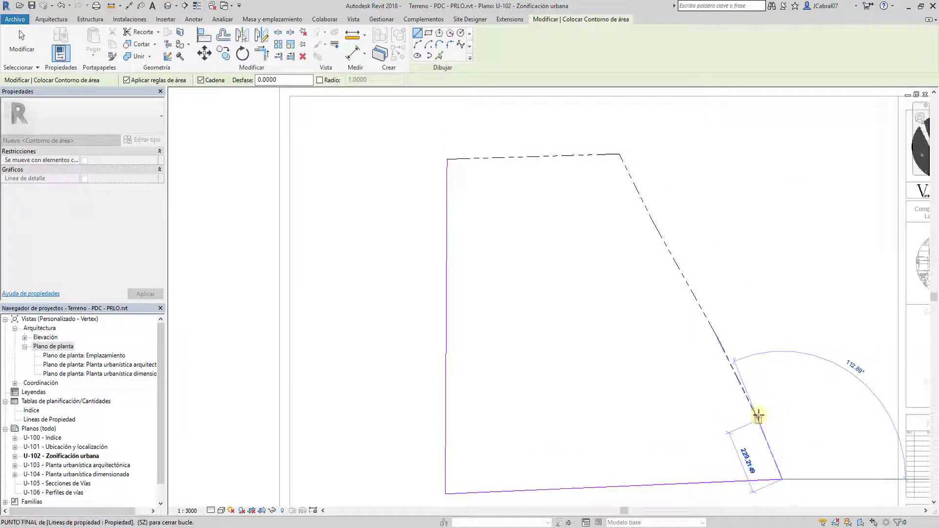
{"action": "left_click", "coordinate": [758, 415]}
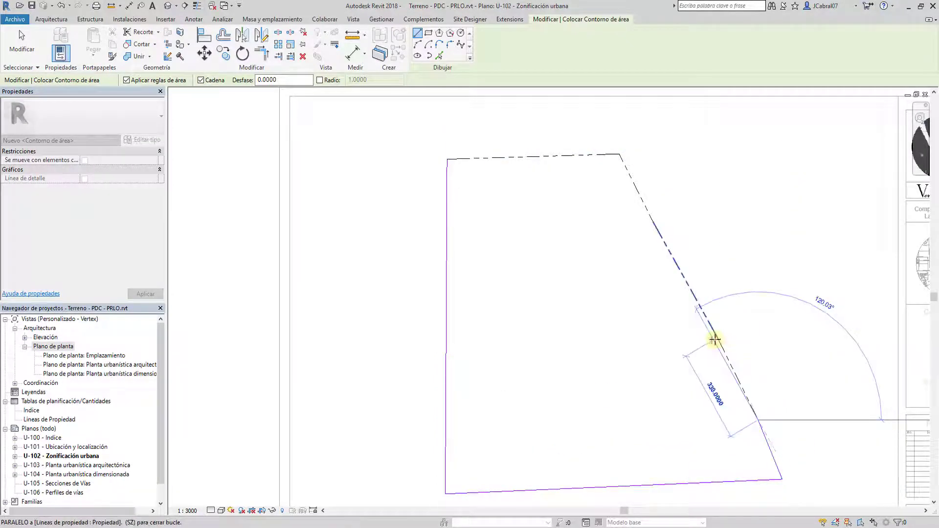
{"action": "left_click", "coordinate": [715, 339]}
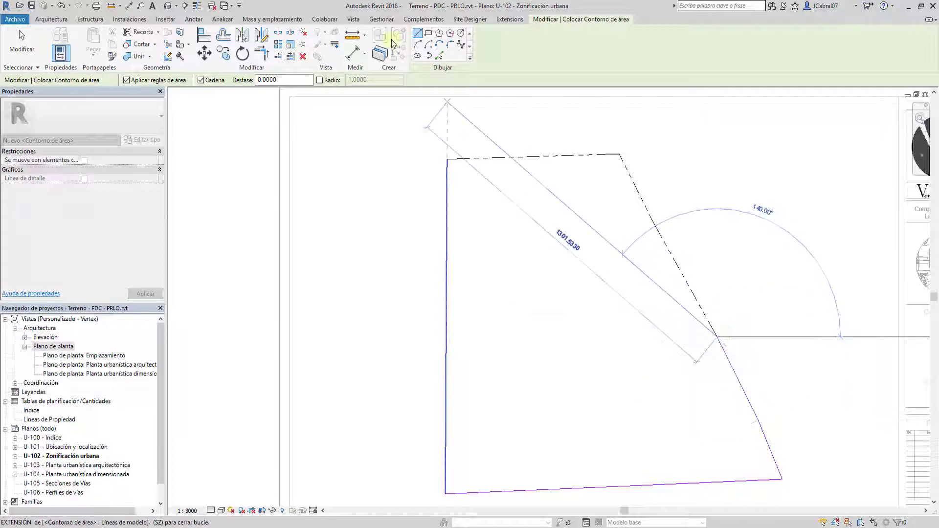
- Continue the boundary up the slanted edge to the top-right corner and close the loop
{"action": "left_click", "coordinate": [438, 55]}
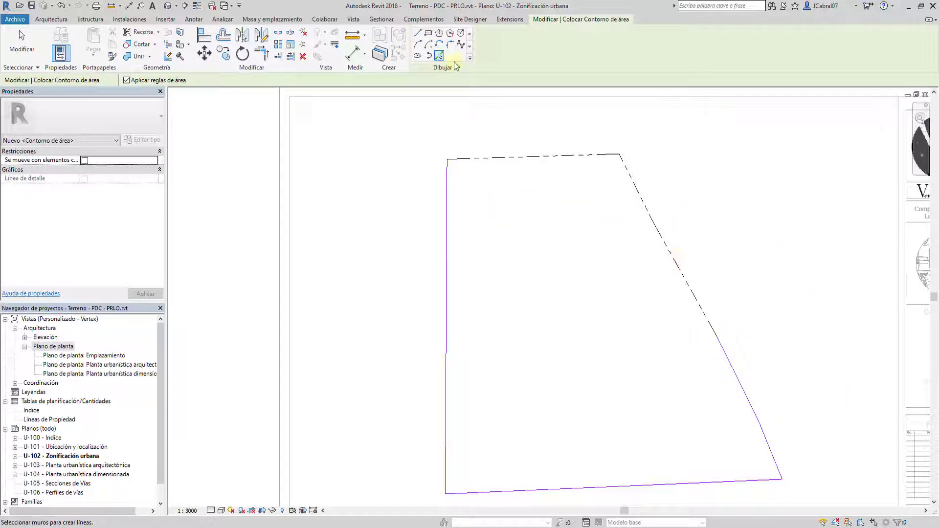
{"action": "left_click", "coordinate": [419, 34]}
{"action": "left_click", "coordinate": [716, 337]}
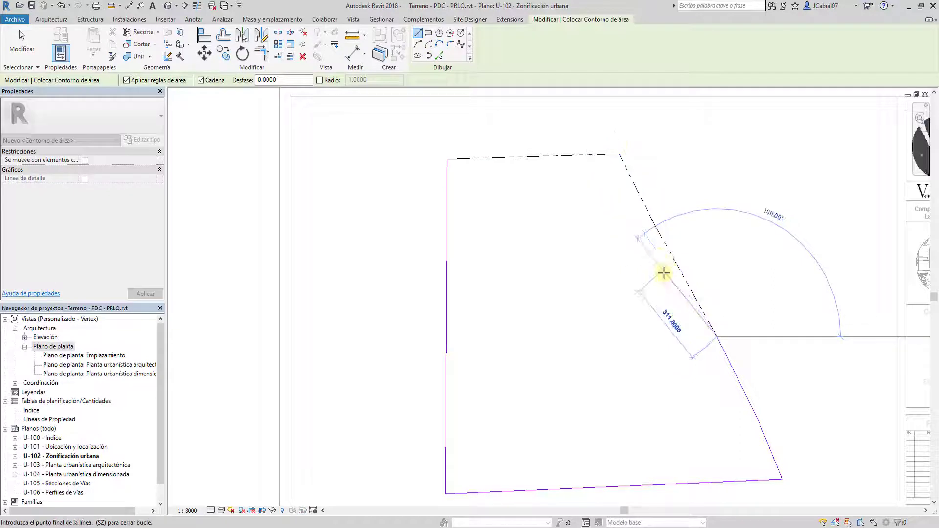
{"action": "left_click", "coordinate": [655, 221]}
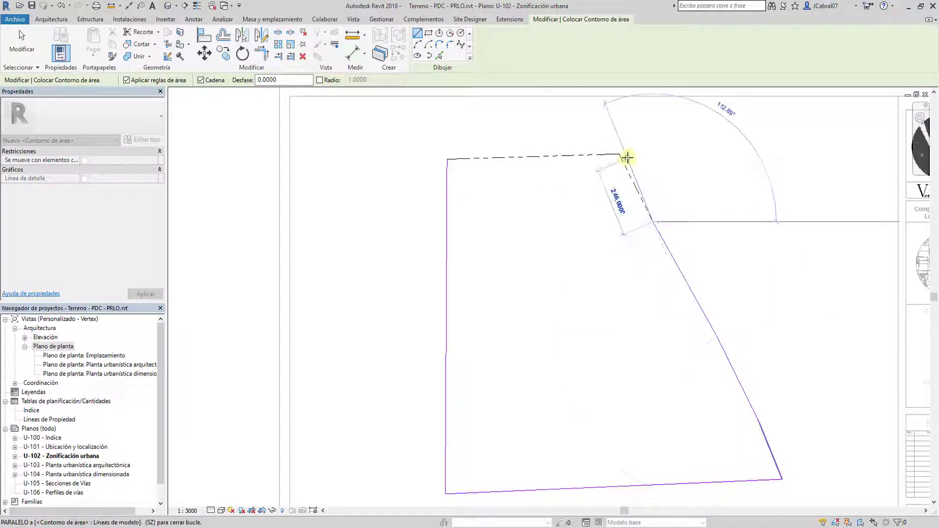
{"action": "left_click", "coordinate": [621, 155]}
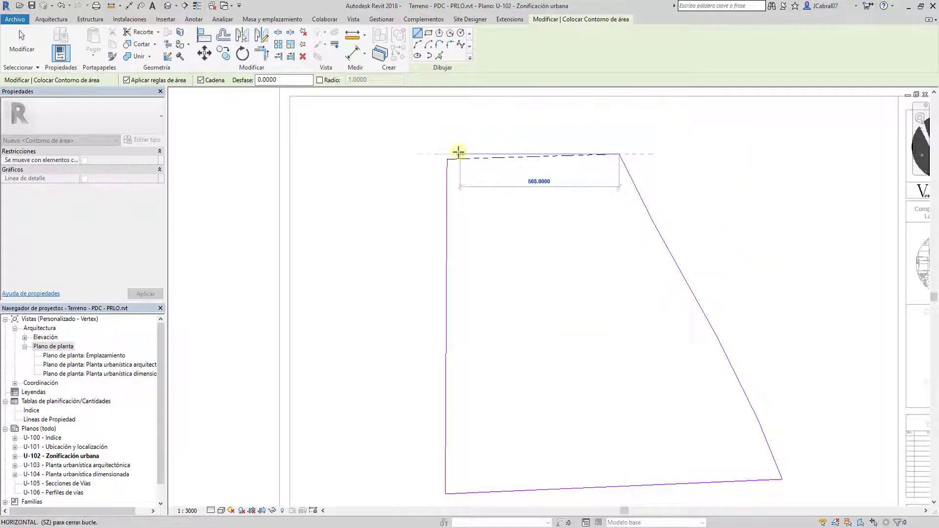
{"action": "left_click", "coordinate": [448, 158]}
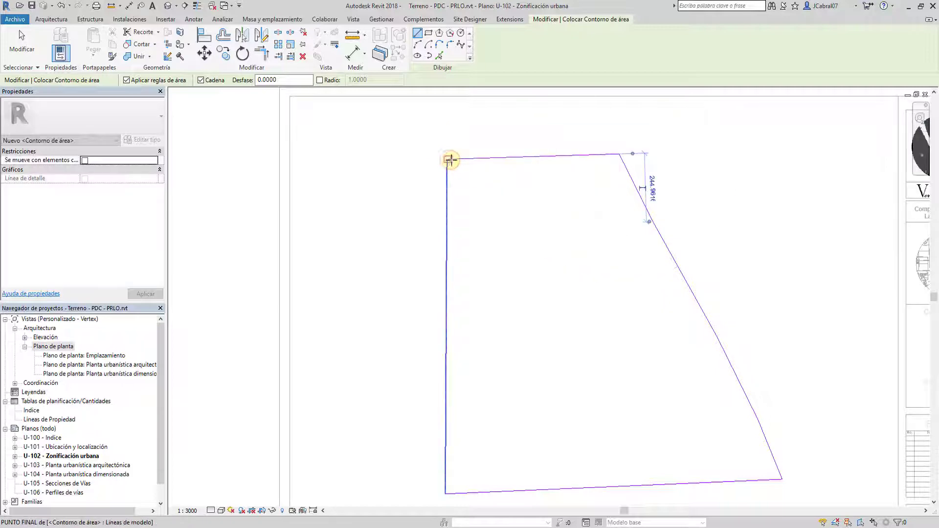
{"action": "key", "text": "Escape"}
{"action": "key", "text": "Escape"}
{"action": "key", "text": "Tab"}
- Place an area with its tag inside the finished parcel boundary
{"action": "left_click", "coordinate": [541, 157]}
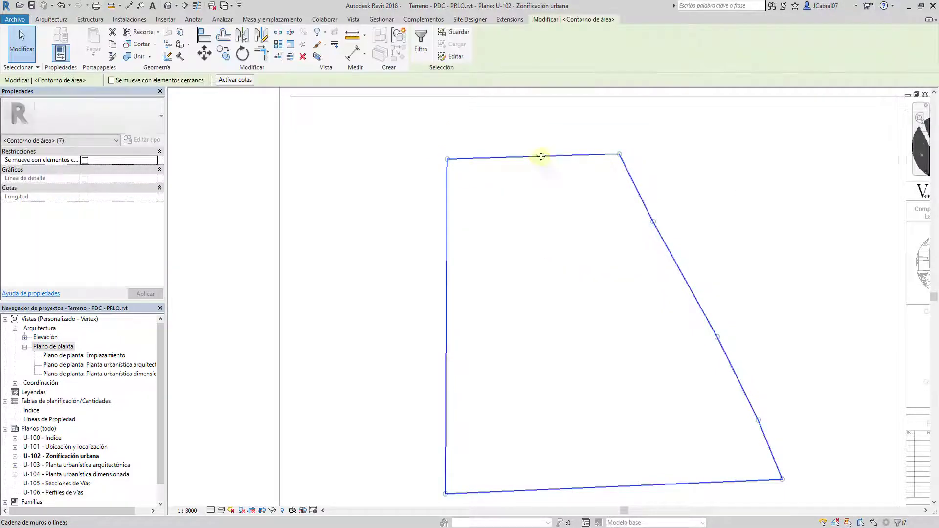
{"action": "left_click", "coordinate": [314, 93]}
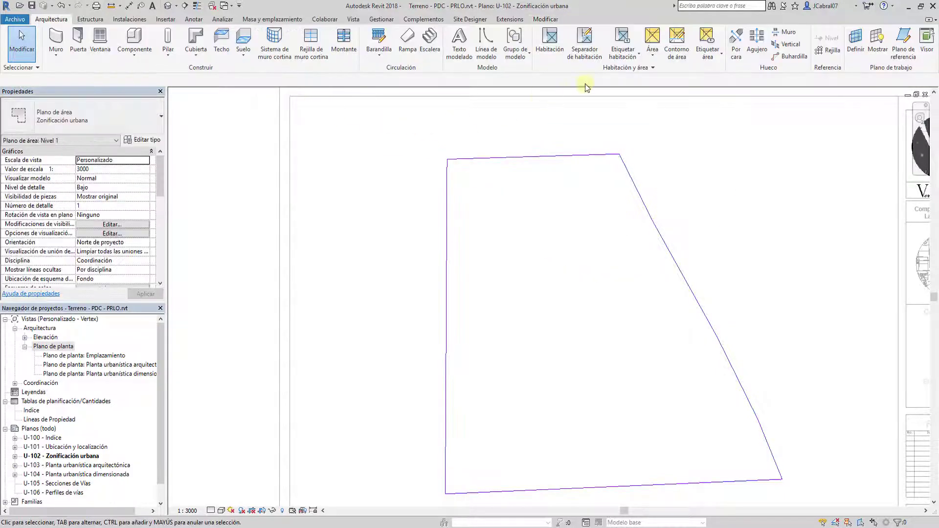
{"action": "left_click", "coordinate": [673, 44]}
{"action": "key", "text": "Escape"}
{"action": "left_click", "coordinate": [651, 54]}
{"action": "left_click", "coordinate": [666, 83]}
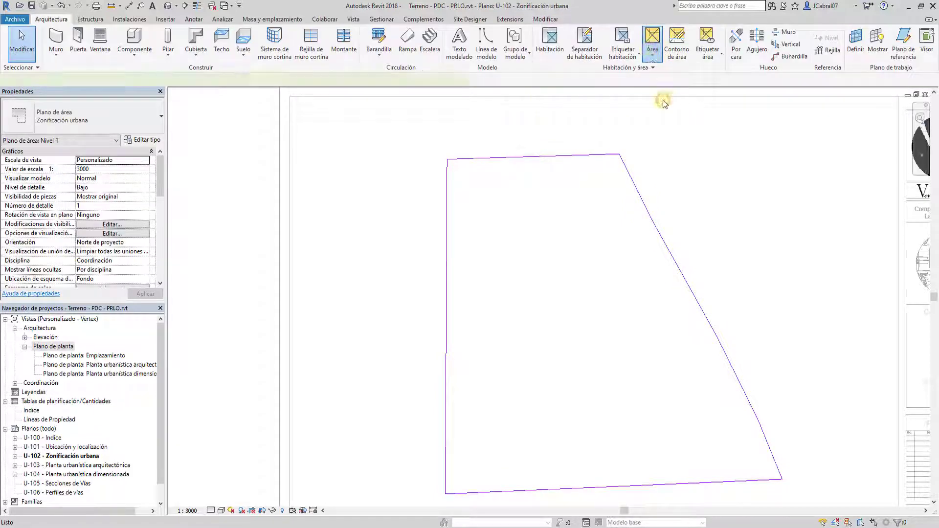
{"action": "left_click", "coordinate": [570, 310]}
{"action": "key", "text": "Escape"}
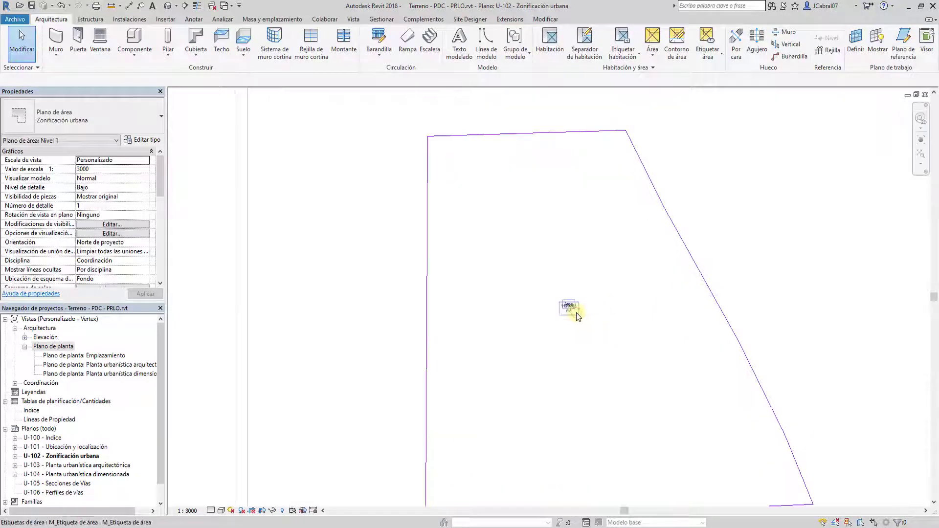
- Inspect the new 'Área' tag showing 1129263 m² near the middle
{"action": "left_click", "coordinate": [569, 307]}
{"action": "left_click", "coordinate": [308, 230]}
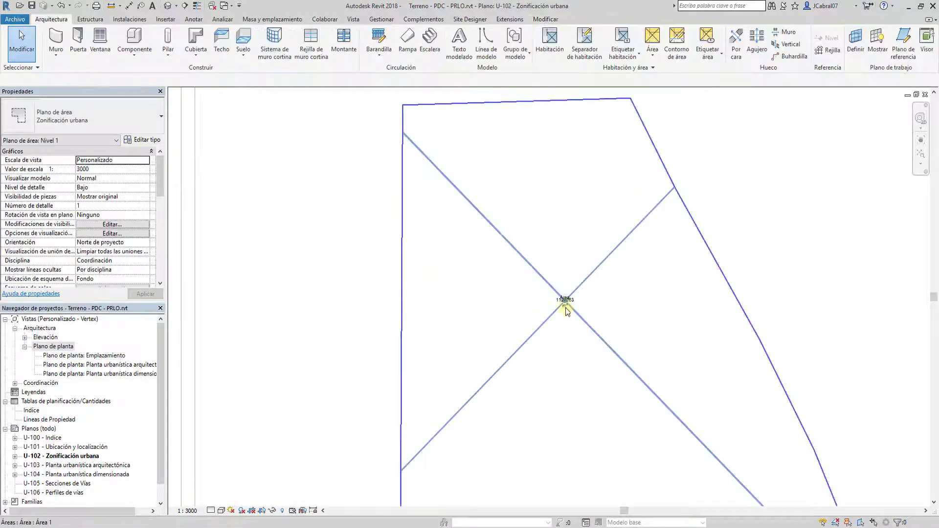
{"action": "scroll", "coordinate": [566, 308], "scroll_direction": "up", "scroll_amount": 3}
{"action": "scroll", "coordinate": [573, 313], "scroll_direction": "up", "scroll_amount": 2}
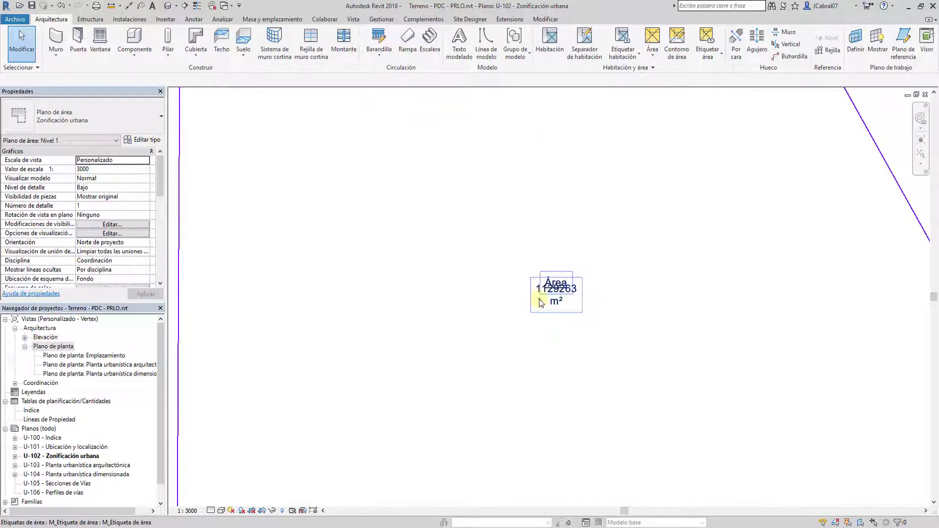
{"action": "left_click", "coordinate": [558, 294]}
{"action": "left_click", "coordinate": [565, 322]}
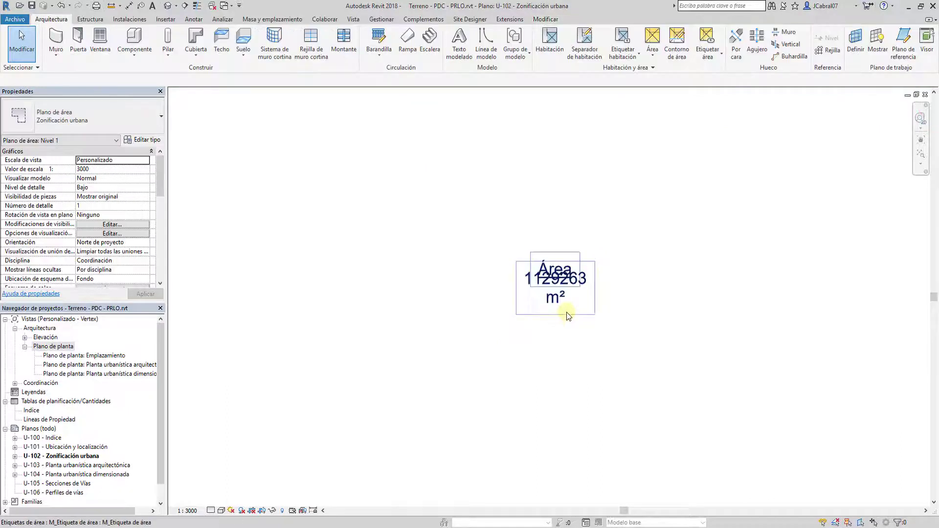
{"action": "scroll", "coordinate": [569, 302], "scroll_direction": "down", "scroll_amount": 3}
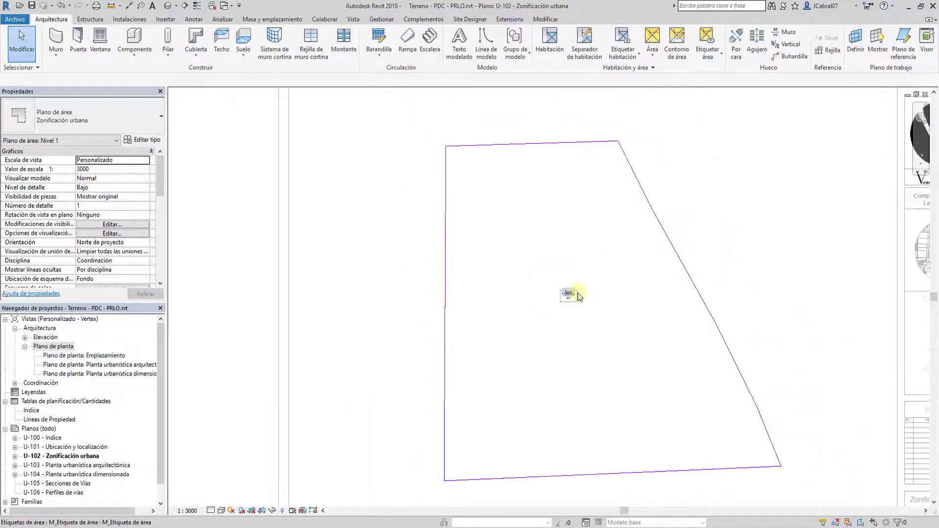
{"action": "scroll", "coordinate": [577, 296], "scroll_direction": "down", "scroll_amount": 2}
{"action": "scroll", "coordinate": [580, 296], "scroll_direction": "down", "scroll_amount": 1}
{"action": "scroll", "coordinate": [512, 278], "scroll_direction": "down", "scroll_amount": 1}
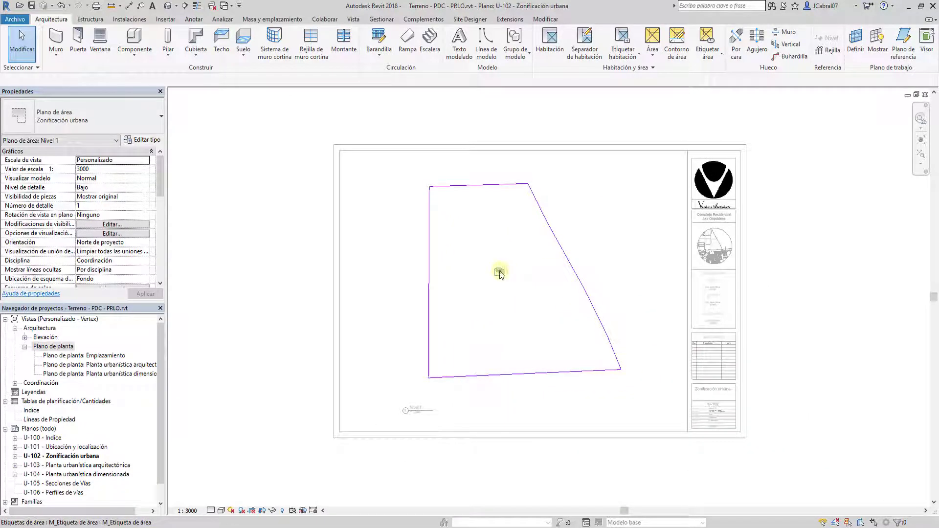
- Delete the existing single area and dismiss the resulting warning
{"action": "left_click", "coordinate": [500, 271]}
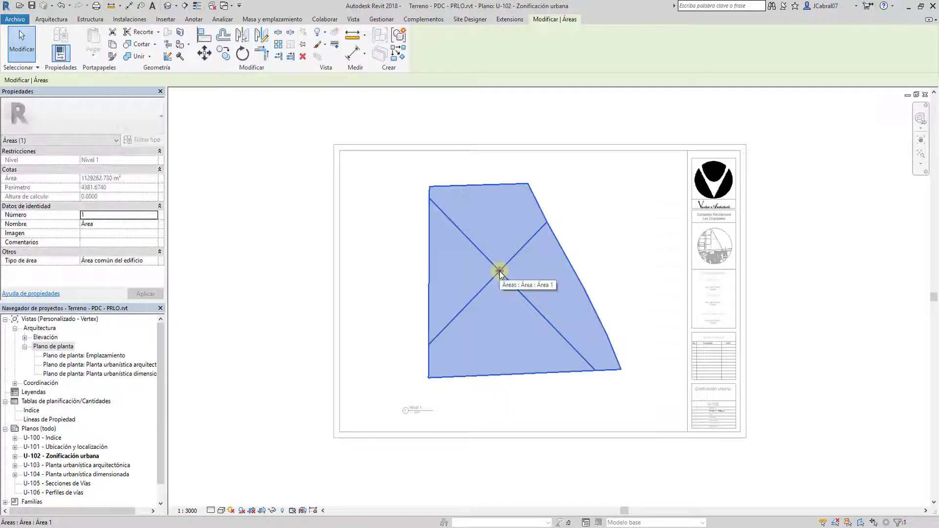
{"action": "key", "text": "Delete"}
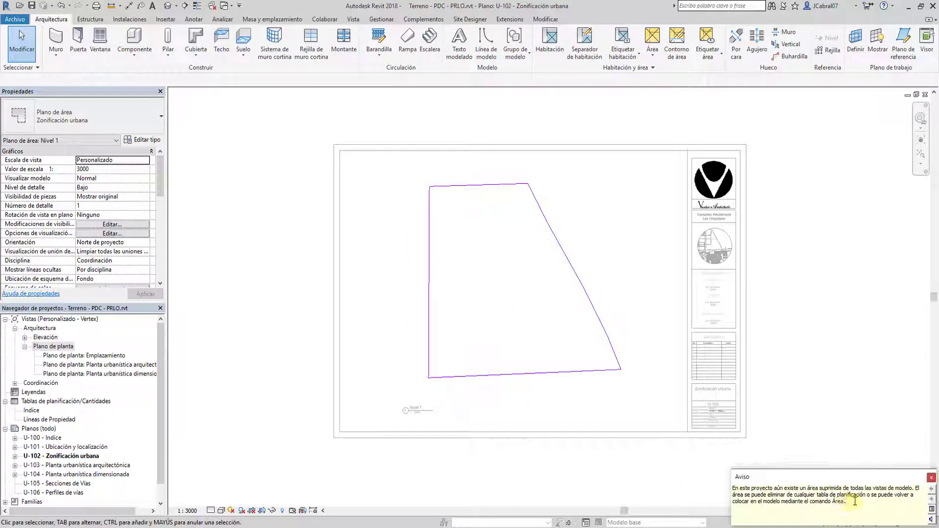
{"action": "left_click", "coordinate": [932, 478]}
{"action": "scroll", "coordinate": [534, 262], "scroll_direction": "up", "scroll_amount": 1}
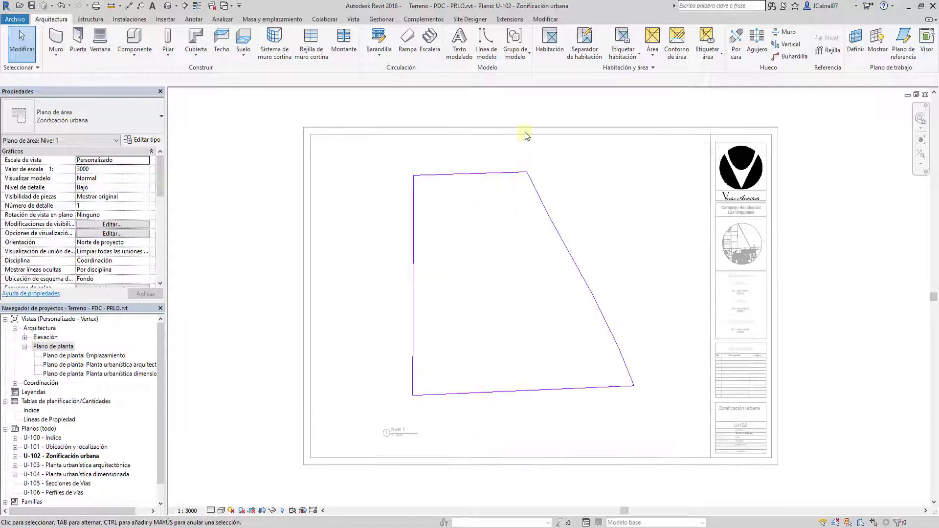
- Draw two straight boundary lines splitting the parcel into a left strip and two right parts
{"action": "left_click", "coordinate": [673, 41]}
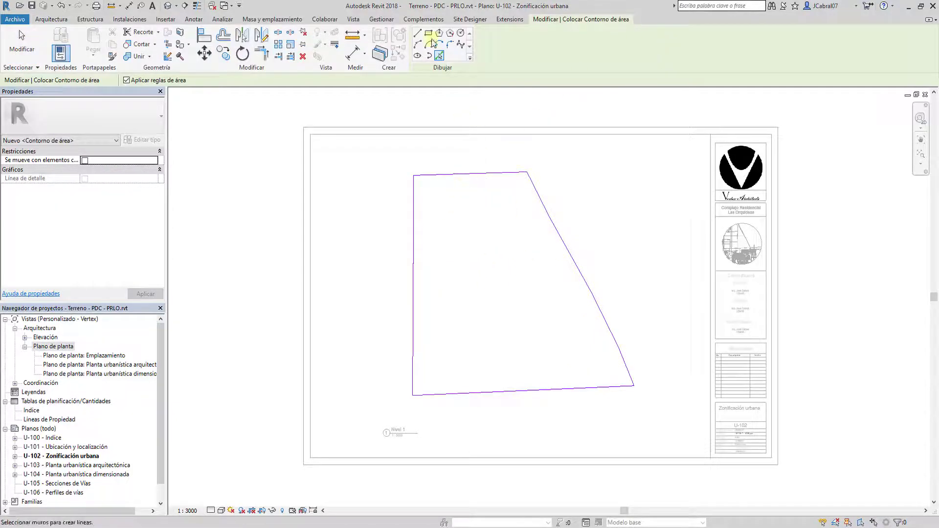
{"action": "left_click", "coordinate": [417, 33]}
{"action": "left_click", "coordinate": [471, 176]}
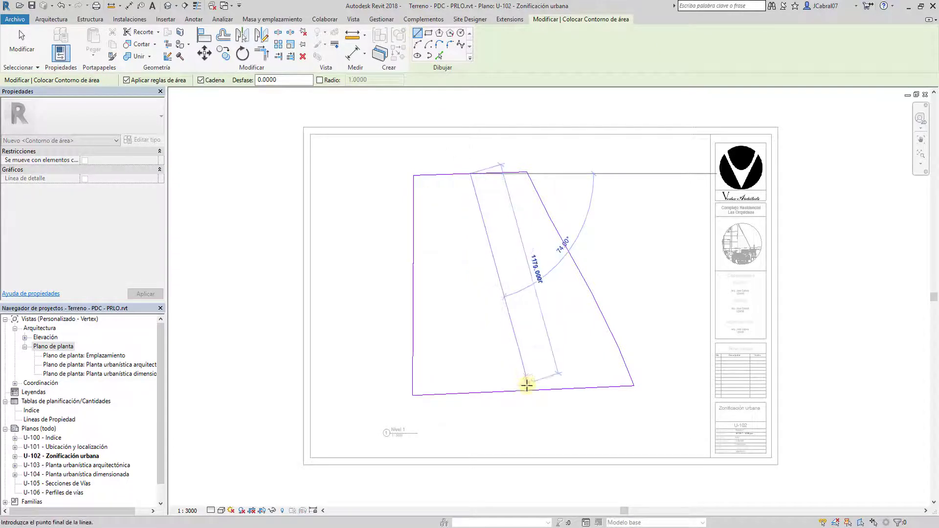
{"action": "left_click", "coordinate": [523, 389]}
{"action": "key", "text": "Escape"}
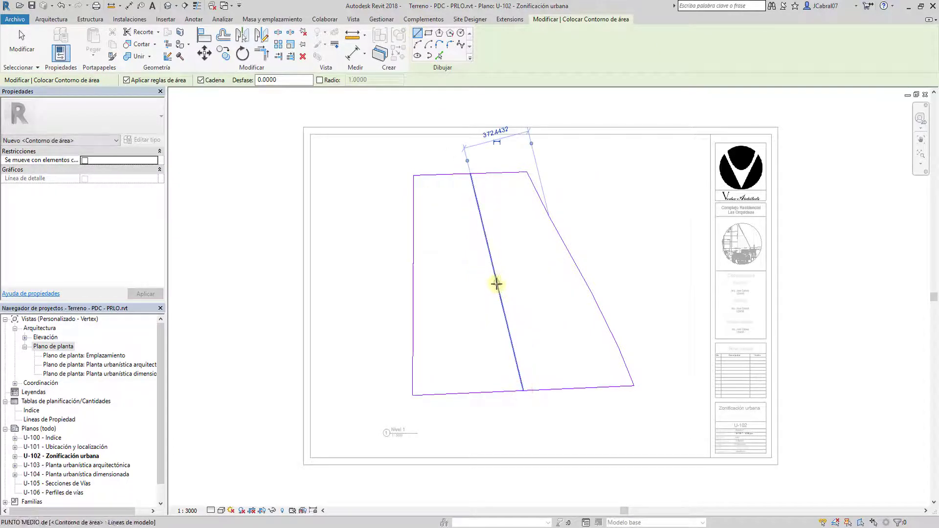
{"action": "left_click", "coordinate": [497, 282]}
{"action": "left_click", "coordinate": [576, 265]}
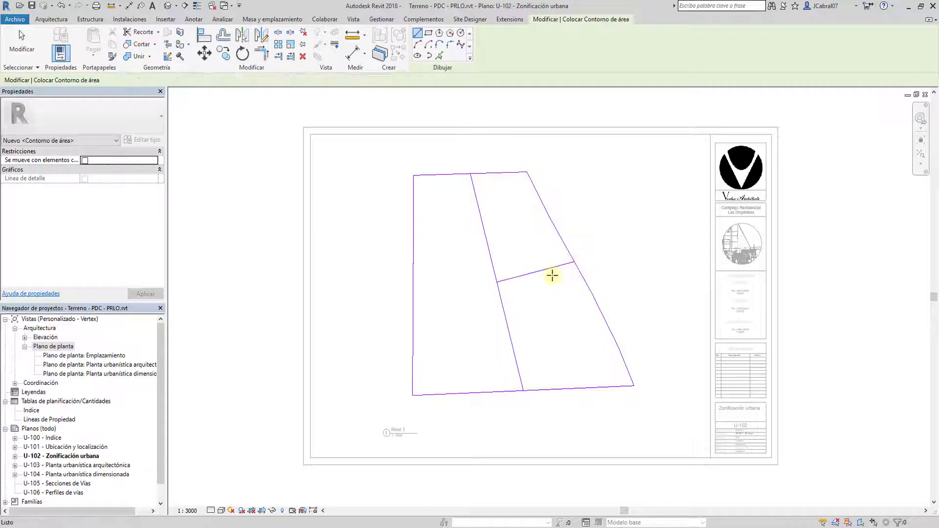
{"action": "key", "text": "Escape"}
{"action": "key", "text": "Escape"}
- Place areas in the left strip, upper-right and lower-right regions
{"action": "left_click", "coordinate": [653, 53]}
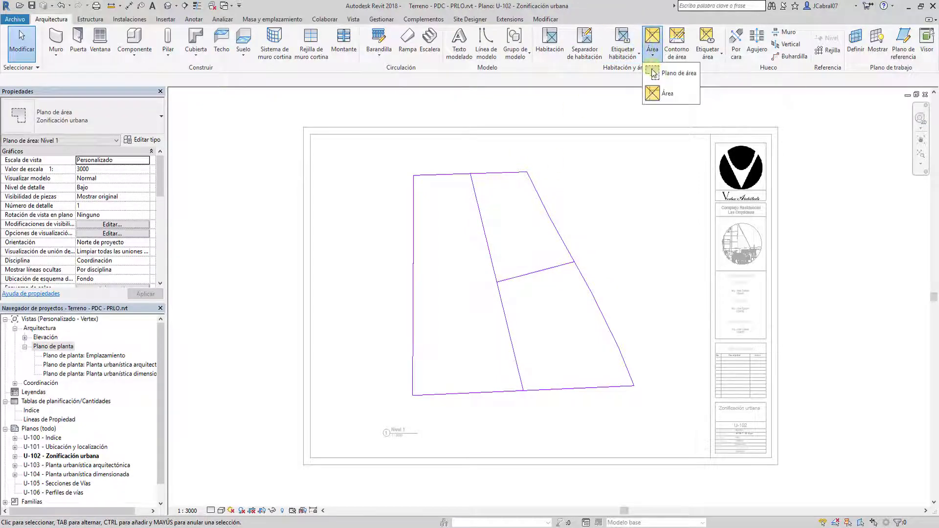
{"action": "left_click", "coordinate": [668, 72]}
{"action": "left_click", "coordinate": [464, 301]}
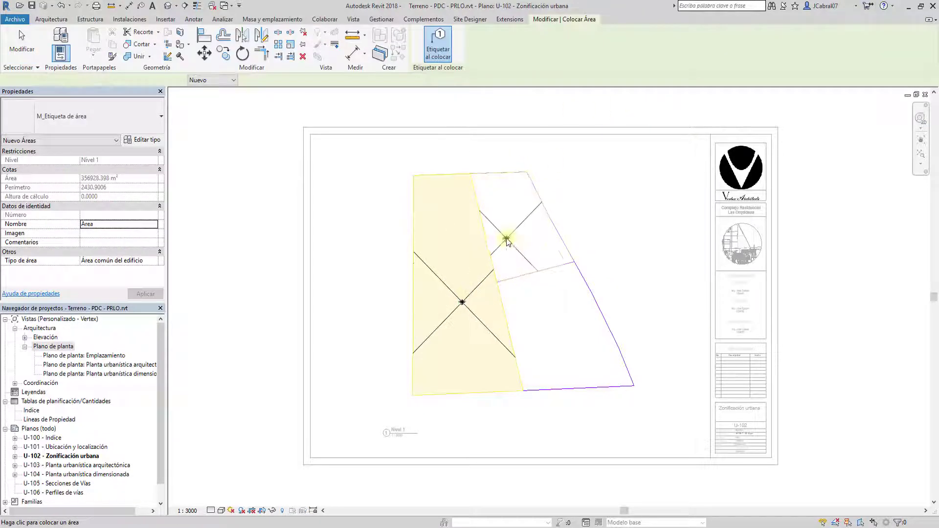
{"action": "left_click", "coordinate": [524, 231]}
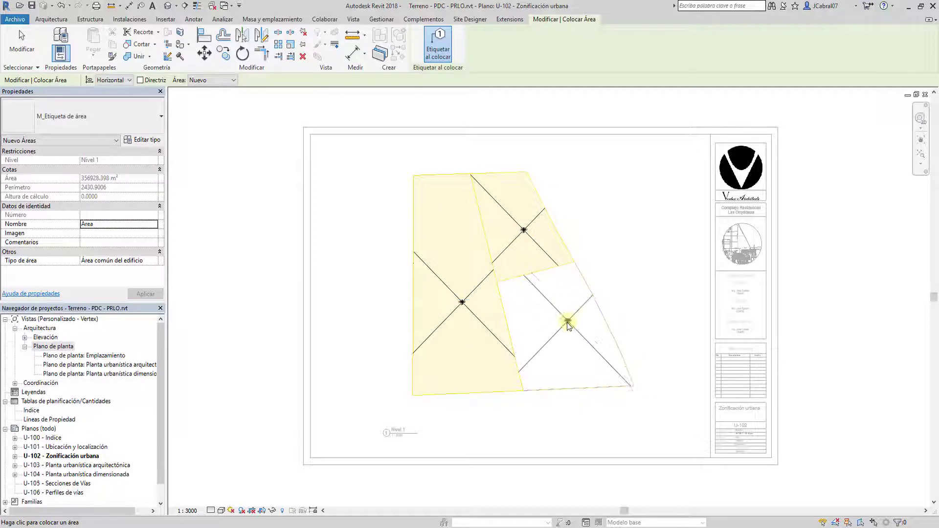
{"action": "left_click", "coordinate": [573, 318]}
{"action": "key", "text": "Escape"}
{"action": "key", "text": "Escape"}
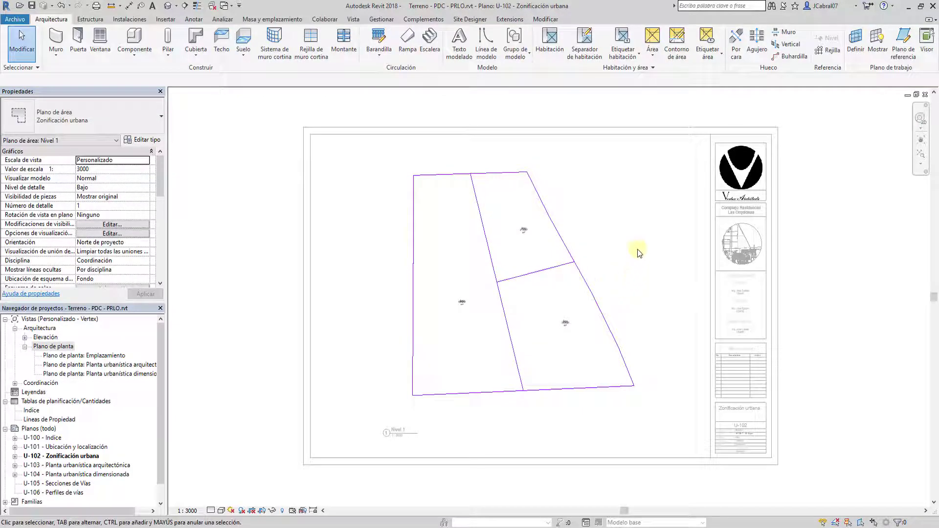
- Activate the plan view on the sheet, with annotation tools shown
{"action": "left_click", "coordinate": [638, 249]}
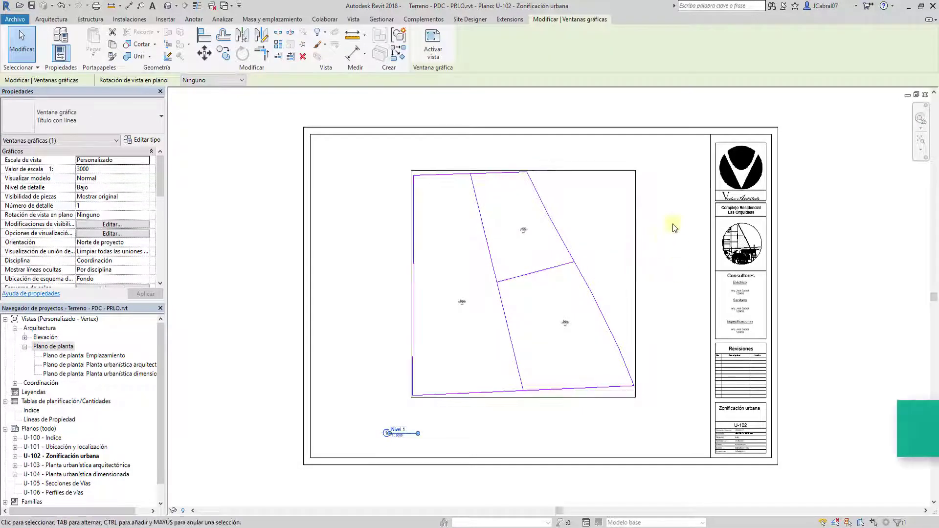
{"action": "left_click", "coordinate": [692, 212]}
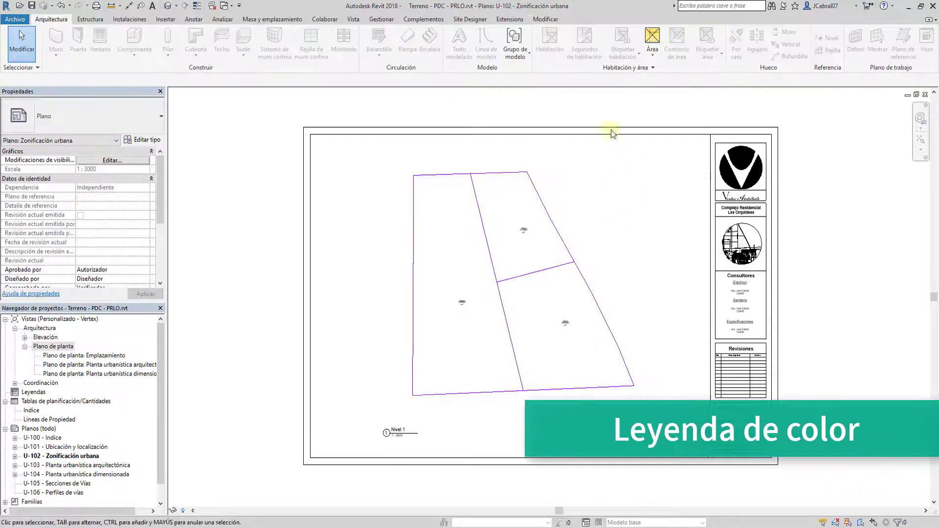
{"action": "left_click", "coordinate": [194, 19]}
{"action": "double_click", "coordinate": [522, 260]}
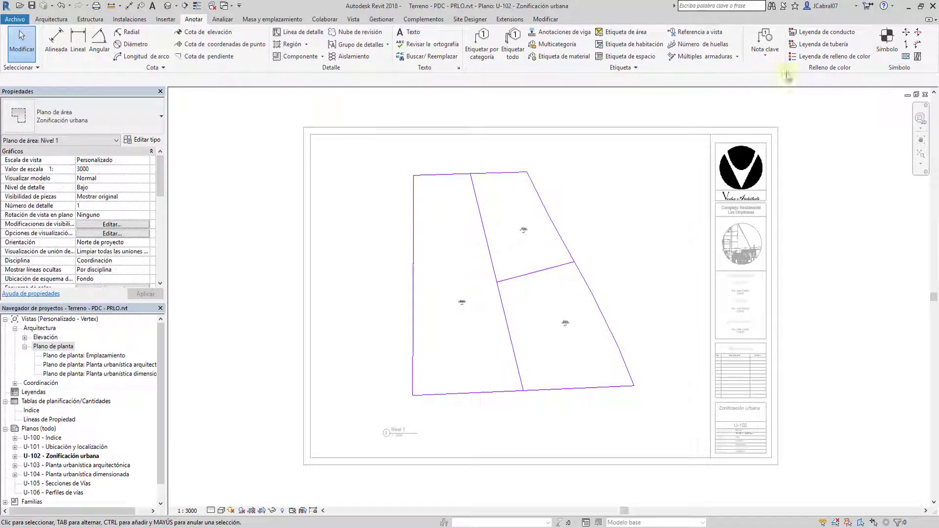
- Place a colour fill legend beside the plan using Áreas and Esquema 1
{"action": "left_click", "coordinate": [830, 59]}
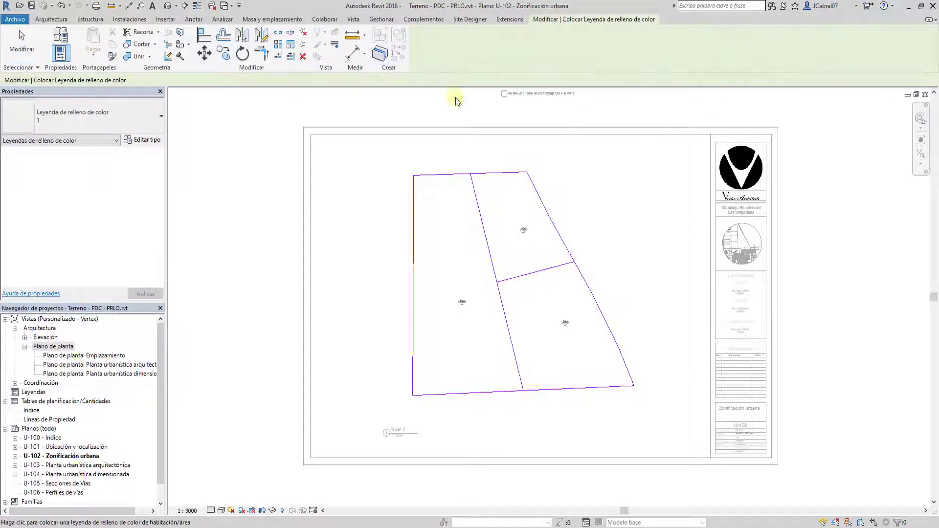
{"action": "left_click", "coordinate": [607, 228]}
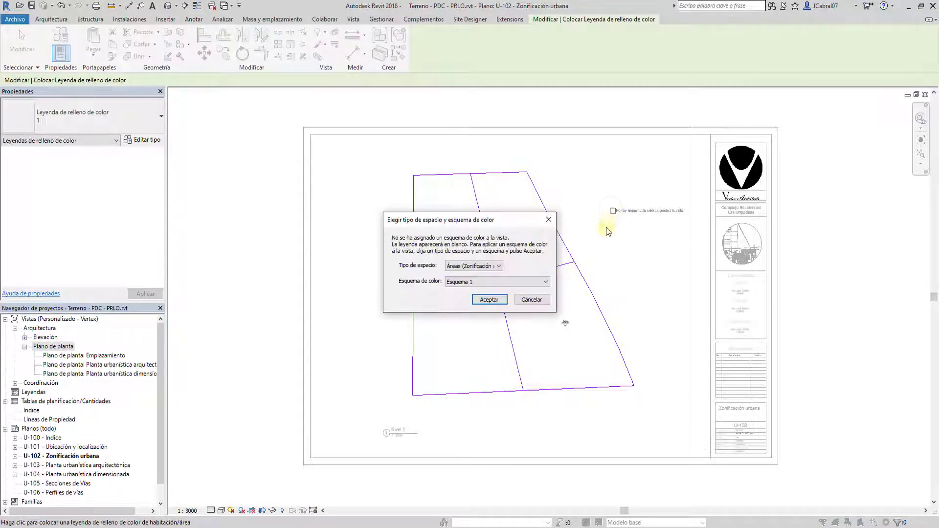
{"action": "left_click", "coordinate": [484, 273]}
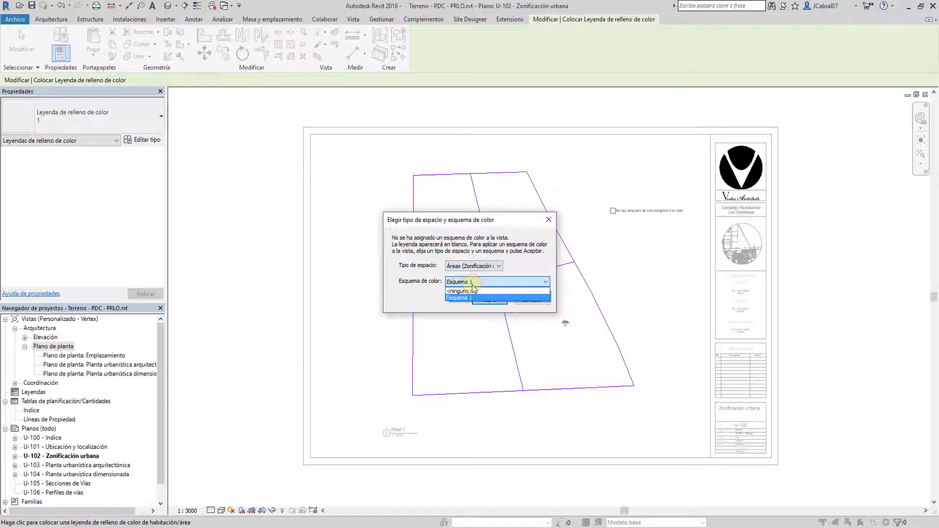
{"action": "left_click", "coordinate": [471, 289]}
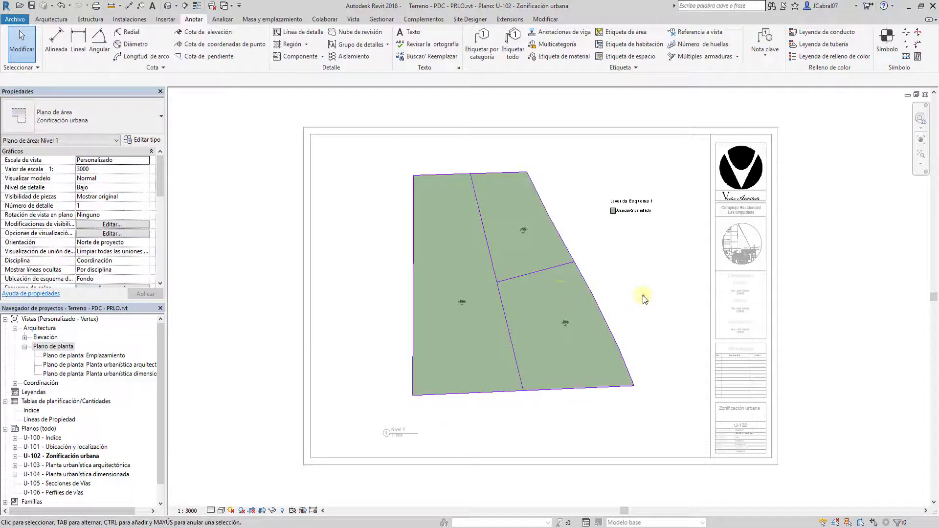
{"action": "scroll", "coordinate": [395, 289], "scroll_direction": "up", "scroll_amount": 2}
{"action": "scroll", "coordinate": [490, 308], "scroll_direction": "up", "scroll_amount": 2}
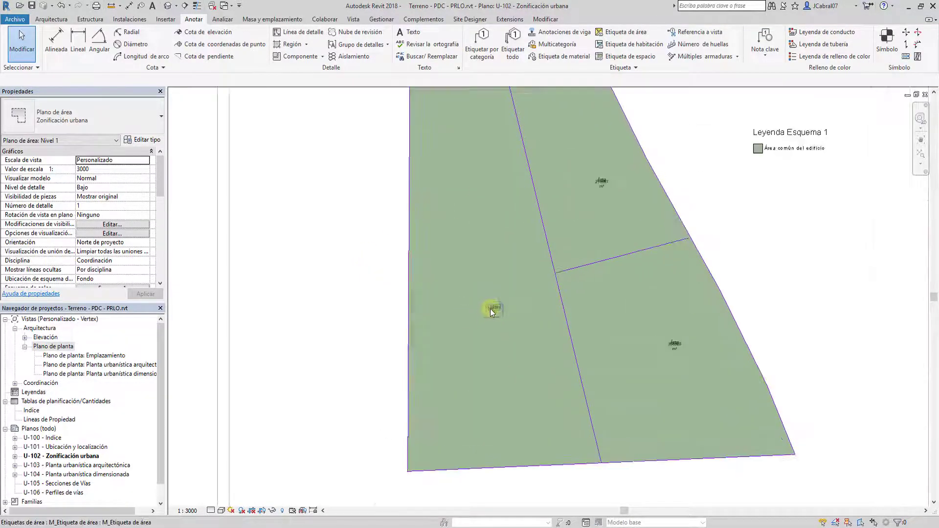
- Set the legend's colour scheme to colour areas by Nombre
{"action": "left_click", "coordinate": [789, 148]}
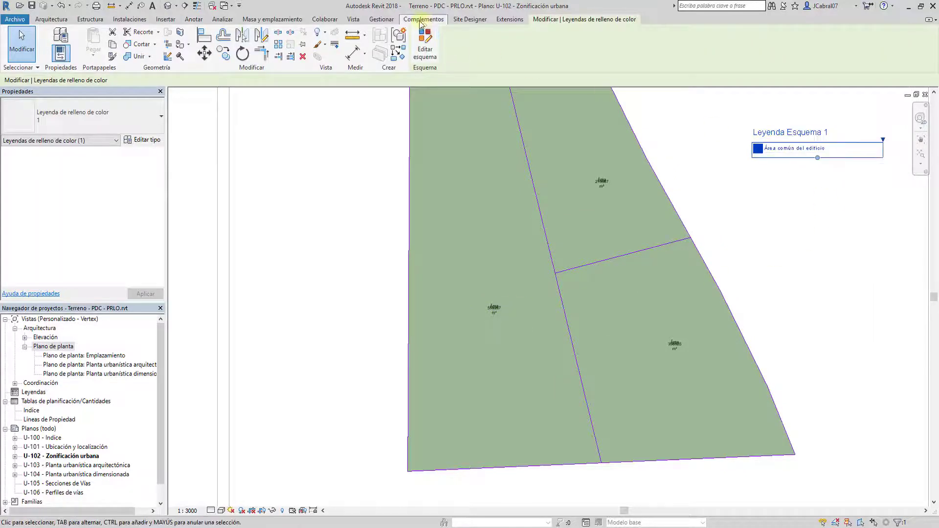
{"action": "left_click", "coordinate": [425, 46]}
{"action": "left_click", "coordinate": [476, 171]}
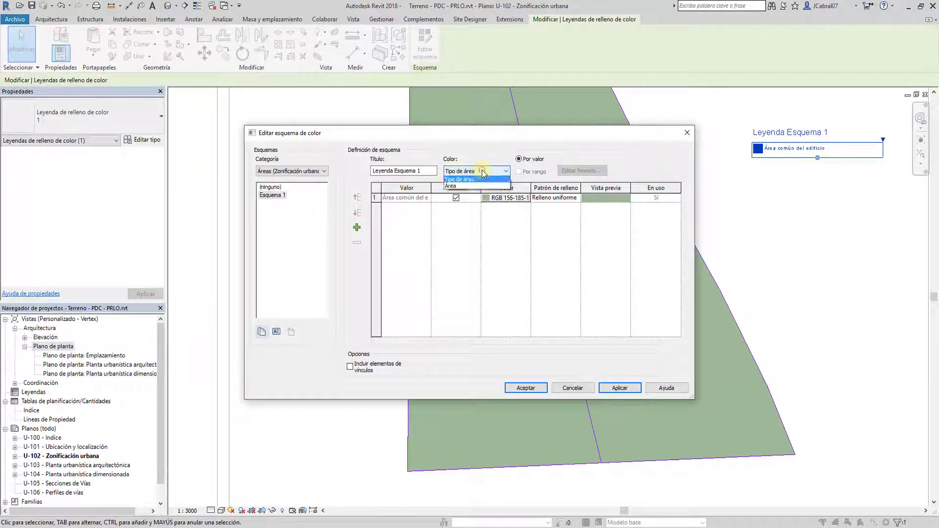
{"action": "left_click", "coordinate": [470, 181]}
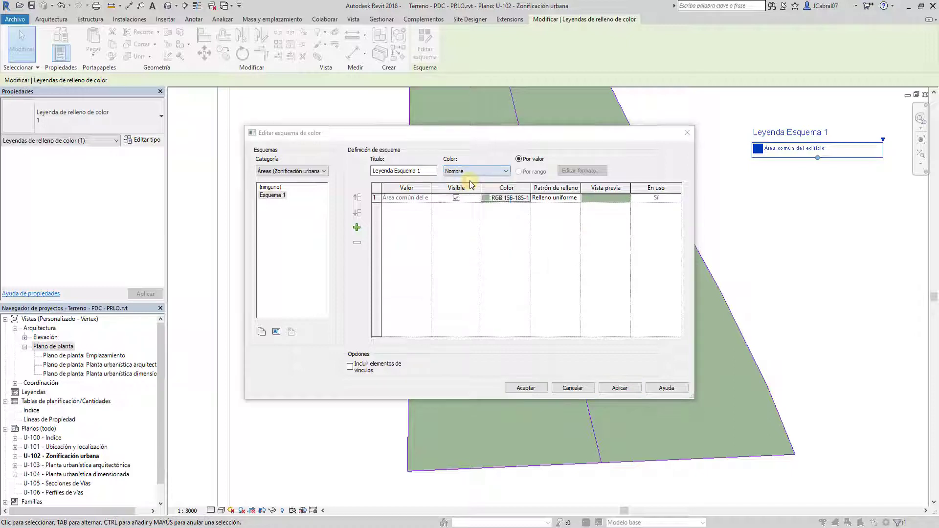
{"action": "left_click", "coordinate": [483, 287]}
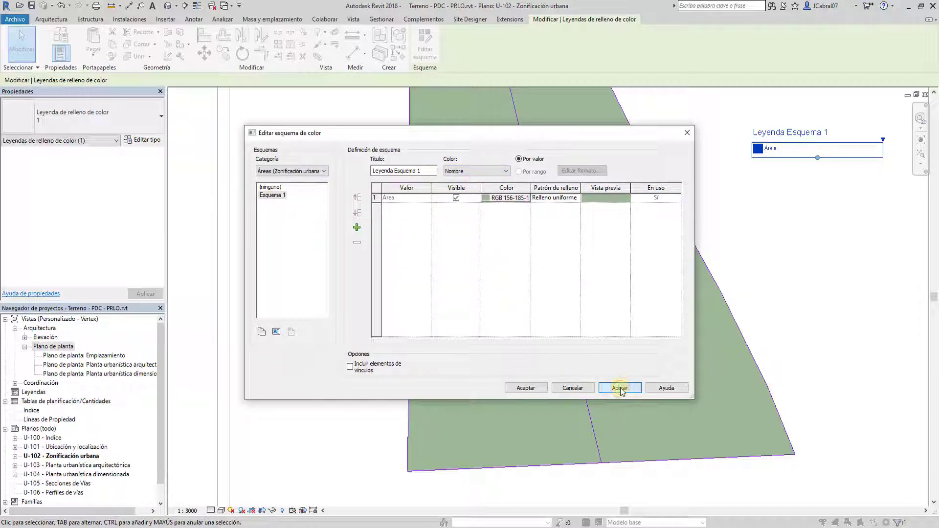
{"action": "left_click", "coordinate": [526, 387]}
{"action": "key", "text": "Escape"}
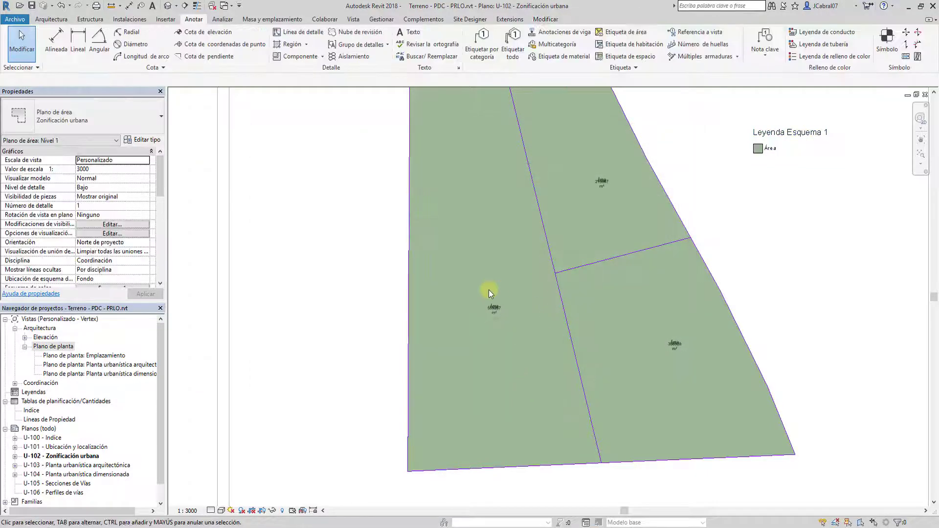
- Name the left area 'Área Comercial'
{"action": "key", "text": "Tab"}
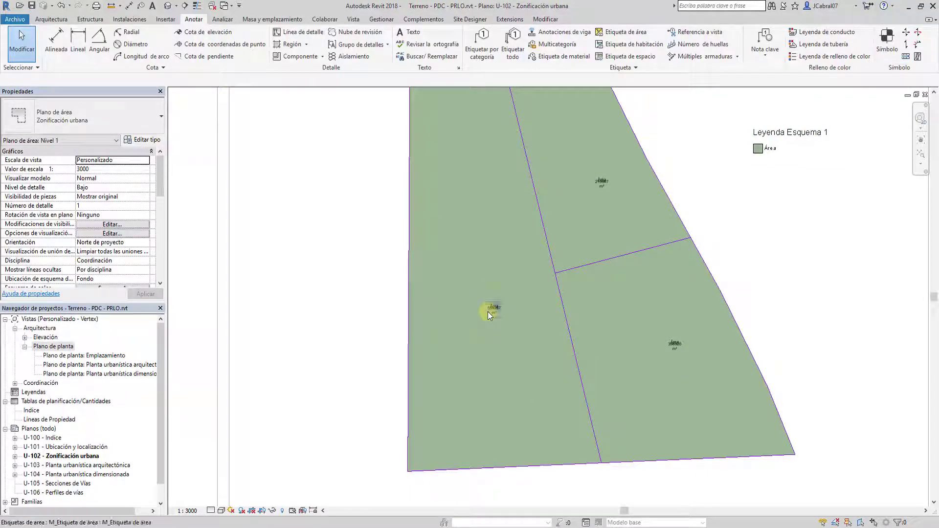
{"action": "left_click", "coordinate": [488, 312]}
{"action": "left_click", "coordinate": [131, 226]}
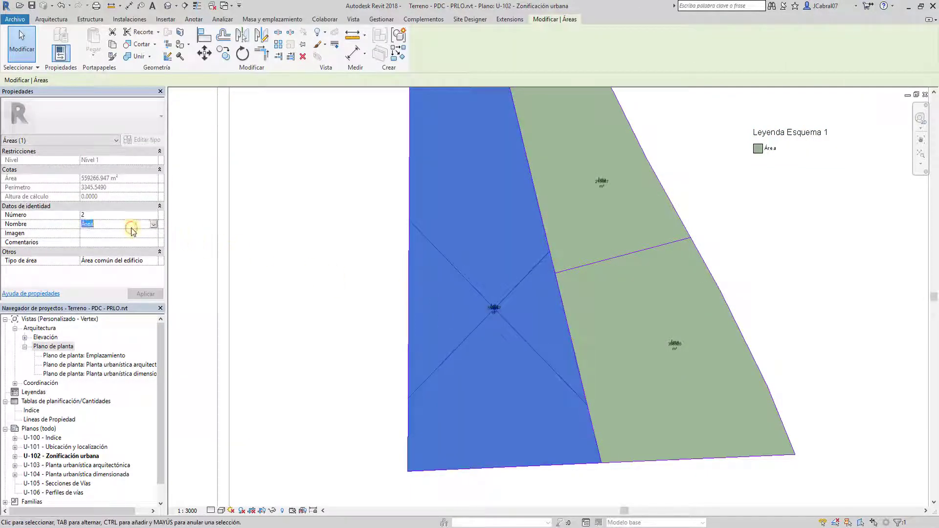
{"action": "type", "text": "Ar"}
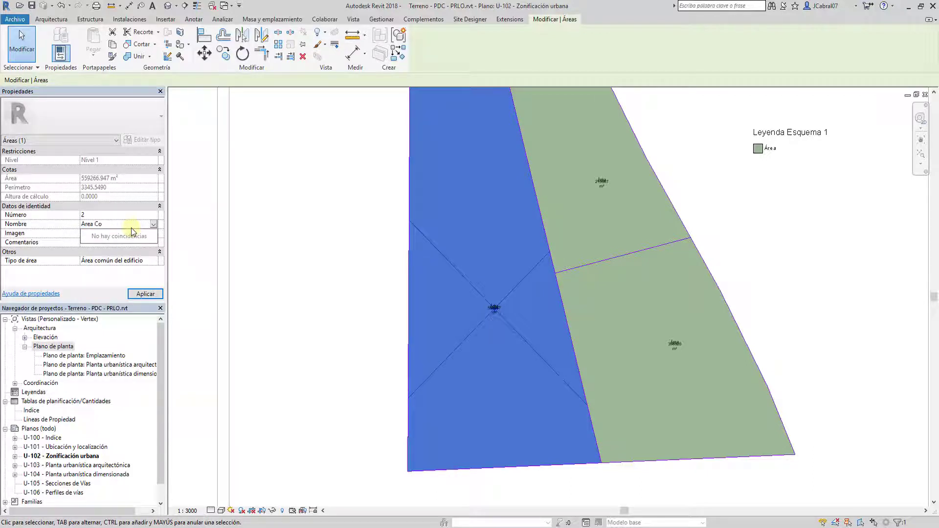
{"action": "key", "text": "BackSpace"}
{"action": "key", "text": "BackSpace"}
{"action": "key", "text": "BackSpace"}
{"action": "type", "text": "áR"}
{"action": "key", "text": "BackSpace"}
{"action": "key", "text": "BackSpace"}
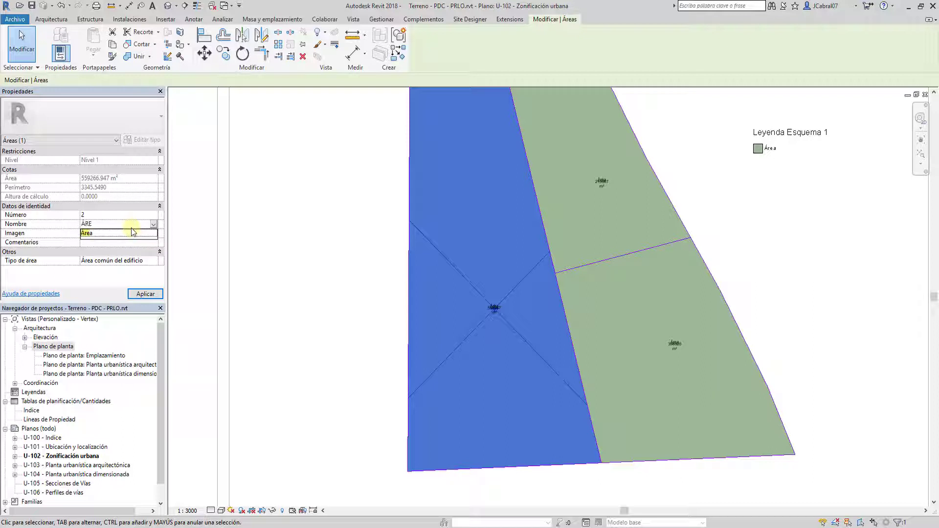
{"action": "type", "text": "rea Comercial"}
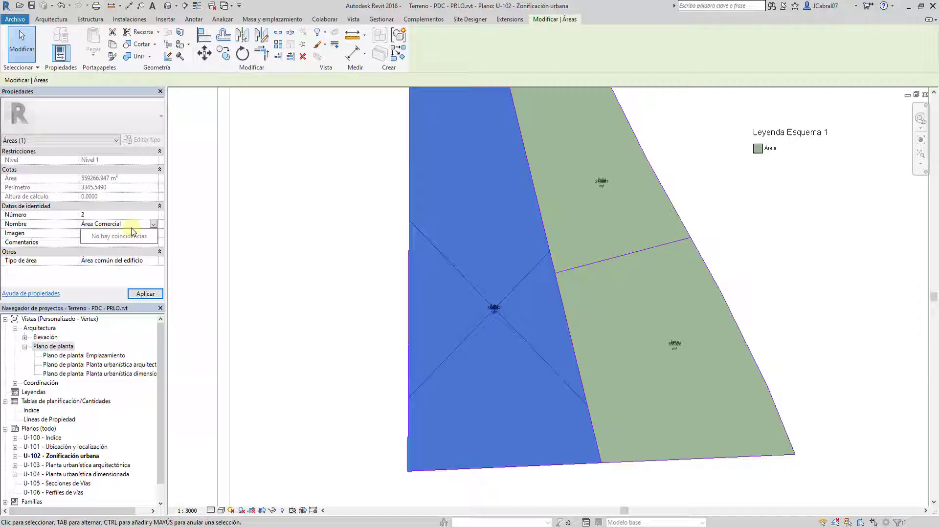
{"action": "left_click", "coordinate": [132, 228]}
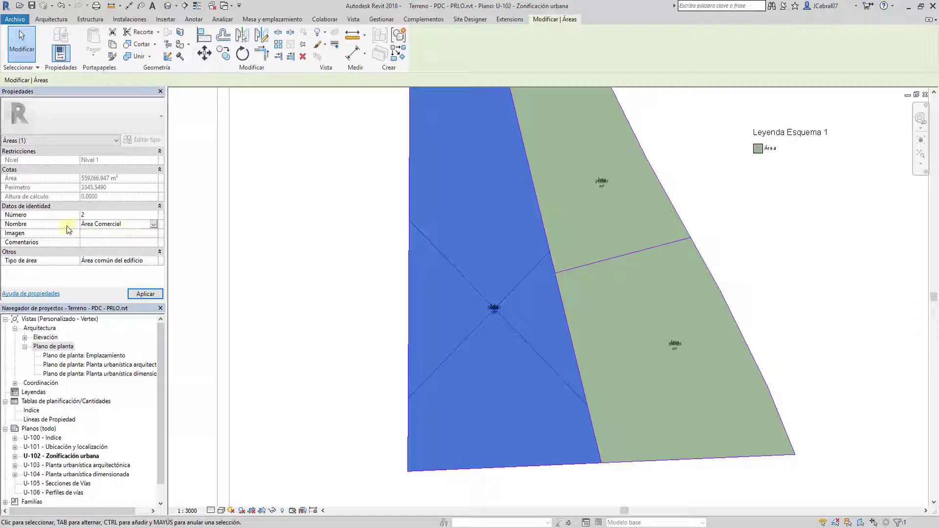
{"action": "left_click", "coordinate": [242, 231]}
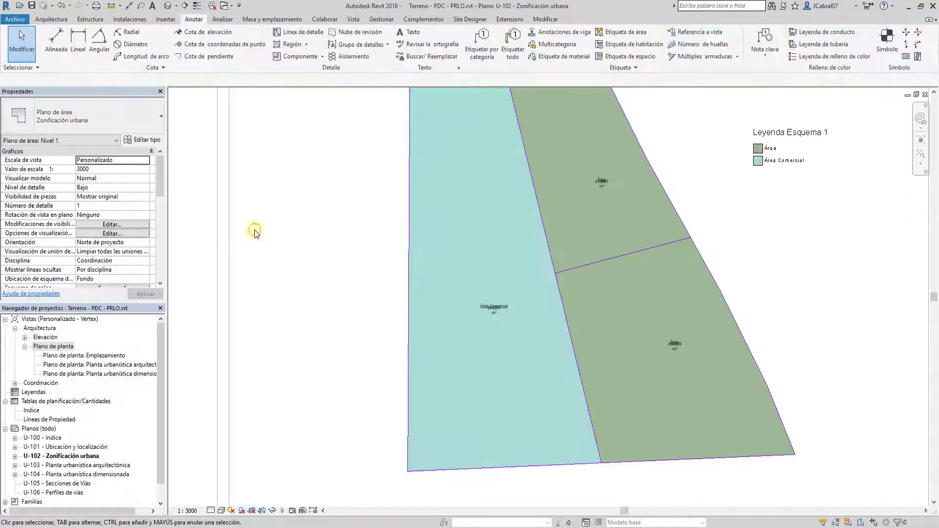
- Name the upper-right area 'Área Institucional'
{"action": "left_click", "coordinate": [605, 175]}
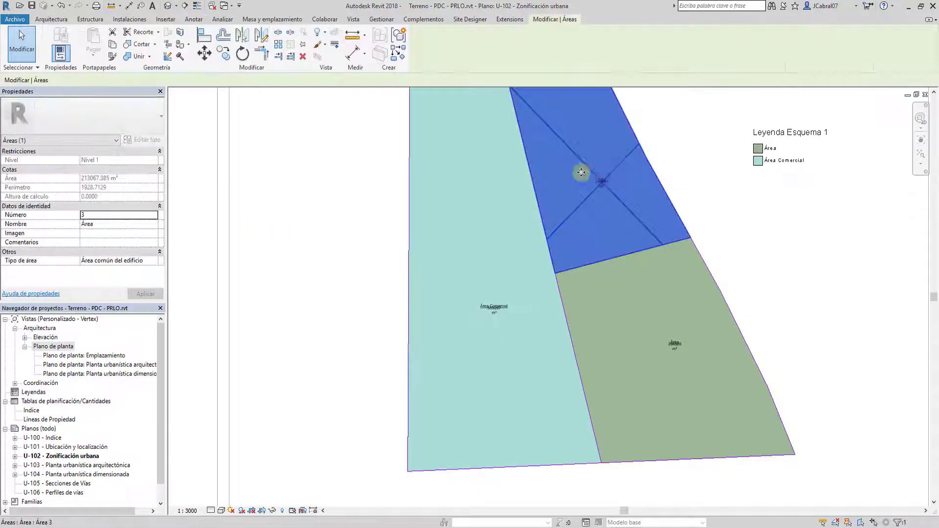
{"action": "left_click", "coordinate": [116, 224]}
{"action": "key", "text": "Down"}
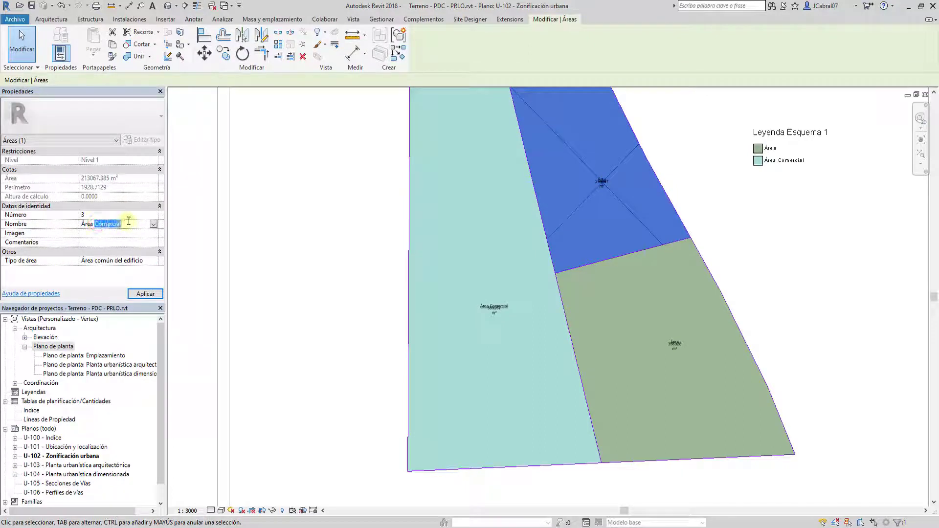
{"action": "type", "text": "Institucion"}
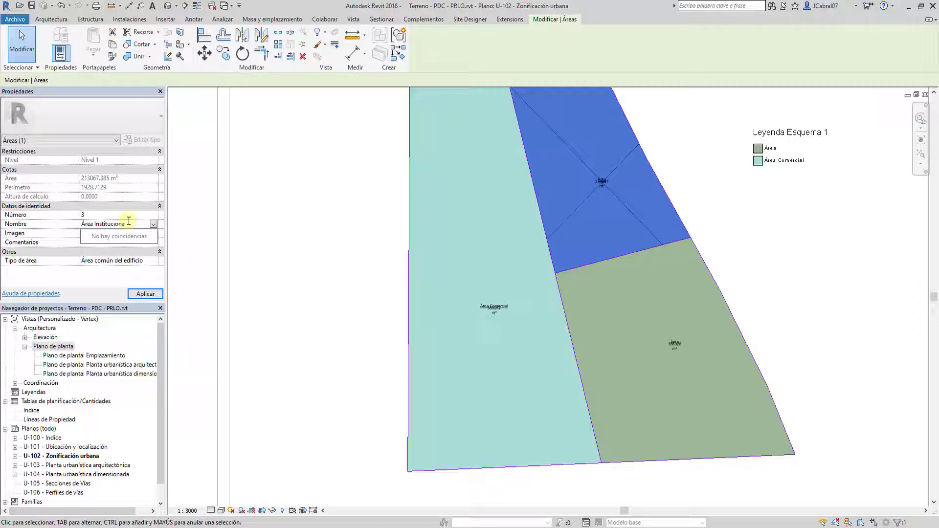
{"action": "left_click", "coordinate": [283, 277]}
- Name the lower-right area 'Área Verde' and pan toward the legend
{"action": "left_click", "coordinate": [677, 348]}
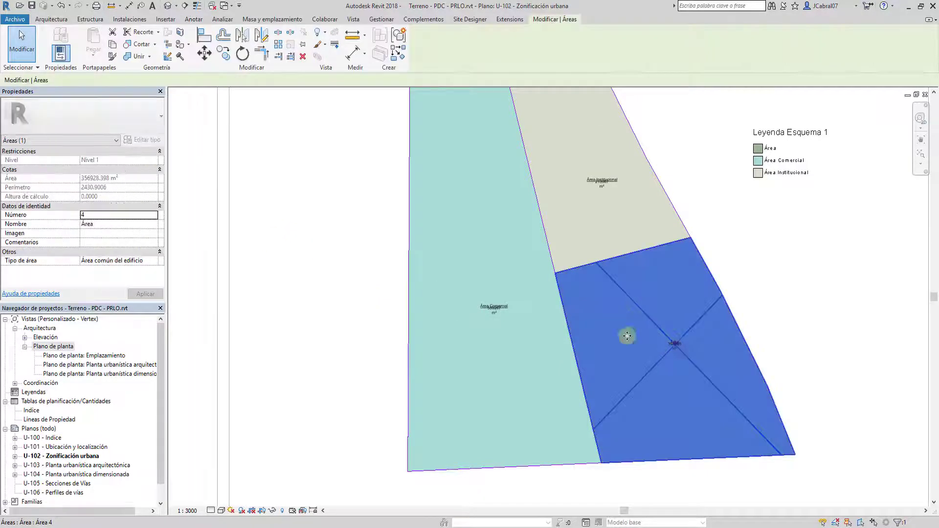
{"action": "left_click", "coordinate": [127, 224]}
{"action": "type", "text": "Área Comercial"}
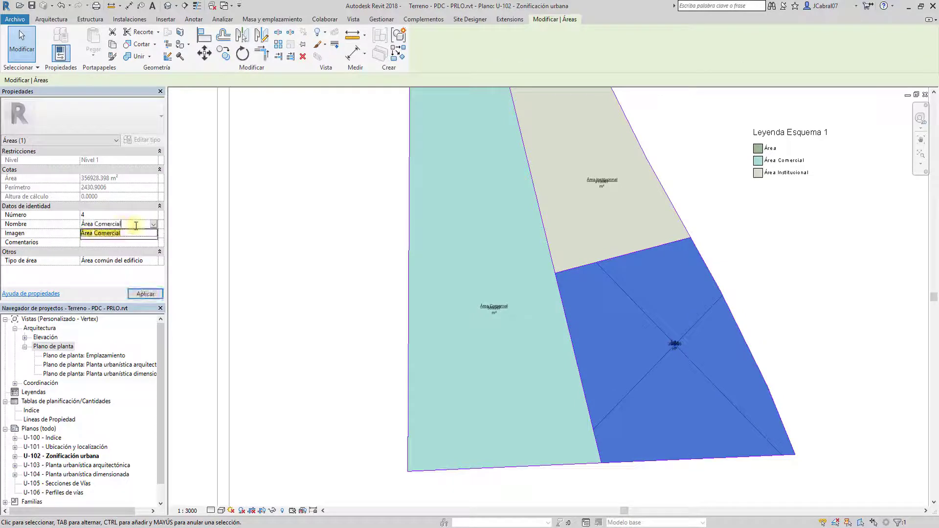
{"action": "key", "text": "BackSpace"}
{"action": "key", "text": "BackSpace"}
{"action": "key", "text": "BackSpace"}
{"action": "type", "text": "Verde"}
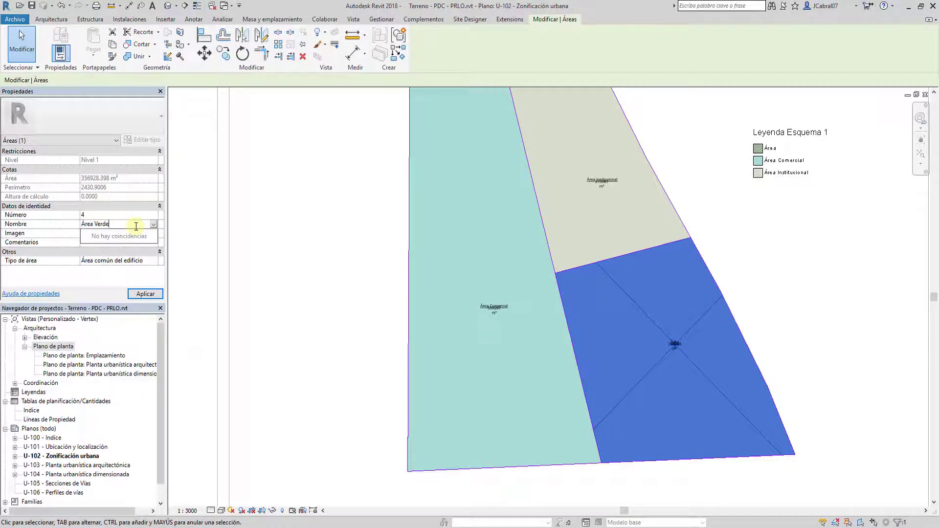
{"action": "key", "text": "Return"}
{"action": "left_click", "coordinate": [320, 227]}
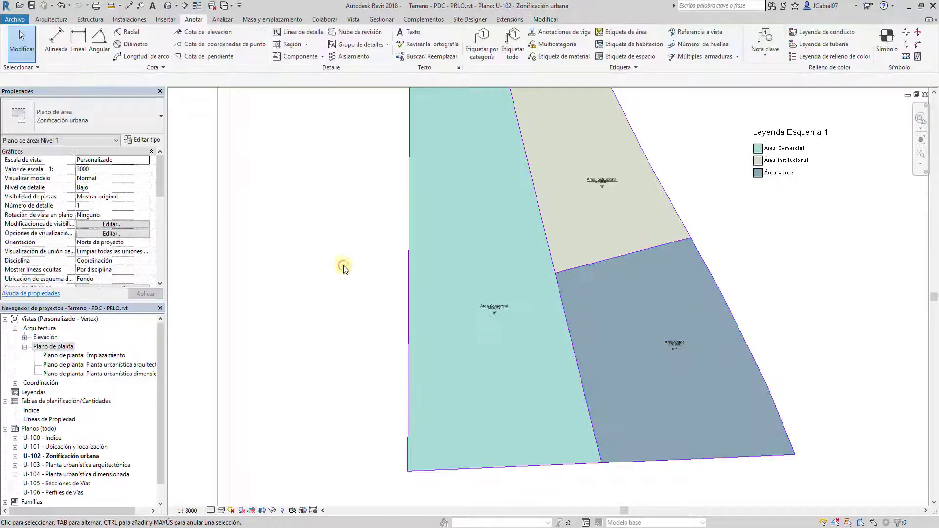
{"action": "scroll", "coordinate": [326, 241], "scroll_direction": "down", "scroll_amount": 2}
{"action": "middle_click_drag", "start_coordinate": [683, 292], "coordinate": [569, 300]}
- Recolour Área Comercial dark blue and Área Institucional pink in the colour scheme
{"action": "left_click", "coordinate": [558, 197]}
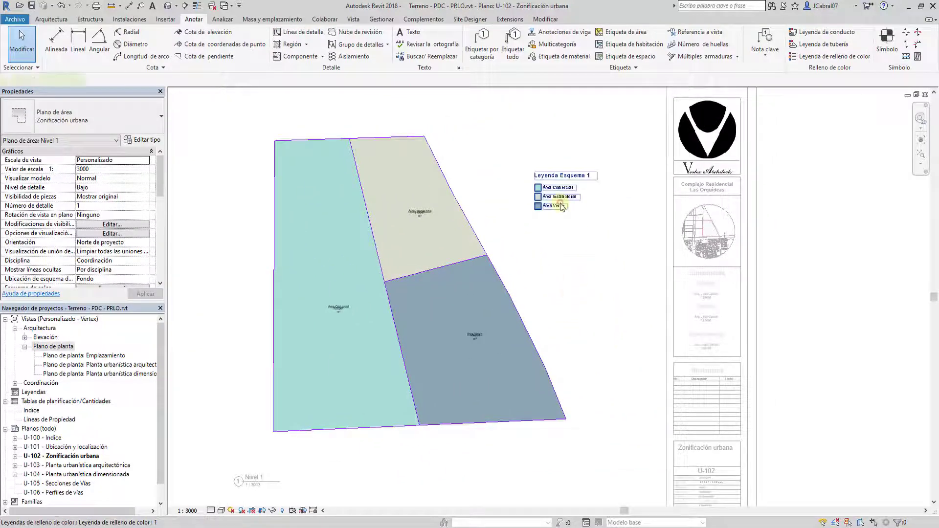
{"action": "left_click", "coordinate": [426, 53]}
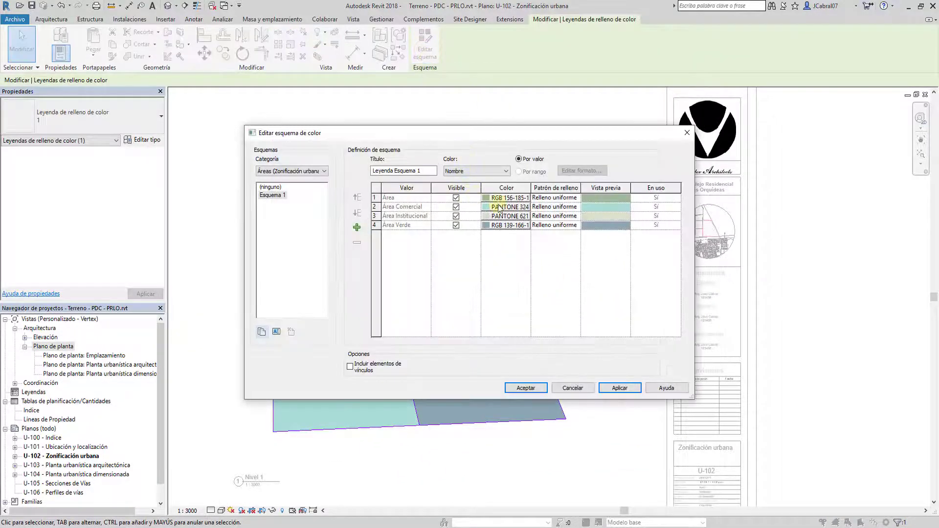
{"action": "left_click", "coordinate": [498, 198]}
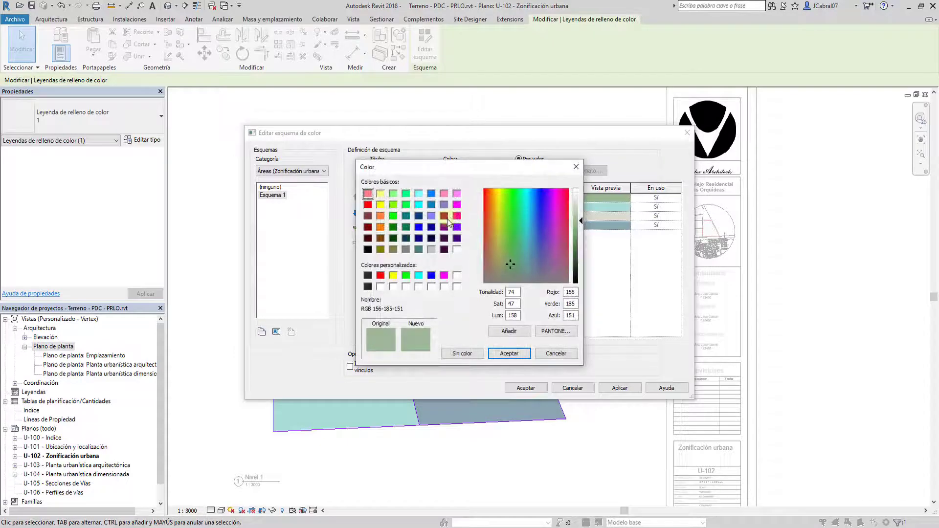
{"action": "key", "text": "Escape"}
{"action": "left_click", "coordinate": [513, 208]}
{"action": "left_click", "coordinate": [417, 219]}
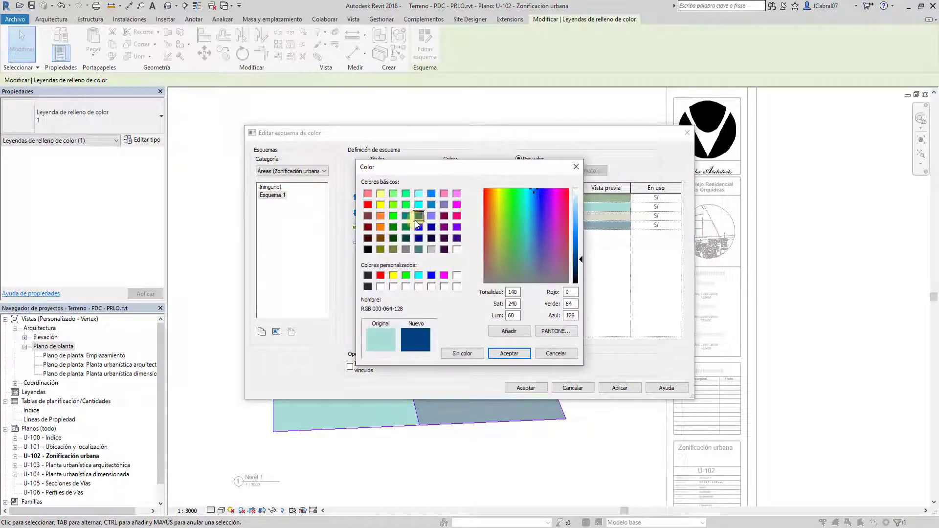
{"action": "left_click", "coordinate": [506, 352]}
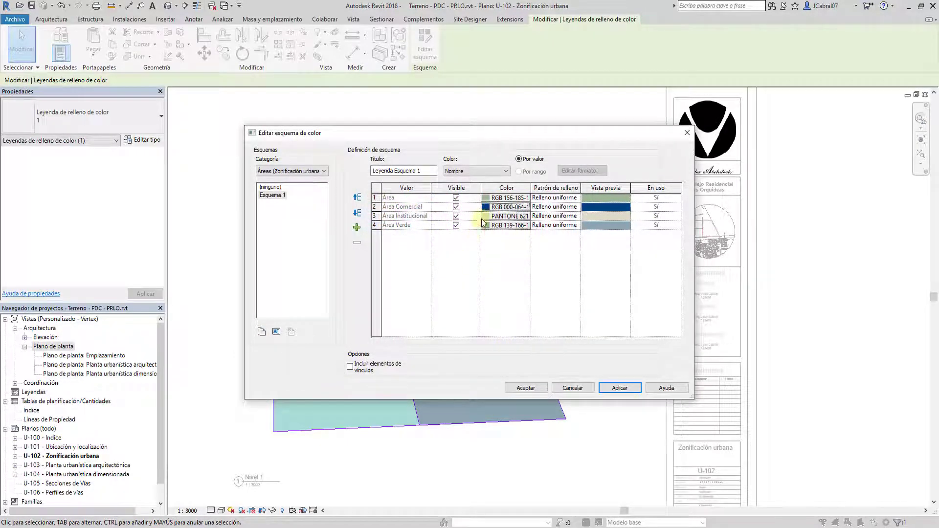
{"action": "left_click", "coordinate": [483, 219]}
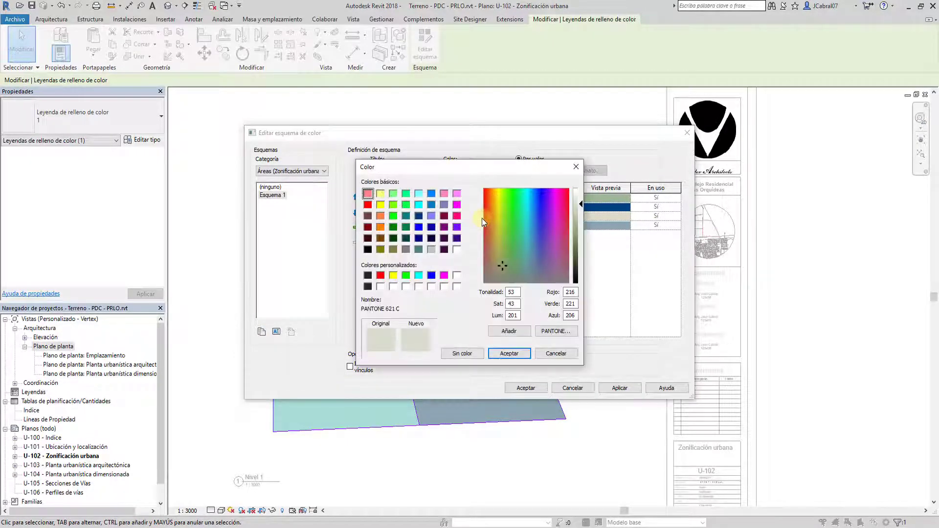
{"action": "left_click", "coordinate": [457, 194]}
{"action": "left_click", "coordinate": [522, 353]}
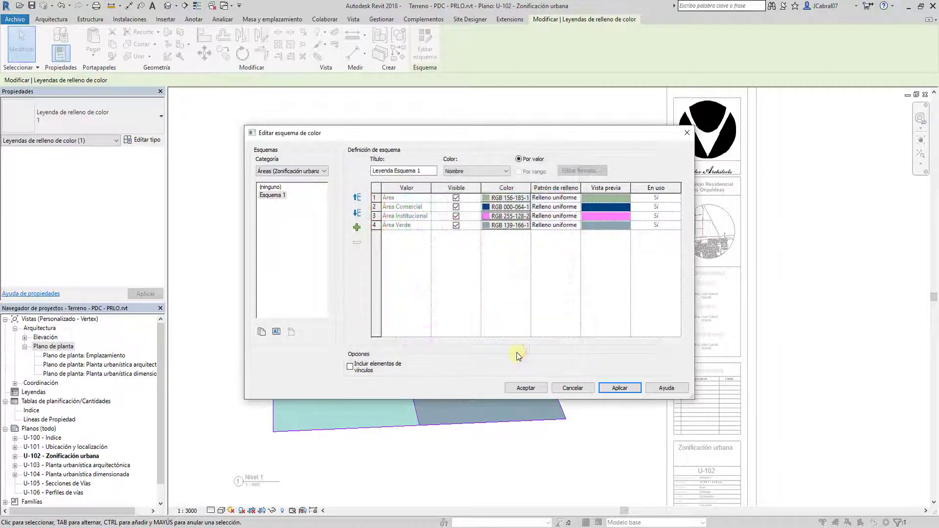
{"action": "left_click", "coordinate": [633, 390]}
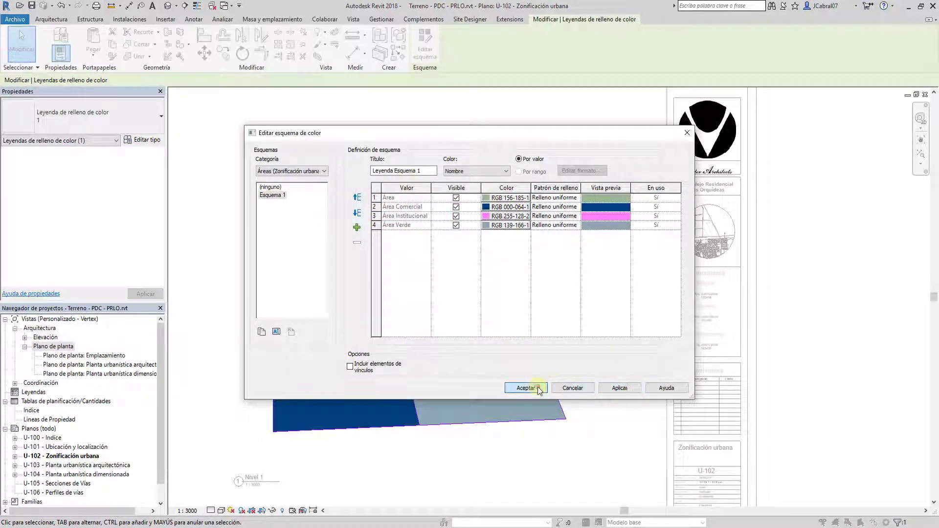
{"action": "left_click", "coordinate": [538, 386]}
- Undo the colour scheme change with Ctrl+Z
{"action": "left_click", "coordinate": [570, 196]}
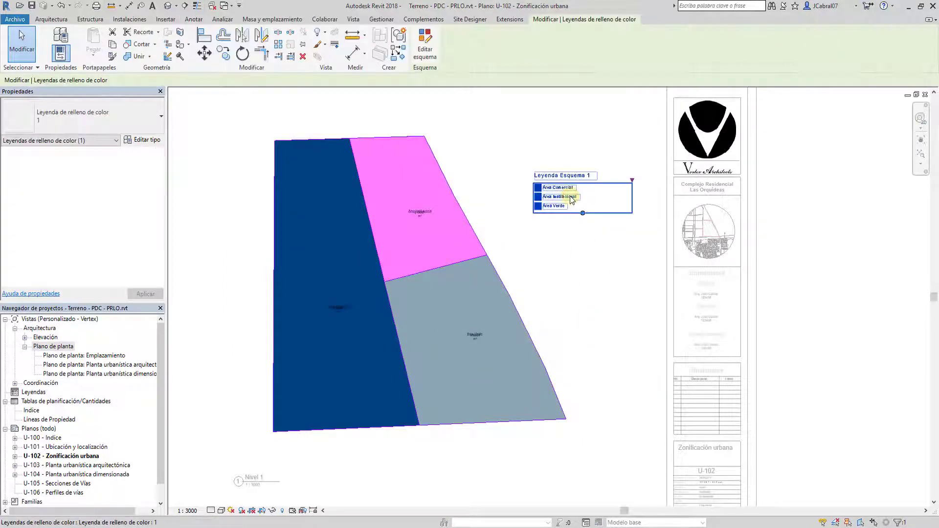
{"action": "left_click", "coordinate": [582, 255]}
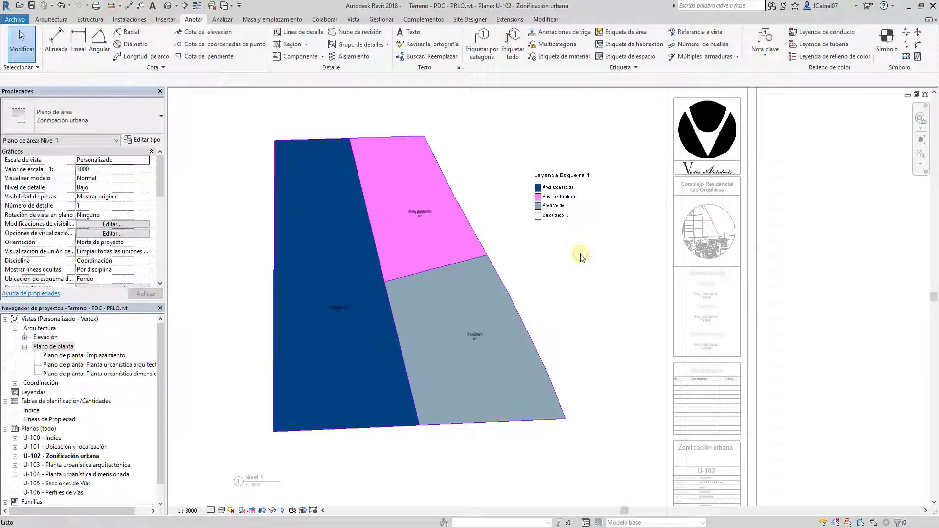
{"action": "key", "text": "ctrl+z"}
- Deactivate the view and move the plan viewport and its title into place
{"action": "double_click", "coordinate": [811, 358]}
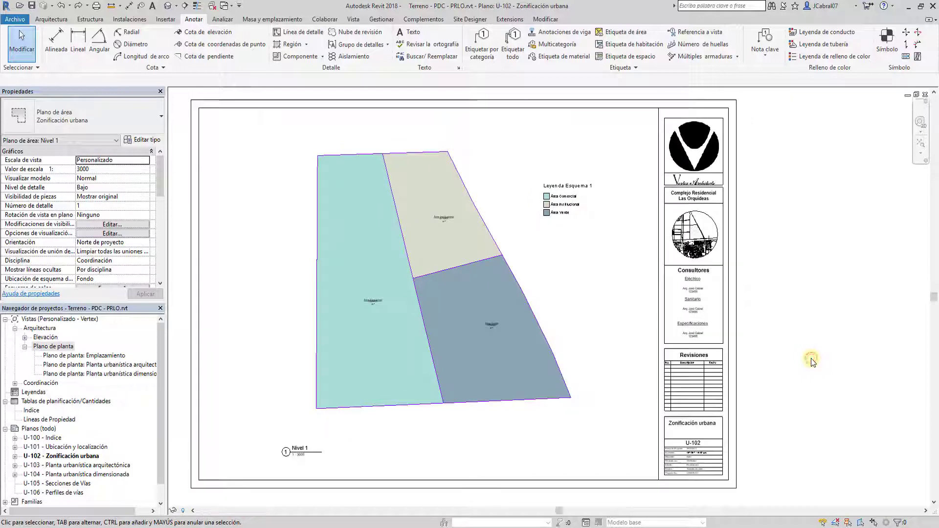
{"action": "left_click", "coordinate": [620, 289]}
{"action": "left_click_drag", "start_coordinate": [593, 254], "coordinate": [560, 245]}
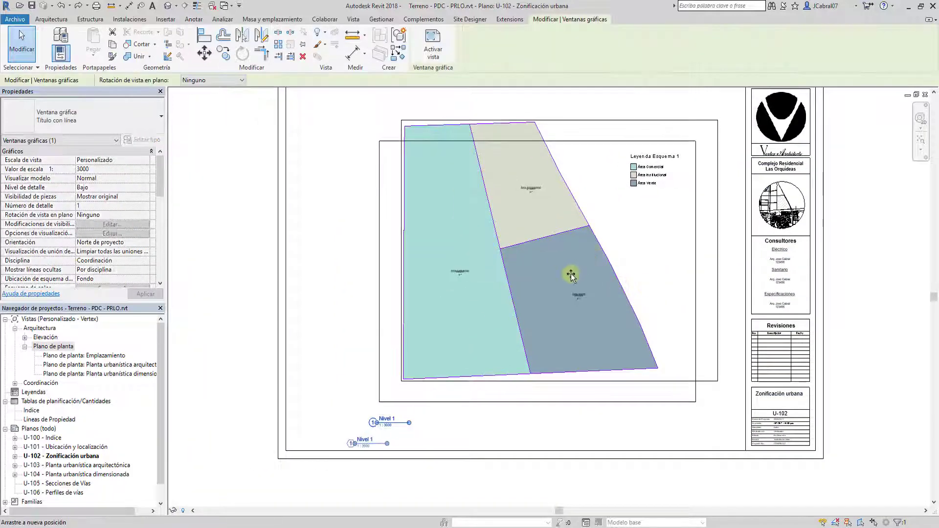
{"action": "scroll", "coordinate": [601, 361], "scroll_direction": "down", "scroll_amount": 1}
{"action": "left_click", "coordinate": [390, 418]}
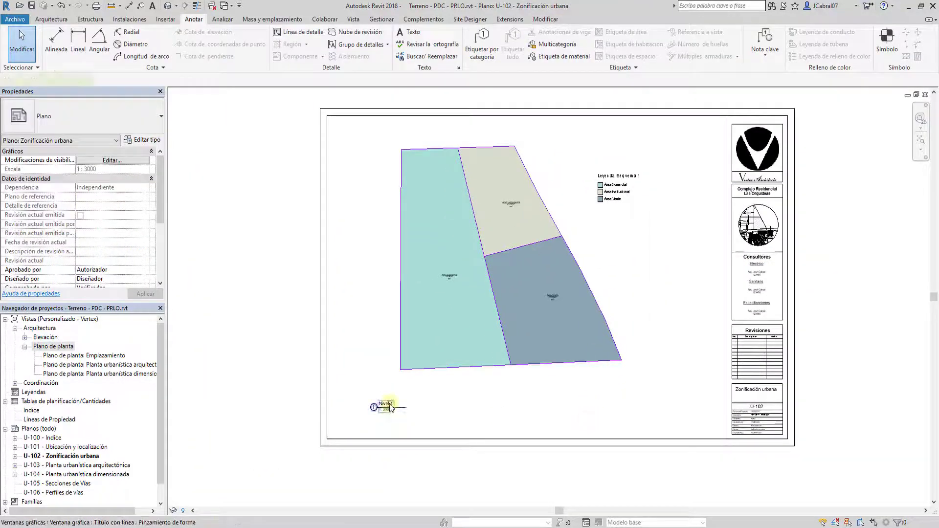
{"action": "left_click_drag", "start_coordinate": [389, 415], "coordinate": [408, 387]}
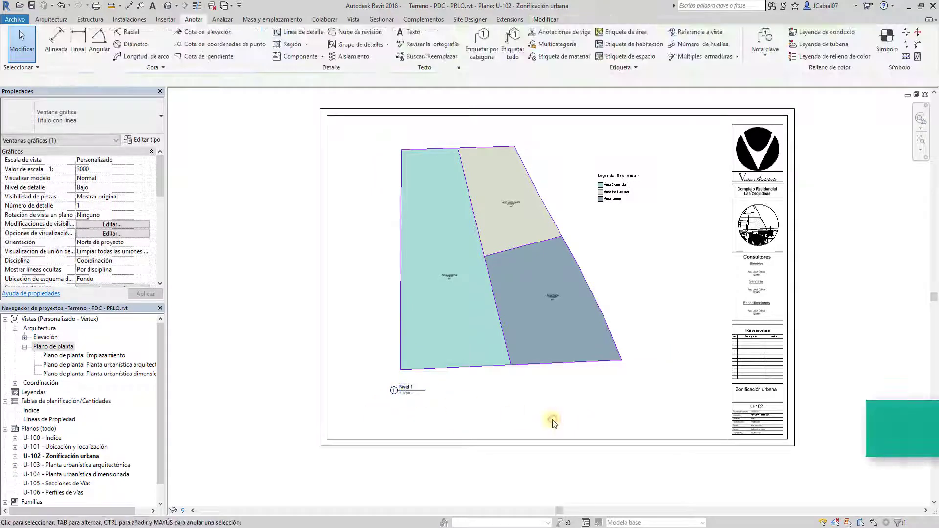
- Start a new schedule for the Áreas (Zonificación urbana) category
{"action": "left_click", "coordinate": [354, 22]}
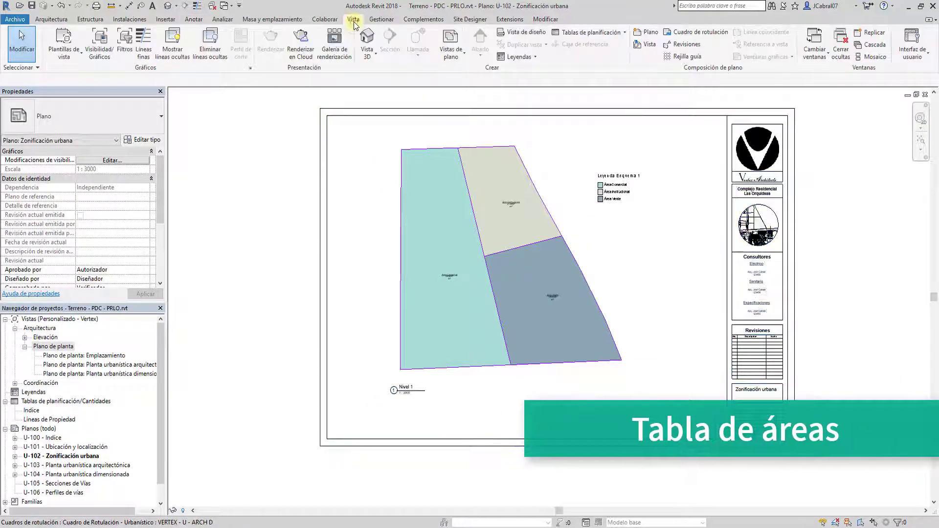
{"action": "left_click", "coordinate": [575, 34]}
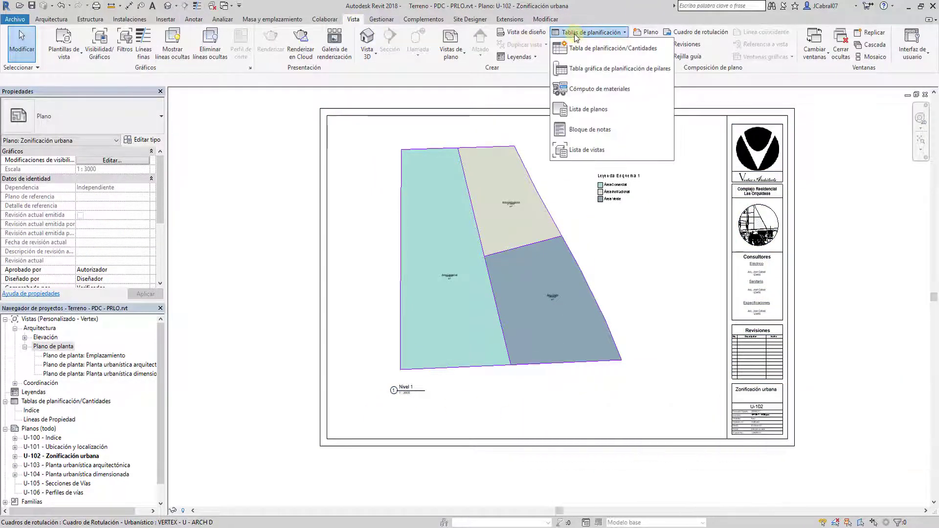
{"action": "left_click", "coordinate": [581, 49]}
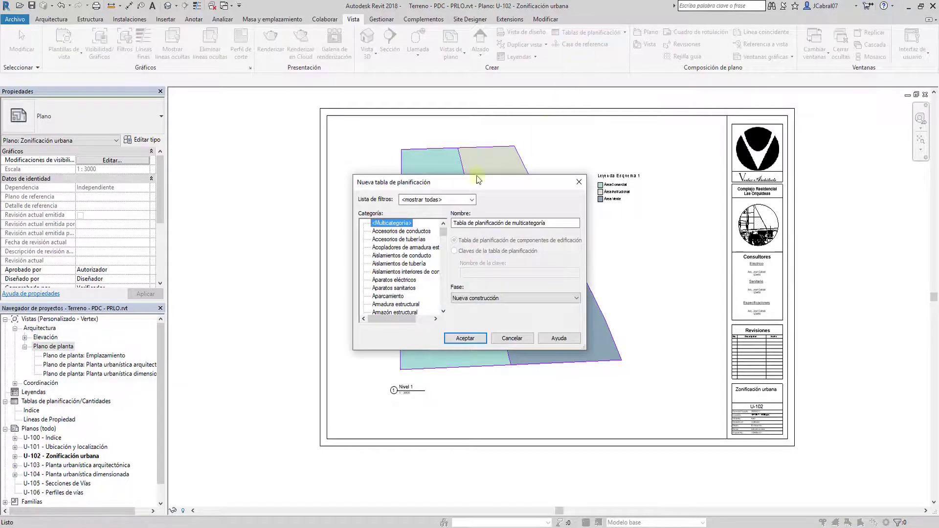
{"action": "left_click", "coordinate": [403, 239]}
{"action": "key", "text": "Down"}
{"action": "key", "text": "Down"}
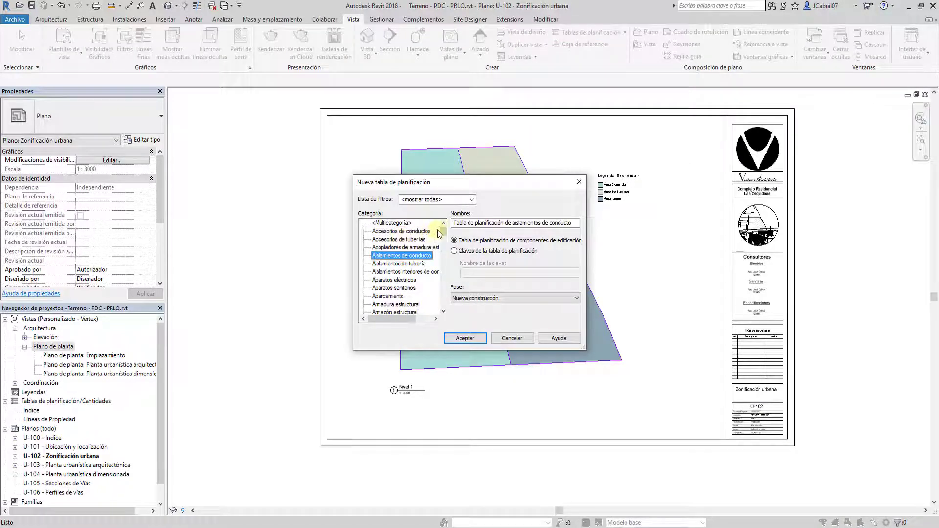
{"action": "left_click_drag", "start_coordinate": [443, 232], "coordinate": [444, 311]}
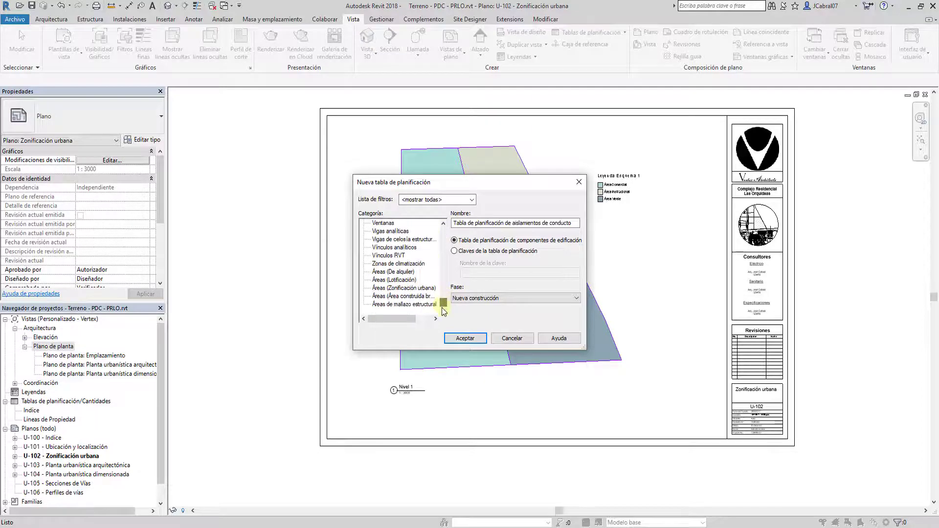
{"action": "left_click", "coordinate": [409, 289]}
{"action": "left_click", "coordinate": [474, 336]}
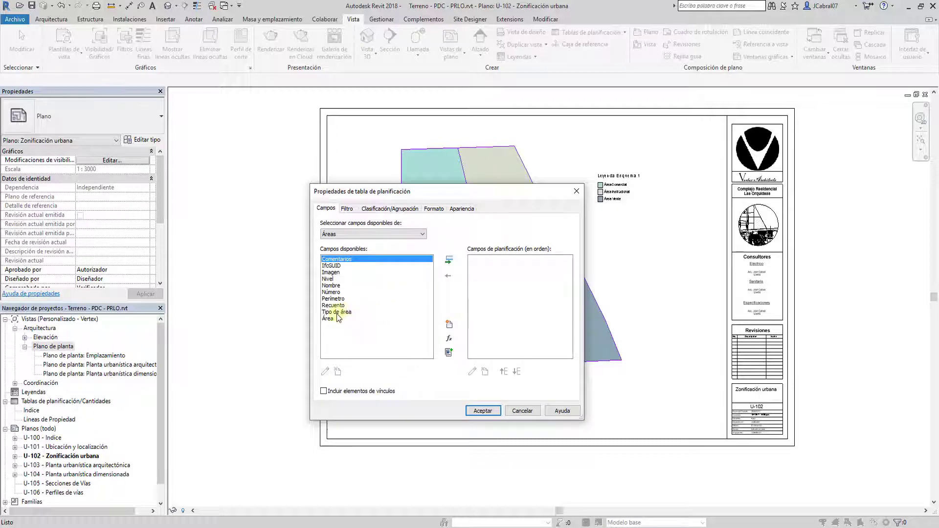
- Add the Área and Nombre fields, ordering Nombre first
{"action": "left_click", "coordinate": [338, 319]}
{"action": "left_click", "coordinate": [449, 262]}
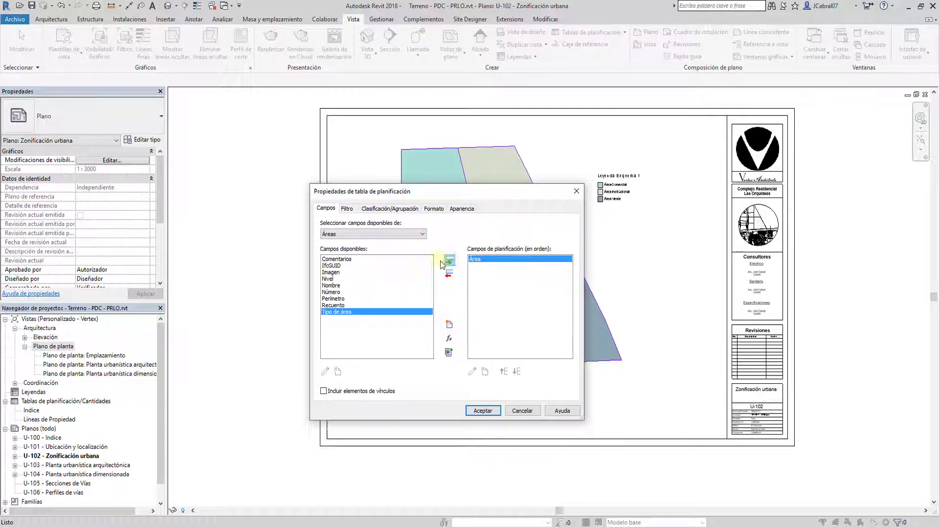
{"action": "left_click", "coordinate": [342, 287]}
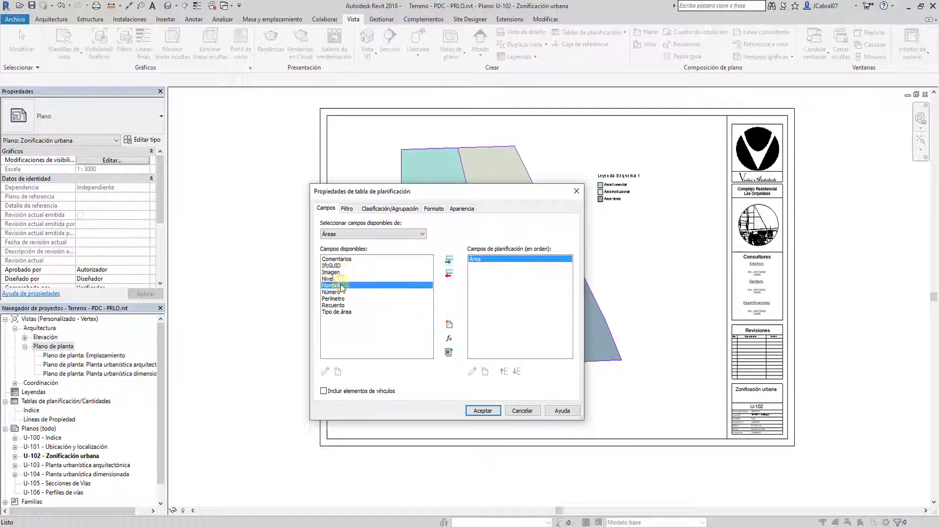
{"action": "left_click", "coordinate": [450, 260]}
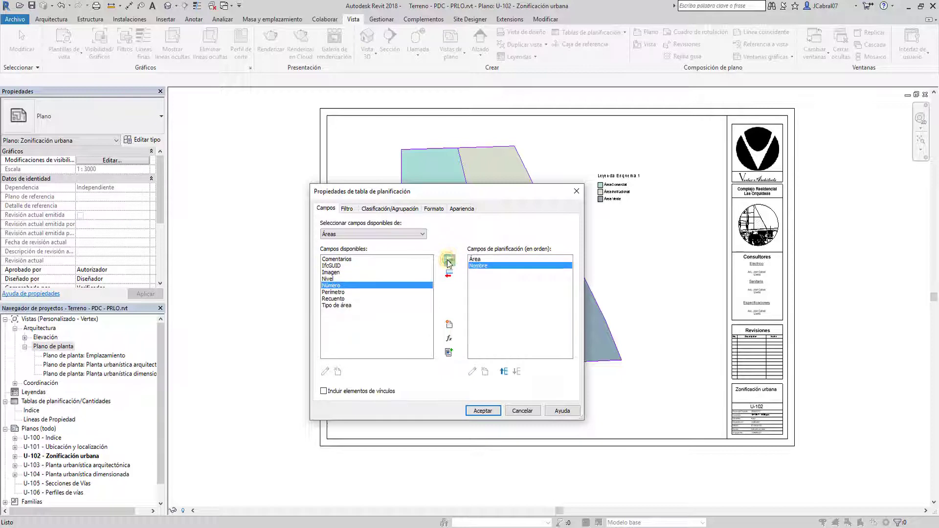
{"action": "left_click", "coordinate": [504, 372]}
- Set 5mm Arial title and headers, 3.5mm Arial body, and no blank row
{"action": "left_click", "coordinate": [489, 412]}
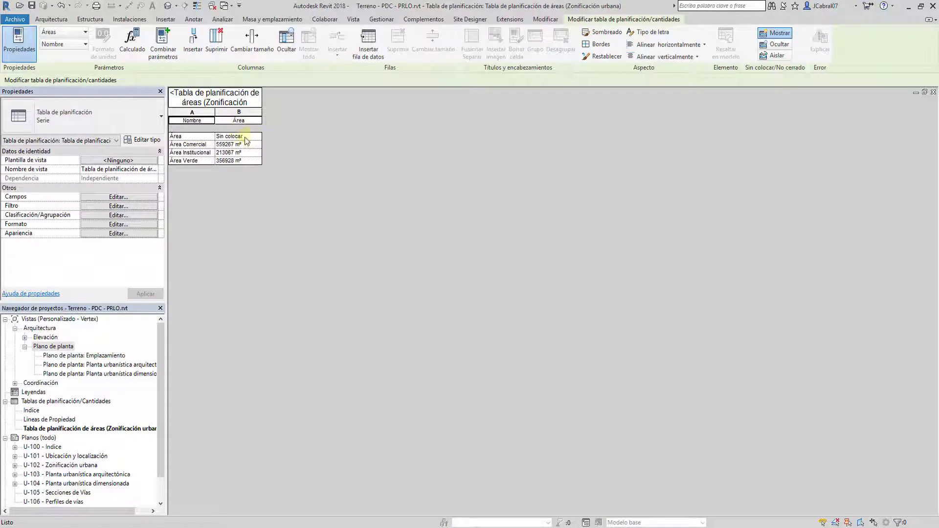
{"action": "left_click", "coordinate": [142, 198]}
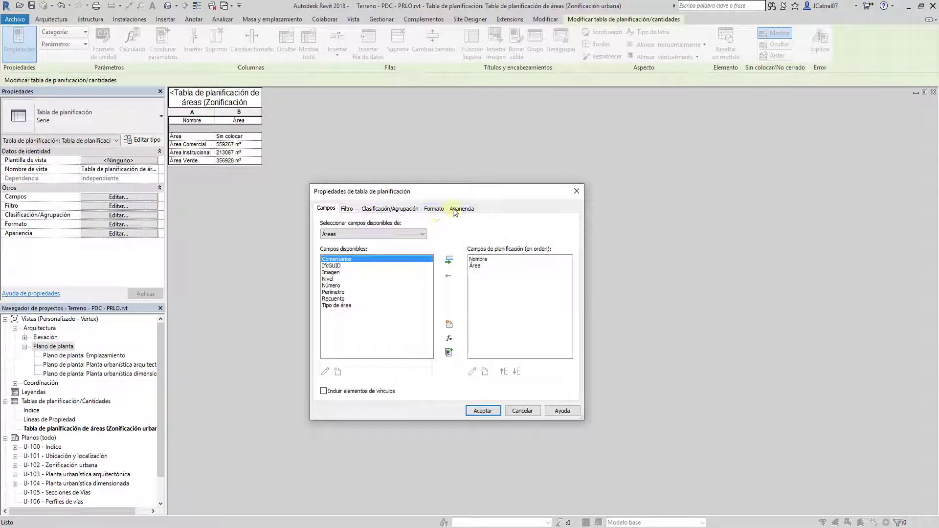
{"action": "left_click", "coordinate": [460, 210]}
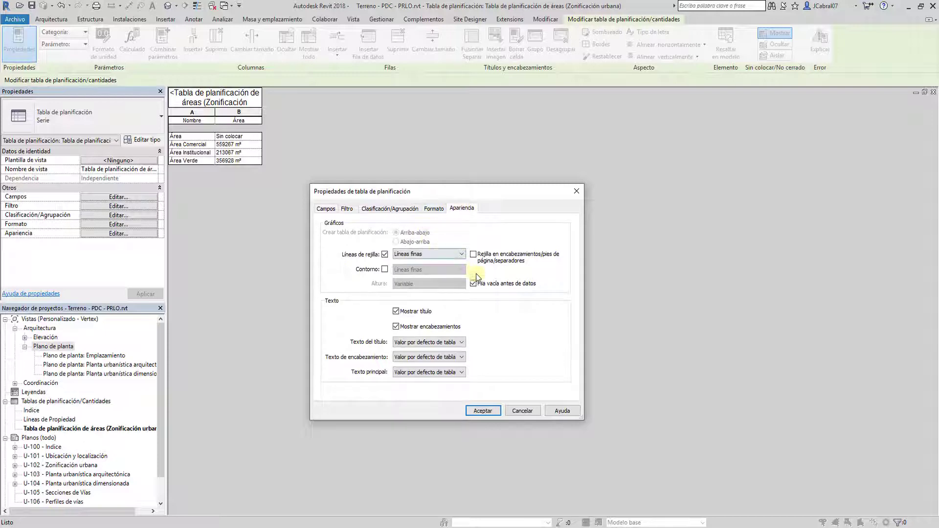
{"action": "left_click", "coordinate": [452, 342]}
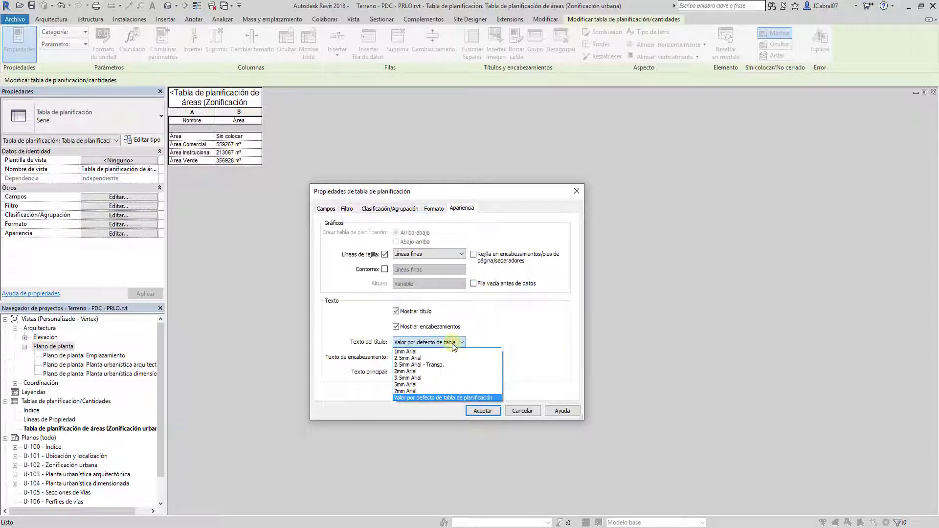
{"action": "left_click", "coordinate": [440, 385]}
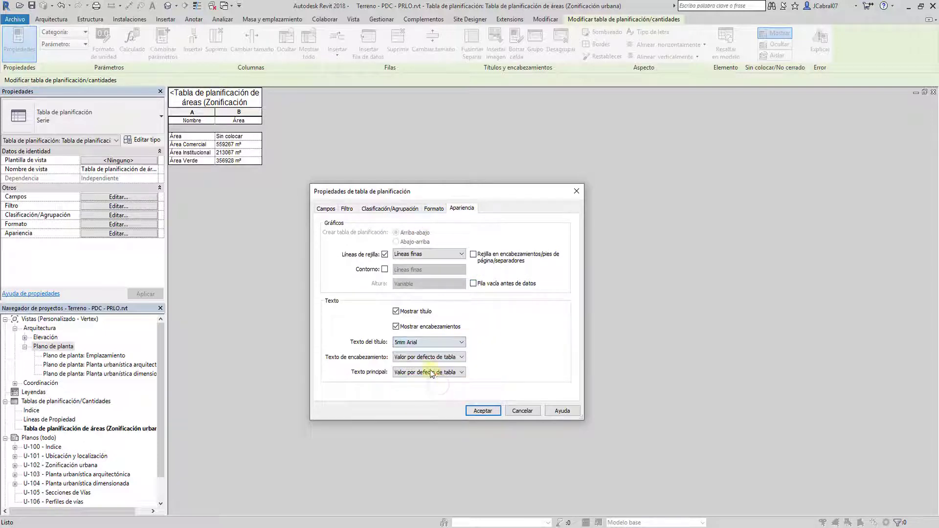
{"action": "left_click", "coordinate": [426, 358]}
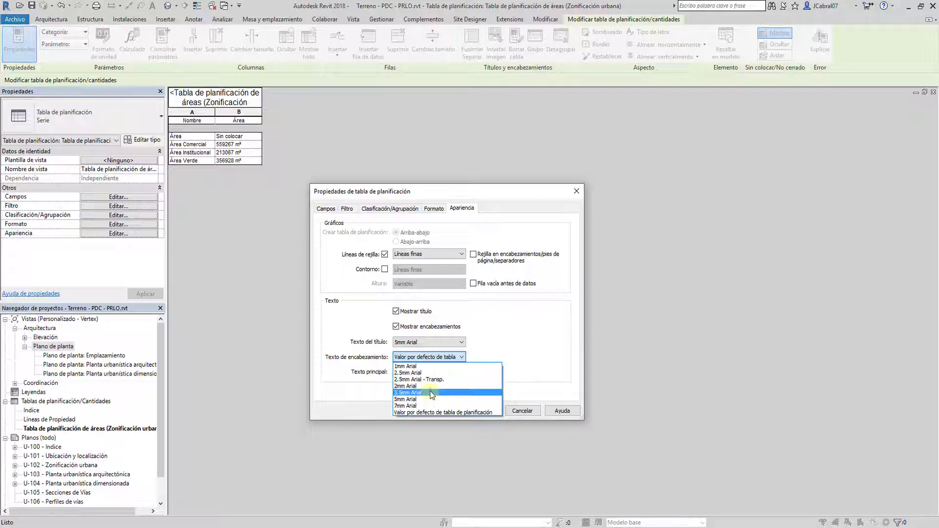
{"action": "left_click", "coordinate": [430, 392]}
{"action": "left_click", "coordinate": [425, 363]}
{"action": "left_click", "coordinate": [422, 395]}
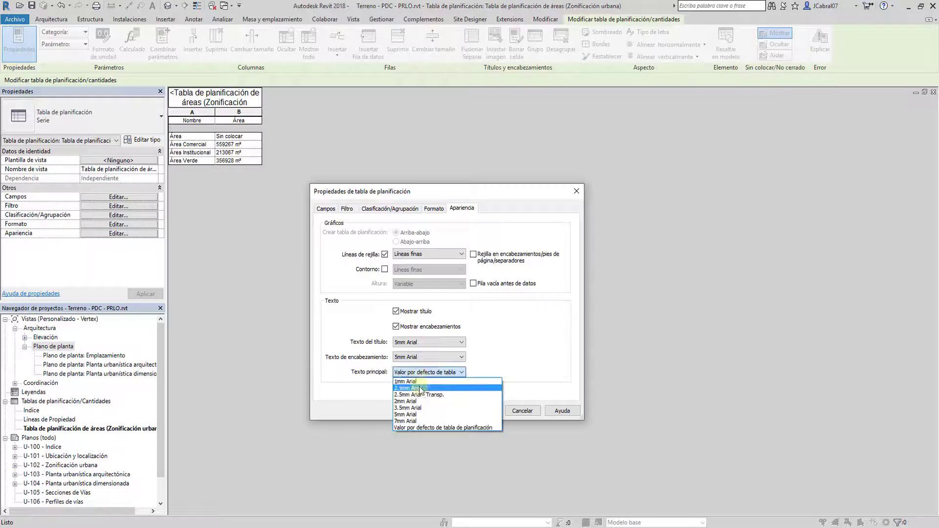
{"action": "left_click", "coordinate": [422, 408]}
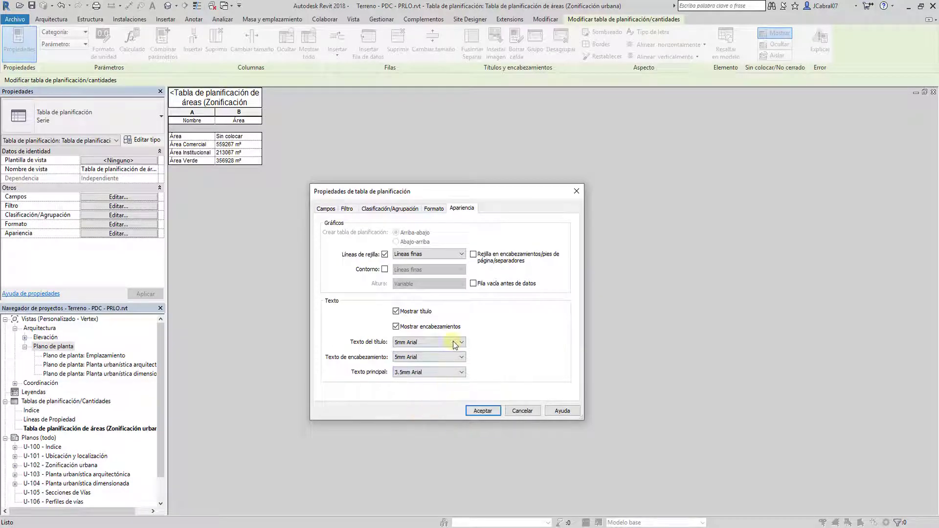
{"action": "left_click", "coordinate": [484, 410]}
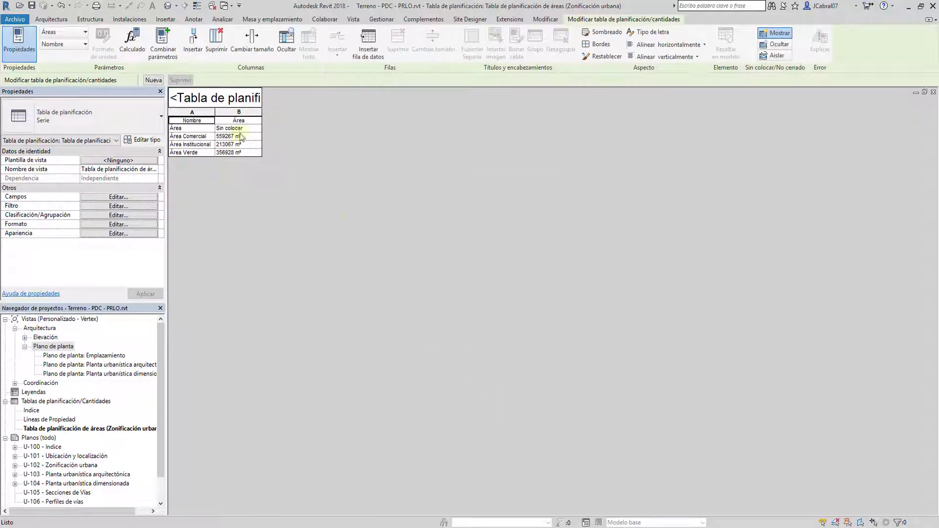
- Add a Porcentaje calculated field giving each area's percentage of Área
{"action": "left_click", "coordinate": [121, 197]}
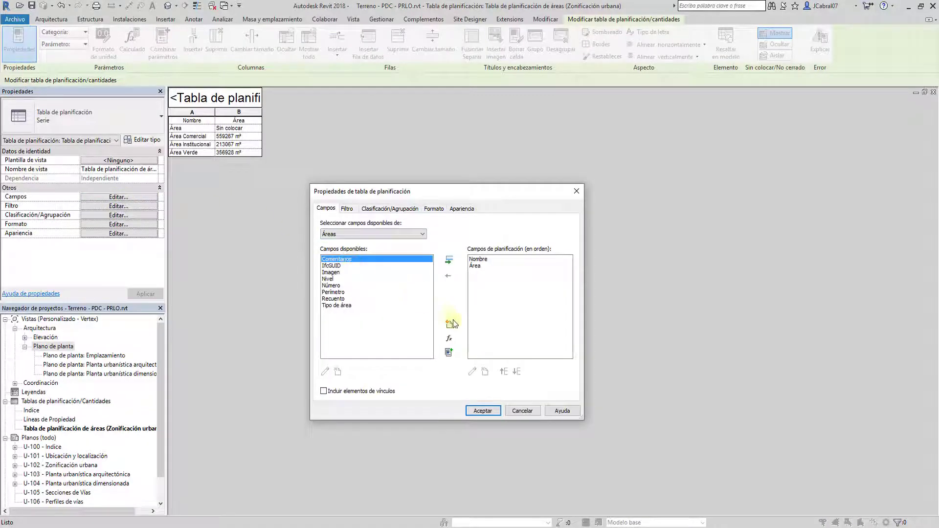
{"action": "left_click", "coordinate": [448, 340]}
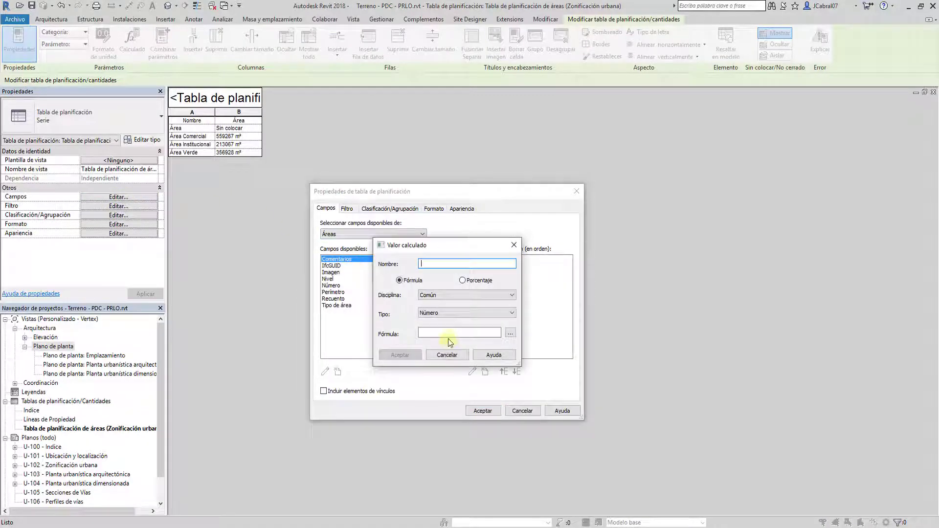
{"action": "left_click", "coordinate": [463, 281]}
{"action": "type", "text": "Porcentaje"}
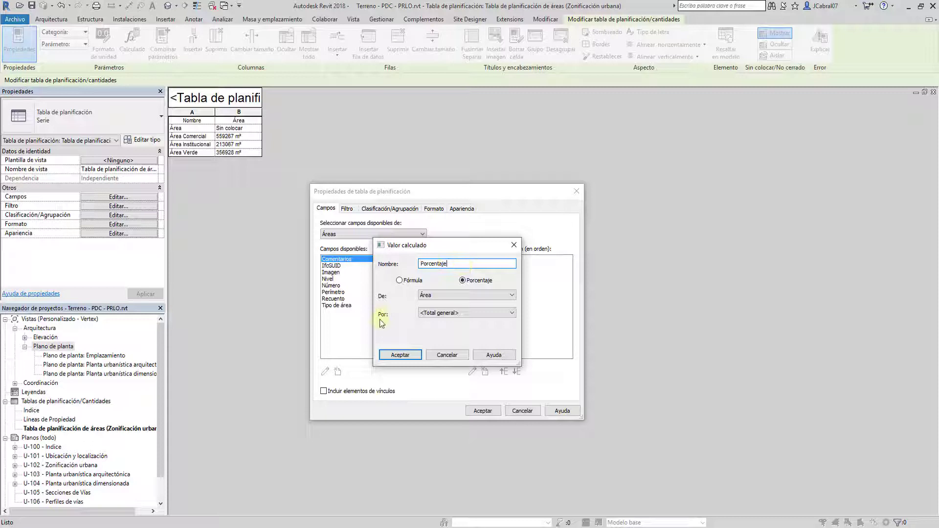
{"action": "left_click", "coordinate": [400, 354]}
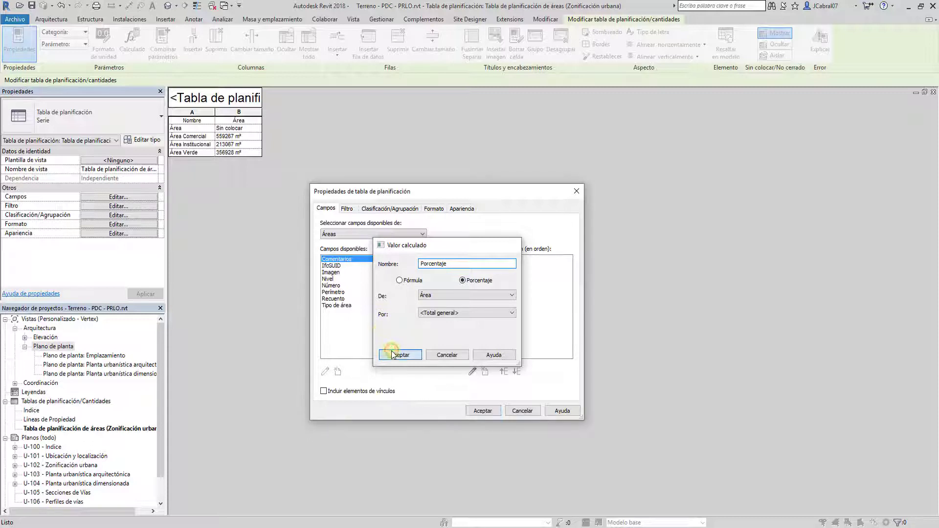
{"action": "left_click", "coordinate": [482, 411]}
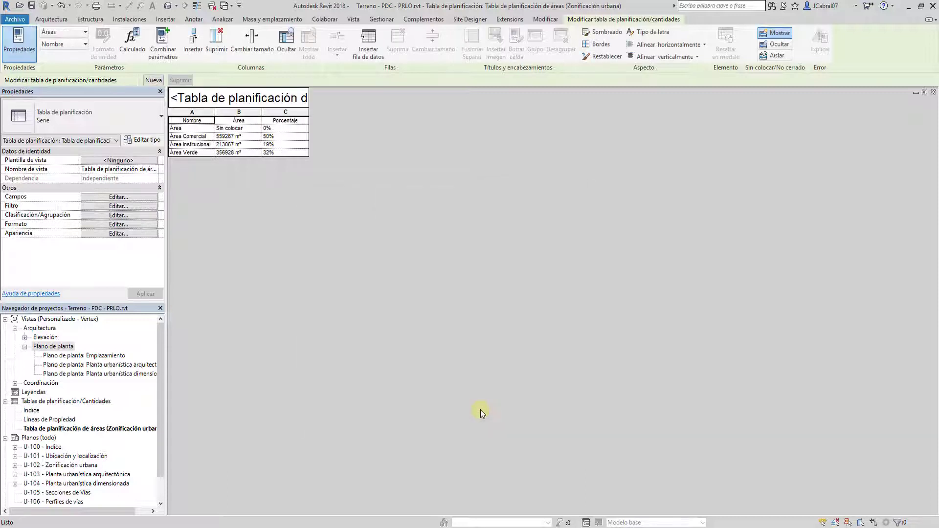
- Delete the unplaced Área row and return to sheet U-102 Zonificación urbana
{"action": "left_click", "coordinate": [276, 137]}
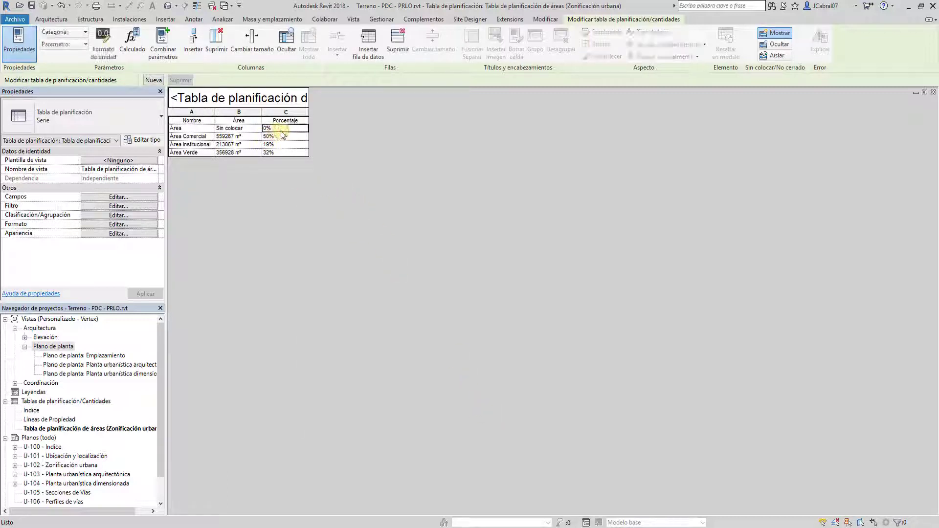
{"action": "left_click", "coordinate": [210, 129]}
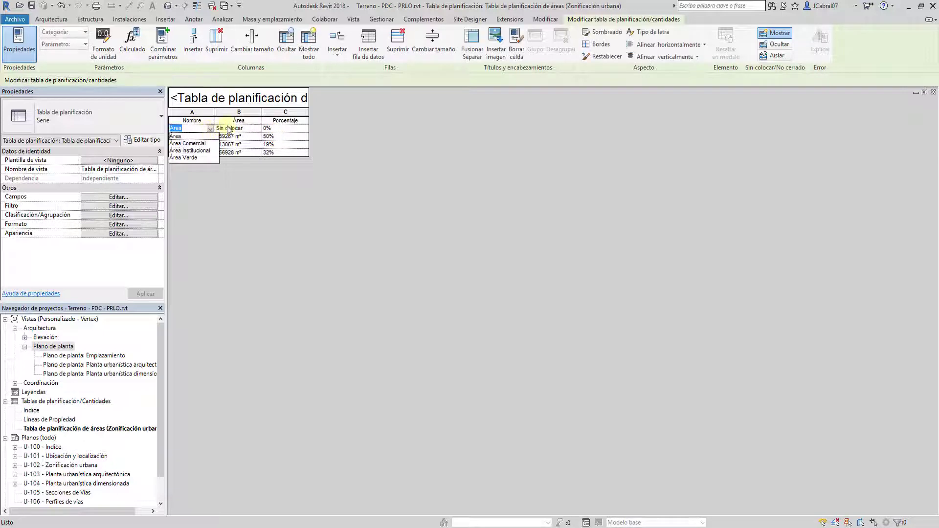
{"action": "left_click", "coordinate": [228, 128]}
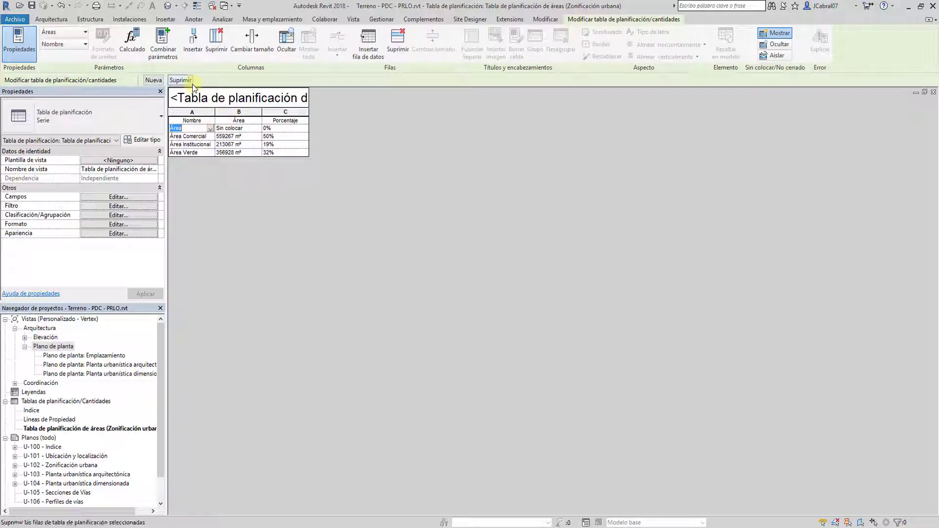
{"action": "left_click", "coordinate": [395, 40]}
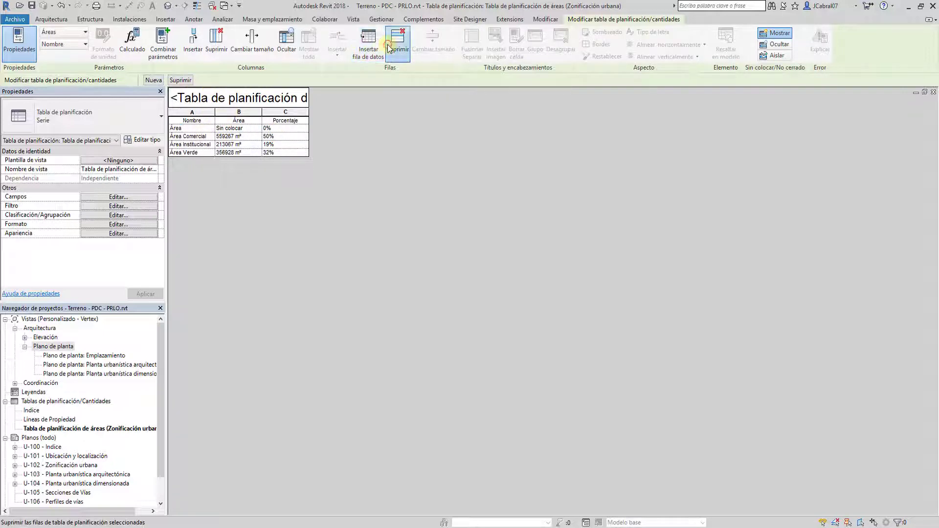
{"action": "left_click", "coordinate": [481, 277]}
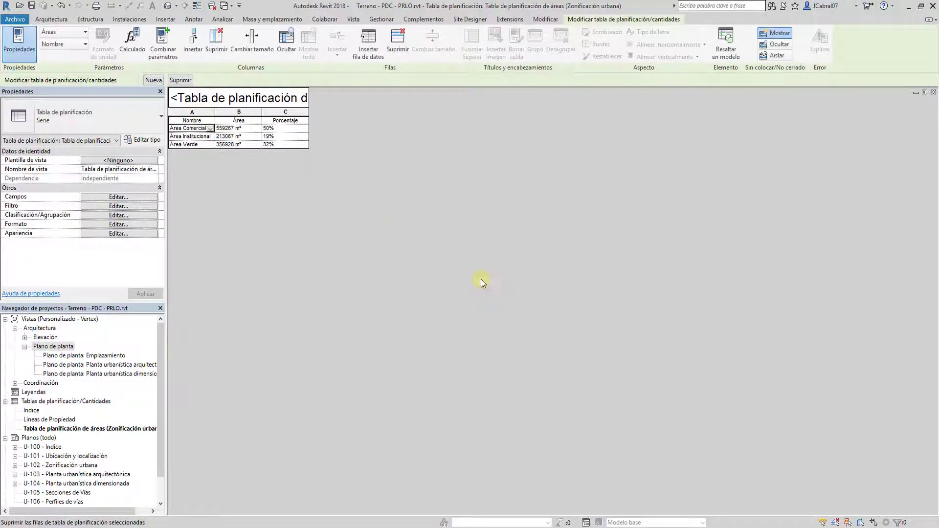
{"action": "left_click", "coordinate": [933, 92]}
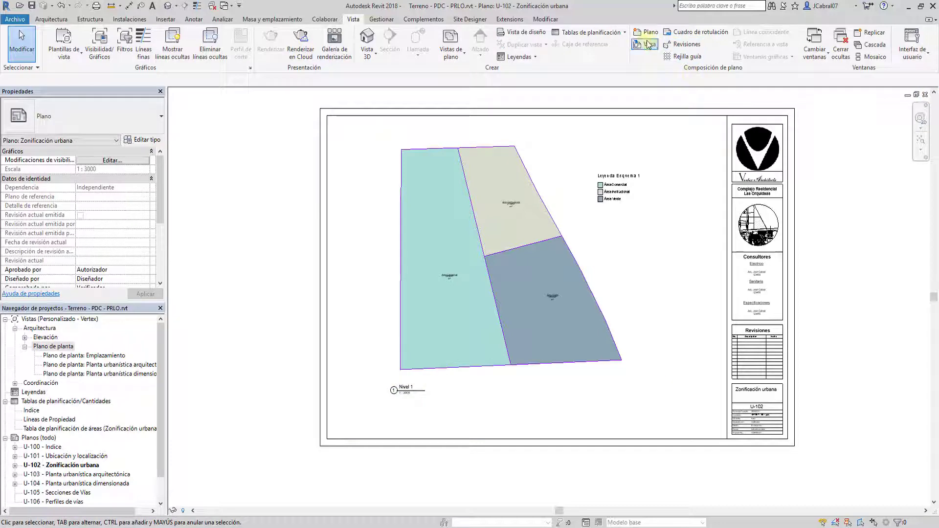
- Place the area schedule on sheet U-102 below-right of the zoning areas, beside the title block
{"action": "left_click", "coordinate": [646, 44]}
{"action": "left_click", "coordinate": [484, 242]}
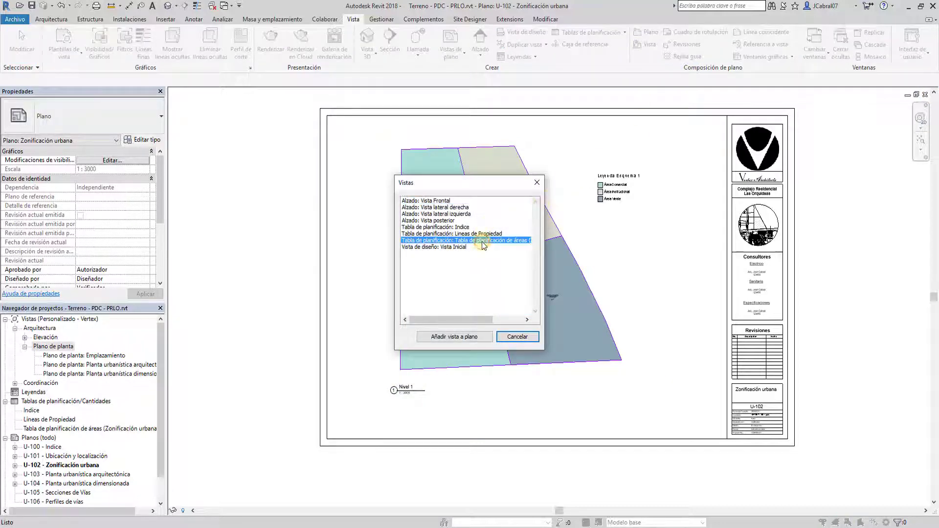
{"action": "left_click", "coordinate": [462, 336]}
{"action": "left_click", "coordinate": [648, 371]}
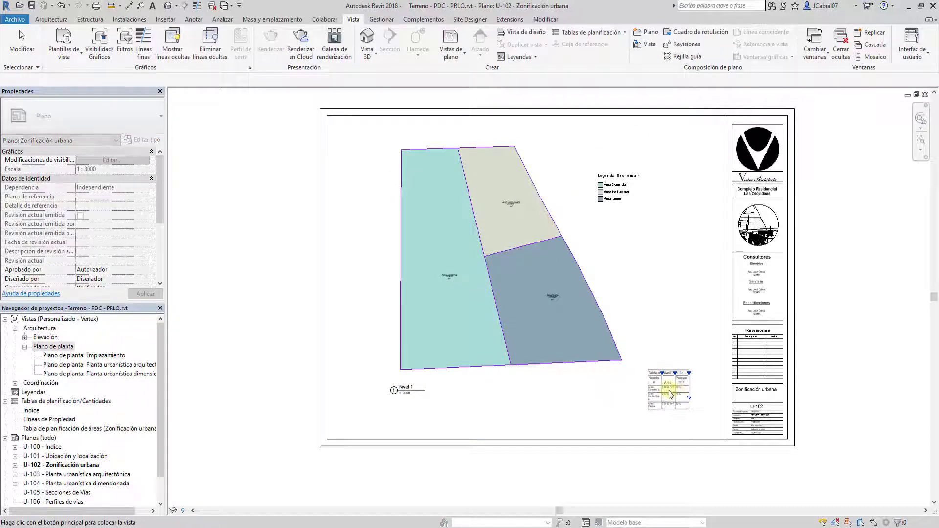
- Resize the Nombre, Área and Porcentaje columns so each area name fits on one line
{"action": "scroll", "coordinate": [699, 397], "scroll_direction": "up", "scroll_amount": 1}
{"action": "scroll", "coordinate": [699, 392], "scroll_direction": "up", "scroll_amount": 1}
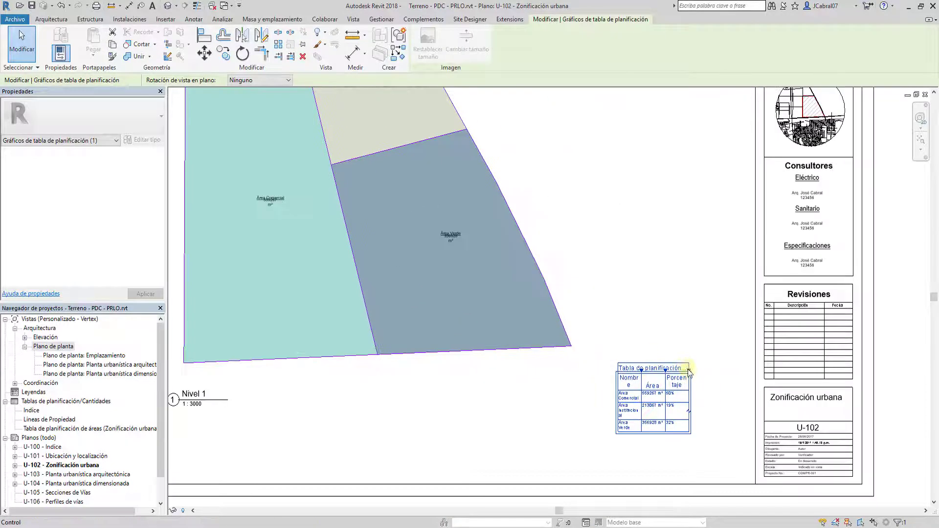
{"action": "left_click_drag", "start_coordinate": [666, 370], "coordinate": [738, 370]}
{"action": "left_click_drag", "start_coordinate": [641, 370], "coordinate": [659, 371]}
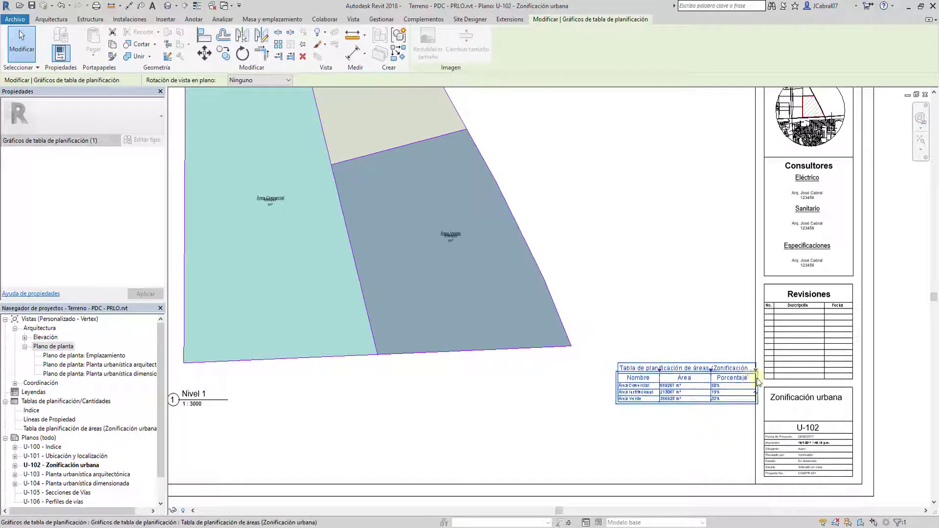
{"action": "scroll", "coordinate": [751, 371], "scroll_direction": "up", "scroll_amount": 1}
{"action": "left_click_drag", "start_coordinate": [754, 374], "coordinate": [744, 373]}
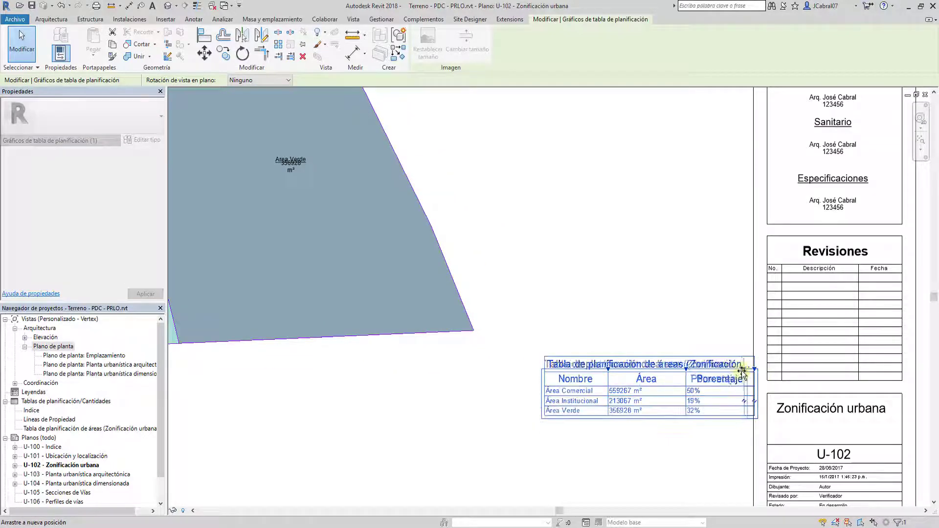
{"action": "left_click", "coordinate": [708, 337]}
{"action": "scroll", "coordinate": [705, 362], "scroll_direction": "down", "scroll_amount": 1}
{"action": "left_click", "coordinate": [656, 370]}
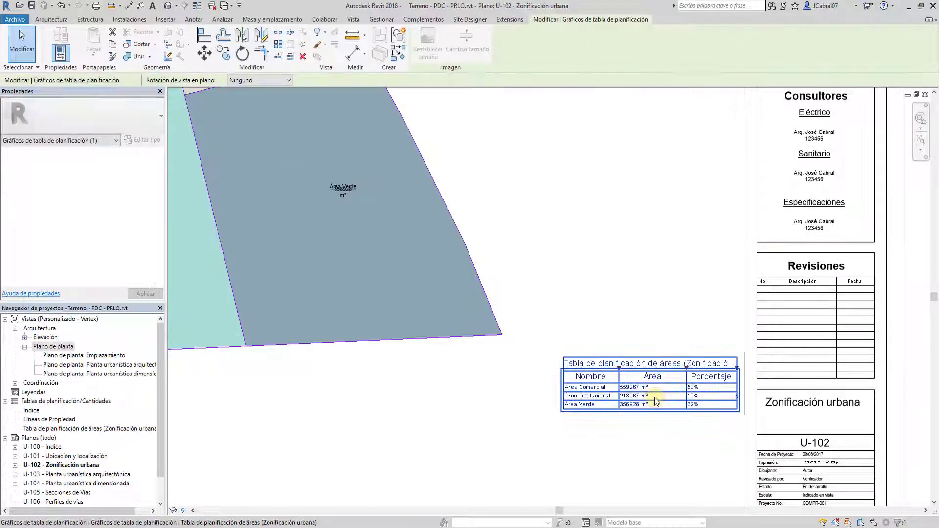
- Retitle the placed schedule 'Uso de suelos' in its own view
{"action": "double_click", "coordinate": [656, 370]}
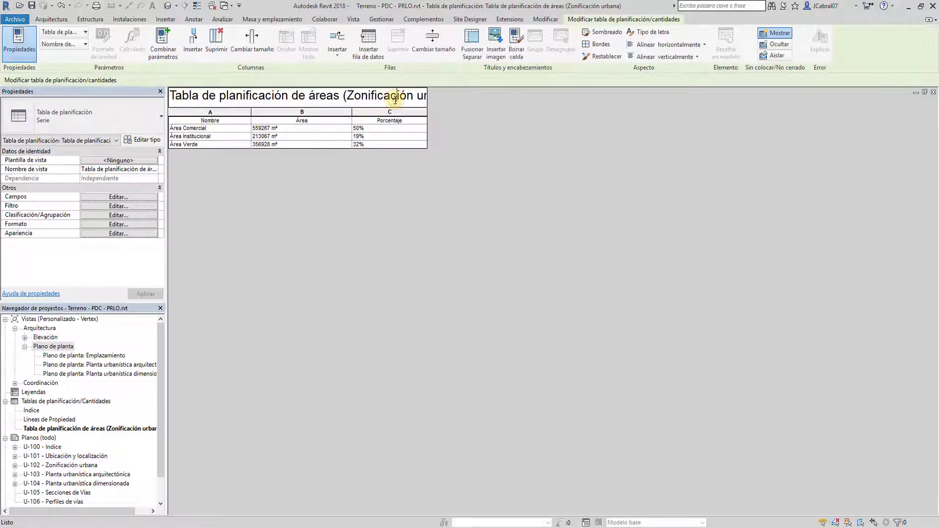
{"action": "left_click_drag", "start_coordinate": [189, 95], "coordinate": [474, 108]}
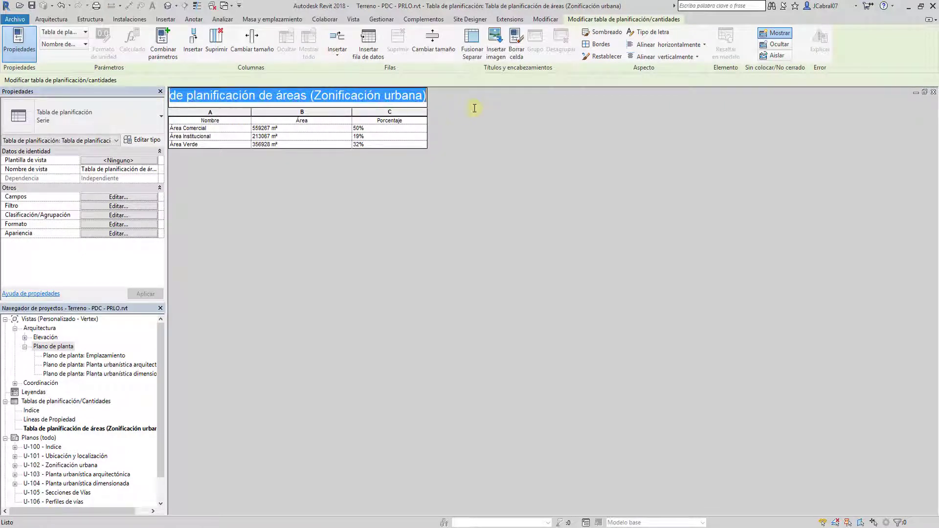
{"action": "type", "text": "Uso de sue"}
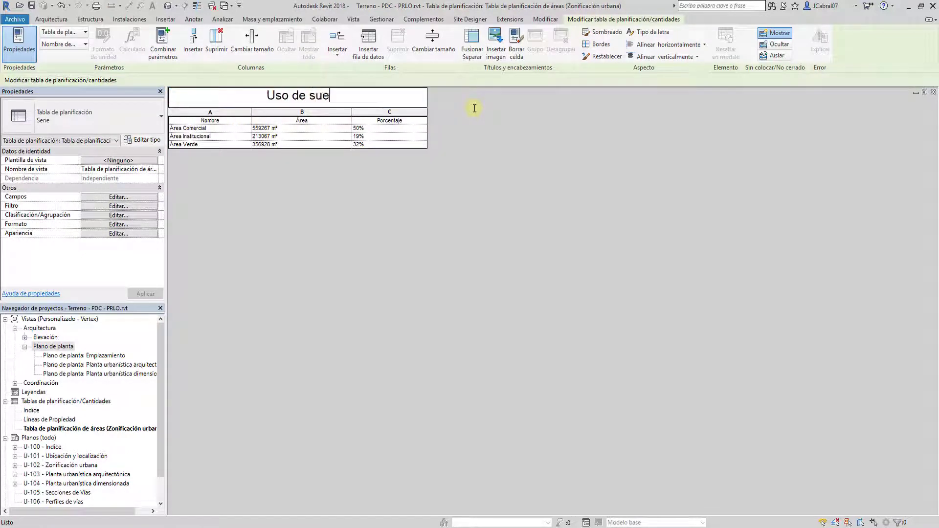
{"action": "type", "text": "los"}
{"action": "key", "text": "Return"}
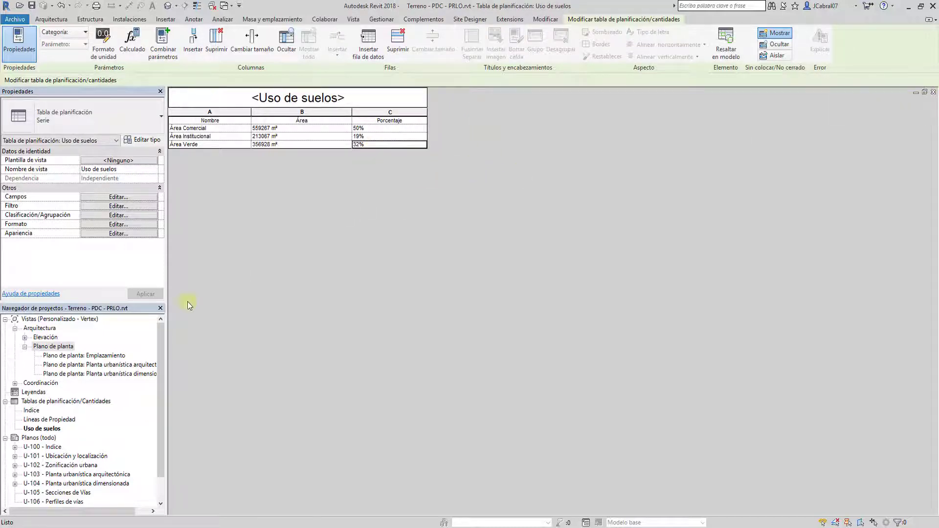
- Return to sheet U-102, bring the schedule into view, and select its title cell
{"action": "left_click", "coordinate": [30, 429]}
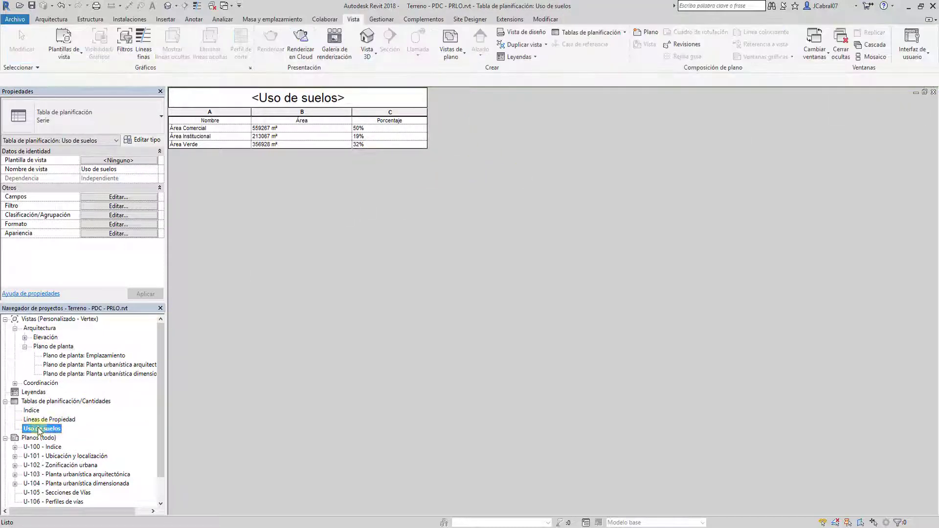
{"action": "left_click", "coordinate": [933, 92]}
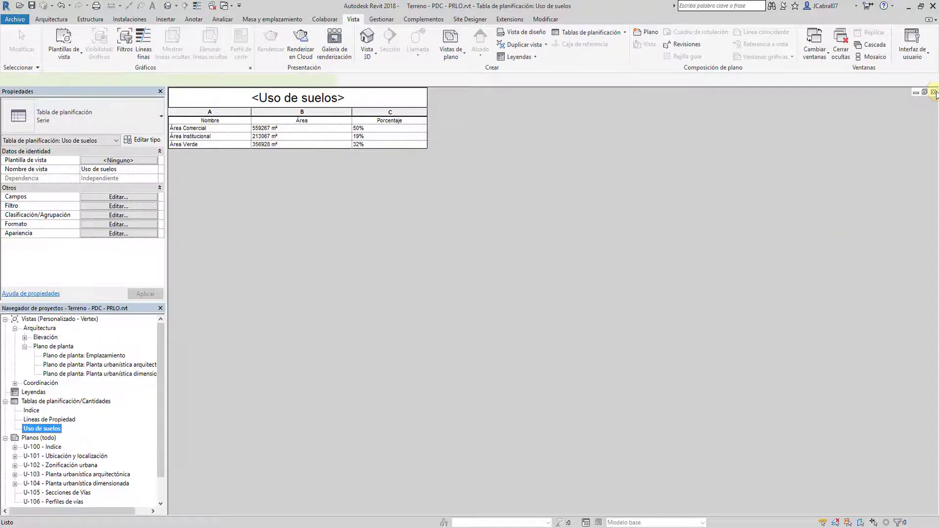
{"action": "left_click", "coordinate": [592, 442]}
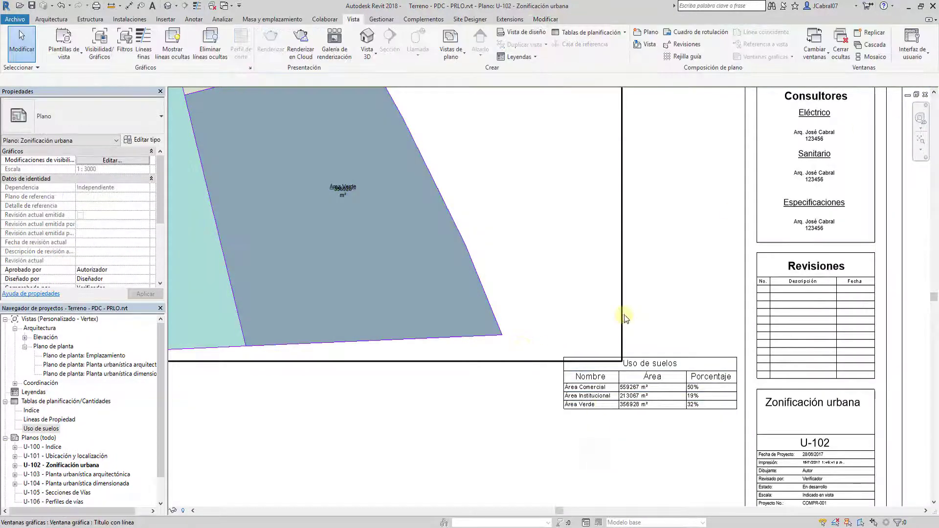
{"action": "scroll", "coordinate": [624, 315], "scroll_direction": "down", "scroll_amount": 2}
{"action": "scroll", "coordinate": [685, 298], "scroll_direction": "down", "scroll_amount": 1}
{"action": "scroll", "coordinate": [724, 287], "scroll_direction": "down", "scroll_amount": 1}
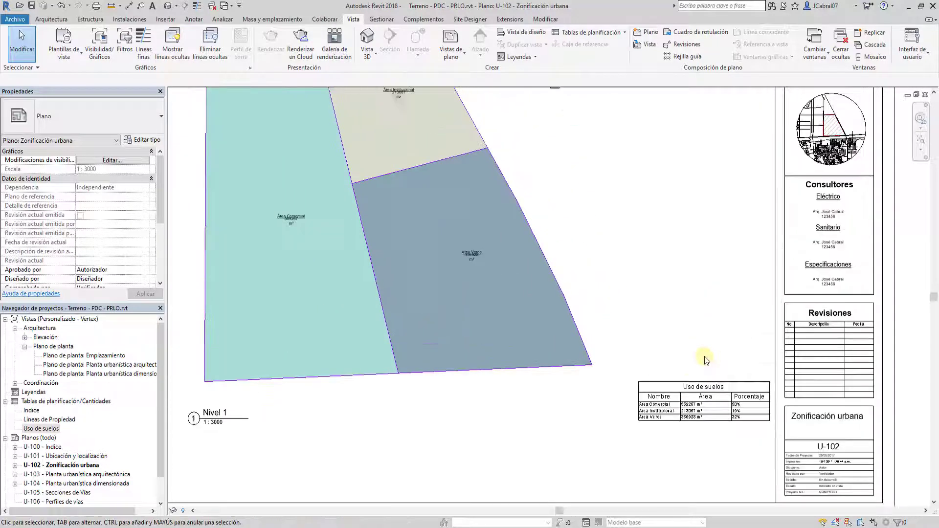
{"action": "middle_click_drag", "start_coordinate": [726, 306], "coordinate": [696, 425]}
{"action": "mouse_move", "coordinate": [695, 444]}
{"action": "left_mouse_down"}
{"action": "mouse_move", "coordinate": [663, 471]}
{"action": "mouse_move", "coordinate": [671, 473]}
{"action": "left_mouse_up"}
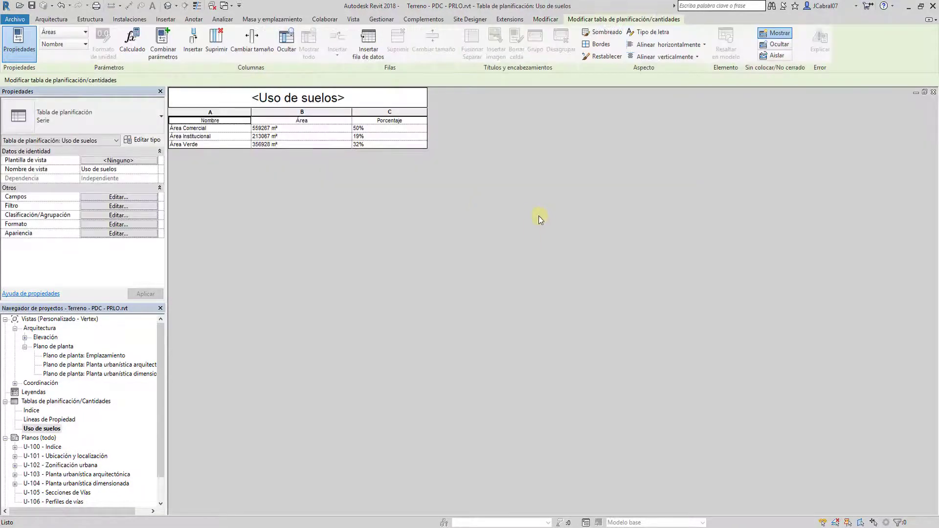
{"action": "left_click", "coordinate": [391, 93]}
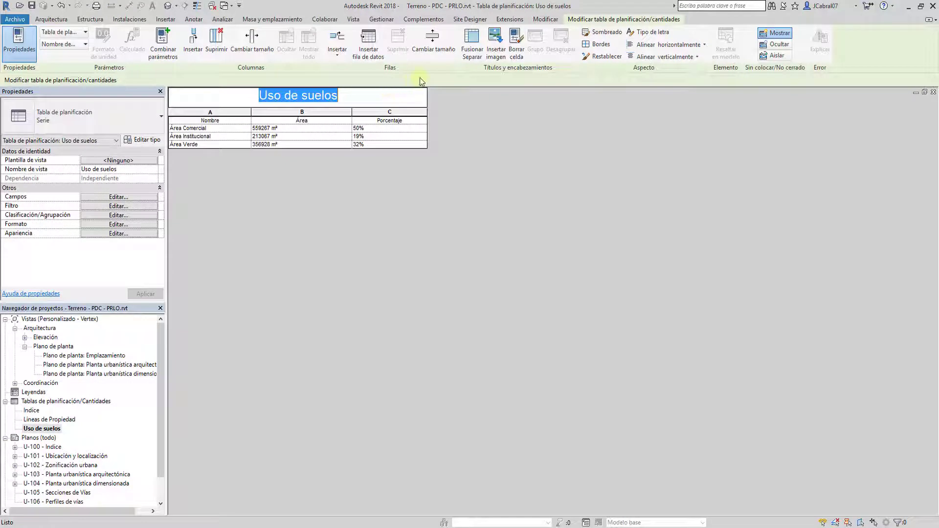
- Shade the schedule title row with PANTONE 100 C yellow
{"action": "left_click", "coordinate": [601, 32]}
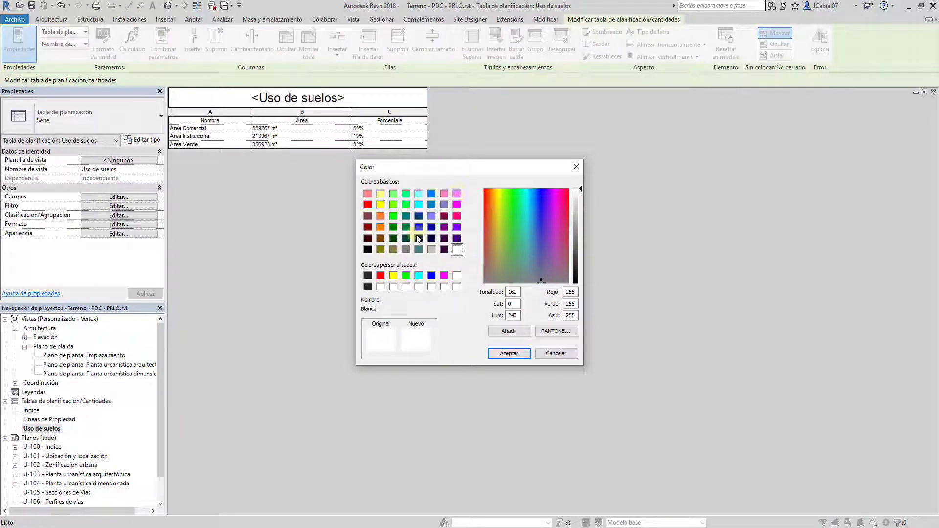
{"action": "left_click", "coordinate": [542, 331]}
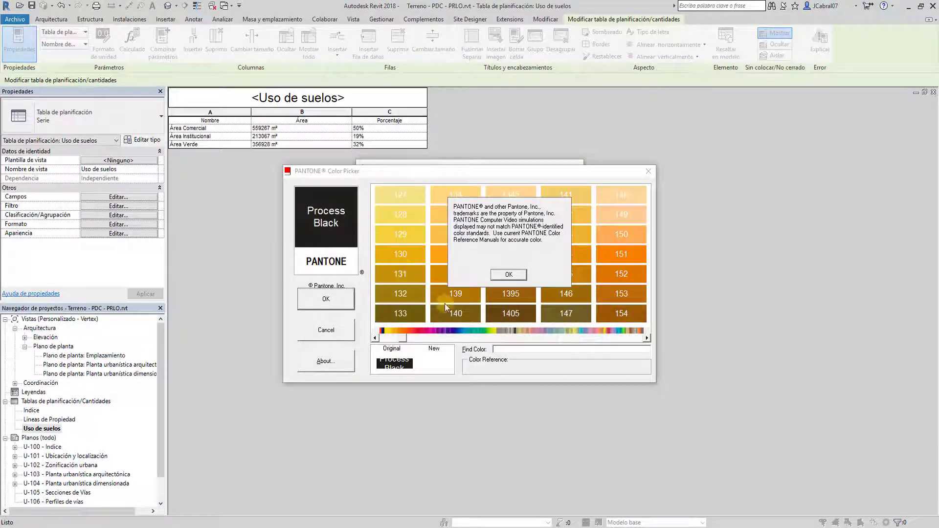
{"action": "left_click", "coordinate": [509, 275]}
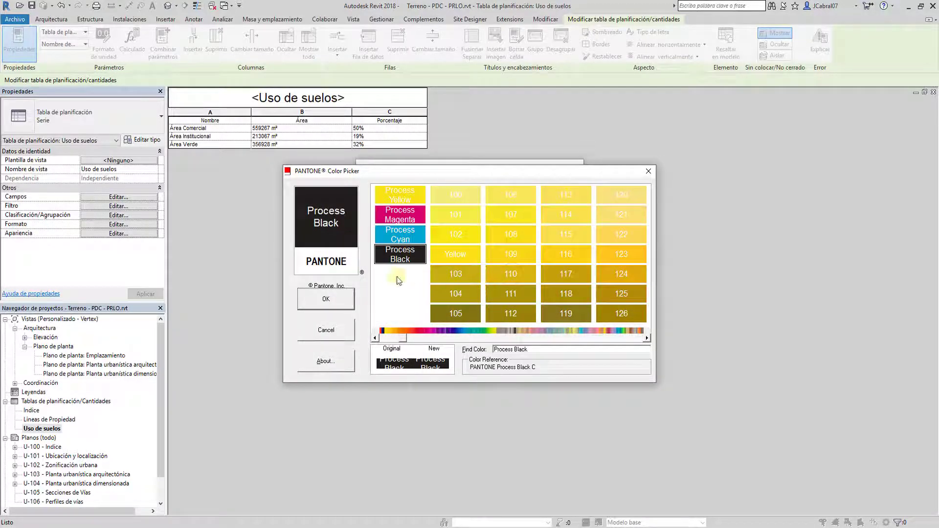
{"action": "left_click", "coordinate": [452, 204]}
{"action": "left_click", "coordinate": [342, 304]}
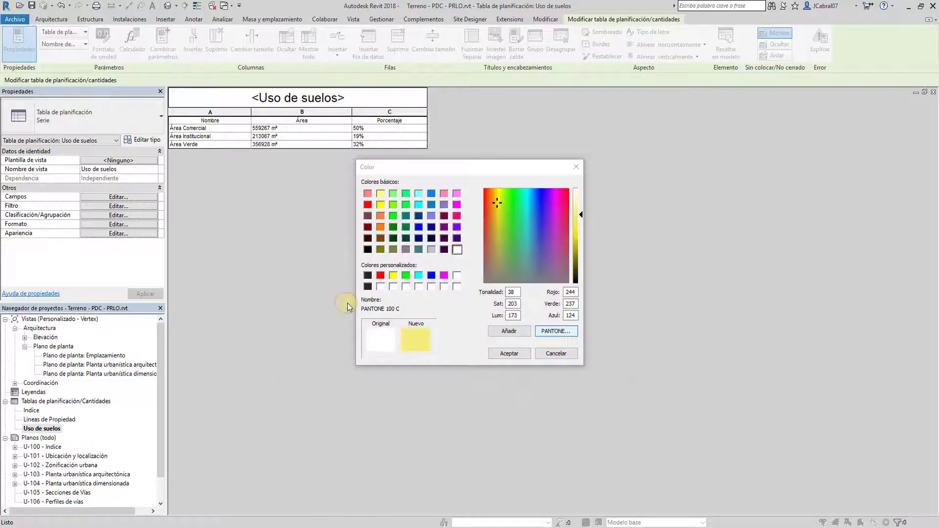
{"action": "left_click", "coordinate": [508, 353]}
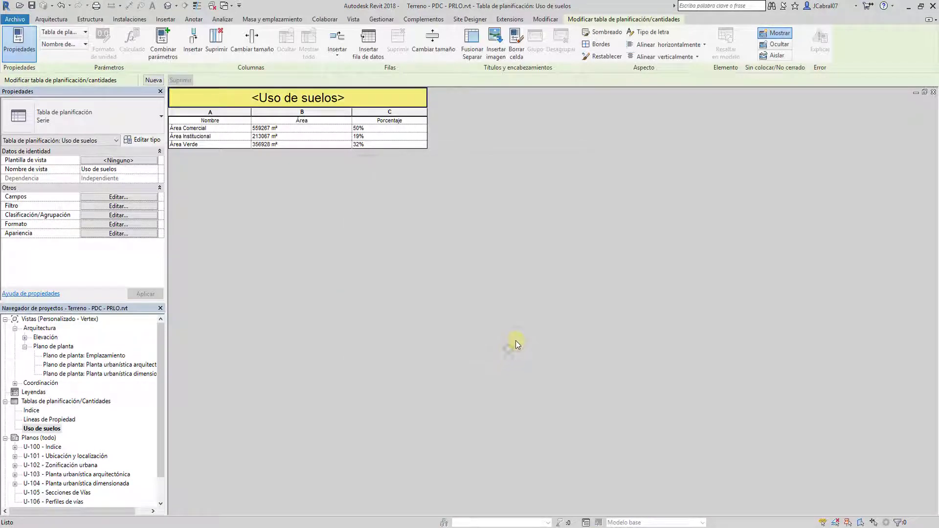
- Back on sheet U-102, shift the plan viewport slightly left
{"action": "left_click", "coordinate": [933, 92]}
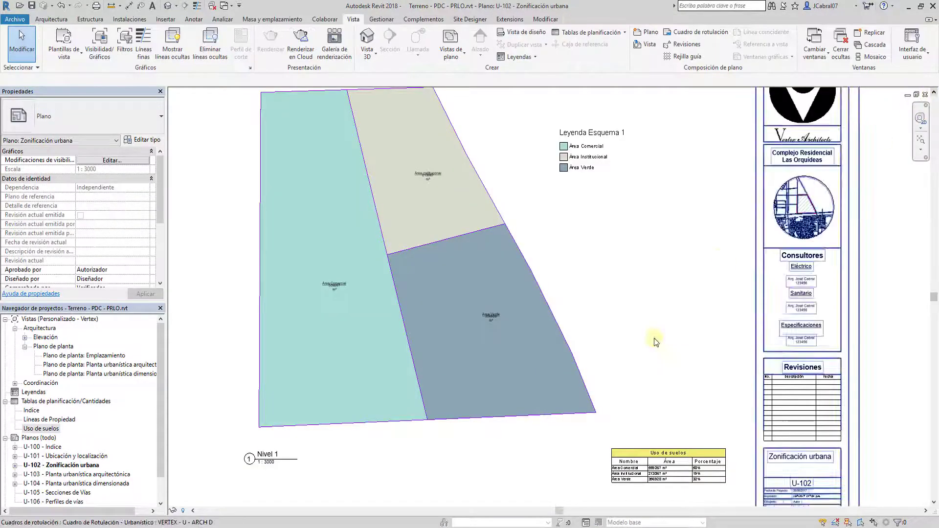
{"action": "scroll", "coordinate": [733, 342], "scroll_direction": "down", "scroll_amount": 2}
{"action": "scroll", "coordinate": [723, 277], "scroll_direction": "down", "scroll_amount": 2}
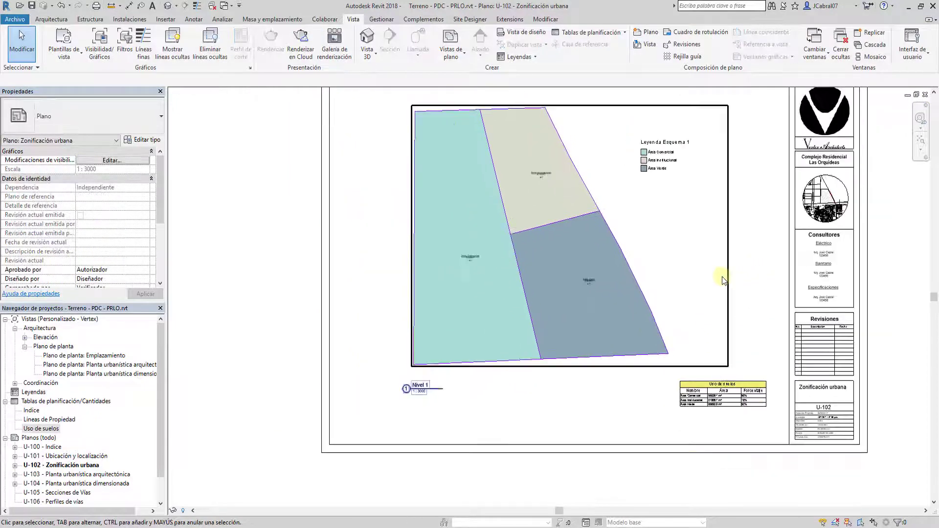
{"action": "left_click", "coordinate": [593, 266]}
{"action": "left_click_drag", "start_coordinate": [593, 265], "coordinate": [567, 265]}
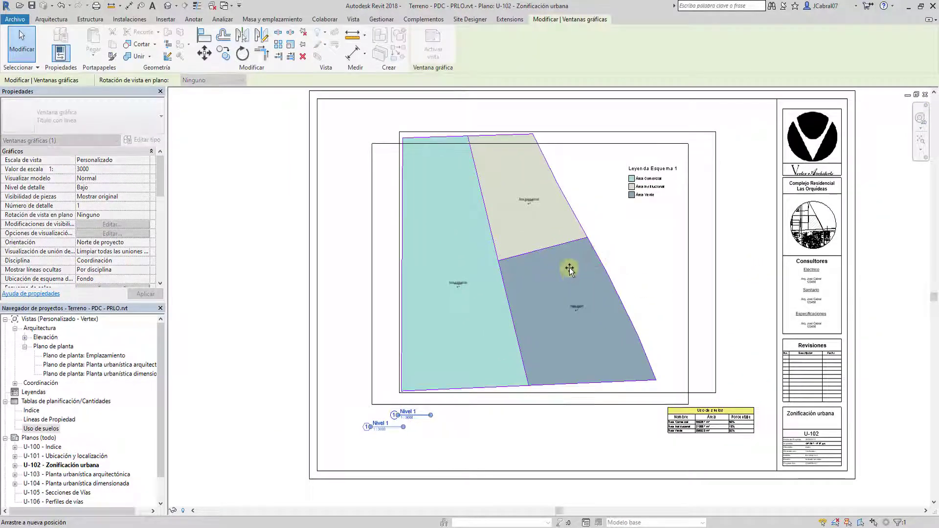
{"action": "left_click", "coordinate": [281, 312]}
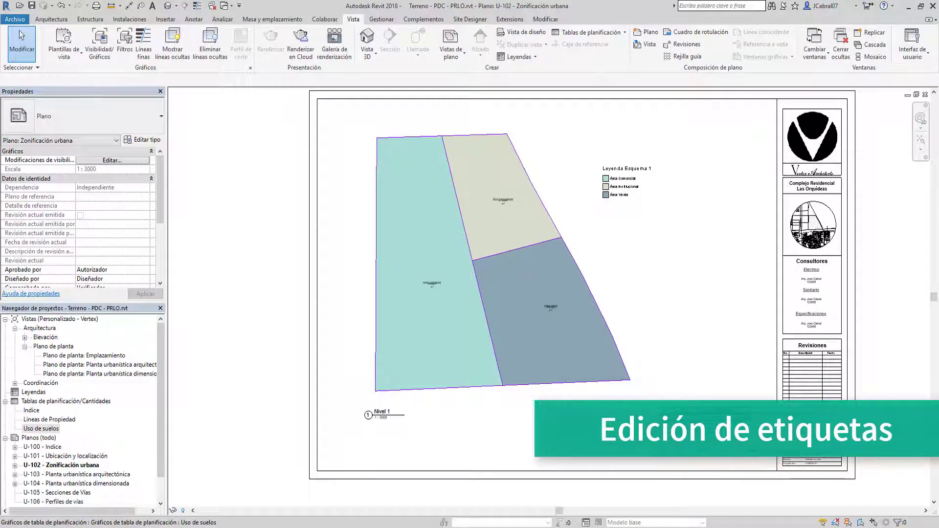
- Activate the plan viewport on sheet U-102 to work on its area tags
{"action": "scroll", "coordinate": [830, 230], "scroll_direction": "up", "scroll_amount": 1}
{"action": "scroll", "coordinate": [380, 218], "scroll_direction": "up", "scroll_amount": 1}
{"action": "scroll", "coordinate": [380, 220], "scroll_direction": "up", "scroll_amount": 2}
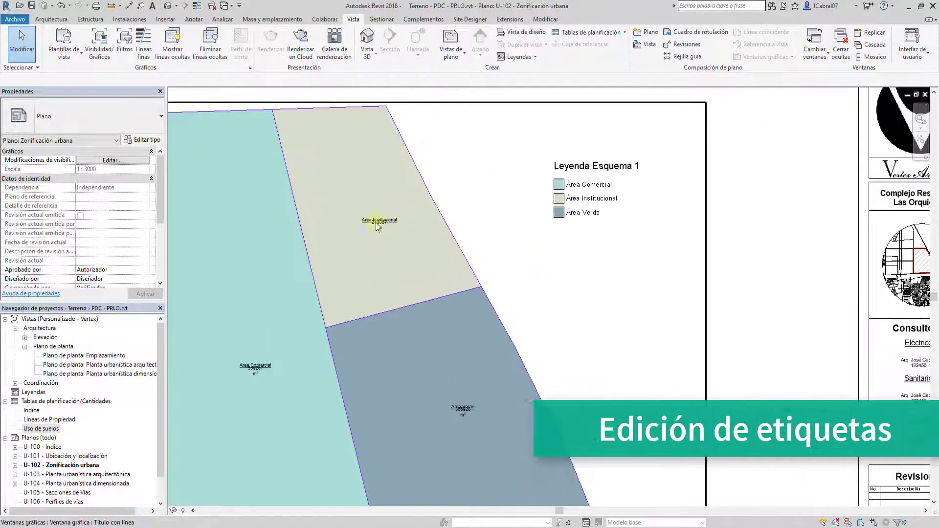
{"action": "scroll", "coordinate": [380, 223], "scroll_direction": "up", "scroll_amount": 2}
{"action": "scroll", "coordinate": [380, 224], "scroll_direction": "up", "scroll_amount": 2}
{"action": "scroll", "coordinate": [379, 224], "scroll_direction": "up", "scroll_amount": 2}
{"action": "left_click", "coordinate": [380, 224]}
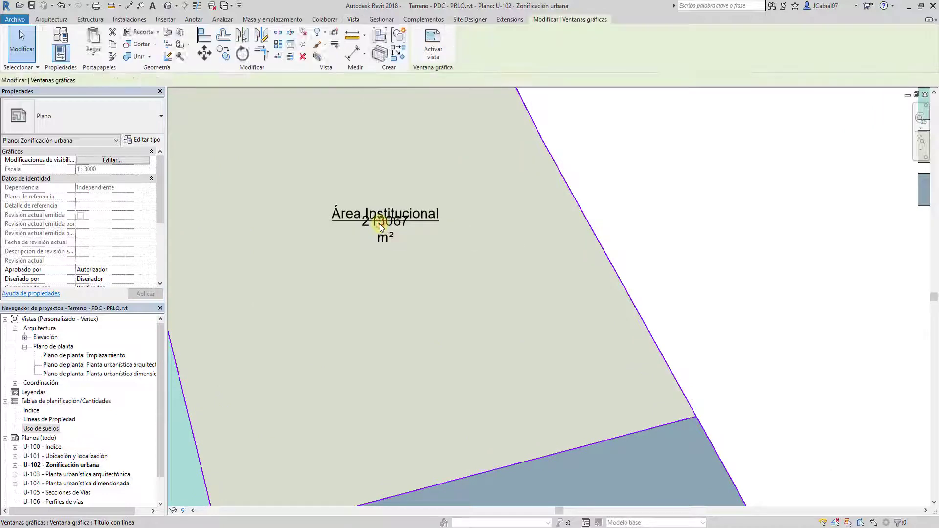
{"action": "scroll", "coordinate": [392, 216], "scroll_direction": "down", "scroll_amount": 1}
{"action": "scroll", "coordinate": [401, 210], "scroll_direction": "down", "scroll_amount": 2}
{"action": "scroll", "coordinate": [401, 209], "scroll_direction": "down", "scroll_amount": 2}
{"action": "scroll", "coordinate": [404, 214], "scroll_direction": "down", "scroll_amount": 1}
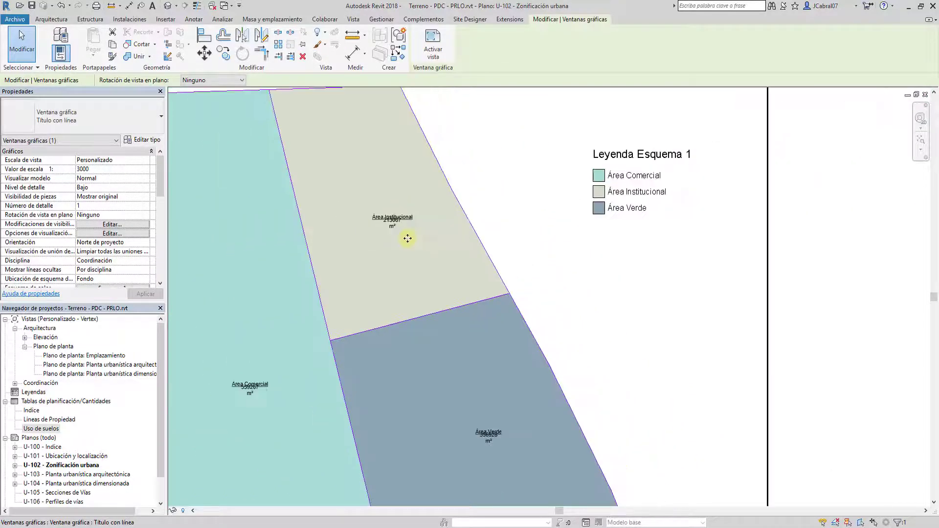
{"action": "scroll", "coordinate": [405, 237], "scroll_direction": "down", "scroll_amount": 1}
{"action": "double_click", "coordinate": [361, 254]}
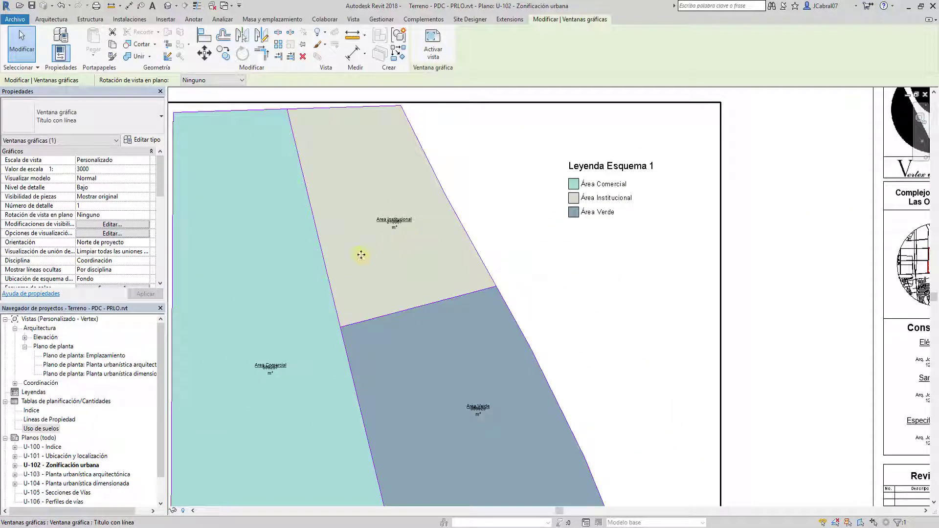
- Move the 150 area label lower in the area tag family and reload it into the project
{"action": "left_click", "coordinate": [390, 231]}
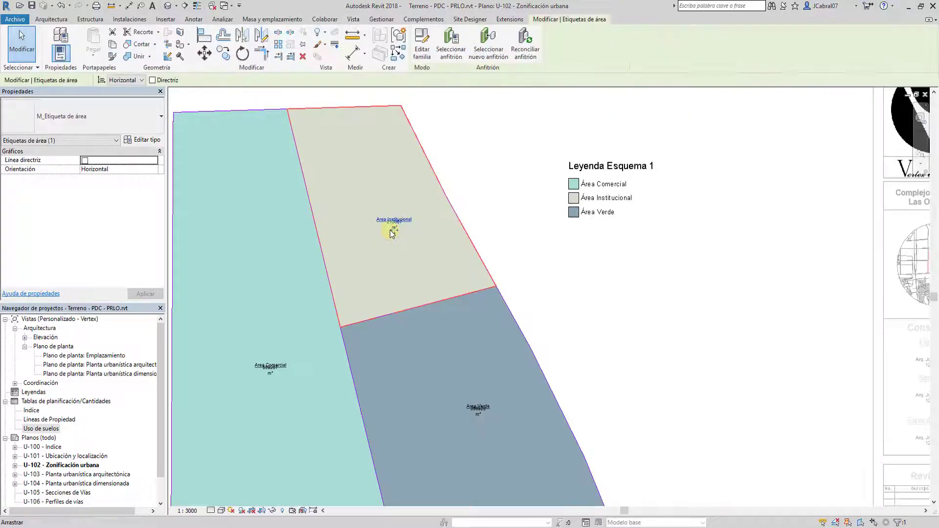
{"action": "left_click", "coordinate": [136, 129]}
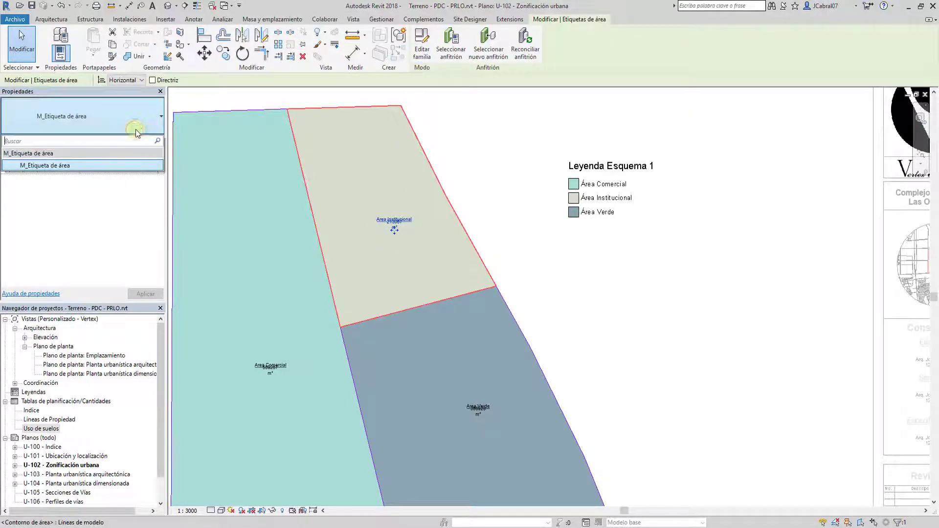
{"action": "left_click", "coordinate": [163, 125]}
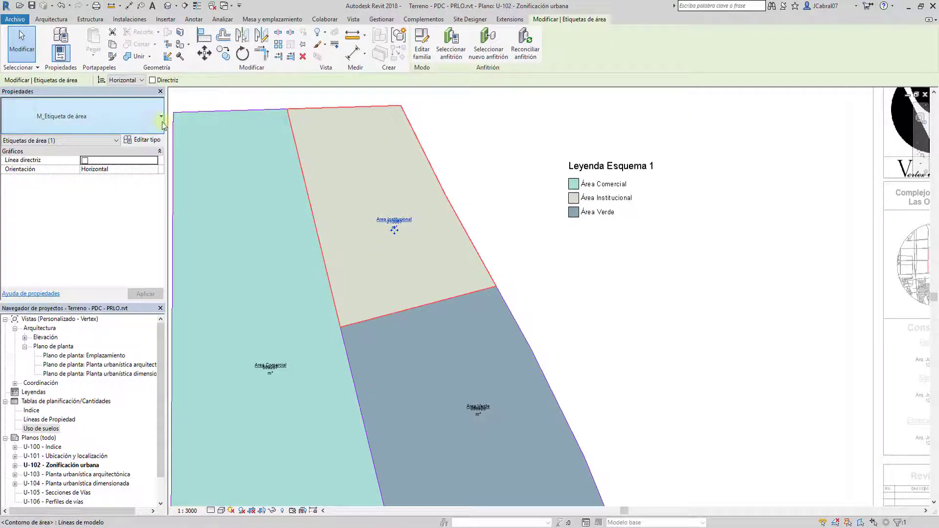
{"action": "left_click", "coordinate": [419, 53]}
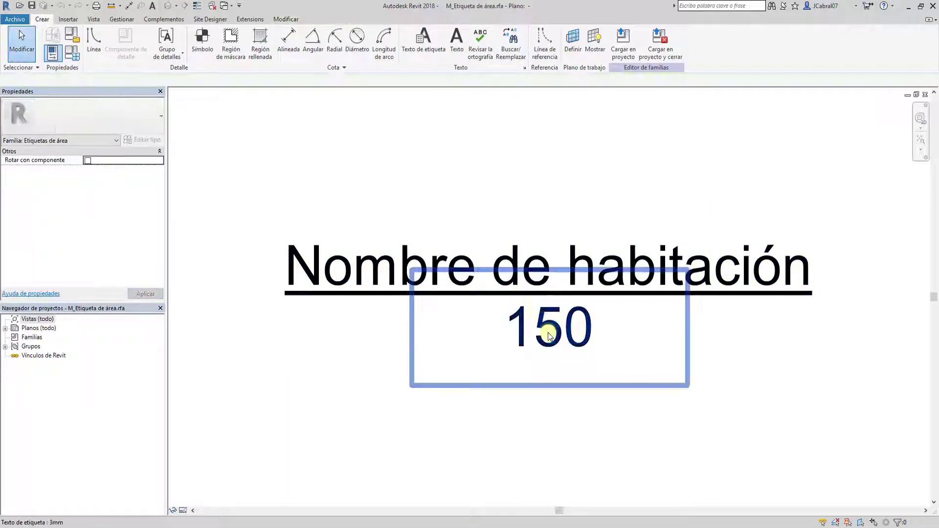
{"action": "left_click", "coordinate": [548, 336]}
{"action": "left_click_drag", "start_coordinate": [540, 325], "coordinate": [538, 371]}
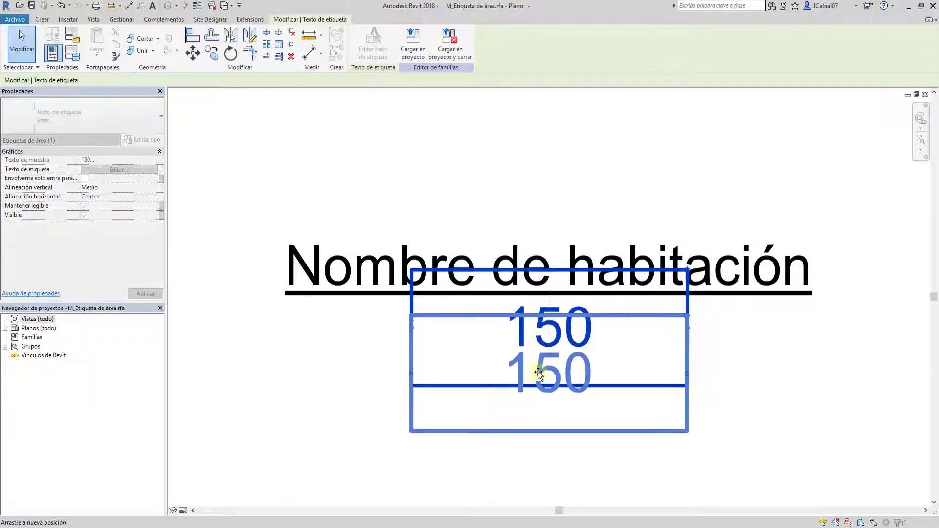
{"action": "left_click", "coordinate": [414, 52]}
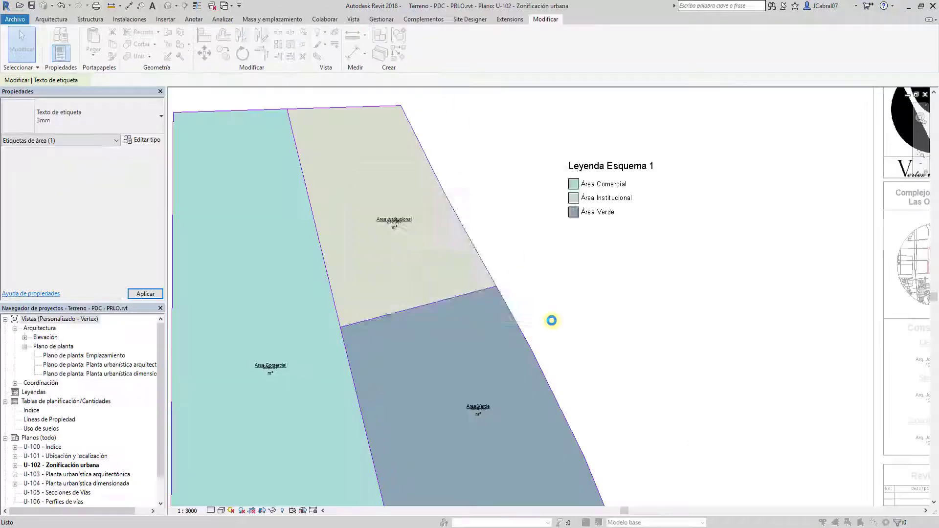
{"action": "left_click", "coordinate": [456, 262]}
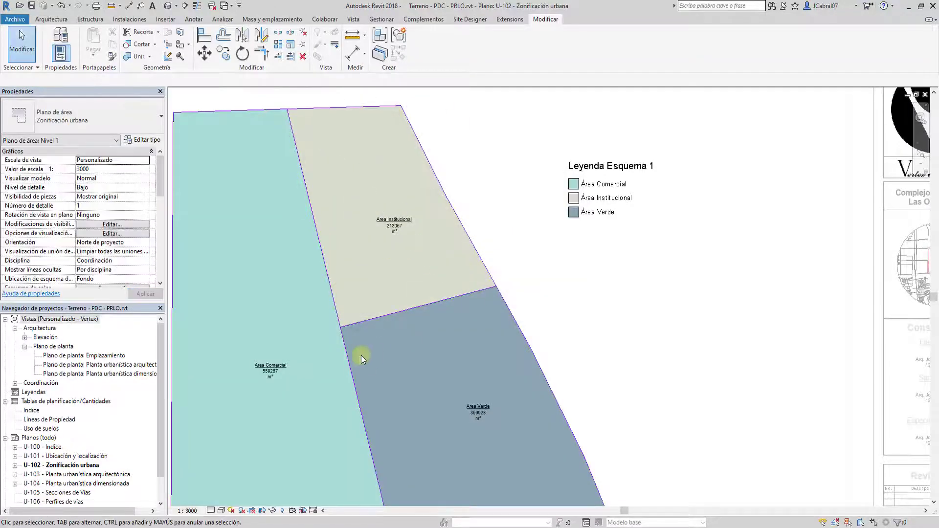
- Widen the 150 area label so values fit one line, overwriting the loaded tag family
{"action": "scroll", "coordinate": [274, 362], "scroll_direction": "up", "scroll_amount": 2}
{"action": "scroll", "coordinate": [279, 361], "scroll_direction": "up", "scroll_amount": 2}
{"action": "left_click", "coordinate": [279, 361]}
{"action": "left_click", "coordinate": [424, 44]}
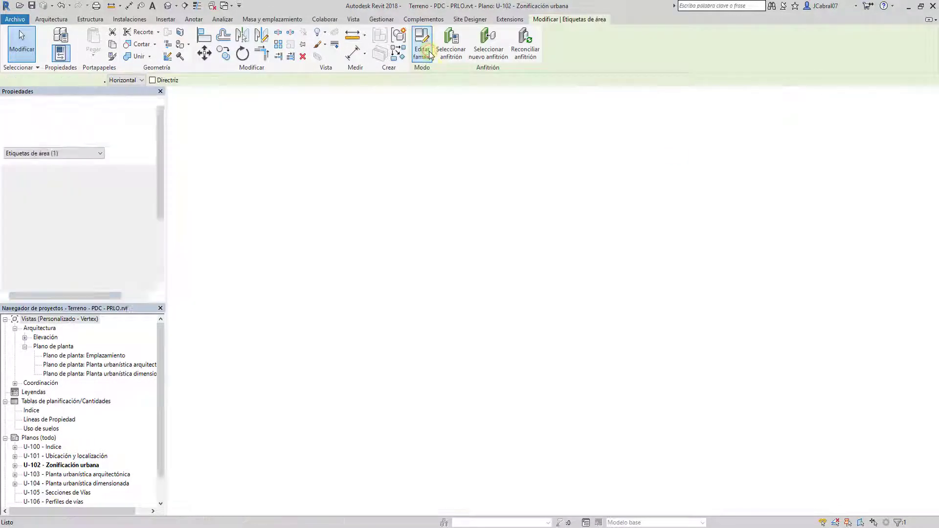
{"action": "left_click", "coordinate": [545, 358]}
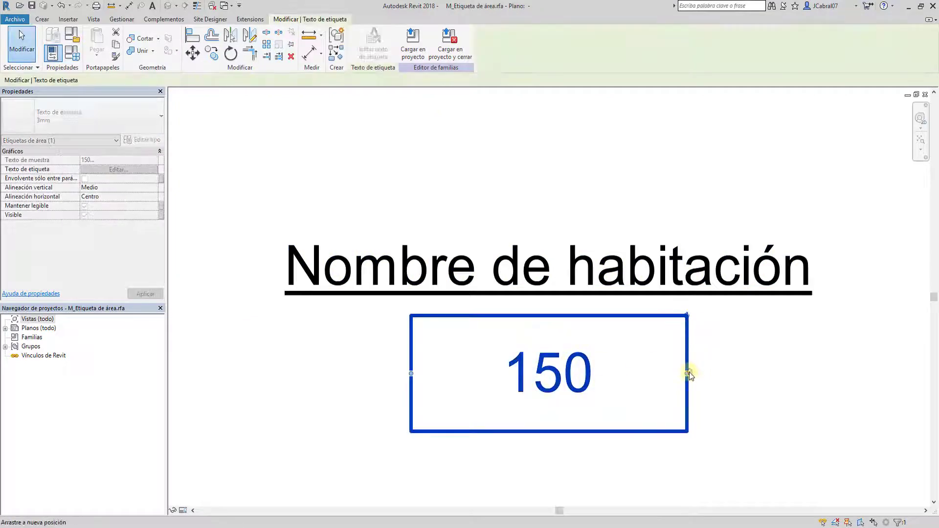
{"action": "left_click_drag", "start_coordinate": [688, 373], "coordinate": [904, 375]}
{"action": "left_click", "coordinate": [413, 43]}
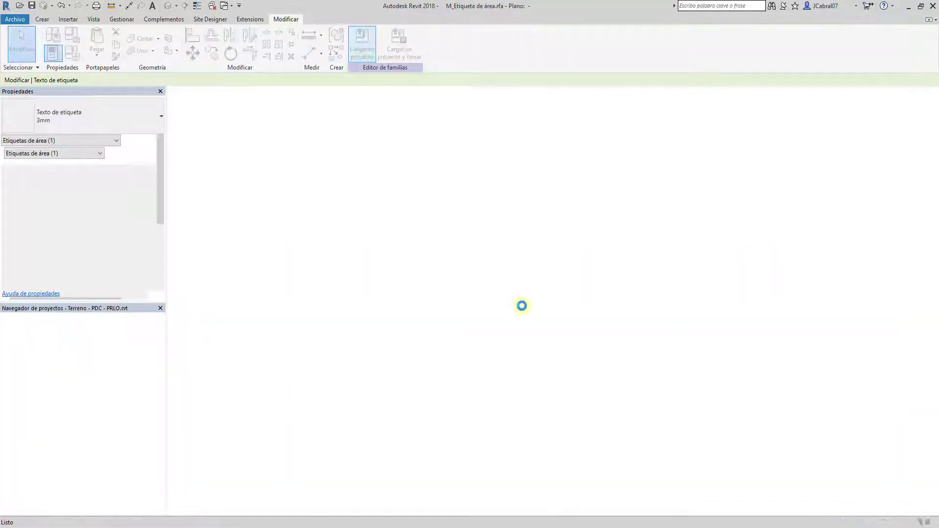
{"action": "left_click", "coordinate": [442, 263]}
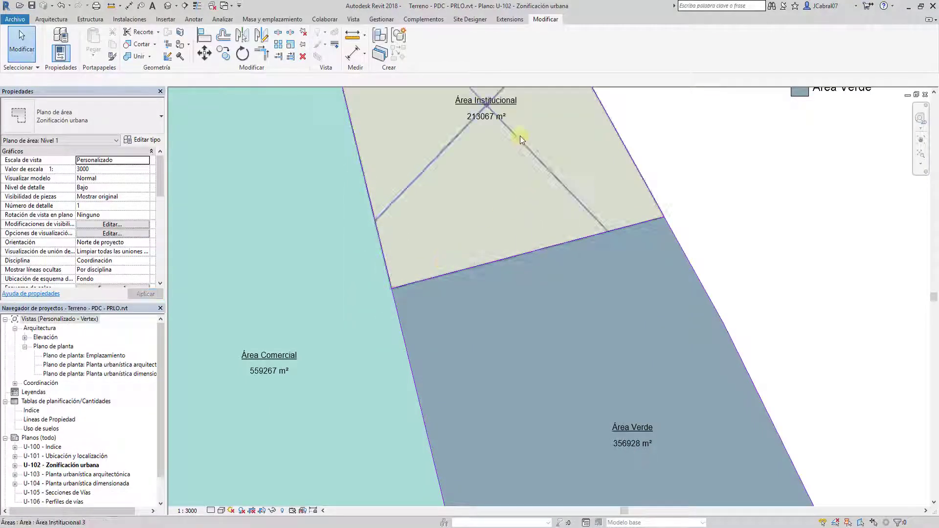
{"action": "left_click", "coordinate": [504, 116]}
{"action": "left_click", "coordinate": [775, 230]}
{"action": "scroll", "coordinate": [778, 221], "scroll_direction": "down", "scroll_amount": 1}
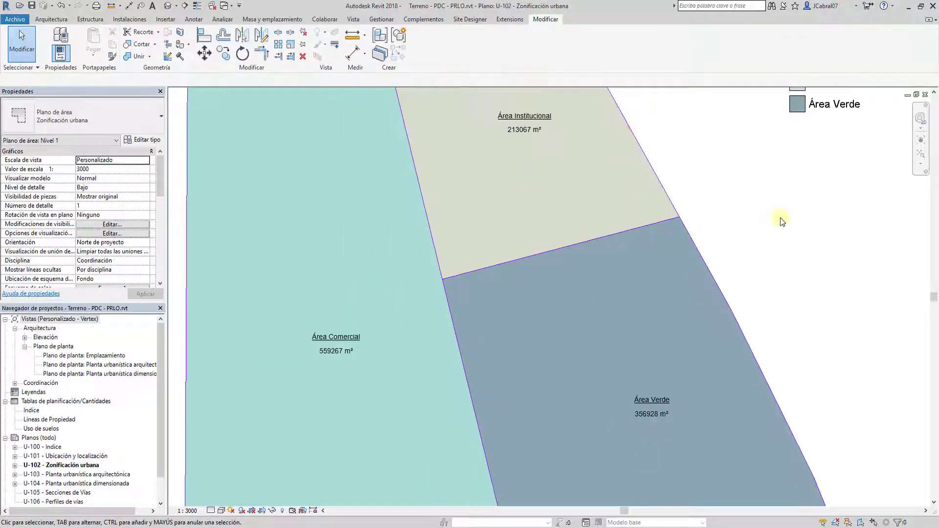
{"action": "scroll", "coordinate": [779, 274], "scroll_direction": "down", "scroll_amount": 1}
{"action": "scroll", "coordinate": [781, 313], "scroll_direction": "down", "scroll_amount": 1}
{"action": "scroll", "coordinate": [781, 294], "scroll_direction": "down", "scroll_amount": 1}
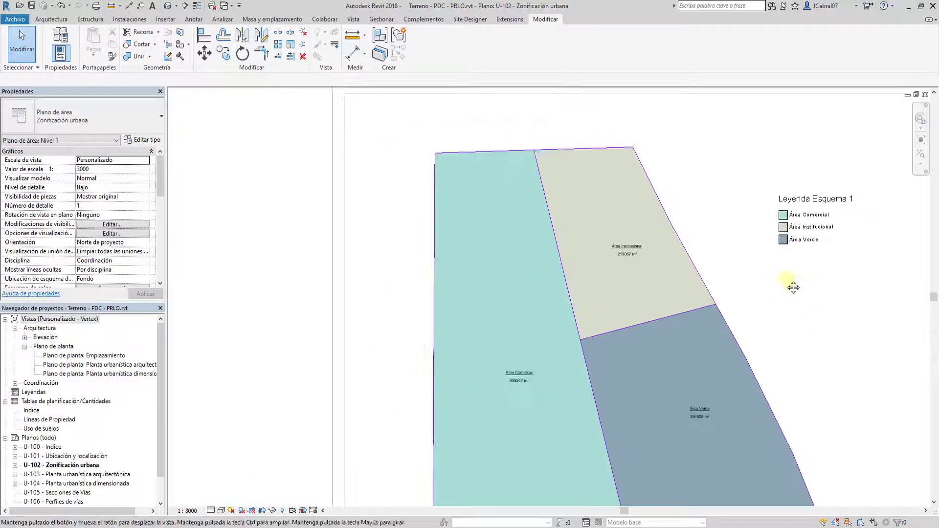
{"action": "scroll", "coordinate": [791, 313], "scroll_direction": "down", "scroll_amount": 1}
{"action": "middle_click_drag", "start_coordinate": [788, 339], "coordinate": [754, 243]}
{"action": "mouse_move", "coordinate": [785, 306]}
{"action": "middle_mouse_down"}
{"action": "mouse_move", "coordinate": [567, 147]}
{"action": "mouse_move", "coordinate": [566, 378]}
{"action": "mouse_move", "coordinate": [549, 319]}
{"action": "mouse_move", "coordinate": [579, 363]}
{"action": "middle_mouse_up"}
{"action": "scroll", "coordinate": [583, 164], "scroll_direction": "down", "scroll_amount": 1}
{"action": "scroll", "coordinate": [579, 363], "scroll_direction": "down", "scroll_amount": 1}
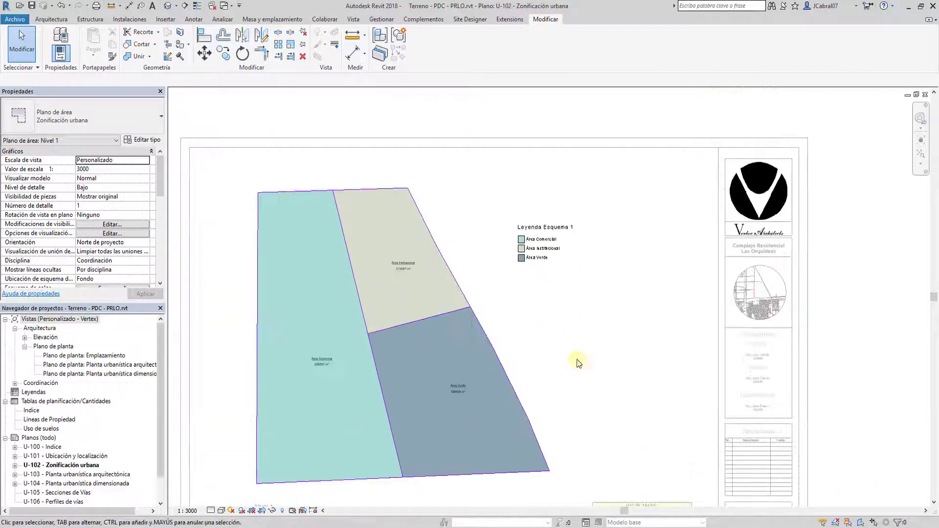
{"action": "double_click", "coordinate": [498, 112]}
{"action": "scroll", "coordinate": [660, 258], "scroll_direction": "up", "scroll_amount": 1}
{"action": "scroll", "coordinate": [636, 294], "scroll_direction": "up", "scroll_amount": 1}
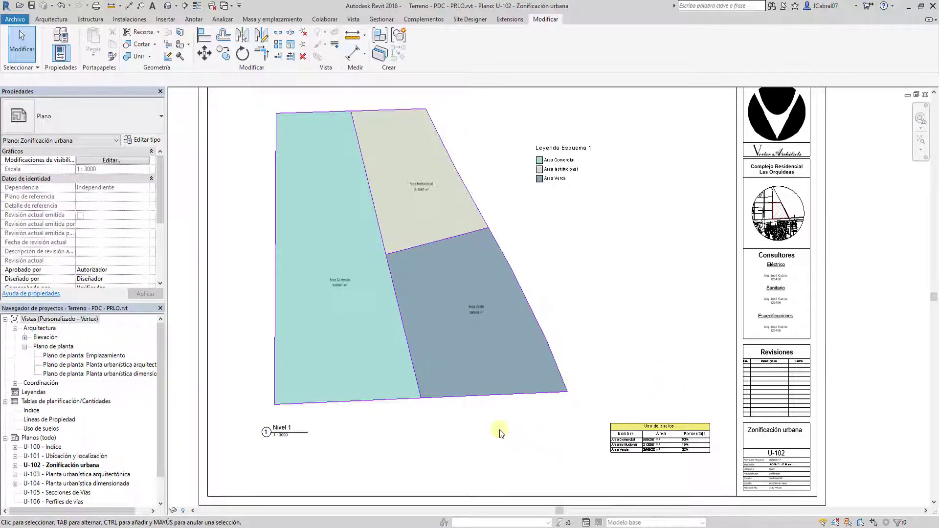
{"action": "scroll", "coordinate": [404, 197], "scroll_direction": "up", "scroll_amount": 1}
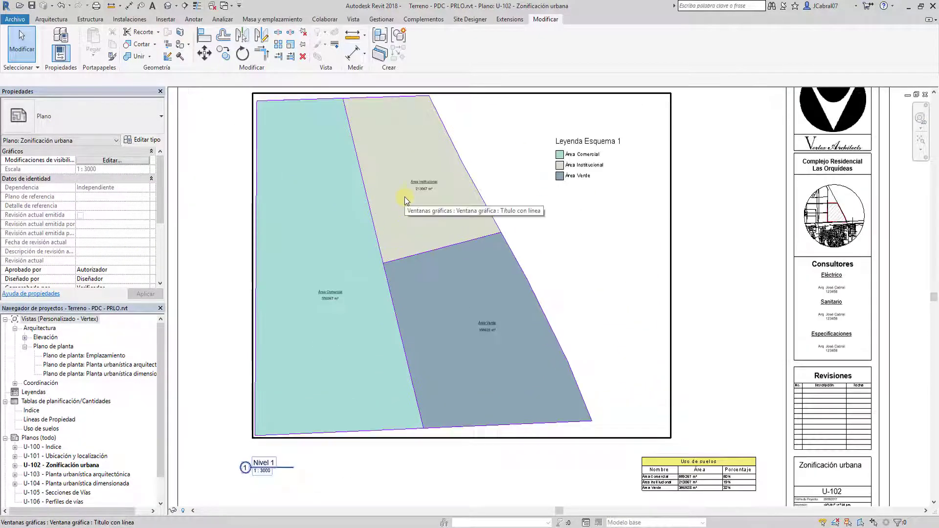
{"action": "scroll", "coordinate": [408, 193], "scroll_direction": "up", "scroll_amount": 1}
{"action": "scroll", "coordinate": [413, 189], "scroll_direction": "up", "scroll_amount": 2}
{"action": "double_click", "coordinate": [412, 189]}
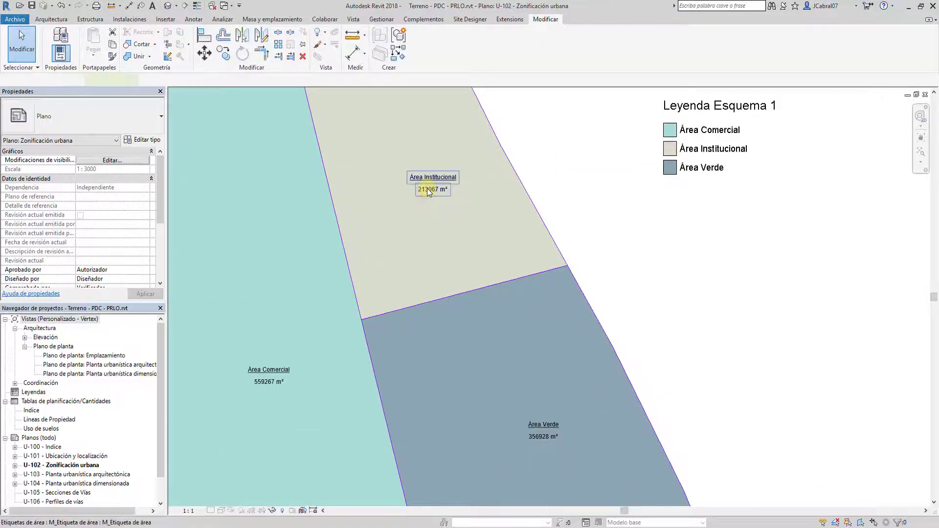
{"action": "left_click", "coordinate": [427, 189]}
- Place a new label in the area tag family and choose to add a shared parameter
{"action": "left_click", "coordinate": [421, 43]}
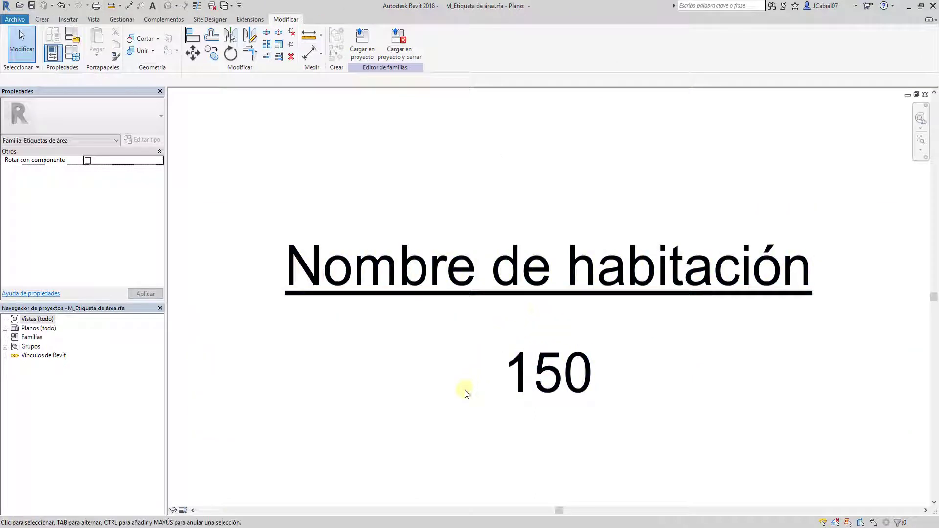
{"action": "left_click", "coordinate": [42, 19]}
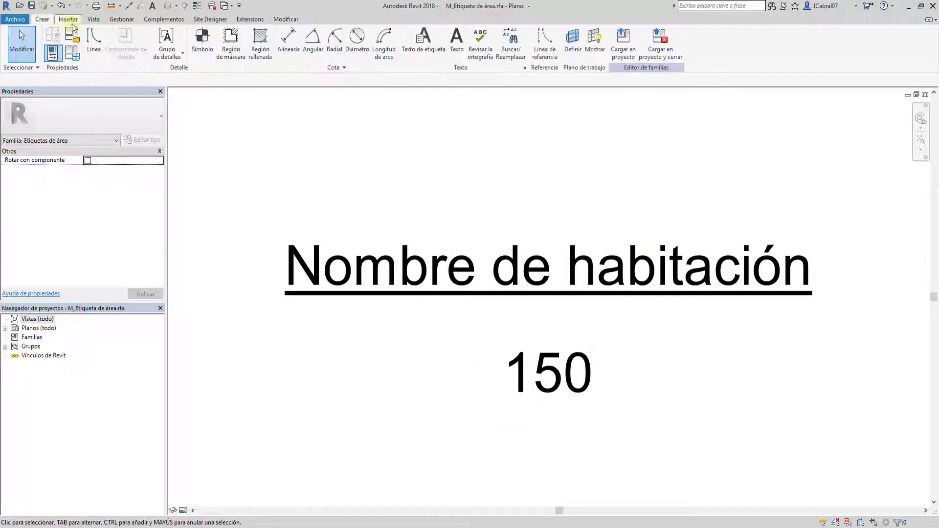
{"action": "left_click", "coordinate": [420, 40]}
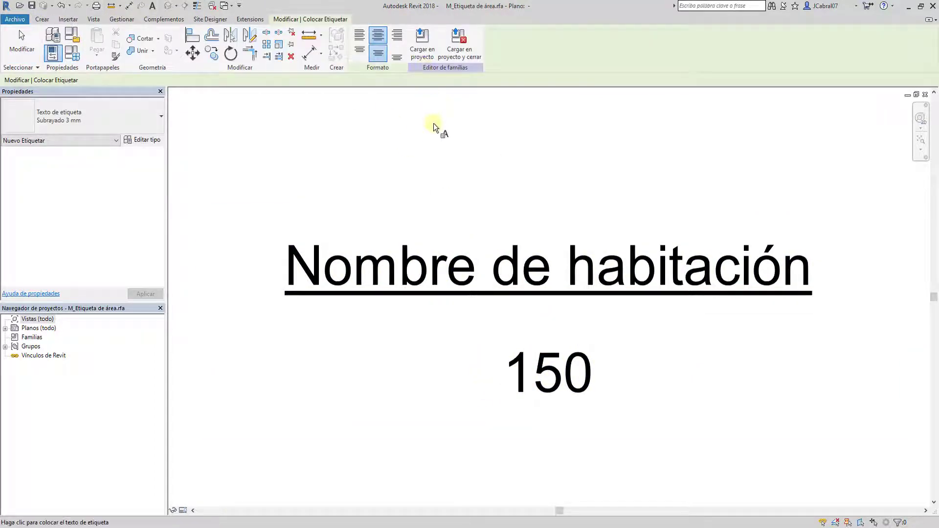
{"action": "left_click", "coordinate": [539, 424]}
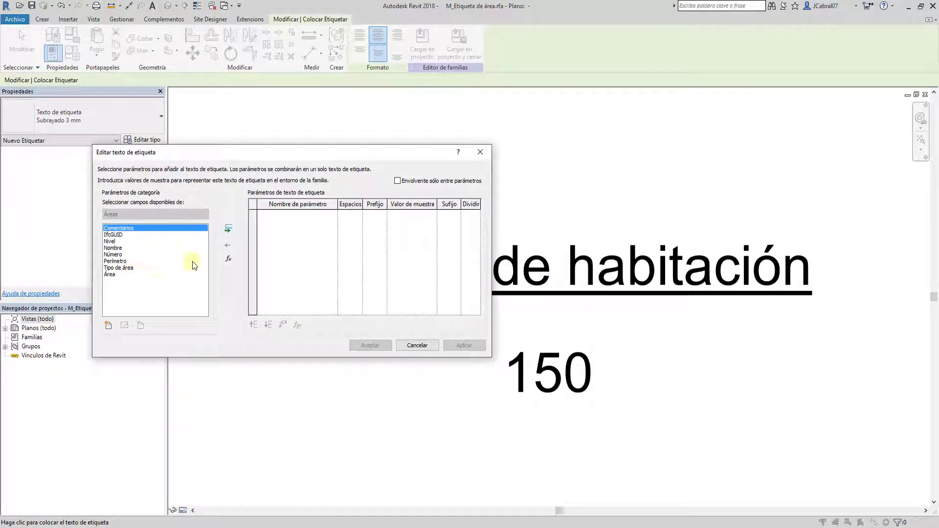
{"action": "left_click", "coordinate": [108, 325]}
{"action": "left_click", "coordinate": [321, 228]}
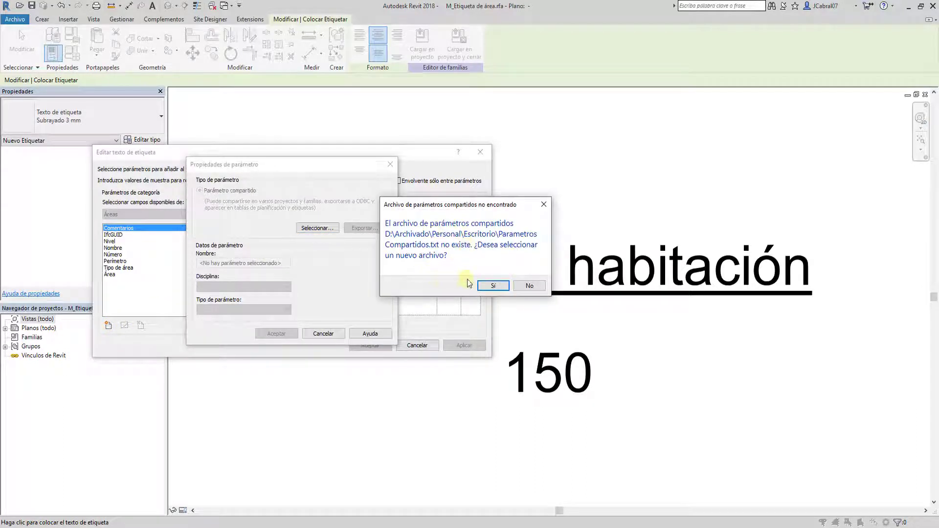
{"action": "left_click", "coordinate": [483, 284]}
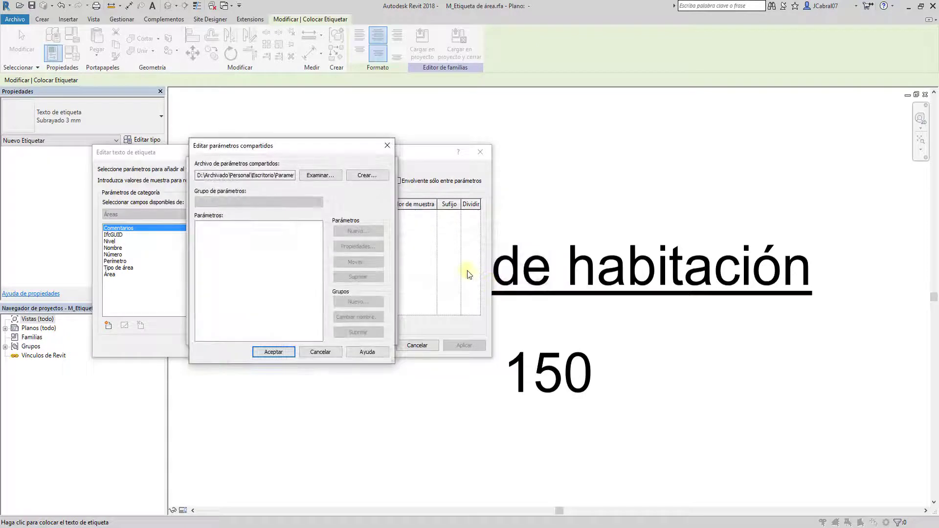
- Load Parametros Compartidos.txt from the Archivos folder as the shared parameters file
{"action": "left_click", "coordinate": [333, 178]}
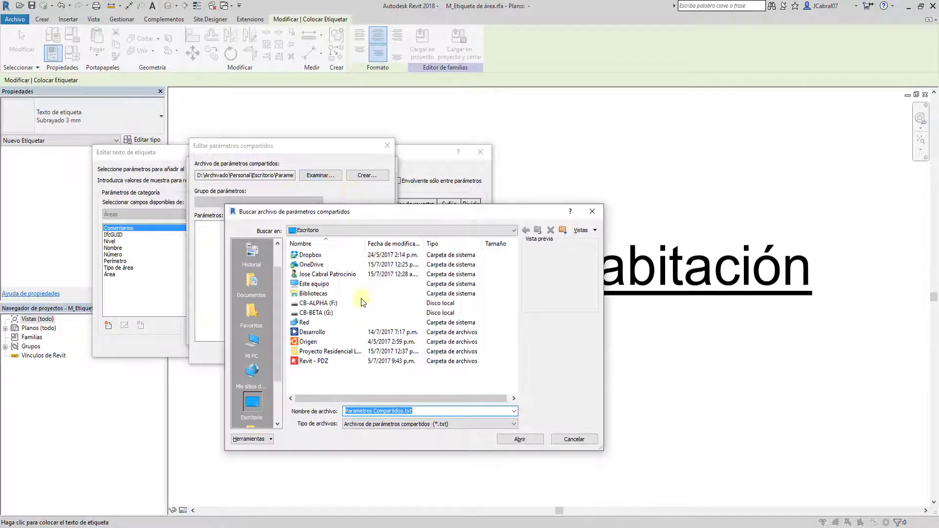
{"action": "double_click", "coordinate": [336, 362]}
{"action": "double_click", "coordinate": [333, 255]}
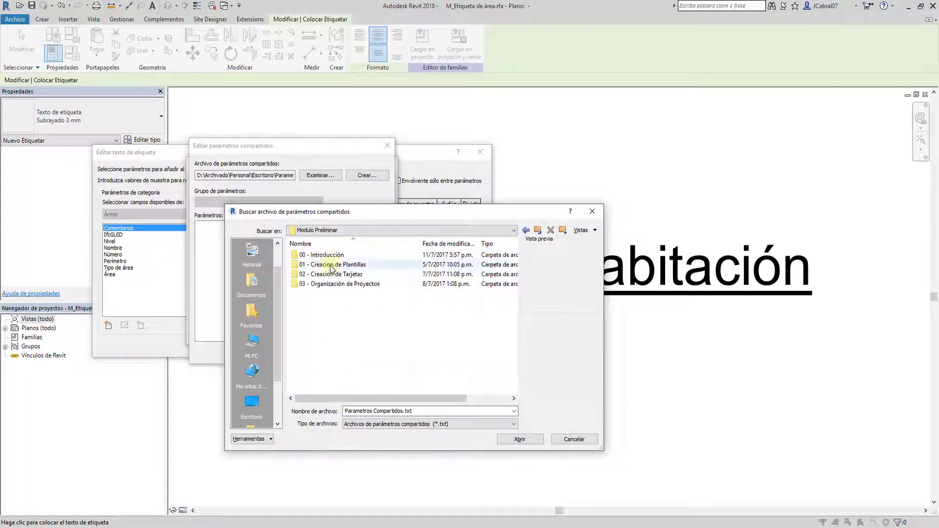
{"action": "double_click", "coordinate": [338, 284]}
{"action": "double_click", "coordinate": [337, 255]}
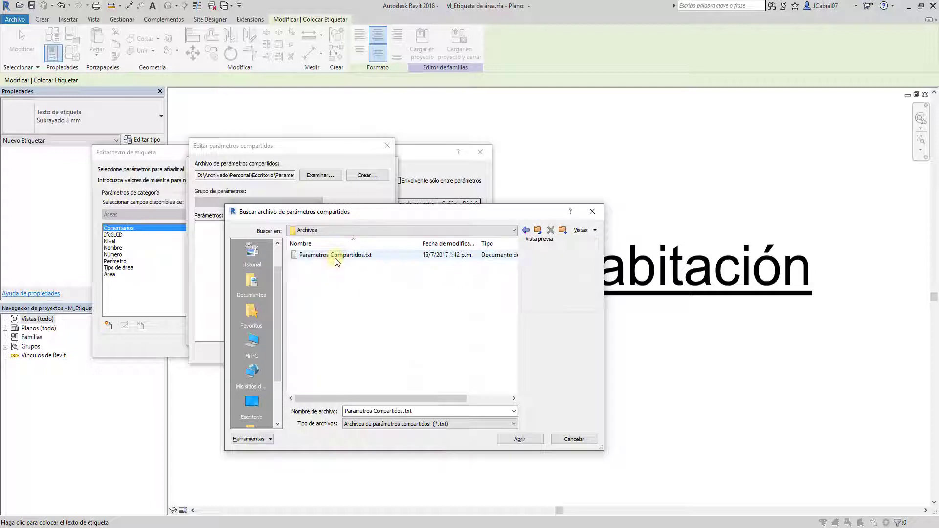
{"action": "left_click", "coordinate": [503, 436]}
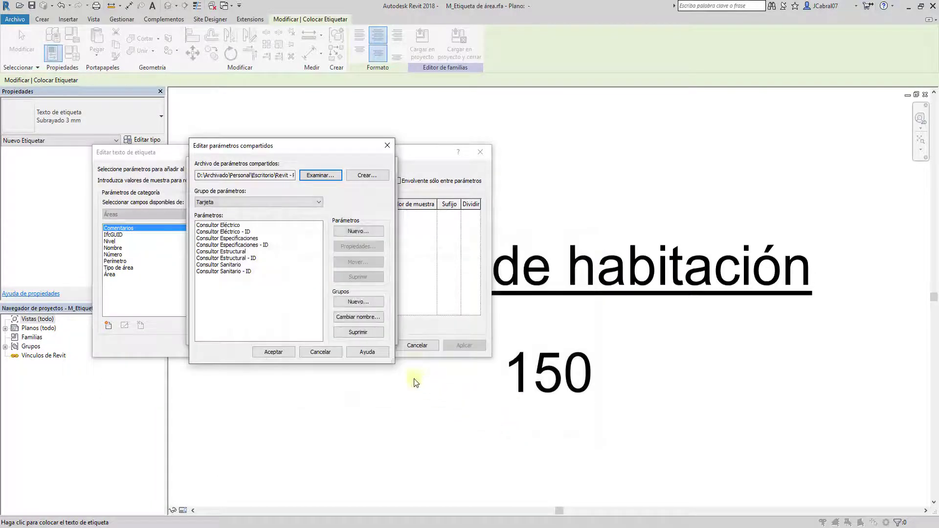
- Create a new parameter group and begin typing its name
{"action": "left_click", "coordinate": [274, 202]}
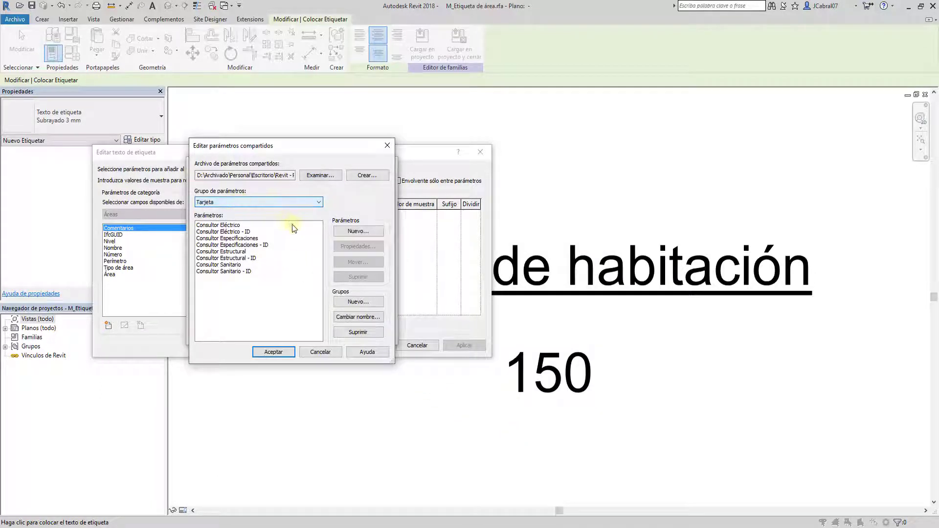
{"action": "left_click", "coordinate": [359, 302]}
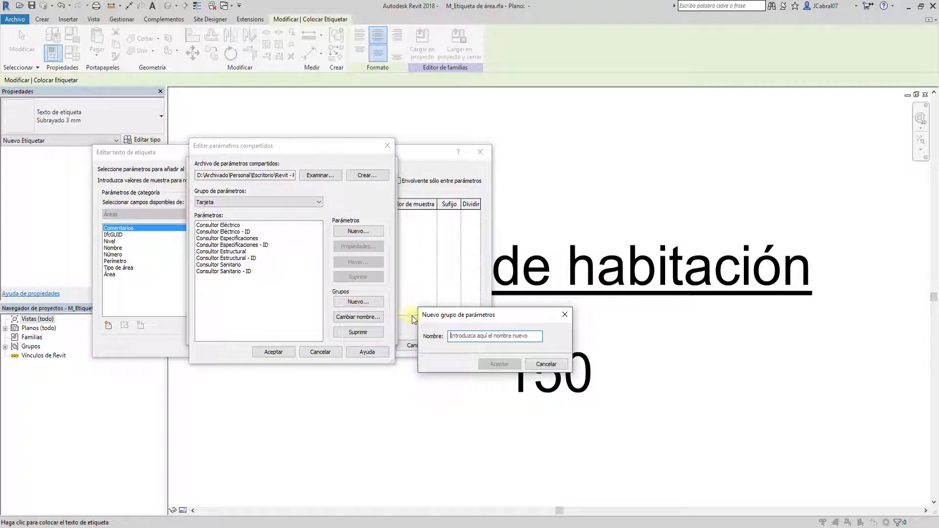
{"action": "type", "text": "Urbanisticos"}
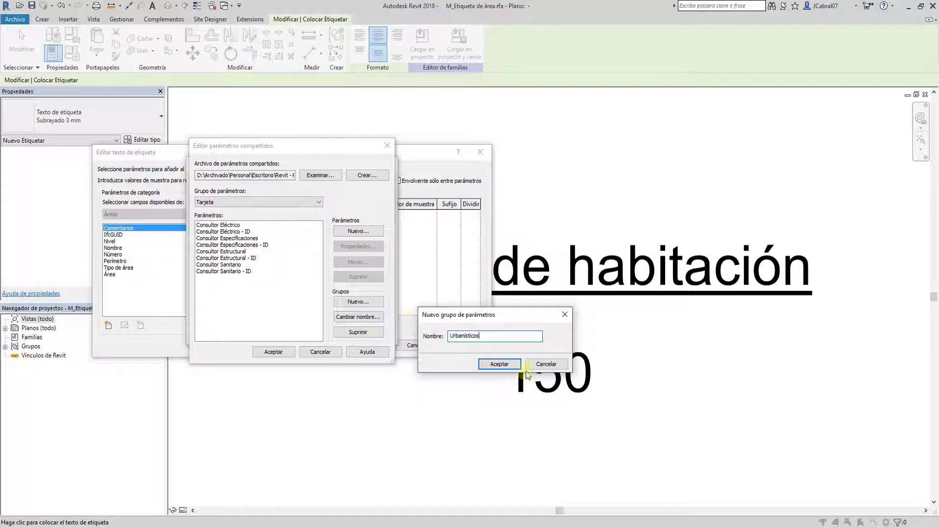
- Create the shared parameter Área de Parcela, type Área, in the new Urbanísticos group
{"action": "left_click", "coordinate": [511, 366]}
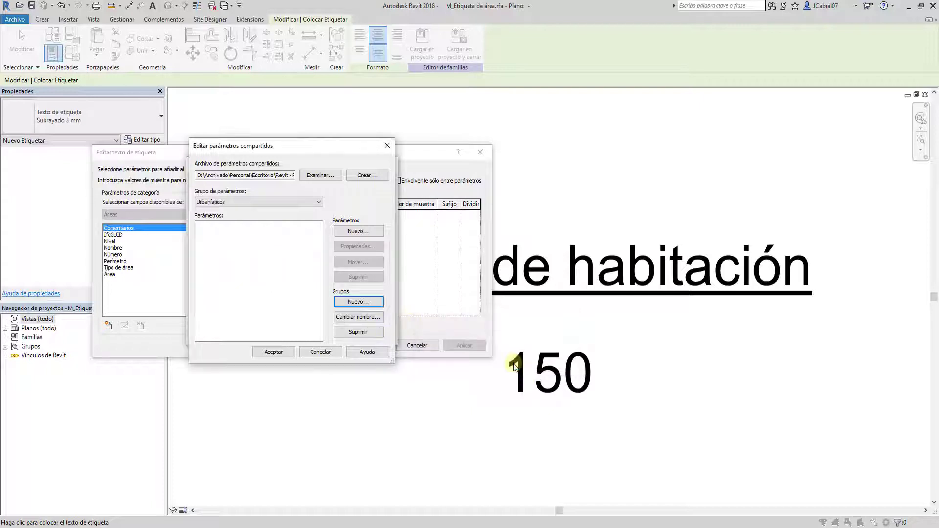
{"action": "left_click", "coordinate": [372, 231]}
{"action": "type", "text": "Área de Parcela"}
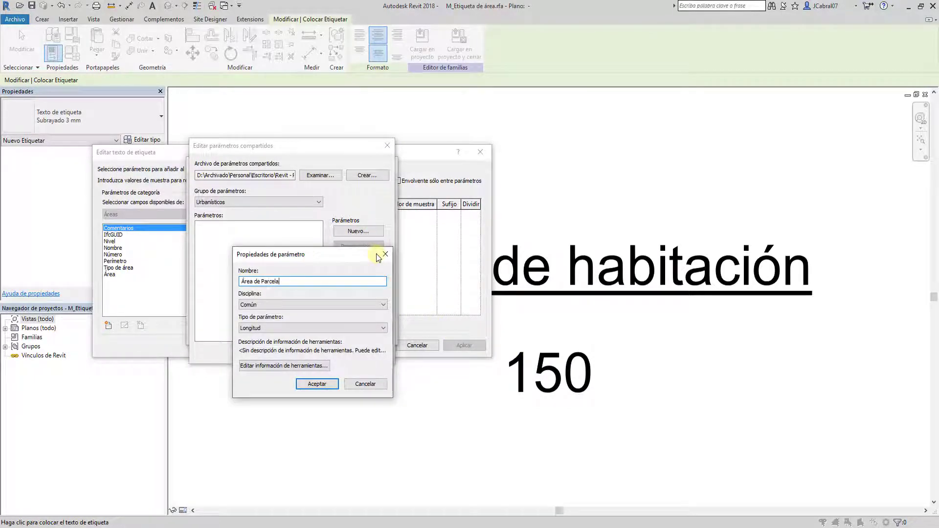
{"action": "left_click", "coordinate": [274, 328]}
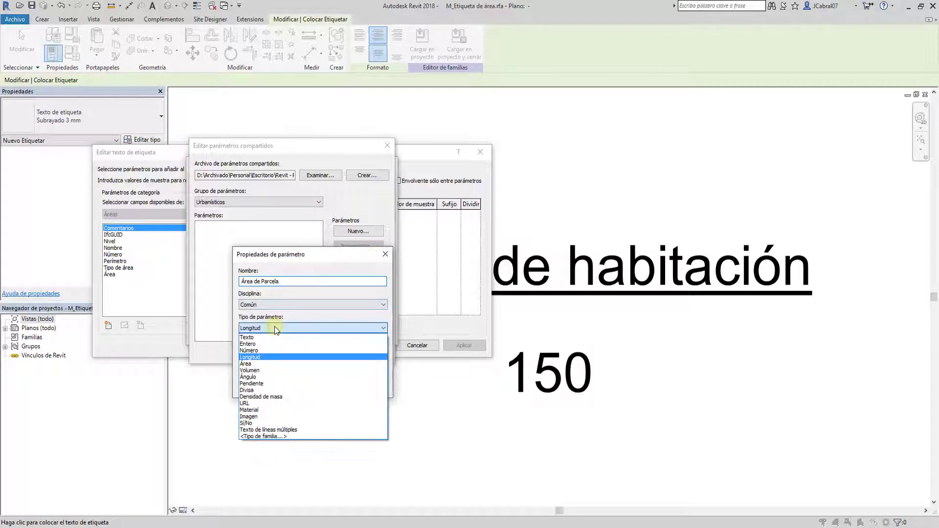
{"action": "left_click", "coordinate": [267, 364]}
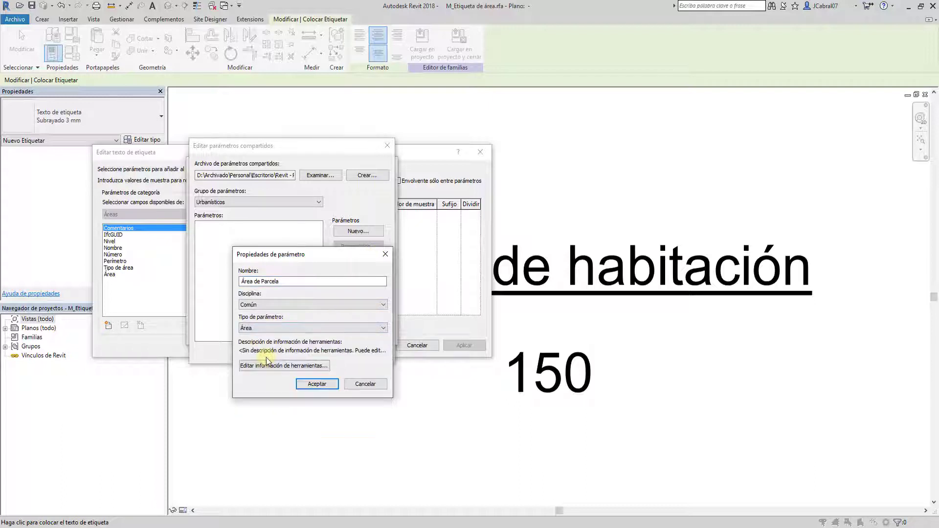
- Add a tooltip describing it as a manually entered plot area
{"action": "left_click", "coordinate": [276, 362]}
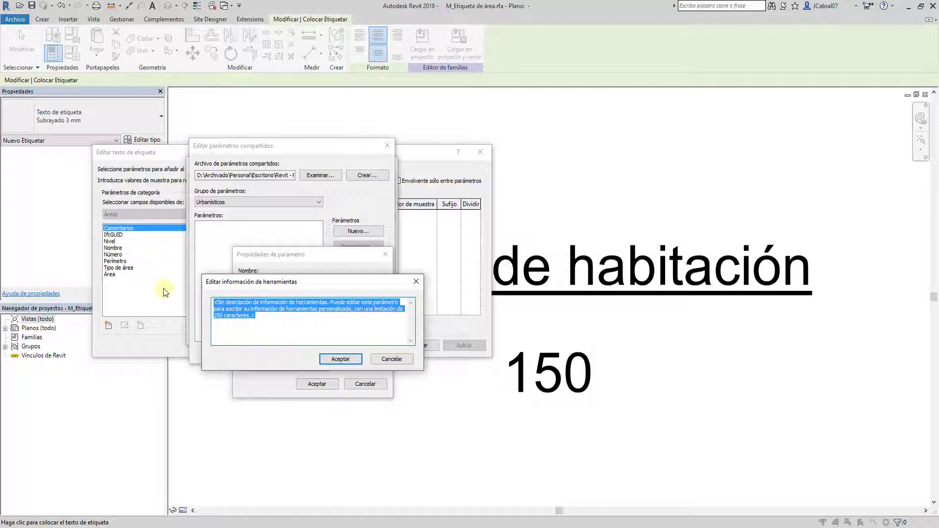
{"action": "type", "text": "Un paráme"}
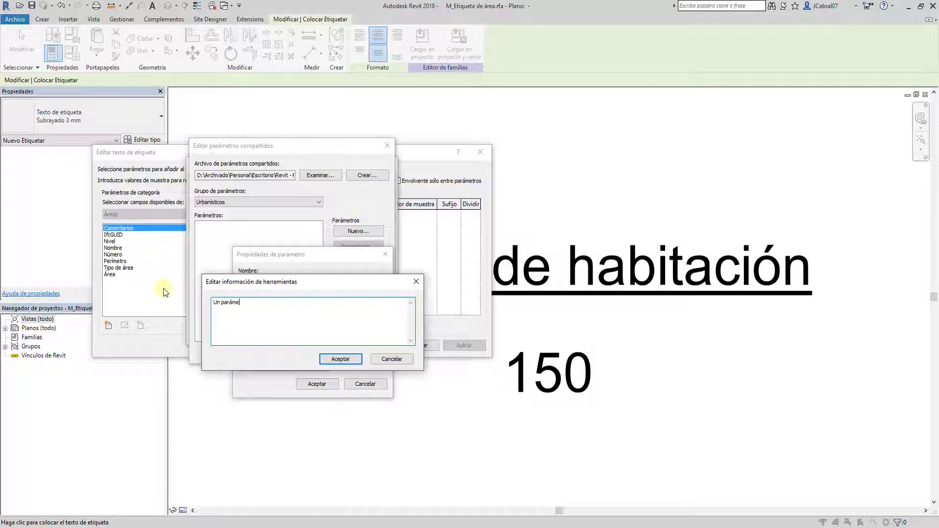
{"action": "type", "text": "tro que"}
{"action": "key", "text": "BackSpace"}
{"action": "key", "text": "BackSpace"}
{"action": "key", "text": "BackSpace"}
{"action": "type", "text": "al que se le "}
{"action": "type", "text": "introduce manualmente el área"}
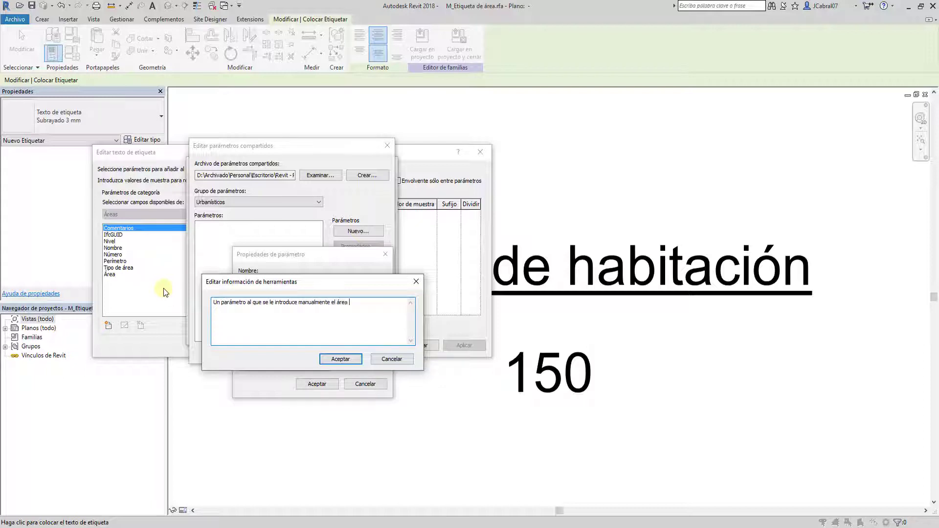
{"action": "type", "text": " de la parcela para "}
{"action": "type", "text": "utilizarla en el proyecto."}
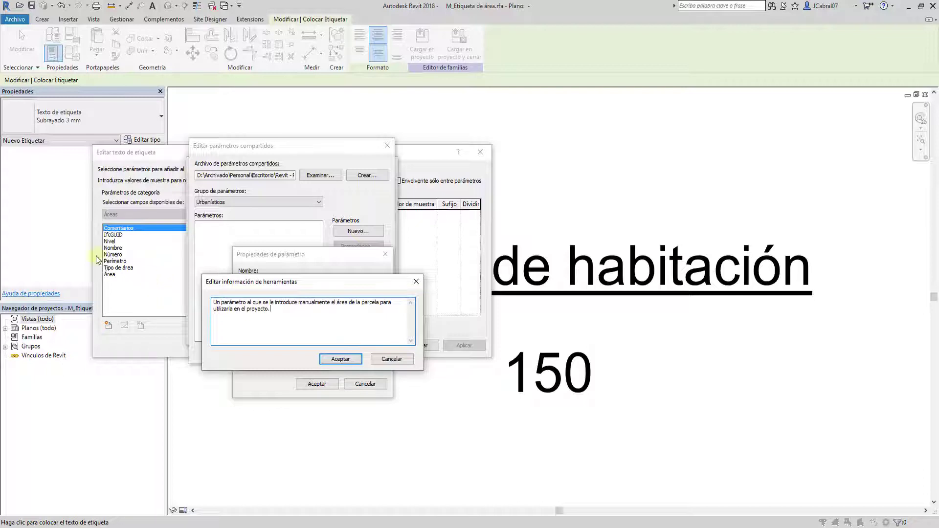
{"action": "left_click", "coordinate": [340, 359]}
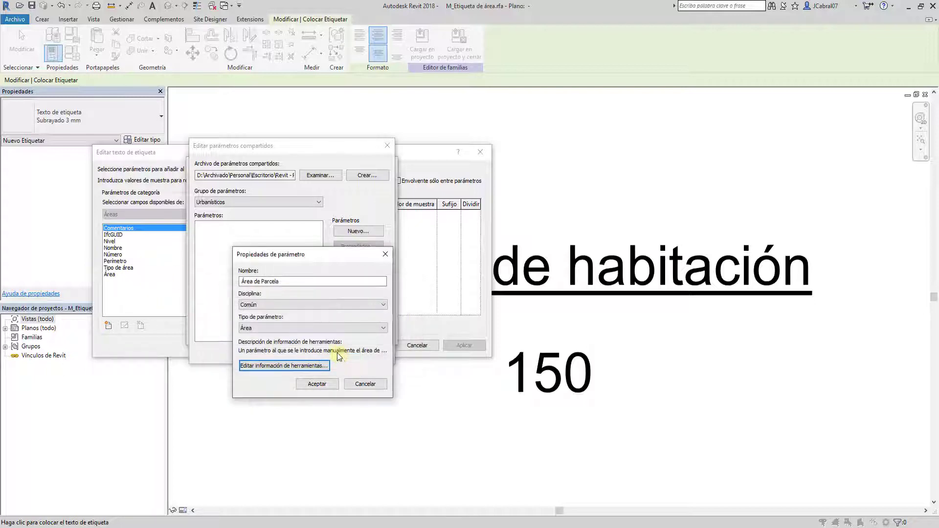
- Add the shared Área de Parcela parameter from Urbanísticos to the label's fields, then begin a calculated value
{"action": "left_click", "coordinate": [315, 384]}
{"action": "left_click", "coordinate": [273, 352]}
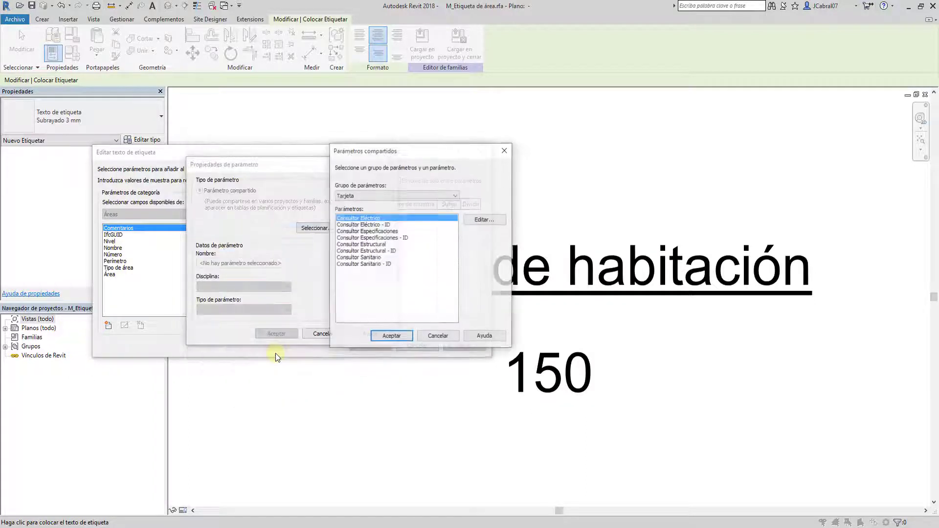
{"action": "left_click", "coordinate": [391, 195]}
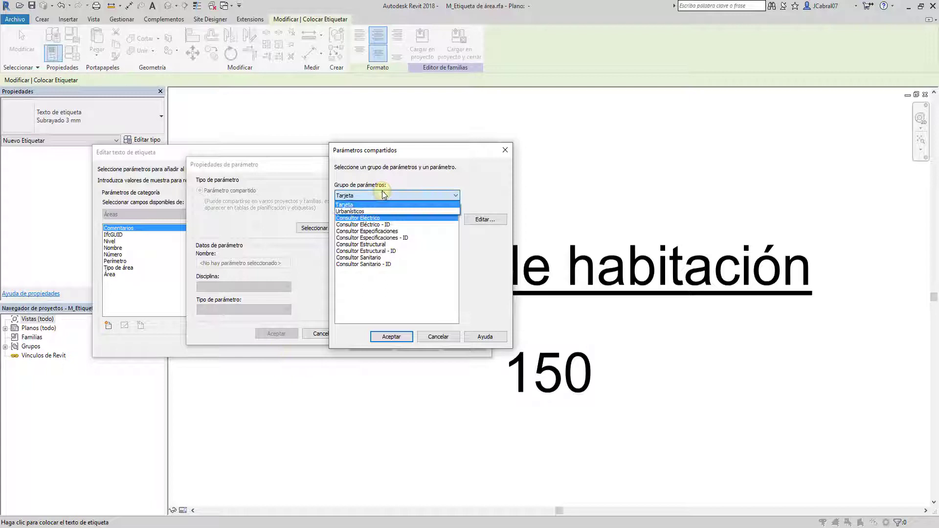
{"action": "left_click", "coordinate": [367, 211]}
{"action": "left_click", "coordinate": [392, 337]}
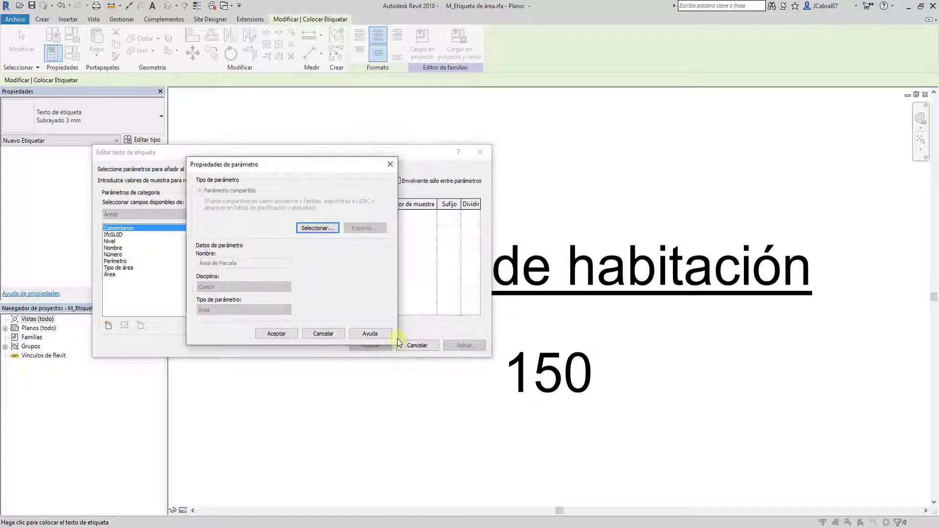
{"action": "left_click", "coordinate": [275, 335]}
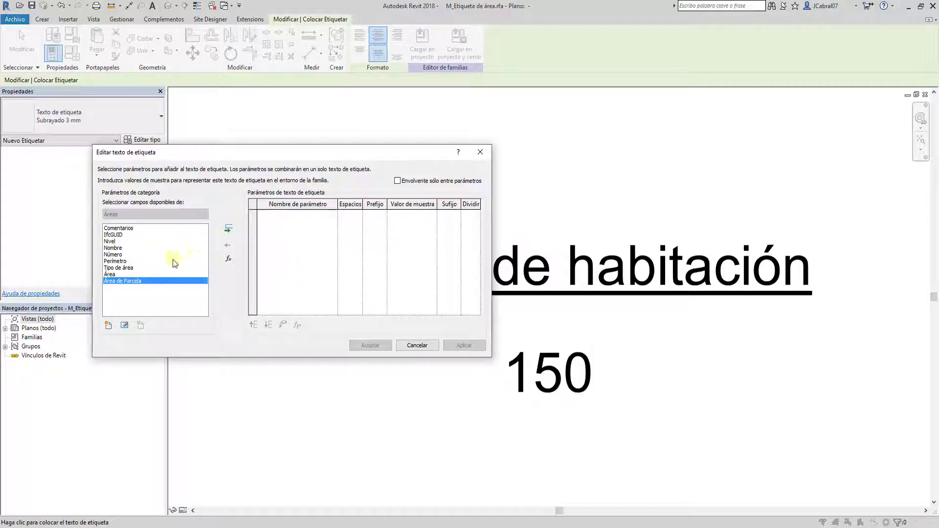
{"action": "left_click", "coordinate": [185, 255]}
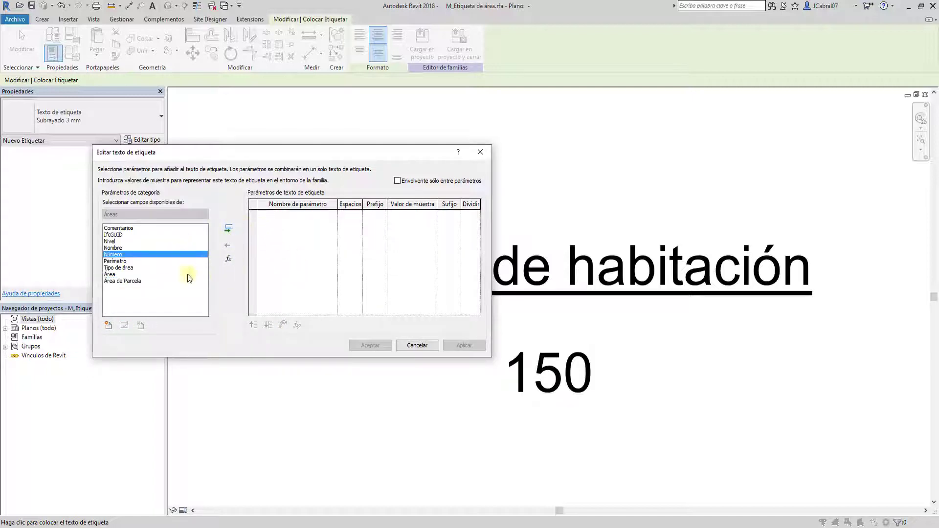
{"action": "left_click", "coordinate": [228, 257]}
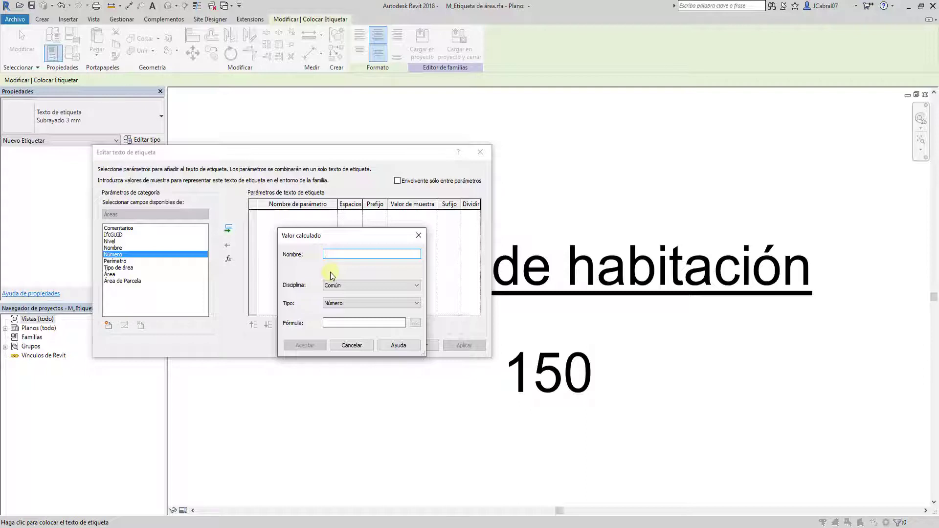
- Name the calculated value Porcentaje with Común discipline and Número type
{"action": "type", "text": "Porcent"}
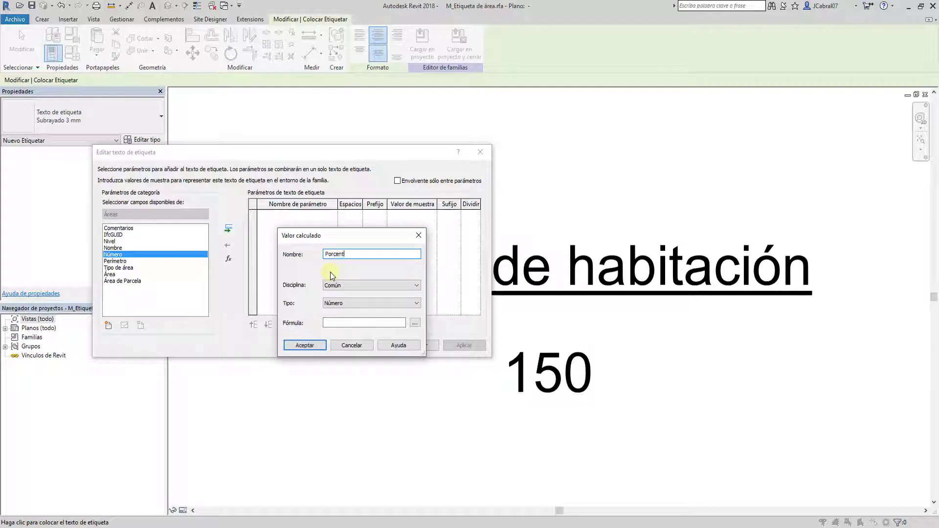
{"action": "type", "text": "aje"}
{"action": "left_click", "coordinate": [363, 303]}
{"action": "left_click", "coordinate": [362, 289]}
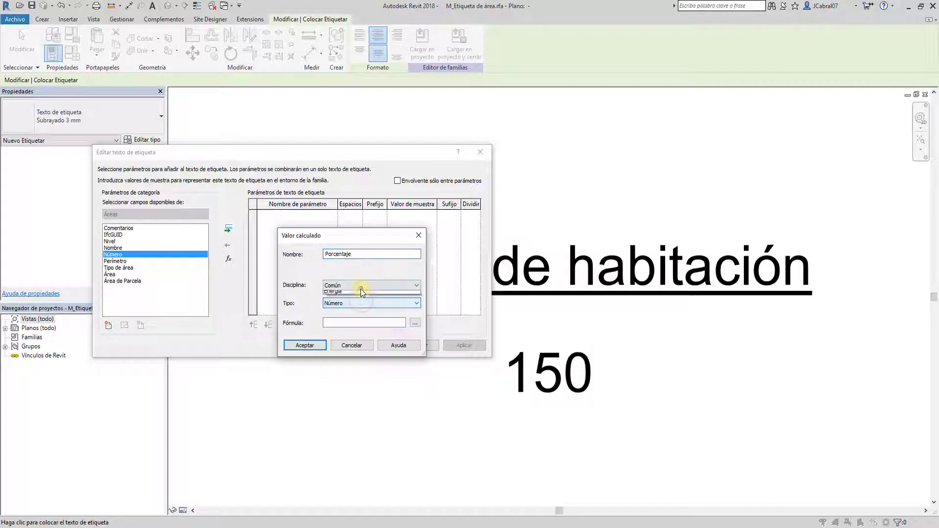
{"action": "left_click", "coordinate": [361, 291]}
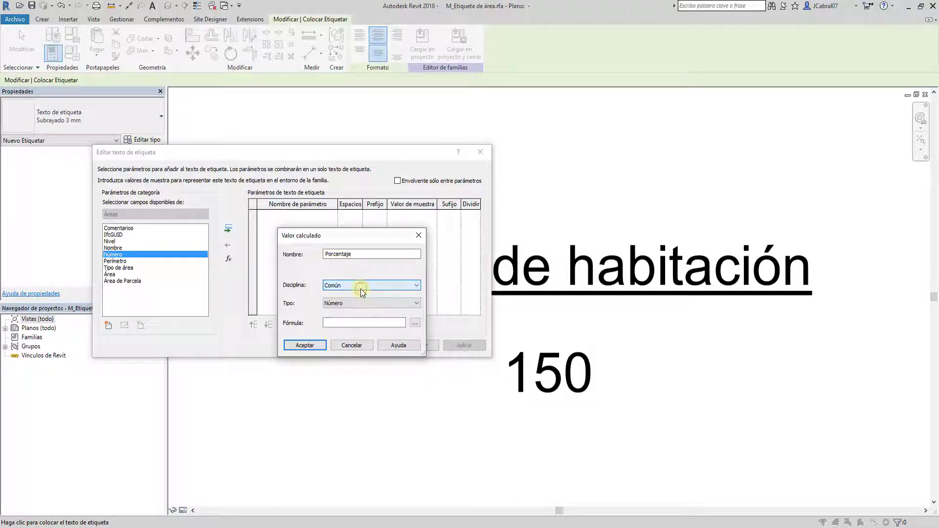
- Build the formula Área/Área de Parcela from the field picker
{"action": "left_click", "coordinate": [414, 324]}
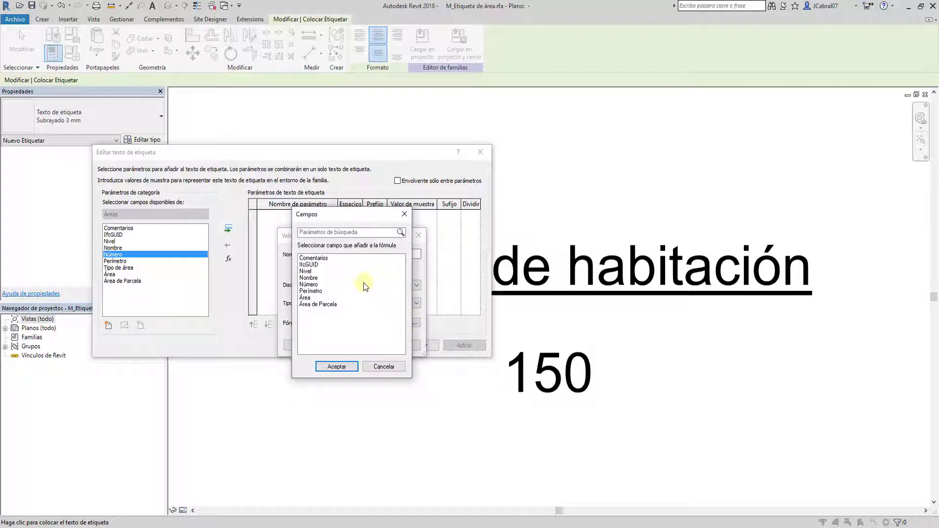
{"action": "key", "text": "Escape"}
{"action": "left_click", "coordinate": [350, 322]}
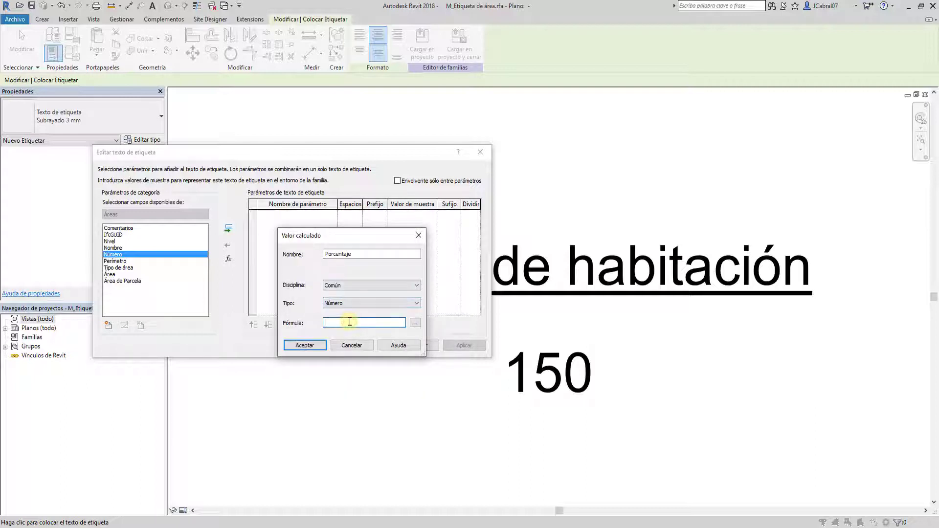
{"action": "left_click", "coordinate": [414, 322]}
{"action": "left_click", "coordinate": [308, 298]}
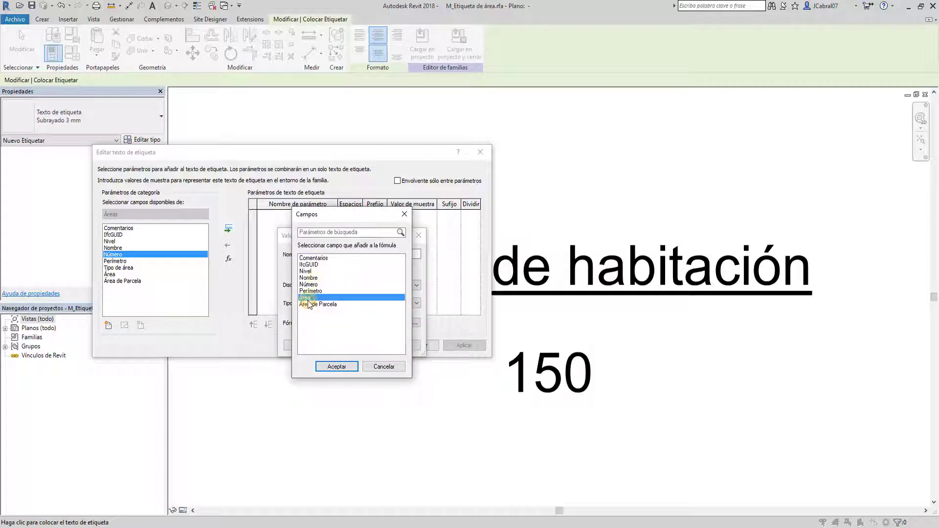
{"action": "left_click", "coordinate": [337, 366]}
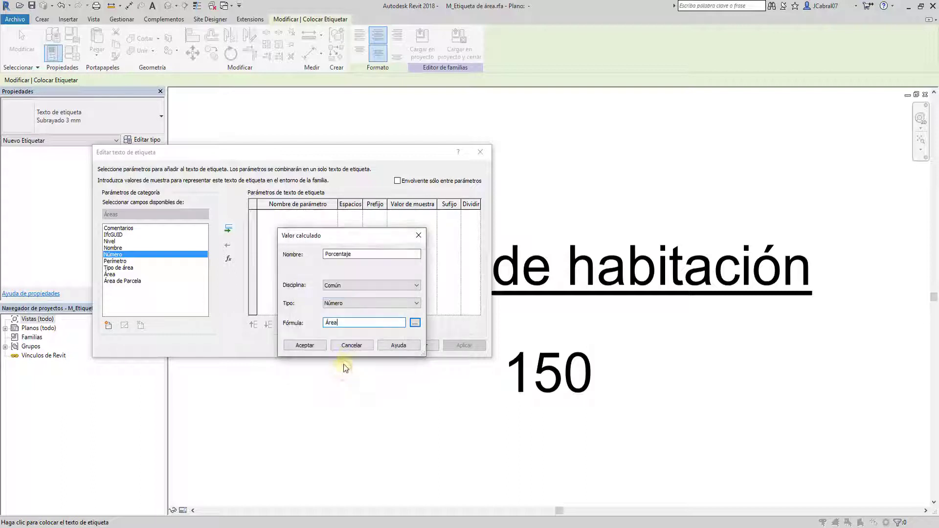
{"action": "left_click", "coordinate": [415, 323]}
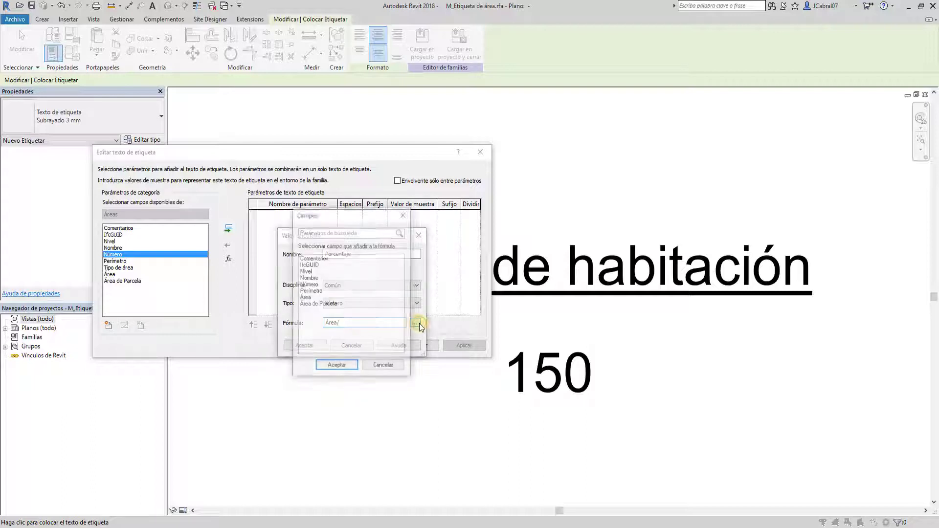
{"action": "left_click", "coordinate": [338, 304]}
{"action": "left_click", "coordinate": [348, 367]}
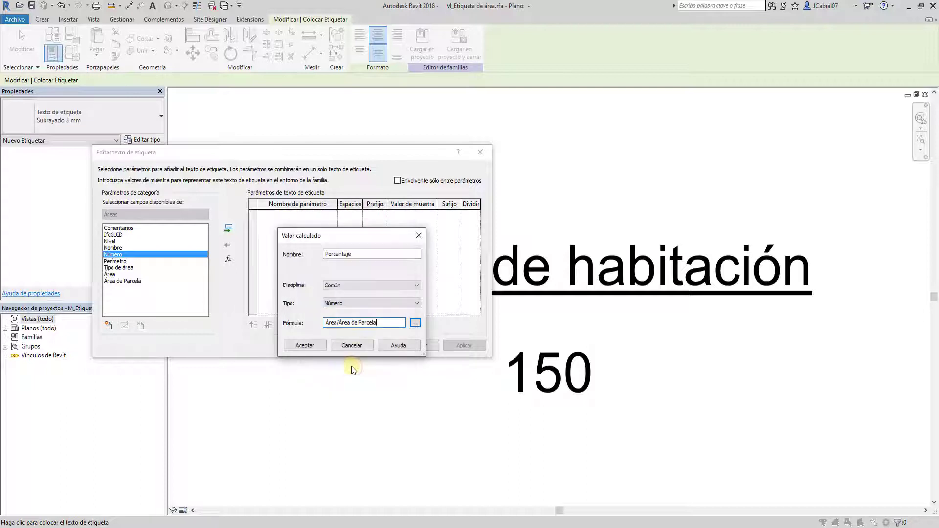
- Format Porcentaje as a percentage with 0 decimal places and a % suffix
{"action": "left_click", "coordinate": [309, 345]}
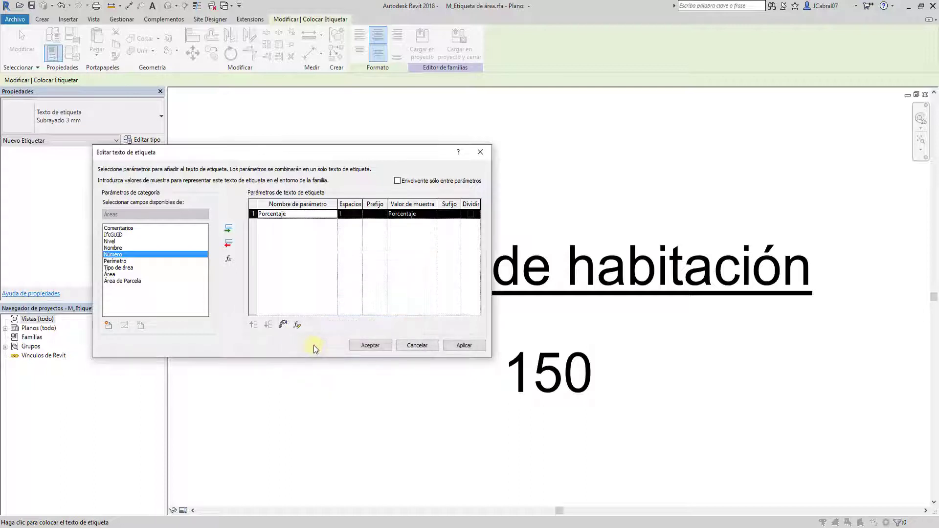
{"action": "left_click", "coordinate": [283, 326]}
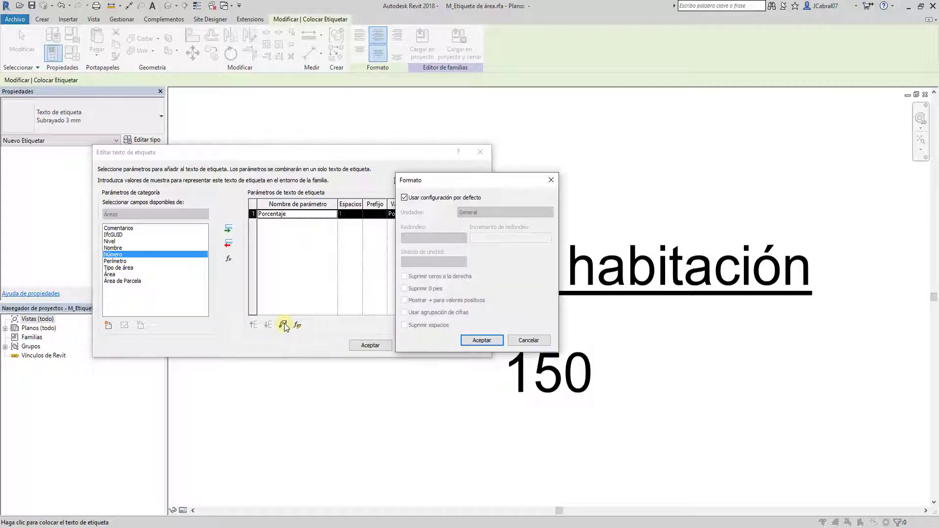
{"action": "left_click", "coordinate": [437, 200]}
{"action": "left_click", "coordinate": [490, 212]}
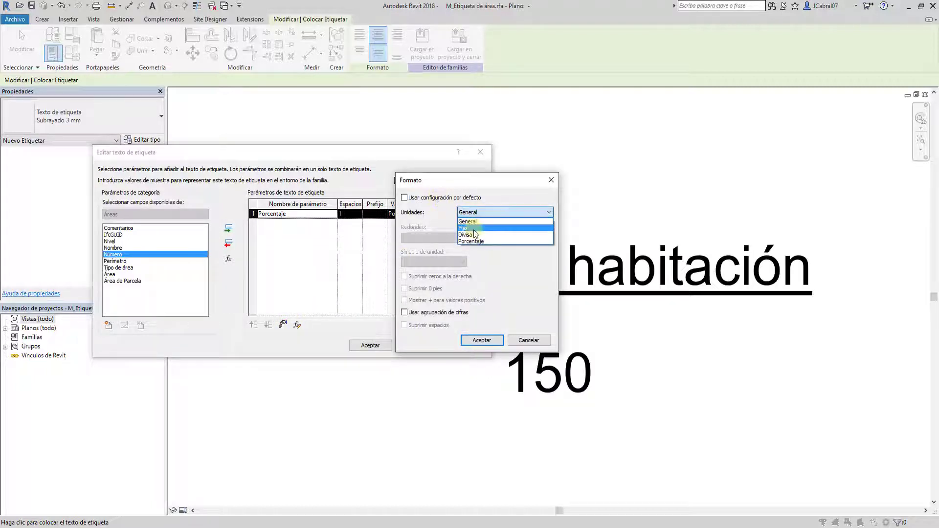
{"action": "left_click", "coordinate": [471, 240]}
{"action": "left_click", "coordinate": [450, 240]}
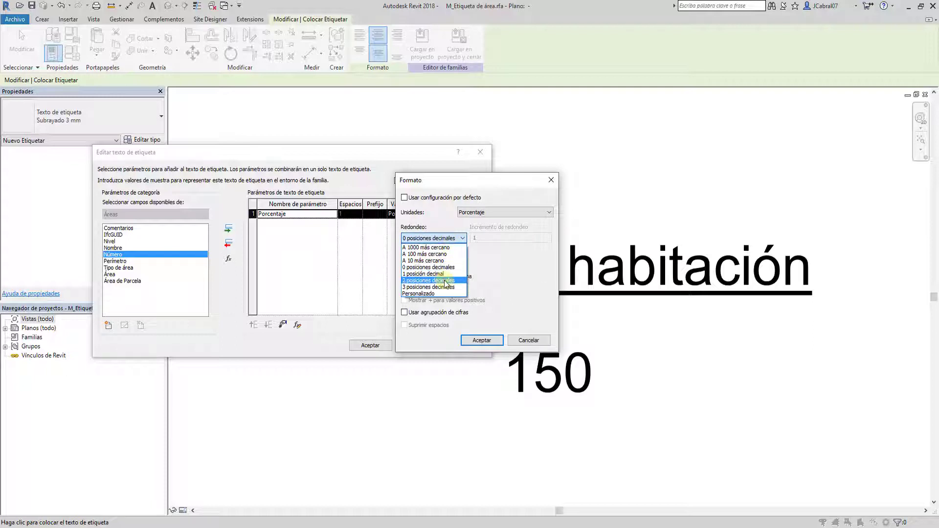
{"action": "left_click", "coordinate": [443, 238]}
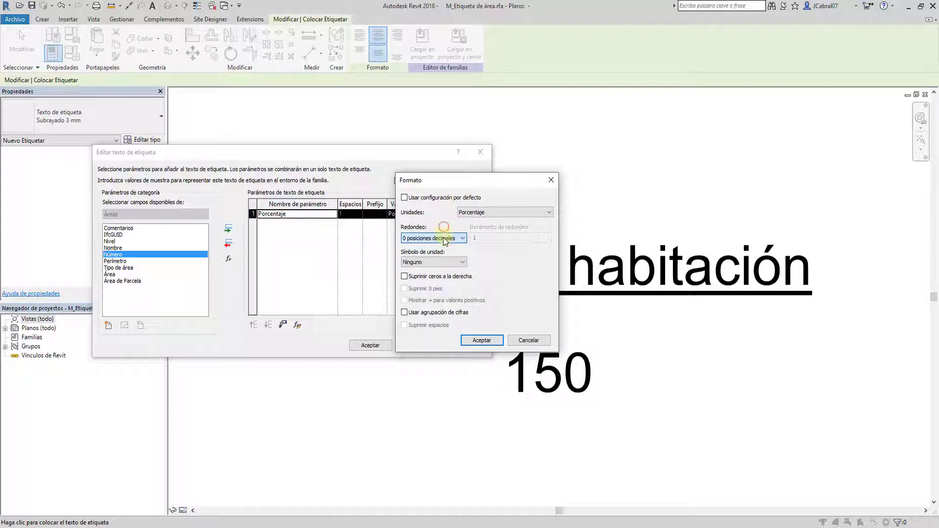
{"action": "left_click", "coordinate": [415, 262]}
{"action": "left_click", "coordinate": [414, 274]}
{"action": "left_click", "coordinate": [481, 340]}
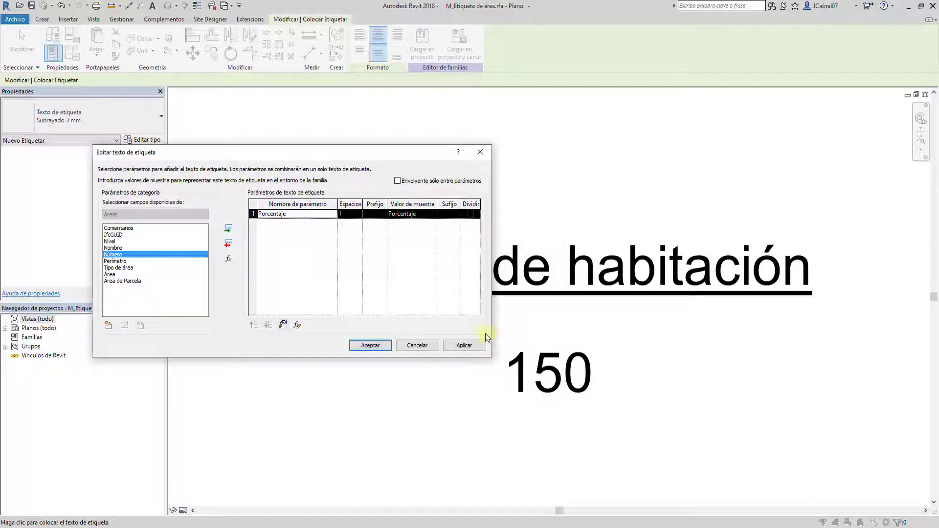
{"action": "left_click", "coordinate": [282, 325]}
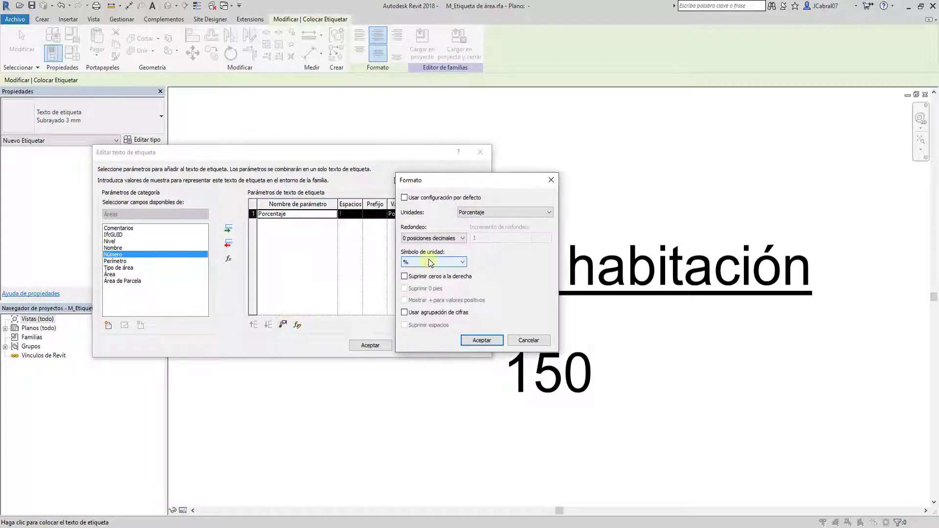
{"action": "left_click", "coordinate": [466, 340]}
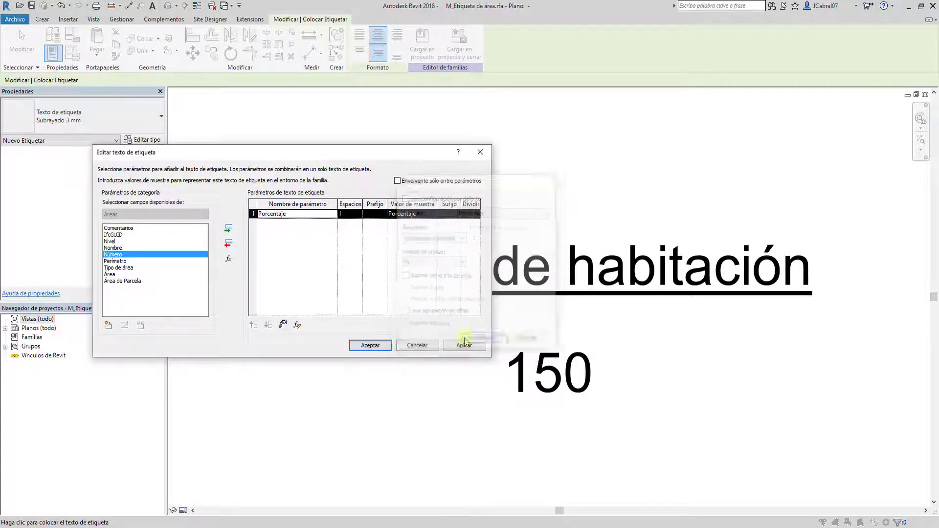
- Place the Porcentaje label in the tag and move it below the 150 area value
{"action": "left_click", "coordinate": [370, 344]}
{"action": "left_click", "coordinate": [524, 375]}
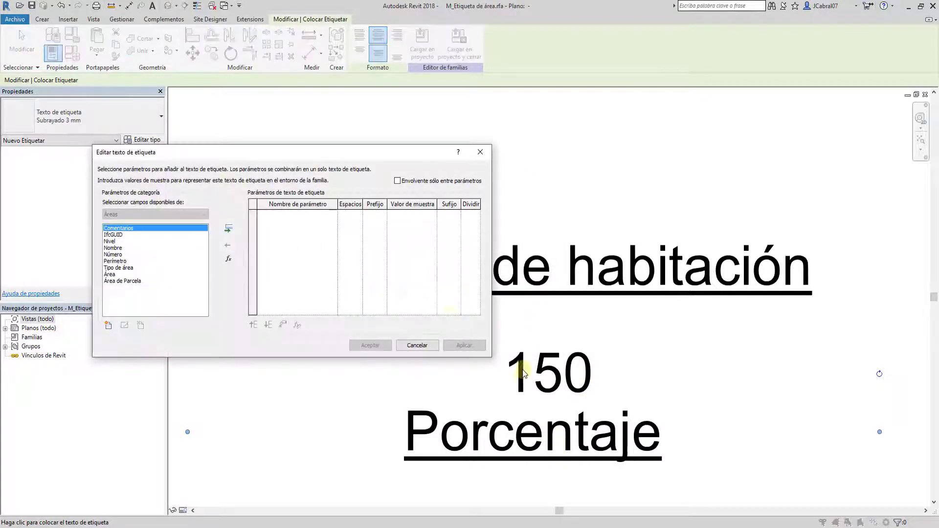
{"action": "left_click", "coordinate": [417, 346]}
{"action": "scroll", "coordinate": [432, 241], "scroll_direction": "down", "scroll_amount": 2}
{"action": "scroll", "coordinate": [449, 197], "scroll_direction": "down", "scroll_amount": 1}
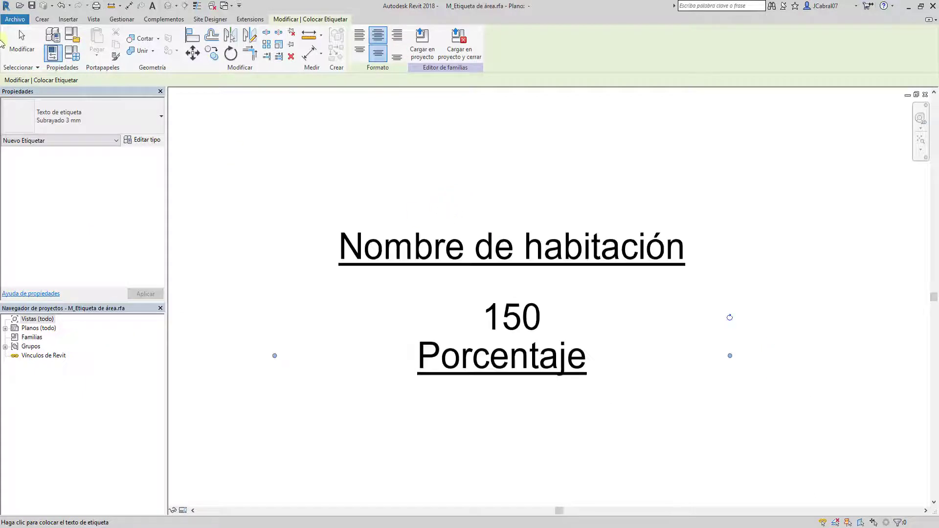
{"action": "left_click", "coordinate": [11, 36]}
{"action": "left_click", "coordinate": [426, 357]}
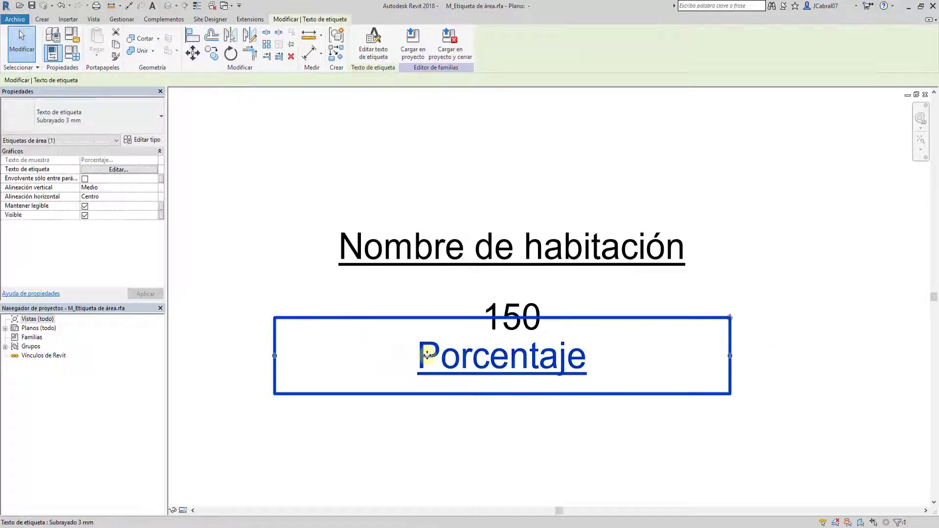
{"action": "left_click_drag", "start_coordinate": [427, 356], "coordinate": [435, 382]}
{"action": "left_click", "coordinate": [430, 183]}
{"action": "scroll", "coordinate": [514, 342], "scroll_direction": "down", "scroll_amount": 1}
{"action": "scroll", "coordinate": [664, 360], "scroll_direction": "down", "scroll_amount": 1}
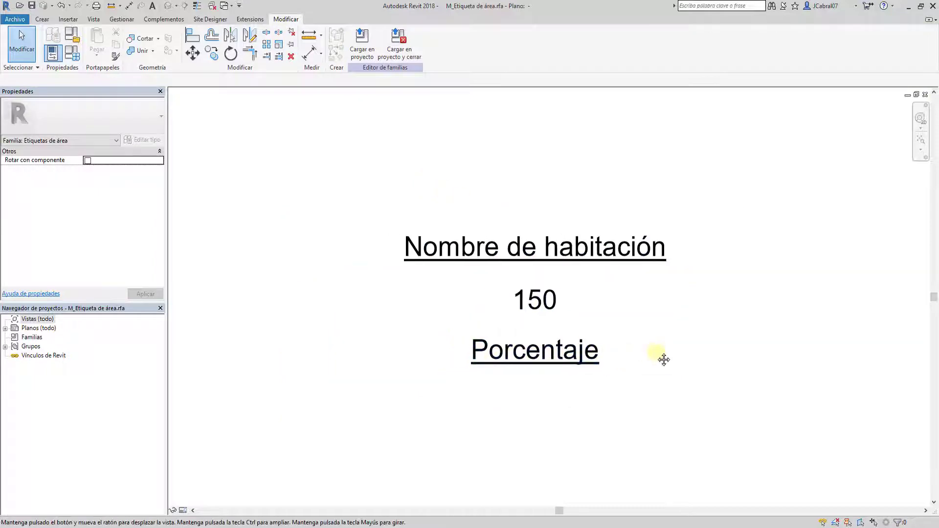
- Load the tag family, overwriting the existing version, and inspect the Área Institucional tag and area
{"action": "left_click", "coordinate": [362, 44]}
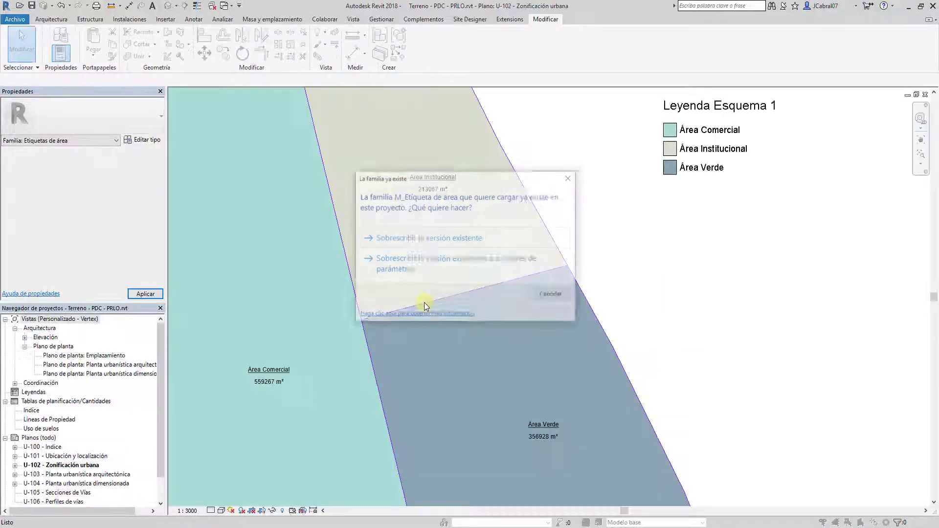
{"action": "left_click", "coordinate": [421, 272]}
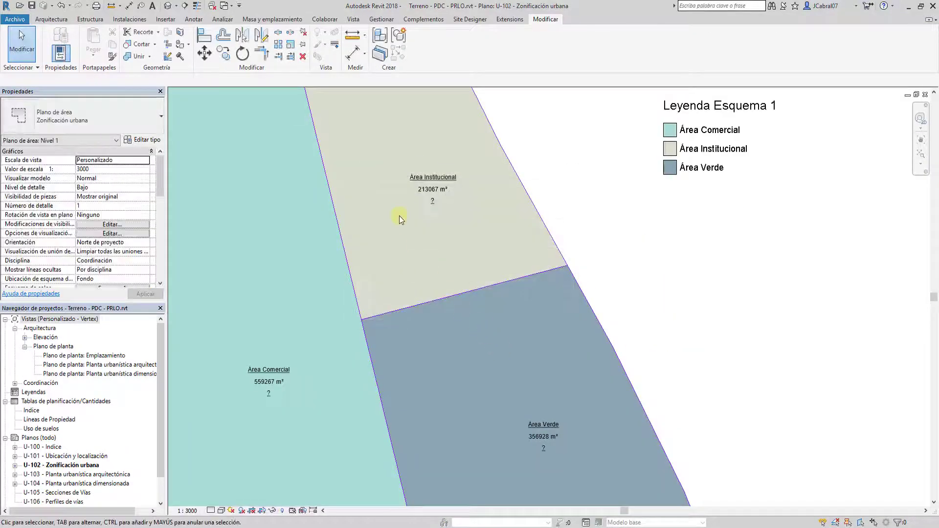
{"action": "left_click", "coordinate": [430, 204]}
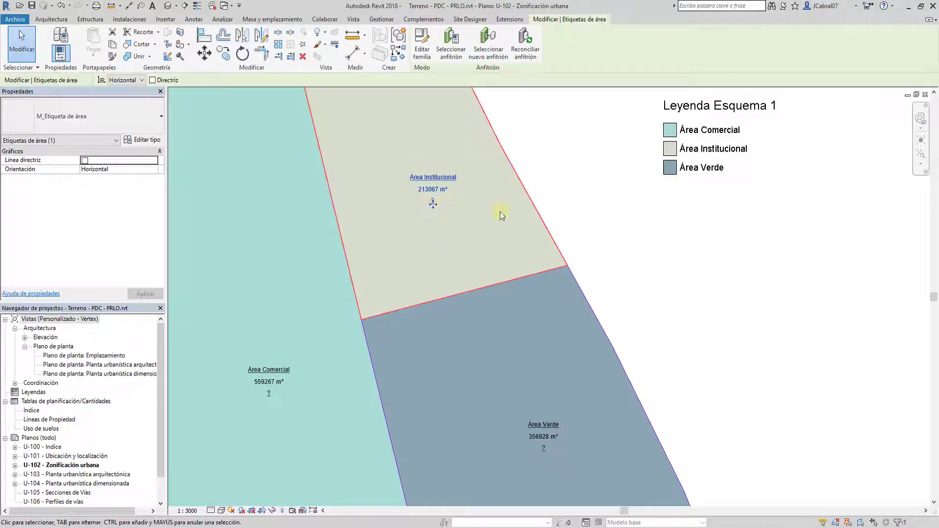
{"action": "left_click", "coordinate": [597, 167]}
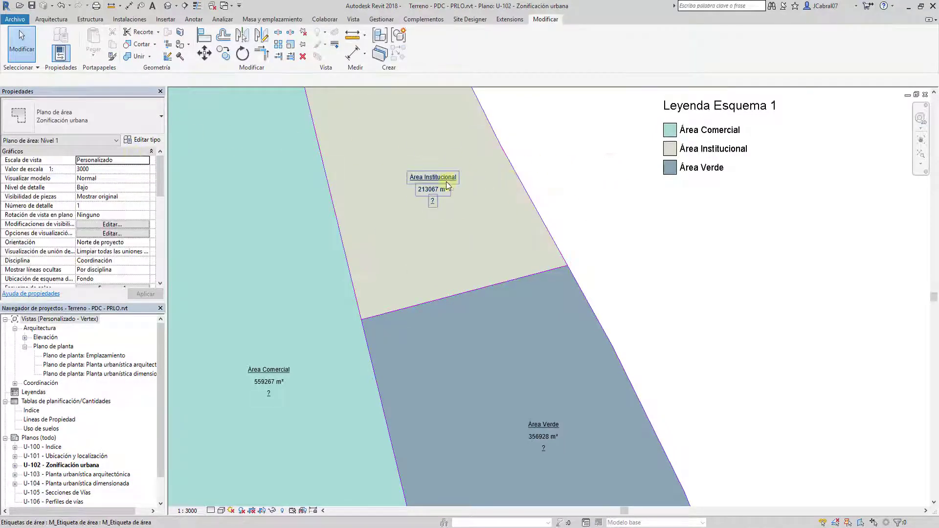
{"action": "left_click", "coordinate": [346, 179]}
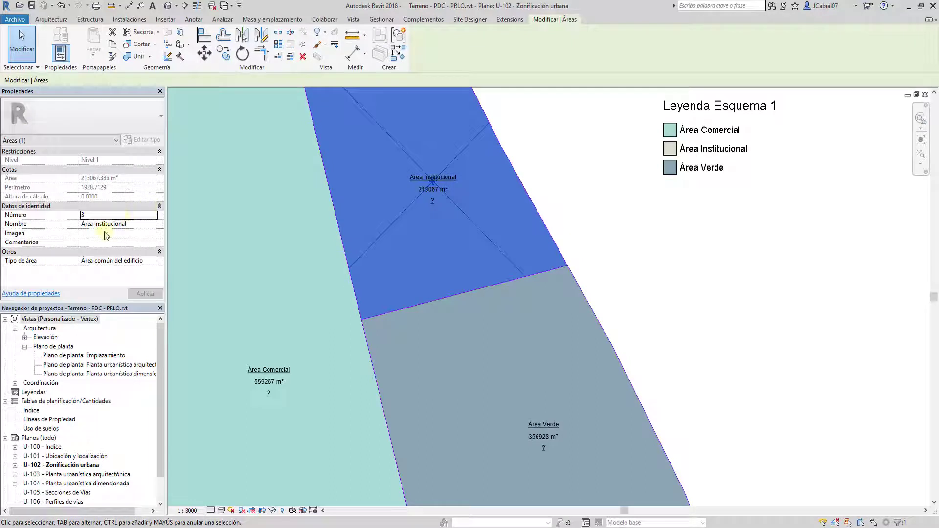
{"action": "left_click", "coordinate": [664, 276]}
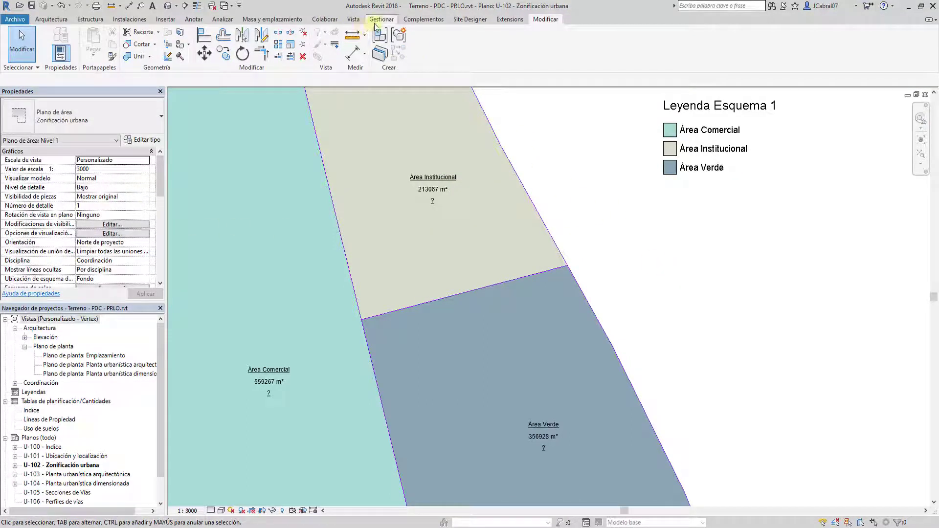
{"action": "left_click", "coordinate": [432, 183]}
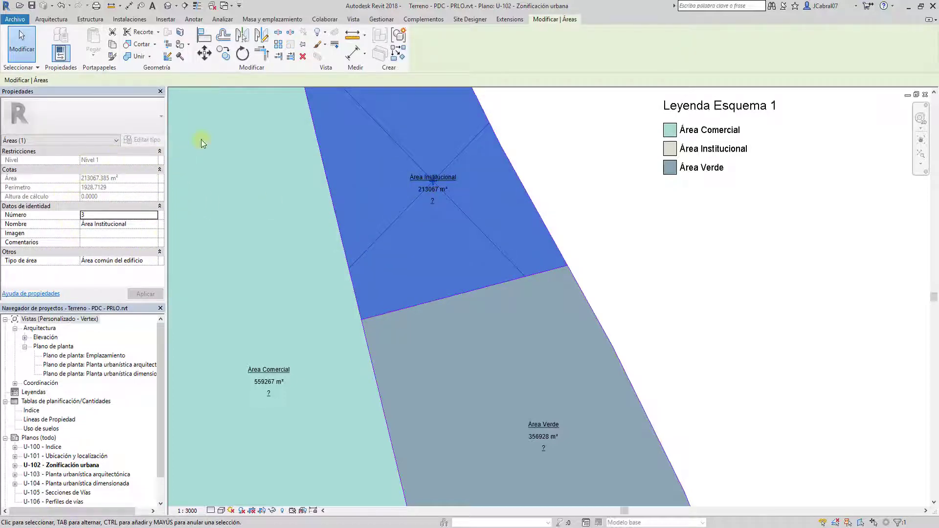
- Start adding a new shared project parameter from Manage > Project Parameters
{"action": "left_click", "coordinate": [656, 227]}
{"action": "left_click", "coordinate": [386, 21]}
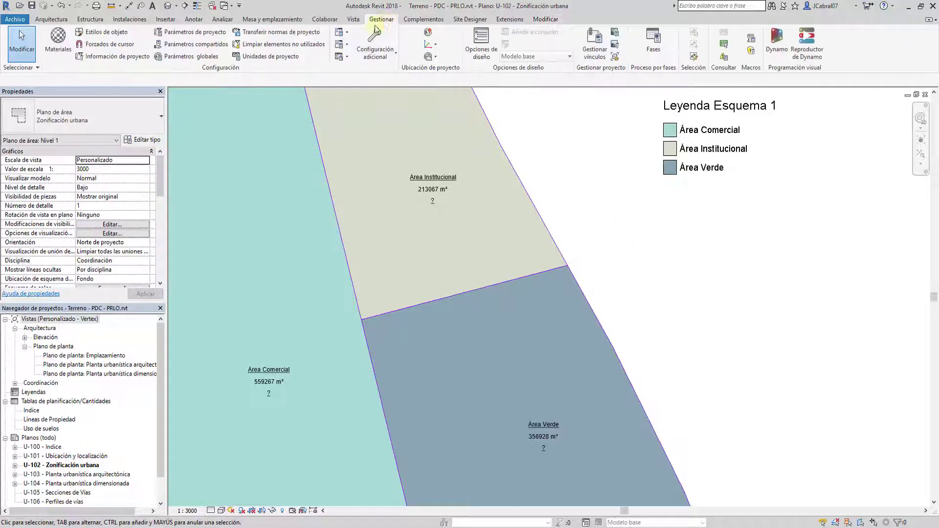
{"action": "left_click", "coordinate": [206, 34]}
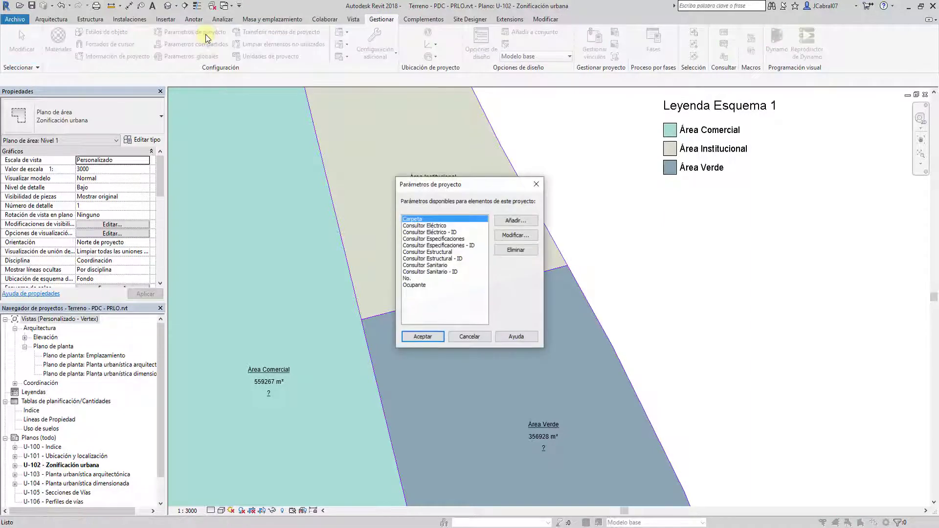
{"action": "left_click", "coordinate": [515, 221]}
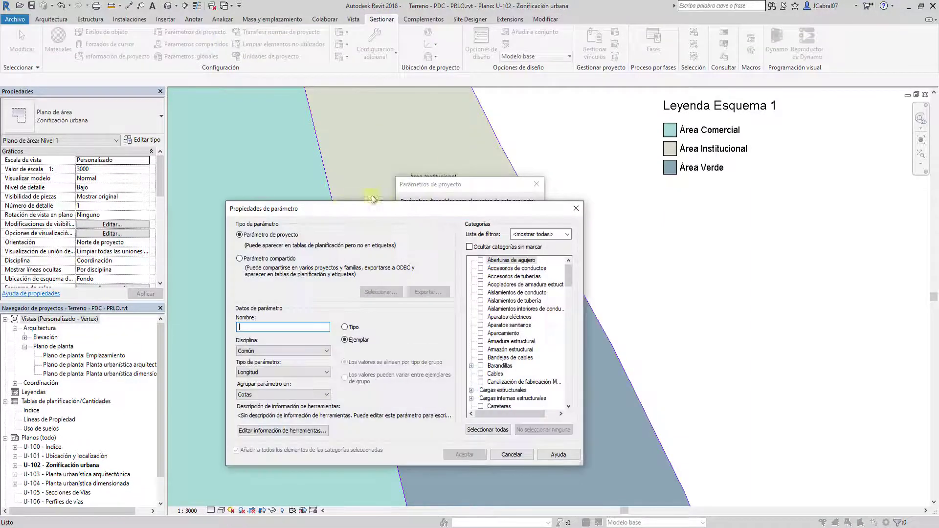
{"action": "left_click", "coordinate": [281, 259]}
{"action": "left_click", "coordinate": [383, 292]}
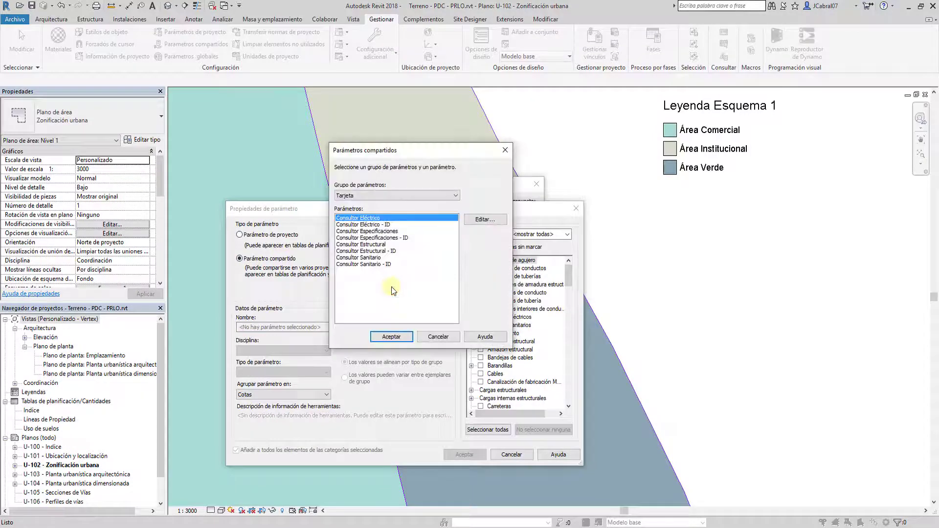
- Pick Área de Parcela from Urbanísticos as an instance parameter applied to Áreas
{"action": "left_click", "coordinate": [434, 197]}
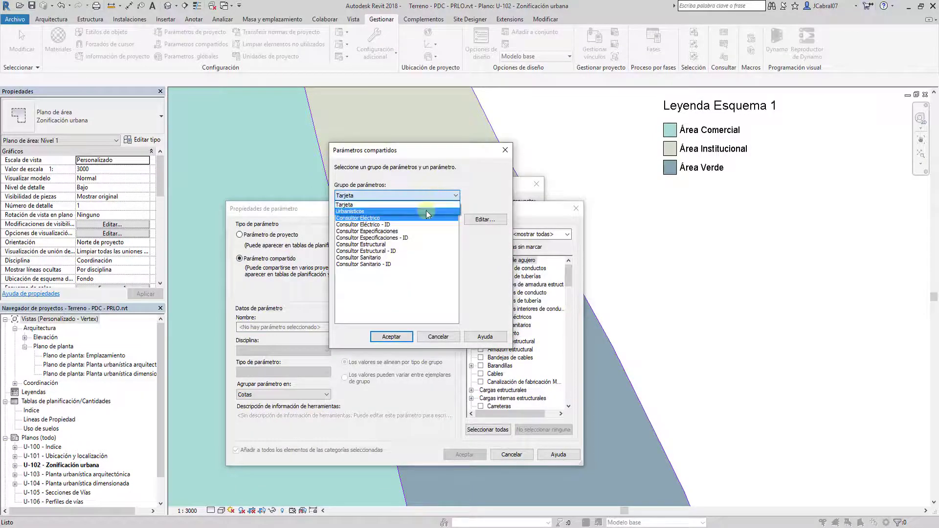
{"action": "left_click", "coordinate": [427, 210]}
{"action": "left_click", "coordinate": [392, 336]}
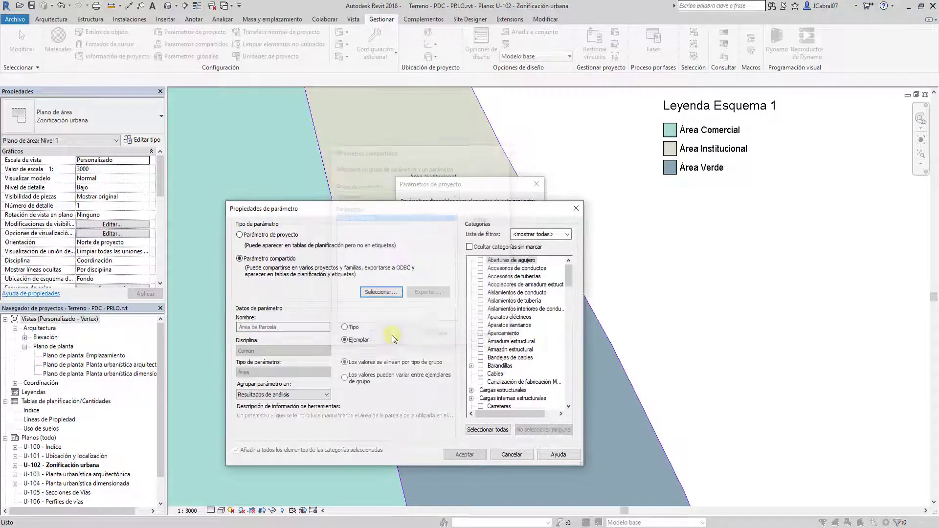
{"action": "left_click", "coordinate": [519, 300]}
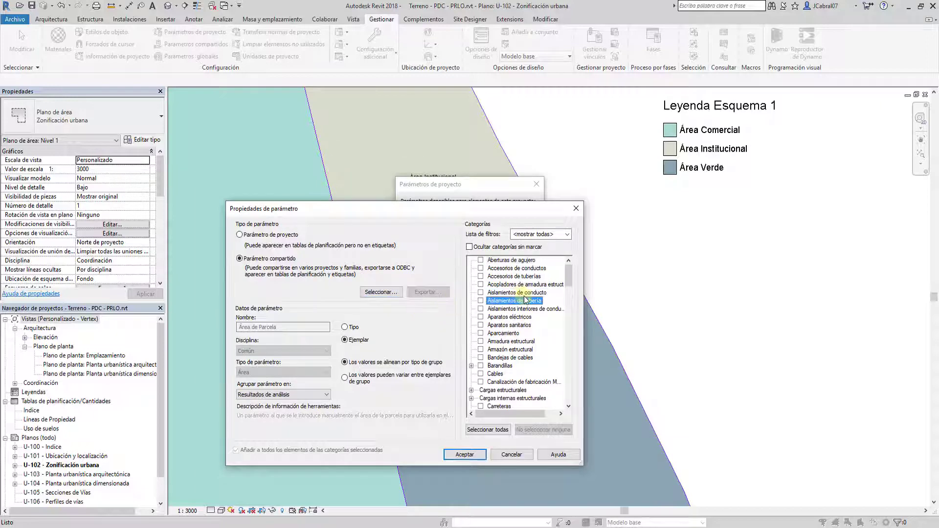
{"action": "left_click_drag", "start_coordinate": [568, 277], "coordinate": [568, 391]}
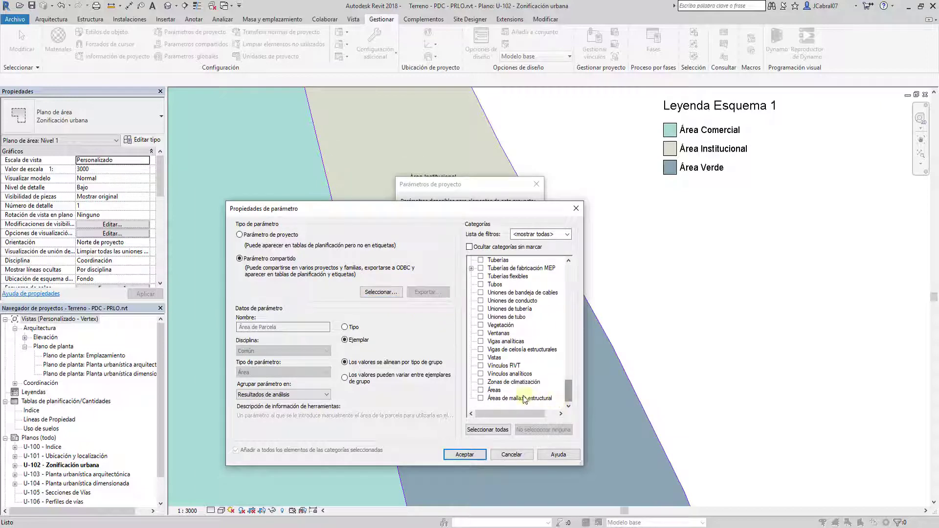
{"action": "left_click", "coordinate": [481, 390]}
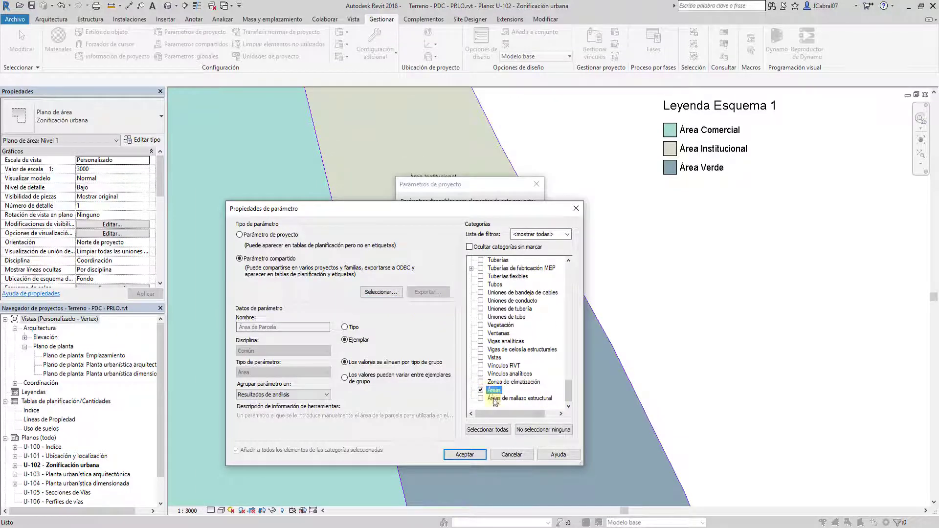
{"action": "left_click", "coordinate": [474, 455]}
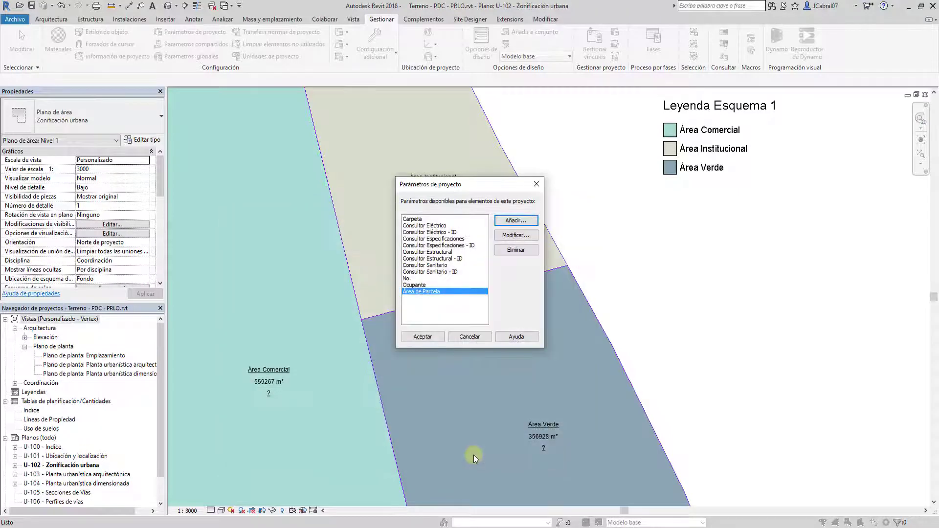
{"action": "left_click", "coordinate": [421, 338]}
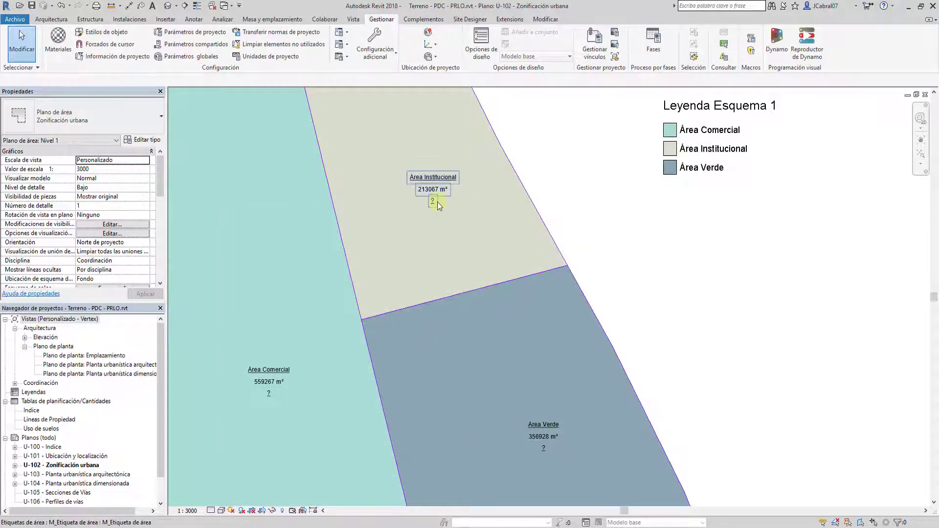
- Select Área Institucional and Área Verde to locate the Área de Parcela property
{"action": "left_click", "coordinate": [450, 196]}
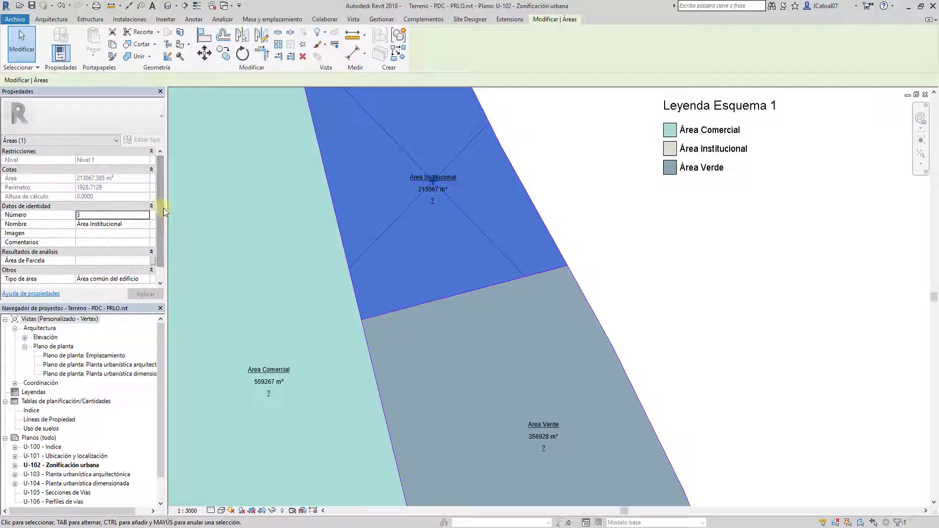
{"action": "scroll", "coordinate": [163, 223], "scroll_direction": "down", "scroll_amount": 1}
{"action": "left_click", "coordinate": [86, 251]}
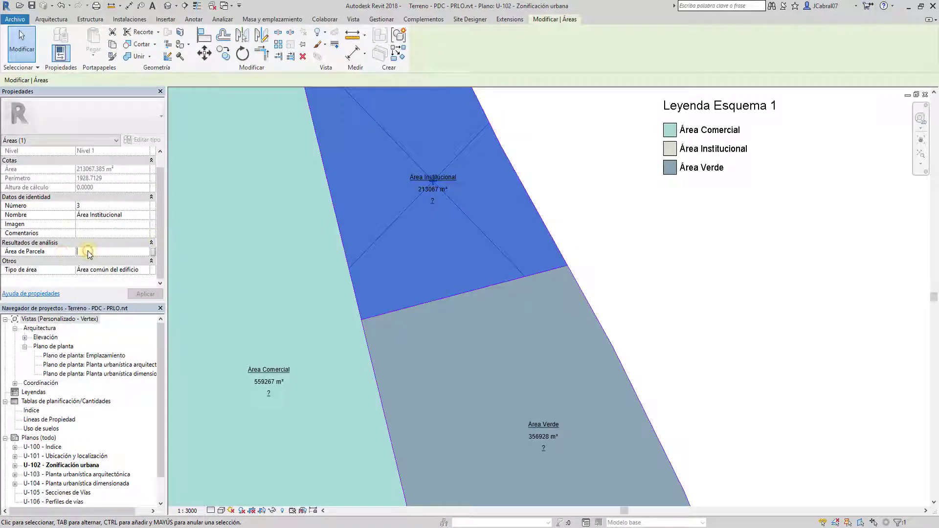
{"action": "left_click", "coordinate": [572, 269]}
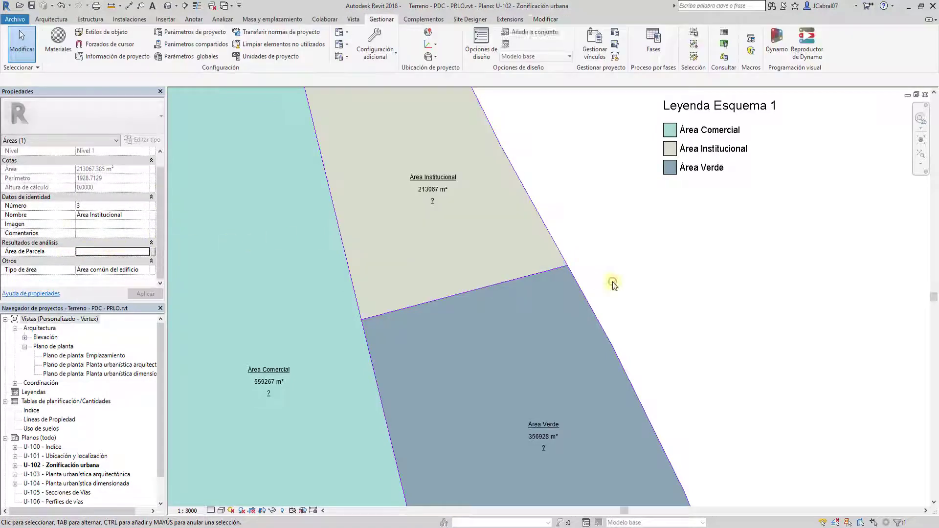
{"action": "left_click", "coordinate": [540, 405]}
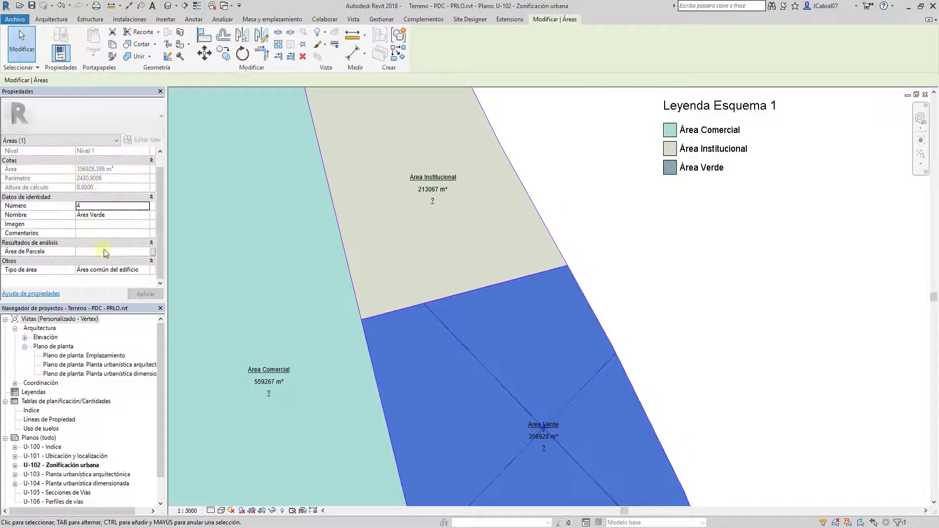
{"action": "left_click", "coordinate": [103, 252]}
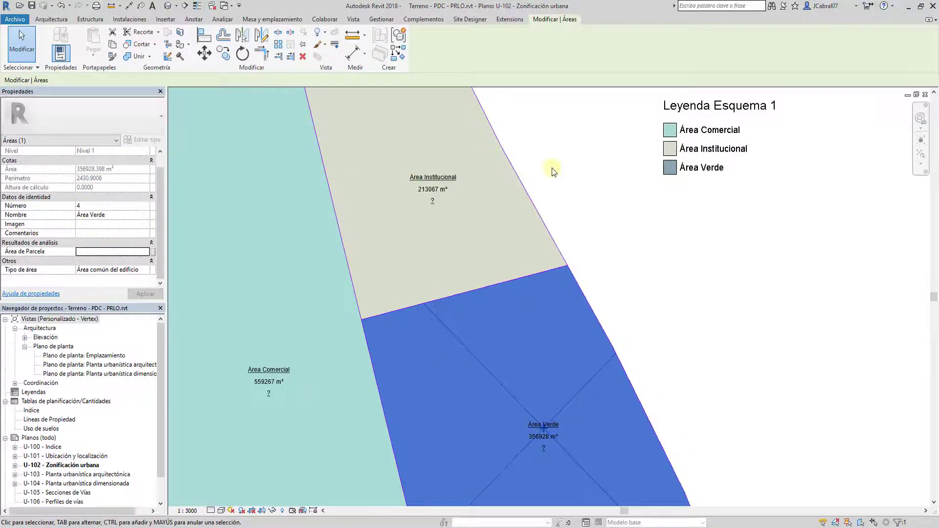
{"action": "left_click", "coordinate": [592, 195]}
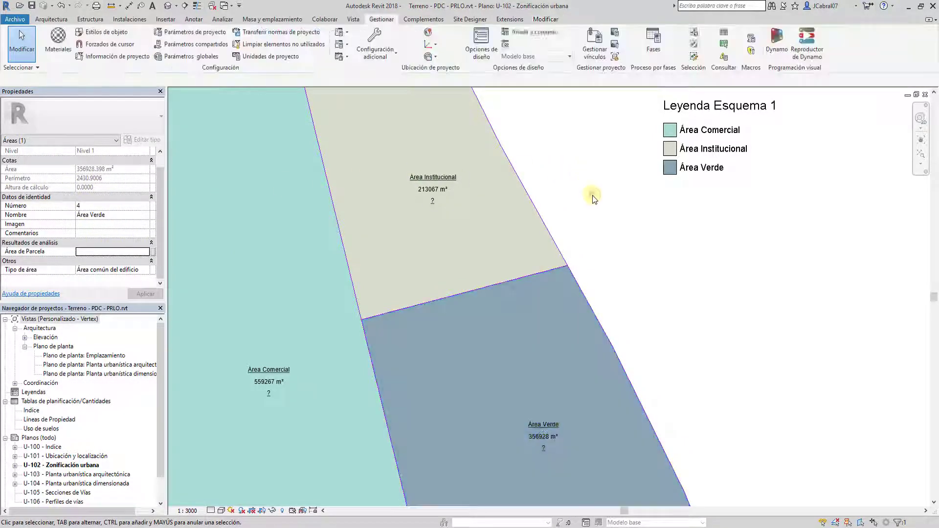
{"action": "scroll", "coordinate": [483, 178], "scroll_direction": "down", "scroll_amount": 1}
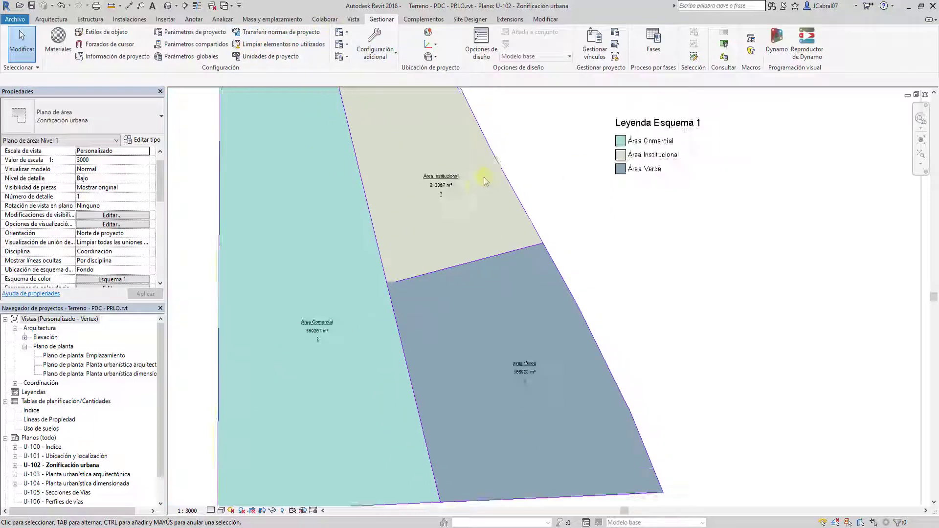
{"action": "scroll", "coordinate": [520, 183], "scroll_direction": "down", "scroll_amount": 2}
{"action": "scroll", "coordinate": [478, 227], "scroll_direction": "down", "scroll_amount": 1}
- Set Área Institucional's Área de Parcela to 5000 m²
{"action": "left_click", "coordinate": [453, 227]}
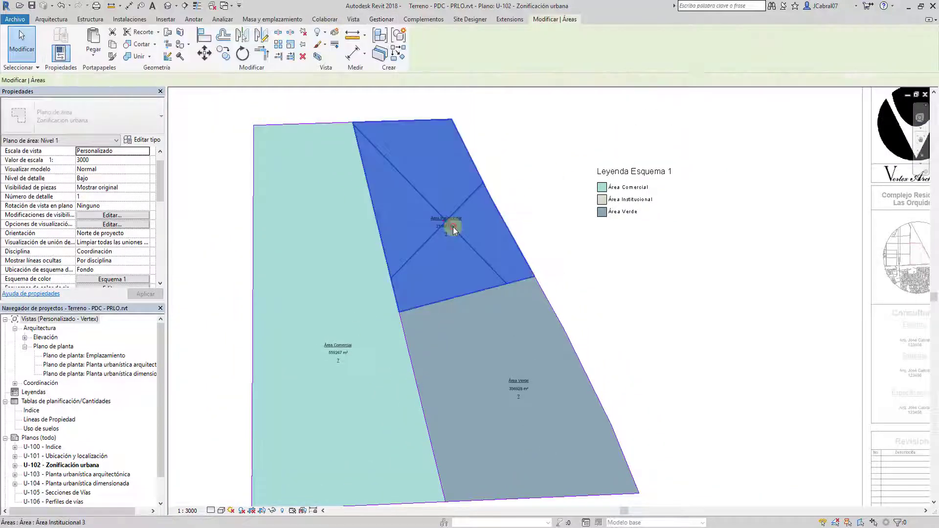
{"action": "left_click", "coordinate": [90, 251]}
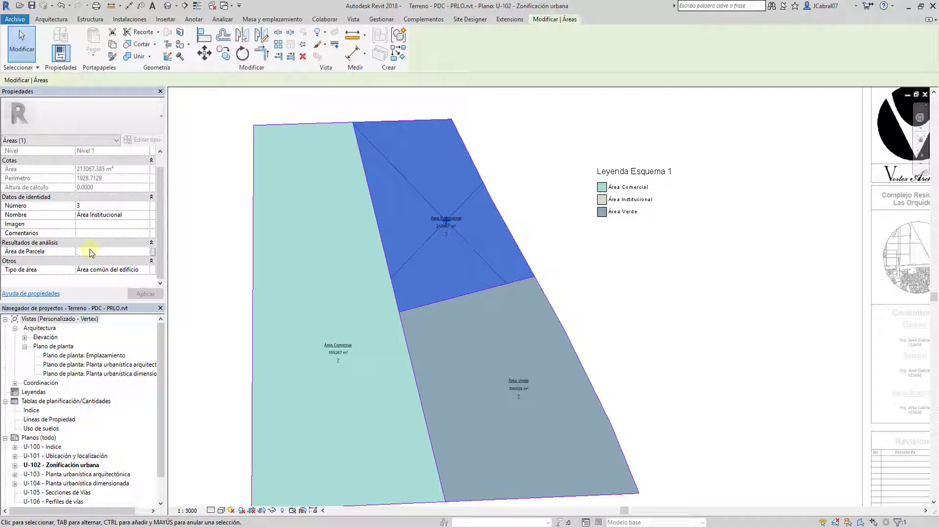
{"action": "type", "text": "5000.000 m²"}
{"action": "left_click", "coordinate": [617, 288]}
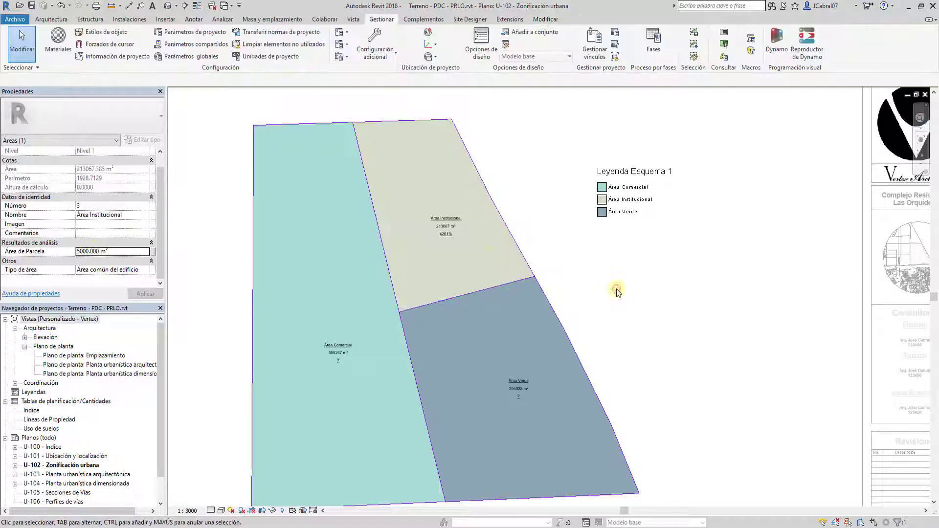
- Zoom in to check the tag now reads 213067 m² and 4261%
{"action": "scroll", "coordinate": [422, 239], "scroll_direction": "up", "scroll_amount": 1}
{"action": "scroll", "coordinate": [447, 241], "scroll_direction": "up", "scroll_amount": 1}
{"action": "scroll", "coordinate": [456, 233], "scroll_direction": "up", "scroll_amount": 1}
{"action": "scroll", "coordinate": [456, 231], "scroll_direction": "up", "scroll_amount": 2}
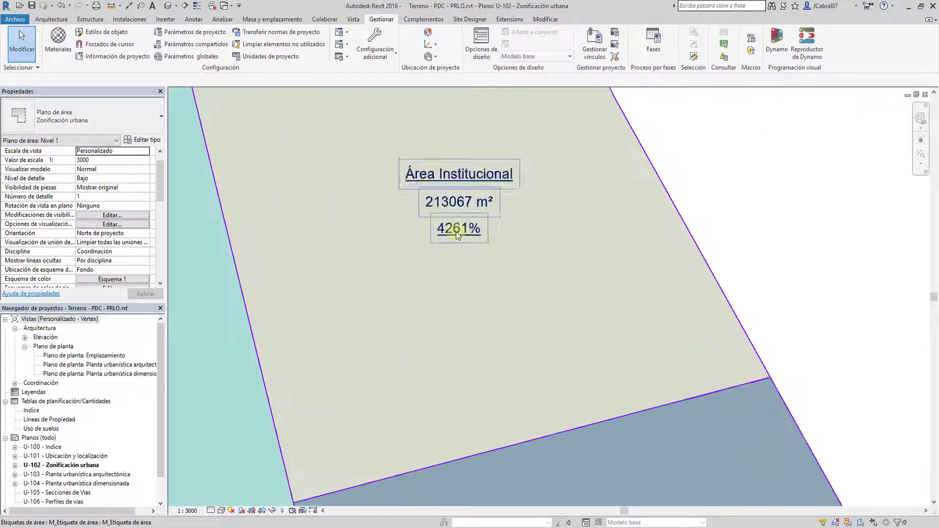
{"action": "scroll", "coordinate": [456, 231], "scroll_direction": "up", "scroll_amount": 1}
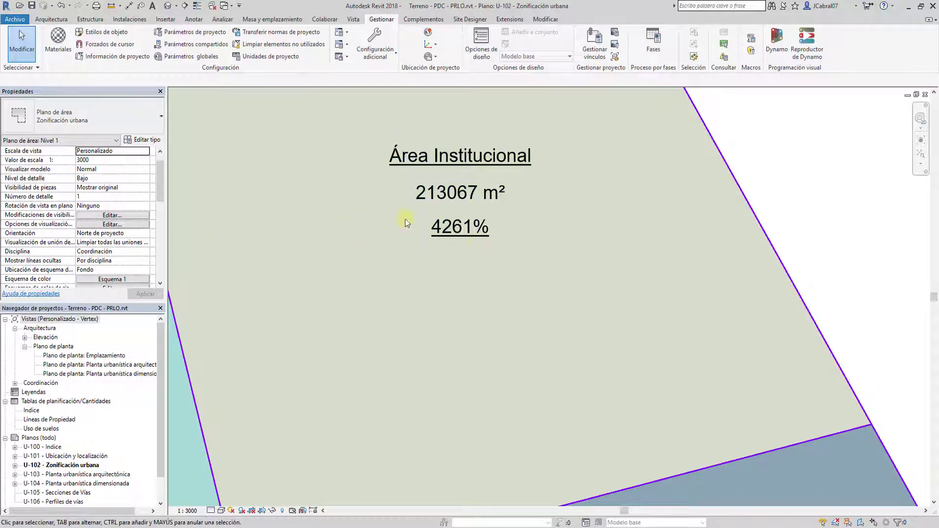
{"action": "scroll", "coordinate": [440, 230], "scroll_direction": "down", "scroll_amount": 1}
{"action": "scroll", "coordinate": [484, 259], "scroll_direction": "down", "scroll_amount": 1}
{"action": "scroll", "coordinate": [495, 260], "scroll_direction": "down", "scroll_amount": 1}
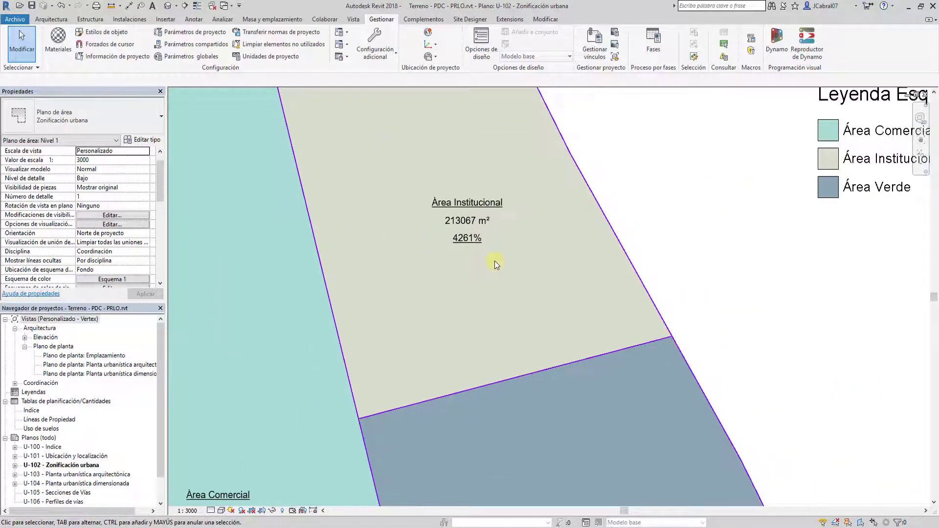
{"action": "scroll", "coordinate": [495, 260], "scroll_direction": "down", "scroll_amount": 1}
{"action": "scroll", "coordinate": [497, 260], "scroll_direction": "down", "scroll_amount": 1}
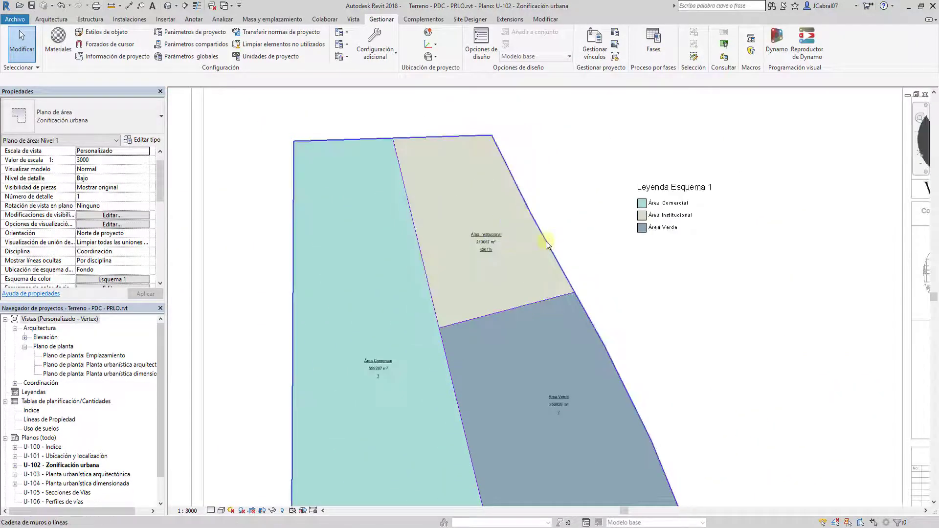
- Temporarily hide the selected area boundary lines
{"action": "left_click", "coordinate": [547, 243]}
{"action": "scroll", "coordinate": [545, 242], "scroll_direction": "down", "scroll_amount": 1}
{"action": "scroll", "coordinate": [547, 245], "scroll_direction": "down", "scroll_amount": 1}
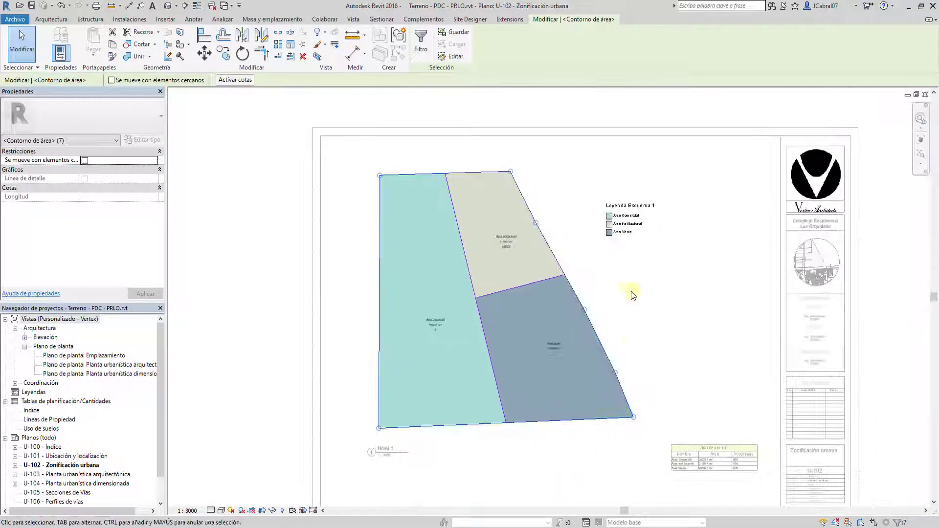
{"action": "left_click", "coordinate": [272, 511]}
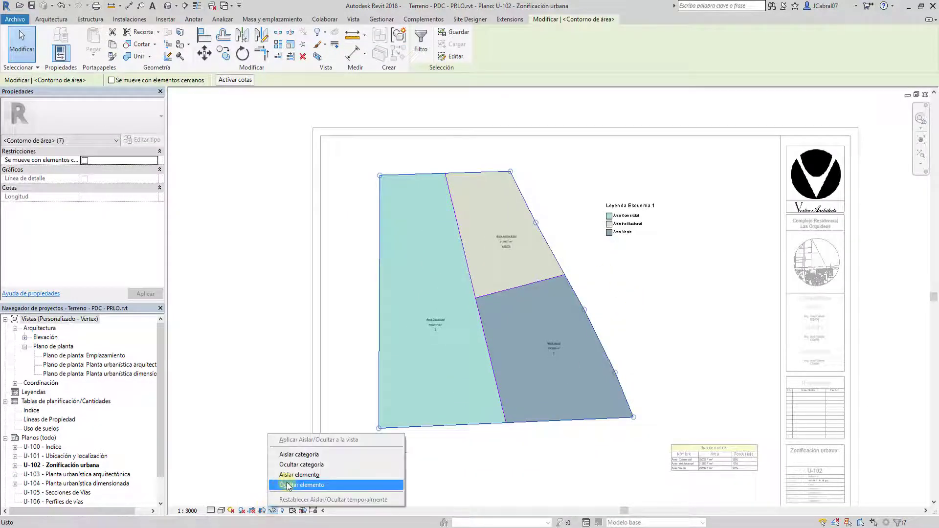
{"action": "left_click", "coordinate": [288, 485]}
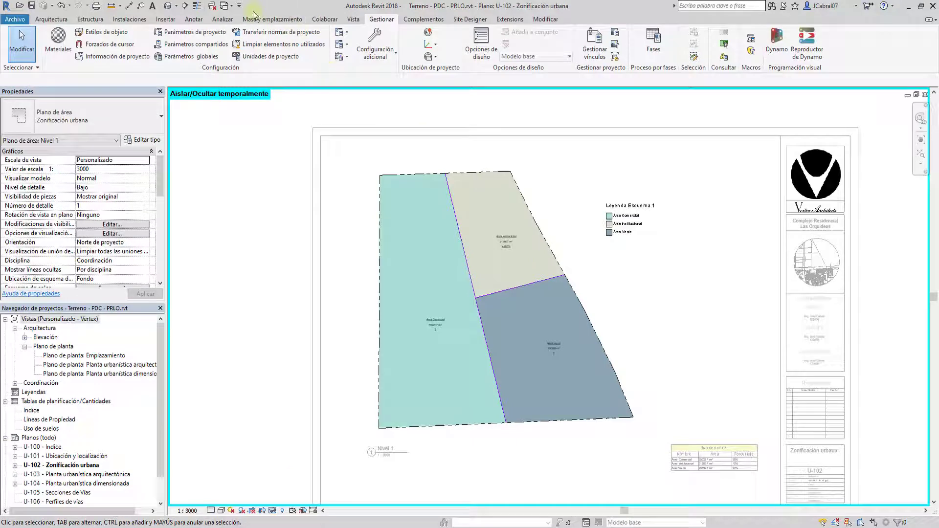
- Tag the property line by category, showing Parcela 30410 with 1129263 m²
{"action": "left_click", "coordinate": [202, 21]}
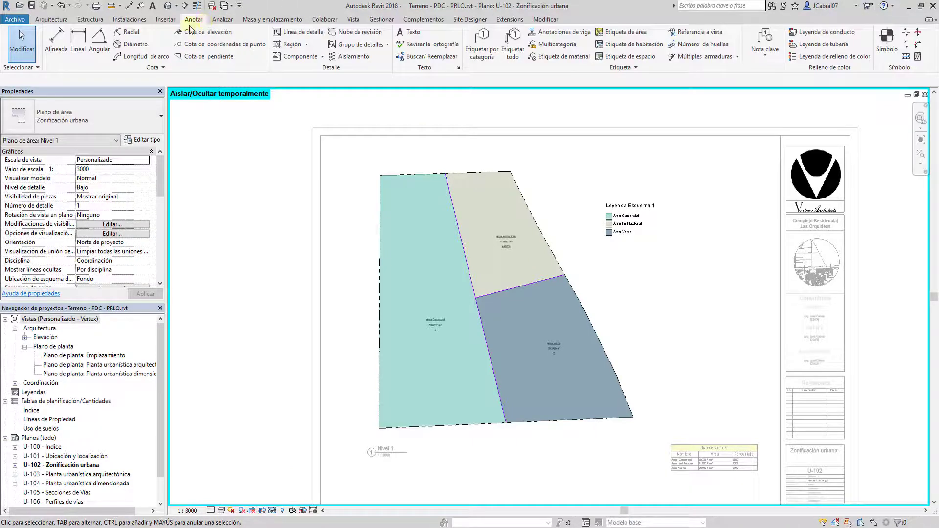
{"action": "left_click", "coordinate": [482, 46]}
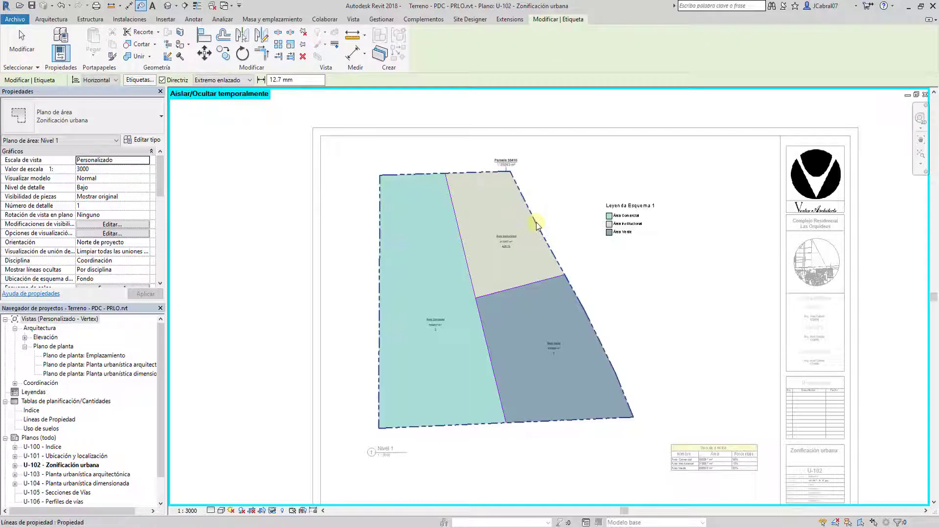
{"action": "left_click", "coordinate": [537, 225]}
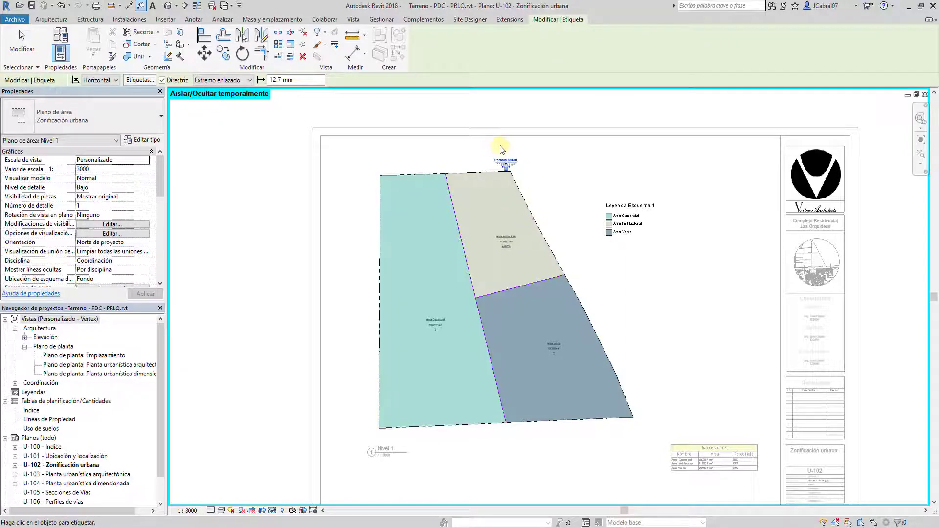
{"action": "key", "text": "Escape"}
{"action": "scroll", "coordinate": [501, 150], "scroll_direction": "up", "scroll_amount": 5}
{"action": "scroll", "coordinate": [510, 177], "scroll_direction": "up", "scroll_amount": 2}
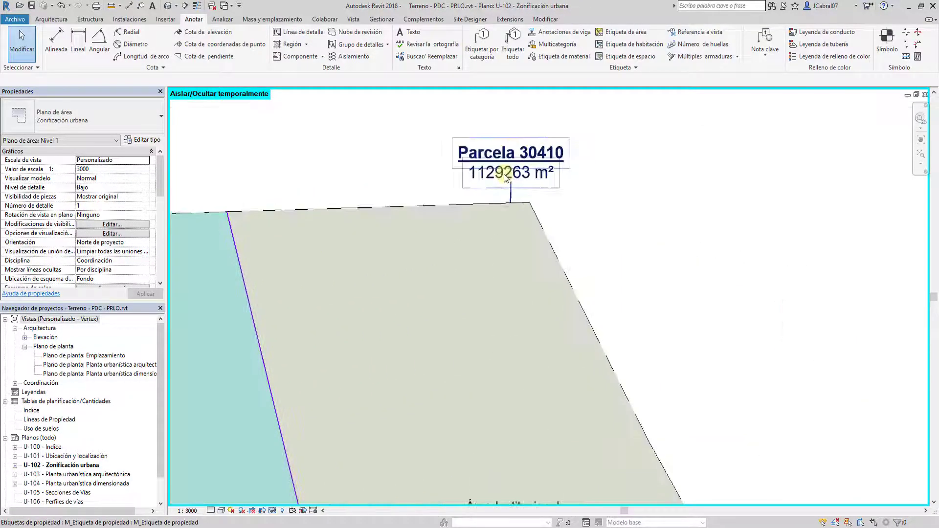
{"action": "scroll", "coordinate": [503, 181], "scroll_direction": "up", "scroll_amount": 2}
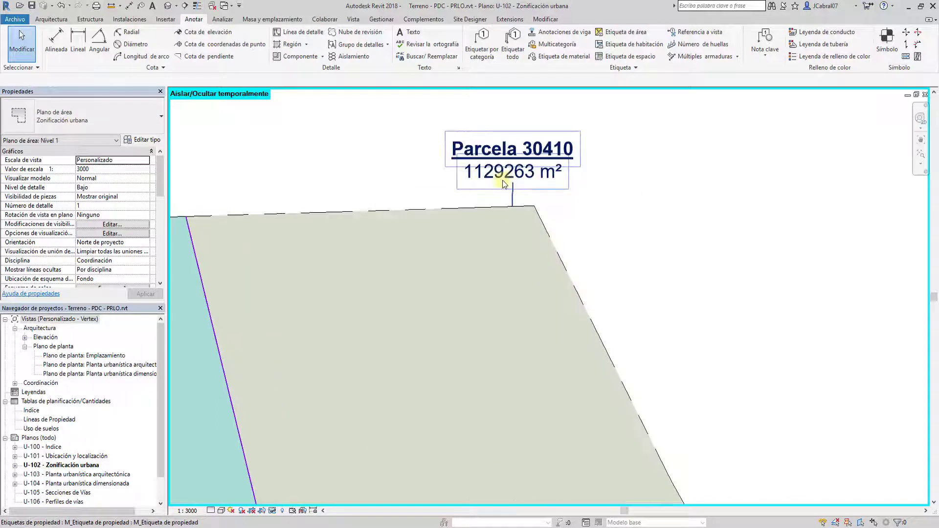
- Select the property line to read its plot area
{"action": "left_click", "coordinate": [489, 207]}
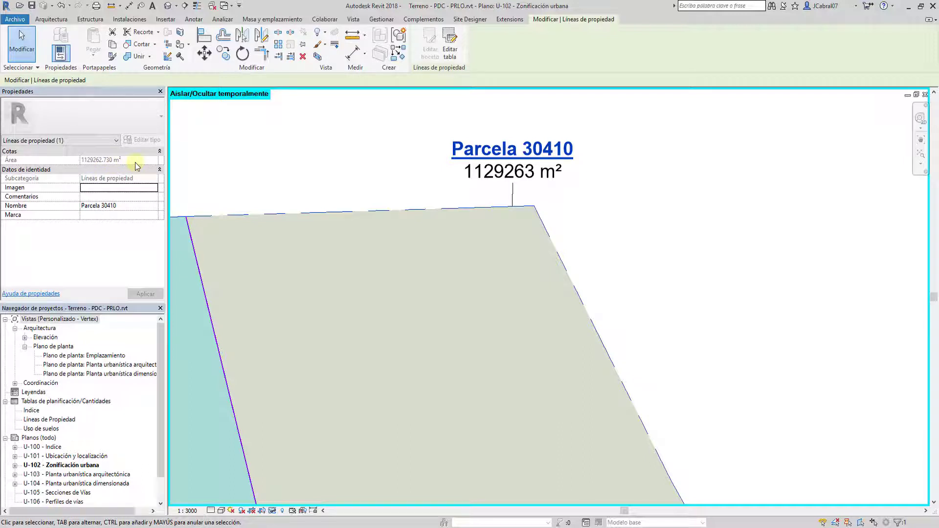
{"action": "scroll", "coordinate": [482, 213], "scroll_direction": "down", "scroll_amount": 2}
{"action": "scroll", "coordinate": [468, 201], "scroll_direction": "down", "scroll_amount": 1}
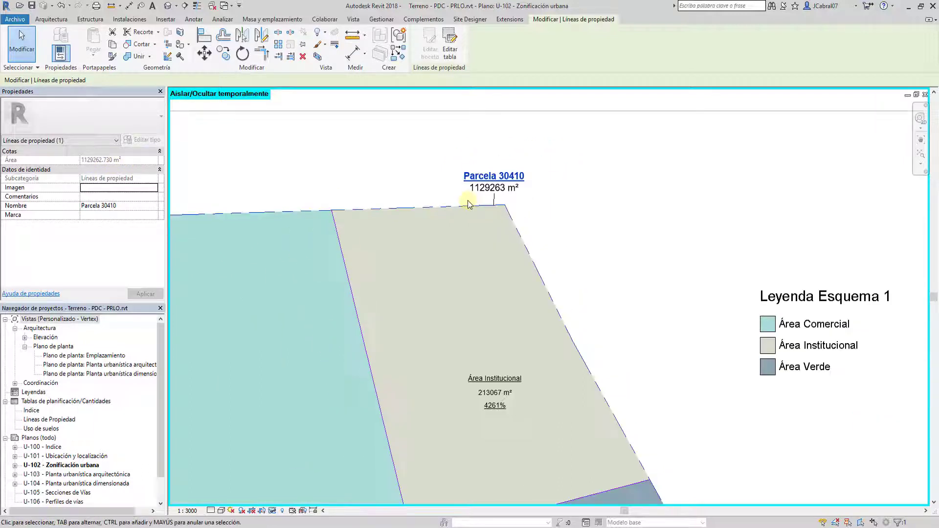
{"action": "scroll", "coordinate": [470, 215], "scroll_direction": "down", "scroll_amount": 1}
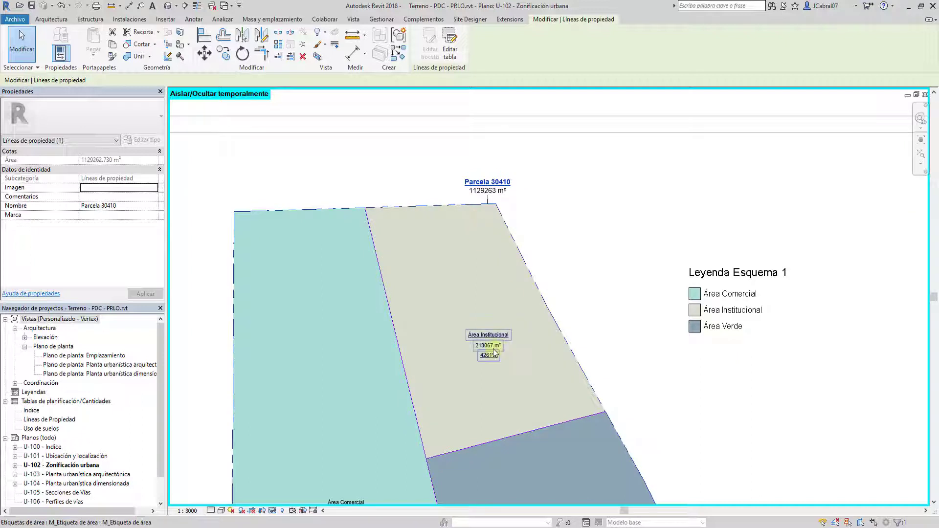
{"action": "left_click", "coordinate": [370, 20]}
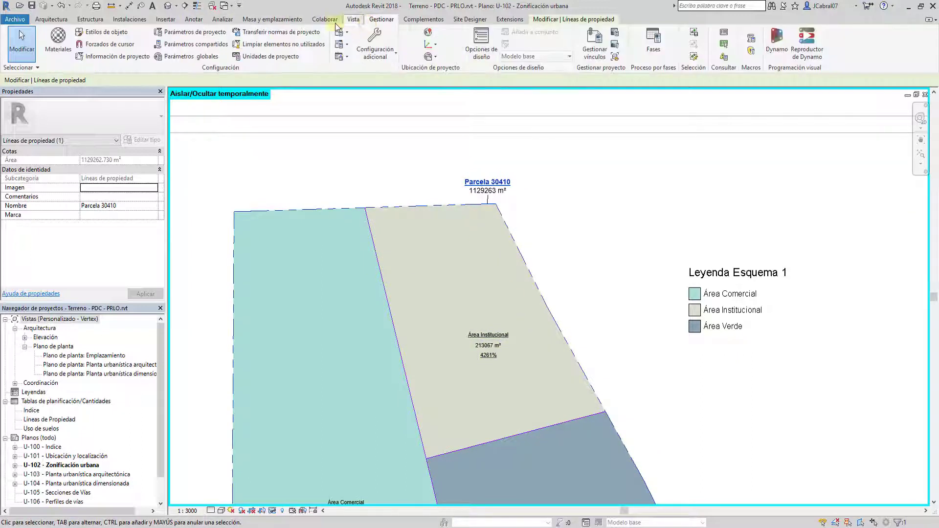
{"action": "left_click", "coordinate": [464, 343]}
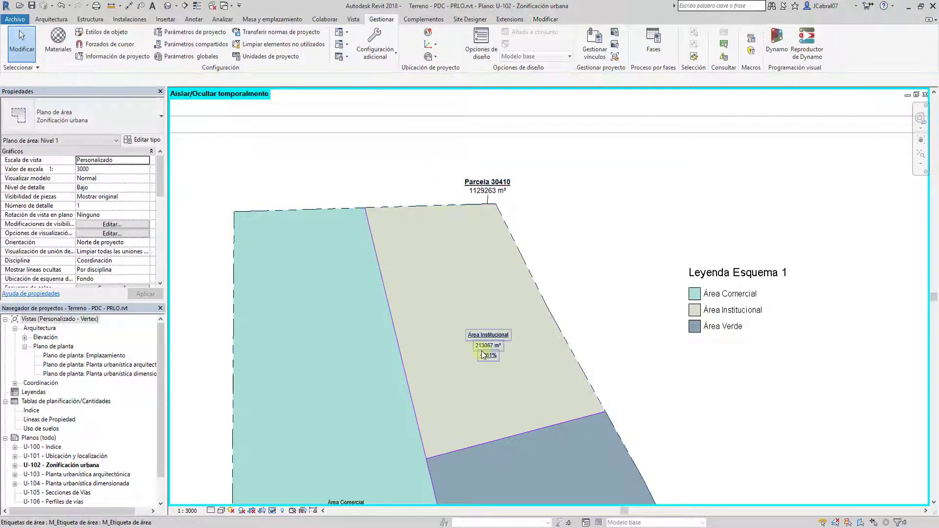
- Set Área Institucional's Área de Parcela to 1129262.730
{"action": "left_click", "coordinate": [482, 351]}
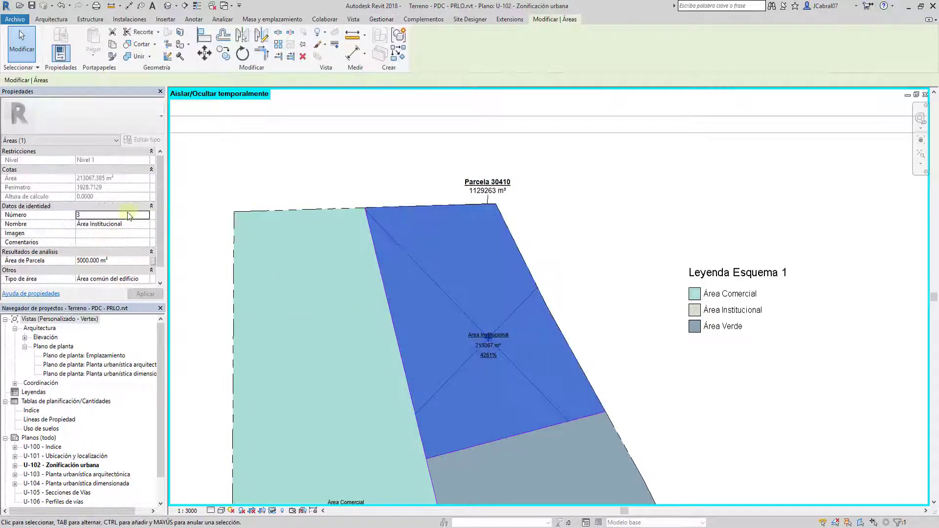
{"action": "left_click", "coordinate": [122, 260]}
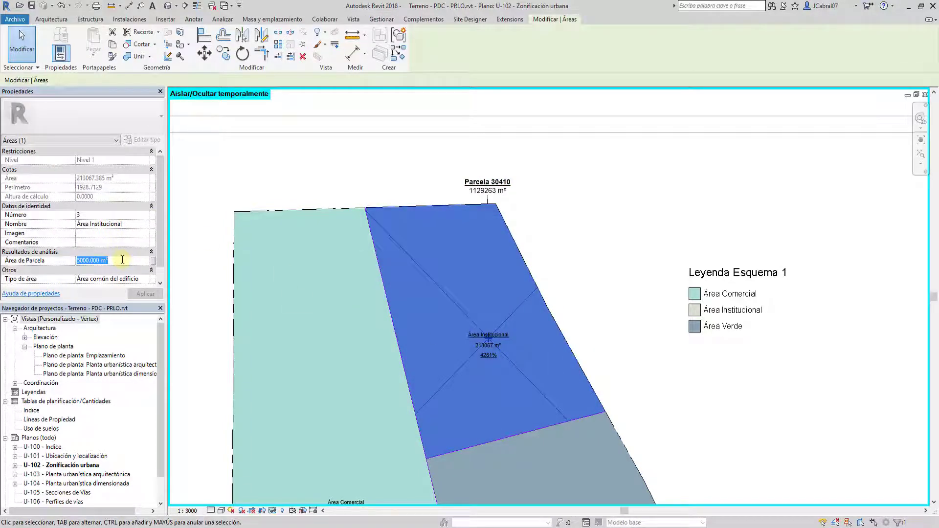
{"action": "type", "text": "1129262.730"}
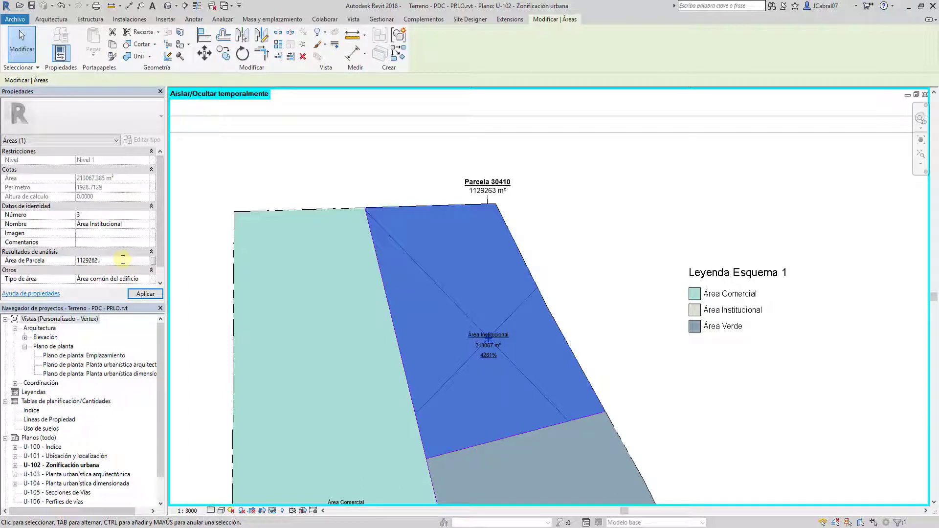
{"action": "left_click", "coordinate": [154, 295]}
- Delete the Parcela 30410 tag, confirm the 19% tag, and open the Uso de suelos schedule
{"action": "left_click", "coordinate": [302, 151]}
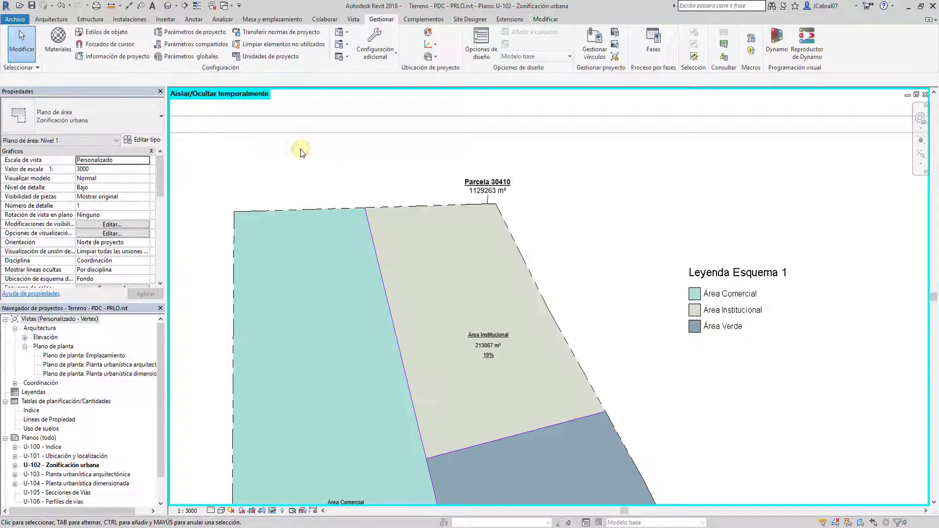
{"action": "left_click", "coordinate": [471, 181]}
{"action": "key", "text": "Delete"}
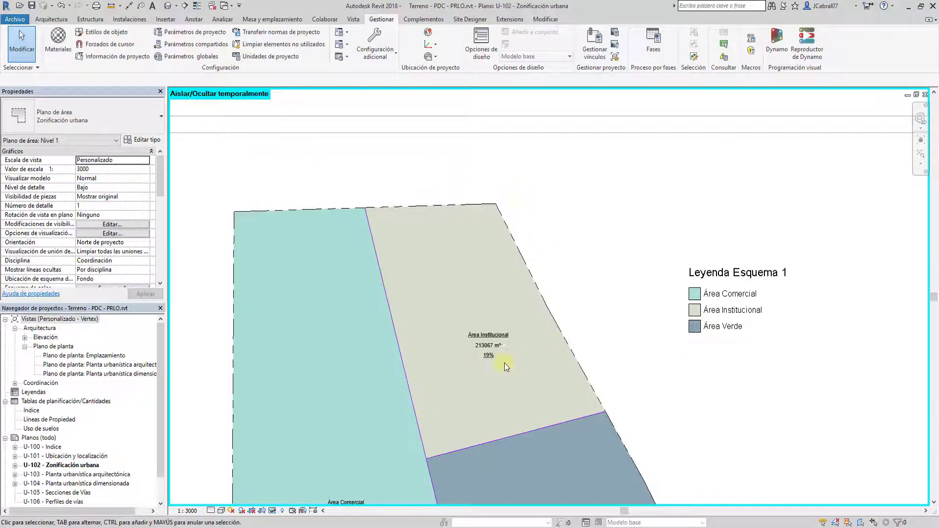
{"action": "scroll", "coordinate": [504, 363], "scroll_direction": "up", "scroll_amount": 3}
{"action": "scroll", "coordinate": [493, 357], "scroll_direction": "up", "scroll_amount": 2}
{"action": "left_click", "coordinate": [491, 354]}
{"action": "left_click", "coordinate": [708, 257]}
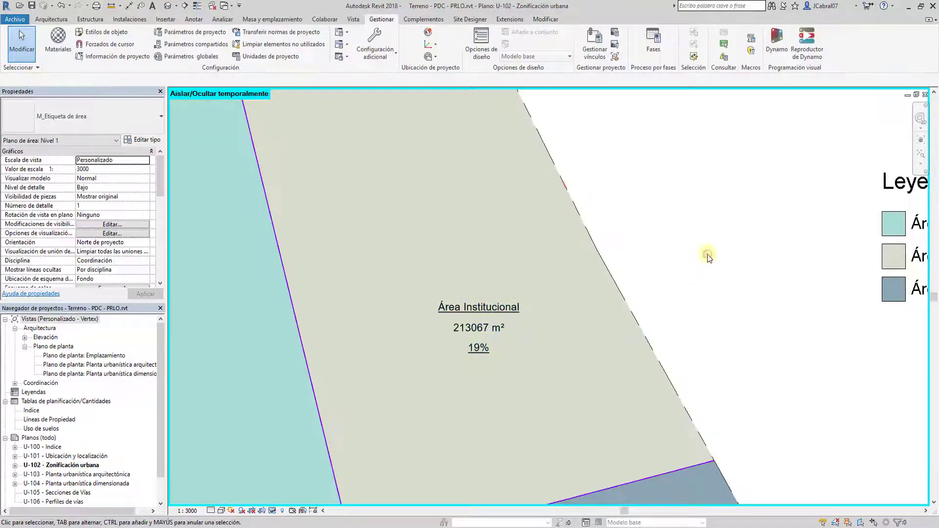
{"action": "scroll", "coordinate": [715, 265], "scroll_direction": "down", "scroll_amount": 1}
{"action": "scroll", "coordinate": [727, 289], "scroll_direction": "down", "scroll_amount": 2}
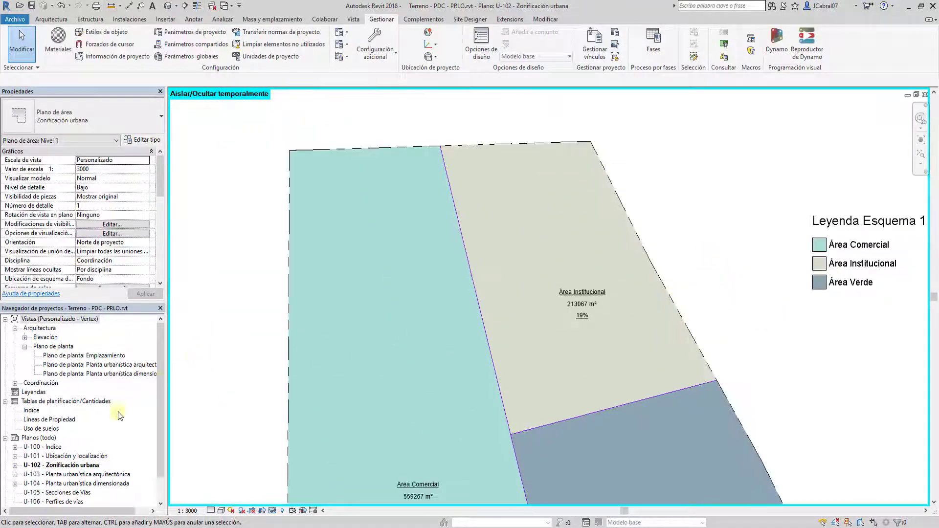
{"action": "left_click", "coordinate": [64, 402]}
{"action": "double_click", "coordinate": [42, 429]}
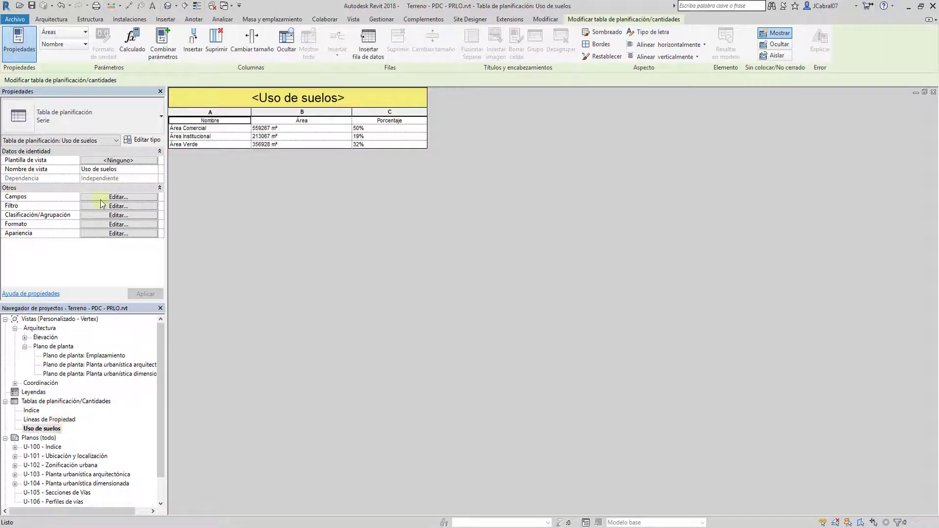
- Add the Área de parcela field to the Uso de suelos schedule
{"action": "left_click", "coordinate": [101, 199]}
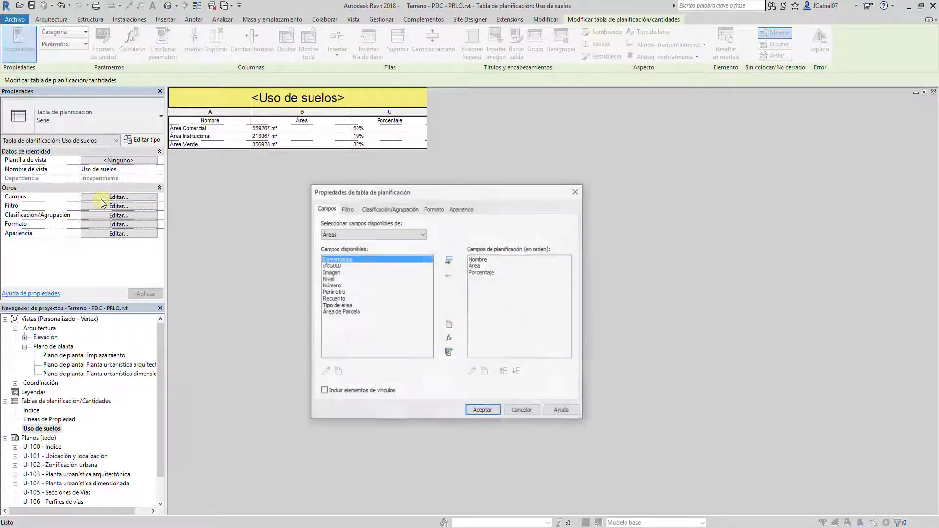
{"action": "left_click", "coordinate": [344, 311]}
{"action": "left_click", "coordinate": [451, 259]}
{"action": "left_click", "coordinate": [482, 412]}
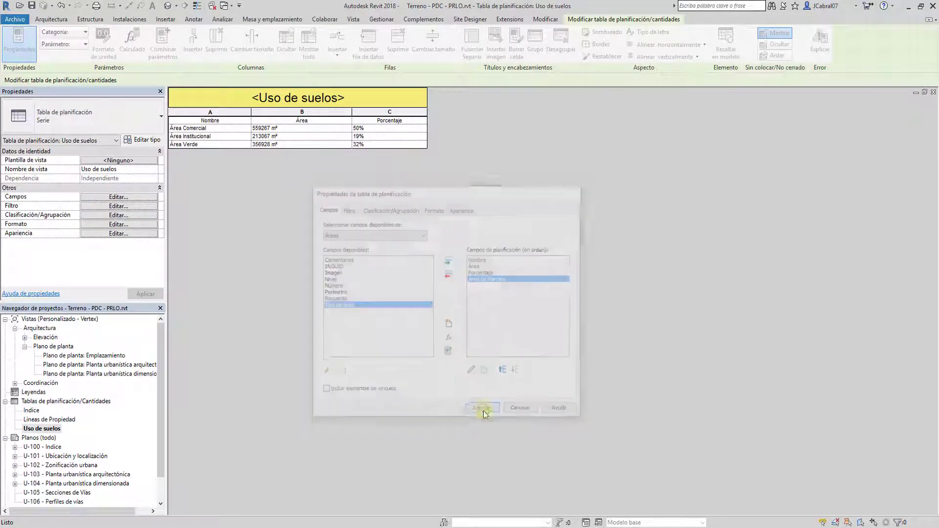
- Edit the Institucional plot area cell, then return to sheet U-102
{"action": "left_click", "coordinate": [451, 138]}
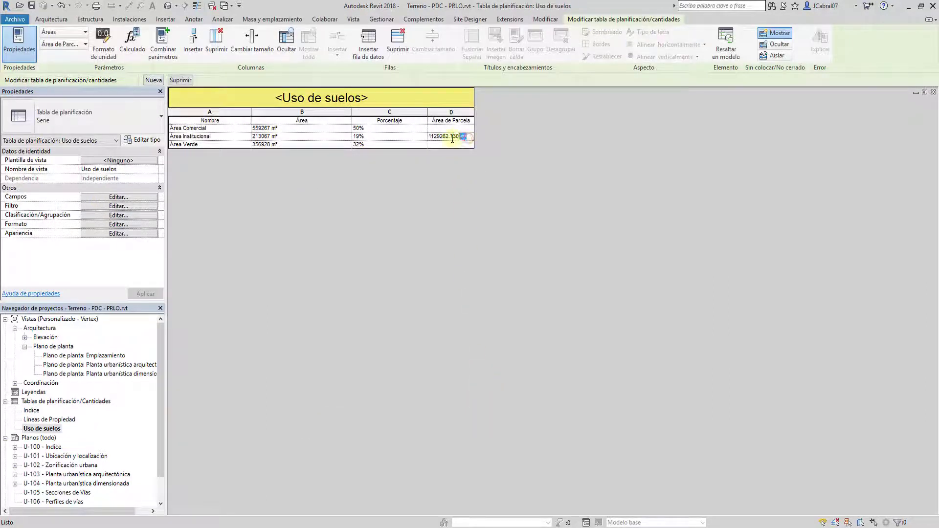
{"action": "left_click_drag", "start_coordinate": [452, 138], "coordinate": [416, 139]}
{"action": "left_click", "coordinate": [448, 145]}
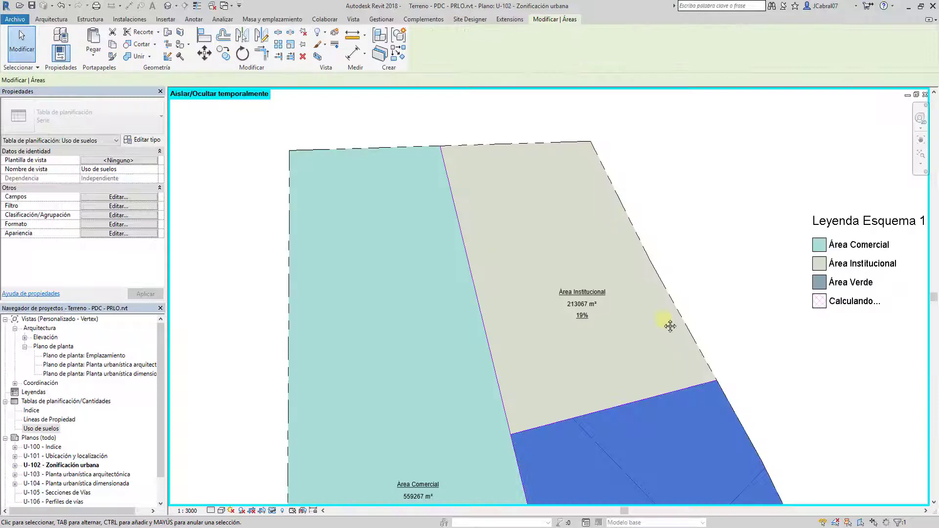
{"action": "middle_click_drag", "start_coordinate": [670, 326], "coordinate": [669, 160]}
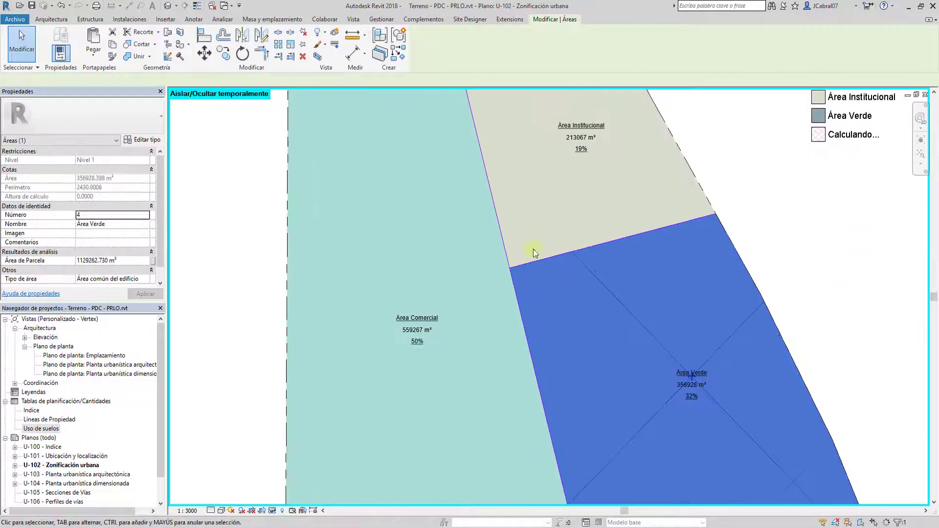
{"action": "left_click", "coordinate": [803, 216]}
{"action": "key", "text": "ctrl+Tab"}
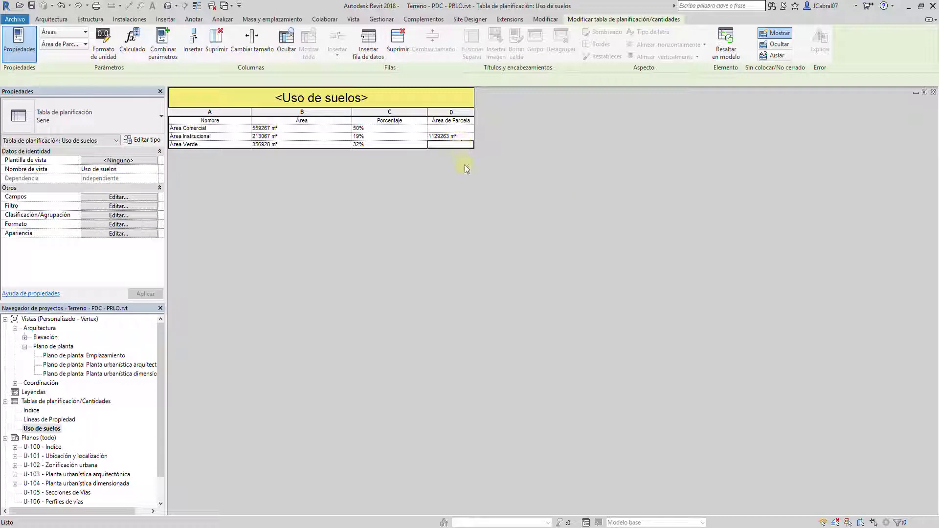
{"action": "key", "text": "ctrl+Tab"}
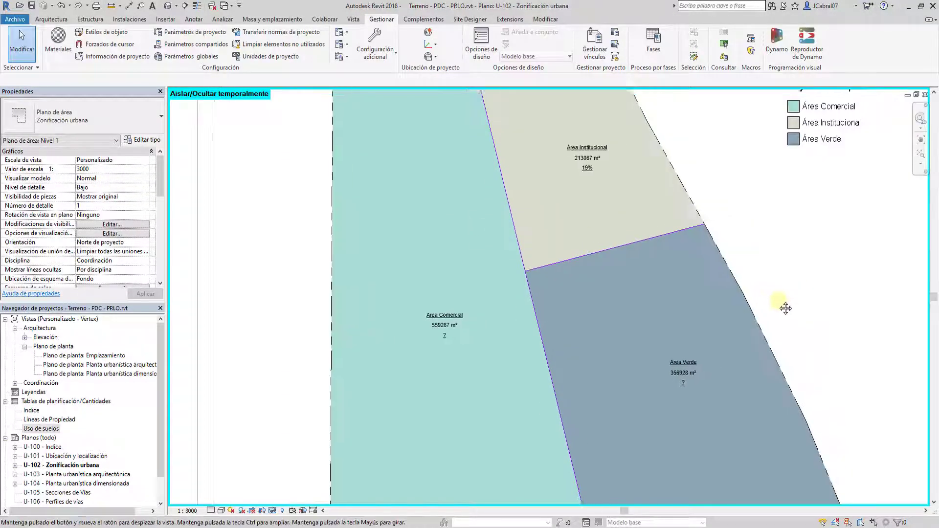
- Create a new global parameter named Área de Parcela - Global
{"action": "scroll", "coordinate": [675, 260], "scroll_direction": "down", "scroll_amount": 3}
{"action": "scroll", "coordinate": [674, 260], "scroll_direction": "down", "scroll_amount": 3}
{"action": "double_click", "coordinate": [259, 248]}
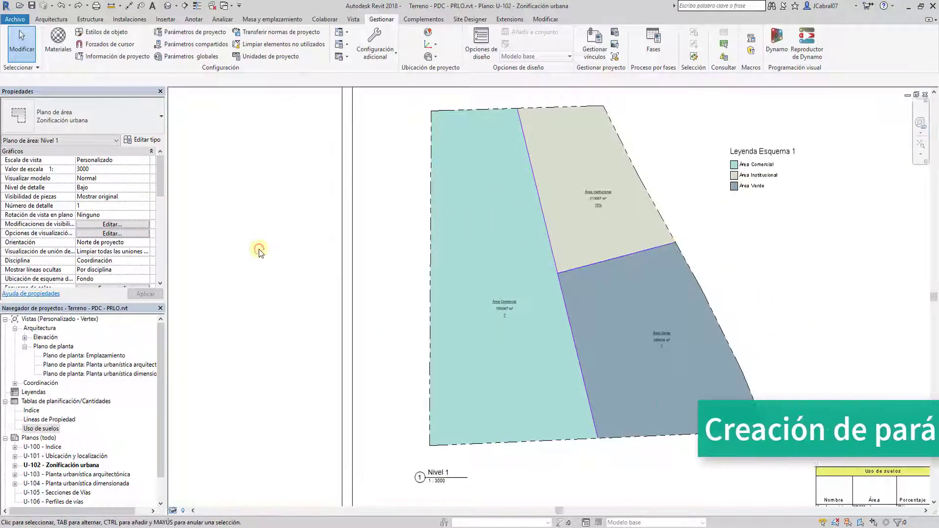
{"action": "left_click", "coordinate": [205, 57]}
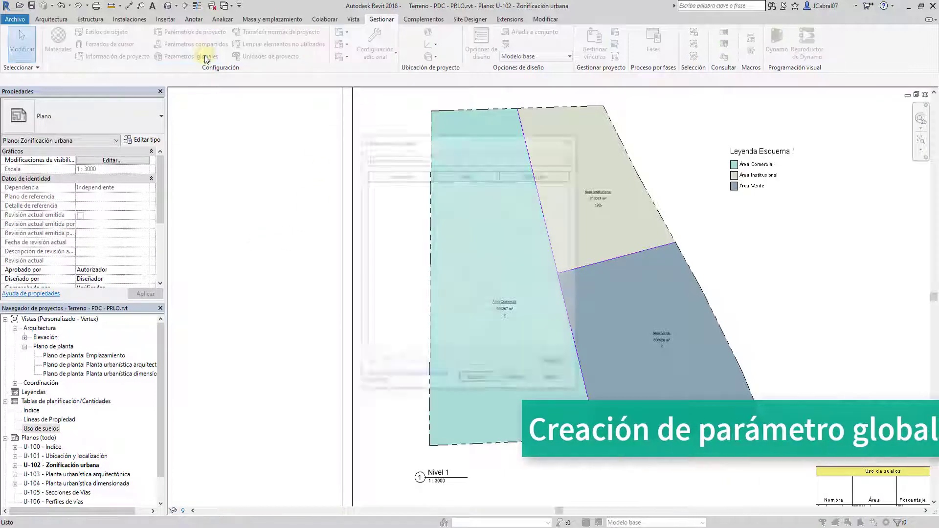
{"action": "left_click", "coordinate": [385, 364]}
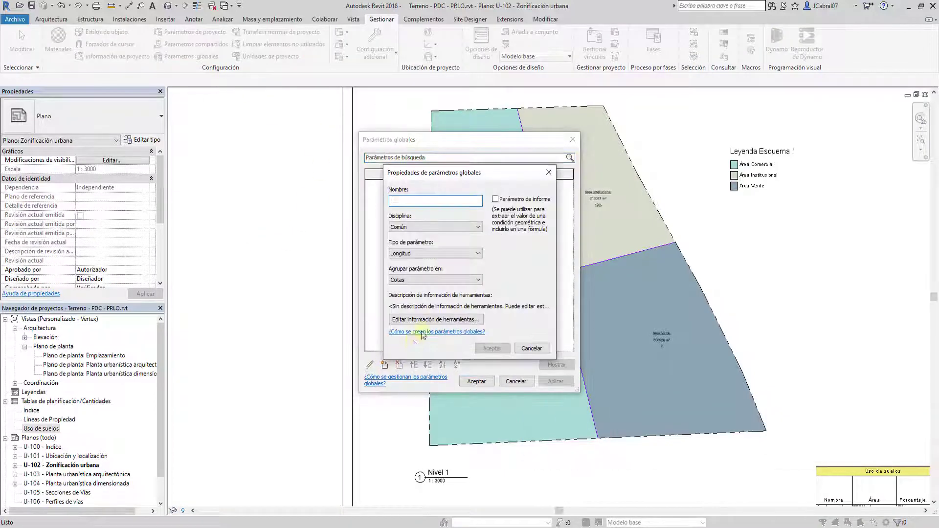
{"action": "type", "text": "Ftd"}
{"action": "key", "text": "BackSpace"}
{"action": "key", "text": "BackSpace"}
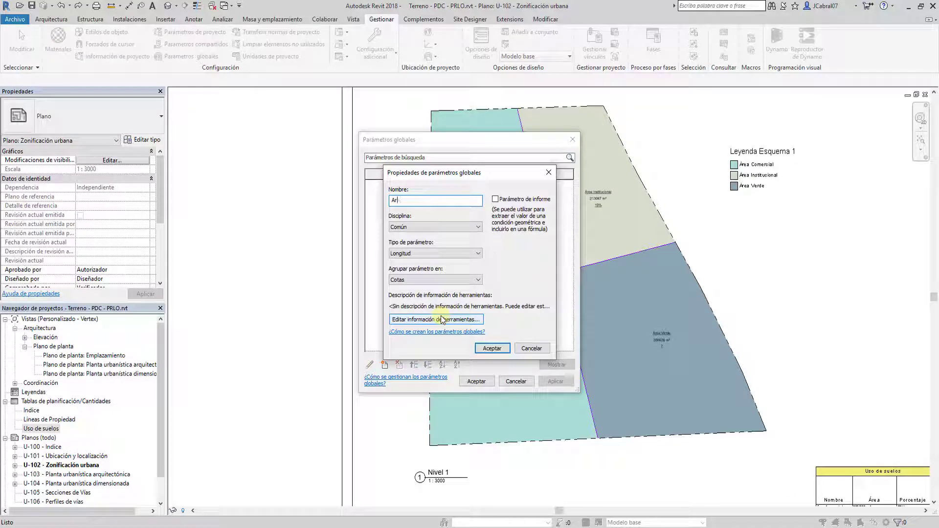
{"action": "key", "text": "BackSpace"}
{"action": "key", "text": "BackSpace"}
{"action": "type", "text": "rea de Parcela - Global"}
- Make it an Área type under Resultados de análisis, valued 1129262.730 m²
{"action": "left_click", "coordinate": [416, 253]}
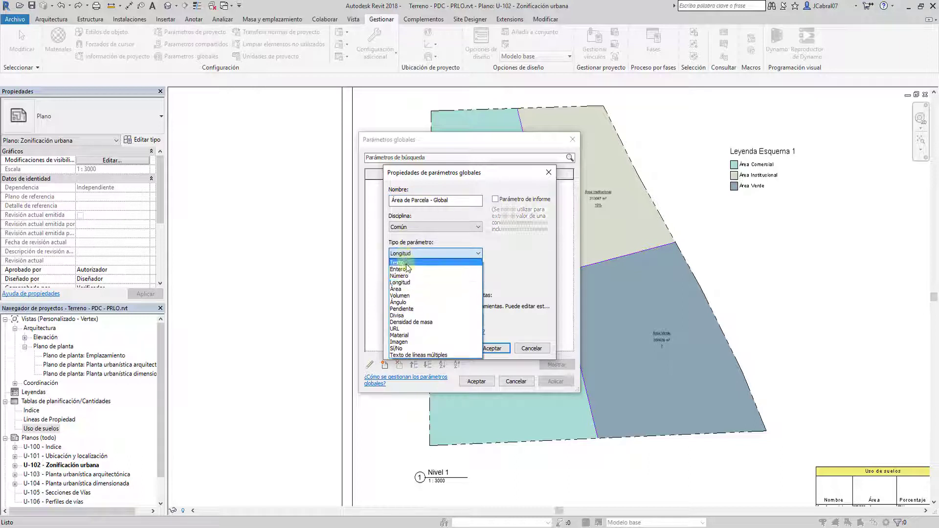
{"action": "left_click", "coordinate": [407, 290]}
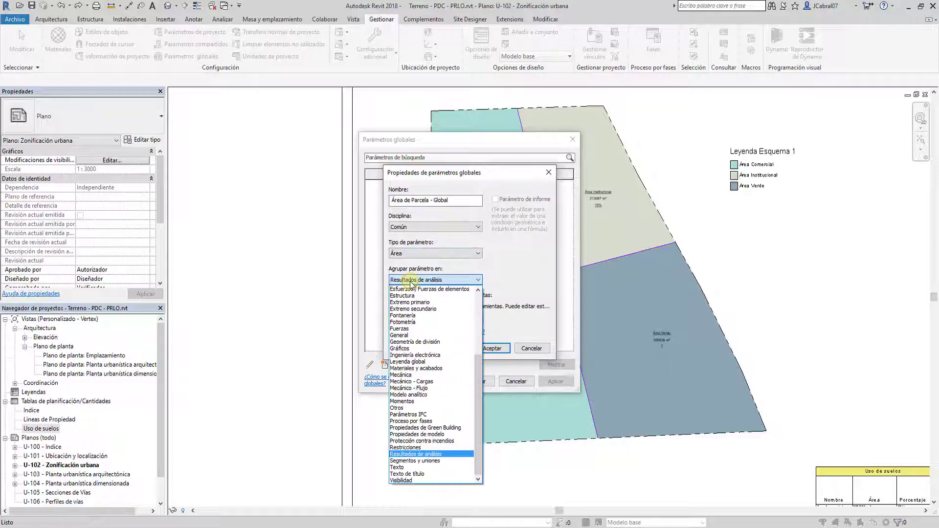
{"action": "left_click", "coordinate": [527, 275]}
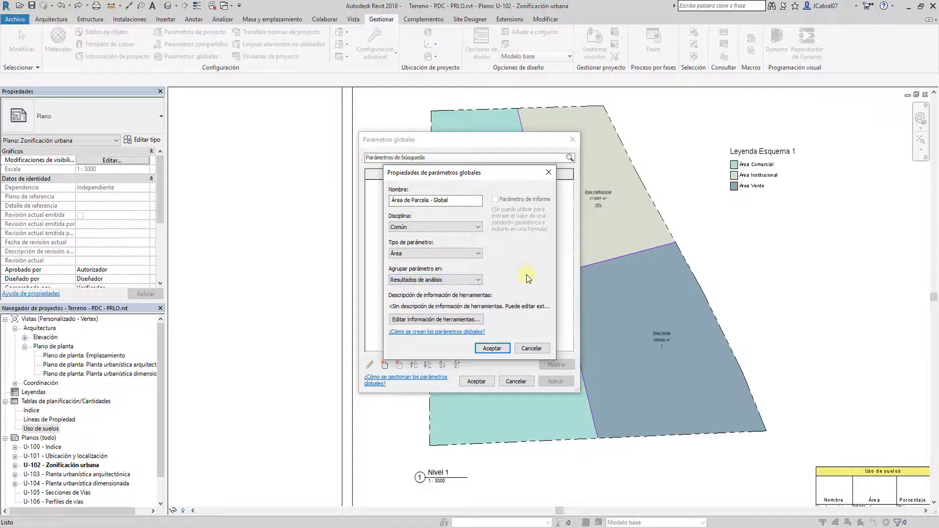
{"action": "left_click", "coordinate": [504, 348]}
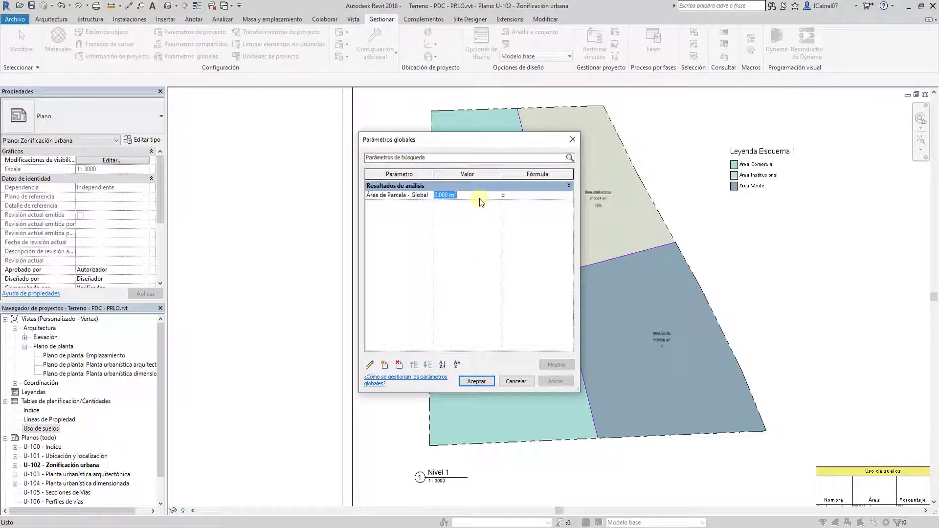
{"action": "left_click", "coordinate": [513, 205]}
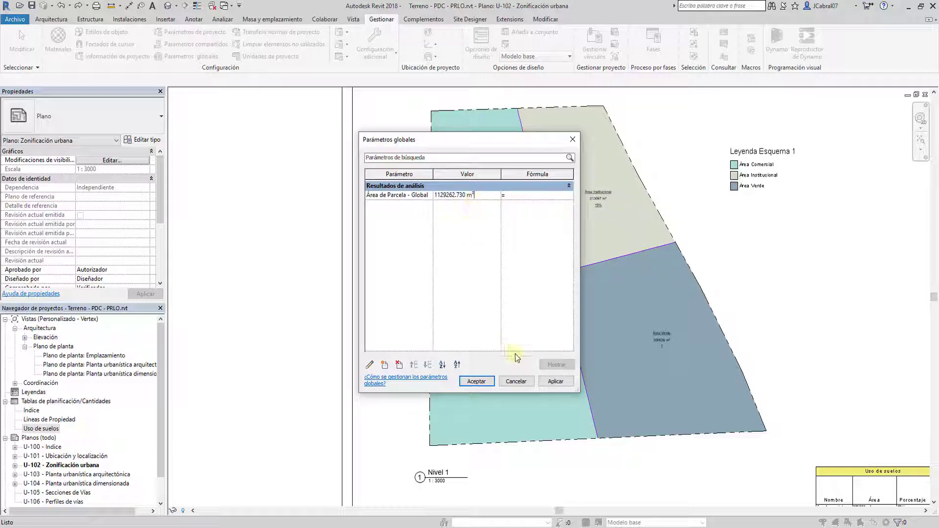
{"action": "left_click", "coordinate": [550, 381]}
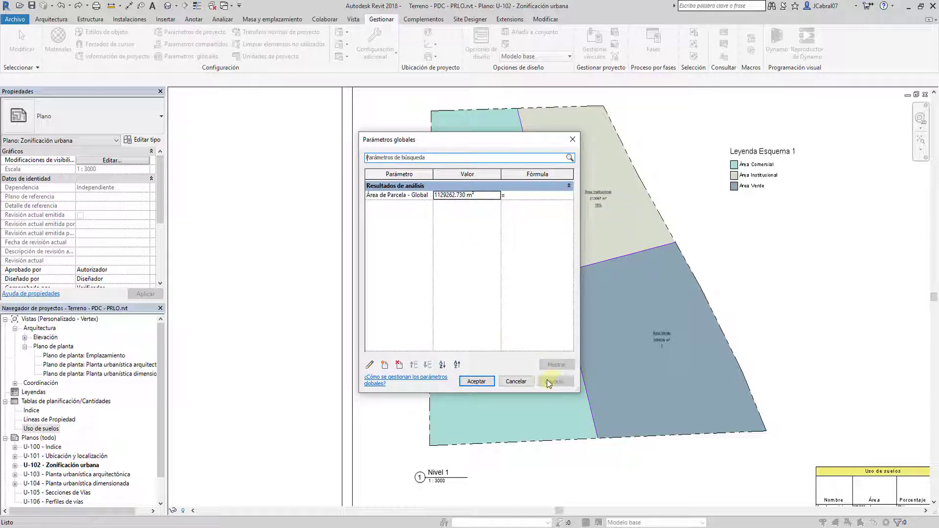
{"action": "left_click", "coordinate": [473, 381]}
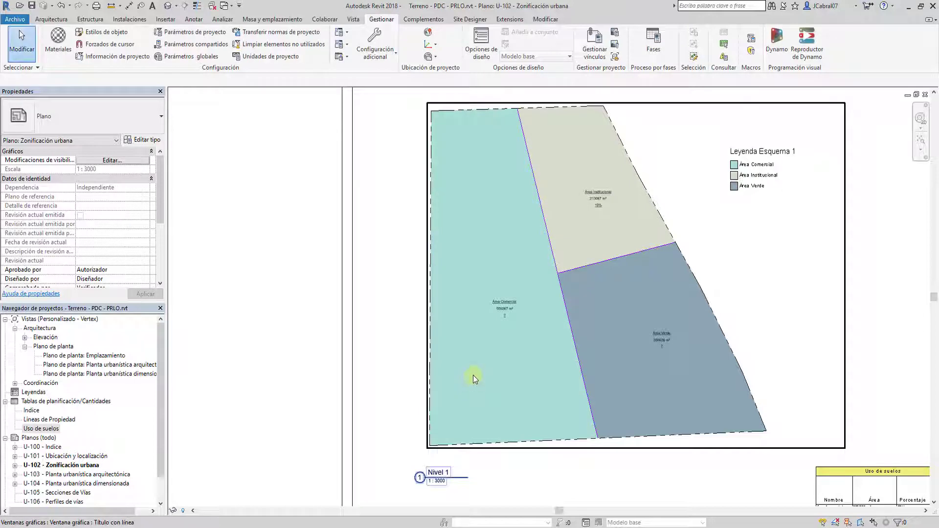
- Select only the three areas in the zoning plan using the Áreas filter
{"action": "double_click", "coordinate": [499, 305]}
{"action": "left_click", "coordinate": [499, 306]}
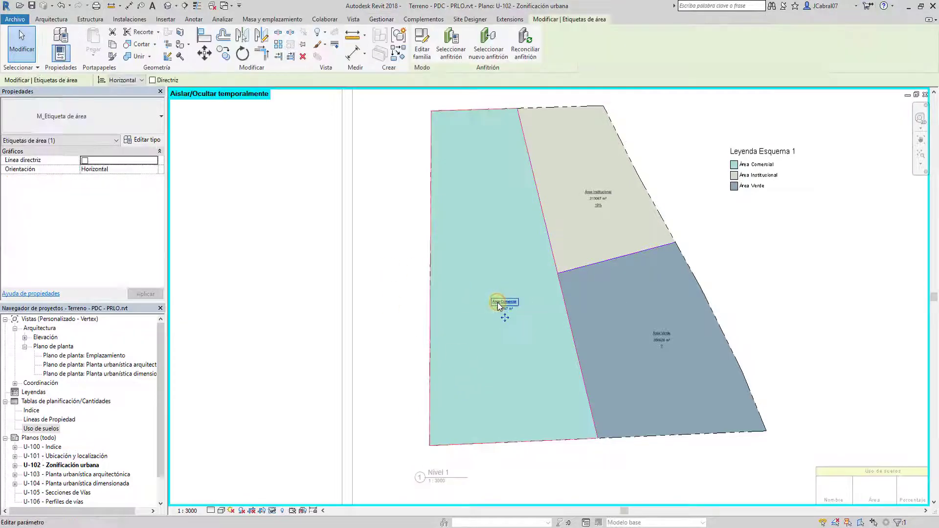
{"action": "left_click", "coordinate": [585, 203]}
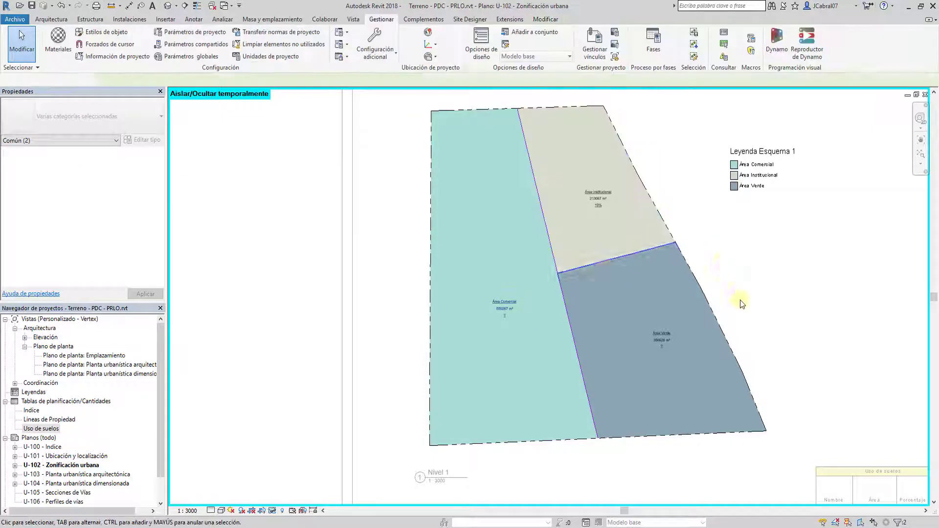
{"action": "left_click_drag", "start_coordinate": [764, 459], "coordinate": [394, 129]}
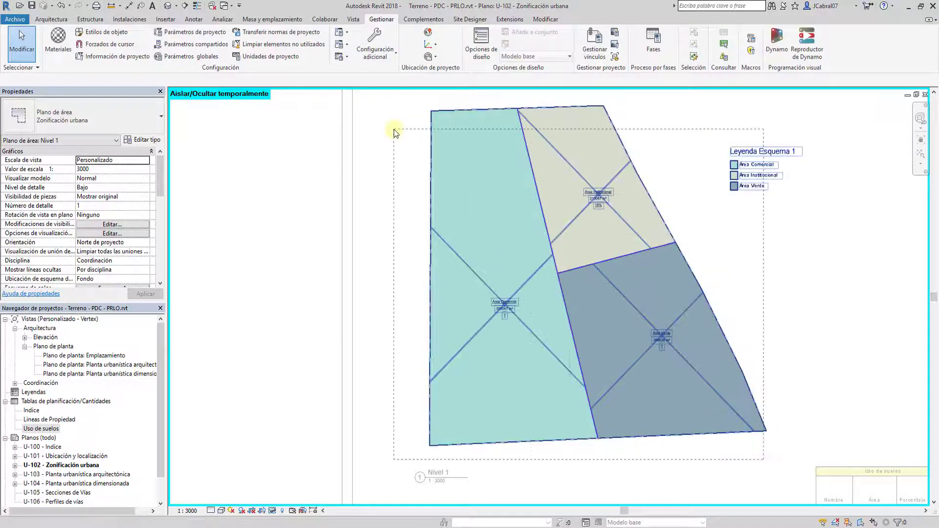
{"action": "left_click", "coordinate": [463, 44]}
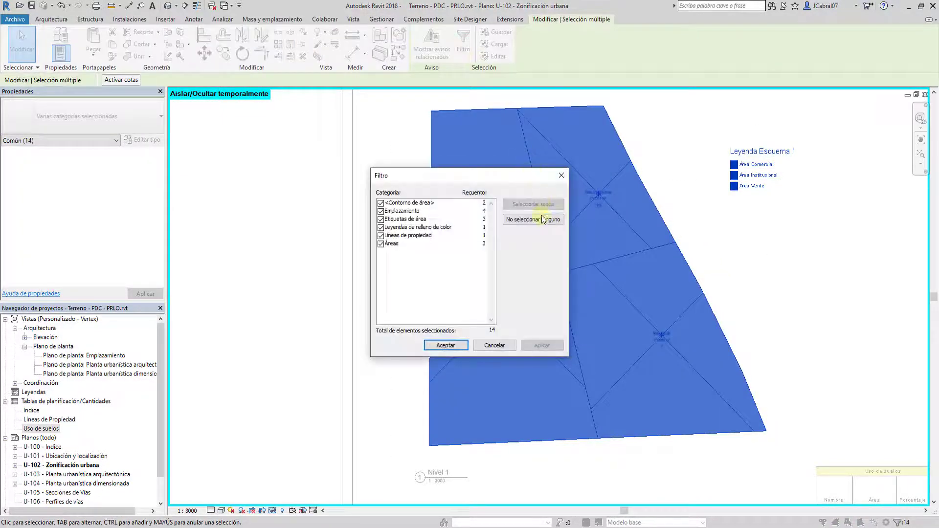
{"action": "left_click", "coordinate": [540, 219]}
{"action": "left_click", "coordinate": [383, 245]}
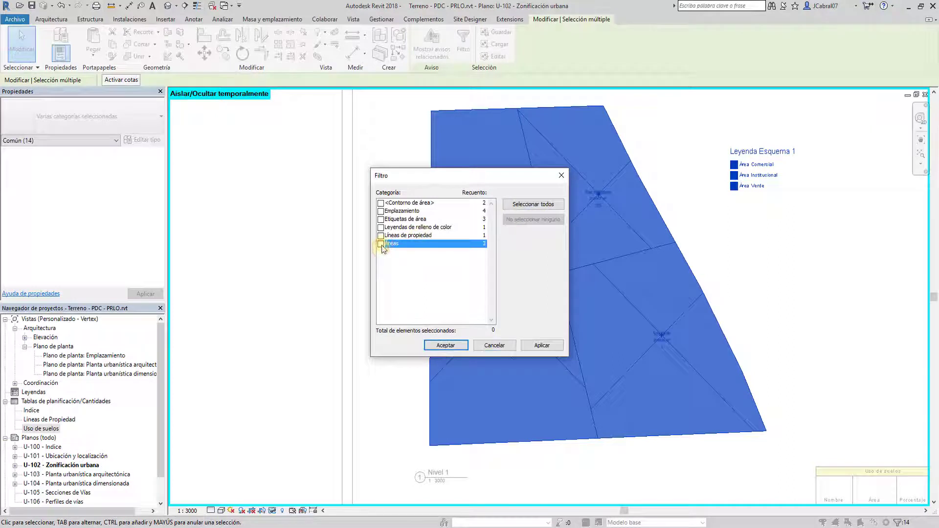
{"action": "left_click", "coordinate": [381, 244]}
{"action": "left_click", "coordinate": [454, 349]}
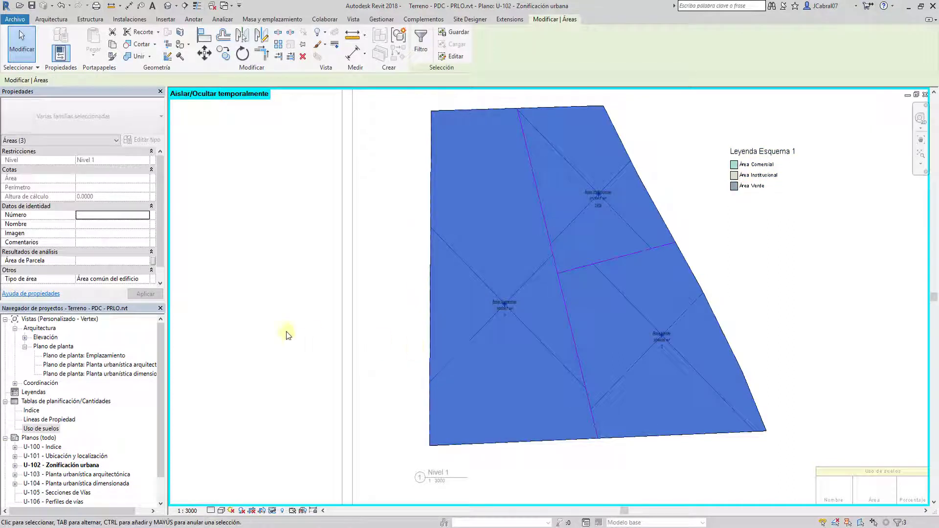
- Associate their Área de Parcela with the Área de Parcela - Global parameter
{"action": "scroll", "coordinate": [165, 206], "scroll_direction": "down", "scroll_amount": 1}
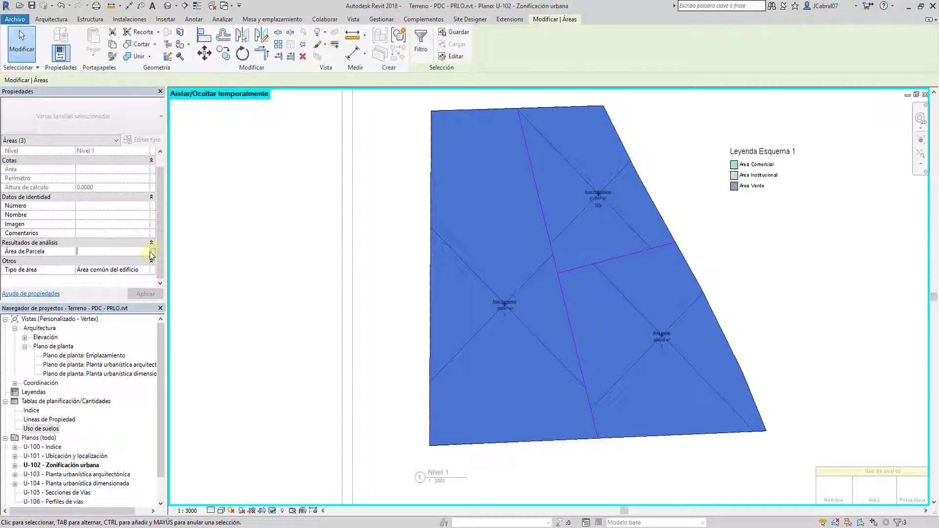
{"action": "left_click", "coordinate": [153, 253]}
{"action": "left_click", "coordinate": [404, 238]}
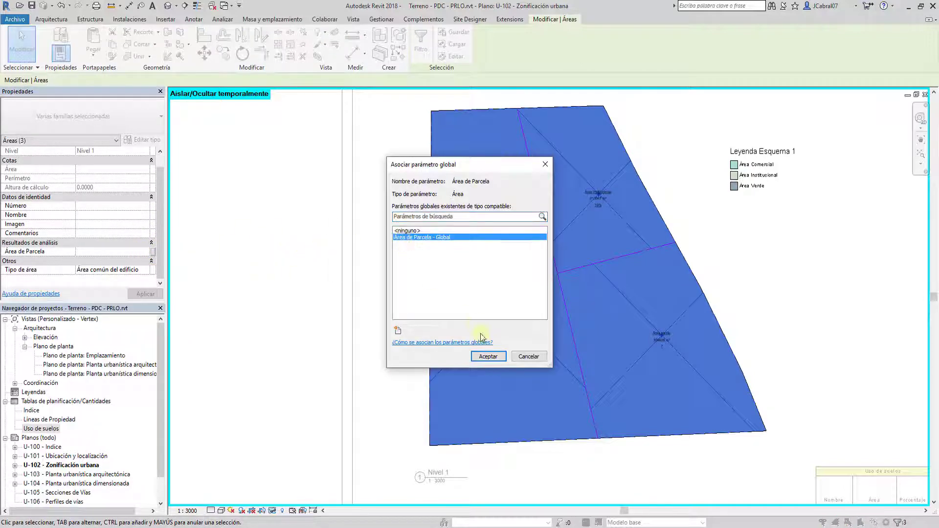
{"action": "left_click", "coordinate": [488, 356]}
- Apply a 500 m² test value to the global Área de Parcela parameter
{"action": "left_click", "coordinate": [315, 286]}
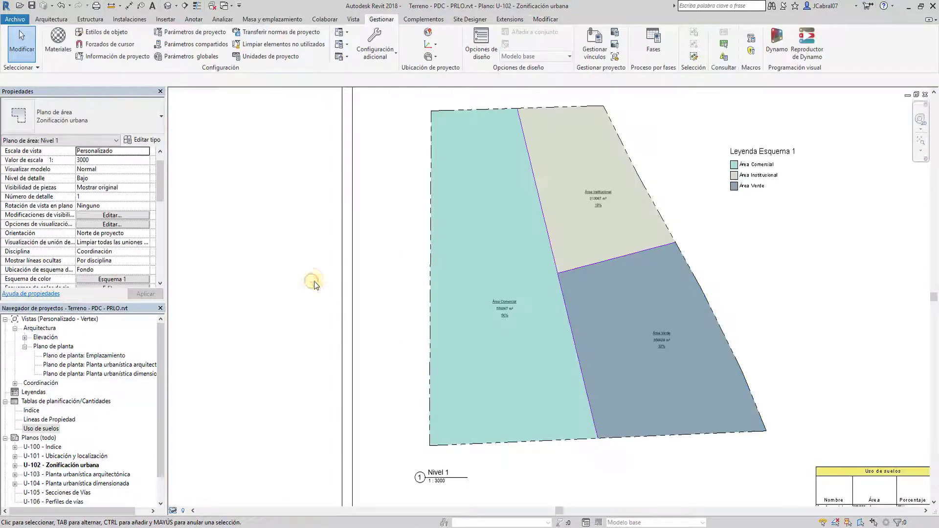
{"action": "scroll", "coordinate": [652, 321], "scroll_direction": "up", "scroll_amount": 1}
{"action": "scroll", "coordinate": [615, 344], "scroll_direction": "up", "scroll_amount": 2}
{"action": "scroll", "coordinate": [644, 348], "scroll_direction": "up", "scroll_amount": 1}
{"action": "scroll", "coordinate": [503, 257], "scroll_direction": "up", "scroll_amount": 1}
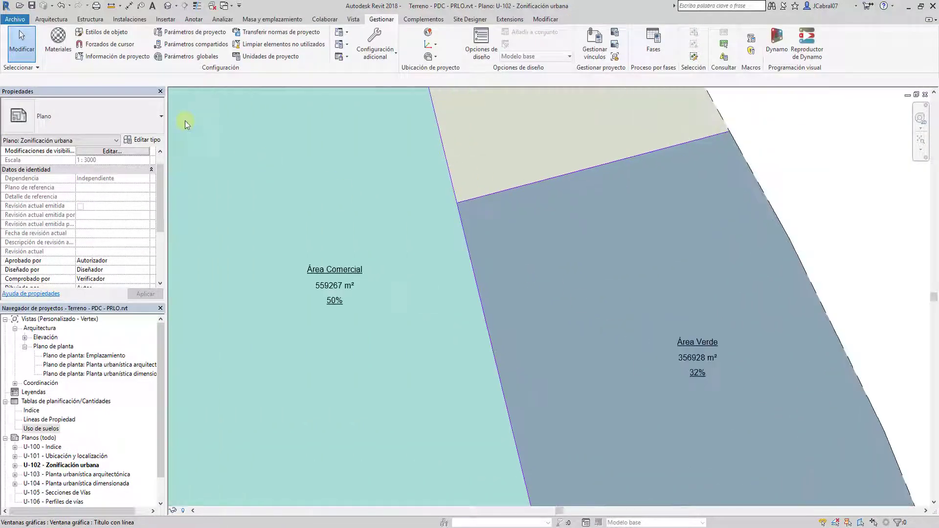
{"action": "left_click", "coordinate": [182, 60]}
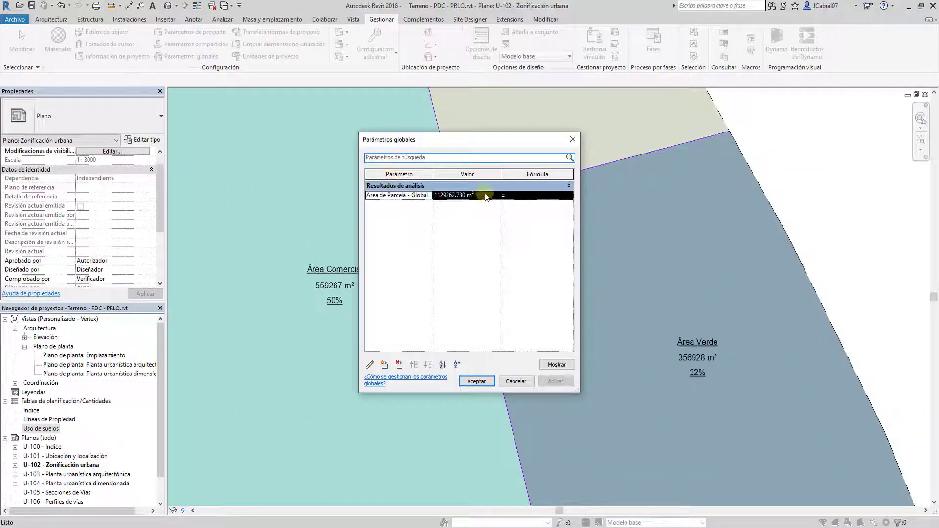
{"action": "left_click", "coordinate": [486, 195]}
{"action": "type", "text": "500.000"}
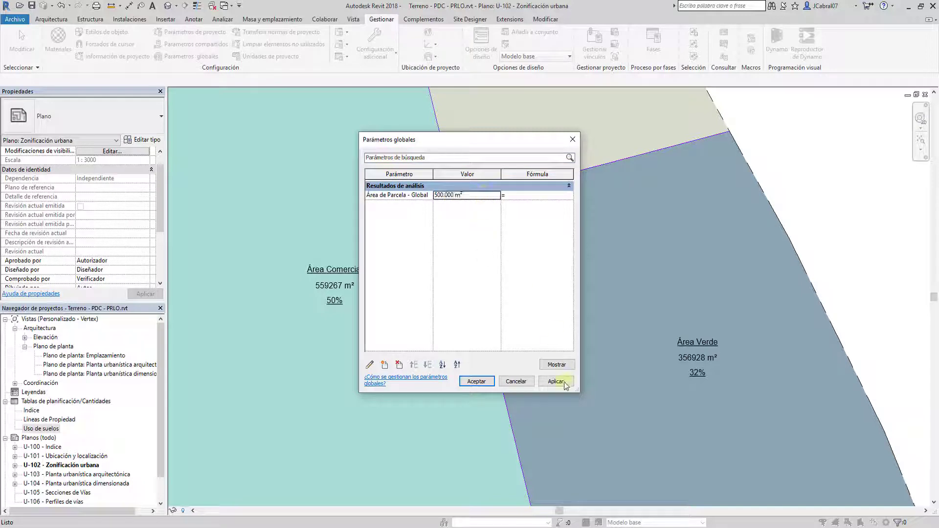
{"action": "left_click", "coordinate": [556, 381]}
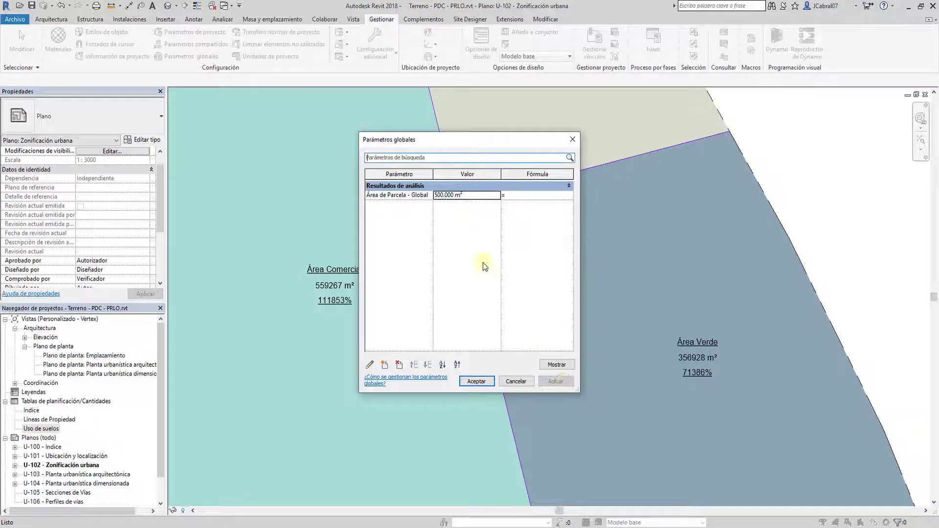
- Restore the global Área de Parcela to 1129262.730 m² and confirm
{"action": "mouse_move", "coordinate": [406, 139]}
{"action": "left_mouse_down"}
{"action": "mouse_move", "coordinate": [471, 177]}
{"action": "mouse_move", "coordinate": [483, 160]}
{"action": "left_mouse_up"}
{"action": "double_click", "coordinate": [560, 221]}
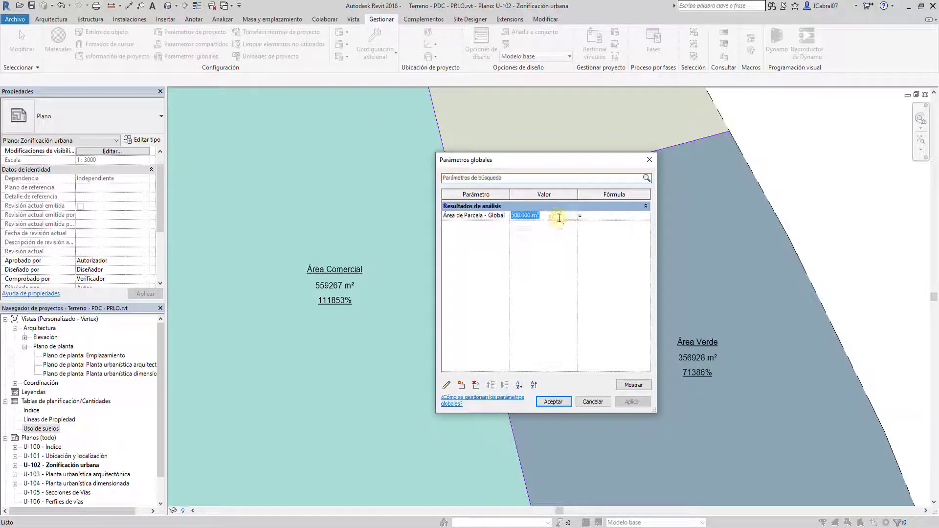
{"action": "type", "text": "1129262.730"}
{"action": "left_click", "coordinate": [624, 400]}
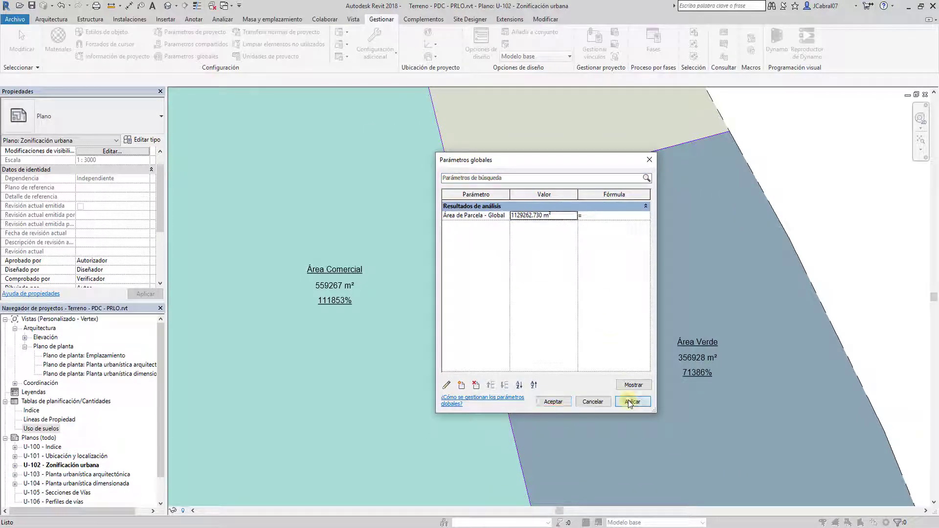
{"action": "left_click", "coordinate": [553, 401]}
{"action": "left_click", "coordinate": [813, 178]}
- In the Uso de suelos schedule, hide then unhide the Área de Parcela column
{"action": "scroll", "coordinate": [802, 182], "scroll_direction": "up", "scroll_amount": 2}
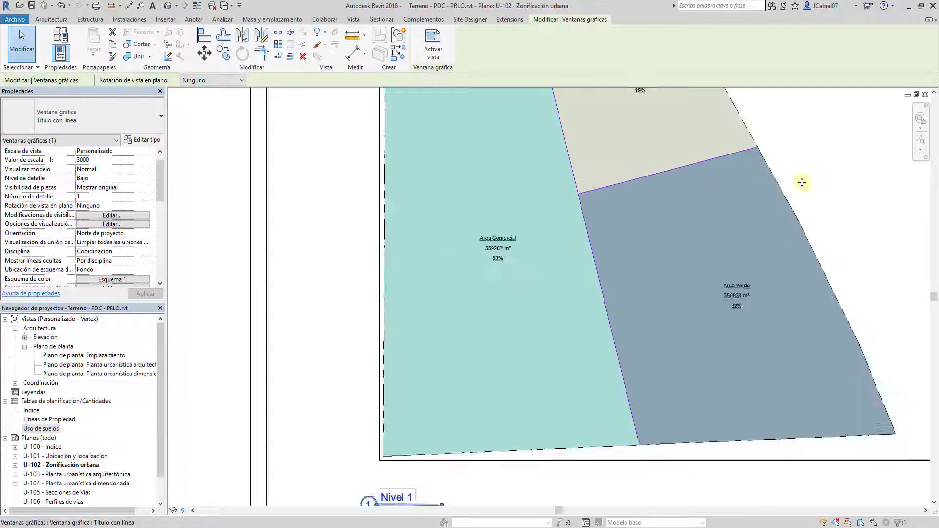
{"action": "scroll", "coordinate": [802, 182], "scroll_direction": "down", "scroll_amount": 1}
{"action": "scroll", "coordinate": [798, 189], "scroll_direction": "down", "scroll_amount": 1}
{"action": "scroll", "coordinate": [772, 241], "scroll_direction": "down", "scroll_amount": 1}
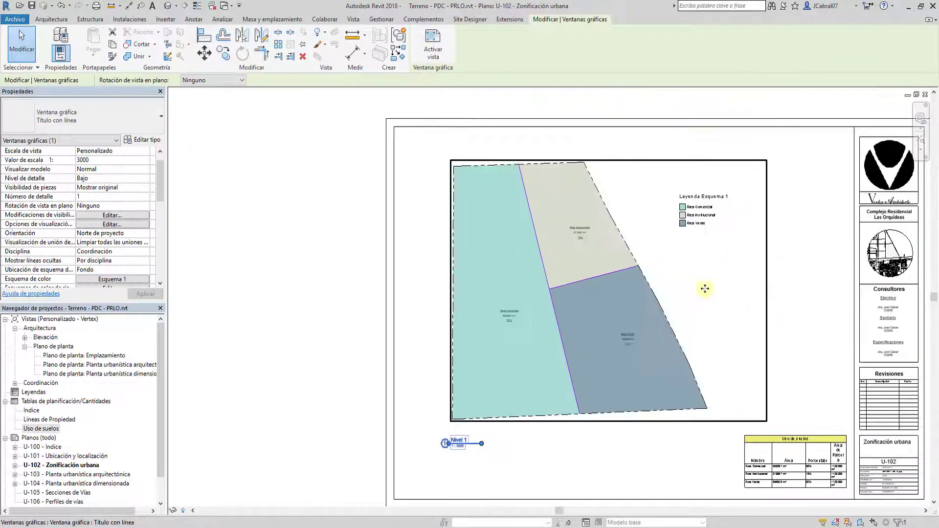
{"action": "scroll", "coordinate": [705, 289], "scroll_direction": "down", "scroll_amount": 1}
{"action": "scroll", "coordinate": [711, 289], "scroll_direction": "down", "scroll_amount": 1}
{"action": "left_click", "coordinate": [879, 304]}
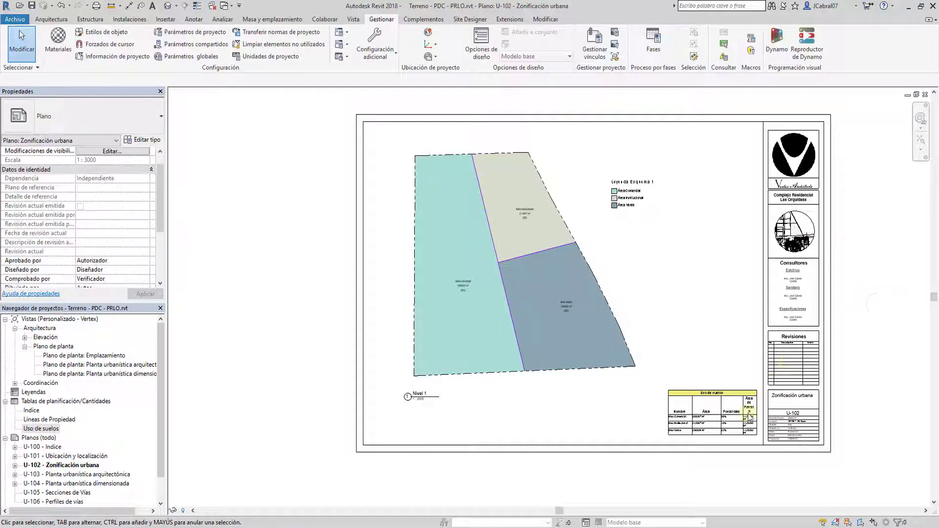
{"action": "scroll", "coordinate": [751, 417], "scroll_direction": "up", "scroll_amount": 1}
{"action": "scroll", "coordinate": [750, 415], "scroll_direction": "up", "scroll_amount": 1}
{"action": "scroll", "coordinate": [749, 412], "scroll_direction": "up", "scroll_amount": 1}
{"action": "double_click", "coordinate": [744, 406]}
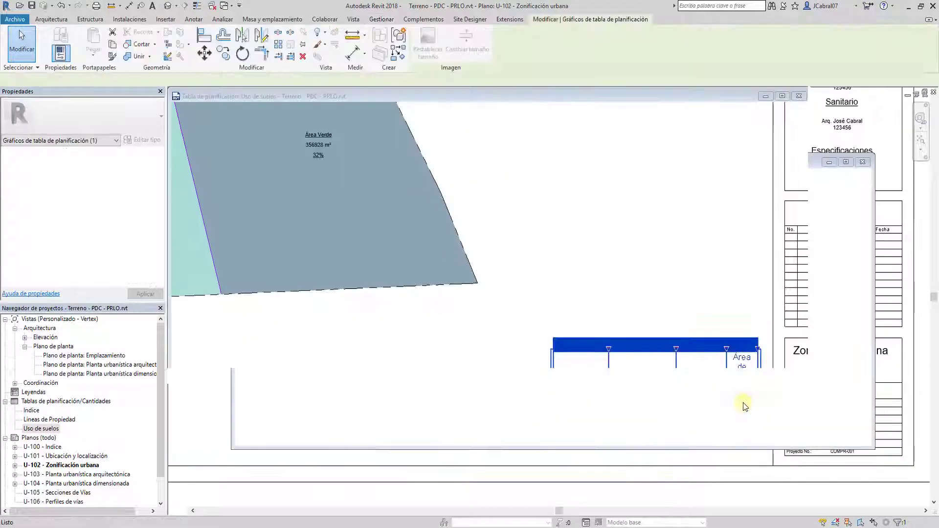
{"action": "left_click", "coordinate": [454, 114]}
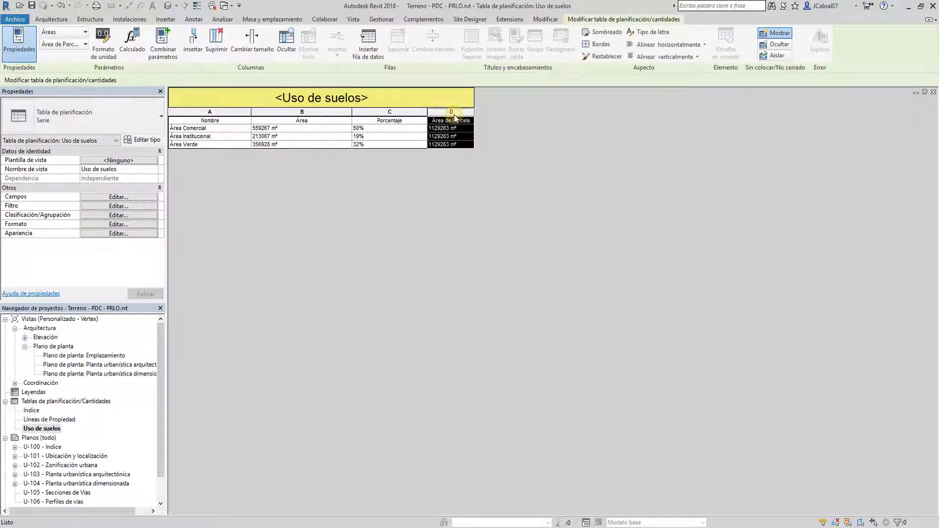
{"action": "left_click", "coordinate": [292, 43]}
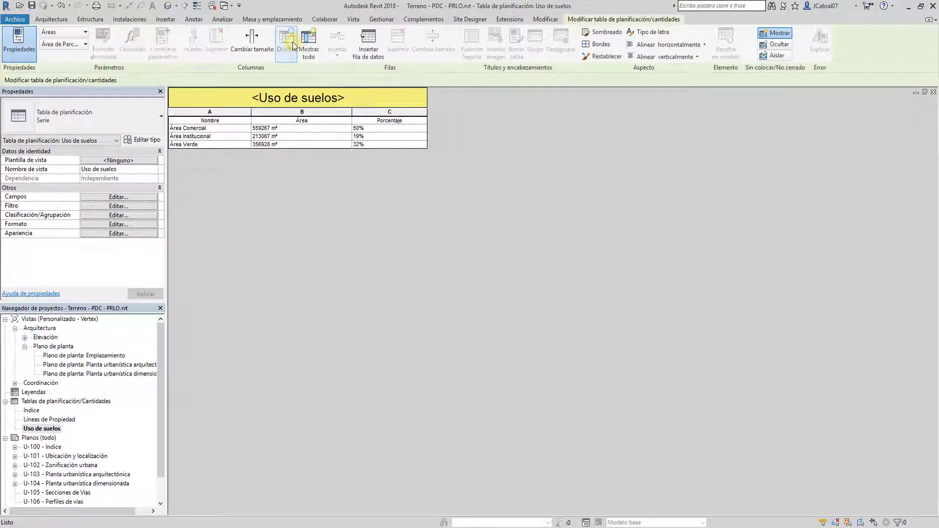
{"action": "left_click", "coordinate": [414, 146]}
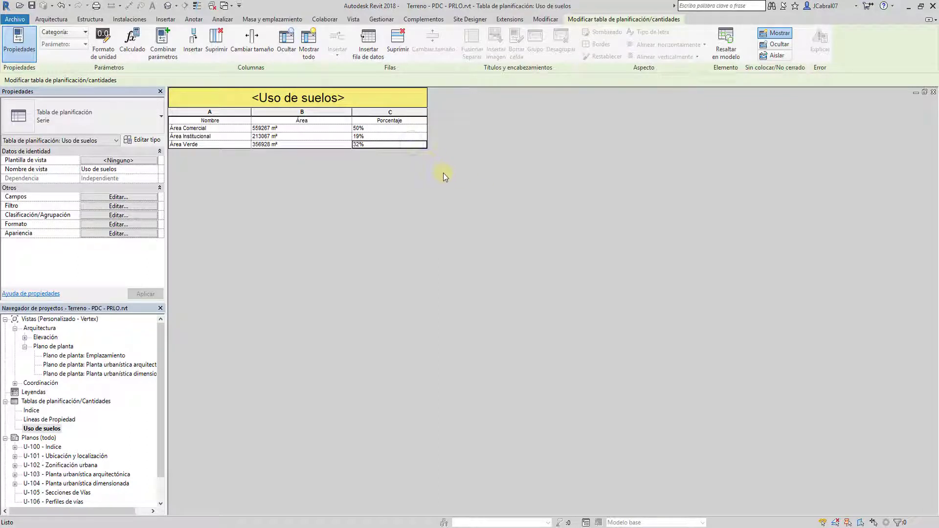
{"action": "left_click", "coordinate": [315, 52]}
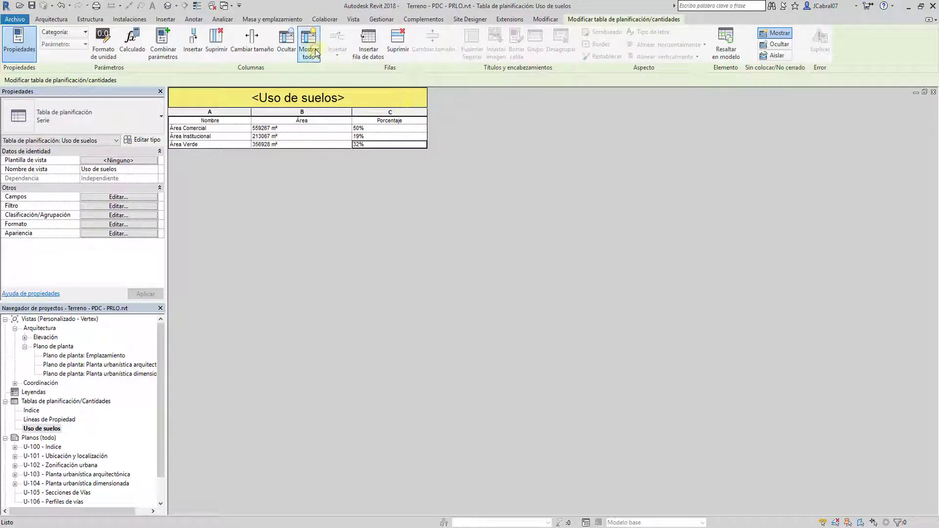
- Remove the Área de Parcela field from the schedule and close the schedule view
{"action": "left_click", "coordinate": [134, 196]}
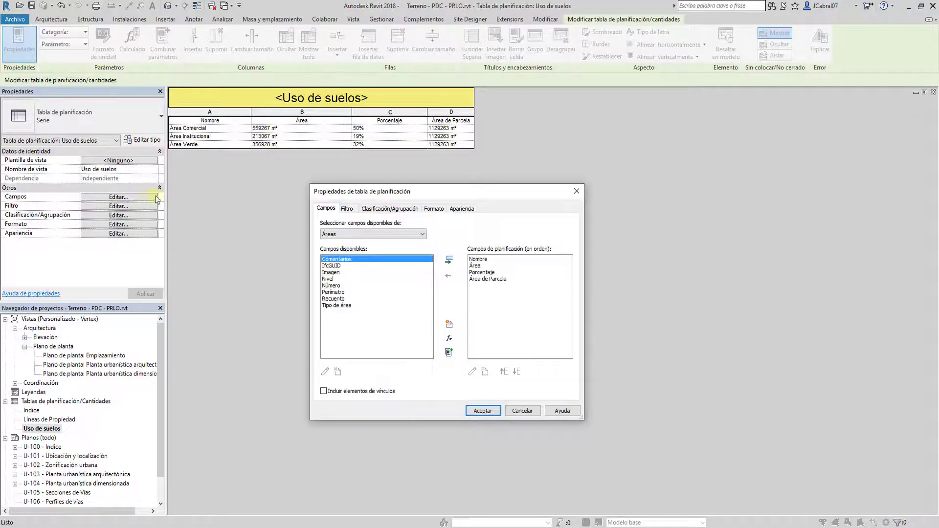
{"action": "left_click", "coordinate": [484, 278]}
{"action": "left_click", "coordinate": [449, 276]}
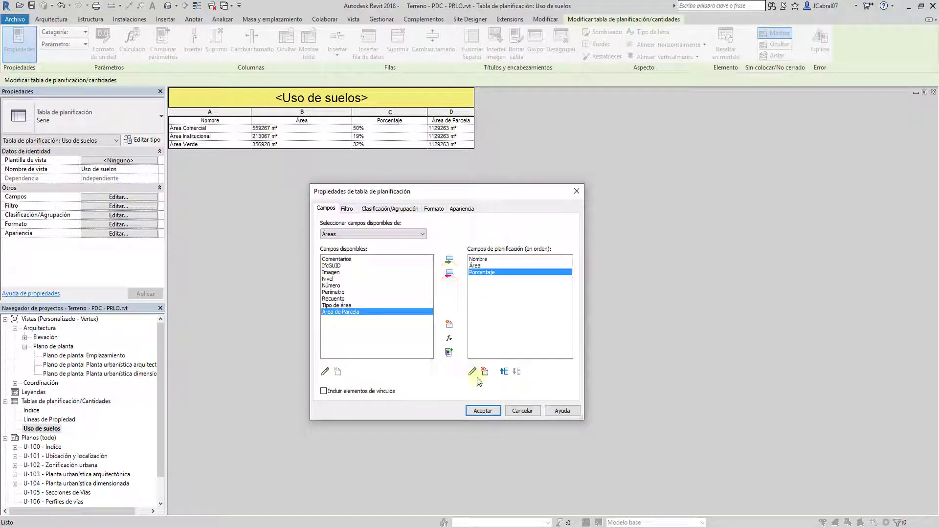
{"action": "left_click", "coordinate": [483, 411]}
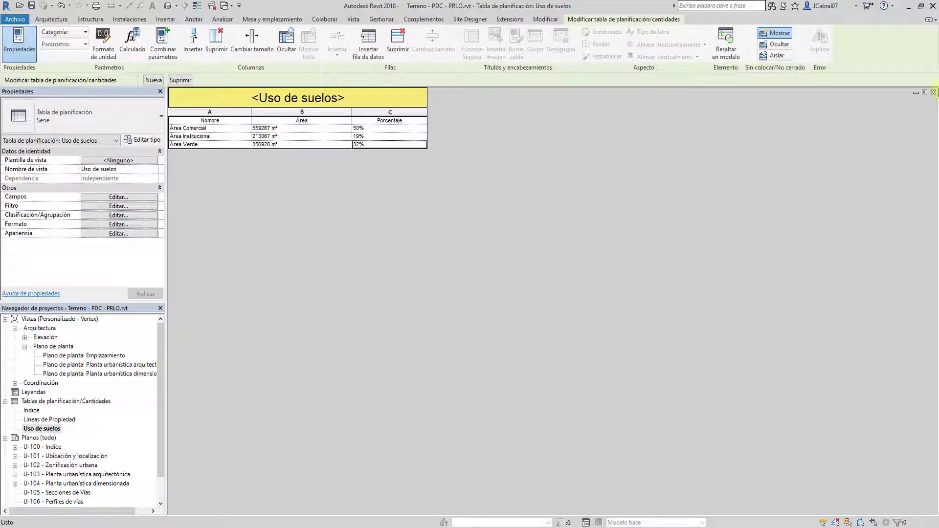
{"action": "left_click", "coordinate": [934, 92]}
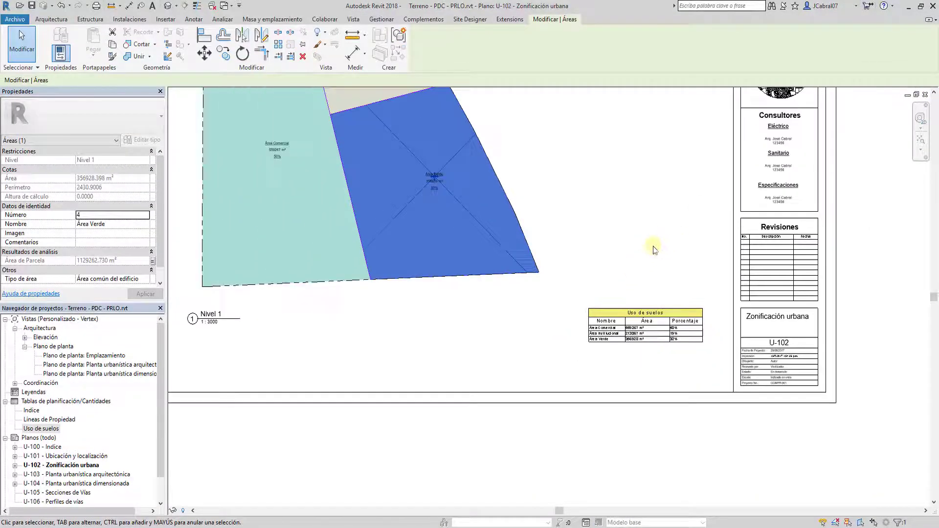
- Recentre sheet U-102 and activate the Nivel 1 area plan viewport
{"action": "scroll", "coordinate": [655, 249], "scroll_direction": "down", "scroll_amount": 2}
{"action": "left_click", "coordinate": [825, 284]}
{"action": "scroll", "coordinate": [833, 309], "scroll_direction": "down", "scroll_amount": 1}
{"action": "middle_click_drag", "start_coordinate": [833, 311], "coordinate": [830, 378]}
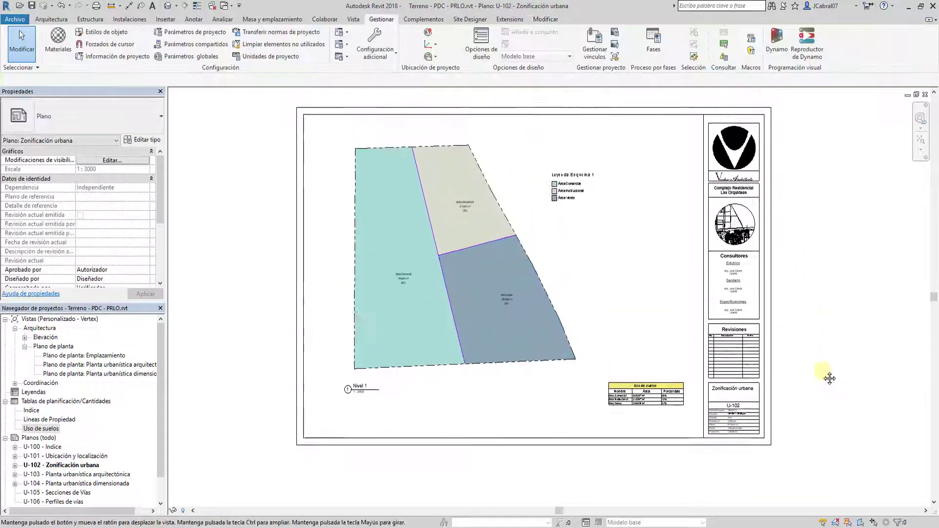
{"action": "scroll", "coordinate": [625, 326], "scroll_direction": "up", "scroll_amount": 2}
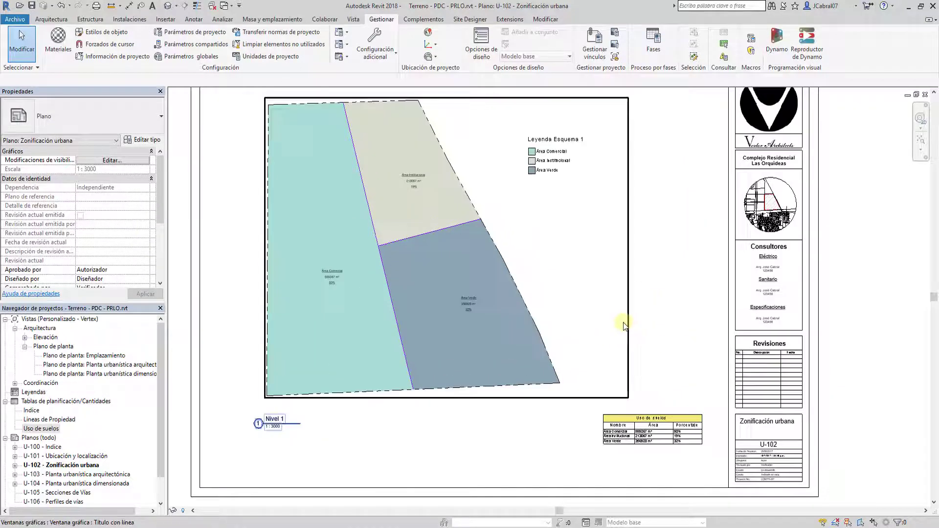
{"action": "middle_click_drag", "start_coordinate": [650, 307], "coordinate": [681, 313]}
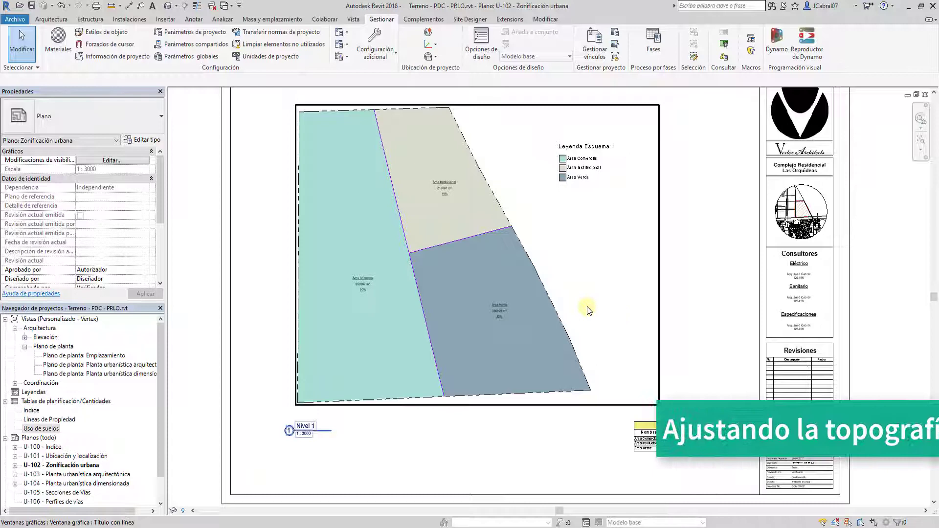
{"action": "double_click", "coordinate": [589, 310]}
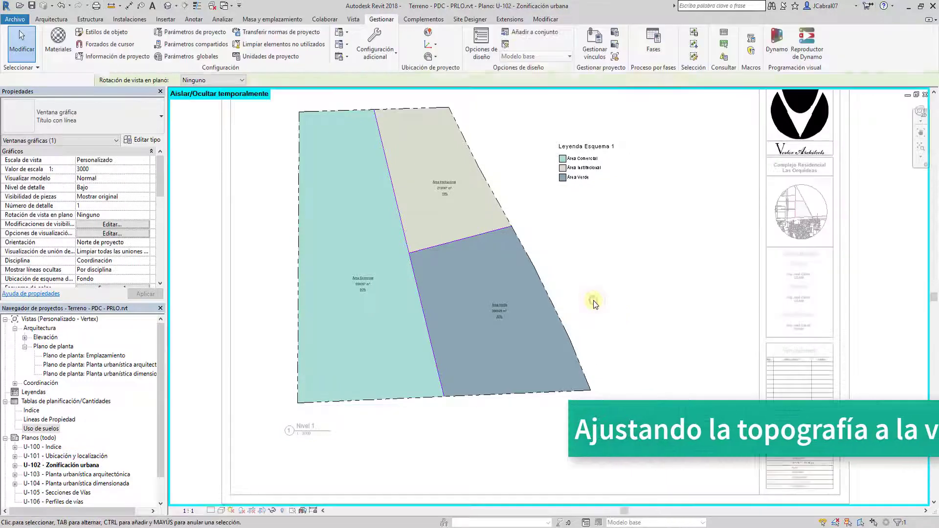
- Turn on the Topografía category in the area plan's visibility overrides
{"action": "left_click", "coordinate": [112, 224]}
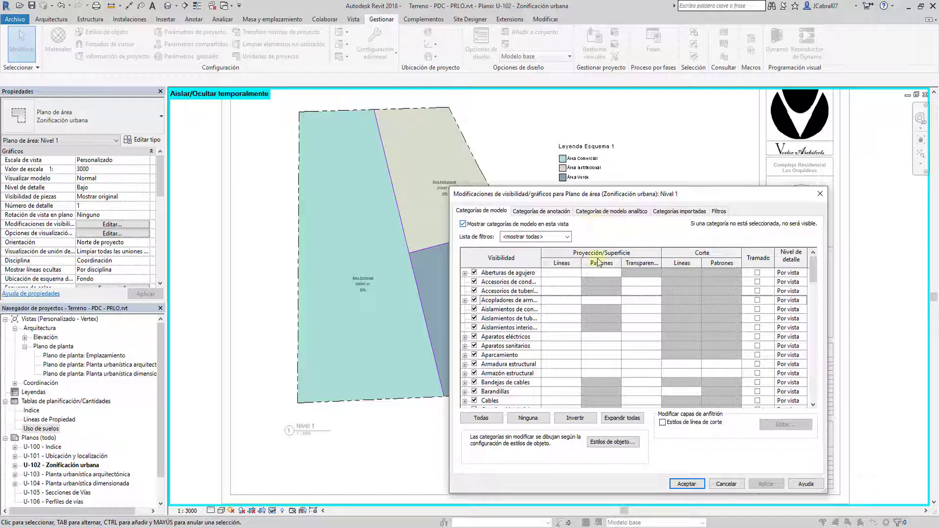
{"action": "left_click", "coordinate": [509, 338]}
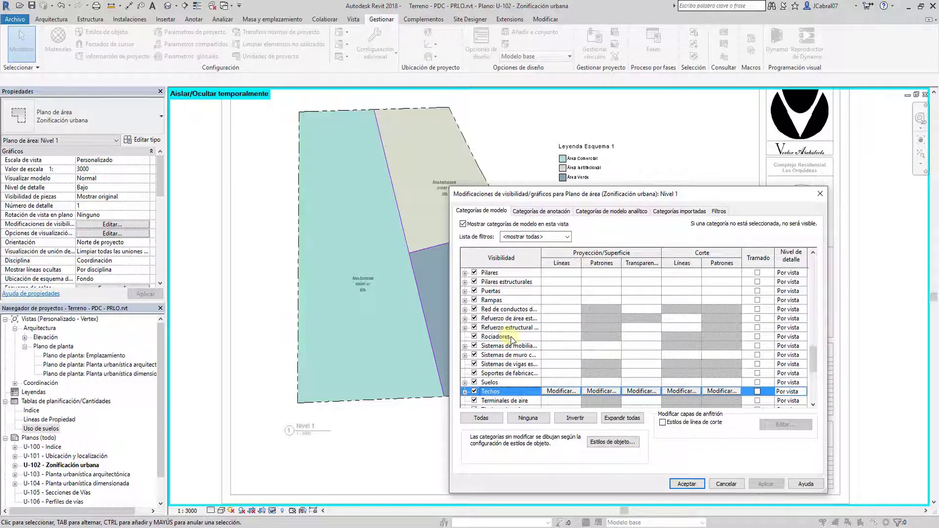
{"action": "key", "text": "t"}
{"action": "scroll", "coordinate": [540, 350], "scroll_direction": "down", "scroll_amount": 1}
{"action": "left_click", "coordinate": [504, 392]}
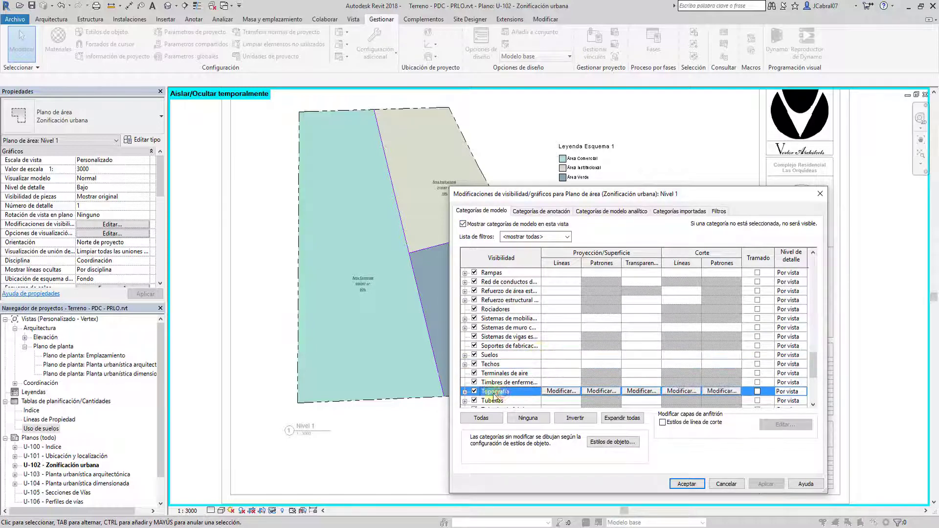
{"action": "left_click", "coordinate": [465, 393]}
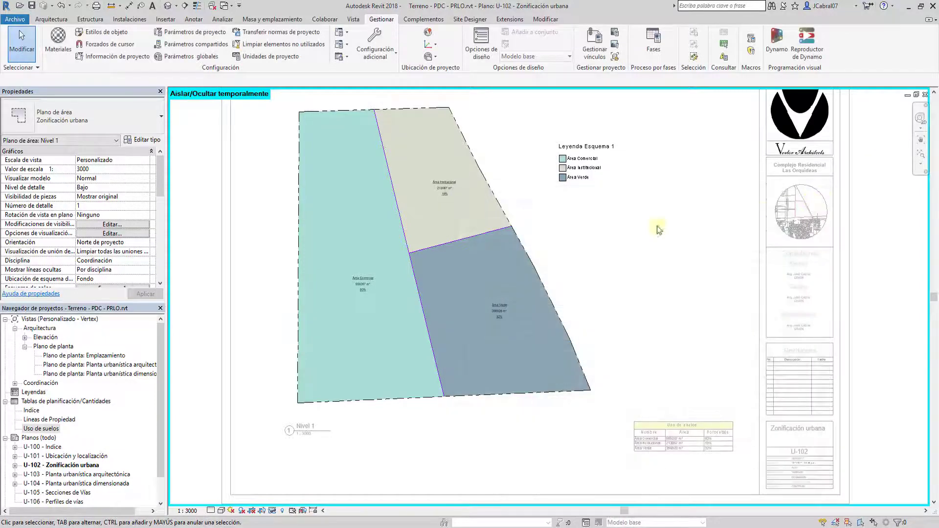
{"action": "left_click", "coordinate": [820, 195]}
- Set the view range cut plane and top offsets to 50
{"action": "left_click_drag", "start_coordinate": [161, 176], "coordinate": [158, 230]}
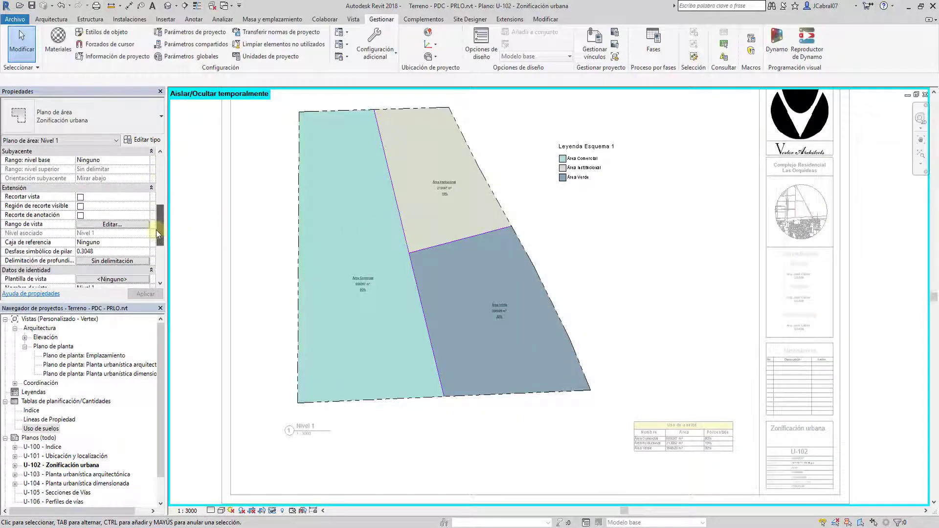
{"action": "left_click", "coordinate": [124, 226]}
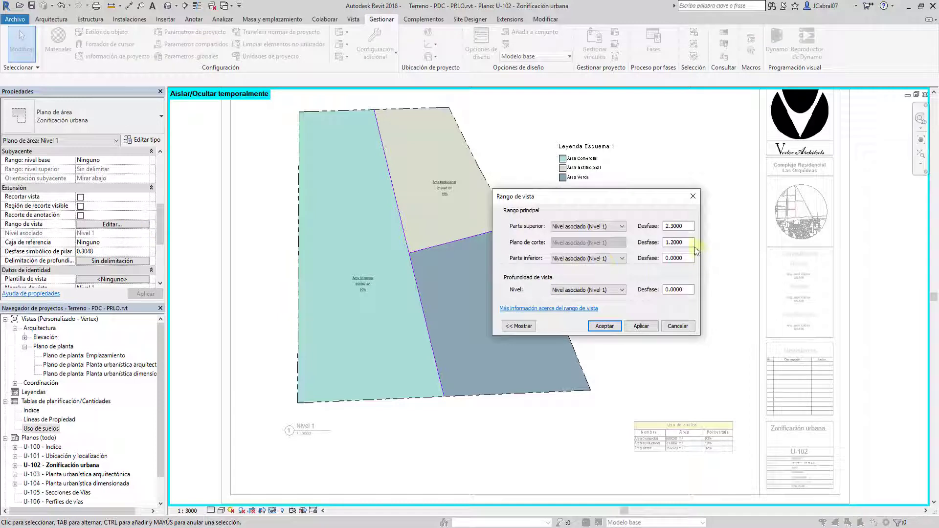
{"action": "left_click_drag", "start_coordinate": [691, 243], "coordinate": [608, 238]}
{"action": "type", "text": "50"}
{"action": "key", "text": "shift+Tab"}
{"action": "type", "text": "50"}
{"action": "left_click", "coordinate": [636, 327]}
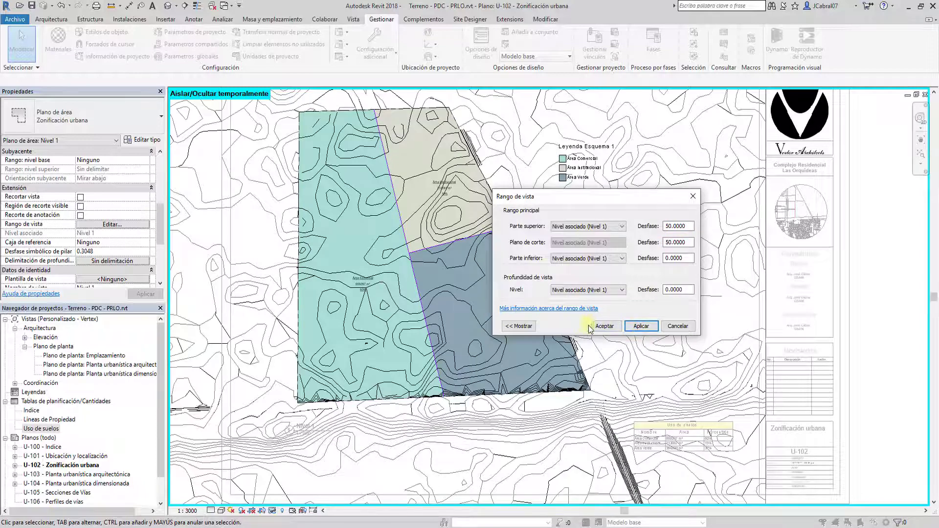
{"action": "left_click", "coordinate": [593, 325]}
{"action": "left_click", "coordinate": [631, 303]}
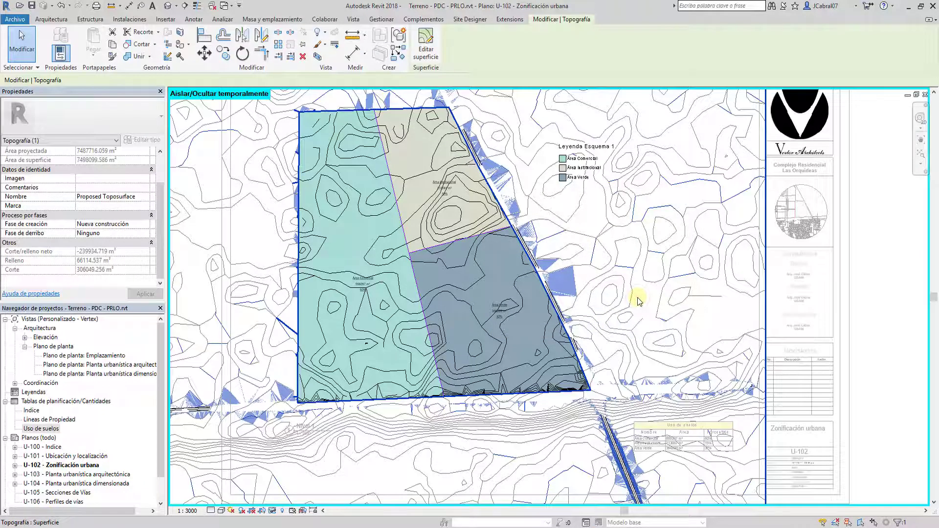
- Set the view's phase filter to Mostrar nuevo
{"action": "key", "text": "Escape"}
{"action": "scroll", "coordinate": [419, 335], "scroll_direction": "down", "scroll_amount": 1}
{"action": "scroll", "coordinate": [549, 269], "scroll_direction": "up", "scroll_amount": 2}
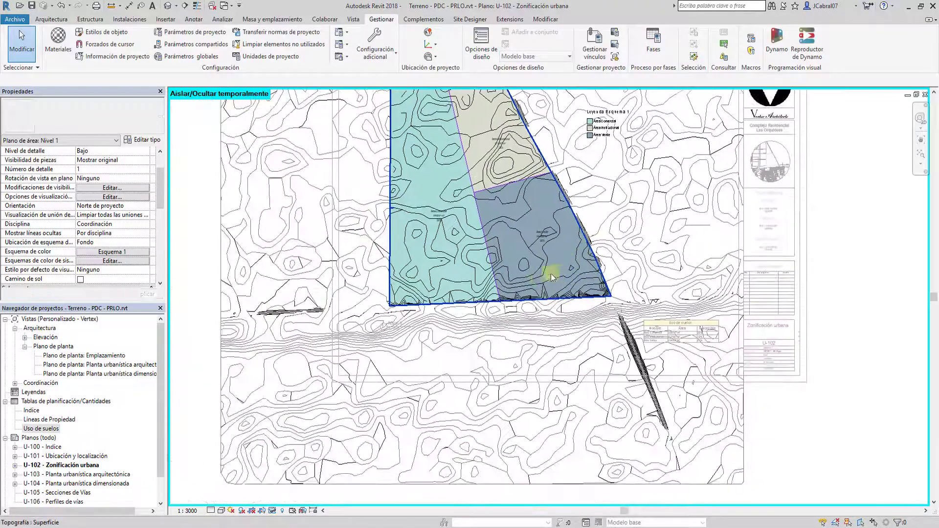
{"action": "scroll", "coordinate": [528, 409], "scroll_direction": "down", "scroll_amount": 3}
{"action": "scroll", "coordinate": [396, 299], "scroll_direction": "up", "scroll_amount": 1}
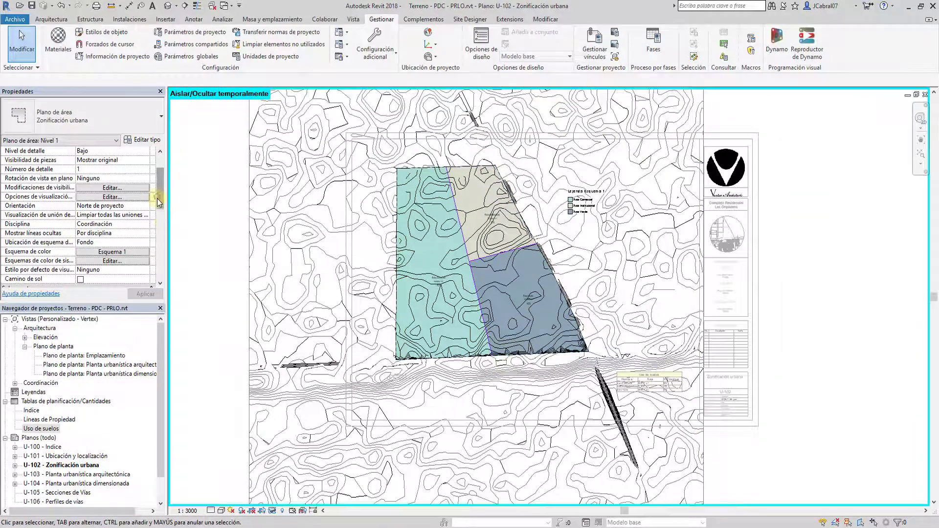
{"action": "left_click_drag", "start_coordinate": [157, 203], "coordinate": [157, 274]}
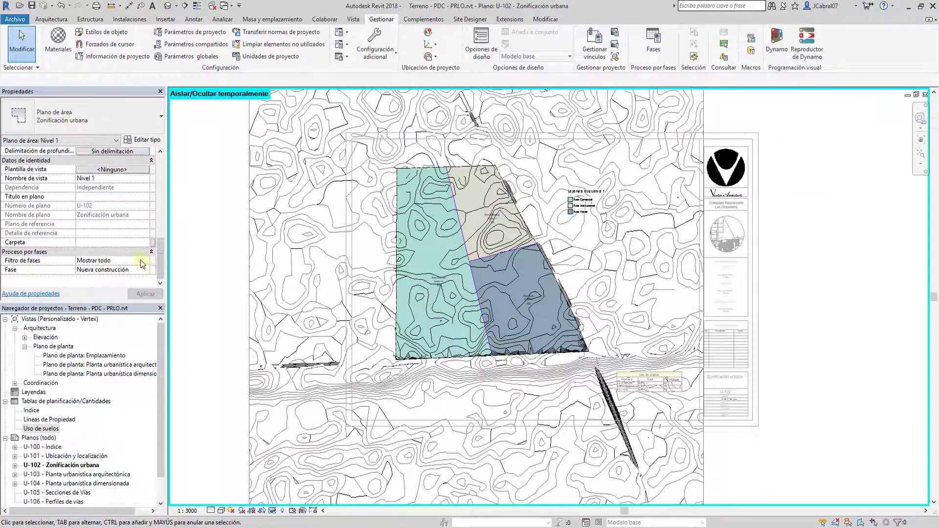
{"action": "left_click", "coordinate": [142, 260]}
{"action": "left_click", "coordinate": [95, 300]}
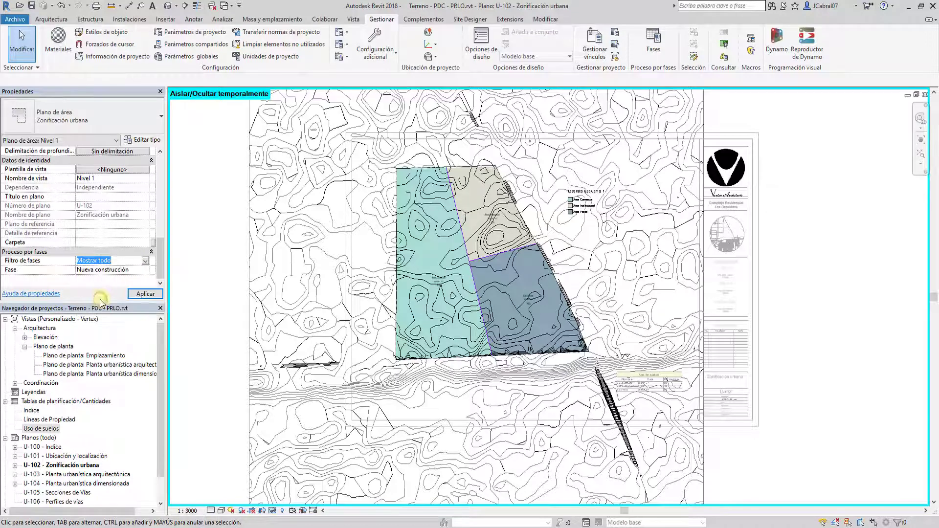
{"action": "left_click", "coordinate": [144, 294]}
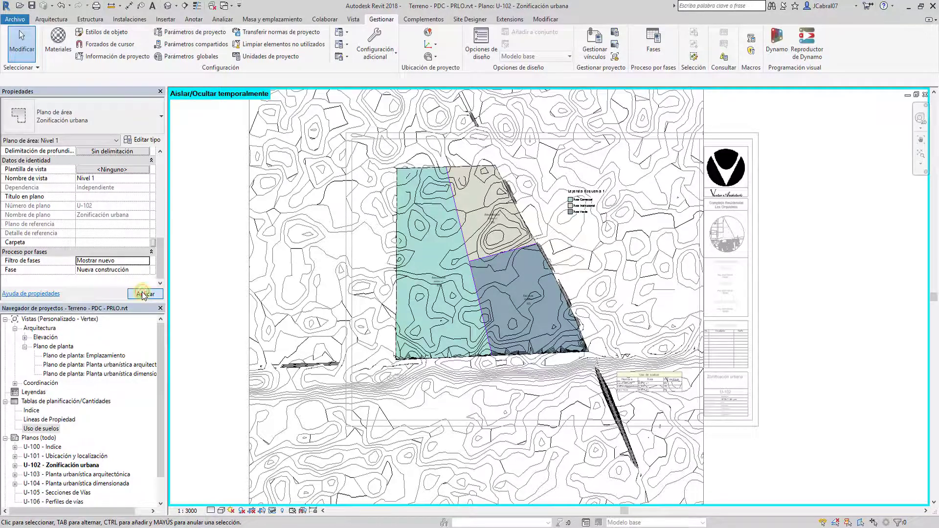
- Hide the surrounding terrain surface and all roads in this view
{"action": "left_click", "coordinate": [252, 284]}
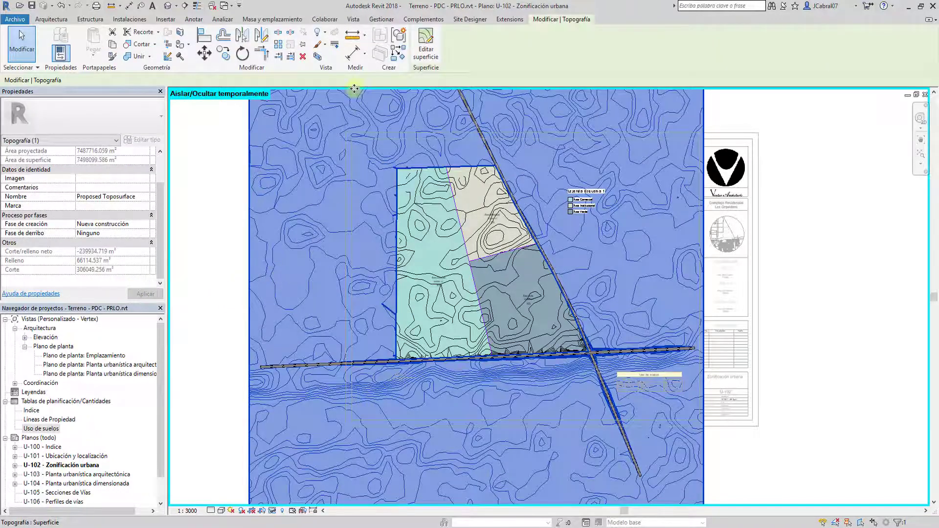
{"action": "left_click", "coordinate": [322, 39]}
{"action": "left_click", "coordinate": [349, 48]}
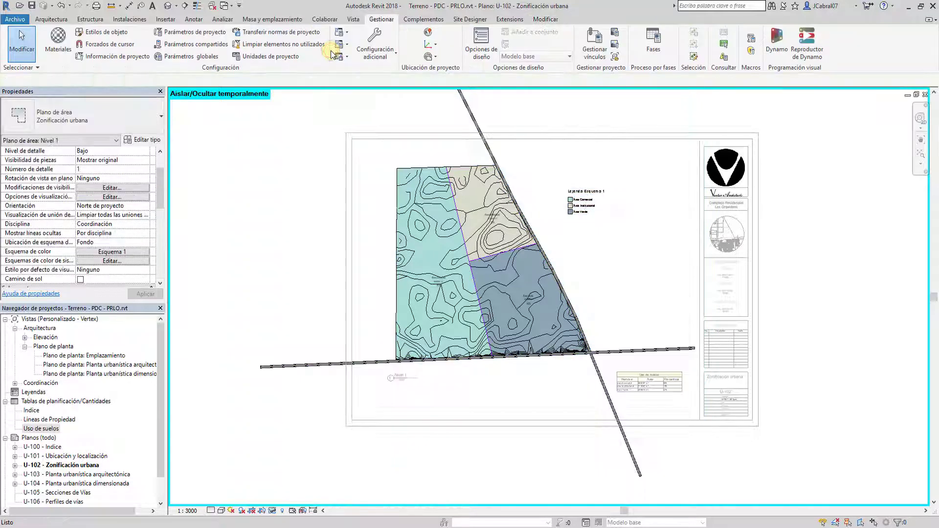
{"action": "left_click", "coordinate": [355, 363]}
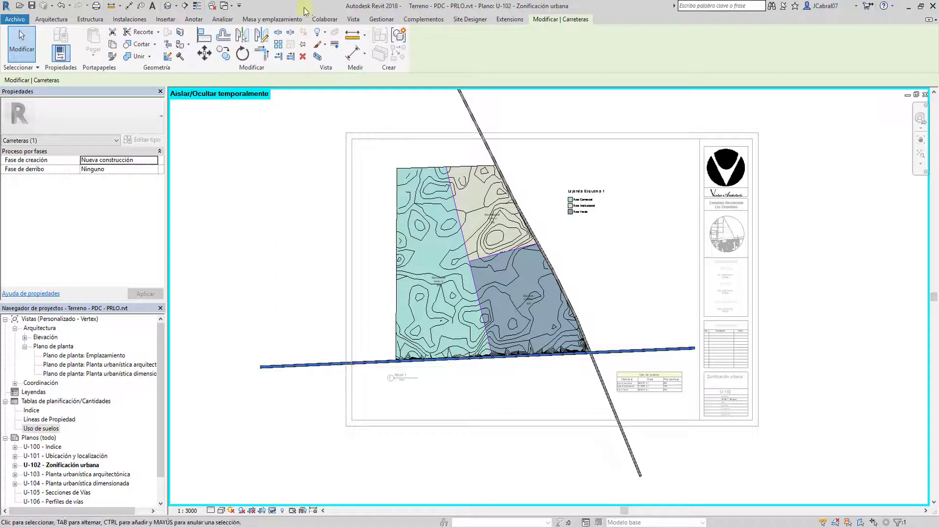
{"action": "left_click", "coordinate": [319, 32]}
{"action": "left_click", "coordinate": [333, 74]}
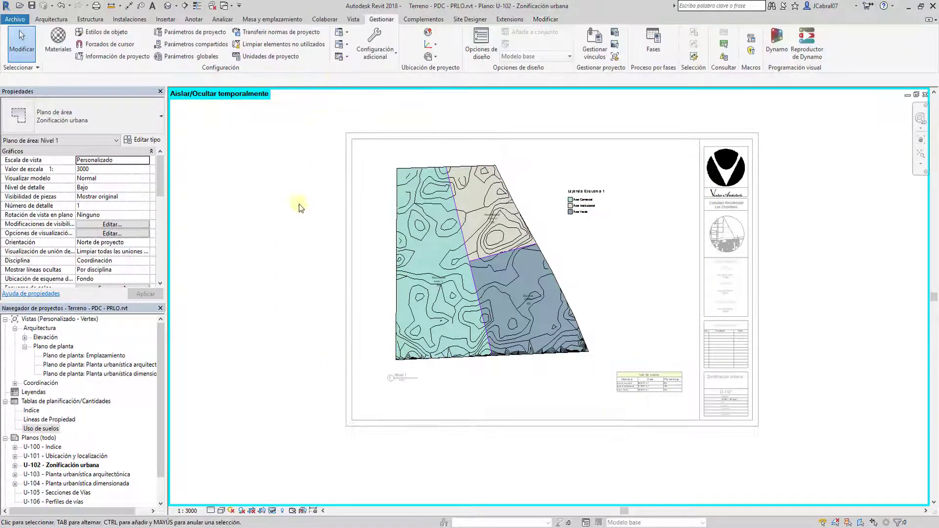
{"action": "left_click", "coordinate": [429, 236]}
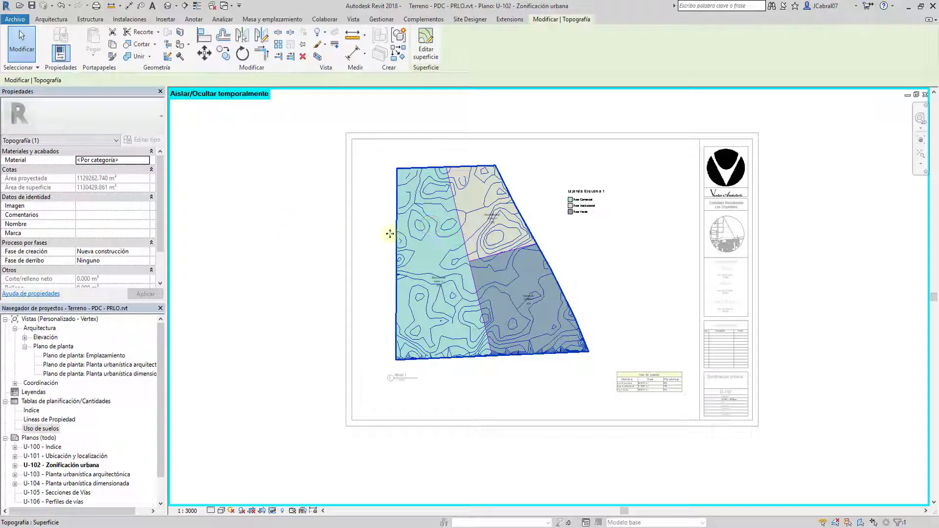
{"action": "left_click", "coordinate": [283, 181]}
{"action": "scroll", "coordinate": [501, 212], "scroll_direction": "up", "scroll_amount": 3}
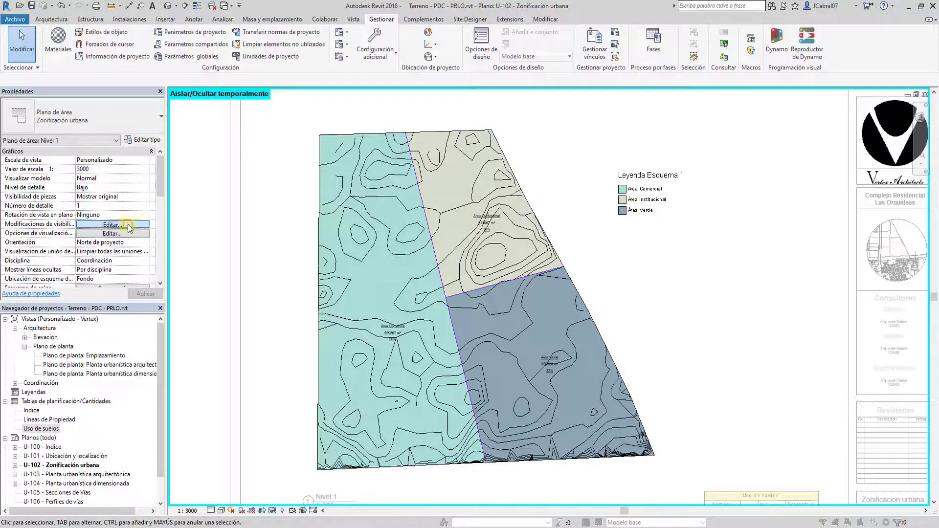
- Set the Topografía category to halftone in the view's visibility overrides
{"action": "left_click", "coordinate": [128, 224]}
{"action": "left_click", "coordinate": [515, 319]}
{"action": "scroll", "coordinate": [515, 343], "scroll_direction": "down", "scroll_amount": 5}
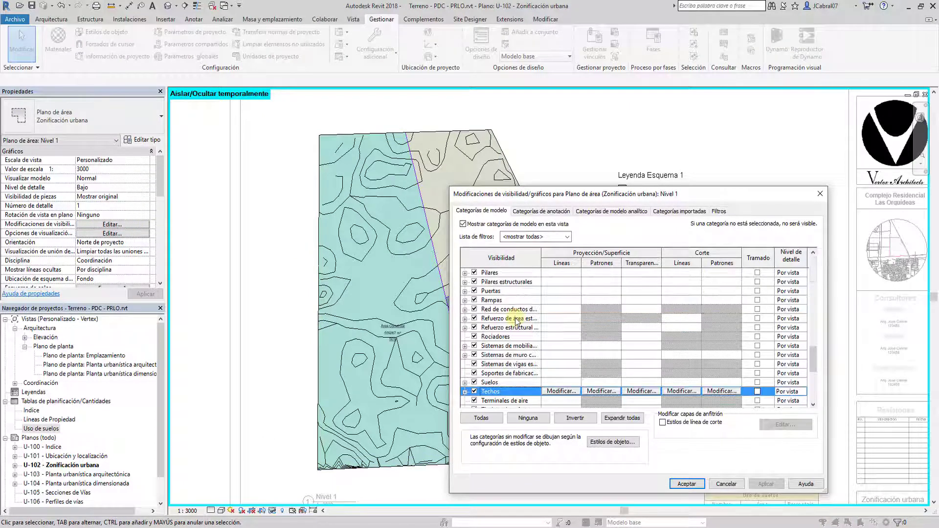
{"action": "scroll", "coordinate": [518, 378], "scroll_direction": "down", "scroll_amount": 3}
{"action": "left_click", "coordinate": [505, 382]}
{"action": "scroll", "coordinate": [505, 384], "scroll_direction": "down", "scroll_amount": 1}
{"action": "left_click", "coordinate": [506, 384]}
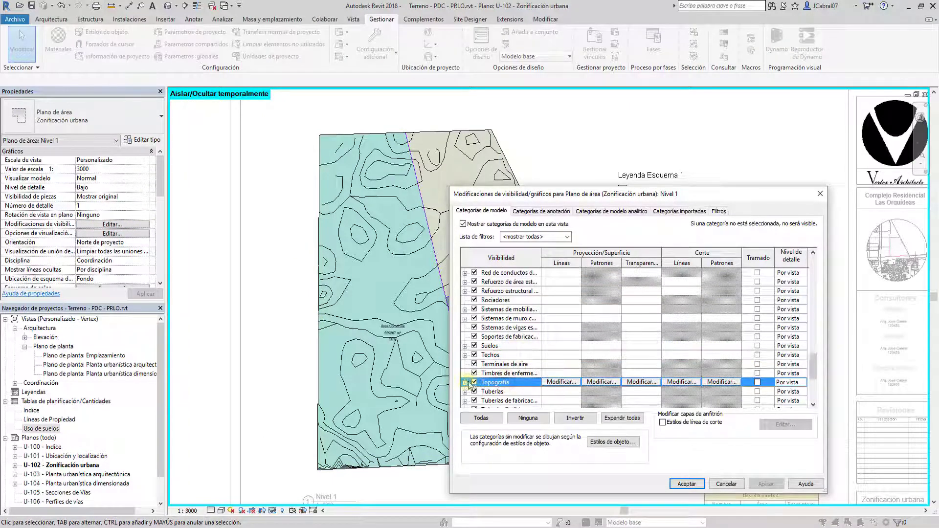
{"action": "left_click", "coordinate": [465, 382]}
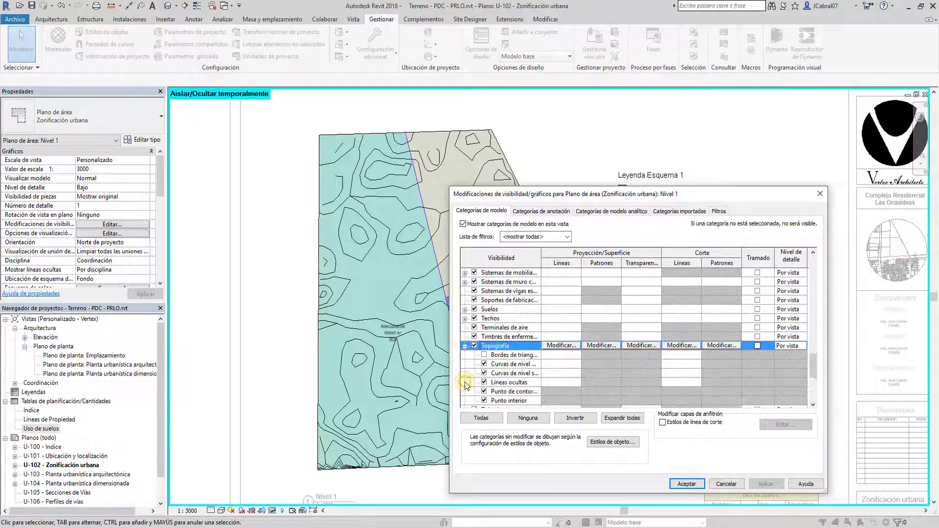
{"action": "left_click", "coordinate": [464, 346]}
{"action": "left_click", "coordinate": [757, 346]}
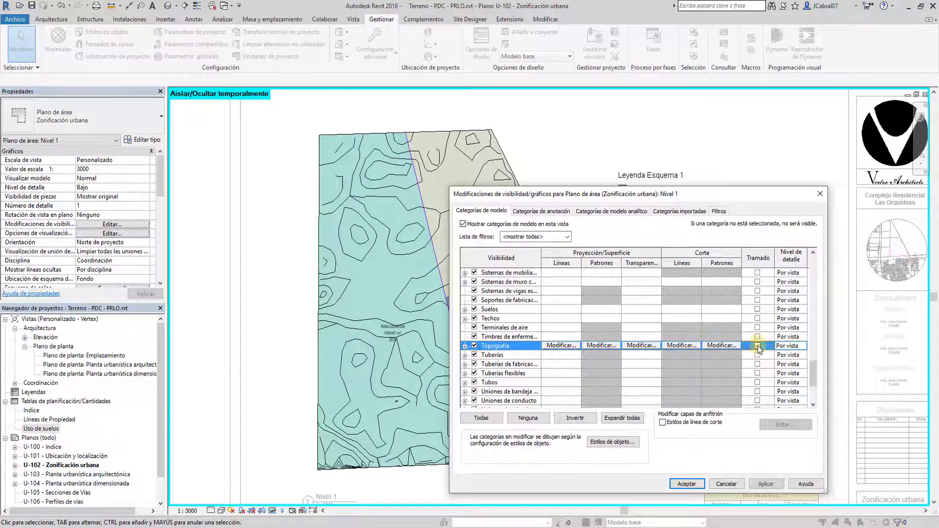
{"action": "left_click", "coordinate": [766, 484]}
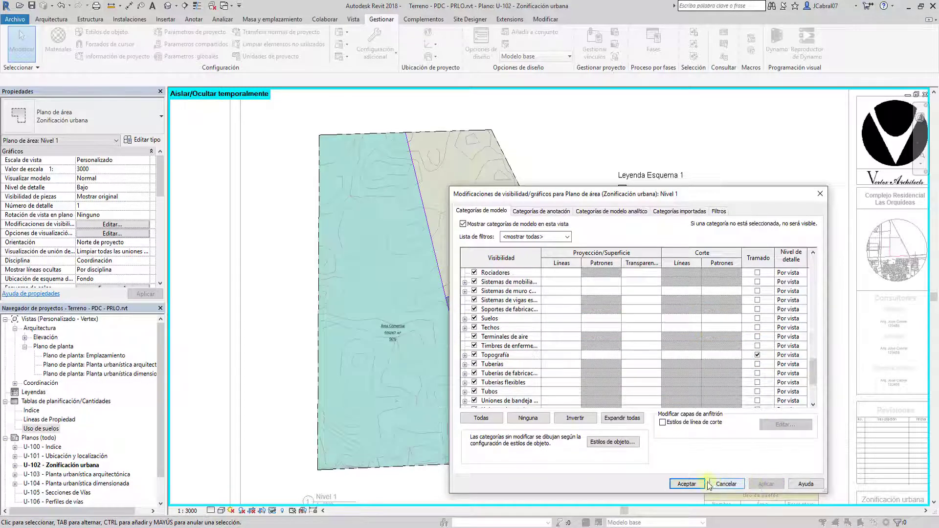
{"action": "left_click", "coordinate": [686, 483]}
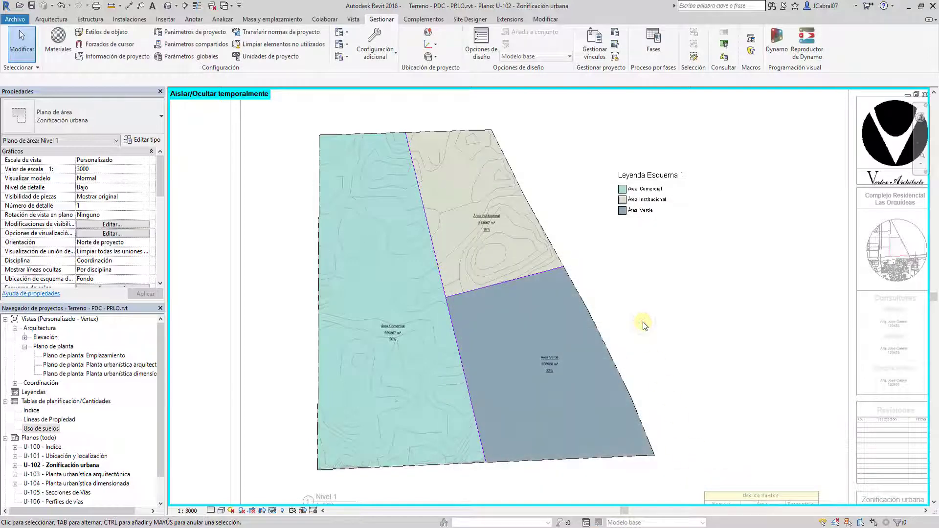
{"action": "scroll", "coordinate": [642, 322], "scroll_direction": "down", "scroll_amount": 4}
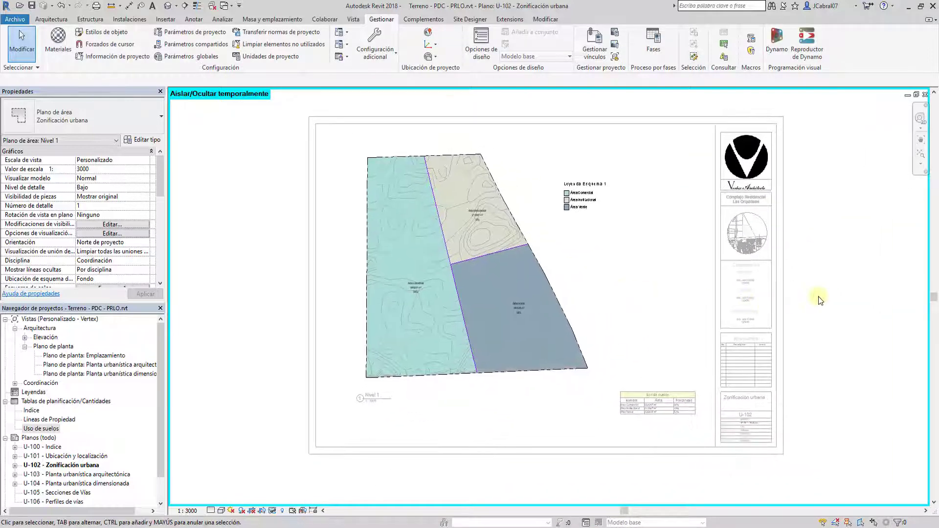
{"action": "double_click", "coordinate": [819, 298]}
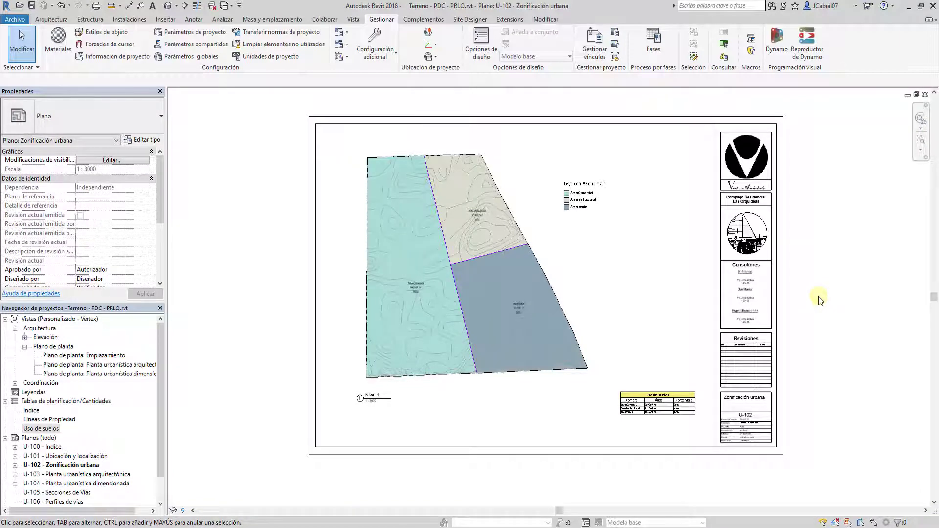
{"action": "key", "text": "z"}
{"action": "key", "text": "f"}
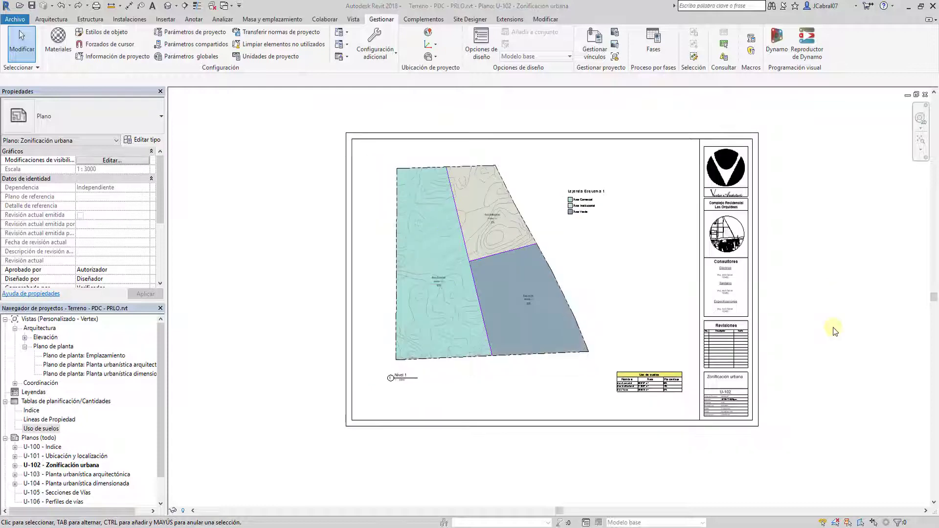
{"action": "double_click", "coordinate": [503, 295]}
{"action": "scroll", "coordinate": [506, 268], "scroll_direction": "up", "scroll_amount": 1}
{"action": "right_click", "coordinate": [682, 239]}
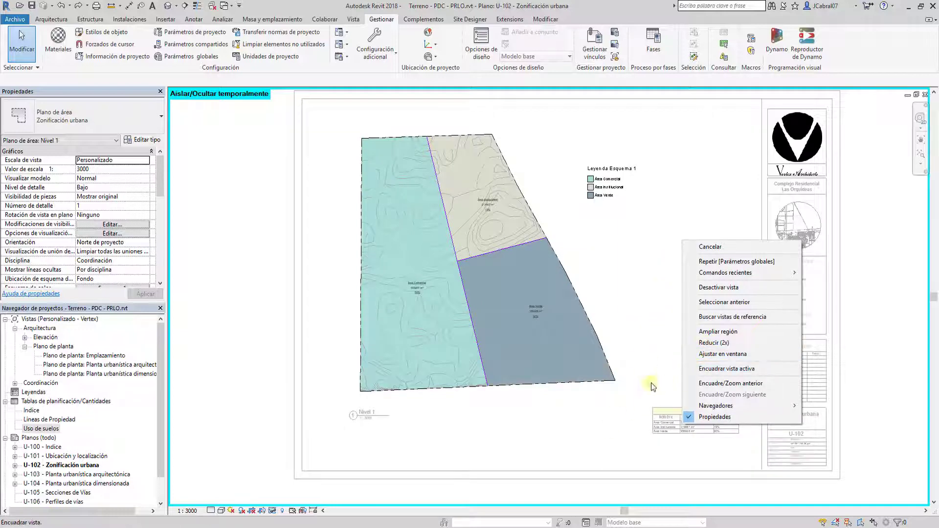
{"action": "left_click", "coordinate": [272, 510]}
{"action": "left_click", "coordinate": [279, 502]}
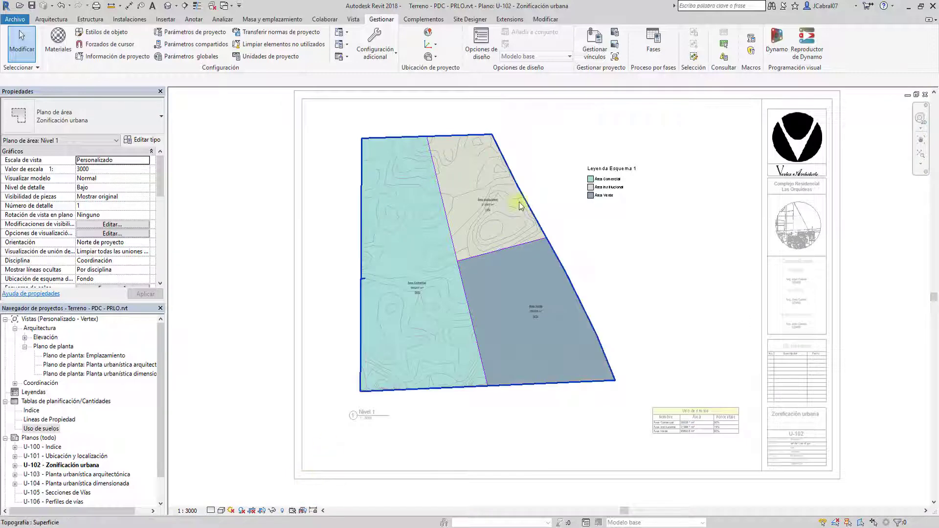
{"action": "left_click", "coordinate": [465, 262]}
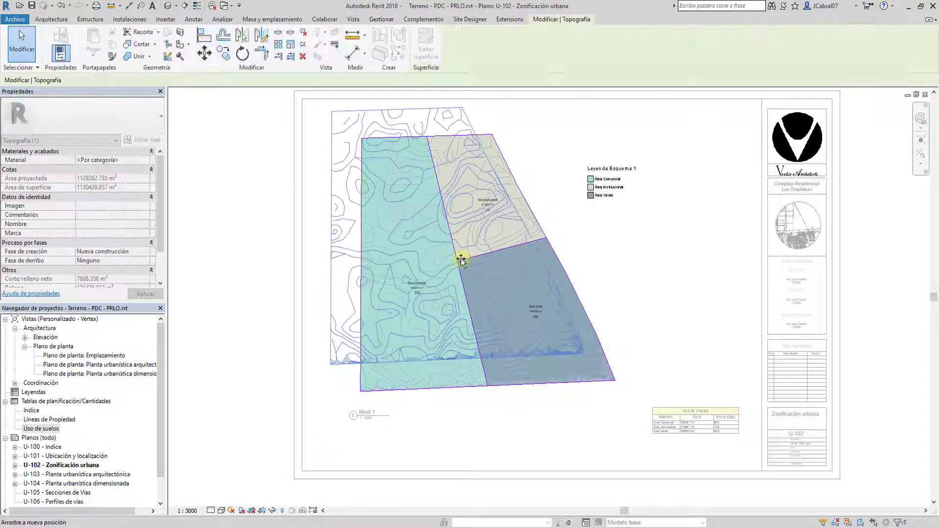
{"action": "left_click", "coordinate": [460, 260]}
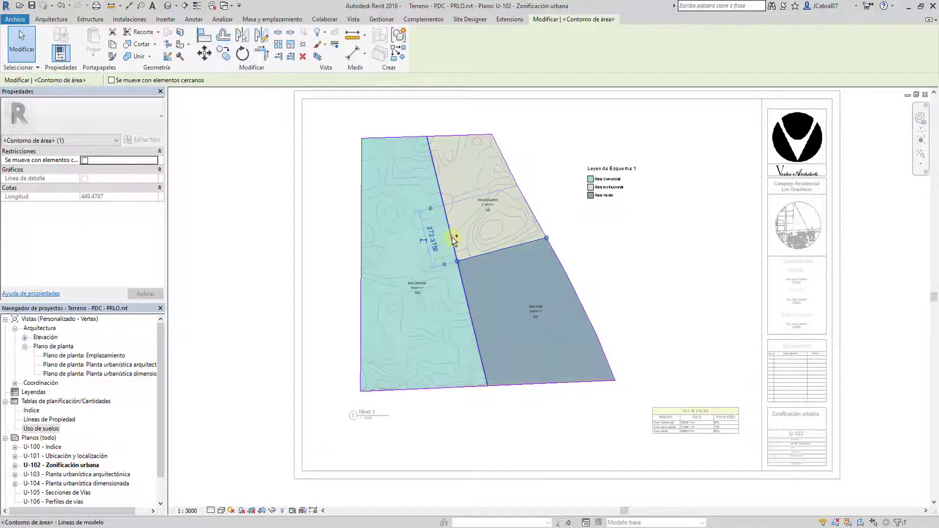
{"action": "left_click", "coordinate": [464, 283], "text": "ctrl"}
{"action": "left_click", "coordinate": [535, 129]}
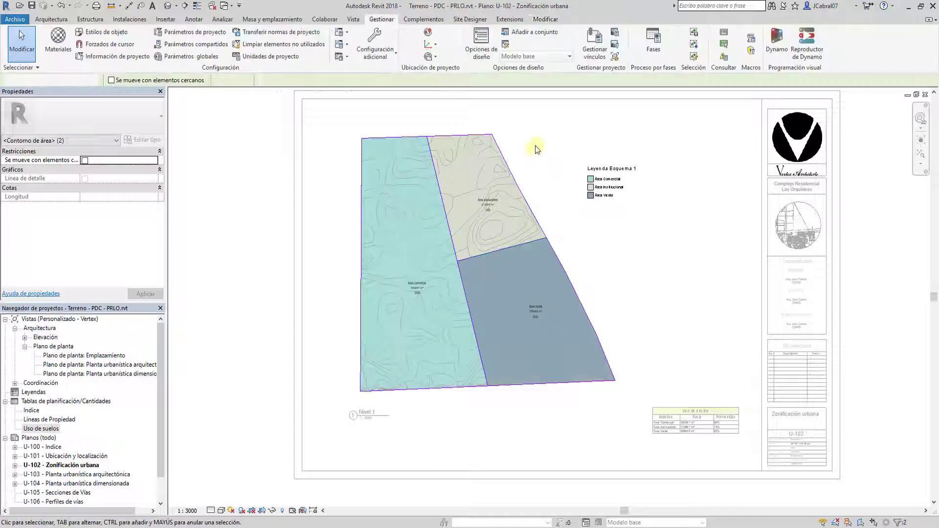
{"action": "left_click_drag", "start_coordinate": [393, 124], "coordinate": [518, 348]}
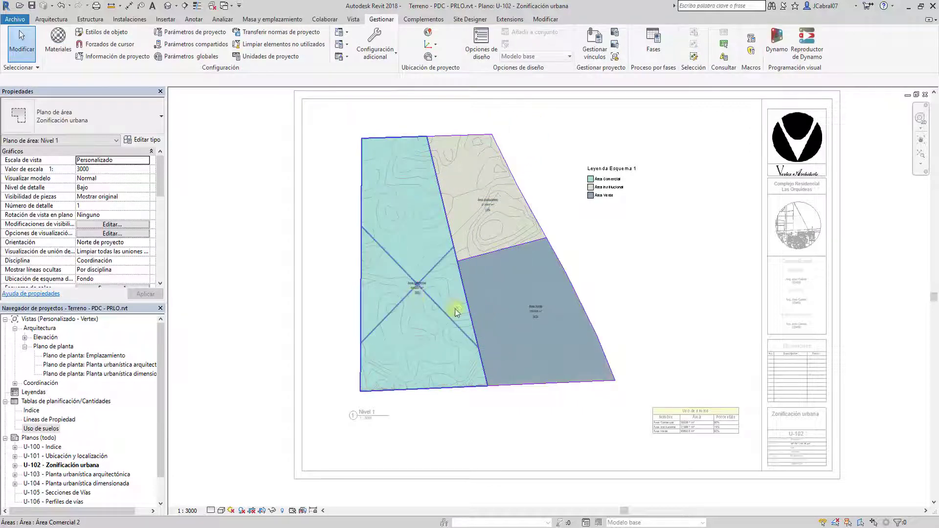
{"action": "left_click_drag", "start_coordinate": [657, 436], "coordinate": [360, 161]}
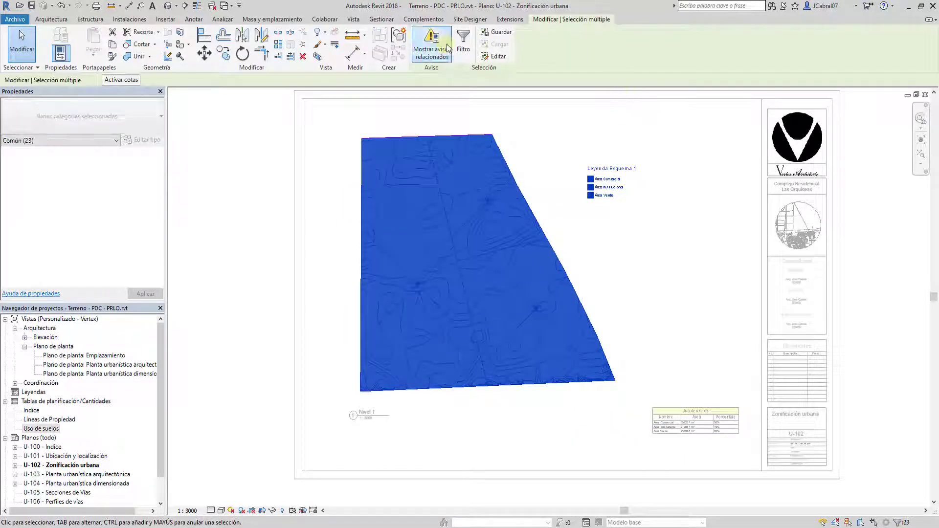
{"action": "left_click", "coordinate": [464, 43]}
{"action": "left_click", "coordinate": [529, 220]}
{"action": "left_click", "coordinate": [381, 252]}
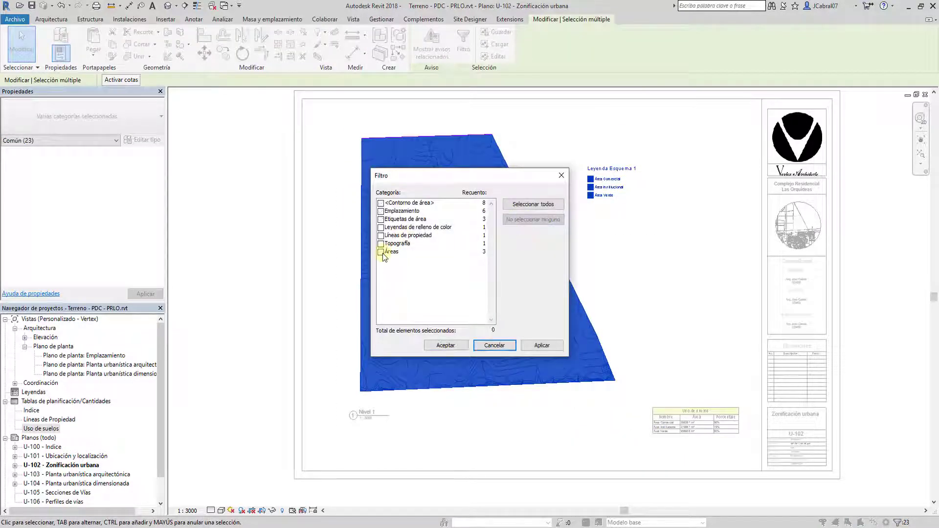
{"action": "left_click", "coordinate": [446, 345]}
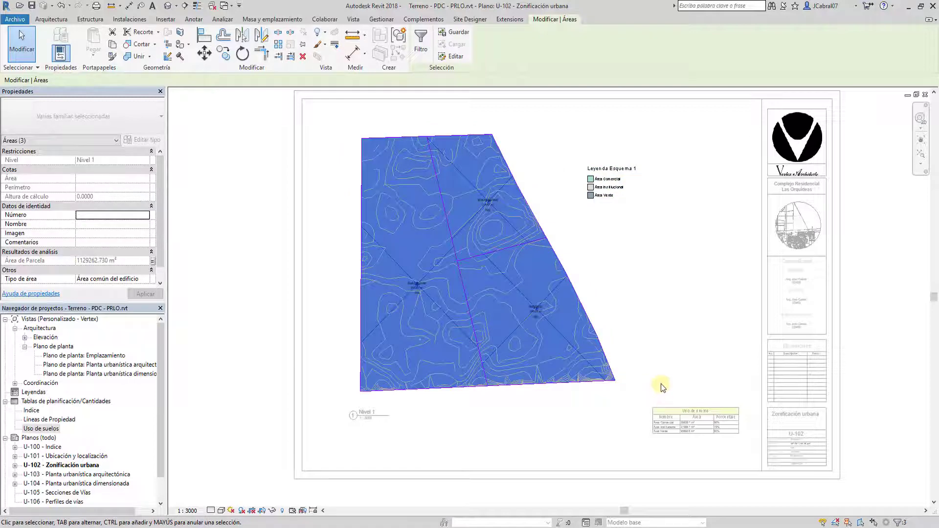
{"action": "key", "text": "Delete"}
{"action": "left_click", "coordinate": [509, 250]}
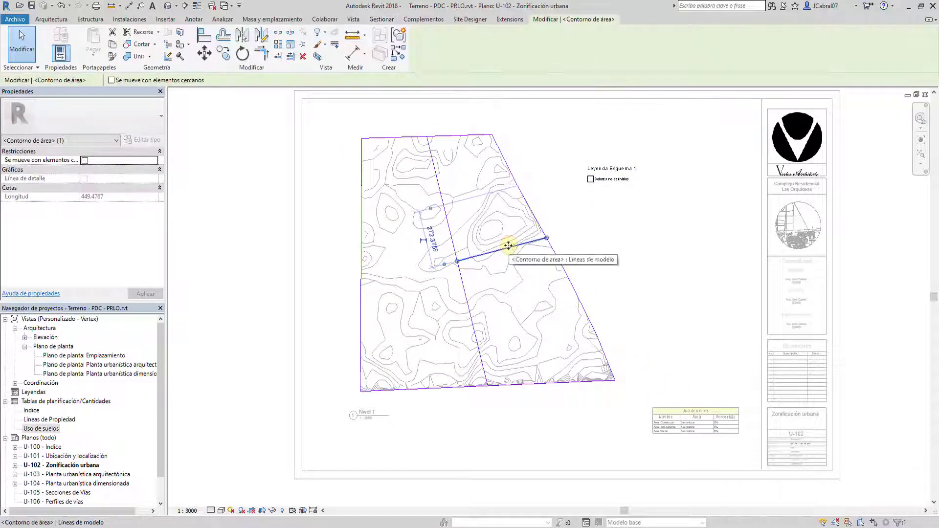
{"action": "left_click", "coordinate": [452, 238], "text": "ctrl"}
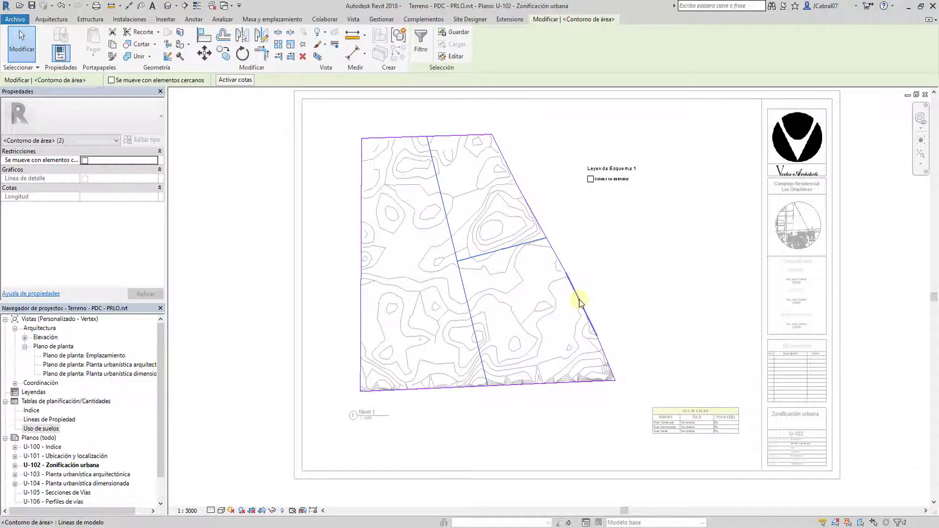
{"action": "key", "text": "Delete"}
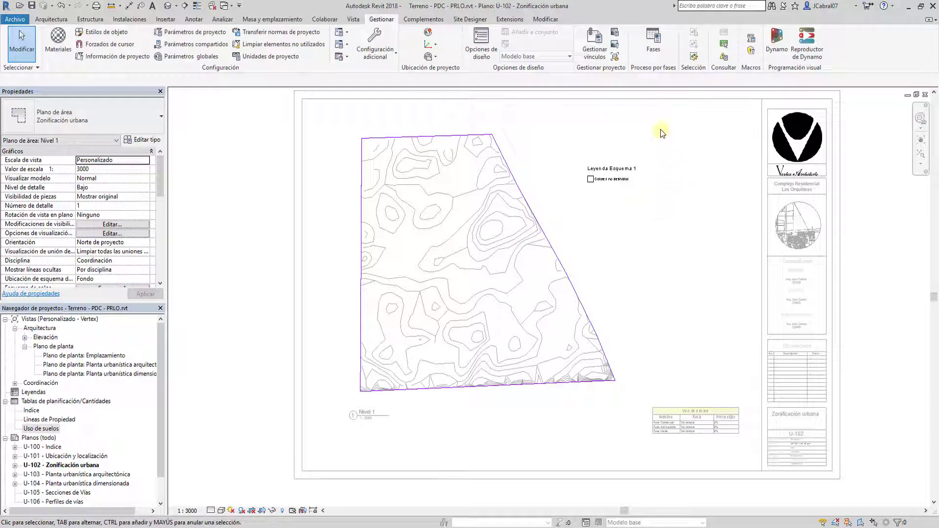
{"action": "middle_click_drag", "start_coordinate": [660, 132], "coordinate": [671, 157]}
{"action": "middle_click_drag", "start_coordinate": [718, 235], "coordinate": [696, 229]}
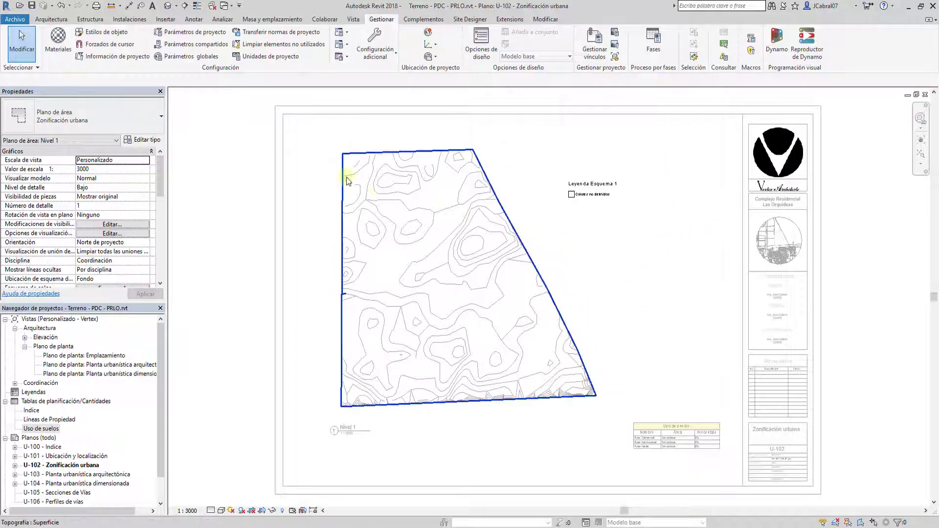
- Save the project
{"action": "left_click", "coordinate": [31, 7]}
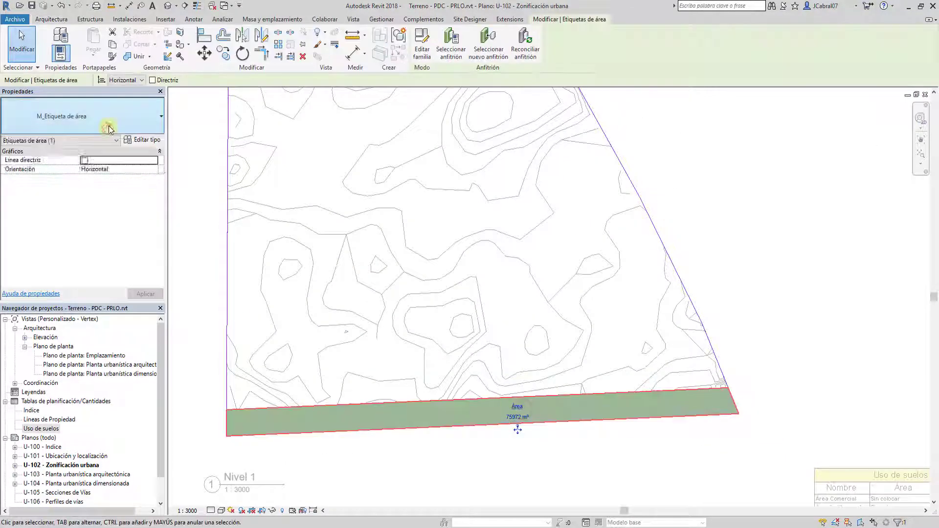
- Name the bottom band area Área Comercial
{"action": "key", "text": "Escape"}
{"action": "left_click", "coordinate": [518, 421]}
{"action": "left_click", "coordinate": [112, 224]}
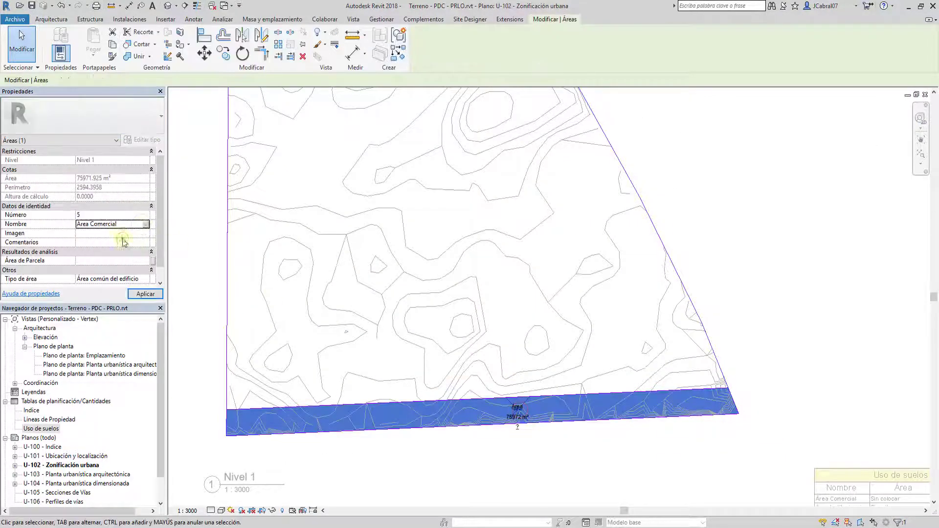
{"action": "left_click", "coordinate": [517, 421]}
{"action": "scroll", "coordinate": [514, 421], "scroll_direction": "up", "scroll_amount": 2}
{"action": "key", "text": "Escape"}
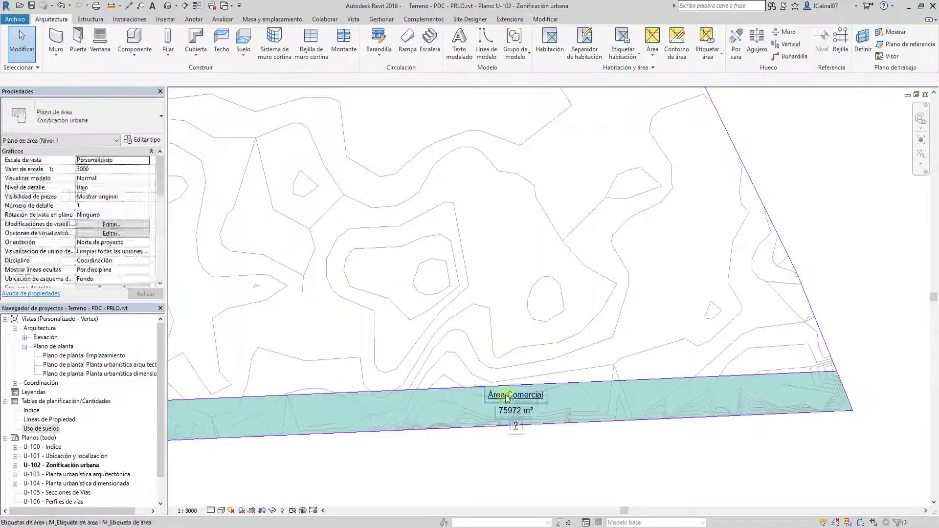
- Place the chosen area inside the bottom band
{"action": "left_click", "coordinate": [507, 399]}
{"action": "scroll", "coordinate": [523, 474], "scroll_direction": "down", "scroll_amount": 3}
{"action": "key", "text": "Escape"}
{"action": "left_click", "coordinate": [652, 42]}
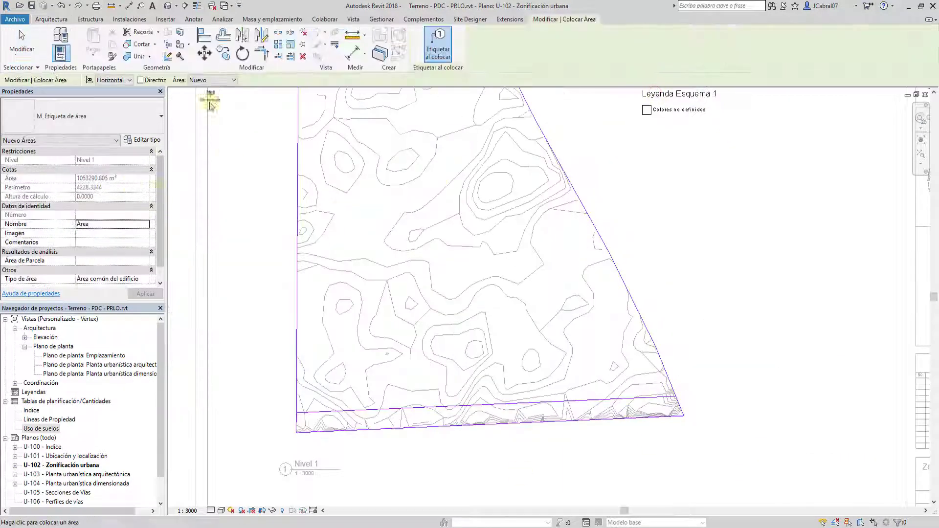
{"action": "left_click", "coordinate": [211, 80]}
{"action": "left_click", "coordinate": [215, 98]}
{"action": "left_click", "coordinate": [478, 413]}
{"action": "scroll", "coordinate": [585, 457], "scroll_direction": "up", "scroll_amount": 2}
{"action": "key", "text": "Escape"}
- Drag the band's upper boundary down, shrinking Área Comercial to 37204 m² (3%)
{"action": "scroll", "coordinate": [533, 399], "scroll_direction": "up", "scroll_amount": 2}
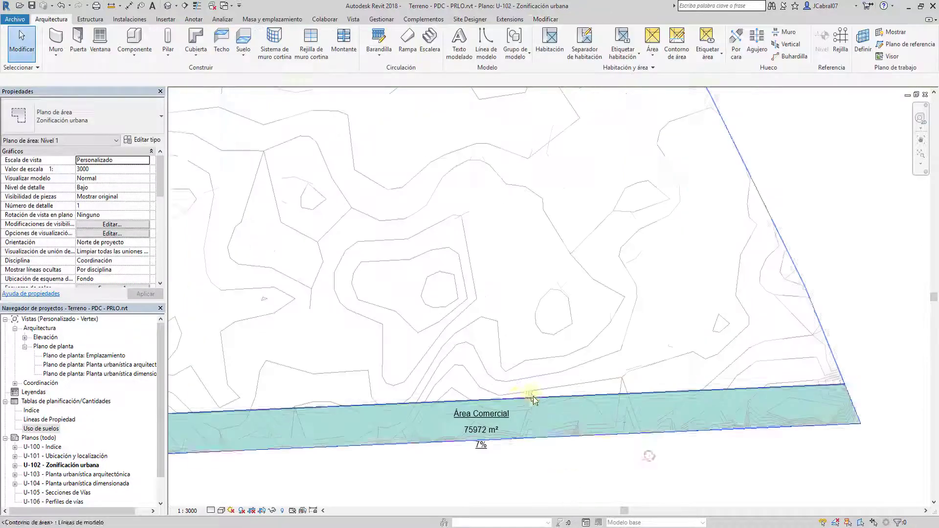
{"action": "left_click", "coordinate": [534, 399]}
{"action": "scroll", "coordinate": [518, 436], "scroll_direction": "up", "scroll_amount": 2}
{"action": "left_click_drag", "start_coordinate": [506, 368], "coordinate": [507, 397]}
{"action": "key", "text": "Escape"}
- Check sheet U-101 Ubicación y localización, then return to zoning sheet U-102
{"action": "scroll", "coordinate": [388, 231], "scroll_direction": "down", "scroll_amount": 2}
{"action": "scroll", "coordinate": [541, 294], "scroll_direction": "down", "scroll_amount": 2}
{"action": "scroll", "coordinate": [484, 311], "scroll_direction": "down", "scroll_amount": 1}
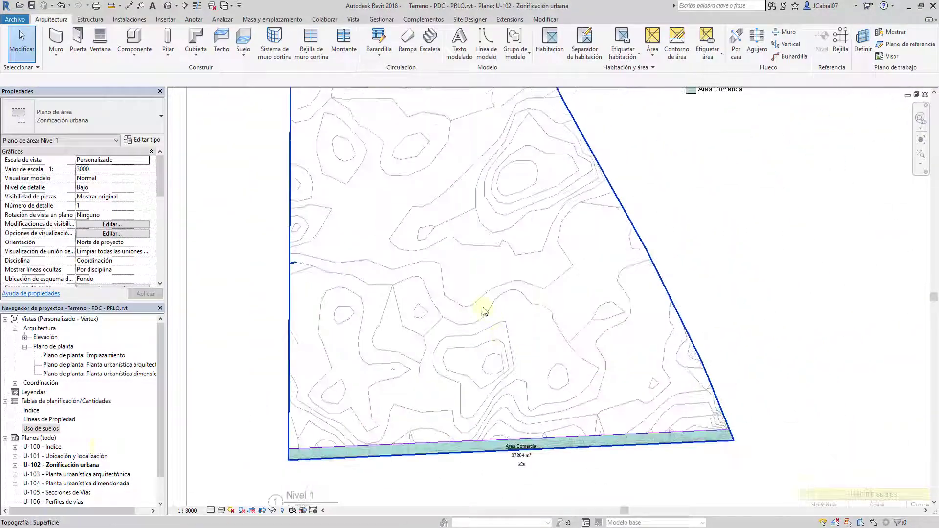
{"action": "double_click", "coordinate": [86, 456]}
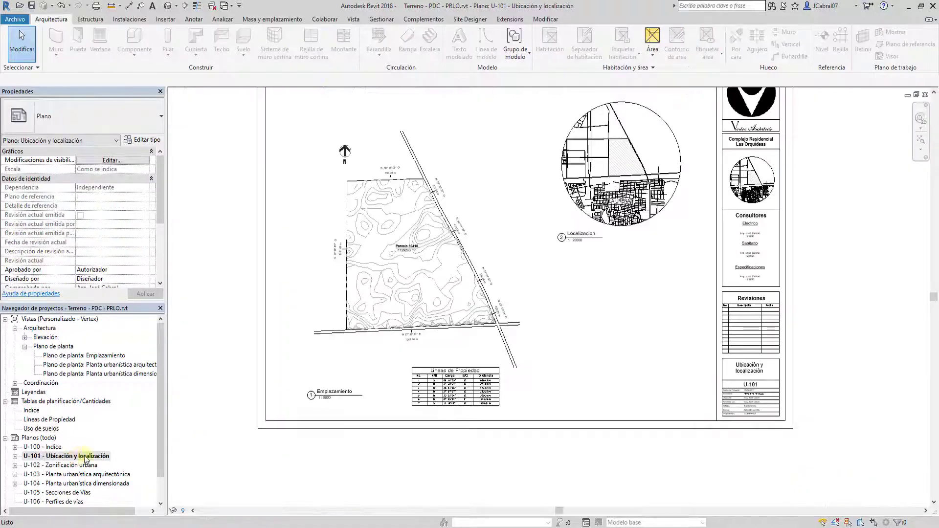
{"action": "key", "text": "ctrl+Tab"}
{"action": "scroll", "coordinate": [686, 274], "scroll_direction": "down", "scroll_amount": 3}
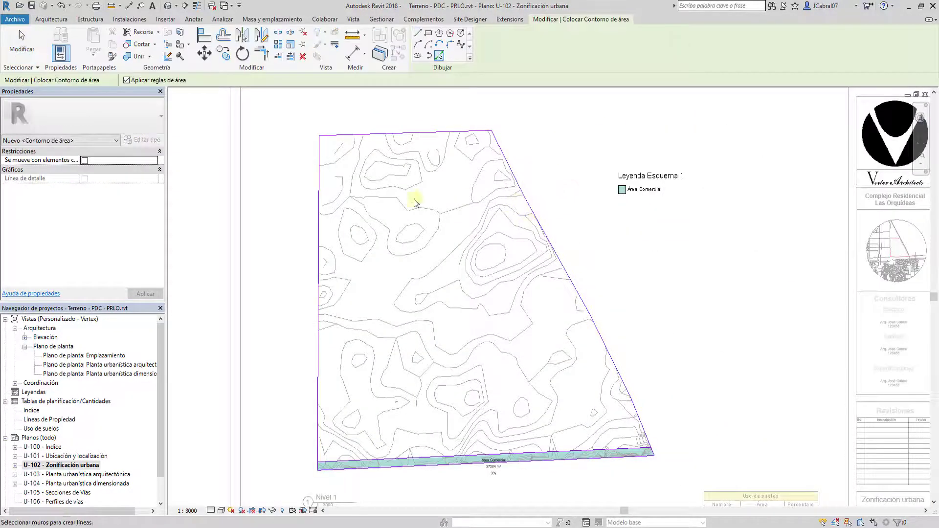
- Offset two inward copies of the top site edge, using a 200 distance
{"action": "left_click", "coordinate": [525, 197]}
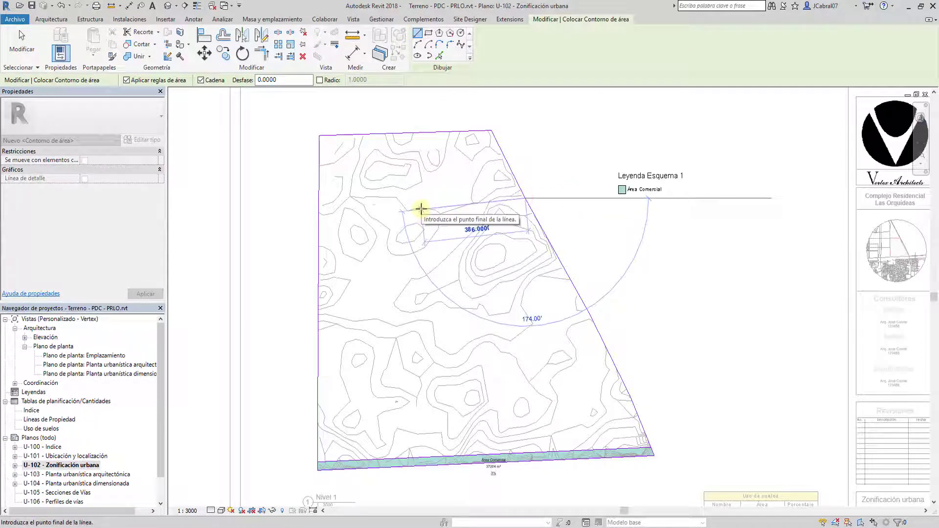
{"action": "scroll", "coordinate": [461, 211], "scroll_direction": "up", "scroll_amount": 1}
{"action": "key", "text": "Escape"}
{"action": "key", "text": "Escape"}
{"action": "key", "text": "o"}
{"action": "key", "text": "f"}
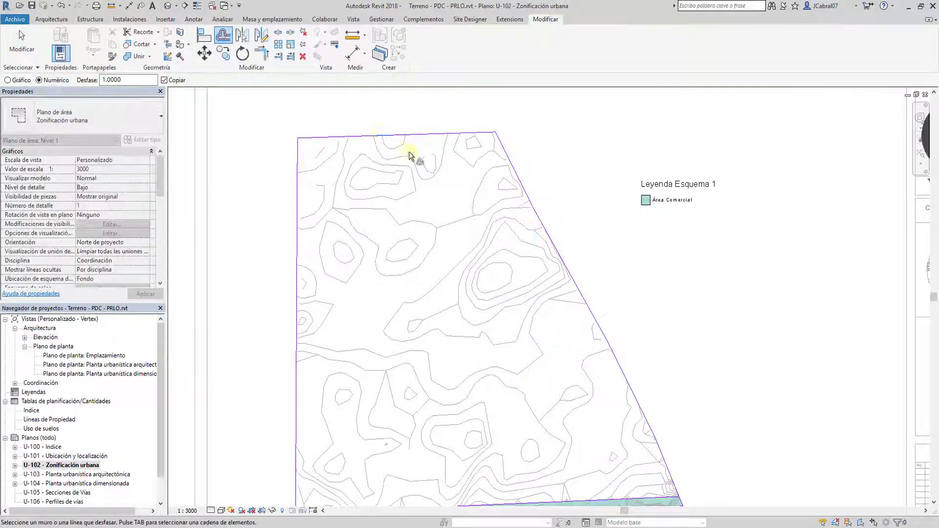
{"action": "left_click", "coordinate": [400, 141]}
{"action": "double_click", "coordinate": [110, 79]}
{"action": "type", "text": "200"}
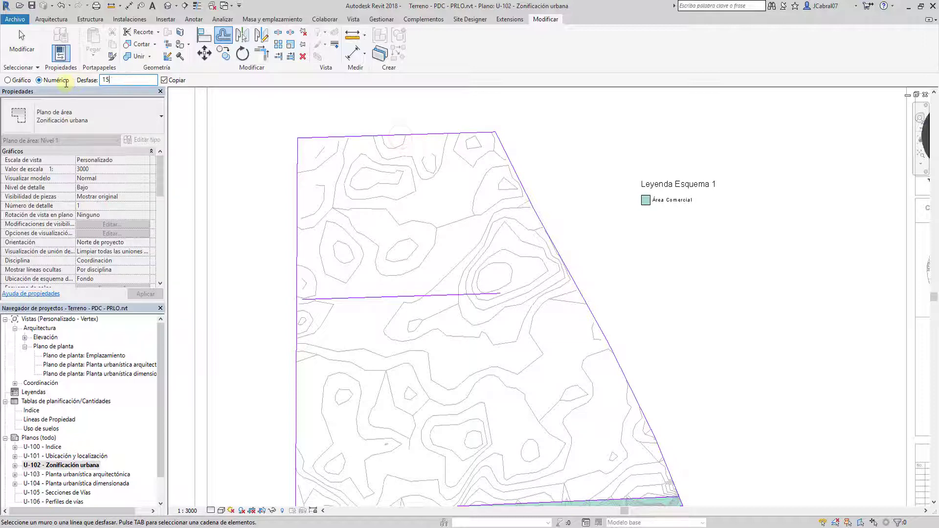
{"action": "left_click", "coordinate": [464, 292]}
- Offset a copy of the diagonal site edge inward
{"action": "key", "text": "e"}
{"action": "key", "text": "t"}
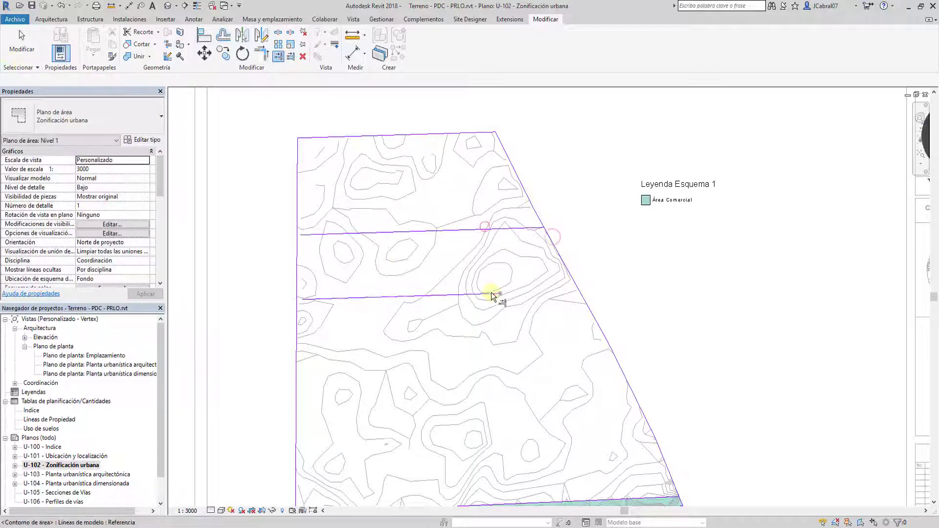
{"action": "mouse_move", "coordinate": [625, 212]}
{"action": "middle_mouse_down"}
{"action": "mouse_move", "coordinate": [625, 159]}
{"action": "mouse_move", "coordinate": [662, 224]}
{"action": "middle_mouse_up"}
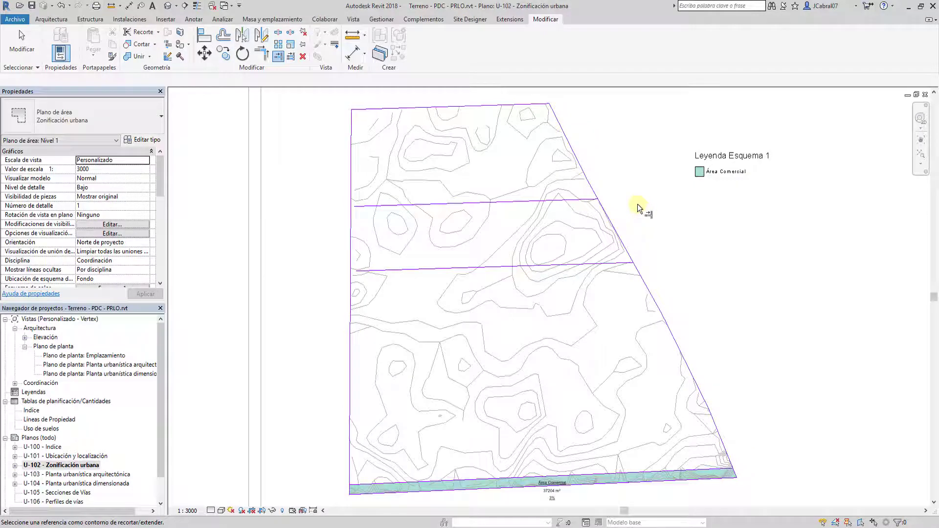
{"action": "scroll", "coordinate": [530, 251], "scroll_direction": "up", "scroll_amount": 1}
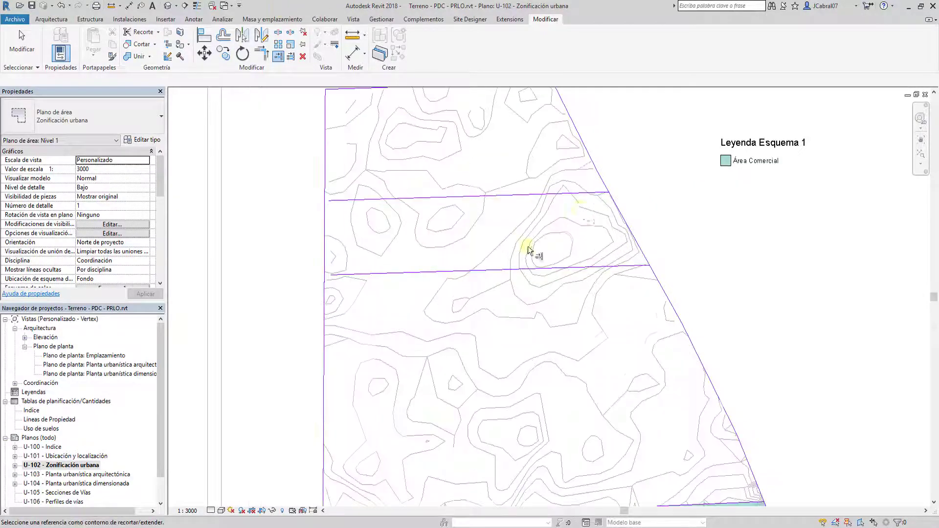
{"action": "scroll", "coordinate": [622, 222], "scroll_direction": "up", "scroll_amount": 2}
{"action": "key", "text": "o"}
{"action": "key", "text": "f"}
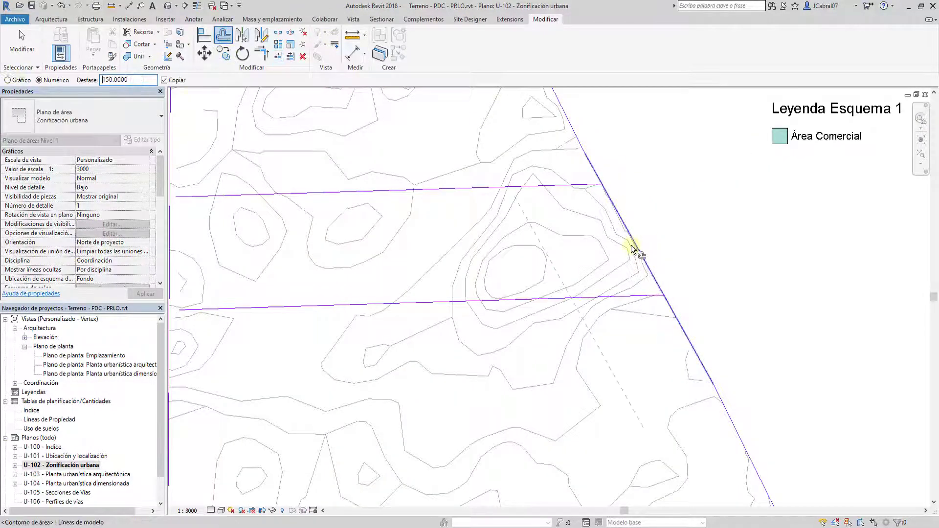
{"action": "left_click", "coordinate": [613, 226]}
- Offset another inward copy of the diagonal edge at distance 400
{"action": "key", "text": "t"}
{"action": "key", "text": "r"}
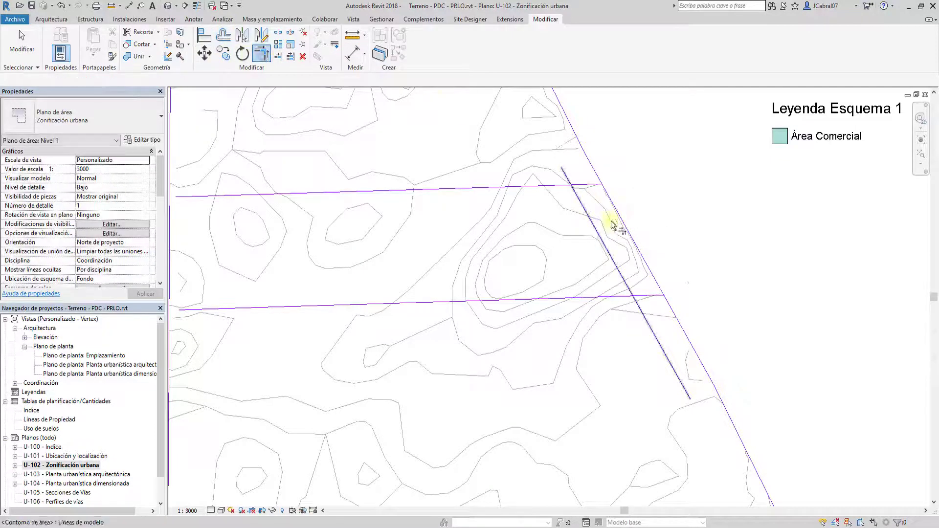
{"action": "scroll", "coordinate": [617, 304], "scroll_direction": "down", "scroll_amount": 3}
{"action": "scroll", "coordinate": [647, 210], "scroll_direction": "up", "scroll_amount": 2}
{"action": "type", "text": "of"}
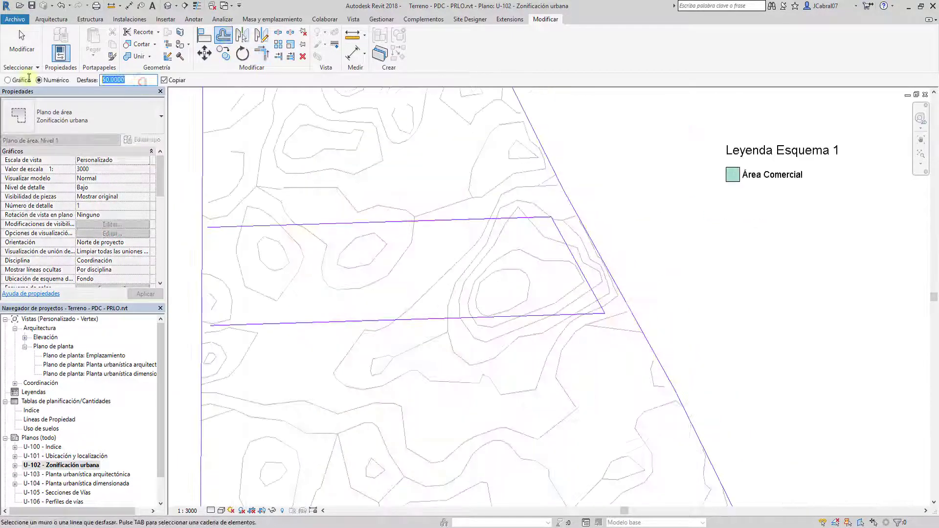
{"action": "type", "text": "400"}
{"action": "left_click", "coordinate": [566, 243]}
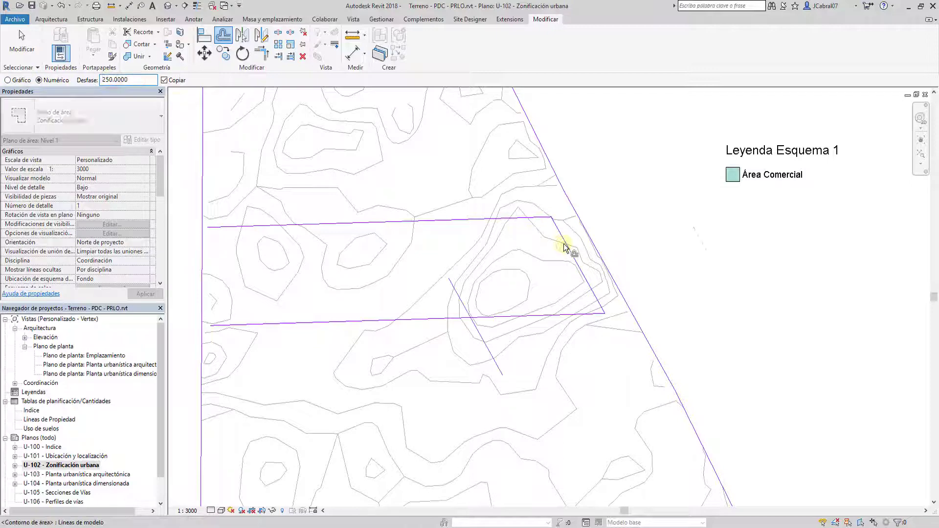
{"action": "key", "text": "t"}
{"action": "key", "text": "r"}
- Trim the offset lines into corners to close a parallelogram
{"action": "left_click", "coordinate": [489, 218]}
{"action": "left_click", "coordinate": [463, 303]}
{"action": "left_click", "coordinate": [538, 315]}
{"action": "scroll", "coordinate": [631, 245], "scroll_direction": "down", "scroll_amount": 3}
{"action": "key", "text": "Escape"}
{"action": "left_click", "coordinate": [57, 22]}
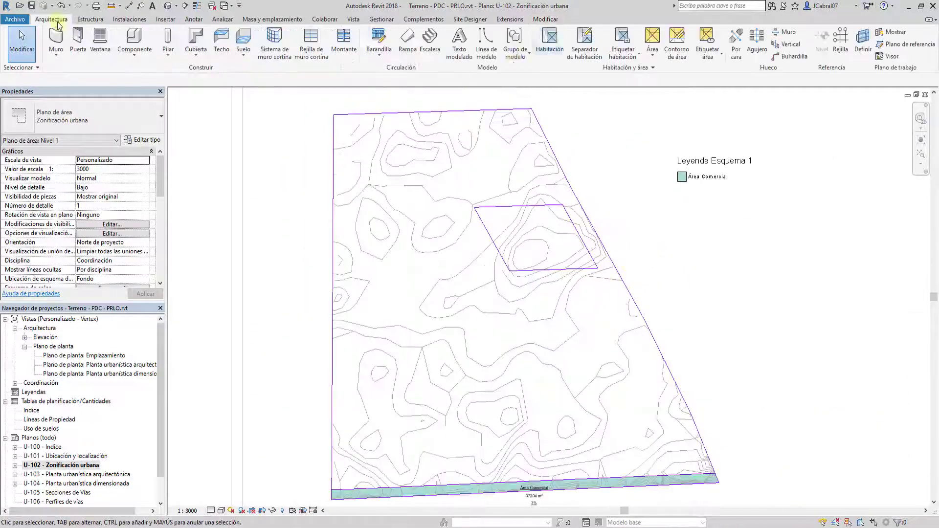
{"action": "left_click", "coordinate": [667, 94]}
- Place an Área Verde area inside the parallelogram
{"action": "key", "text": "Escape"}
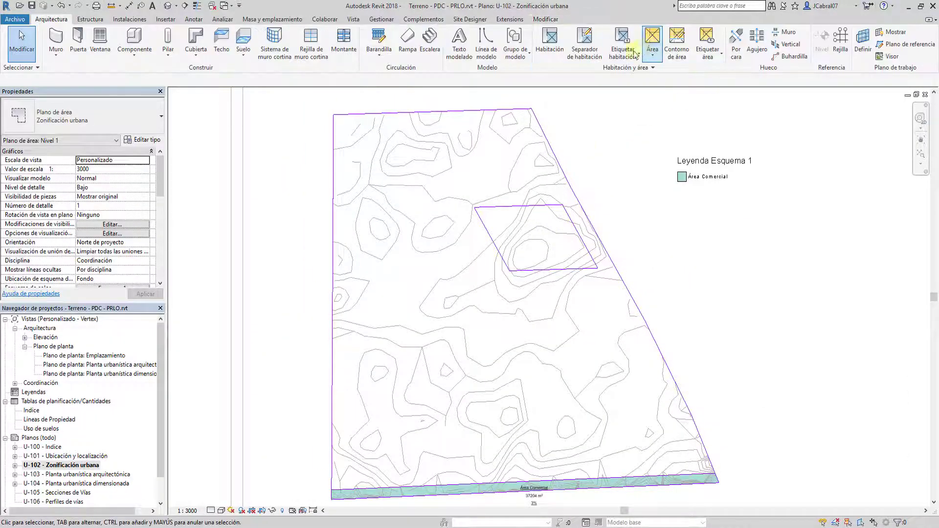
{"action": "left_click", "coordinate": [665, 93]}
{"action": "left_click", "coordinate": [539, 240]}
{"action": "key", "text": "Escape"}
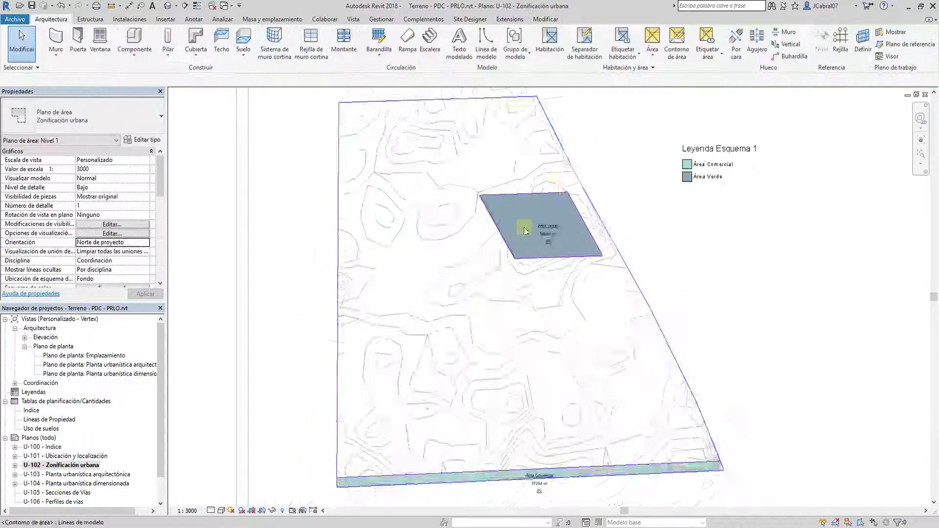
{"action": "scroll", "coordinate": [491, 220], "scroll_direction": "up", "scroll_amount": 2}
- Try offsetting a parallelogram boundary line, reverting it after the warning
{"action": "left_click", "coordinate": [490, 220]}
{"action": "key", "text": "Escape"}
{"action": "left_click", "coordinate": [223, 37]}
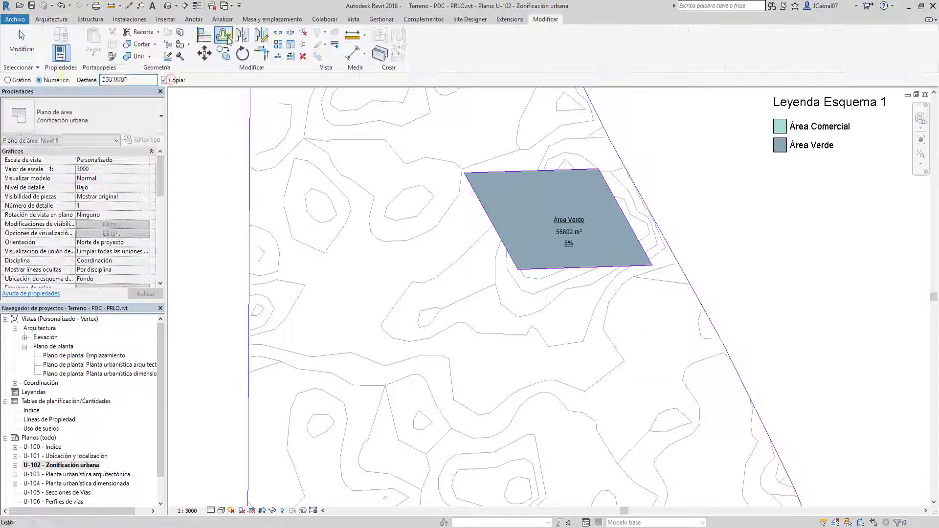
{"action": "left_click", "coordinate": [469, 182]}
{"action": "key", "text": "Escape"}
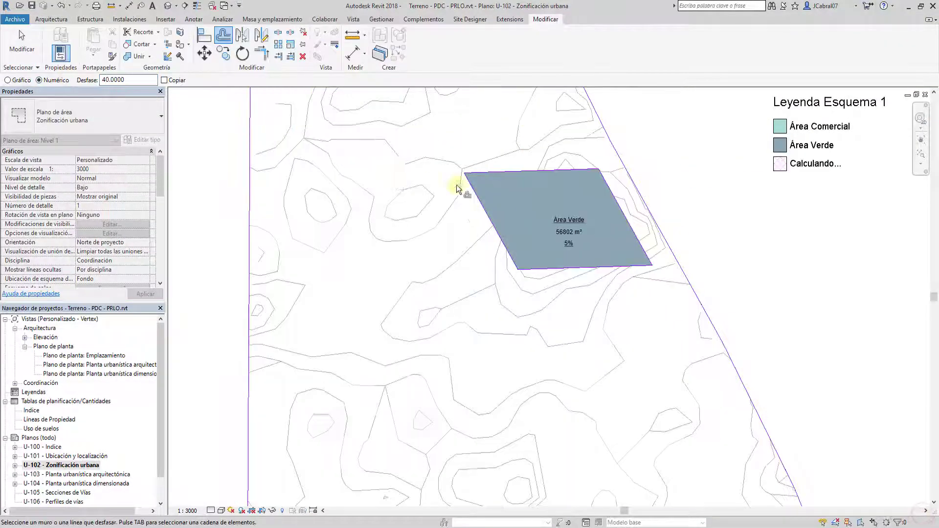
- Move the left boundary line to enlarge Área Verde to 64278 m² (6%)
{"action": "left_click", "coordinate": [474, 189]}
{"action": "key", "text": "m"}
{"action": "key", "text": "v"}
{"action": "left_click", "coordinate": [512, 261]}
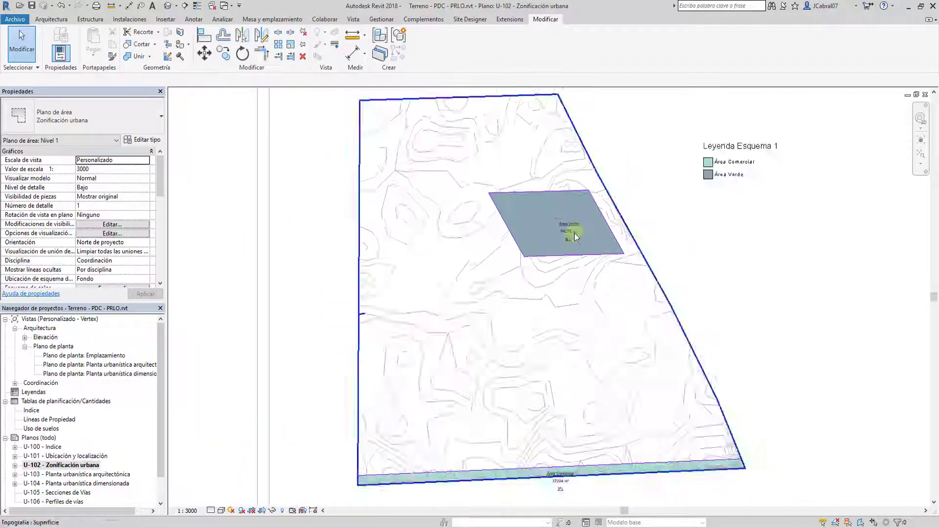
{"action": "scroll", "coordinate": [612, 217], "scroll_direction": "up", "scroll_amount": 3}
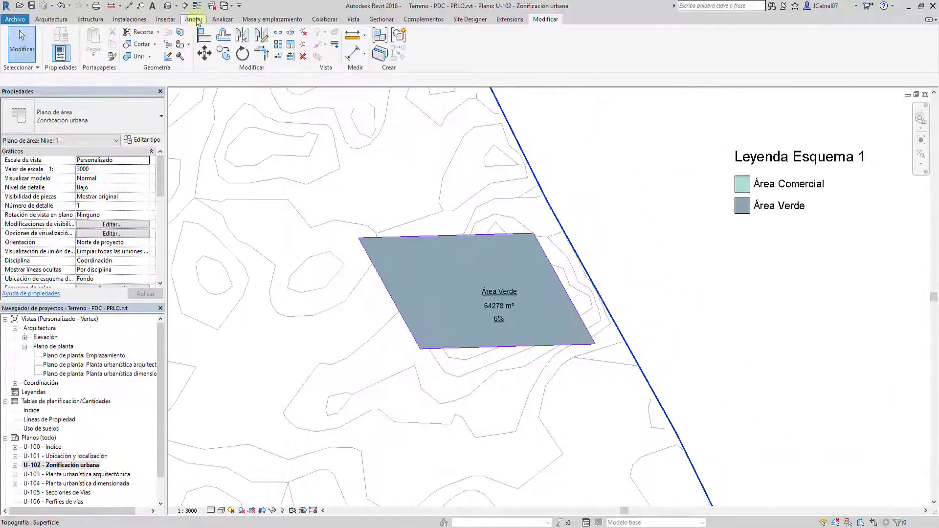
- Draw an area boundary line from Área Verde's corner, parallel to the right site edge
{"action": "left_click", "coordinate": [51, 19]}
{"action": "left_click", "coordinate": [671, 38]}
{"action": "left_click", "coordinate": [536, 234]}
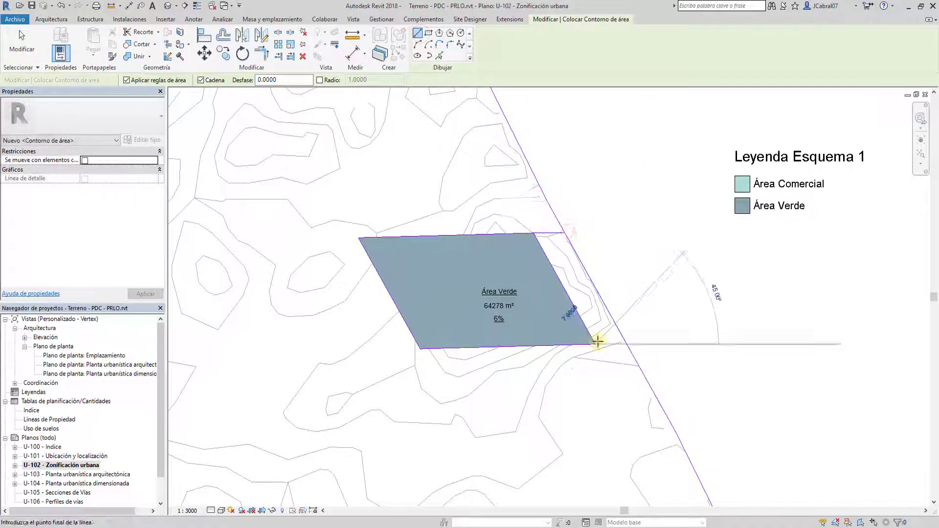
{"action": "scroll", "coordinate": [545, 143], "scroll_direction": "down", "scroll_amount": 3}
{"action": "key", "text": "Escape"}
{"action": "key", "text": "Escape"}
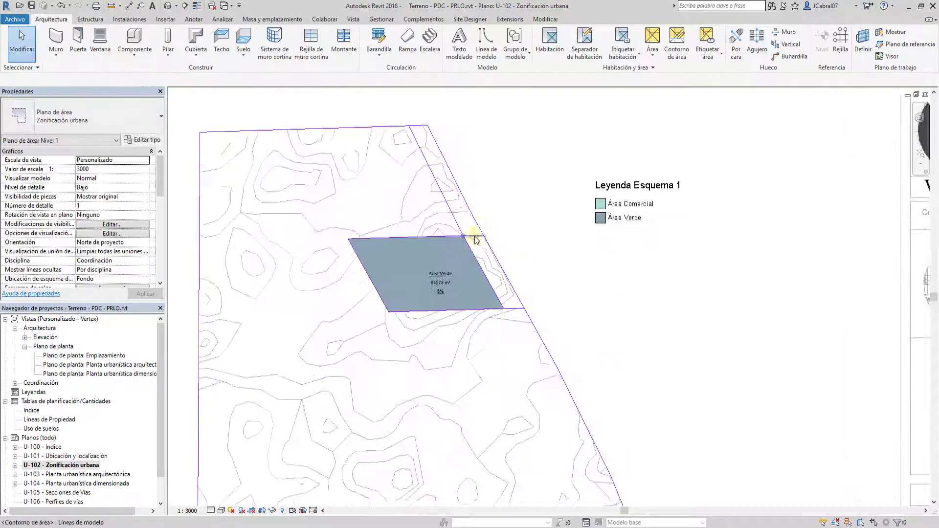
- Place the institutional area in the right strip
{"action": "scroll", "coordinate": [476, 240], "scroll_direction": "up", "scroll_amount": 1}
{"action": "left_click", "coordinate": [652, 49]}
{"action": "left_click", "coordinate": [660, 98]}
{"action": "left_click", "coordinate": [432, 180]}
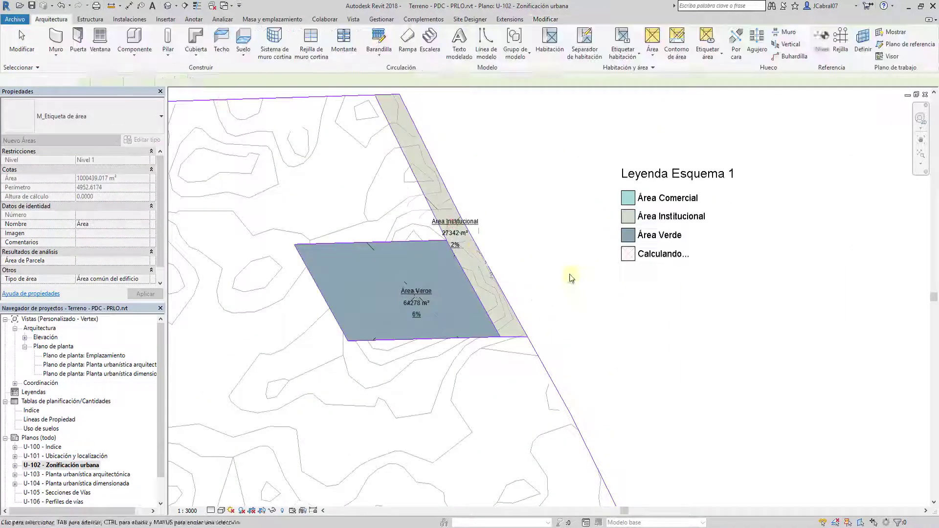
{"action": "key", "text": "Escape"}
- Shift Área Verde's left edge right and try lowering its bottom edge, undoing that
{"action": "scroll", "coordinate": [577, 298], "scroll_direction": "down", "scroll_amount": 3}
{"action": "scroll", "coordinate": [567, 185], "scroll_direction": "up", "scroll_amount": 1}
{"action": "scroll", "coordinate": [490, 221], "scroll_direction": "up", "scroll_amount": 2}
{"action": "left_click", "coordinate": [350, 236]}
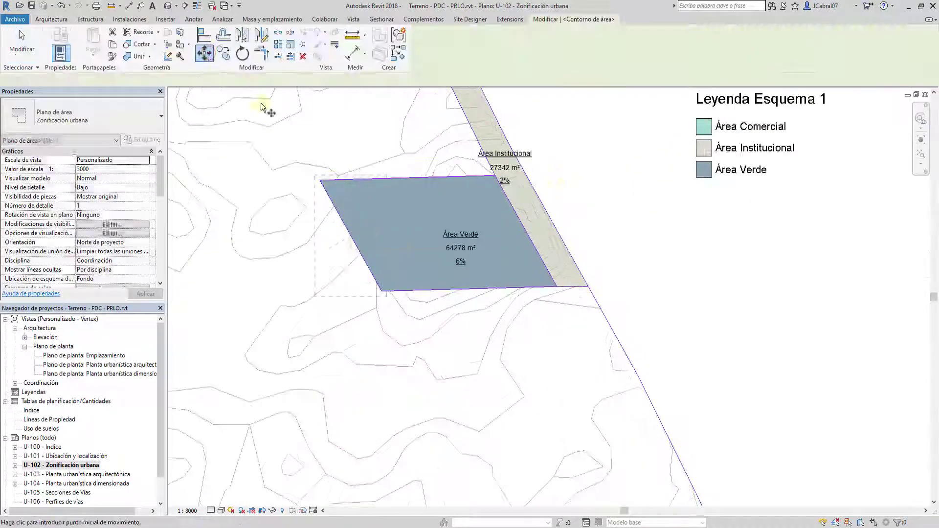
{"action": "left_click_drag", "start_coordinate": [351, 237], "coordinate": [369, 236]}
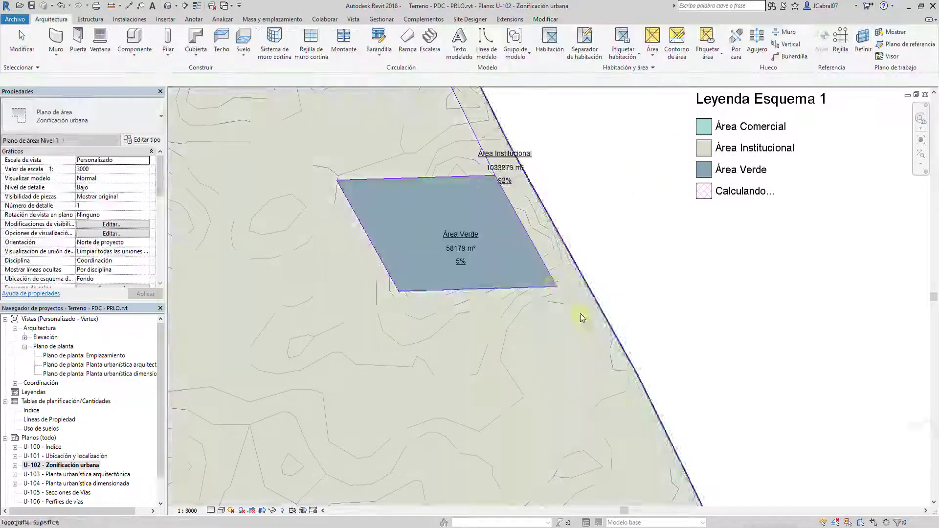
{"action": "left_click", "coordinate": [535, 286]}
{"action": "left_click_drag", "start_coordinate": [535, 287], "coordinate": [533, 313]}
{"action": "scroll", "coordinate": [534, 313], "scroll_direction": "down", "scroll_amount": 2}
{"action": "key", "text": "ctrl+z"}
- Stretch the boundary below Área Verde to the site edge, reaching 71124 m² (6%)
{"action": "scroll", "coordinate": [568, 294], "scroll_direction": "up", "scroll_amount": 2}
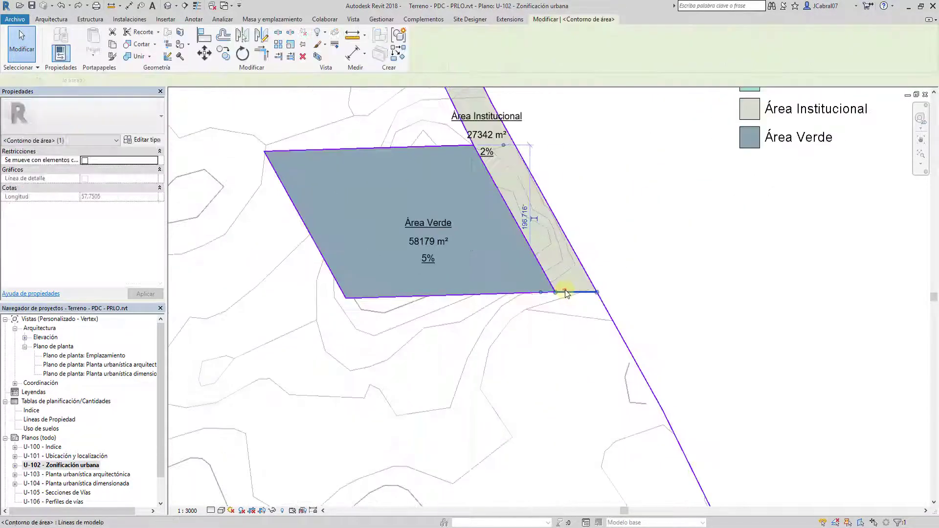
{"action": "scroll", "coordinate": [545, 293], "scroll_direction": "up", "scroll_amount": 2}
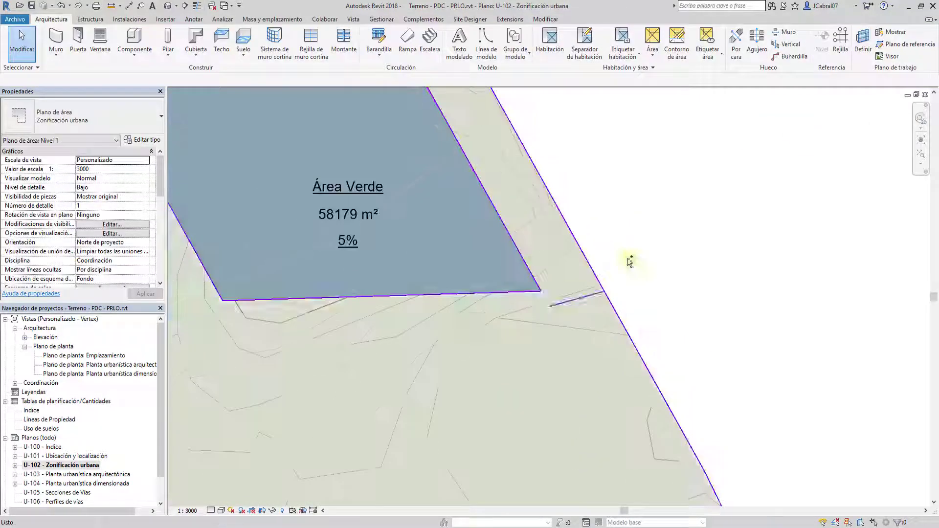
{"action": "left_click", "coordinate": [569, 290]}
{"action": "left_click_drag", "start_coordinate": [570, 289], "coordinate": [544, 292]}
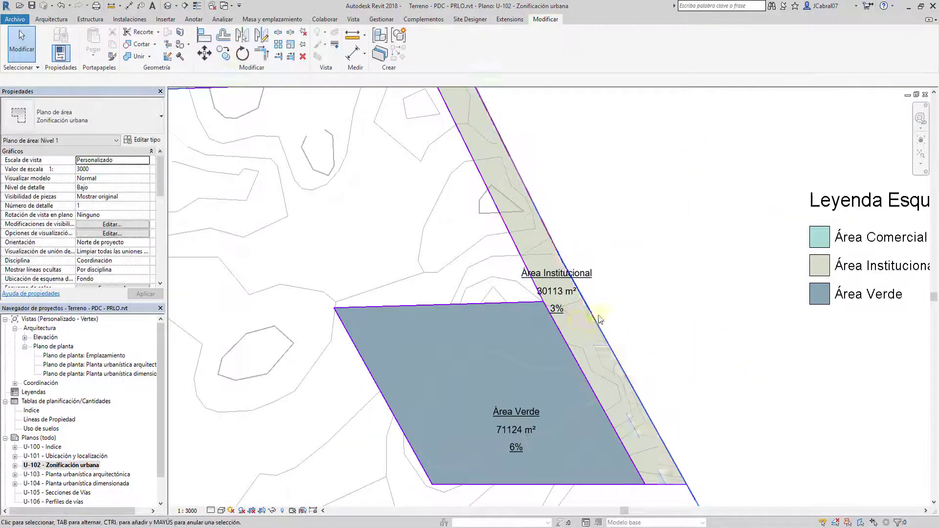
{"action": "scroll", "coordinate": [713, 249], "scroll_direction": "down", "scroll_amount": 3}
{"action": "scroll", "coordinate": [680, 230], "scroll_direction": "down", "scroll_amount": 2}
{"action": "scroll", "coordinate": [738, 298], "scroll_direction": "down", "scroll_amount": 1}
{"action": "scroll", "coordinate": [643, 244], "scroll_direction": "up", "scroll_amount": 1}
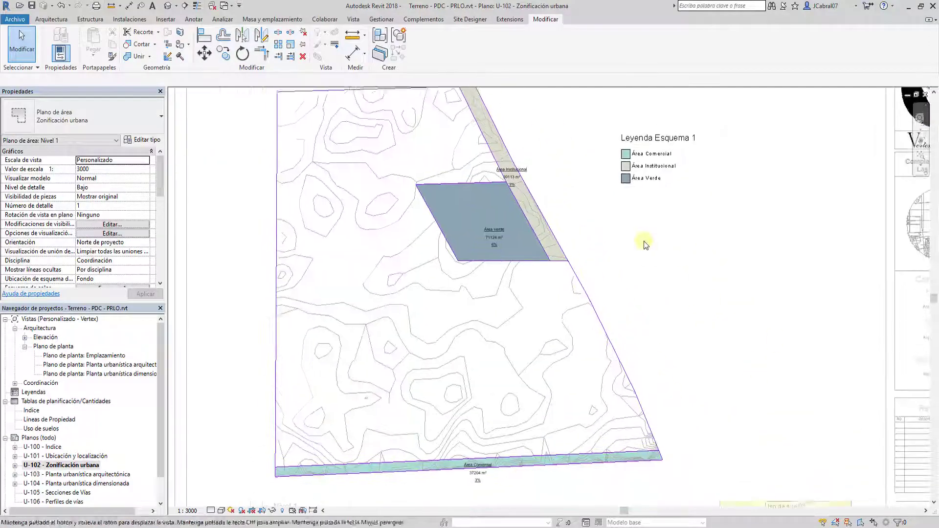
{"action": "left_click", "coordinate": [62, 20]}
{"action": "left_click", "coordinate": [668, 93]}
- Place an area in the large remaining region and name it Área Residencial
{"action": "left_click", "coordinate": [418, 323]}
{"action": "key", "text": "Escape"}
{"action": "key", "text": "Escape"}
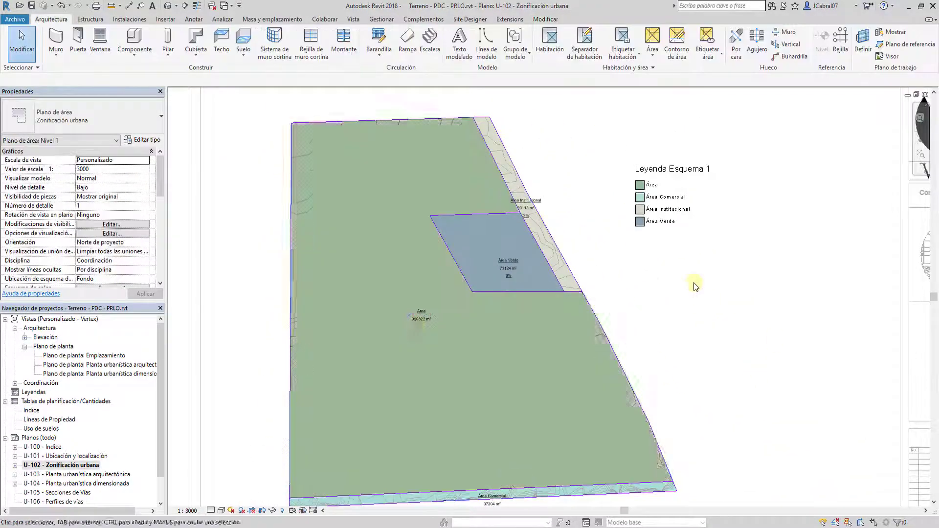
{"action": "type", "text": "Área Residencial"}
{"action": "key", "text": "Return"}
{"action": "type", "text": "Residencial"}
{"action": "left_click", "coordinate": [242, 290]}
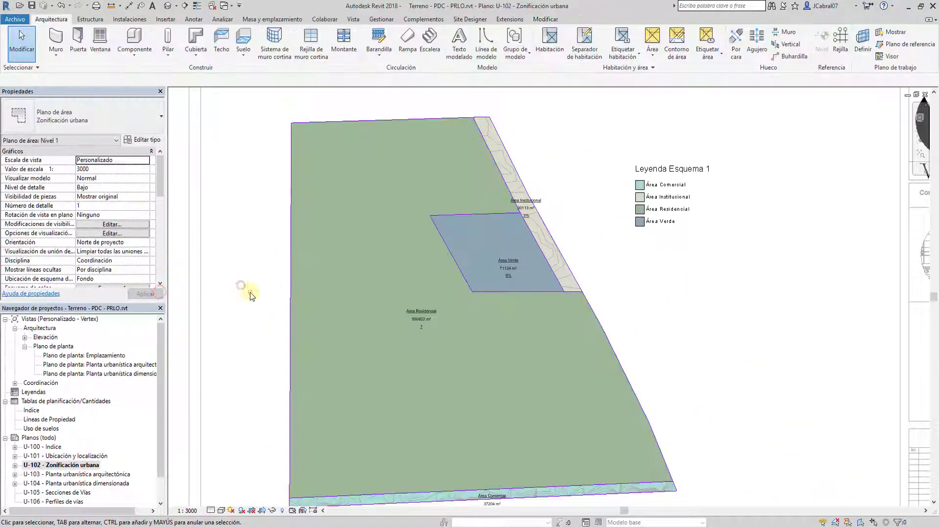
{"action": "scroll", "coordinate": [660, 235], "scroll_direction": "down", "scroll_amount": 2}
- Select the colour legend, edit its scheme and browse the PANTONE swatches for a row
{"action": "left_click", "coordinate": [661, 235]}
{"action": "left_click", "coordinate": [425, 44]}
{"action": "left_click", "coordinate": [508, 216]}
{"action": "left_click", "coordinate": [557, 331]}
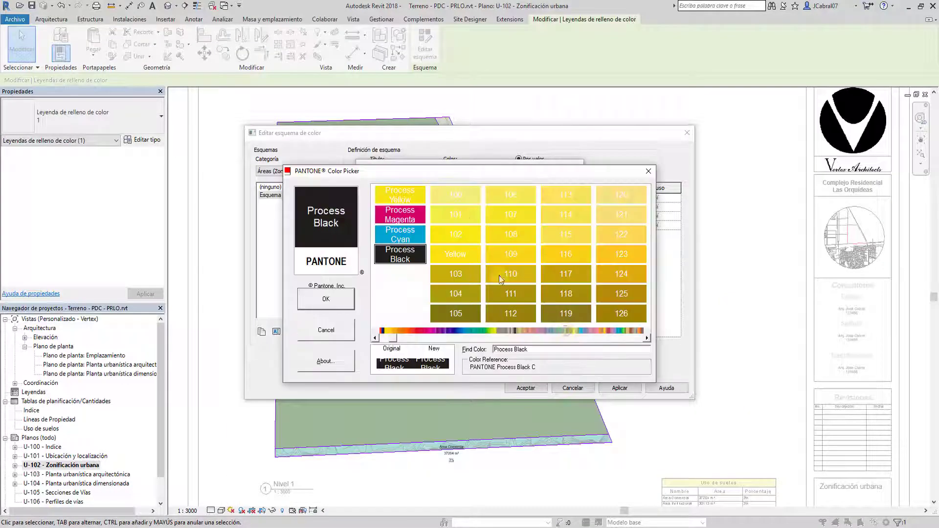
{"action": "key", "text": "Return"}
{"action": "left_click", "coordinate": [509, 262]}
{"action": "left_click", "coordinate": [556, 332]}
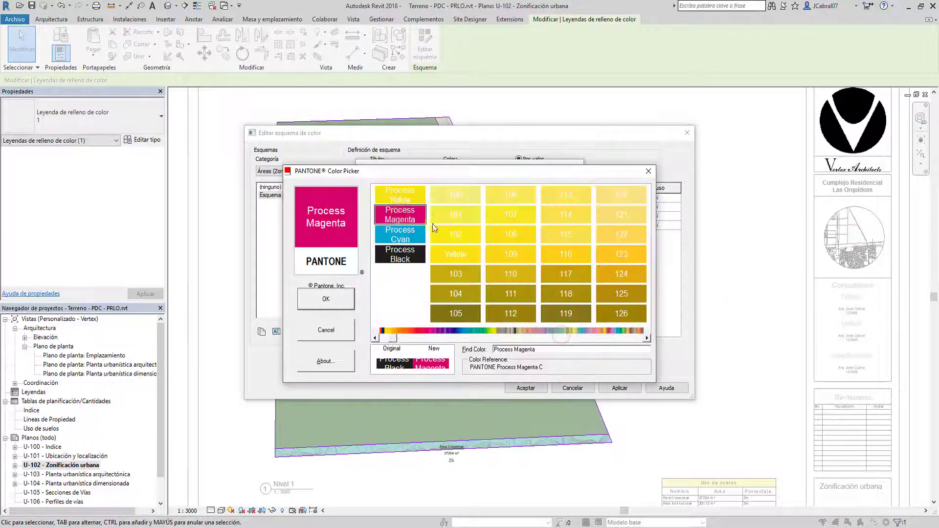
{"action": "left_click", "coordinate": [649, 338]}
{"action": "key", "text": "Escape"}
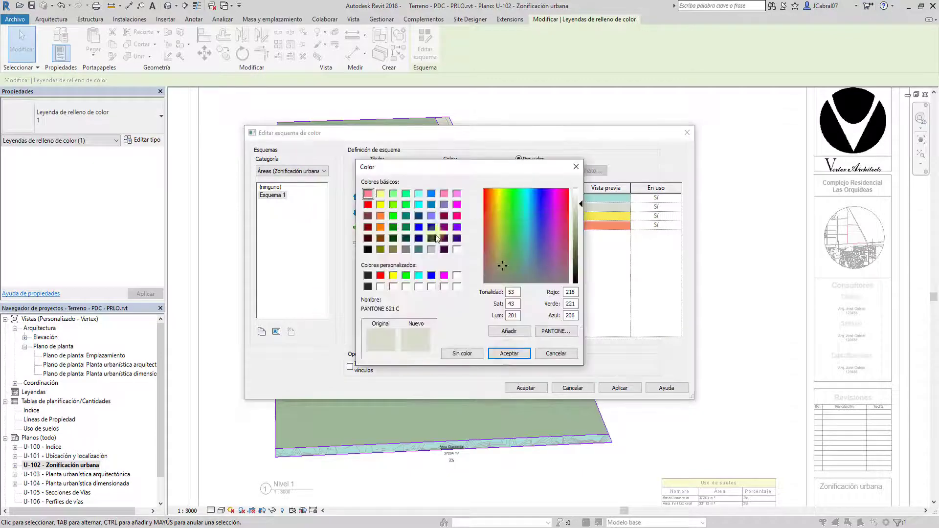
{"action": "left_click", "coordinate": [556, 331]}
{"action": "key", "text": "Return"}
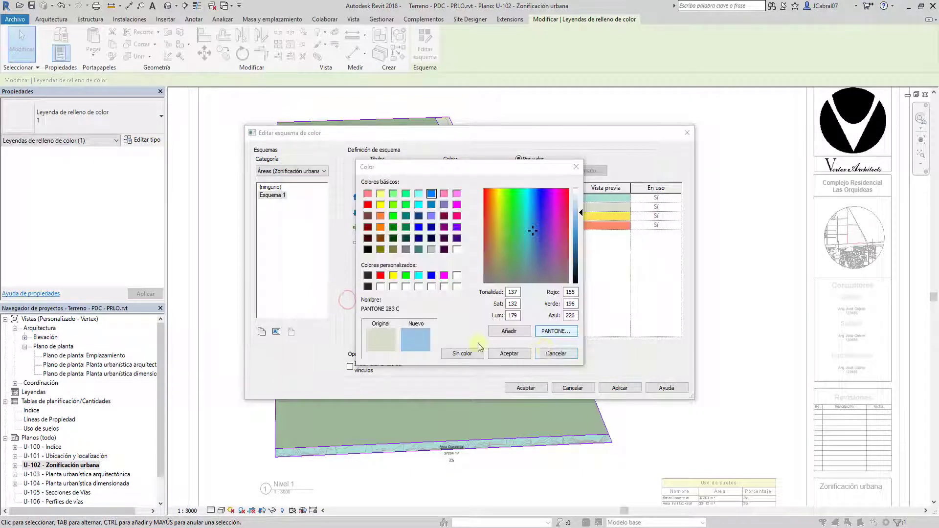
- Set the Área Comercial scheme row to PANTONE 557 and apply
{"action": "left_click", "coordinate": [406, 250]}
{"action": "left_click", "coordinate": [556, 331]}
{"action": "key", "text": "Return"}
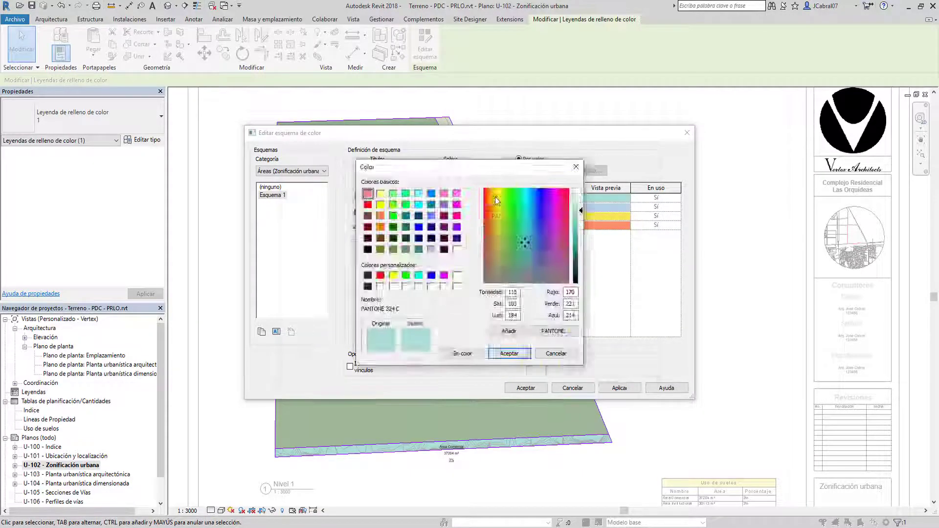
{"action": "left_click", "coordinate": [556, 331]}
{"action": "left_click", "coordinate": [621, 274]}
{"action": "left_click", "coordinate": [326, 299]}
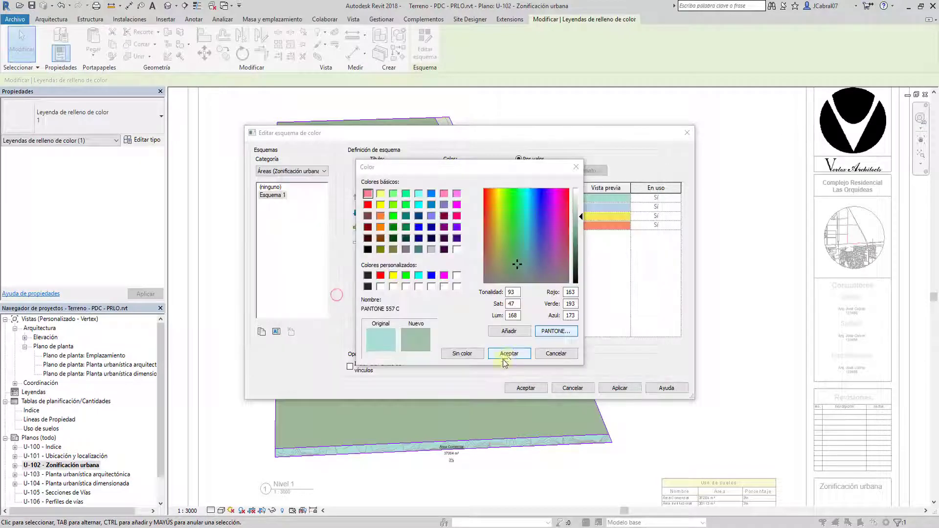
{"action": "left_click", "coordinate": [505, 352]}
{"action": "left_click", "coordinate": [620, 388]}
- Give the next area row, institutional, the yellow PANTONE 120 colour
{"action": "left_click", "coordinate": [525, 388]}
{"action": "double_click", "coordinate": [546, 213]}
{"action": "left_click", "coordinate": [506, 216]}
{"action": "left_click", "coordinate": [556, 331]}
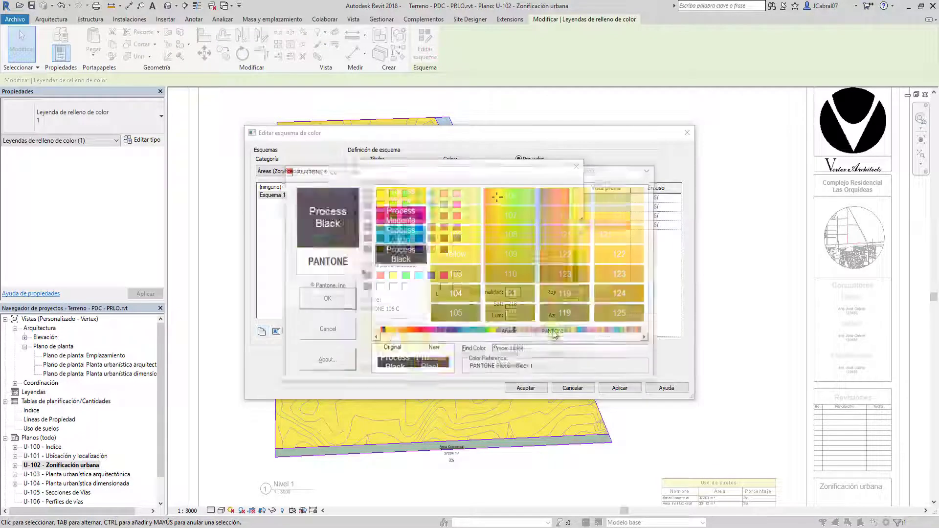
{"action": "left_click", "coordinate": [616, 204]}
{"action": "left_click", "coordinate": [326, 299]}
{"action": "left_click", "coordinate": [505, 352]}
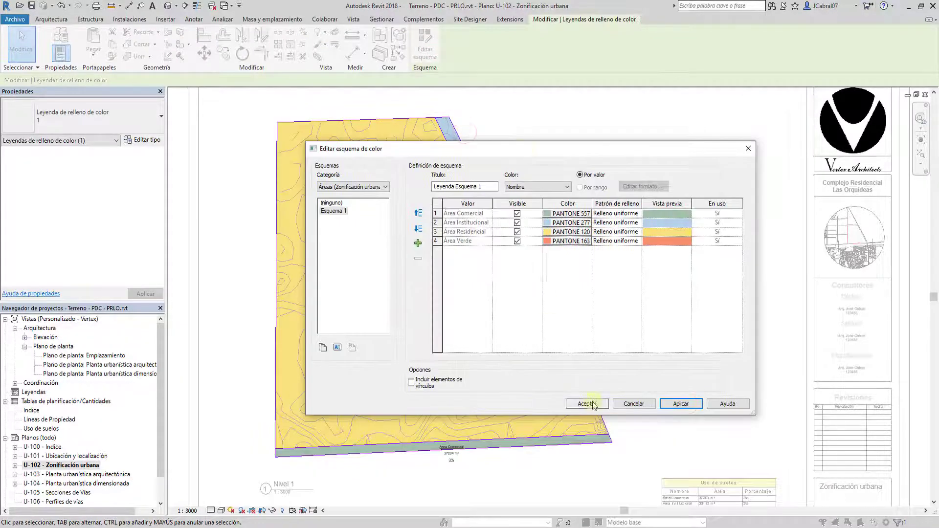
{"action": "left_click", "coordinate": [526, 392]}
- Give Área Residencial the light blue PANTONE 290 colour in the scheme
{"action": "left_click", "coordinate": [426, 54]}
{"action": "double_click", "coordinate": [545, 222]}
{"action": "left_click", "coordinate": [617, 347]}
{"action": "left_click", "coordinate": [326, 299]}
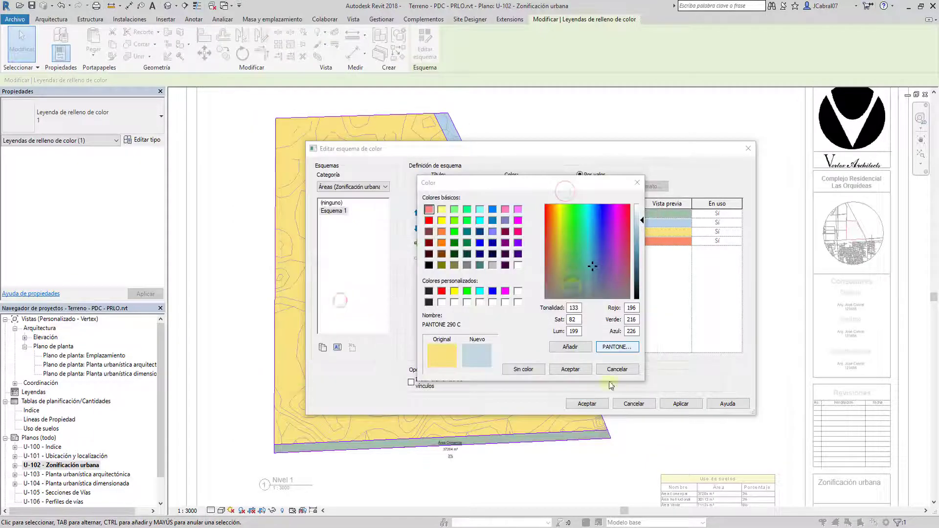
{"action": "left_click", "coordinate": [617, 347]}
{"action": "left_click", "coordinate": [326, 298]}
{"action": "left_click", "coordinate": [571, 370]}
{"action": "left_click", "coordinate": [587, 403]}
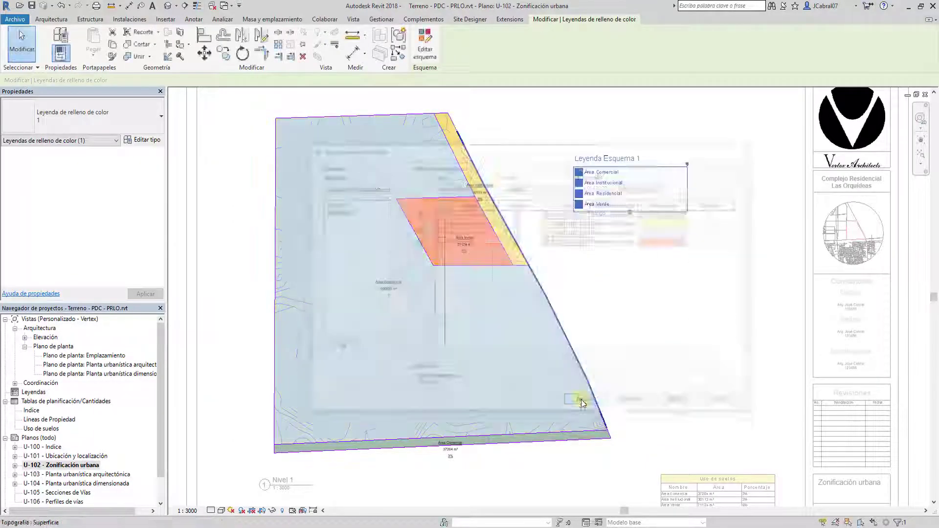
- Swap fills so Área Comercial is orange PANTONE 163 and Área Verde green PANTONE 557
{"action": "middle_click_drag", "start_coordinate": [636, 318], "coordinate": [638, 241]}
{"action": "scroll", "coordinate": [638, 241], "scroll_direction": "up", "scroll_amount": 2}
{"action": "scroll", "coordinate": [535, 254], "scroll_direction": "up", "scroll_amount": 2}
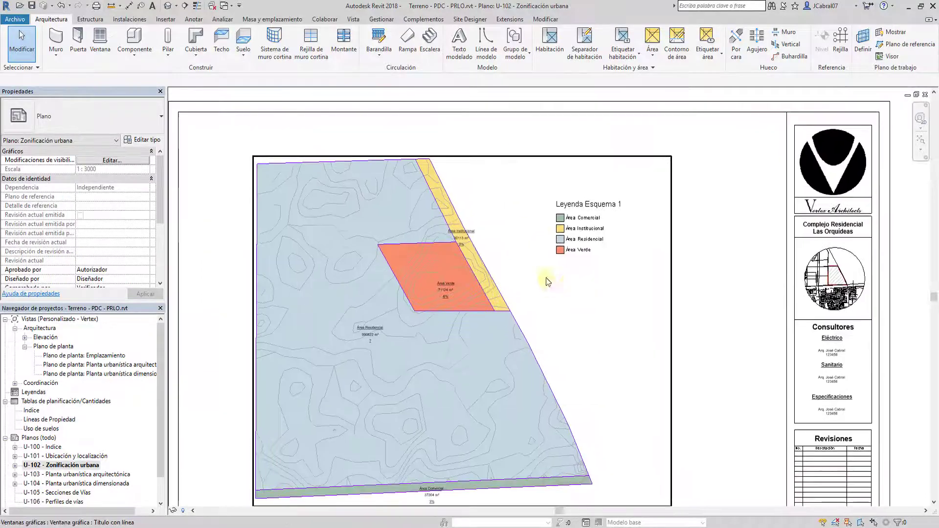
{"action": "left_click", "coordinate": [575, 223]}
{"action": "left_click", "coordinate": [437, 55]}
{"action": "double_click", "coordinate": [545, 213]}
{"action": "left_click", "coordinate": [568, 370]}
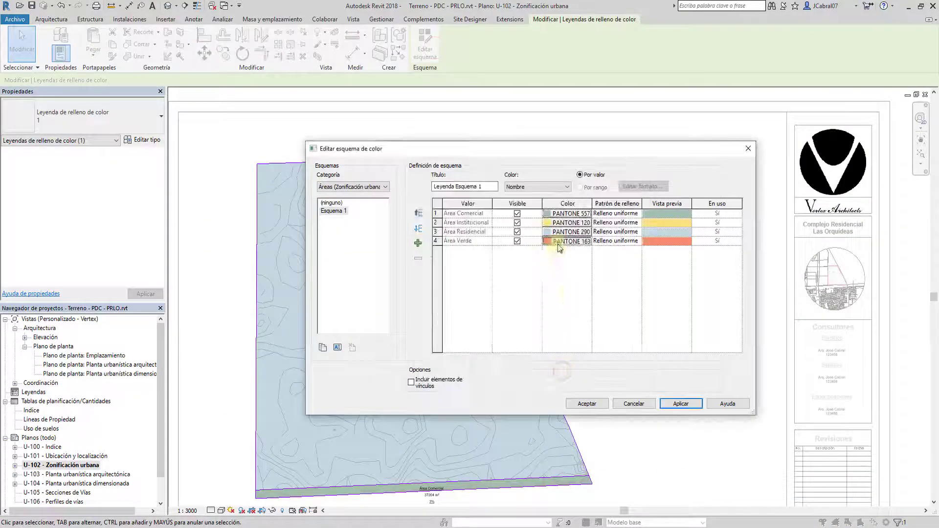
{"action": "double_click", "coordinate": [548, 241]}
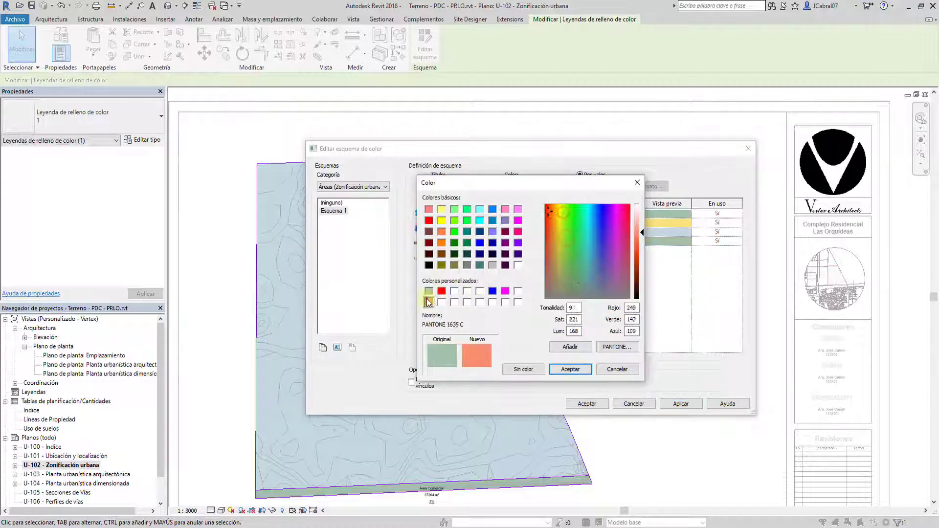
{"action": "left_click", "coordinate": [570, 369]}
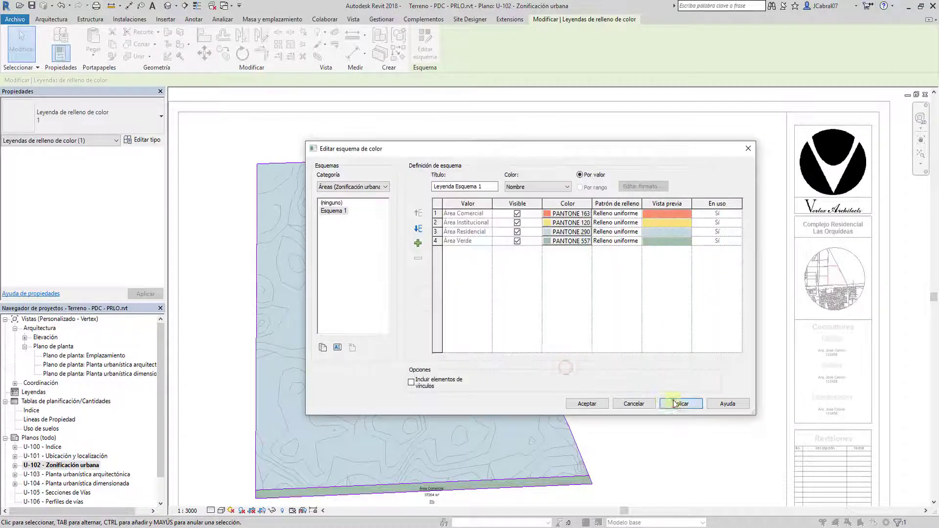
{"action": "left_click", "coordinate": [587, 404]}
{"action": "middle_click_drag", "start_coordinate": [698, 394], "coordinate": [683, 336]}
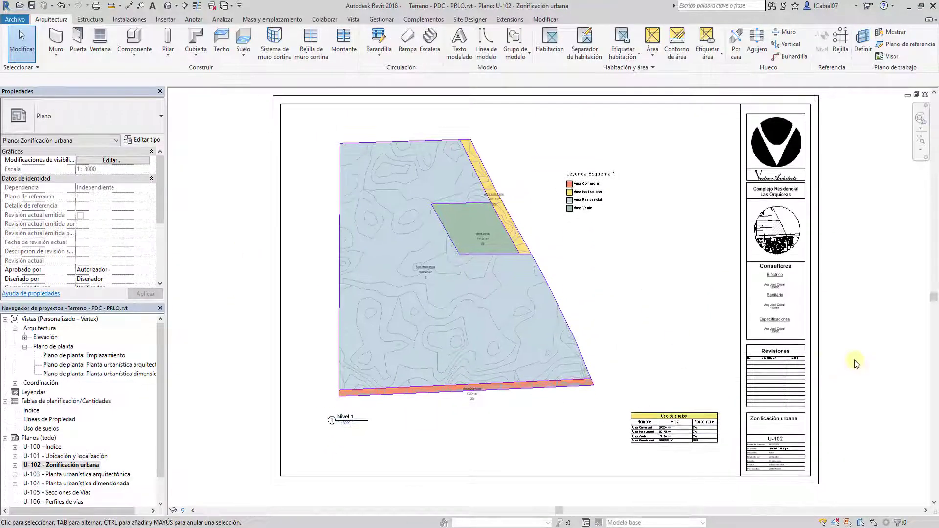
- Activate the plan viewport and select Área Residencial so its percentage displays
{"action": "scroll", "coordinate": [514, 296], "scroll_direction": "up", "scroll_amount": 2}
{"action": "scroll", "coordinate": [556, 245], "scroll_direction": "up", "scroll_amount": 2}
{"action": "scroll", "coordinate": [510, 278], "scroll_direction": "up", "scroll_amount": 3}
{"action": "double_click", "coordinate": [510, 278]}
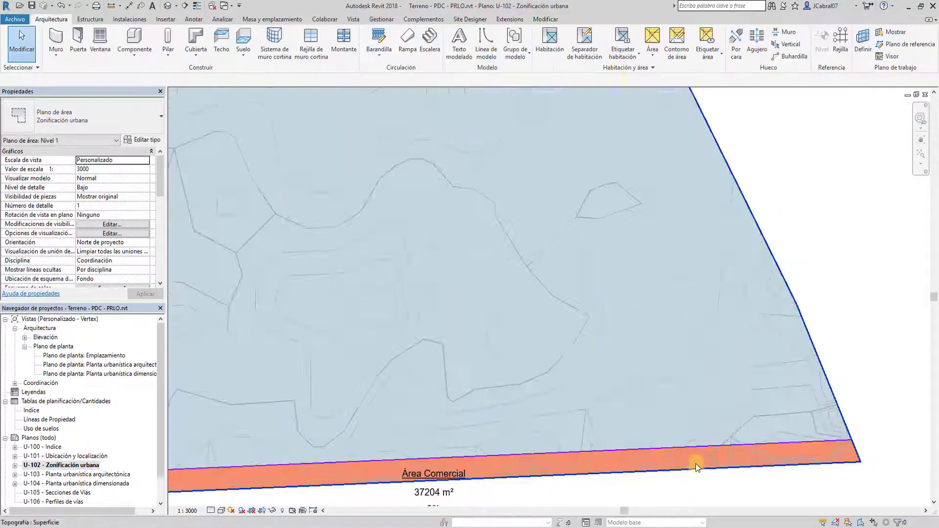
{"action": "left_click", "coordinate": [187, 23]}
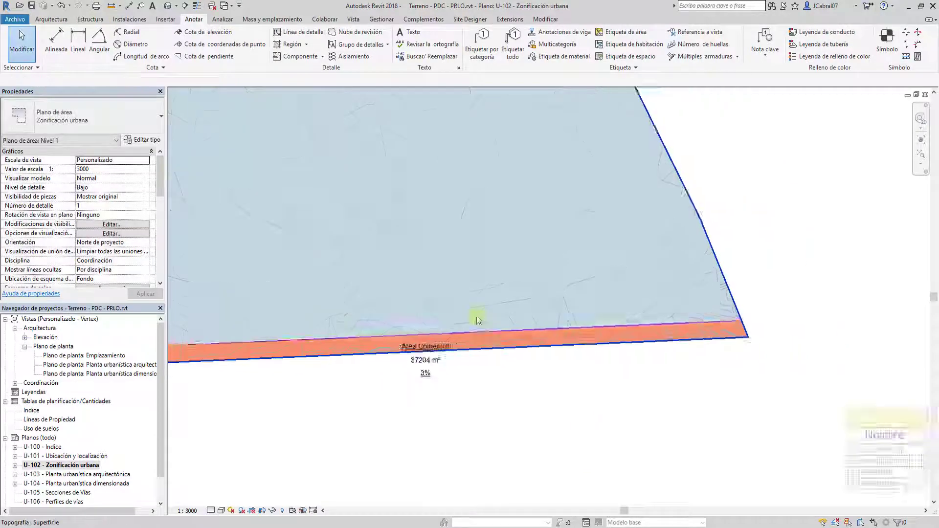
{"action": "left_click", "coordinate": [541, 337]}
{"action": "scroll", "coordinate": [543, 332], "scroll_direction": "down", "scroll_amount": 4}
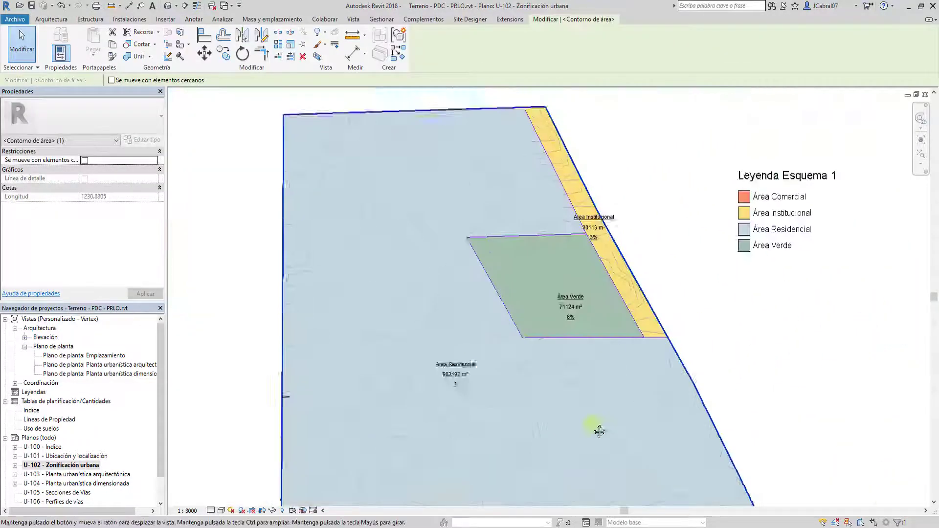
{"action": "left_click", "coordinate": [455, 338]}
{"action": "left_click", "coordinate": [430, 325]}
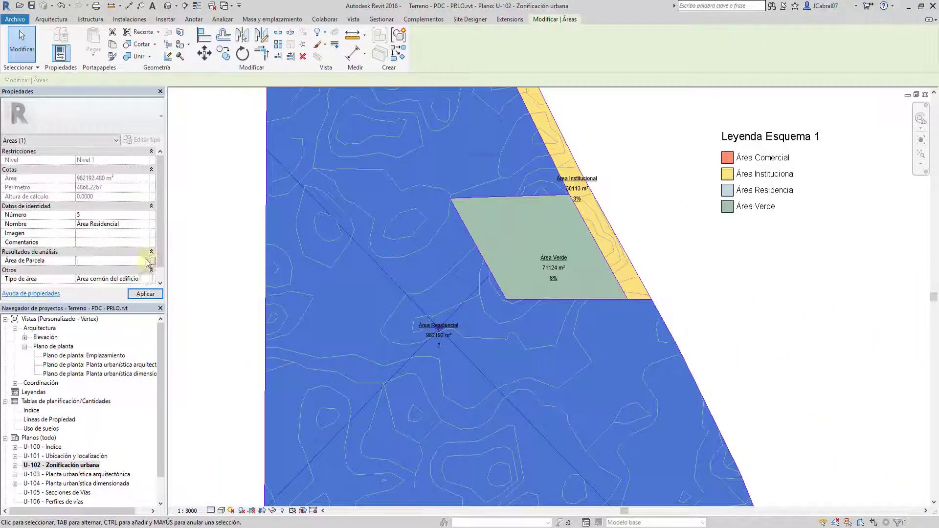
{"action": "left_click", "coordinate": [496, 352]}
- Drag the Área Comercial boundary line down so Área Residencial reads 990822 m², 88%
{"action": "mouse_move", "coordinate": [606, 212]}
{"action": "middle_mouse_down"}
{"action": "mouse_move", "coordinate": [654, 242]}
{"action": "mouse_move", "coordinate": [636, 243]}
{"action": "mouse_move", "coordinate": [514, 332]}
{"action": "mouse_move", "coordinate": [577, 262]}
{"action": "middle_mouse_up"}
{"action": "scroll", "coordinate": [514, 191], "scroll_direction": "down", "scroll_amount": 2}
{"action": "scroll", "coordinate": [592, 436], "scroll_direction": "up", "scroll_amount": 2}
{"action": "left_click", "coordinate": [596, 434]}
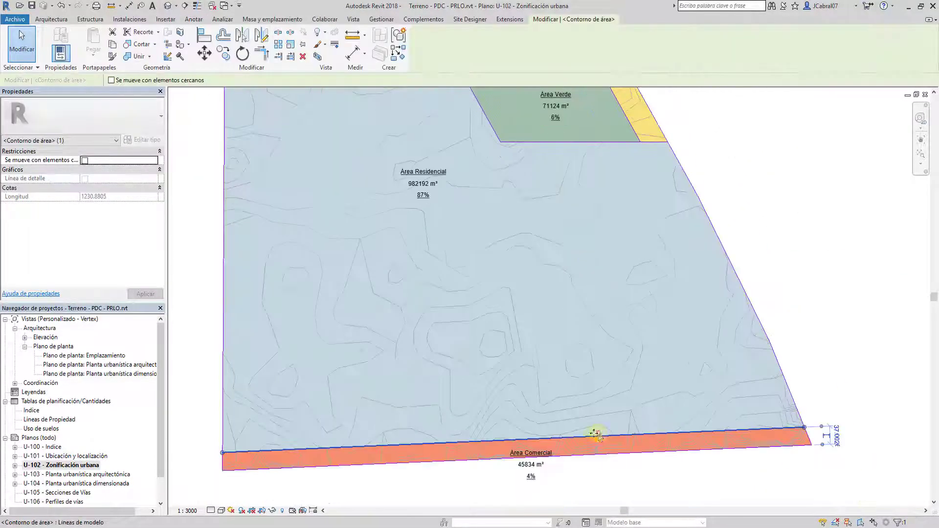
{"action": "left_click_drag", "start_coordinate": [595, 434], "coordinate": [565, 443]}
{"action": "key", "text": "Escape"}
- Start a new area boundary with Arquitectura > Contorno de área
{"action": "mouse_move", "coordinate": [566, 443]}
{"action": "middle_mouse_down"}
{"action": "mouse_move", "coordinate": [820, 317]}
{"action": "mouse_move", "coordinate": [780, 218]}
{"action": "middle_mouse_up"}
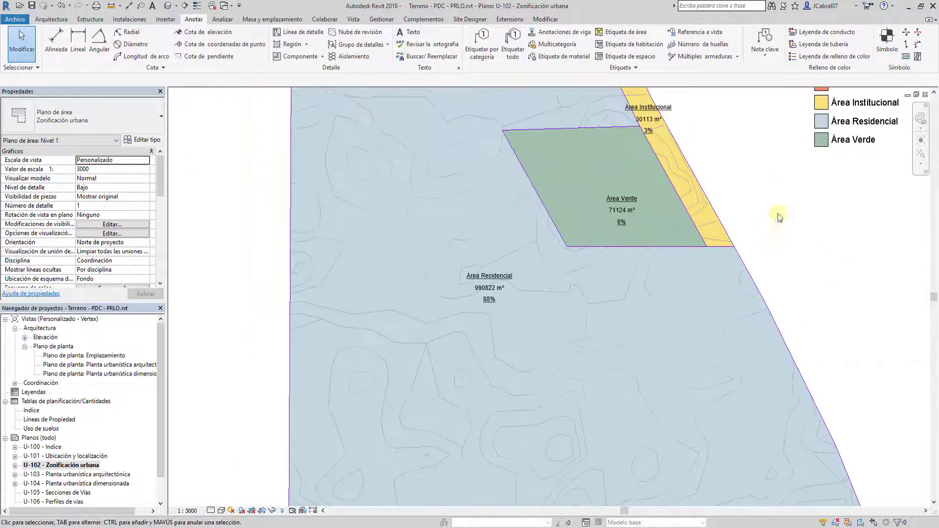
{"action": "scroll", "coordinate": [780, 218], "scroll_direction": "up", "scroll_amount": 2}
{"action": "left_click", "coordinate": [57, 22]}
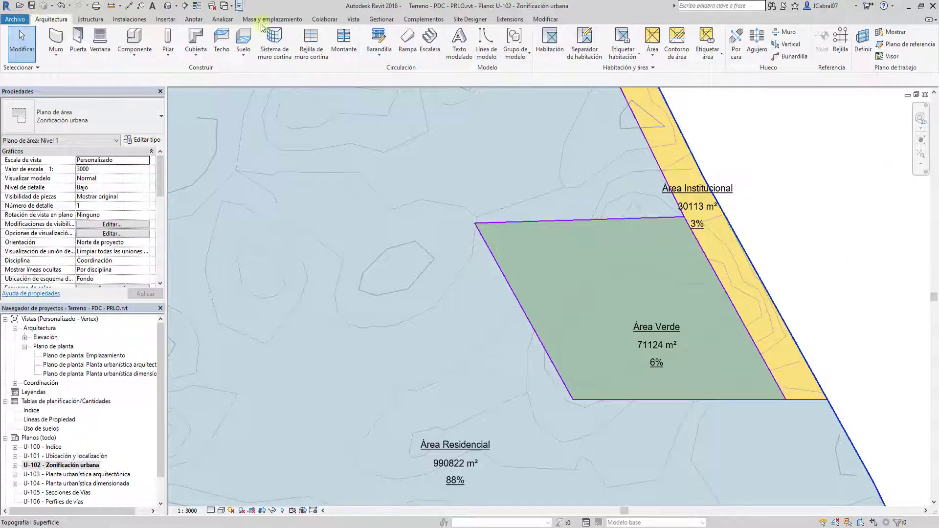
{"action": "left_click", "coordinate": [678, 47]}
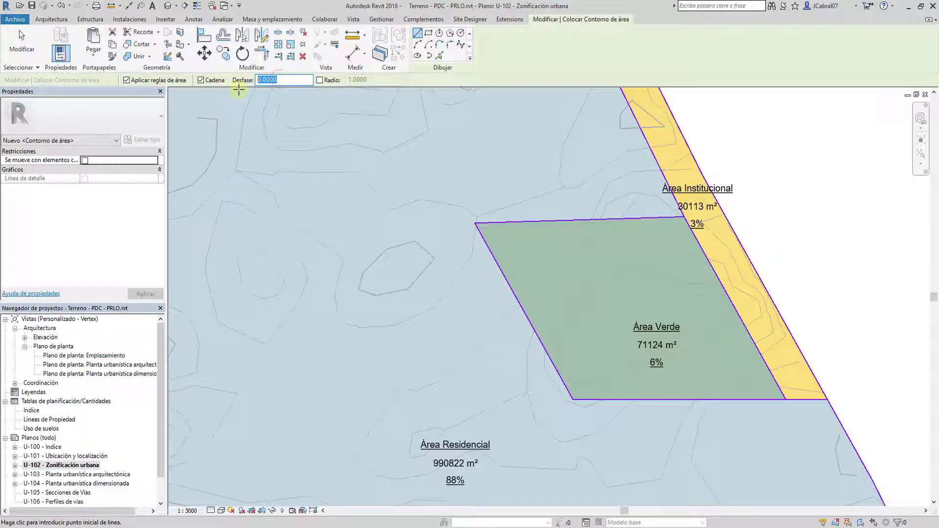
{"action": "type", "text": "50.0000"}
- Draw offset area boundary lines around Área Verde
{"action": "left_click", "coordinate": [661, 208]}
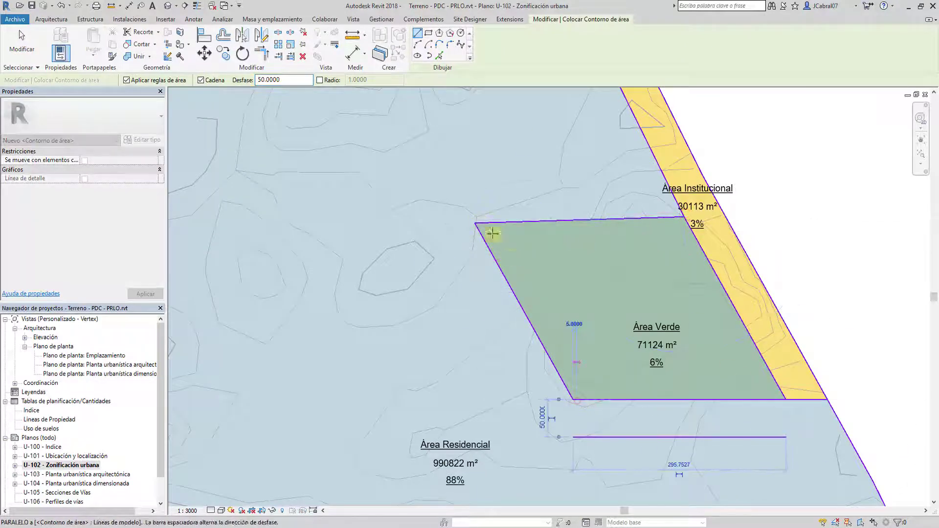
{"action": "key", "text": "Escape"}
{"action": "left_click", "coordinate": [278, 56]}
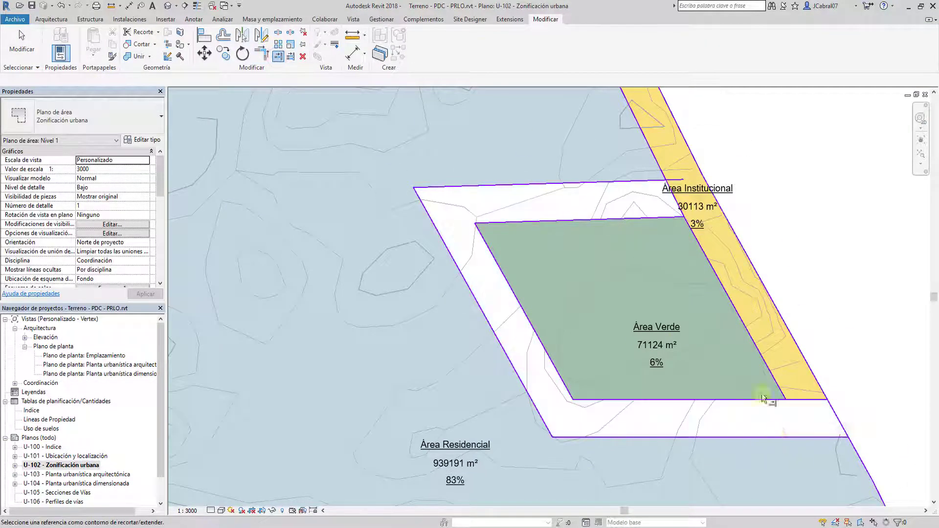
{"action": "scroll", "coordinate": [656, 188], "scroll_direction": "down", "scroll_amount": 3}
- Place an area in the new ring beside Área Verde and name it Área Comercial
{"action": "left_click", "coordinate": [51, 19]}
{"action": "left_click", "coordinate": [406, 44]}
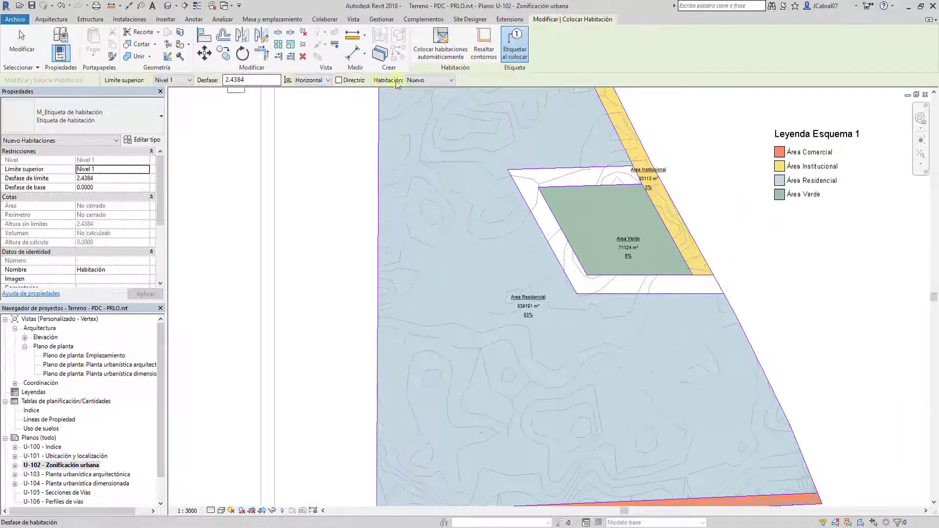
{"action": "scroll", "coordinate": [519, 190], "scroll_direction": "up", "scroll_amount": 2}
{"action": "left_click", "coordinate": [52, 19]}
{"action": "left_click", "coordinate": [647, 57]}
{"action": "left_click", "coordinate": [665, 73]}
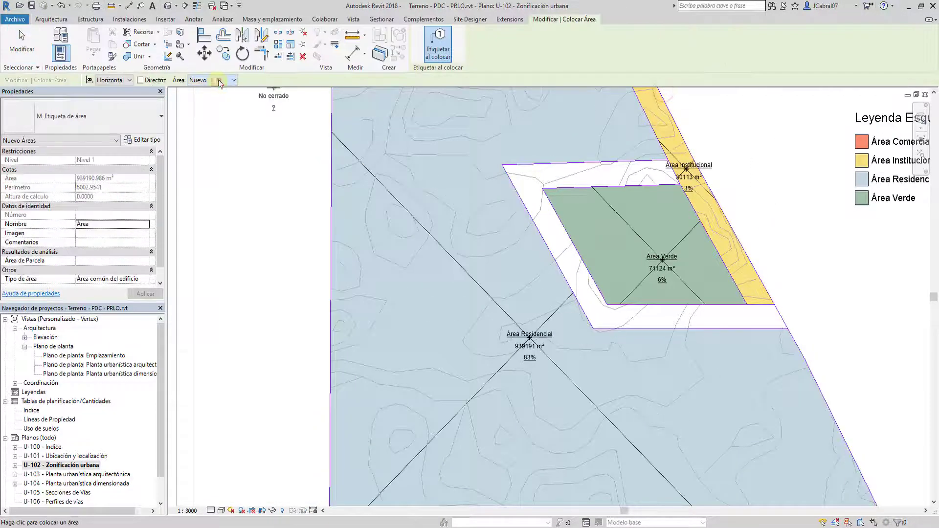
{"action": "left_click", "coordinate": [556, 243]}
{"action": "key", "text": "Escape"}
{"action": "key", "text": "Escape"}
{"action": "left_click", "coordinate": [559, 247]}
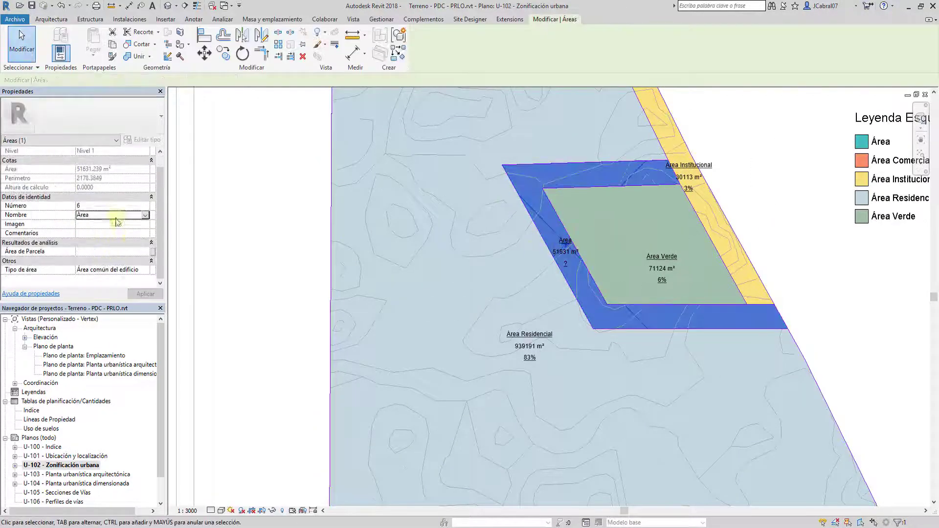
{"action": "left_click", "coordinate": [115, 232]}
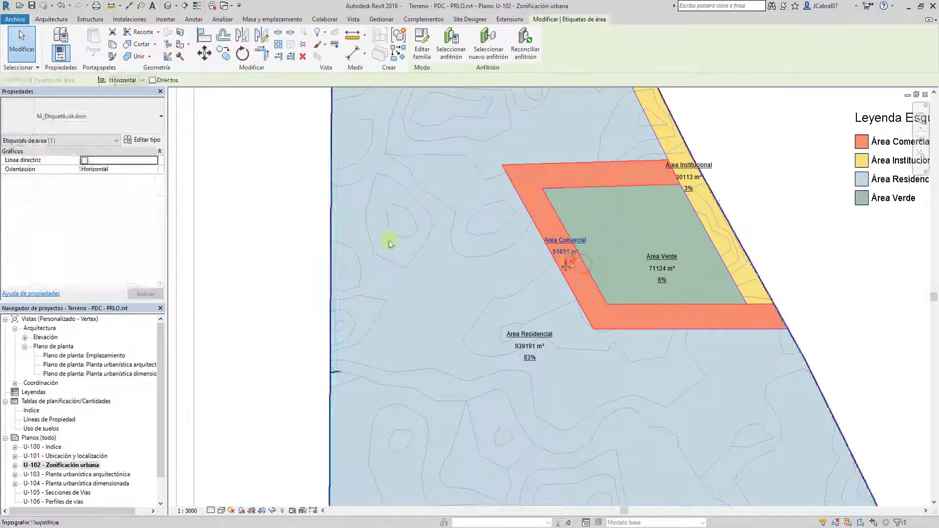
{"action": "left_click", "coordinate": [559, 263]}
- Delete the commercial ring's bottom boundary line, accepting the warning
{"action": "double_click", "coordinate": [520, 237]}
{"action": "scroll", "coordinate": [369, 204], "scroll_direction": "down", "scroll_amount": 2}
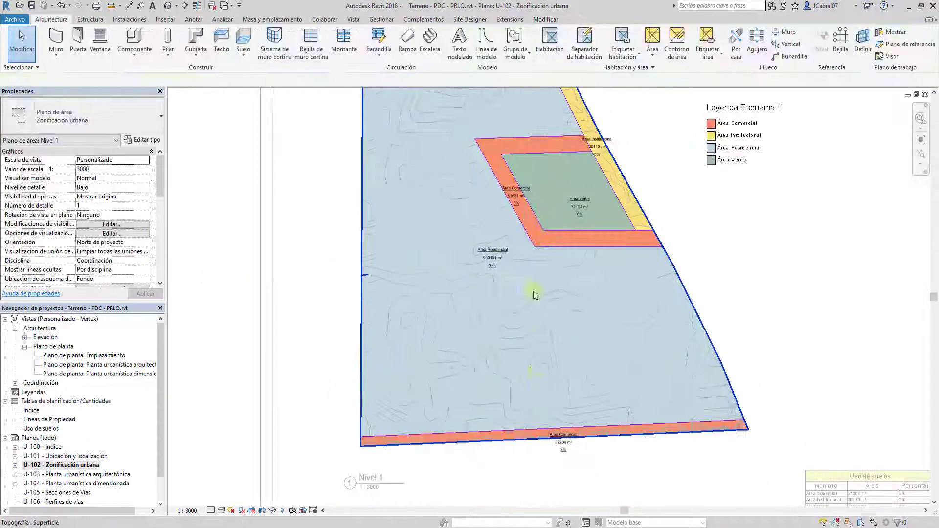
{"action": "scroll", "coordinate": [744, 362], "scroll_direction": "up", "scroll_amount": 1}
{"action": "scroll", "coordinate": [745, 362], "scroll_direction": "up", "scroll_amount": 1}
{"action": "scroll", "coordinate": [695, 246], "scroll_direction": "up", "scroll_amount": 2}
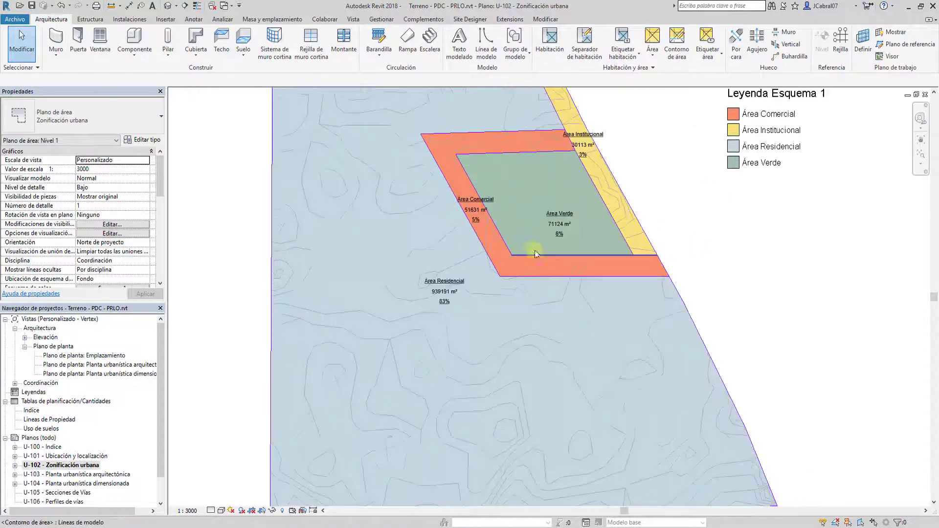
{"action": "left_click", "coordinate": [535, 277]}
{"action": "key", "text": "Delete"}
{"action": "left_click", "coordinate": [857, 516]}
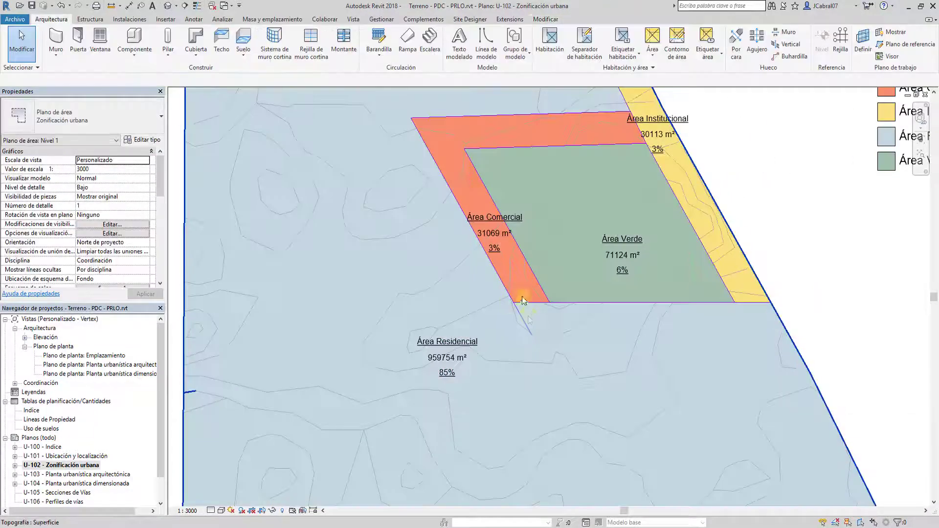
- Trim/Extend the left boundary to narrow Área Comercial to 14131 m² (1%)
{"action": "left_click", "coordinate": [523, 301]}
{"action": "scroll", "coordinate": [523, 274], "scroll_direction": "up", "scroll_amount": 2}
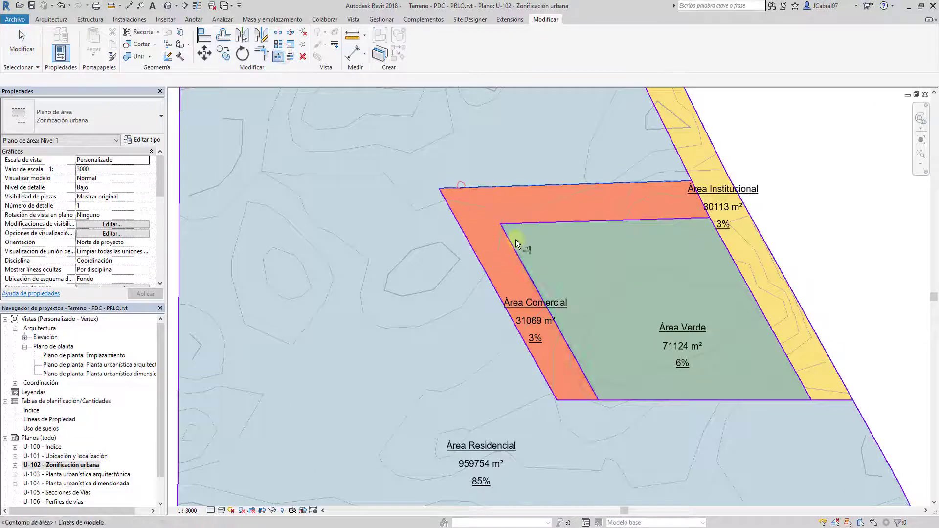
{"action": "left_click", "coordinate": [449, 209]}
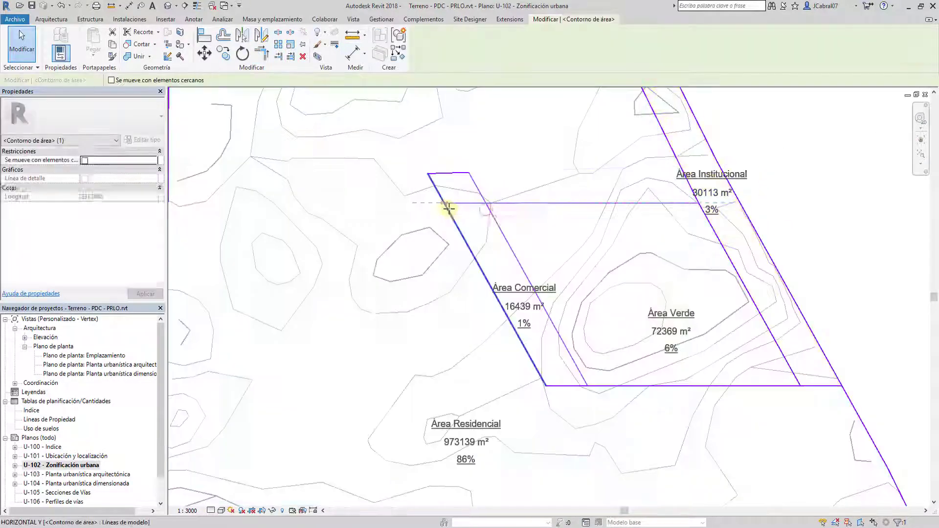
{"action": "left_click_drag", "start_coordinate": [449, 209], "coordinate": [449, 209]}
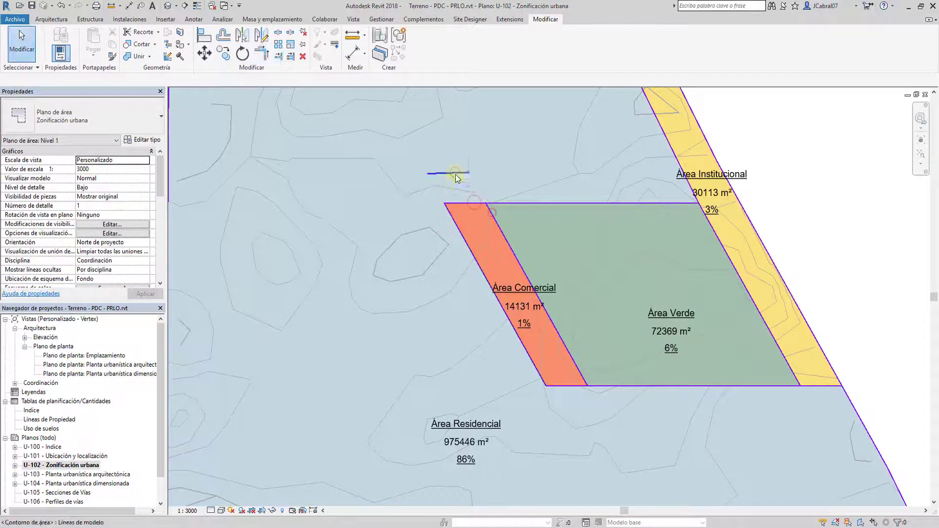
{"action": "key", "text": "Escape"}
{"action": "scroll", "coordinate": [496, 202], "scroll_direction": "down", "scroll_amount": 4}
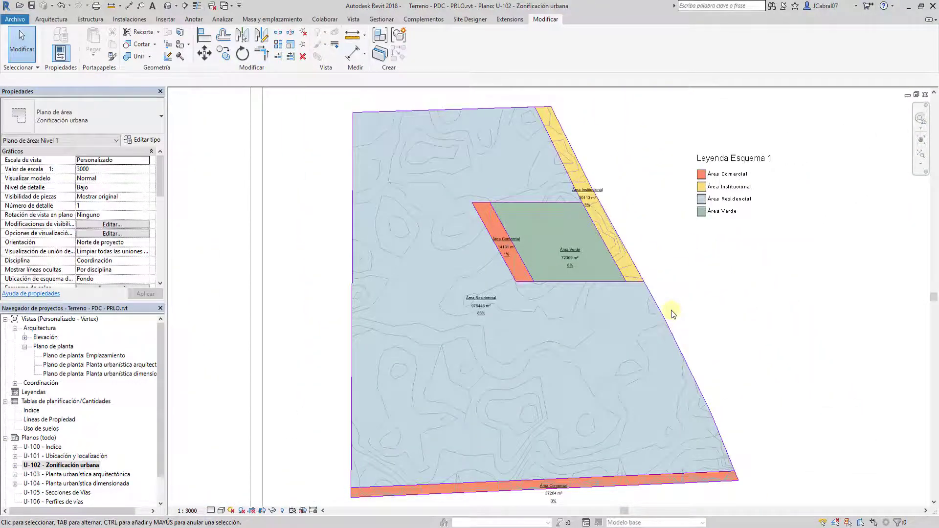
- Deactivate the viewport and zoom around sheet U-102
{"action": "scroll", "coordinate": [634, 320], "scroll_direction": "down", "scroll_amount": 3}
{"action": "double_click", "coordinate": [604, 277]}
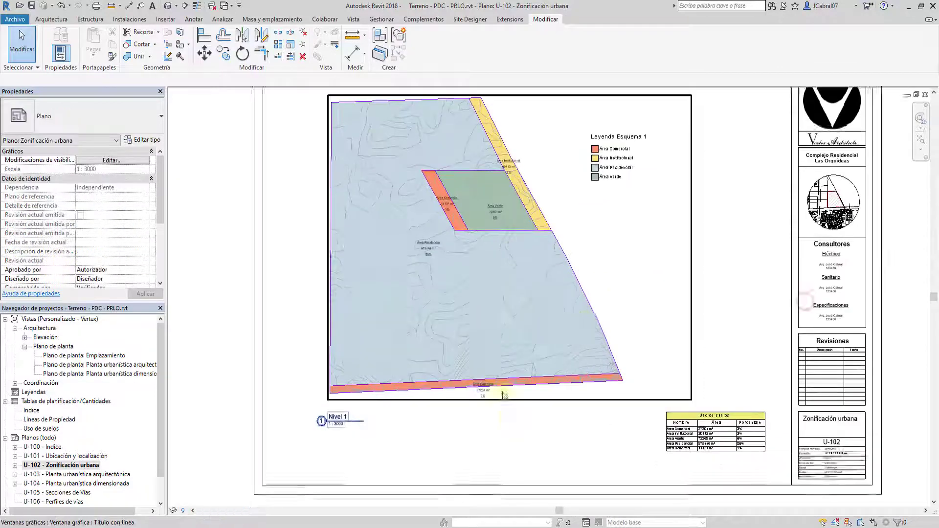
{"action": "scroll", "coordinate": [605, 277], "scroll_direction": "up", "scroll_amount": 2}
{"action": "scroll", "coordinate": [604, 274], "scroll_direction": "down", "scroll_amount": 1}
{"action": "scroll", "coordinate": [718, 265], "scroll_direction": "down", "scroll_amount": 1}
{"action": "scroll", "coordinate": [563, 444], "scroll_direction": "down", "scroll_amount": 1}
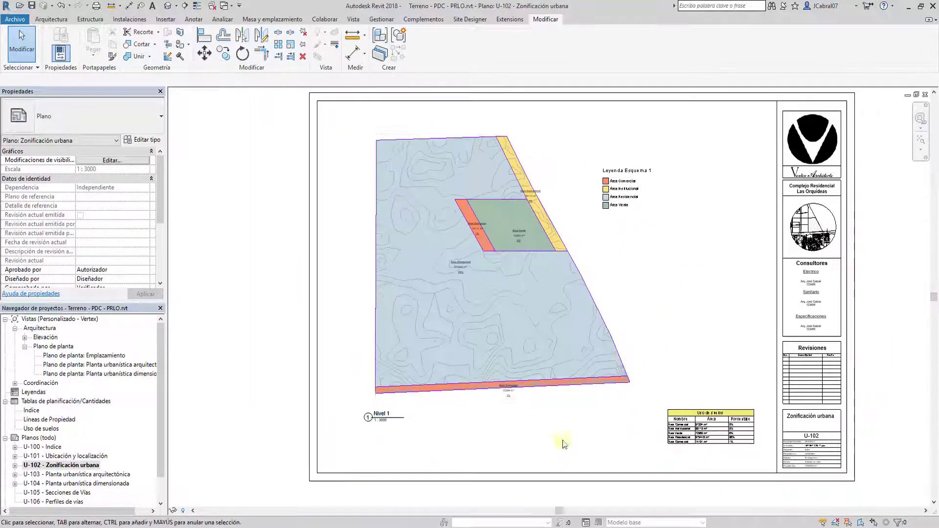
{"action": "scroll", "coordinate": [853, 450], "scroll_direction": "up", "scroll_amount": 1}
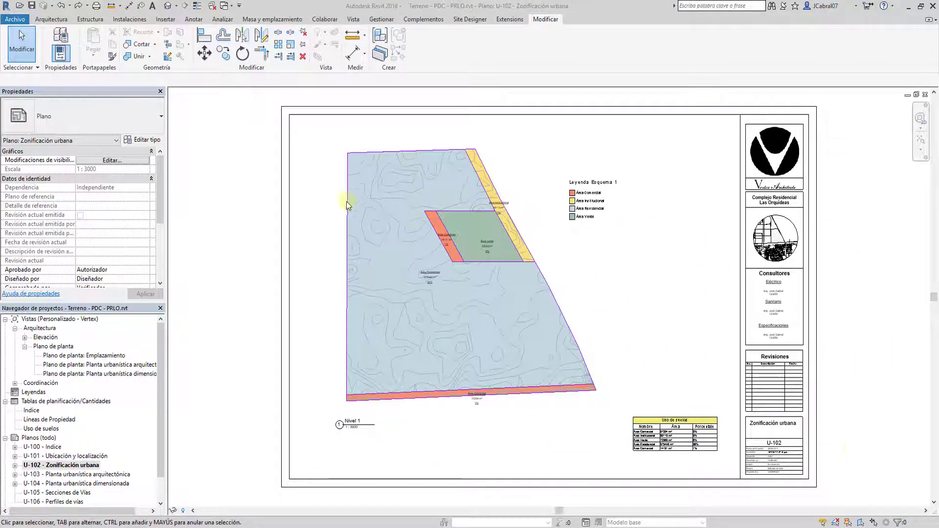
{"action": "scroll", "coordinate": [460, 252], "scroll_direction": "up", "scroll_amount": 1}
{"action": "scroll", "coordinate": [488, 241], "scroll_direction": "up", "scroll_amount": 1}
{"action": "scroll", "coordinate": [487, 235], "scroll_direction": "up", "scroll_amount": 2}
{"action": "scroll", "coordinate": [521, 215], "scroll_direction": "up", "scroll_amount": 2}
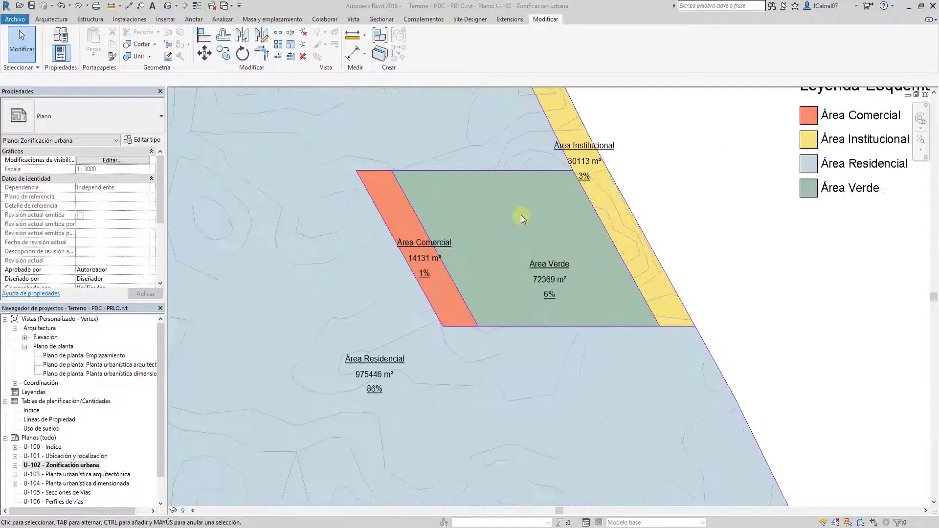
{"action": "scroll", "coordinate": [608, 348], "scroll_direction": "down", "scroll_amount": 1}
{"action": "scroll", "coordinate": [587, 336], "scroll_direction": "down", "scroll_amount": 1}
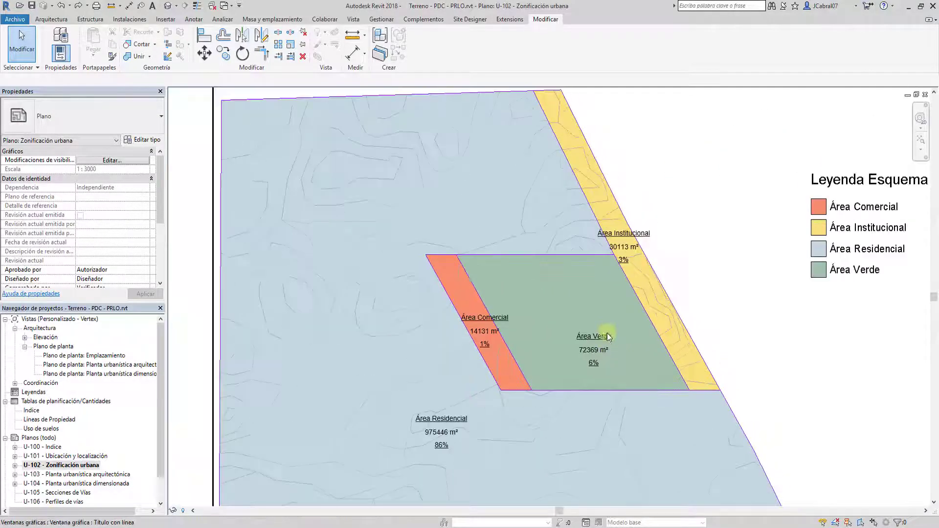
{"action": "scroll", "coordinate": [621, 268], "scroll_direction": "up", "scroll_amount": 1}
- Pan to the title block and legend, then edit Leyenda Esquema 1's colour scheme
{"action": "mouse_move", "coordinate": [620, 269]}
{"action": "middle_mouse_down"}
{"action": "mouse_move", "coordinate": [630, 292]}
{"action": "mouse_move", "coordinate": [612, 140]}
{"action": "middle_mouse_up"}
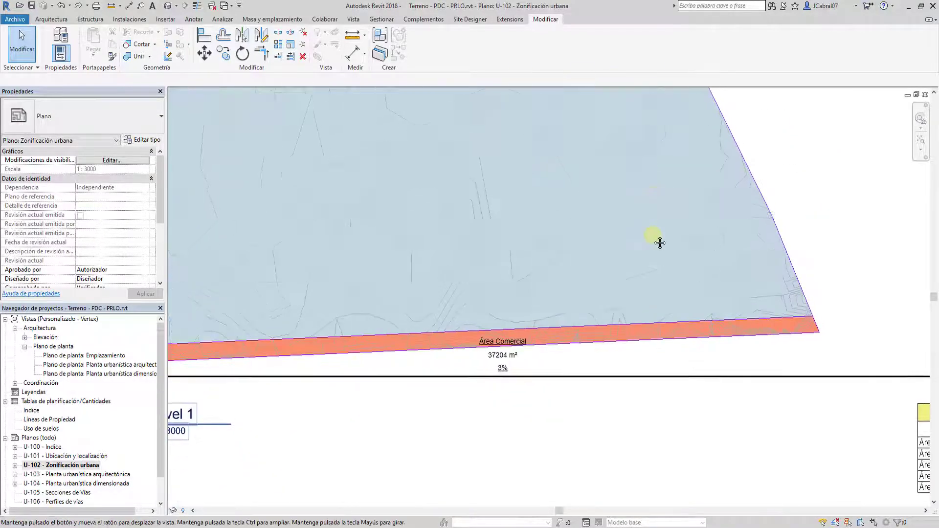
{"action": "scroll", "coordinate": [682, 335], "scroll_direction": "down", "scroll_amount": 2}
{"action": "scroll", "coordinate": [697, 288], "scroll_direction": "up", "scroll_amount": 1}
{"action": "mouse_move", "coordinate": [698, 288]}
{"action": "middle_mouse_down"}
{"action": "mouse_move", "coordinate": [713, 219]}
{"action": "mouse_move", "coordinate": [692, 196]}
{"action": "mouse_move", "coordinate": [692, 283]}
{"action": "mouse_move", "coordinate": [723, 389]}
{"action": "mouse_move", "coordinate": [579, 195]}
{"action": "middle_mouse_up"}
{"action": "scroll", "coordinate": [692, 195], "scroll_direction": "down", "scroll_amount": 1}
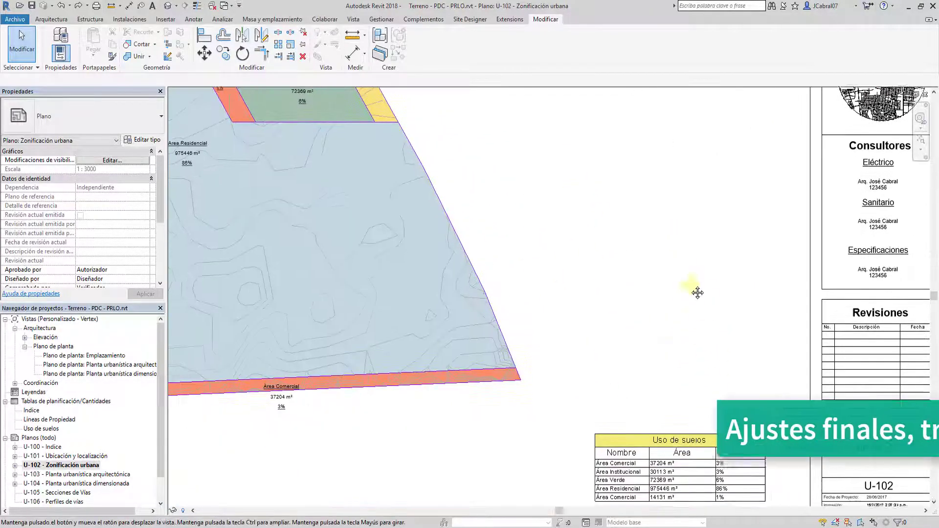
{"action": "mouse_move", "coordinate": [696, 291]}
{"action": "middle_mouse_down"}
{"action": "mouse_move", "coordinate": [641, 203]}
{"action": "mouse_move", "coordinate": [656, 342]}
{"action": "middle_mouse_up"}
{"action": "middle_click_drag", "start_coordinate": [606, 141], "coordinate": [607, 359]}
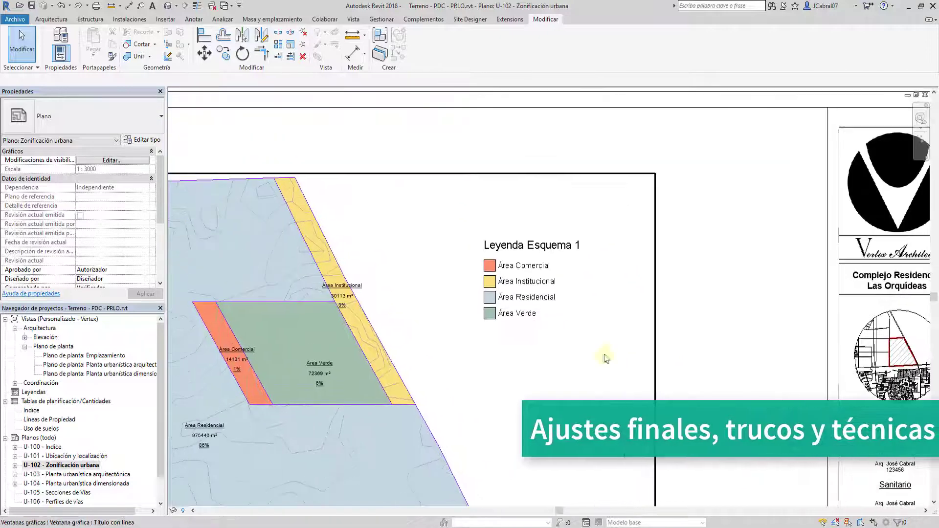
{"action": "left_click", "coordinate": [558, 248]}
{"action": "left_click", "coordinate": [426, 49]}
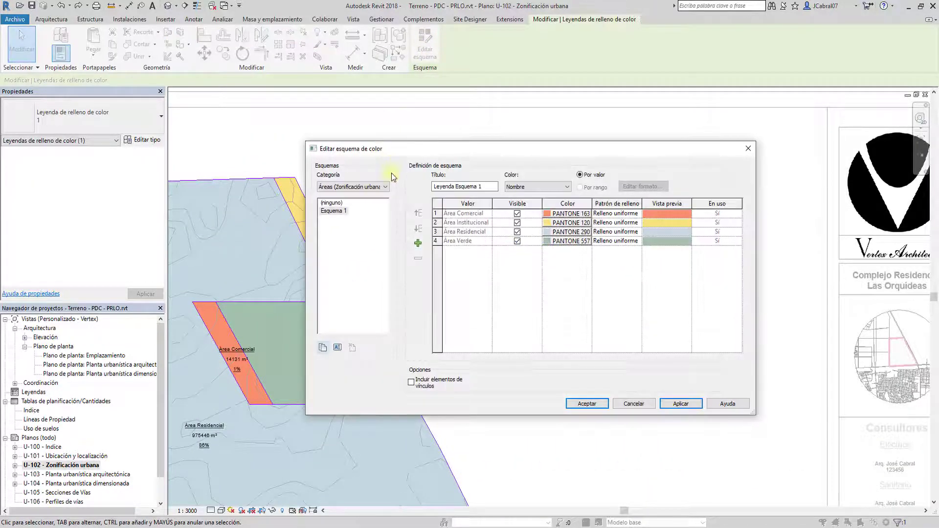
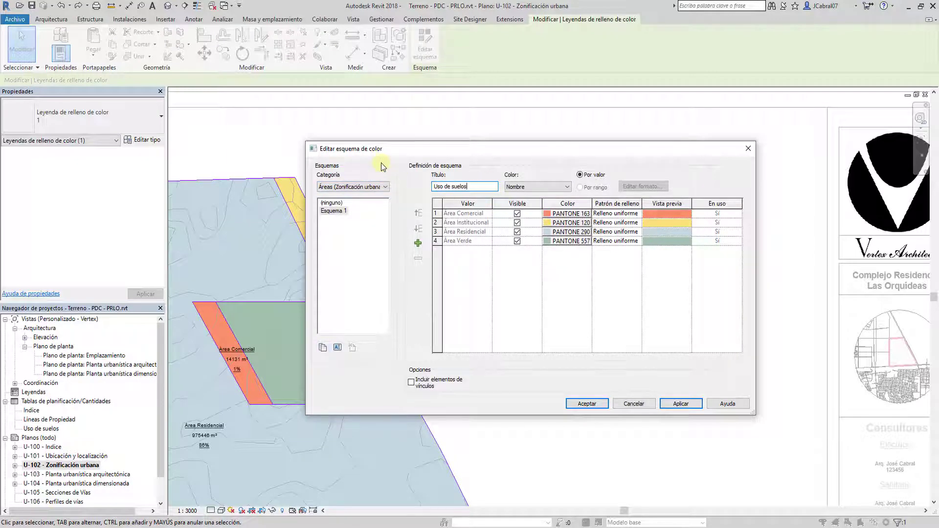
- Accept the Uso de suelos colour scheme and clear the sheet selection
{"action": "left_click", "coordinate": [607, 405]}
{"action": "left_click", "coordinate": [635, 397]}
{"action": "scroll", "coordinate": [651, 309], "scroll_direction": "down", "scroll_amount": 3}
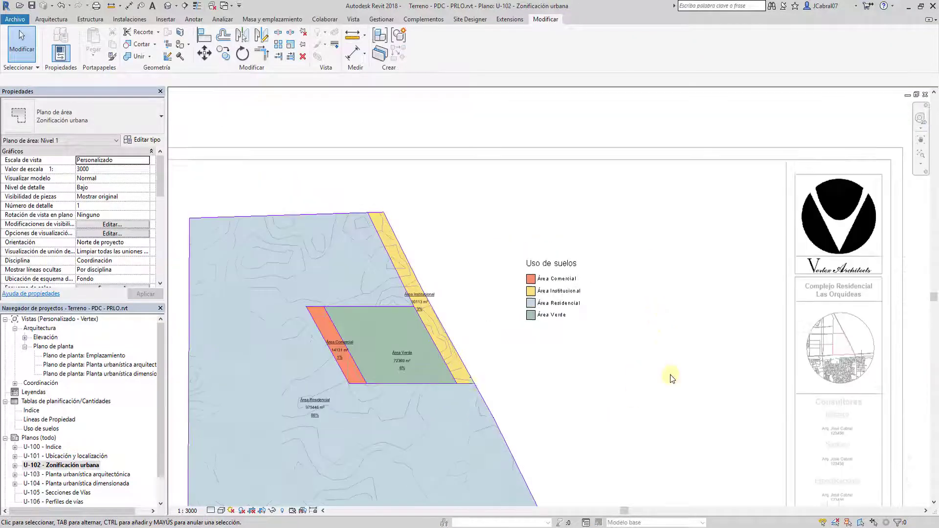
{"action": "scroll", "coordinate": [671, 375], "scroll_direction": "up", "scroll_amount": 2}
{"action": "scroll", "coordinate": [766, 370], "scroll_direction": "down", "scroll_amount": 1}
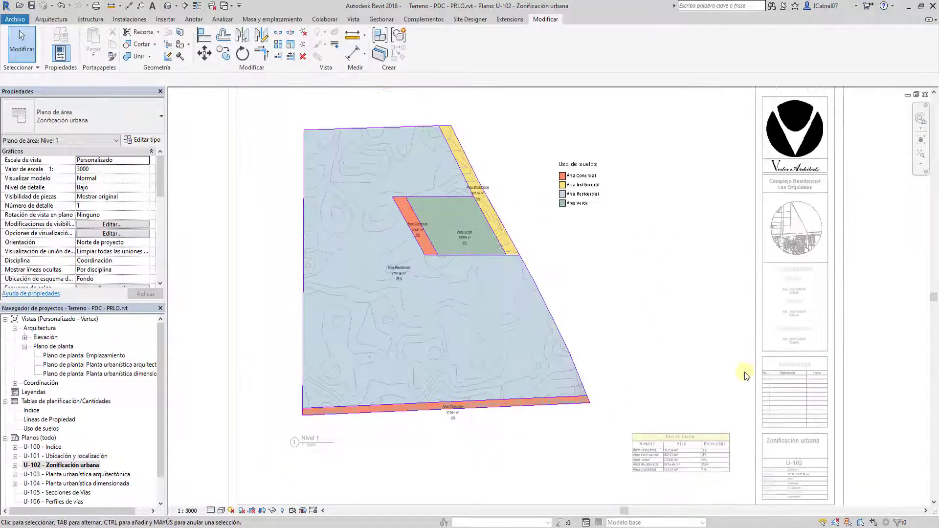
- Leave the plan viewport and select the Uso de suelos schedule on sheet U-102
{"action": "double_click", "coordinate": [888, 370]}
{"action": "scroll", "coordinate": [901, 370], "scroll_direction": "up", "scroll_amount": 1}
{"action": "scroll", "coordinate": [831, 387], "scroll_direction": "up", "scroll_amount": 1}
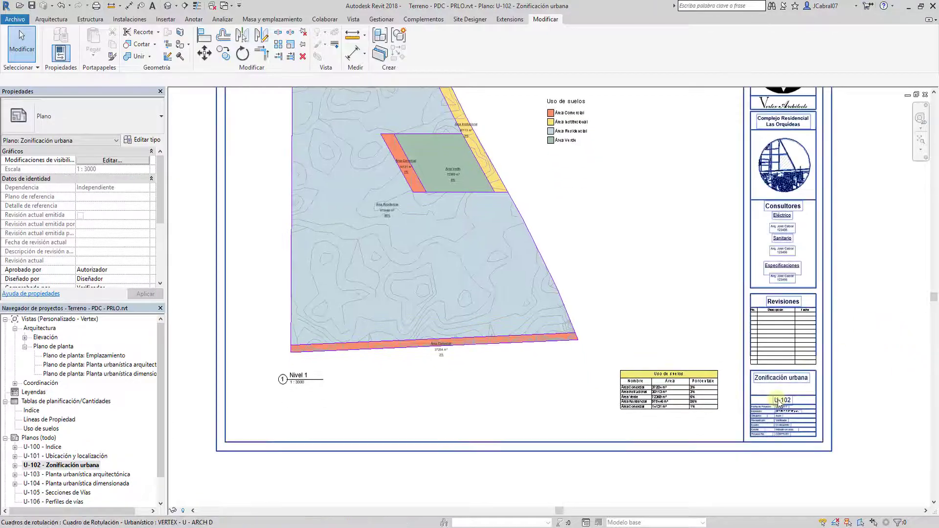
{"action": "scroll", "coordinate": [771, 404], "scroll_direction": "up", "scroll_amount": 1}
{"action": "scroll", "coordinate": [734, 406], "scroll_direction": "up", "scroll_amount": 1}
{"action": "scroll", "coordinate": [690, 421], "scroll_direction": "up", "scroll_amount": 2}
{"action": "scroll", "coordinate": [646, 445], "scroll_direction": "up", "scroll_amount": 1}
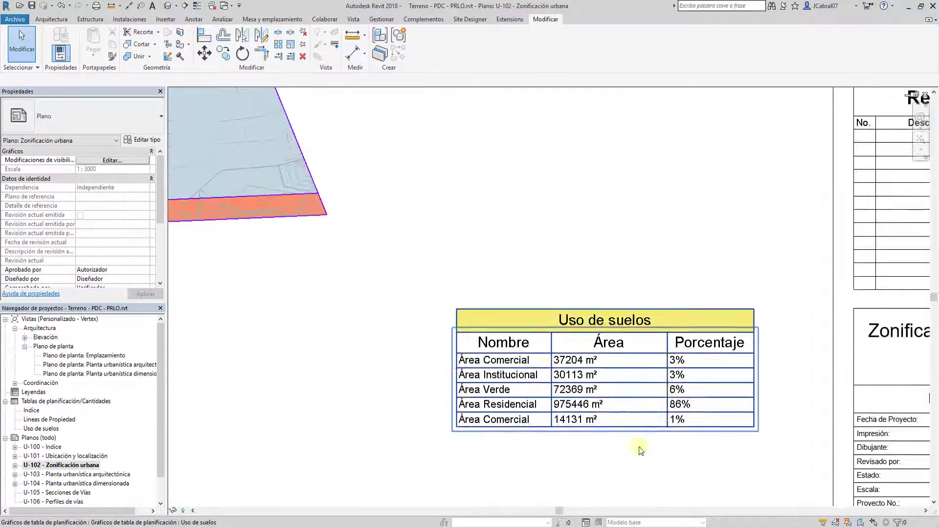
{"action": "left_click", "coordinate": [591, 371]}
- Sort the Uso de suelos schedule by Nombre with Detallar cada ejemplar unchecked to group land uses
{"action": "double_click", "coordinate": [550, 381]}
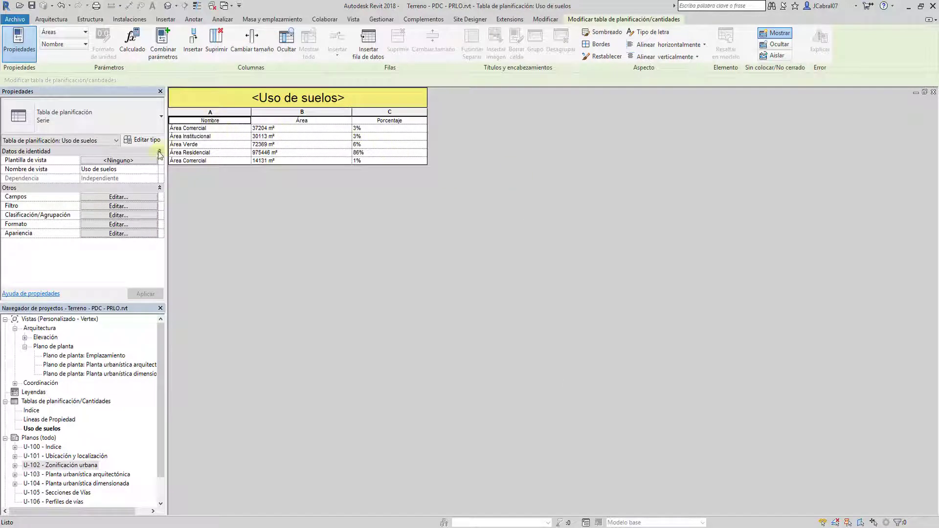
{"action": "left_click", "coordinate": [128, 198]}
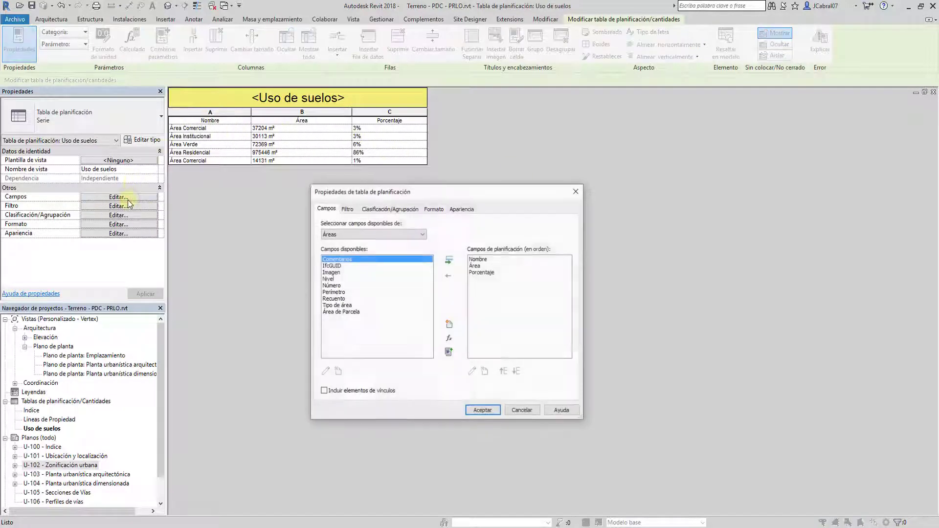
{"action": "left_click", "coordinate": [393, 210]}
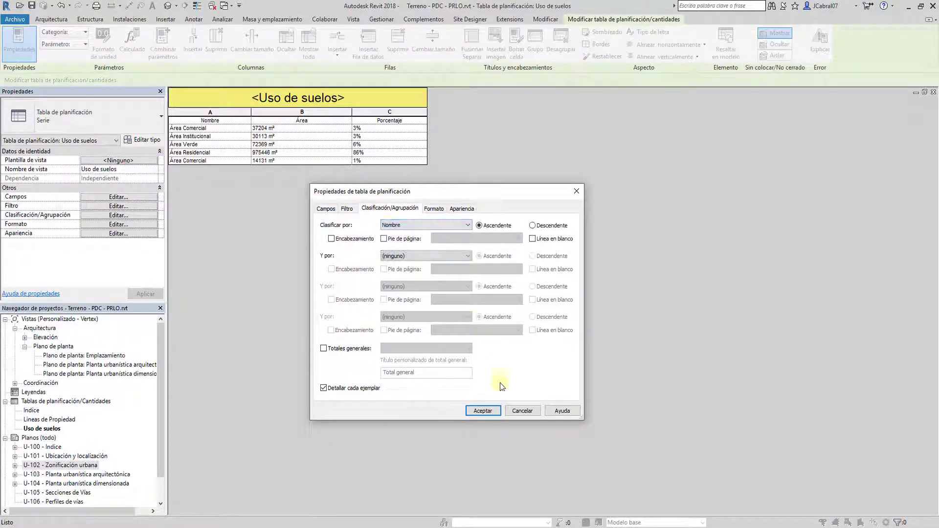
{"action": "left_click", "coordinate": [488, 414]}
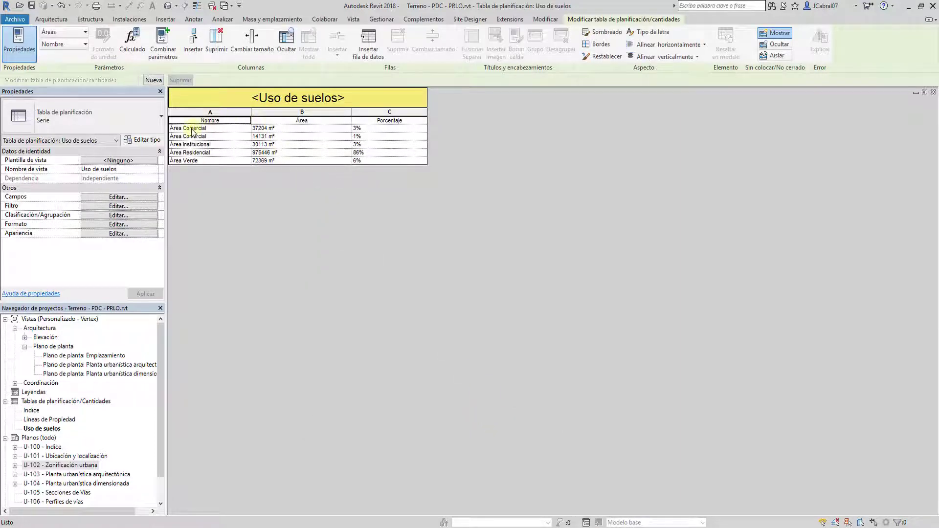
{"action": "left_click", "coordinate": [139, 198]}
{"action": "left_click", "coordinate": [376, 209]}
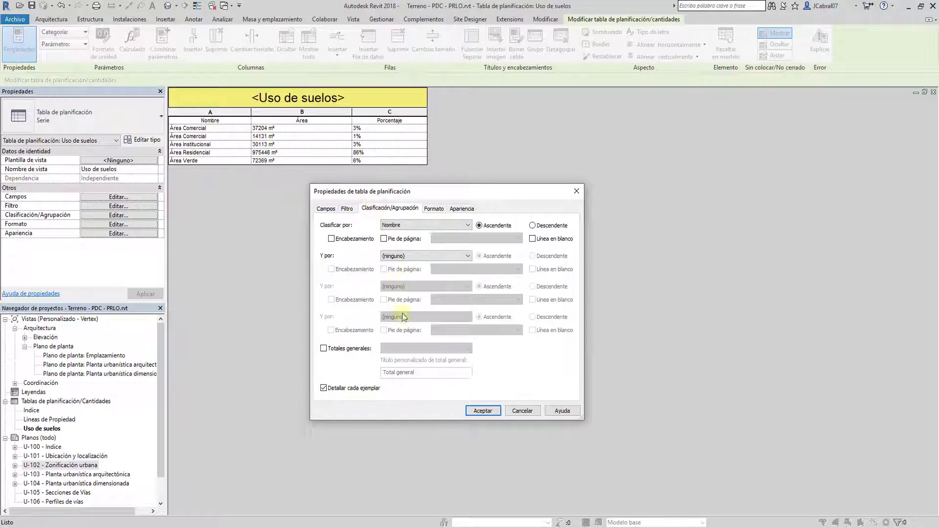
{"action": "left_click", "coordinate": [471, 413]}
{"action": "left_click", "coordinate": [296, 128]}
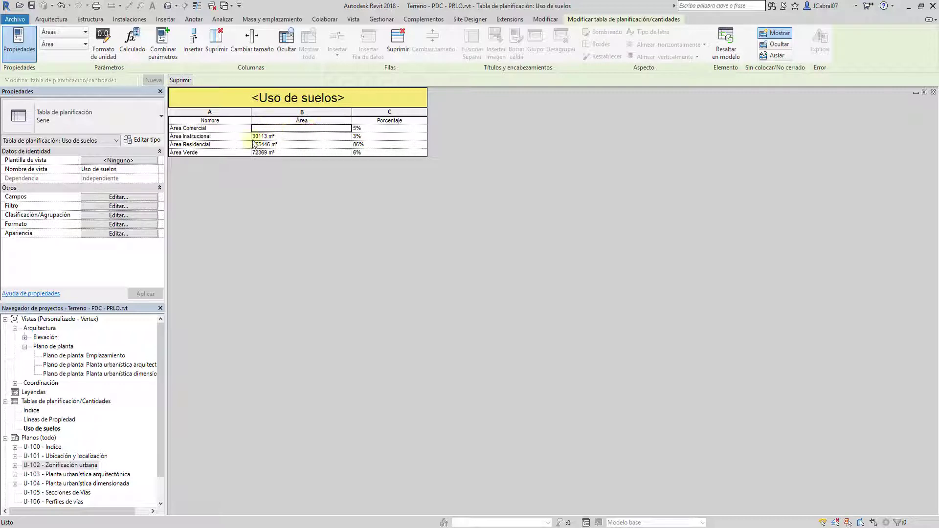
- Set the schedule's Área field to Calcular totales and close the schedule view
{"action": "left_click", "coordinate": [144, 225]}
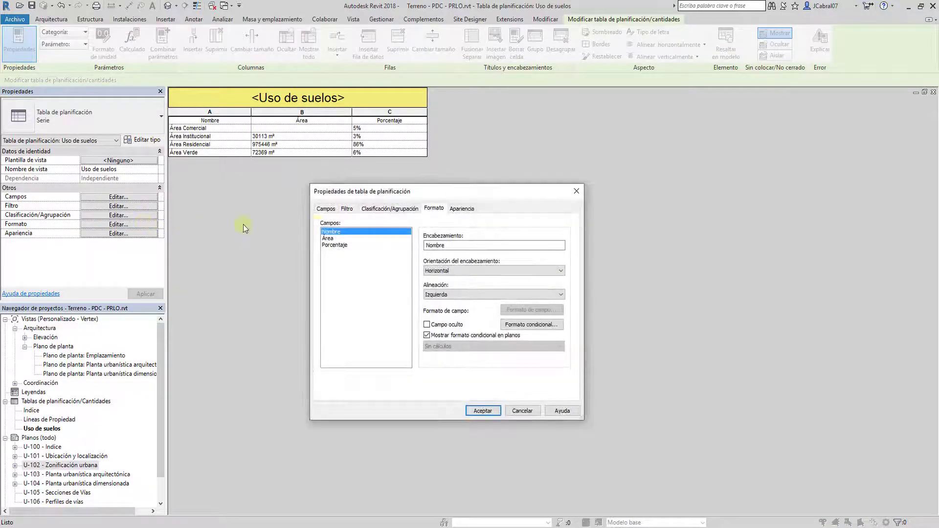
{"action": "left_click", "coordinate": [329, 238]}
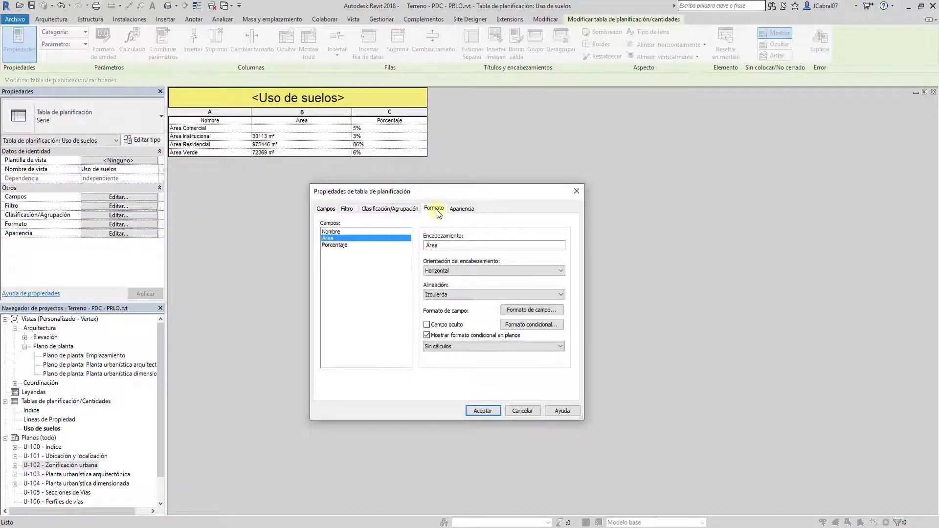
{"action": "left_click", "coordinate": [416, 214]}
{"action": "left_click", "coordinate": [434, 208]}
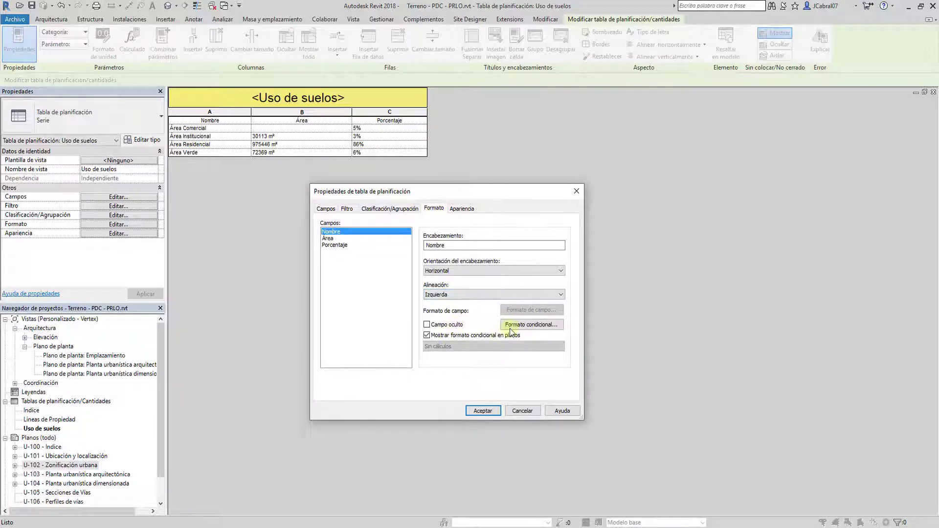
{"action": "left_click", "coordinate": [339, 238]}
{"action": "left_click", "coordinate": [453, 346]}
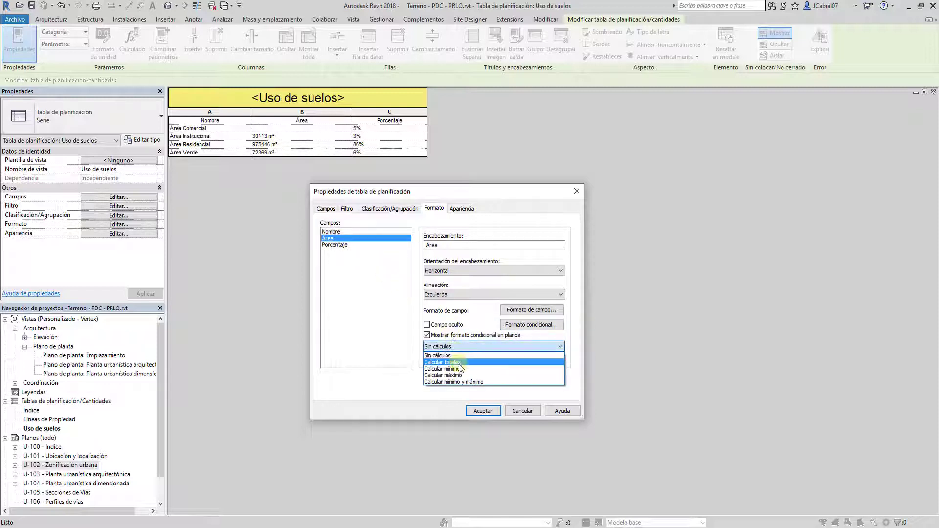
{"action": "left_click", "coordinate": [458, 362]}
{"action": "left_click", "coordinate": [498, 414]}
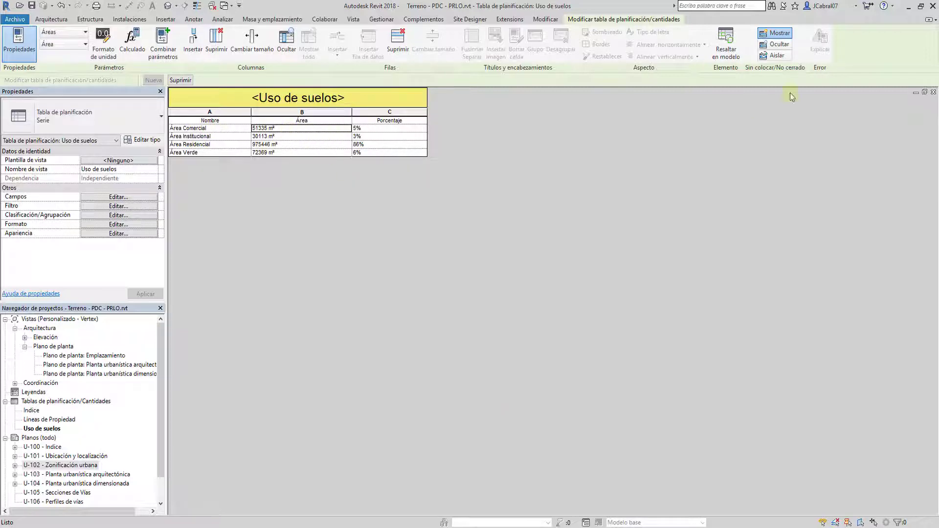
{"action": "left_click", "coordinate": [934, 92]}
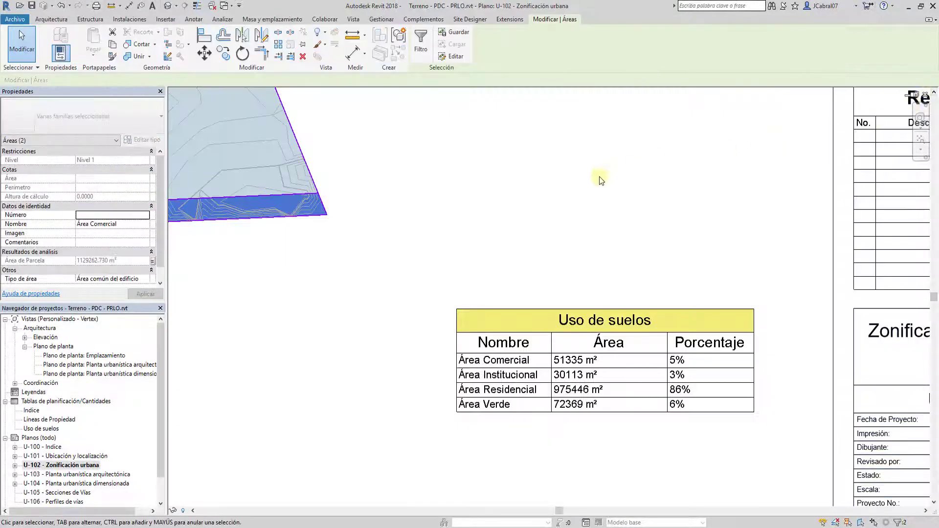
- Set the Nivel 1 area plan's discipline to Arquitectura
{"action": "scroll", "coordinate": [598, 175], "scroll_direction": "down", "scroll_amount": 1}
{"action": "scroll", "coordinate": [594, 174], "scroll_direction": "down", "scroll_amount": 1}
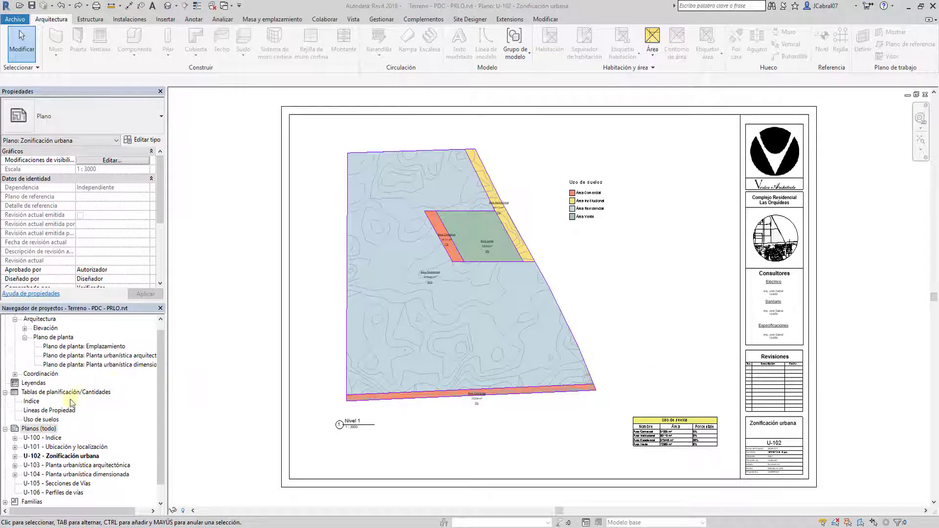
{"action": "left_click", "coordinate": [25, 395]}
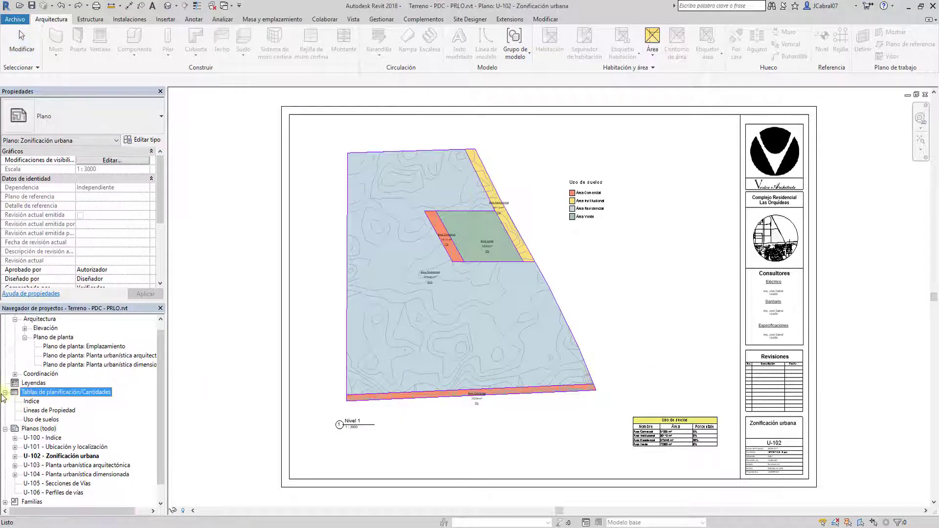
{"action": "left_click", "coordinate": [6, 393]}
{"action": "left_click", "coordinate": [5, 412]}
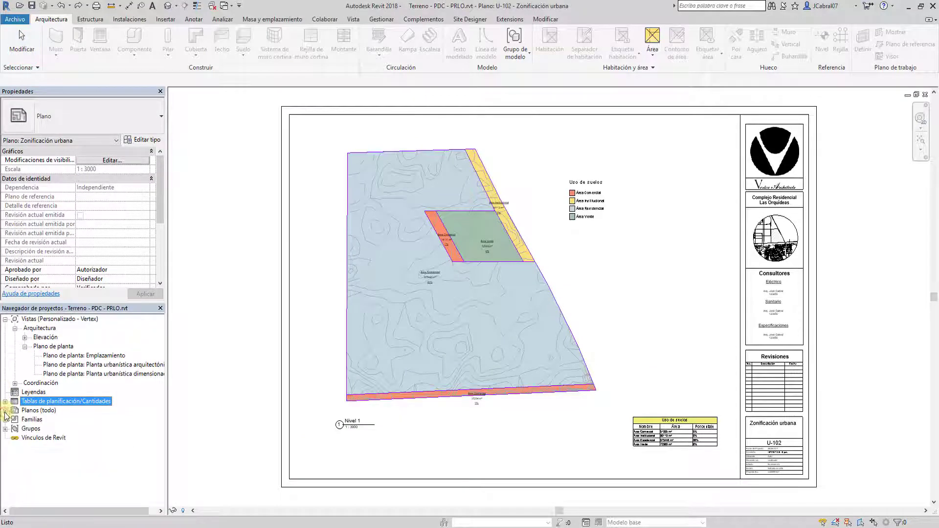
{"action": "left_click", "coordinate": [15, 384]}
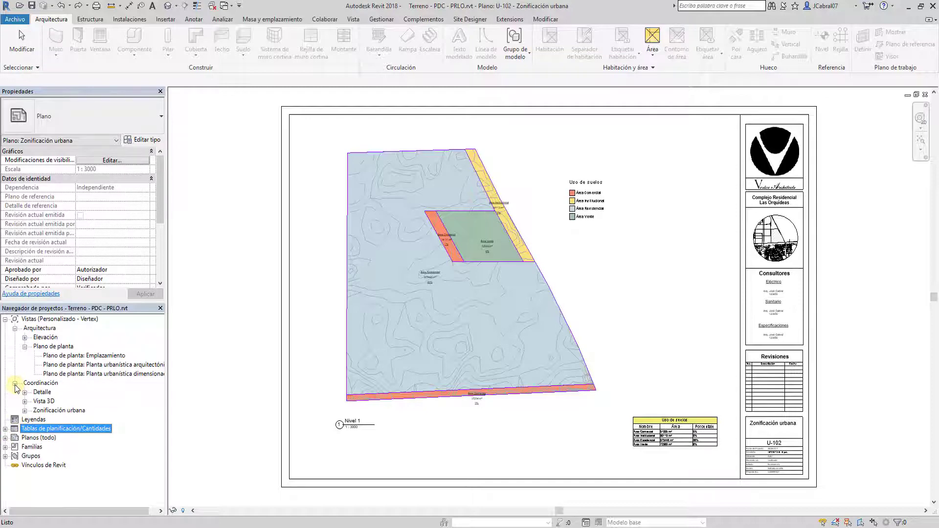
{"action": "left_click", "coordinate": [24, 410]}
{"action": "left_click", "coordinate": [61, 421]}
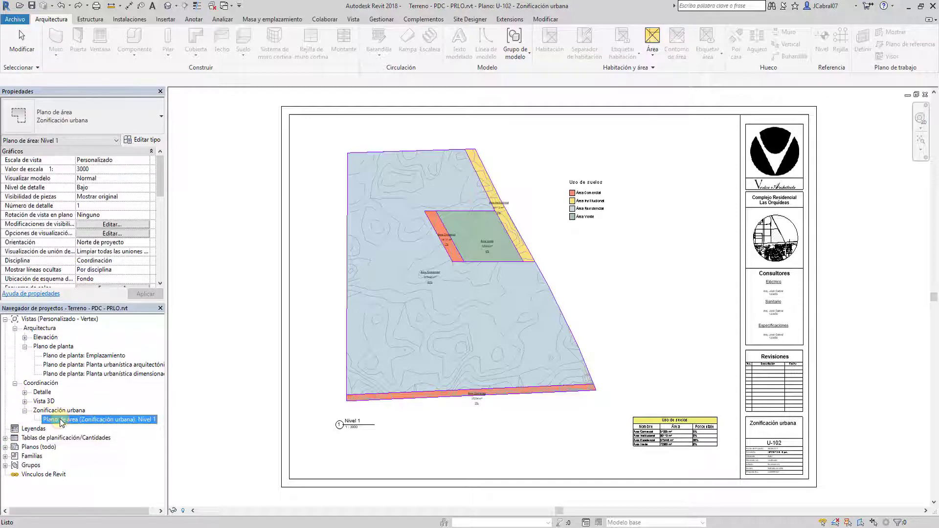
{"action": "left_click", "coordinate": [143, 261]}
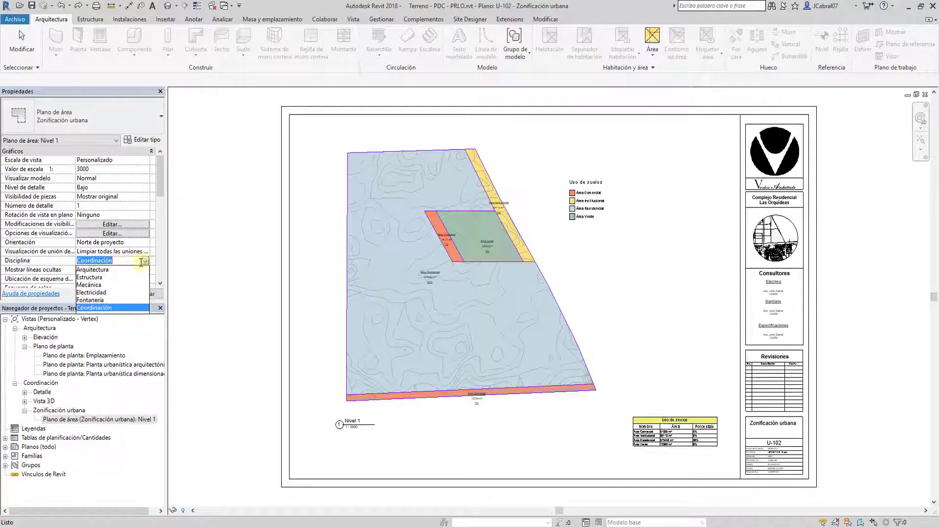
{"action": "left_click", "coordinate": [118, 270]}
{"action": "left_click", "coordinate": [141, 294]}
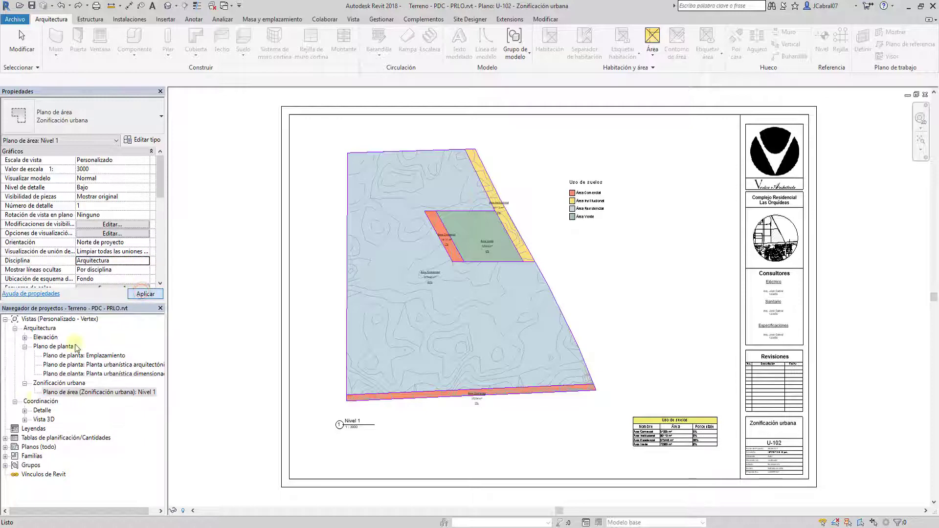
- Set the 3D view's discipline to Arquitectura
{"action": "left_click", "coordinate": [25, 420]}
{"action": "left_click", "coordinate": [56, 429]}
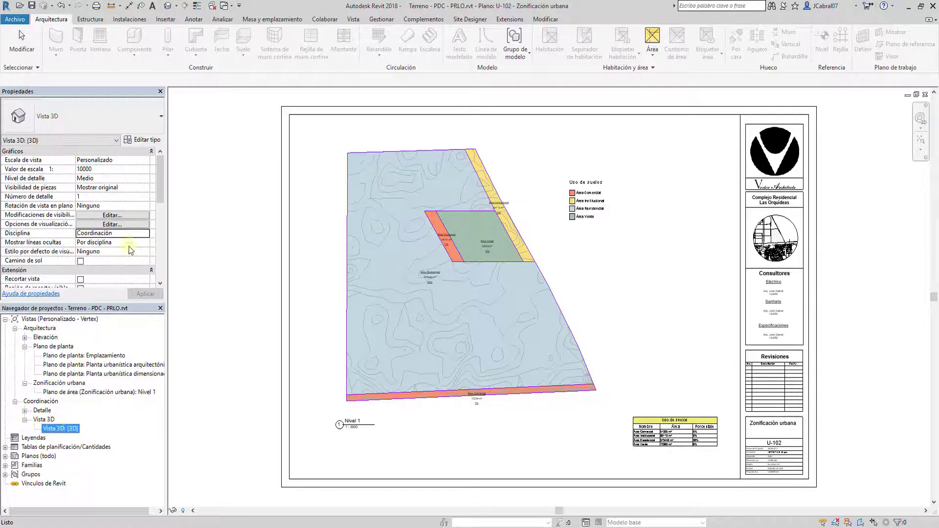
{"action": "left_click", "coordinate": [145, 233]}
{"action": "left_click", "coordinate": [137, 243]}
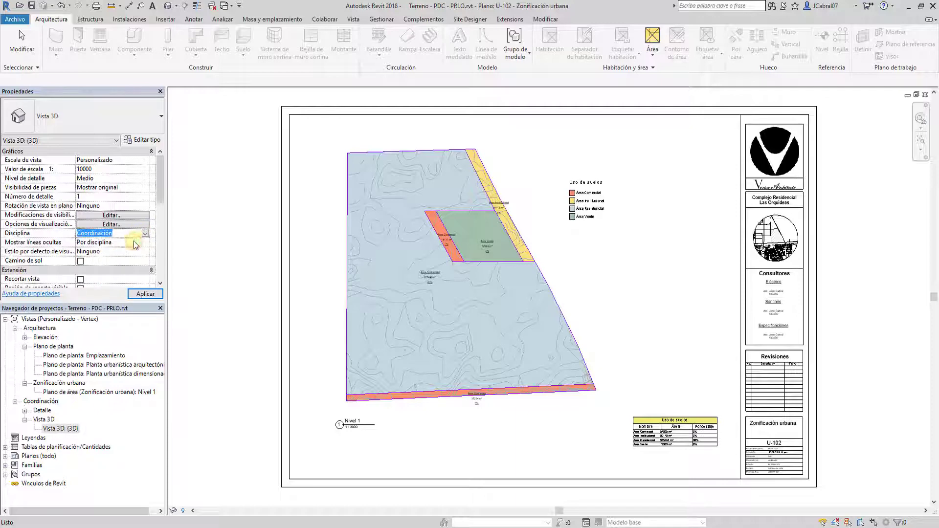
{"action": "left_click", "coordinate": [145, 293]}
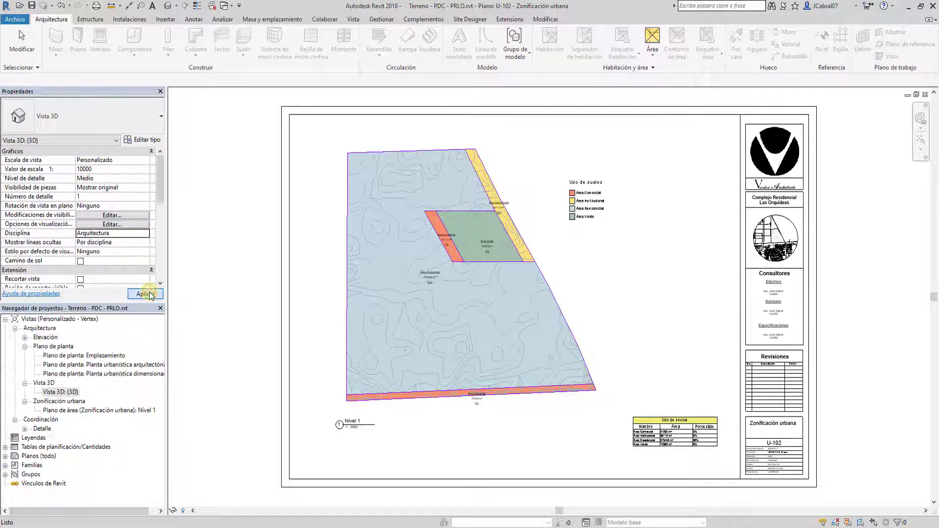
- Set the Localizacion drafting view's discipline to Arquitectura
{"action": "left_click", "coordinate": [24, 383]}
{"action": "left_click", "coordinate": [24, 347]}
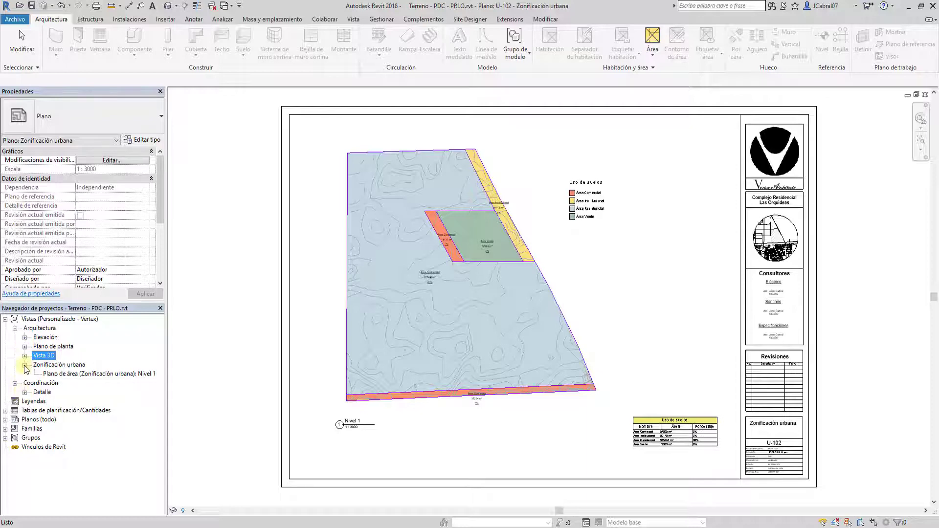
{"action": "left_click", "coordinate": [24, 365]}
{"action": "left_click", "coordinate": [25, 383]}
{"action": "left_click", "coordinate": [44, 392]}
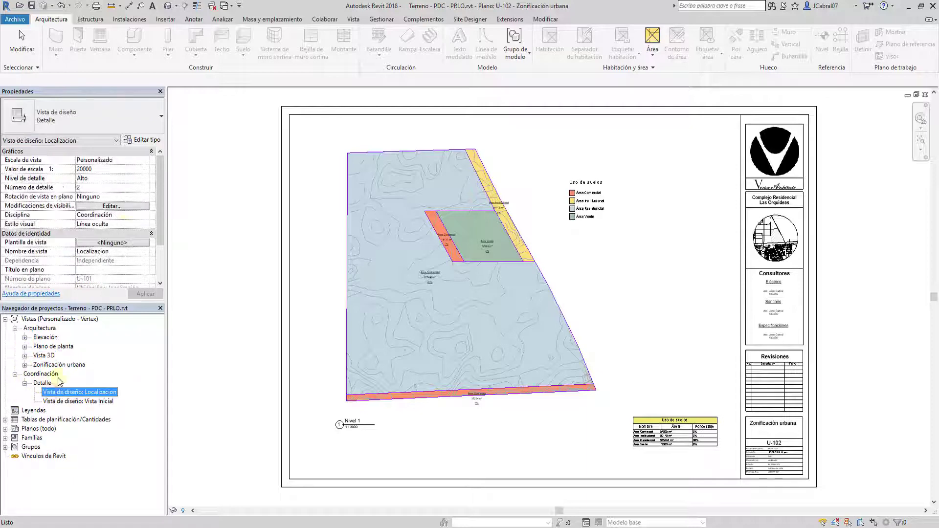
{"action": "left_click", "coordinate": [145, 208]}
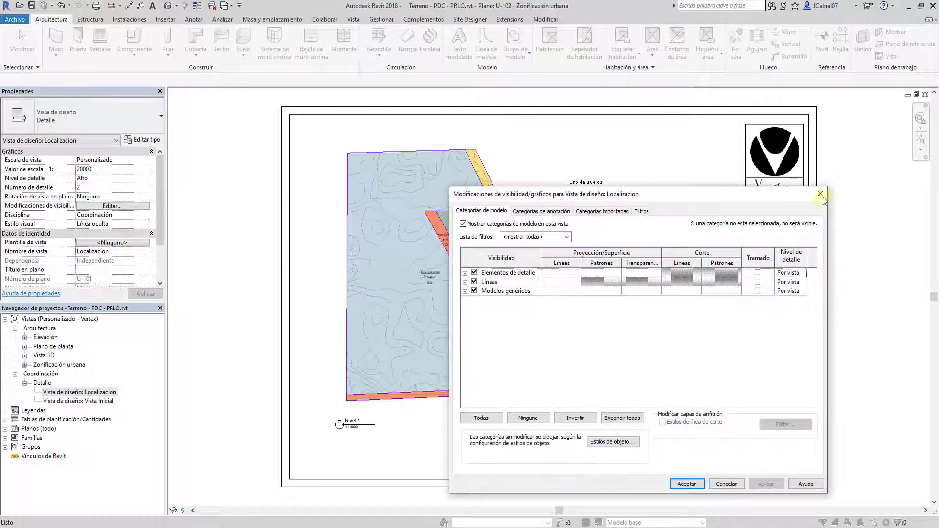
{"action": "left_click", "coordinate": [822, 195]}
{"action": "left_click", "coordinate": [145, 215]}
{"action": "left_click", "coordinate": [120, 227]}
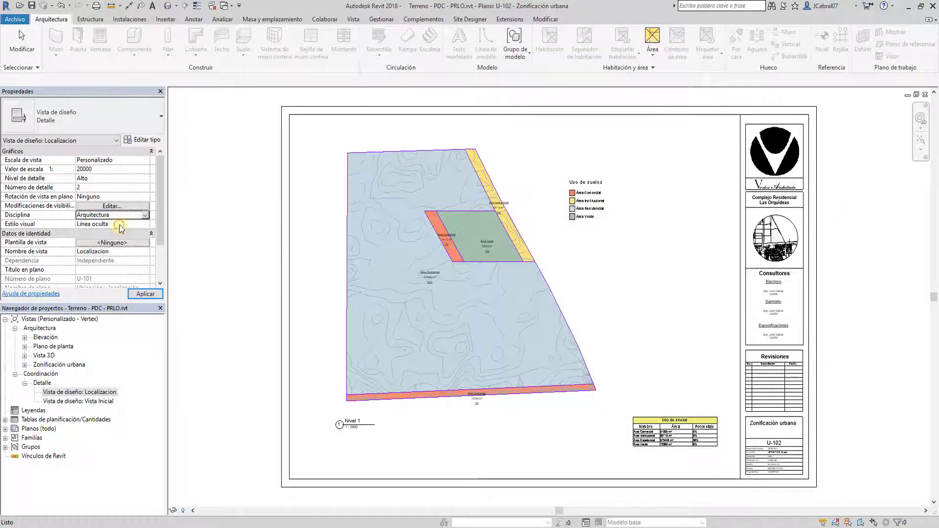
{"action": "left_click", "coordinate": [141, 293]}
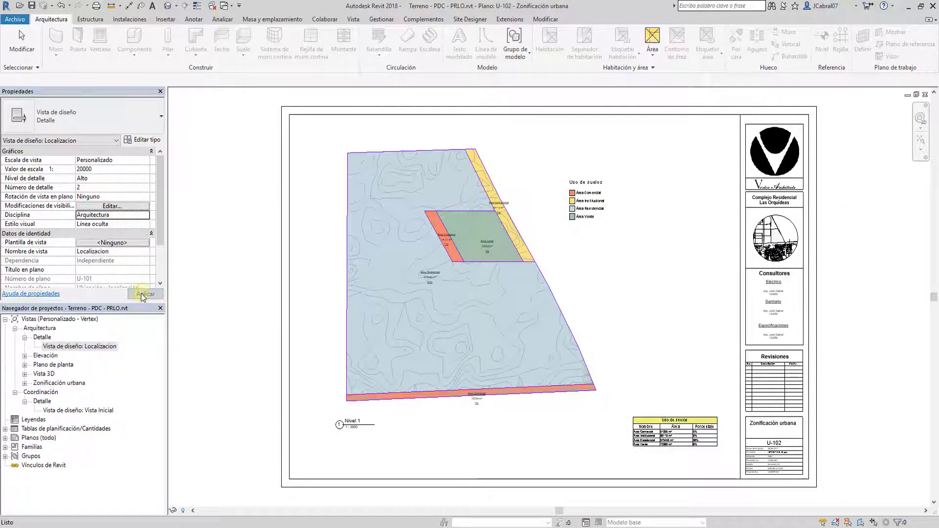
- Collapse the Project Browser view groups, confirming Localizacion sits under Arquitectura
{"action": "left_click", "coordinate": [24, 337]}
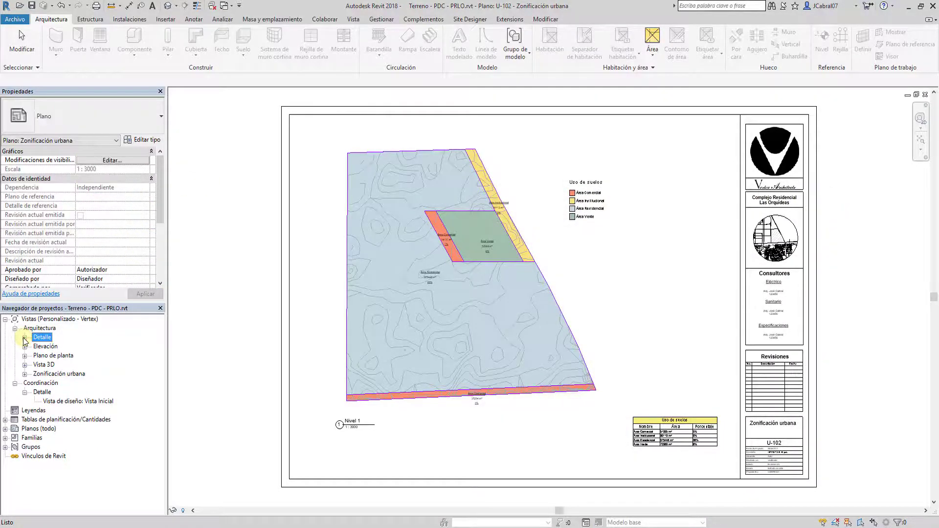
{"action": "left_click", "coordinate": [24, 392]}
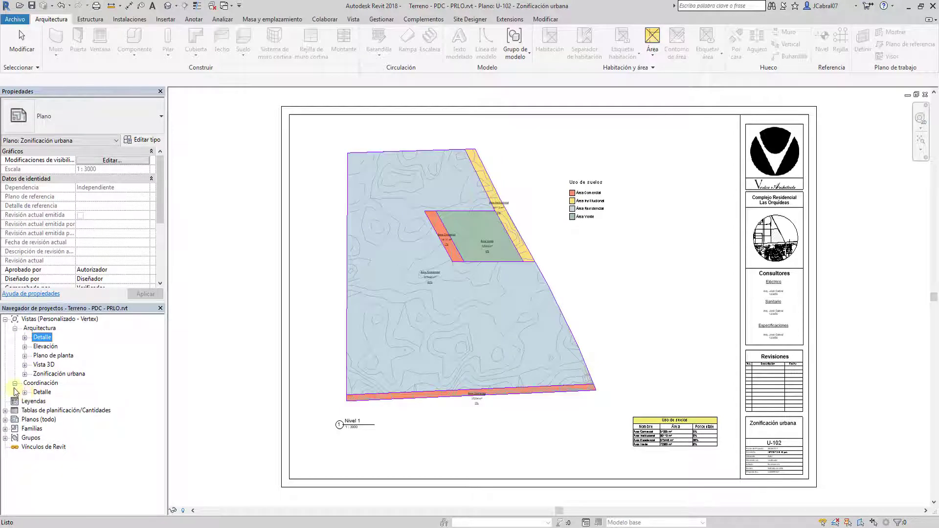
{"action": "left_click", "coordinate": [16, 383]}
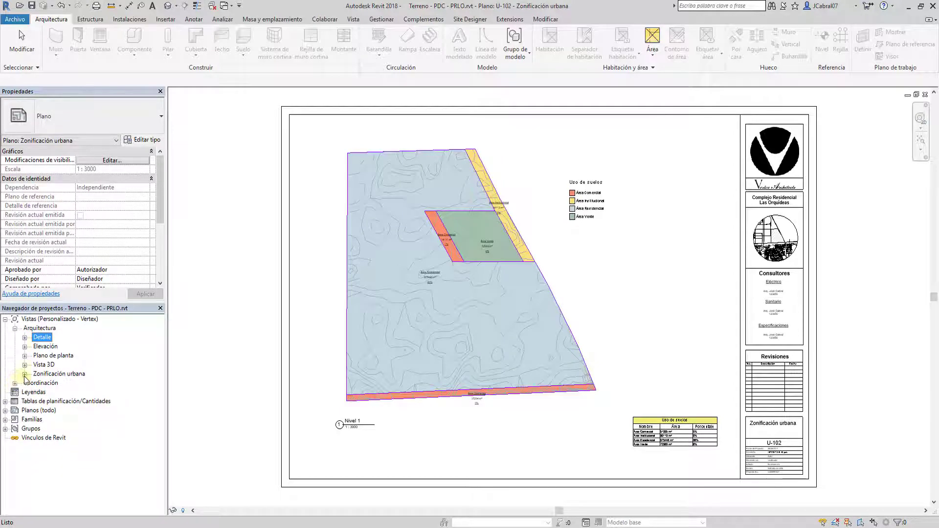
{"action": "left_click", "coordinate": [25, 337]}
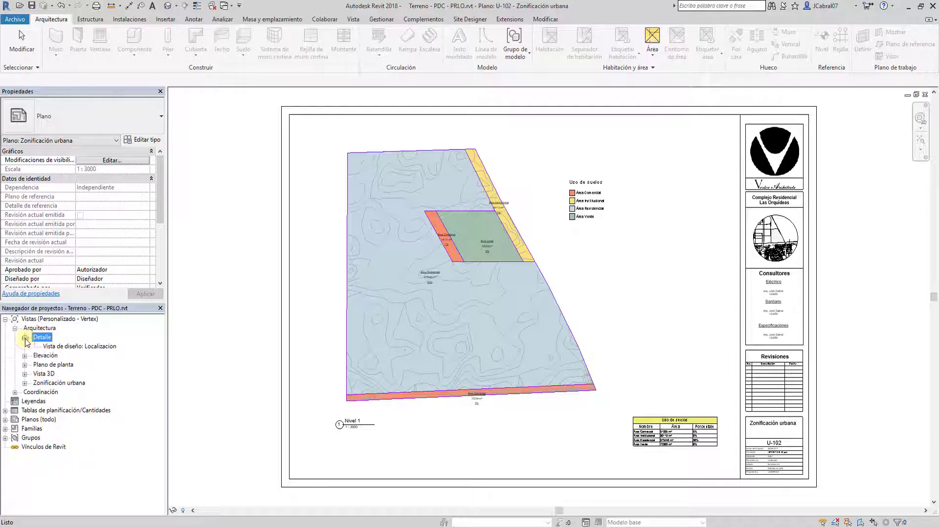
{"action": "left_click", "coordinate": [24, 337]}
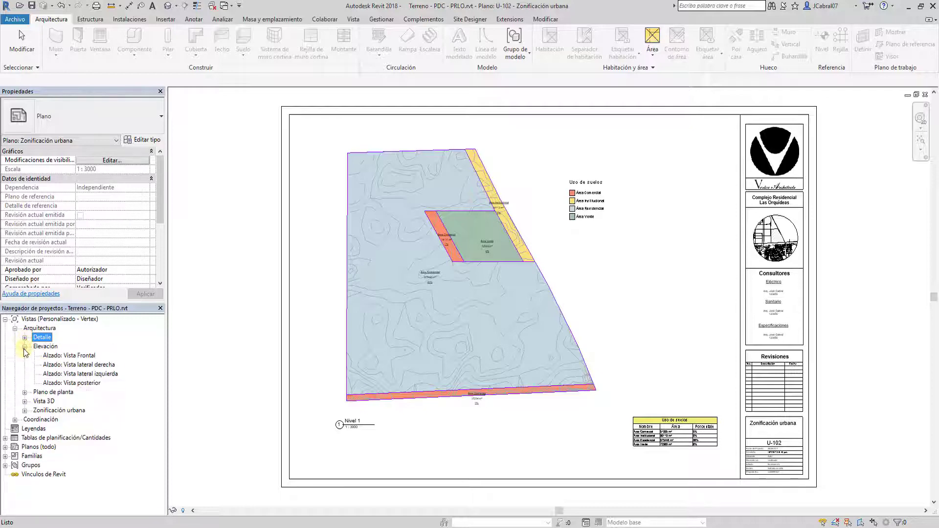
{"action": "left_click", "coordinate": [25, 347]}
{"action": "left_click", "coordinate": [25, 356]}
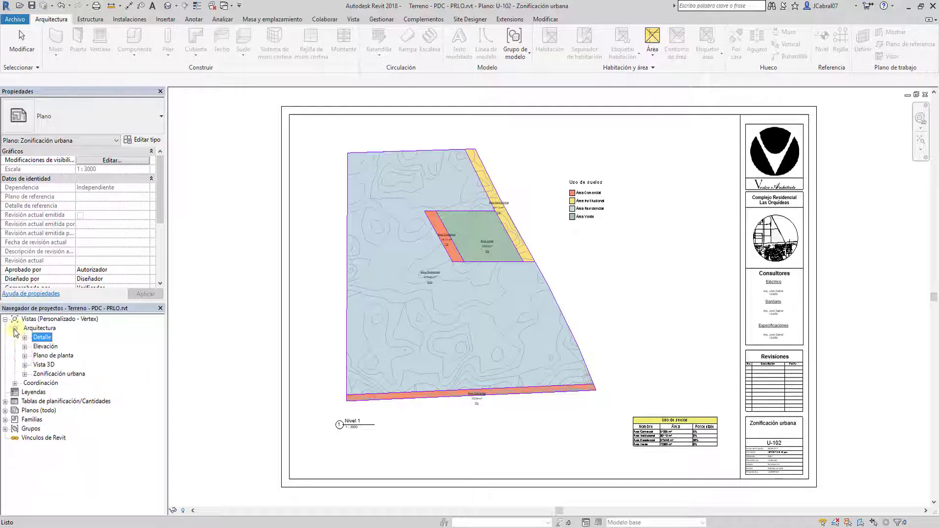
{"action": "left_click", "coordinate": [15, 329]}
{"action": "left_click", "coordinate": [218, 346]}
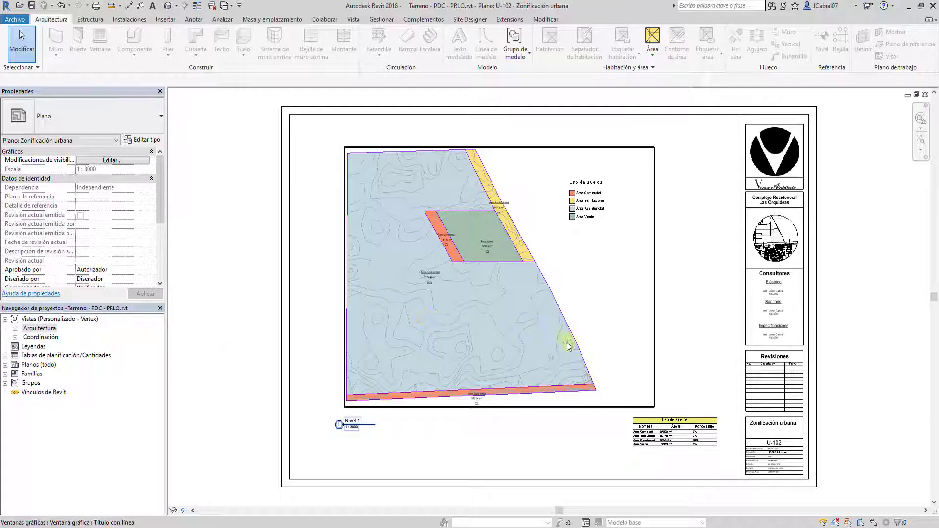
- Draw a rectangular area boundary inside Área Residencial on the plan viewport
{"action": "double_click", "coordinate": [591, 301]}
{"action": "scroll", "coordinate": [494, 331], "scroll_direction": "up", "scroll_amount": 1}
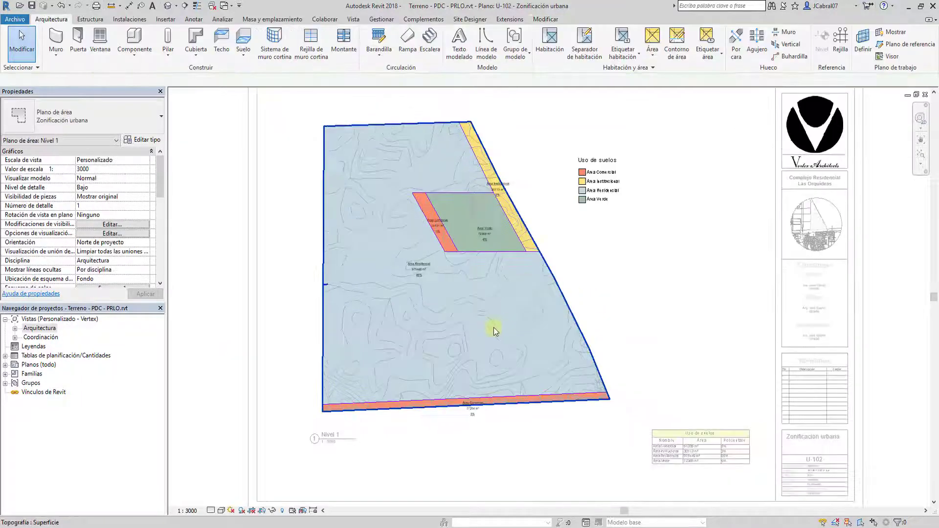
{"action": "scroll", "coordinate": [494, 332], "scroll_direction": "up", "scroll_amount": 1}
{"action": "left_click", "coordinate": [660, 60]}
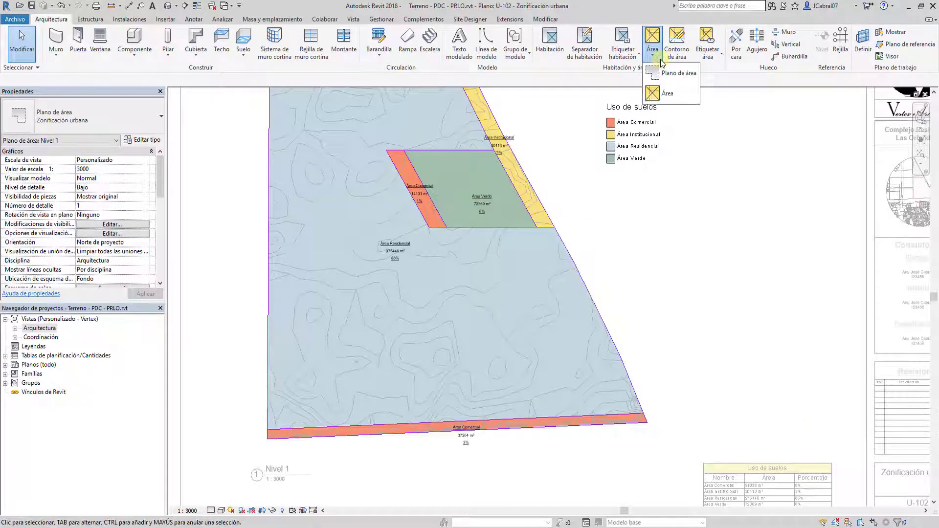
{"action": "left_click", "coordinate": [675, 52]}
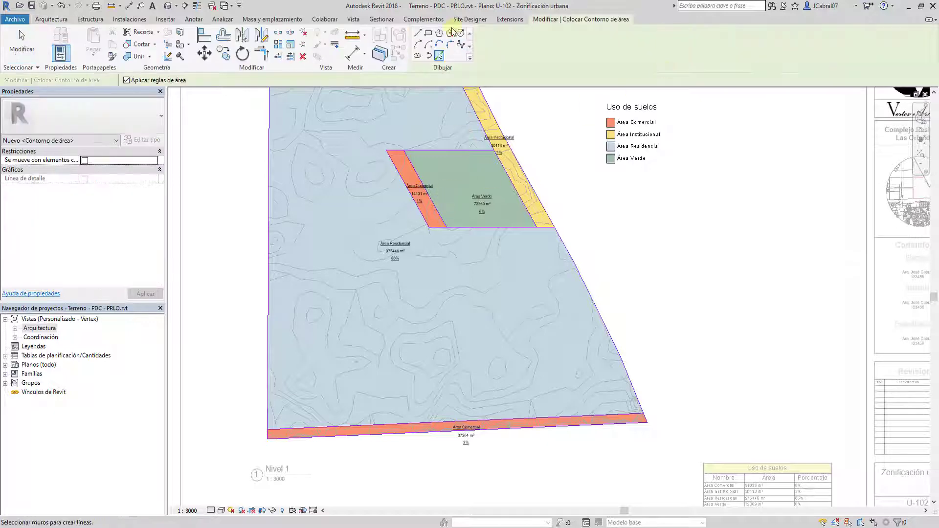
{"action": "left_click", "coordinate": [429, 33]}
{"action": "left_click", "coordinate": [295, 258]}
{"action": "left_click", "coordinate": [426, 362]}
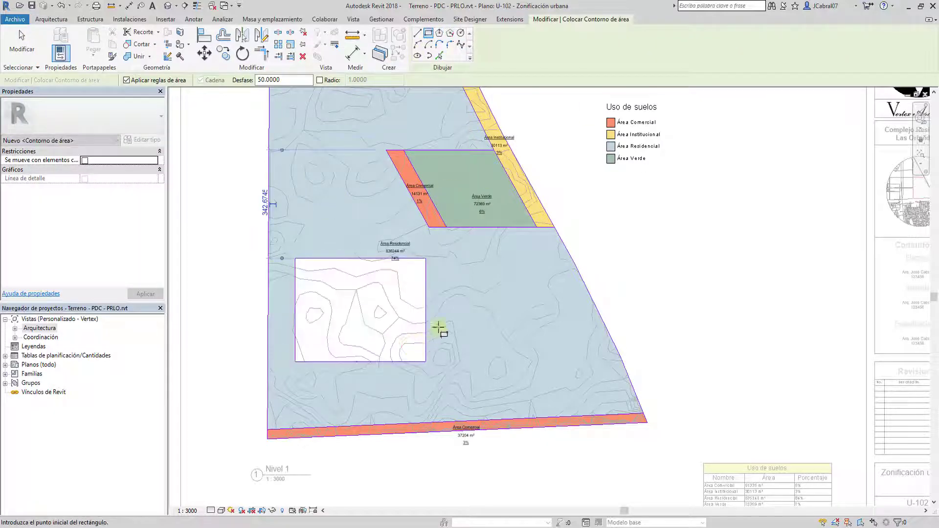
{"action": "left_click", "coordinate": [52, 19]}
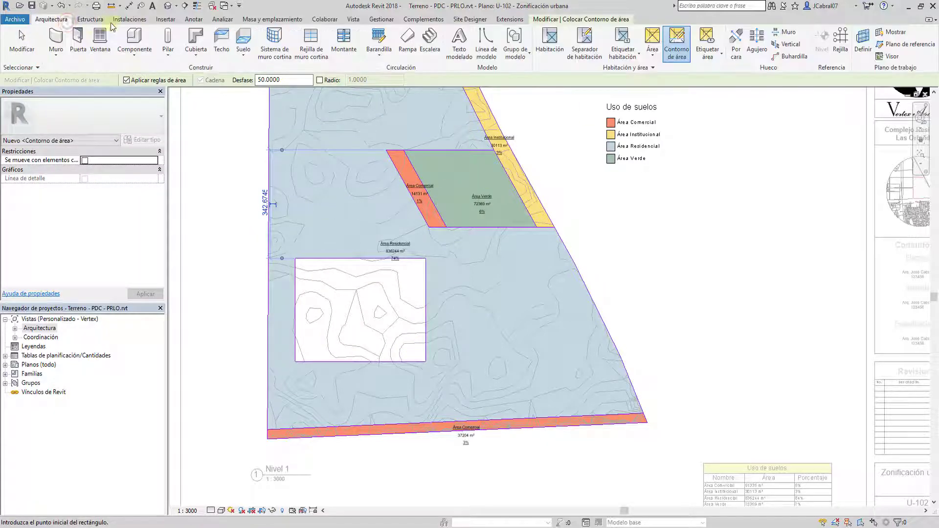
- Place a new 139202 m² area inside the rectangle and select it
{"action": "left_click", "coordinate": [654, 49]}
{"action": "left_click", "coordinate": [661, 74]}
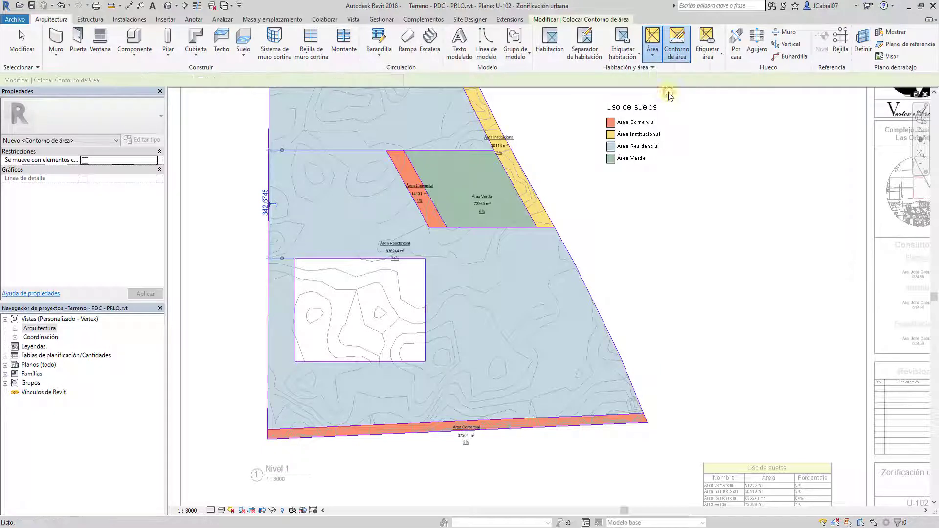
{"action": "left_click", "coordinate": [370, 315]}
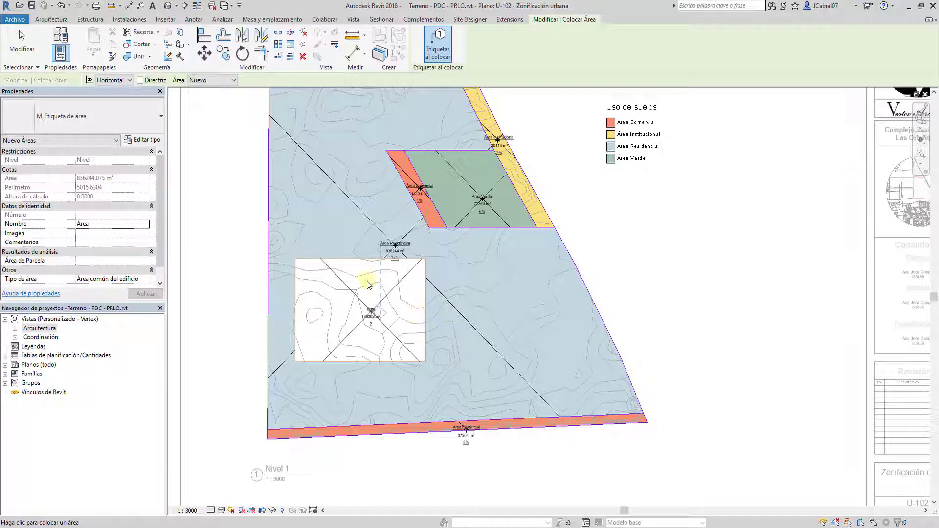
{"action": "key", "text": "Escape"}
{"action": "key", "text": "Escape"}
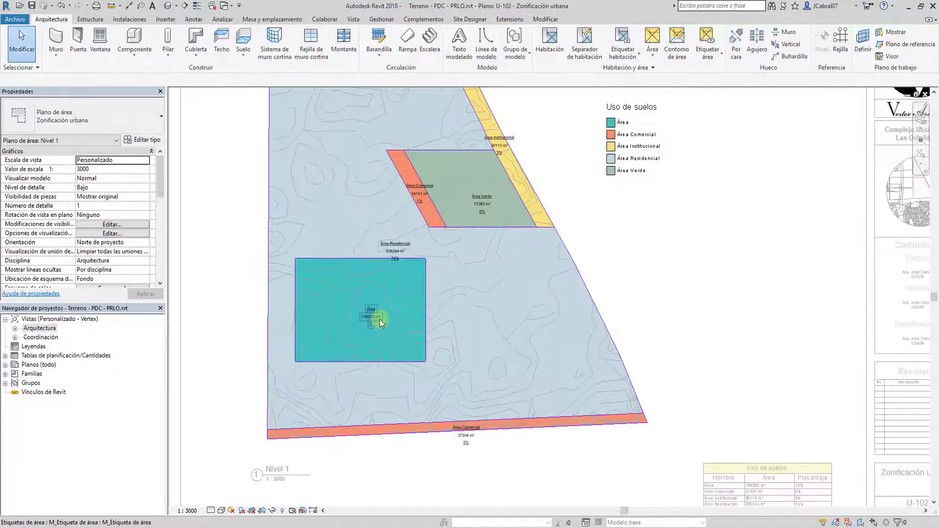
{"action": "left_click", "coordinate": [380, 319]}
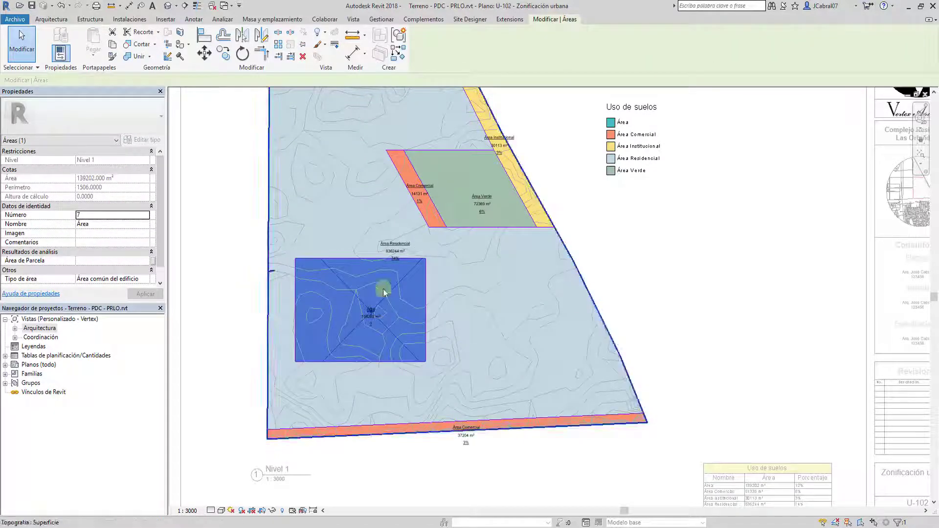
{"action": "left_click", "coordinate": [685, 269]}
{"action": "scroll", "coordinate": [644, 272], "scroll_direction": "down", "scroll_amount": 2}
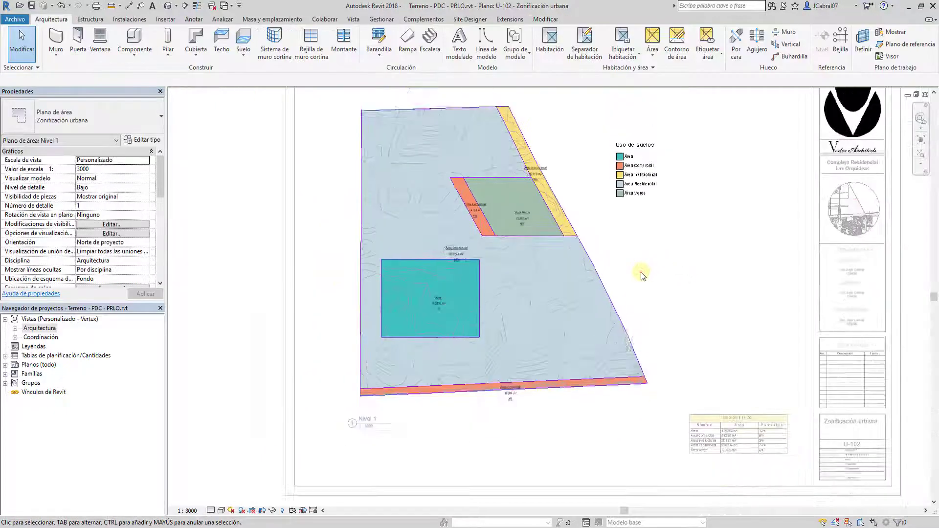
{"action": "double_click", "coordinate": [233, 286]}
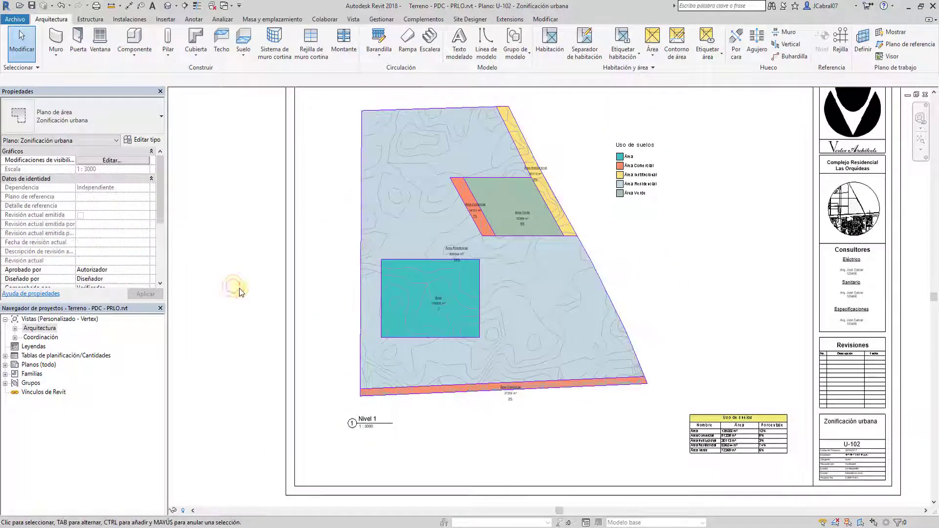
{"action": "double_click", "coordinate": [436, 306]}
- Name the new area 'Errada'
{"action": "left_click", "coordinate": [437, 306]}
{"action": "left_click", "coordinate": [88, 215]}
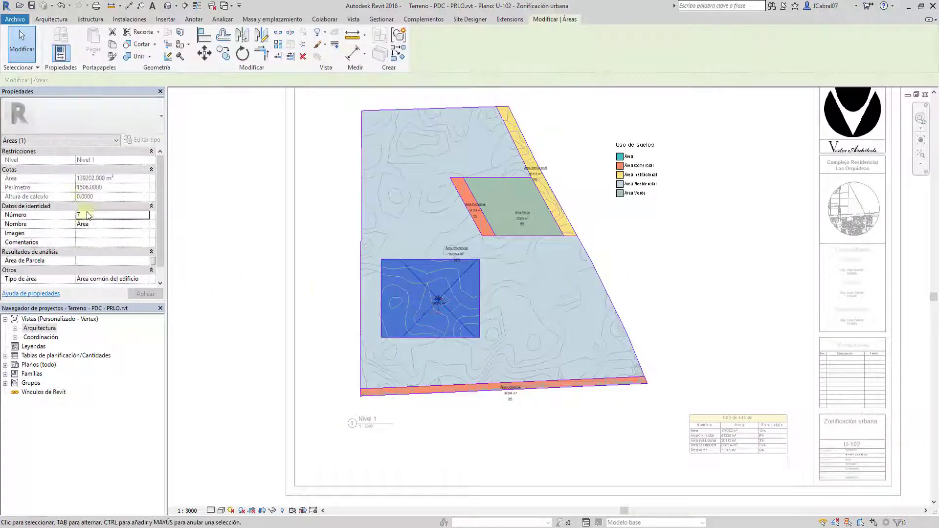
{"action": "type", "text": "Er"}
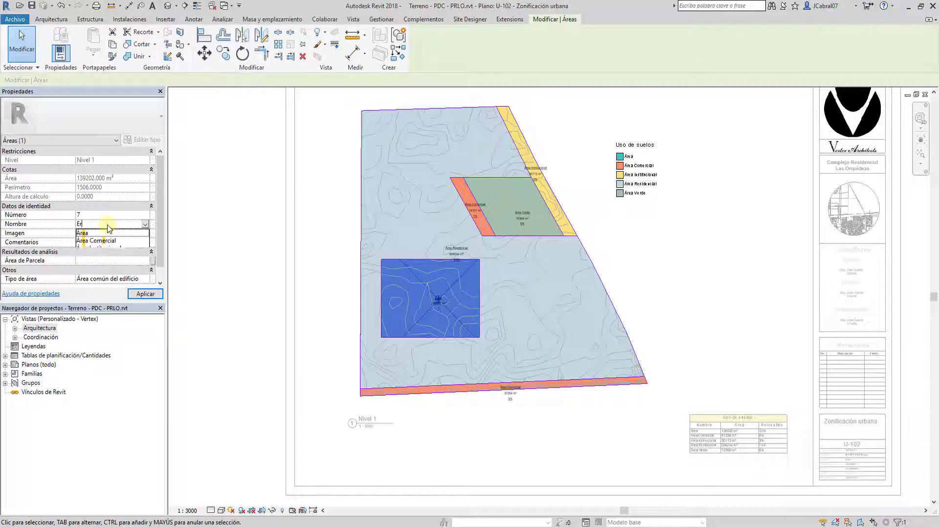
{"action": "type", "text": "rada"}
{"action": "left_click", "coordinate": [218, 272]}
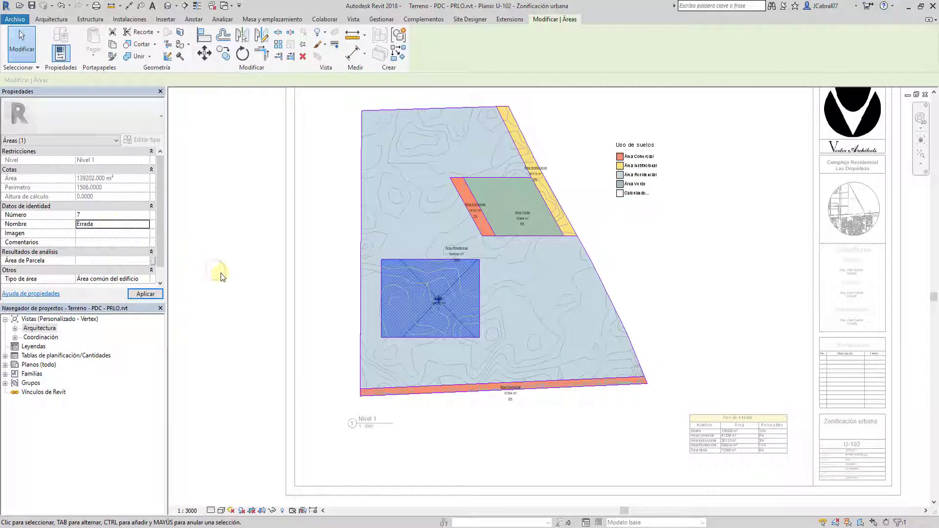
{"action": "scroll", "coordinate": [401, 312], "scroll_direction": "up", "scroll_amount": 2}
{"action": "scroll", "coordinate": [472, 304], "scroll_direction": "up", "scroll_amount": 2}
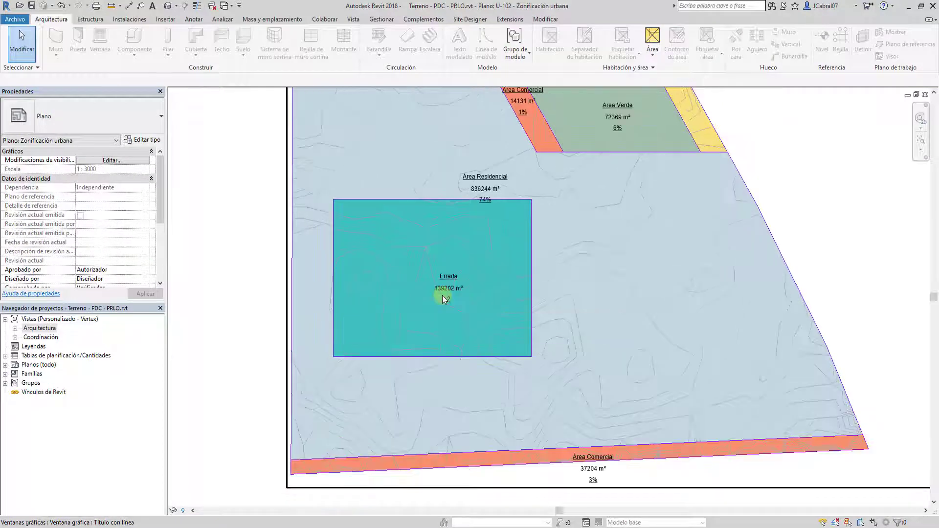
- Link Errada's Área de Parcela to the global parameter, giving 12%
{"action": "double_click", "coordinate": [444, 299]}
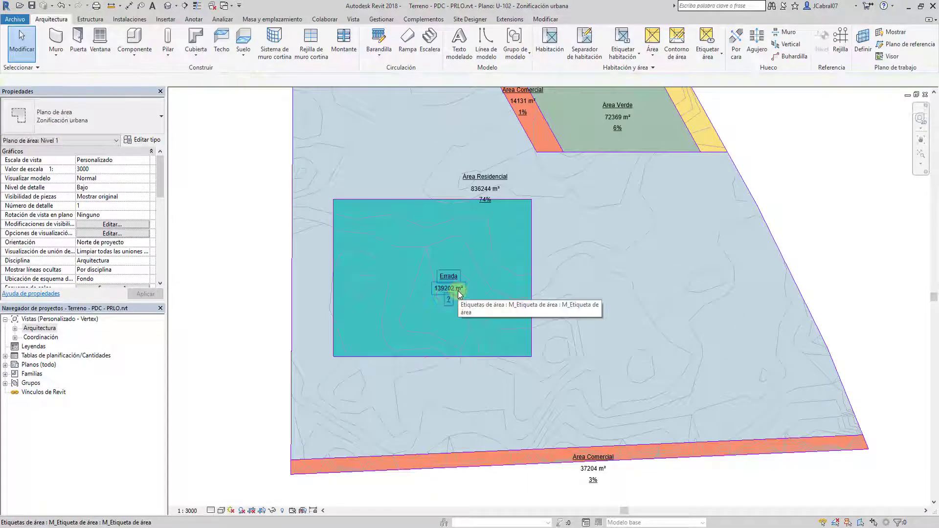
{"action": "left_click", "coordinate": [459, 292]}
{"action": "left_click", "coordinate": [228, 255]}
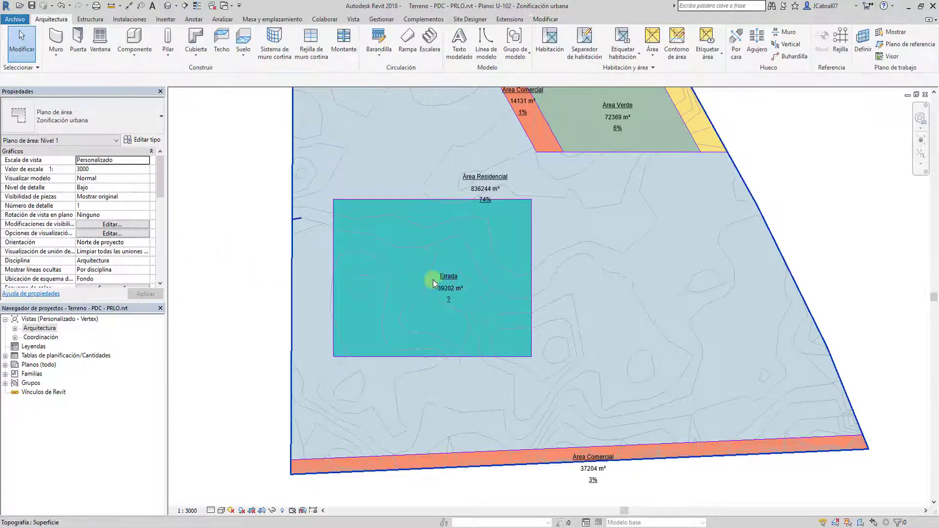
{"action": "left_click", "coordinate": [440, 275]}
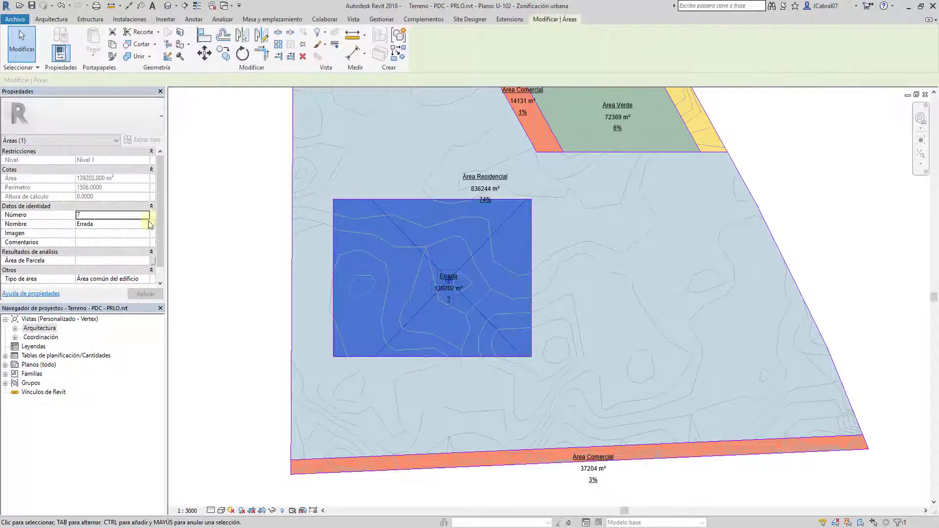
{"action": "left_click", "coordinate": [153, 264]}
{"action": "left_click", "coordinate": [401, 238]}
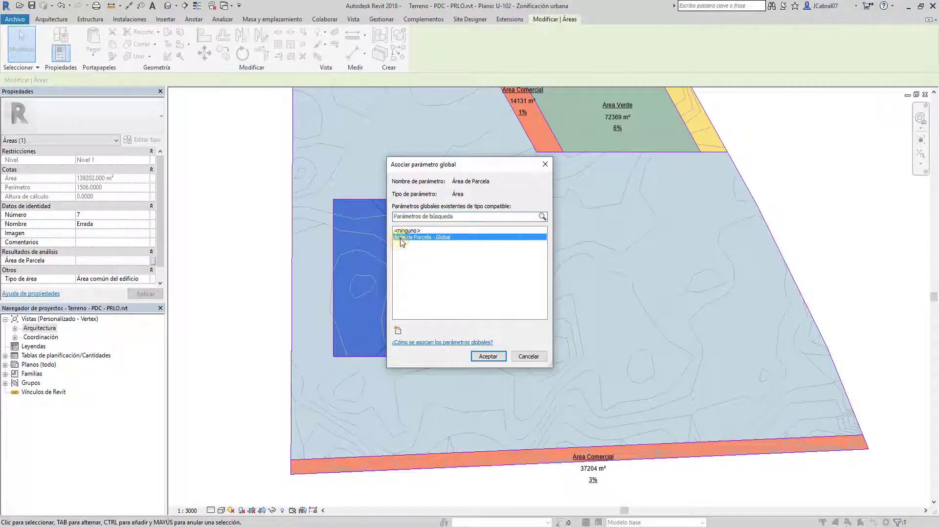
{"action": "left_click", "coordinate": [487, 357]}
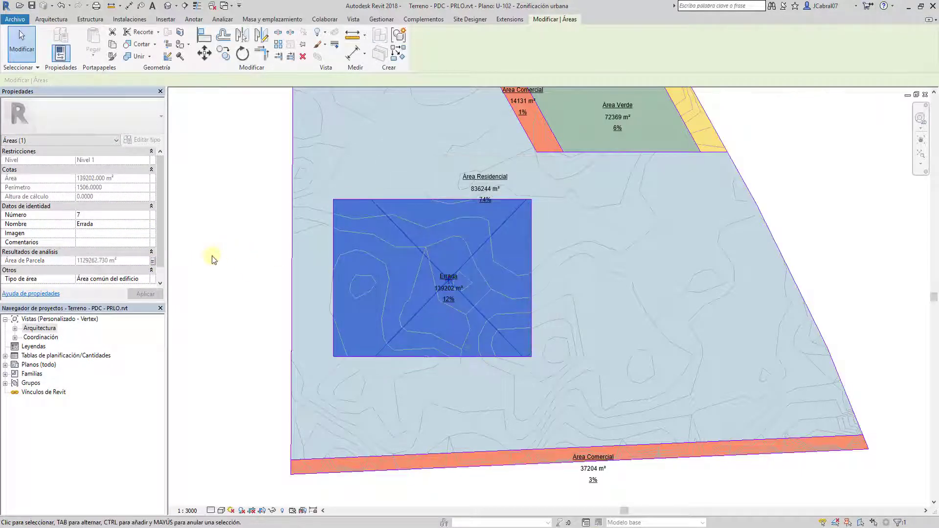
{"action": "left_click", "coordinate": [190, 283]}
{"action": "double_click", "coordinate": [237, 254]}
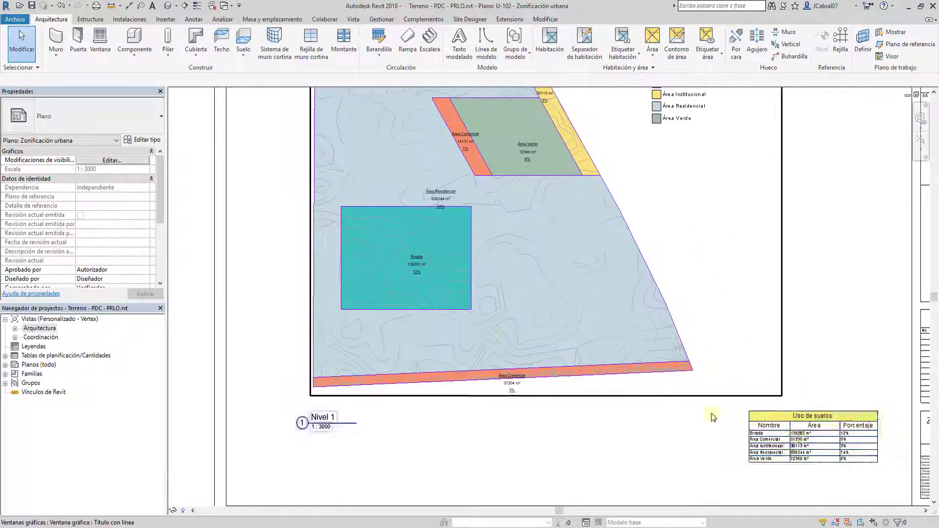
- Delete the Errada area from the plan
{"action": "scroll", "coordinate": [773, 480], "scroll_direction": "up", "scroll_amount": 2}
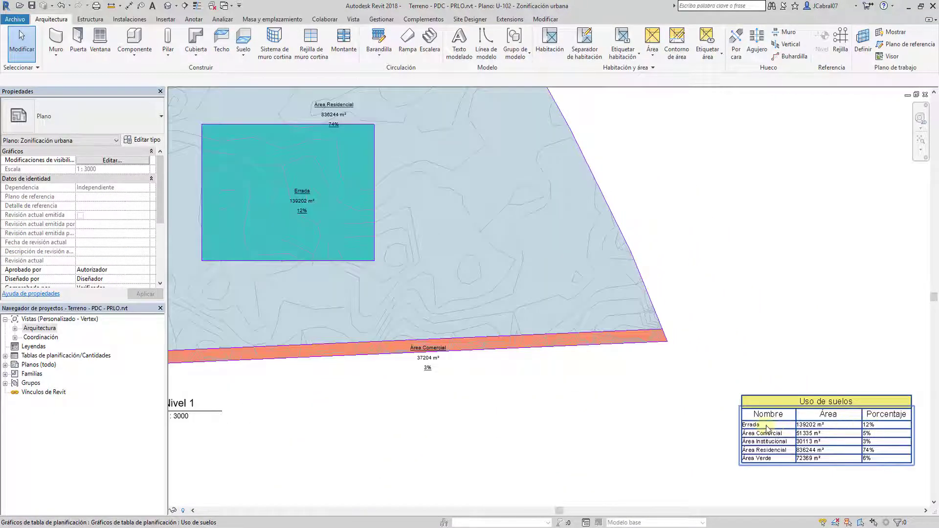
{"action": "scroll", "coordinate": [662, 361], "scroll_direction": "down", "scroll_amount": 2}
{"action": "scroll", "coordinate": [430, 273], "scroll_direction": "up", "scroll_amount": 1}
{"action": "scroll", "coordinate": [428, 277], "scroll_direction": "up", "scroll_amount": 1}
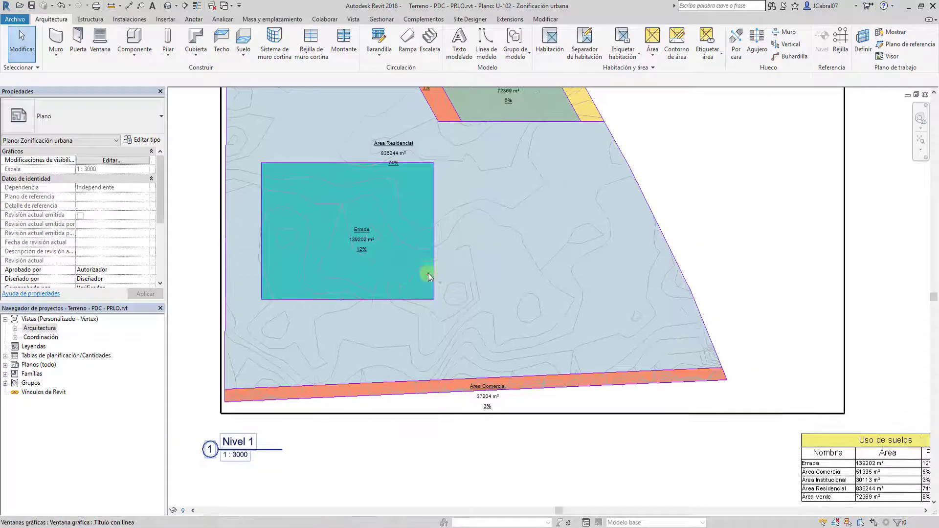
{"action": "double_click", "coordinate": [400, 251]}
{"action": "left_click", "coordinate": [369, 244]}
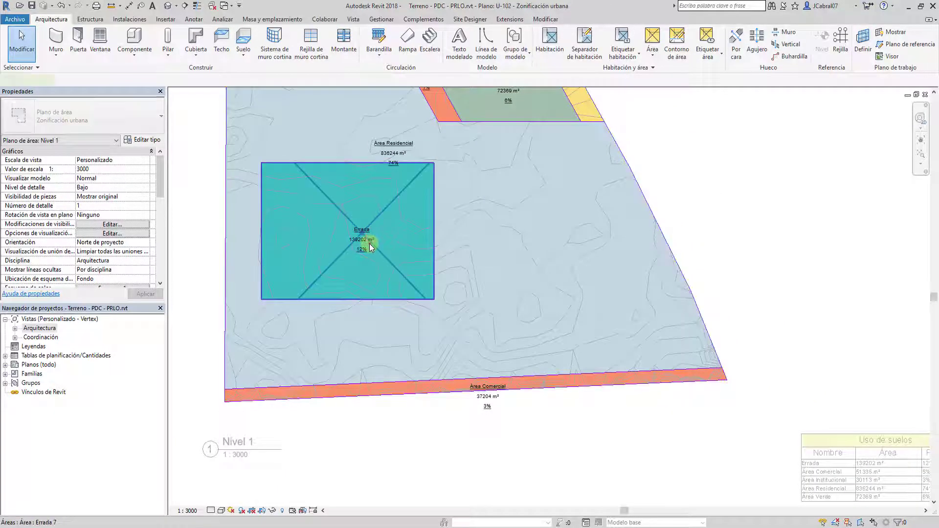
{"action": "key", "text": "Delete"}
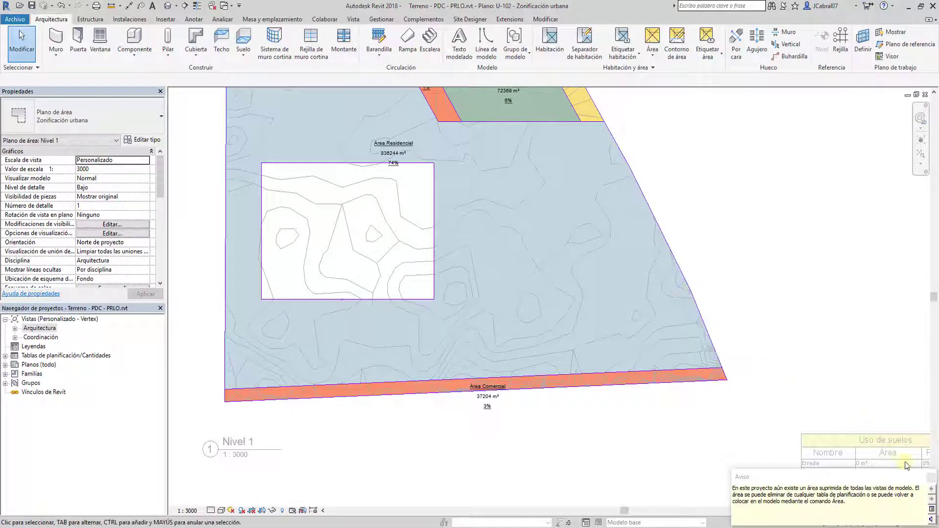
- Delete the four boundary lines of the empty square
{"action": "left_click", "coordinate": [932, 480]}
{"action": "key", "text": "Tab"}
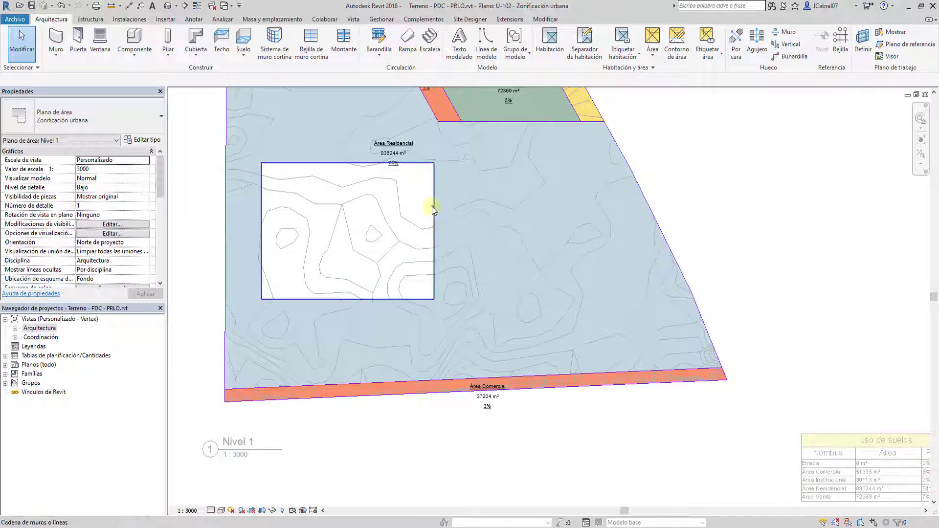
{"action": "left_click", "coordinate": [432, 207]}
{"action": "key", "text": "Delete"}
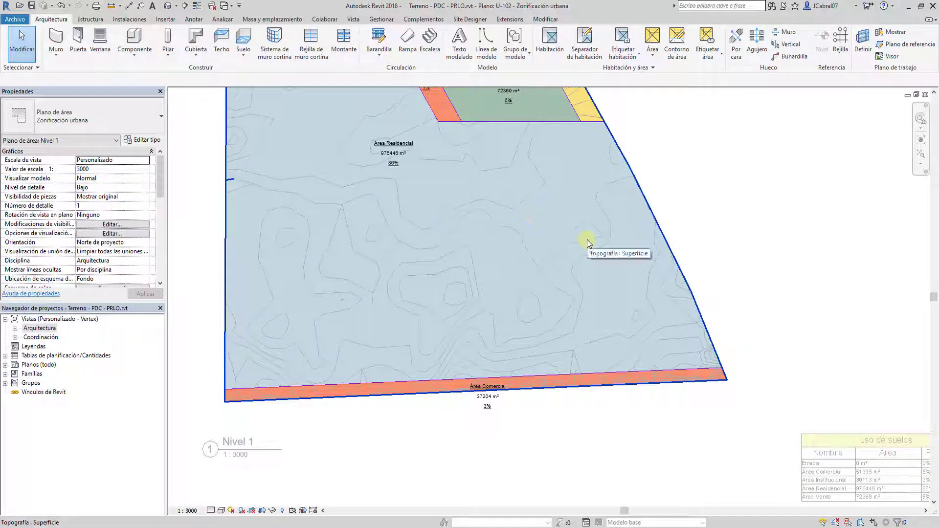
{"action": "scroll", "coordinate": [587, 242], "scroll_direction": "down", "scroll_amount": 1}
{"action": "scroll", "coordinate": [588, 242], "scroll_direction": "down", "scroll_amount": 1}
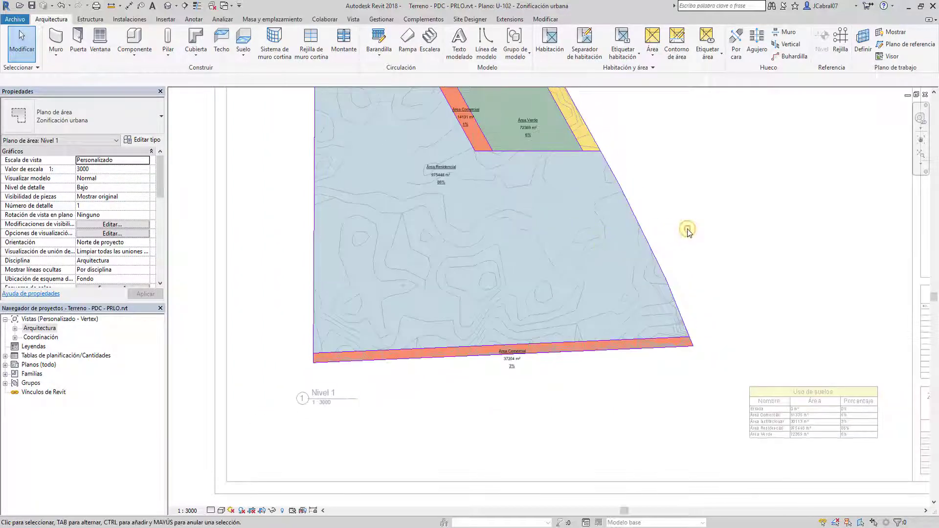
- Draw a smaller rectangular area boundary below the green Área Verde
{"action": "middle_click_drag", "start_coordinate": [724, 257], "coordinate": [686, 332]}
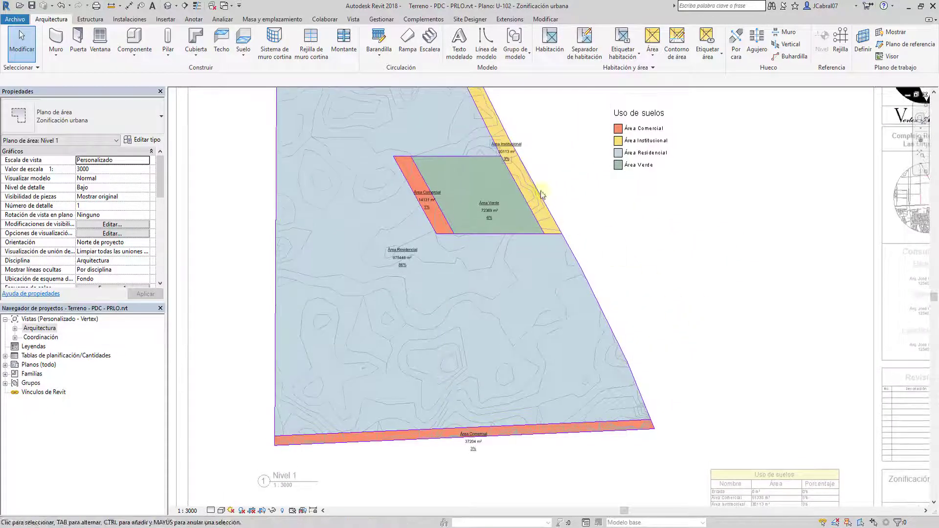
{"action": "left_click", "coordinate": [677, 45]}
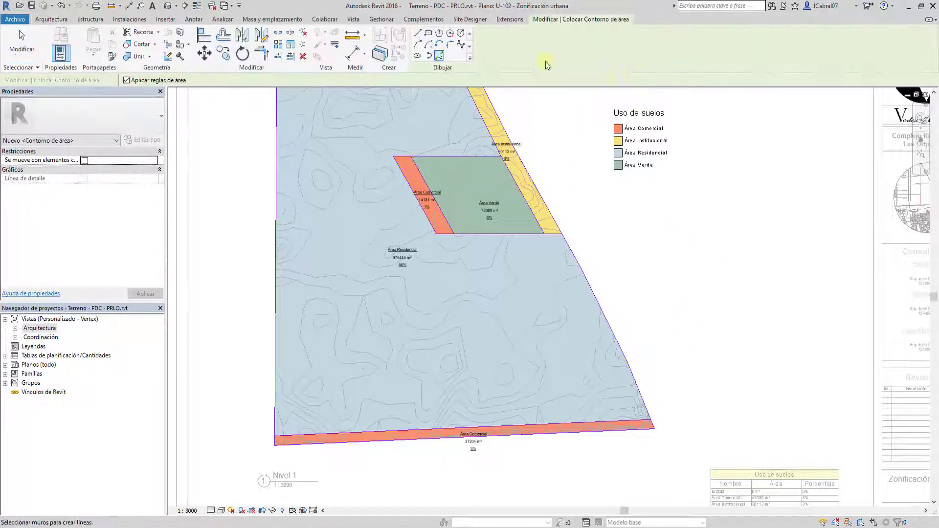
{"action": "left_click", "coordinate": [428, 33]}
{"action": "left_click", "coordinate": [492, 236]}
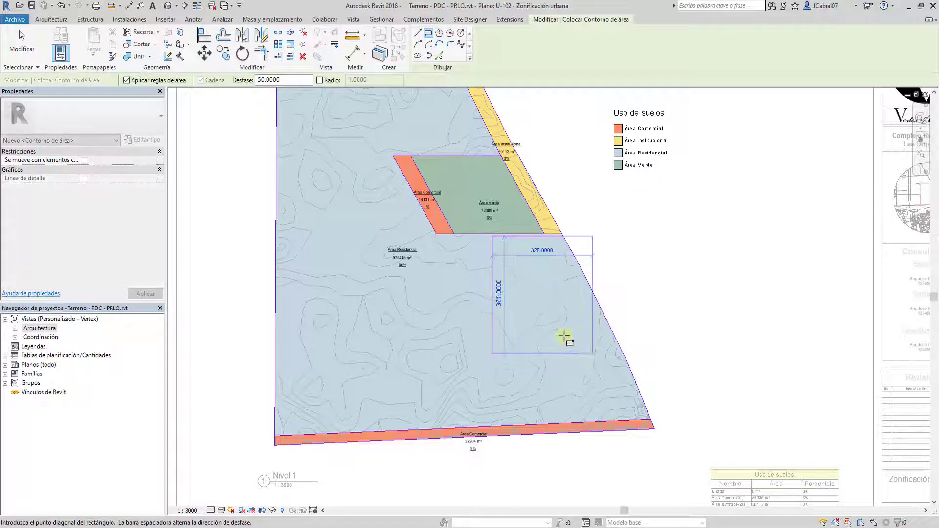
{"action": "left_click", "coordinate": [554, 346]}
{"action": "key", "text": "Escape"}
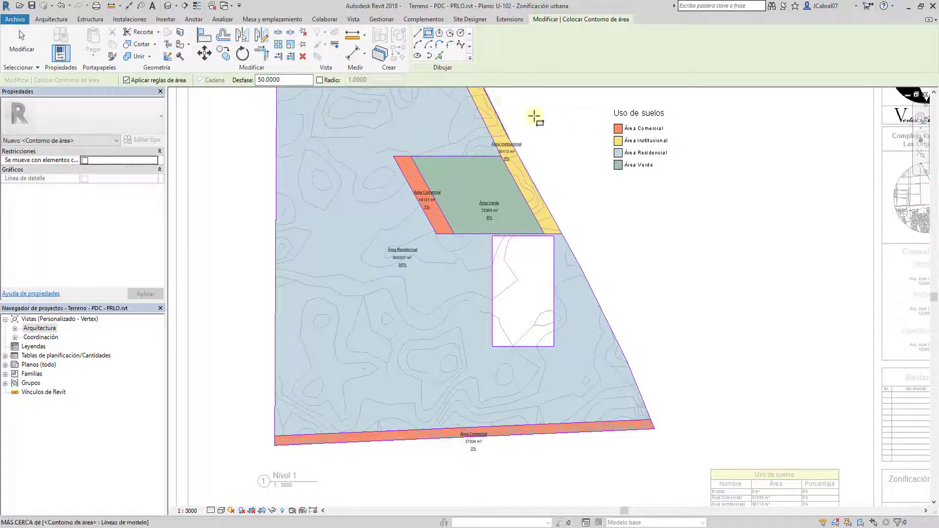
{"action": "key", "text": "Escape"}
- Place the existing '7 Errada' area inside the new rectangle
{"action": "left_click", "coordinate": [653, 54]}
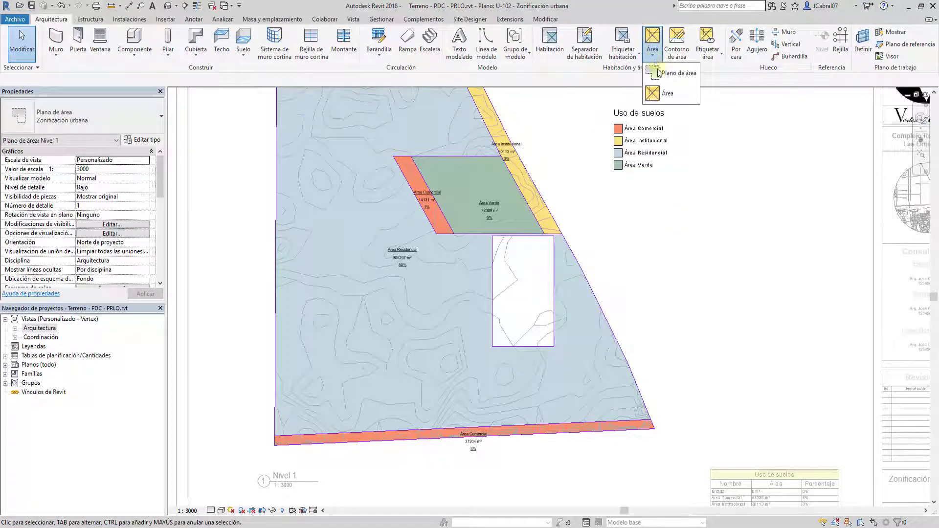
{"action": "left_click", "coordinate": [665, 71]}
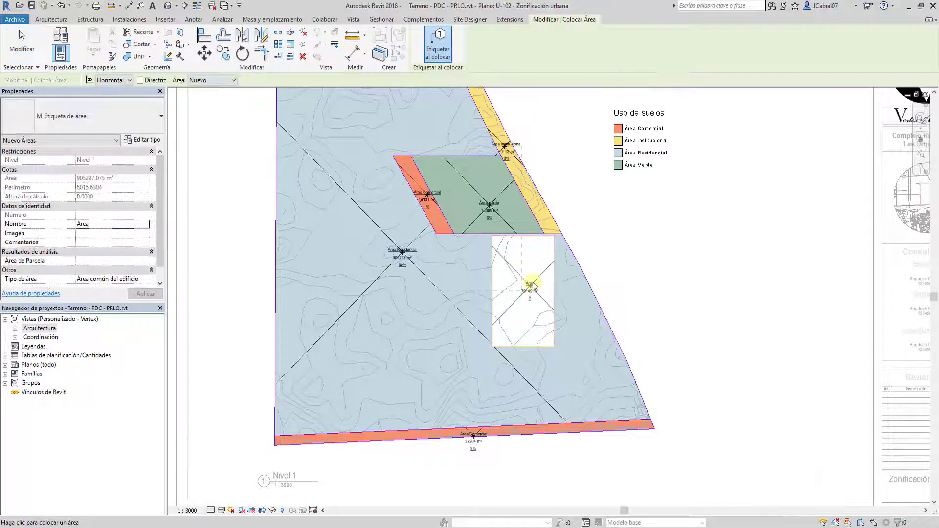
{"action": "left_click", "coordinate": [213, 80]}
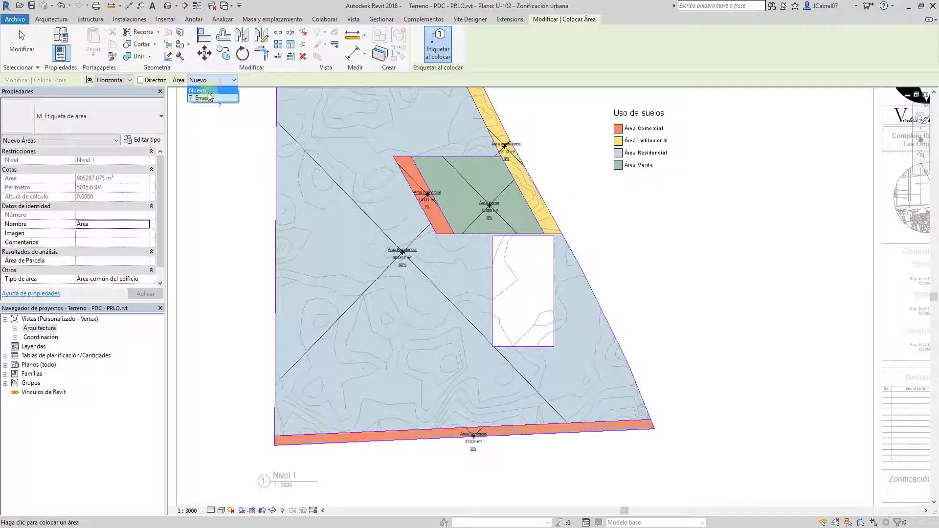
{"action": "left_click", "coordinate": [205, 98]}
{"action": "left_click", "coordinate": [529, 290]}
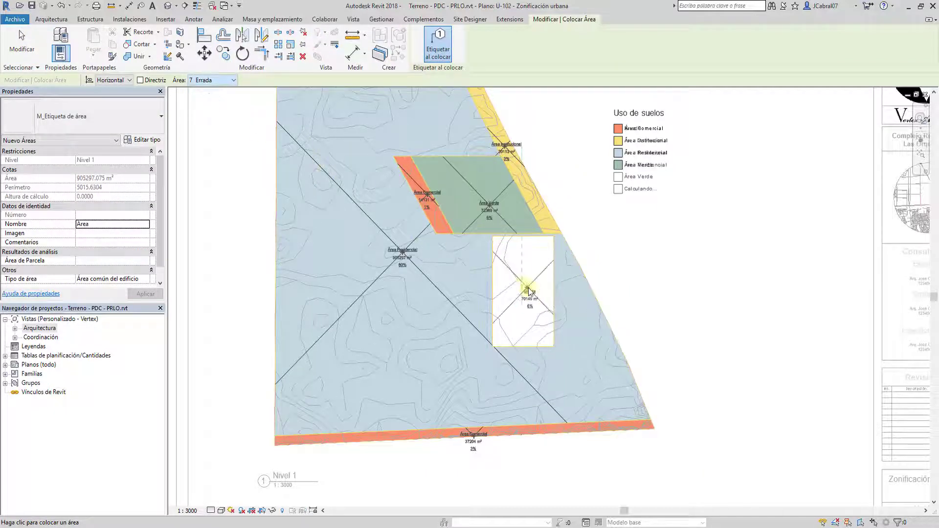
{"action": "key", "text": "Escape"}
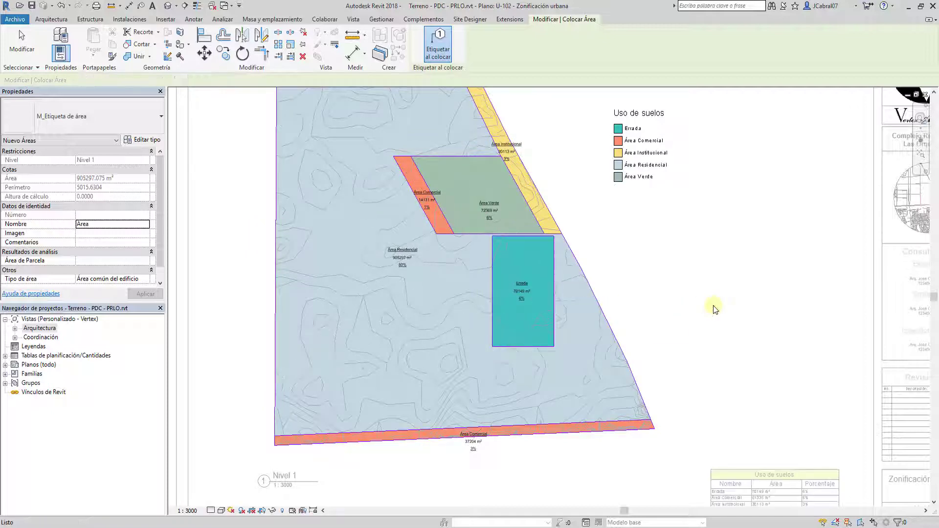
{"action": "key", "text": "Escape"}
{"action": "middle_click_drag", "start_coordinate": [770, 441], "coordinate": [670, 286]}
- Delete the second Errada area from the plan
{"action": "scroll", "coordinate": [666, 314], "scroll_direction": "up", "scroll_amount": 2}
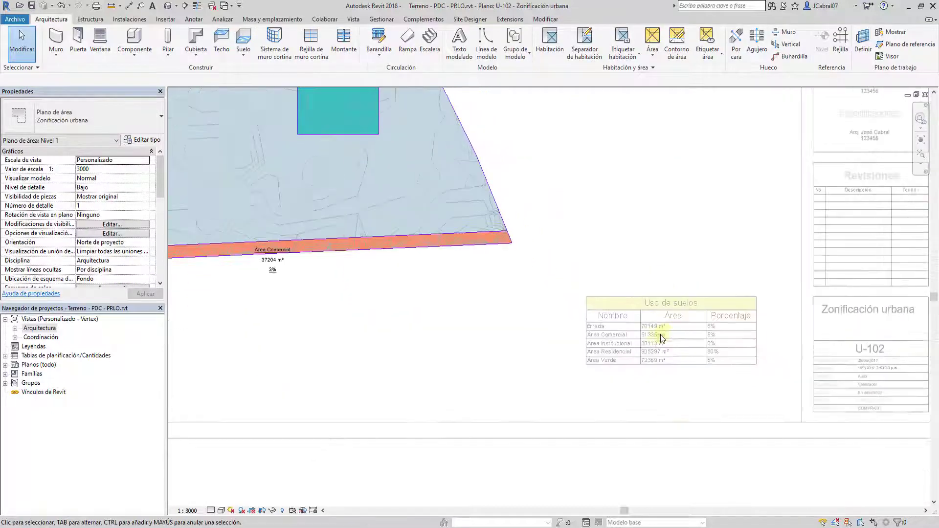
{"action": "double_click", "coordinate": [622, 230]}
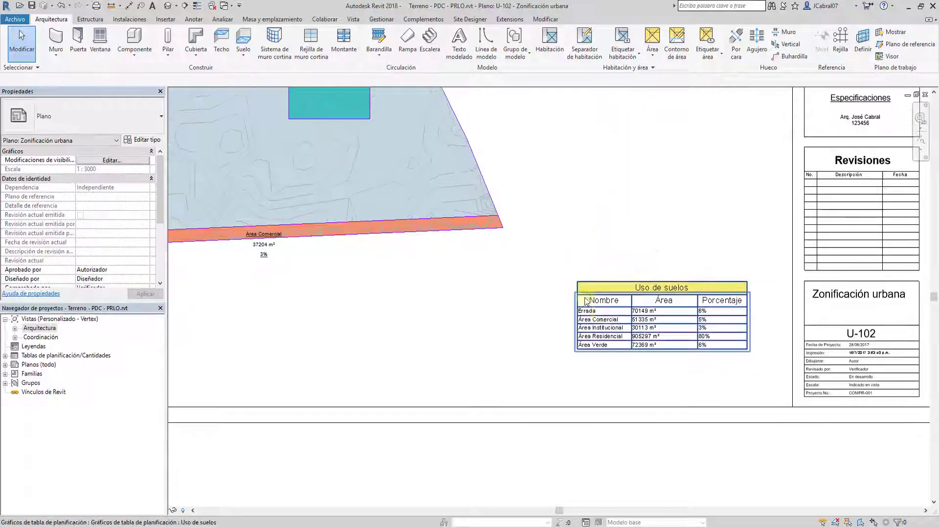
{"action": "double_click", "coordinate": [586, 254]}
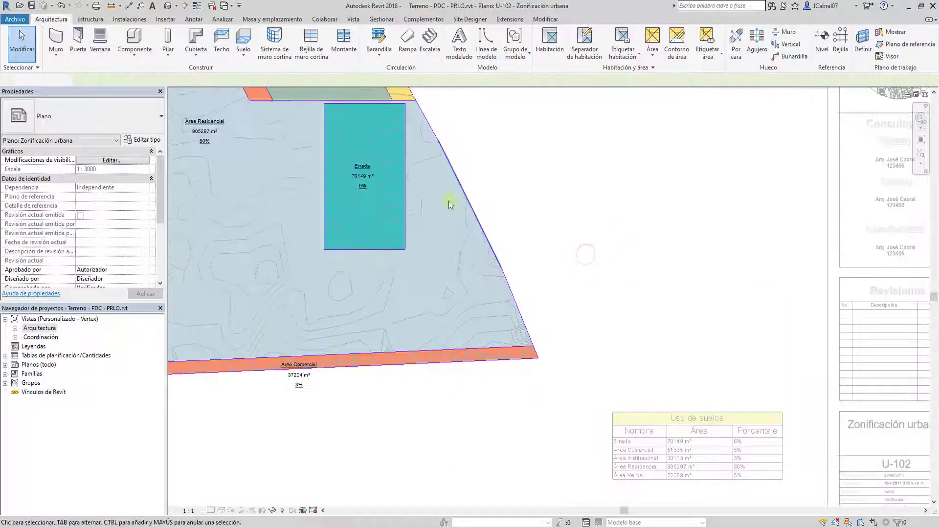
{"action": "key", "text": "Tab"}
{"action": "left_click", "coordinate": [370, 192]}
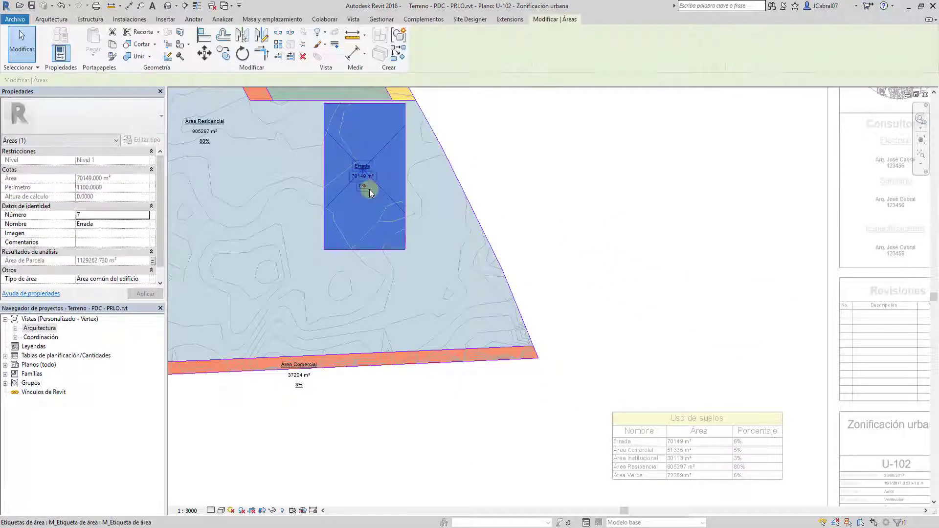
{"action": "key", "text": "Delete"}
- Remove the rectangle's four boundary lines and open the Uso de suelos schedule
{"action": "key", "text": "Tab"}
{"action": "left_click", "coordinate": [404, 181]}
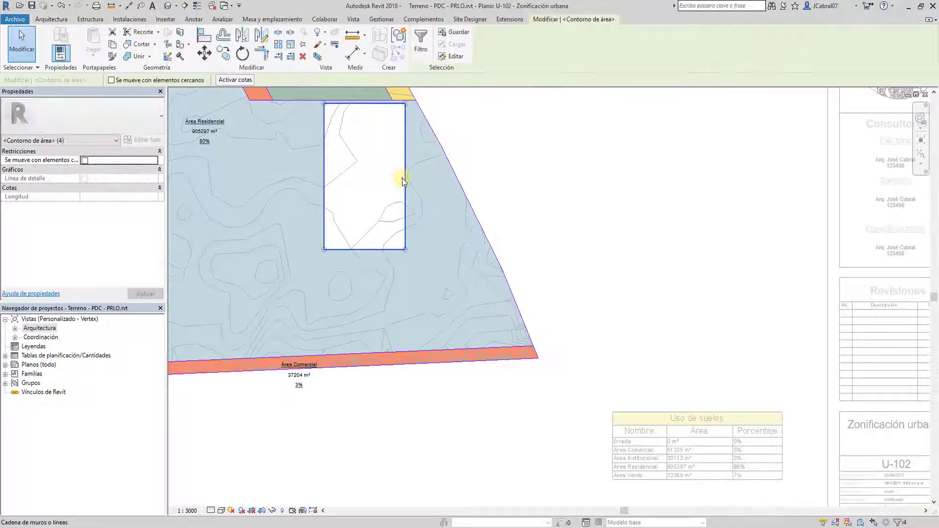
{"action": "key", "text": "Delete"}
{"action": "key", "text": "Escape"}
{"action": "double_click", "coordinate": [677, 220]}
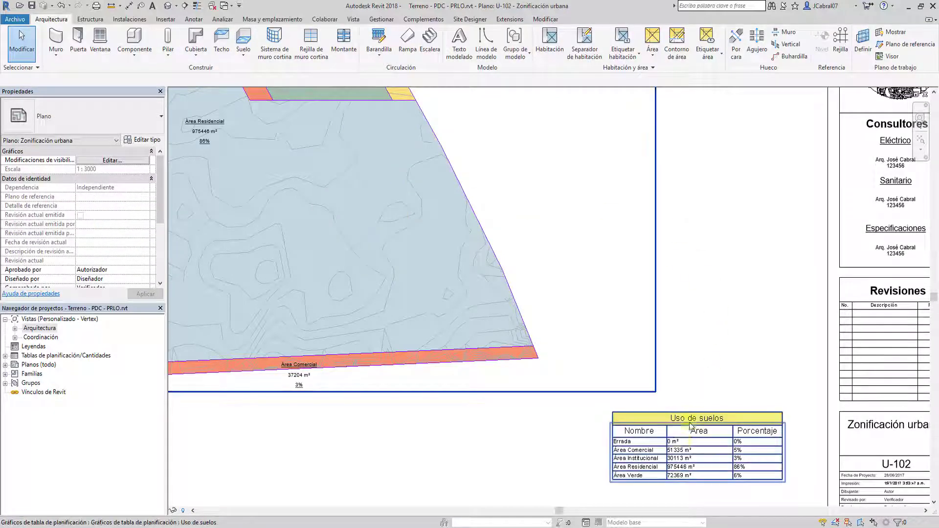
{"action": "double_click", "coordinate": [683, 443]}
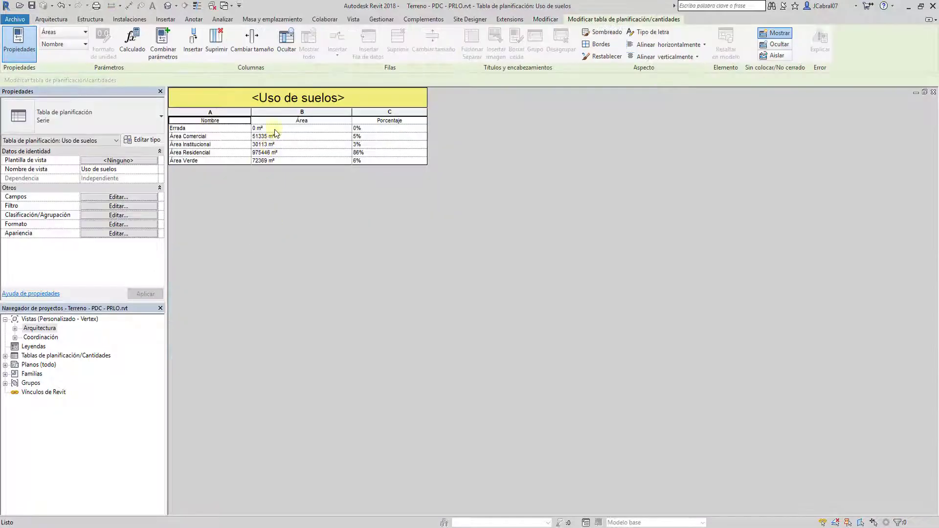
- Delete the Errada row from the Uso de suelos schedule
{"action": "left_click", "coordinate": [275, 130]}
{"action": "left_click", "coordinate": [389, 45]}
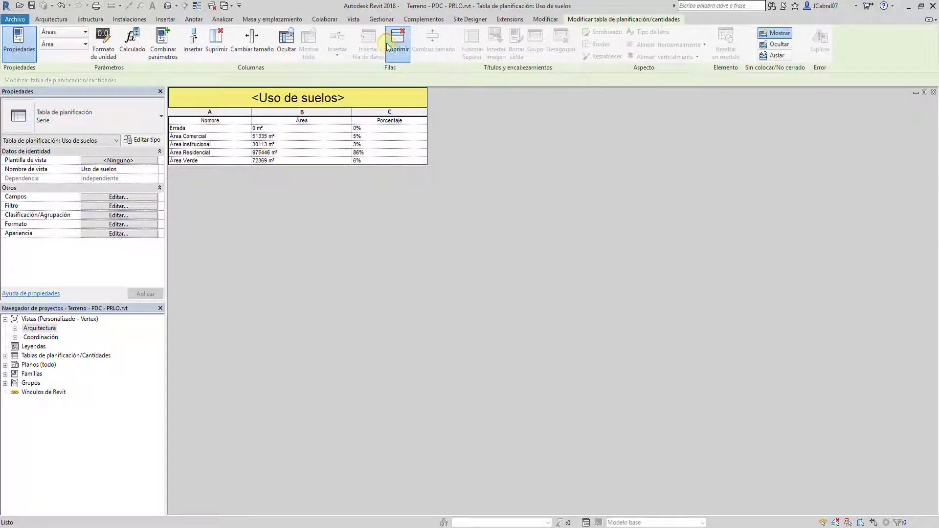
{"action": "left_click", "coordinate": [489, 274]}
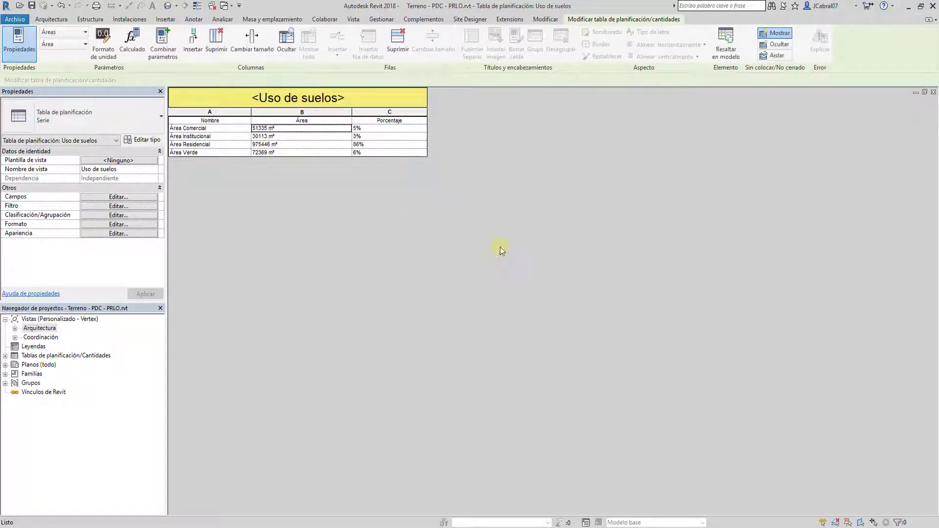
- Close the schedule and zoom sheet U-102 to fit the window
{"action": "left_click", "coordinate": [934, 92]}
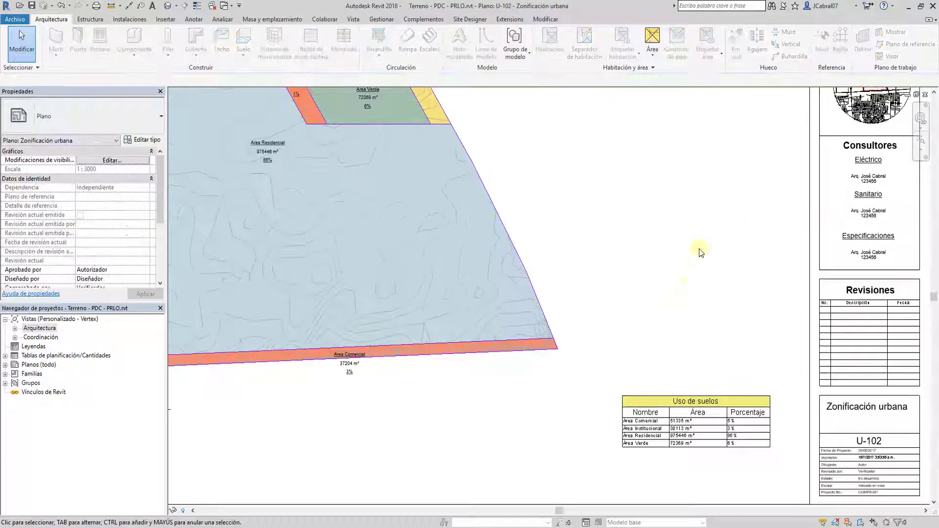
{"action": "scroll", "coordinate": [612, 245], "scroll_direction": "down", "scroll_amount": 2}
{"action": "middle_click_drag", "start_coordinate": [613, 245], "coordinate": [686, 325]}
{"action": "right_click", "coordinate": [686, 325]}
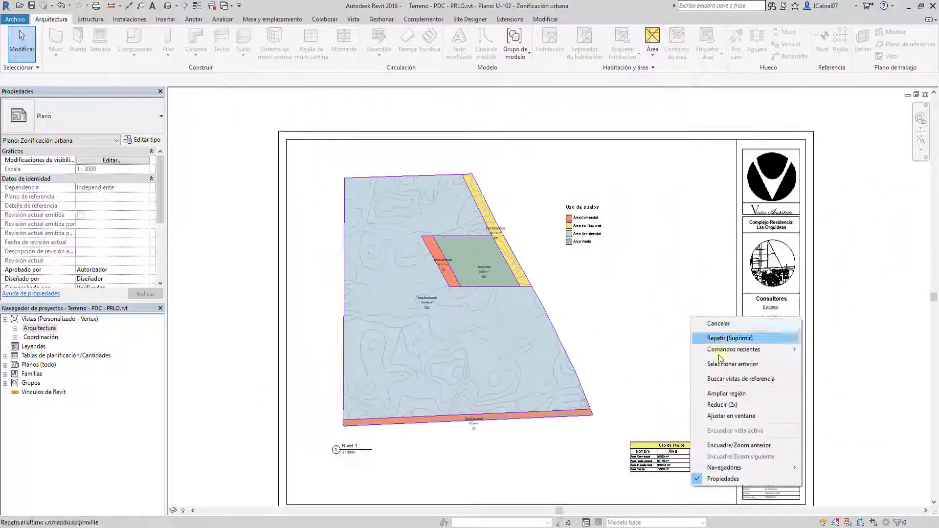
{"action": "left_click", "coordinate": [723, 415]}
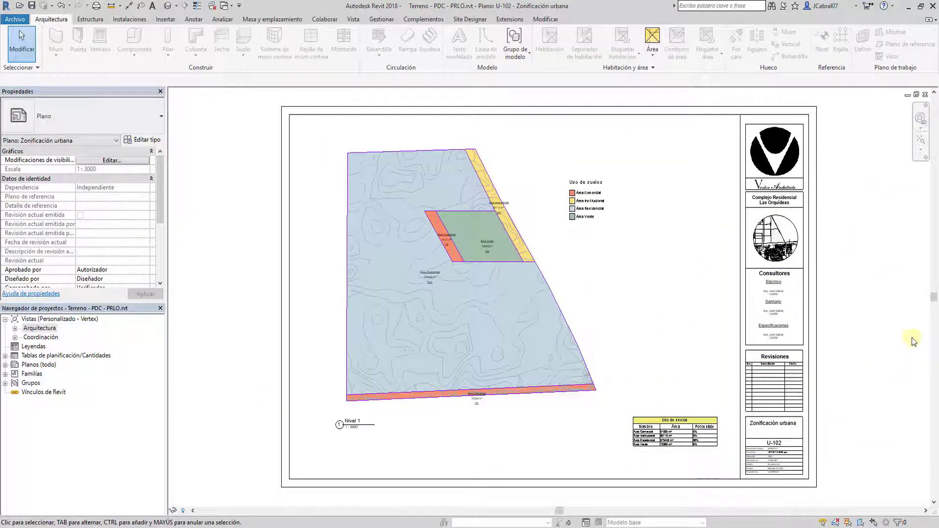